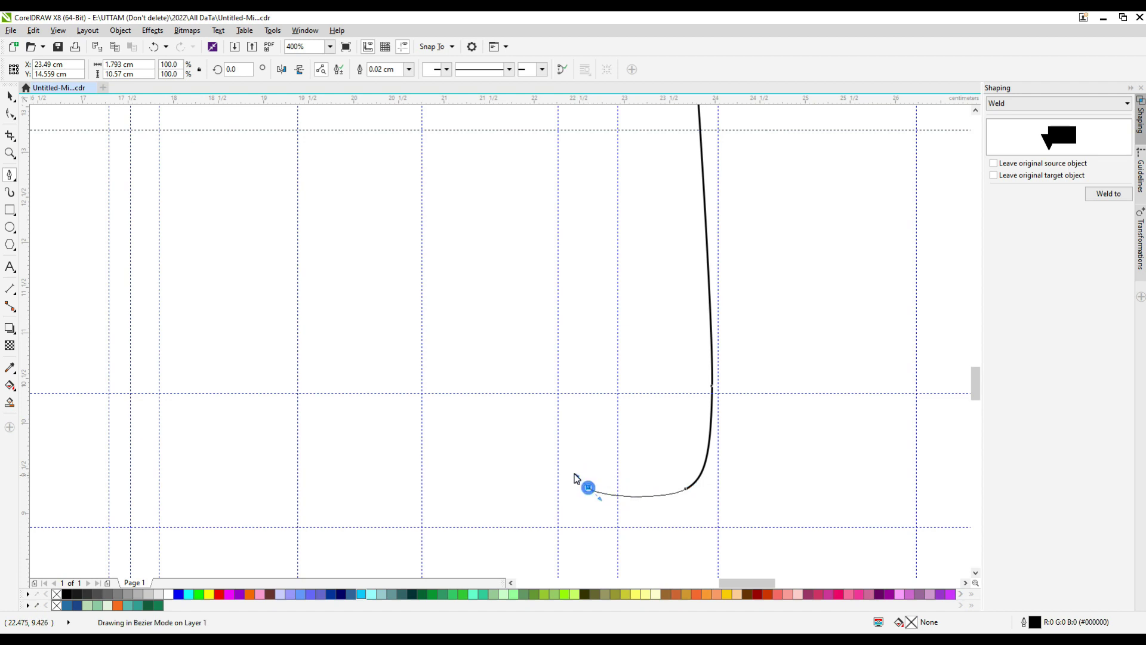
Continue the outline along its lower edge with three rounded scallops running leftward, meeting in sharp points at the horizontal guideline
left_click_drag(575, 475, 560, 459)
left_click(556, 395)
left_click_drag(505, 509, 463, 512)
left_click_drag(433, 472, 426, 453)
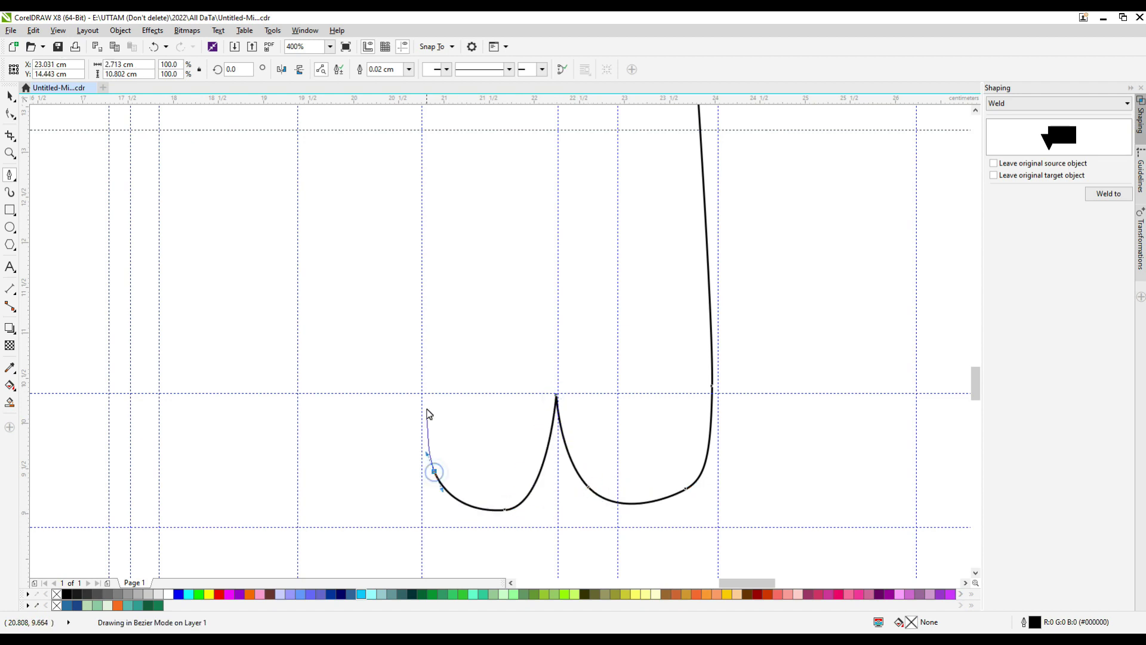
left_click(422, 394)
left_click_drag(389, 491, 302, 479)
left_click(299, 395)
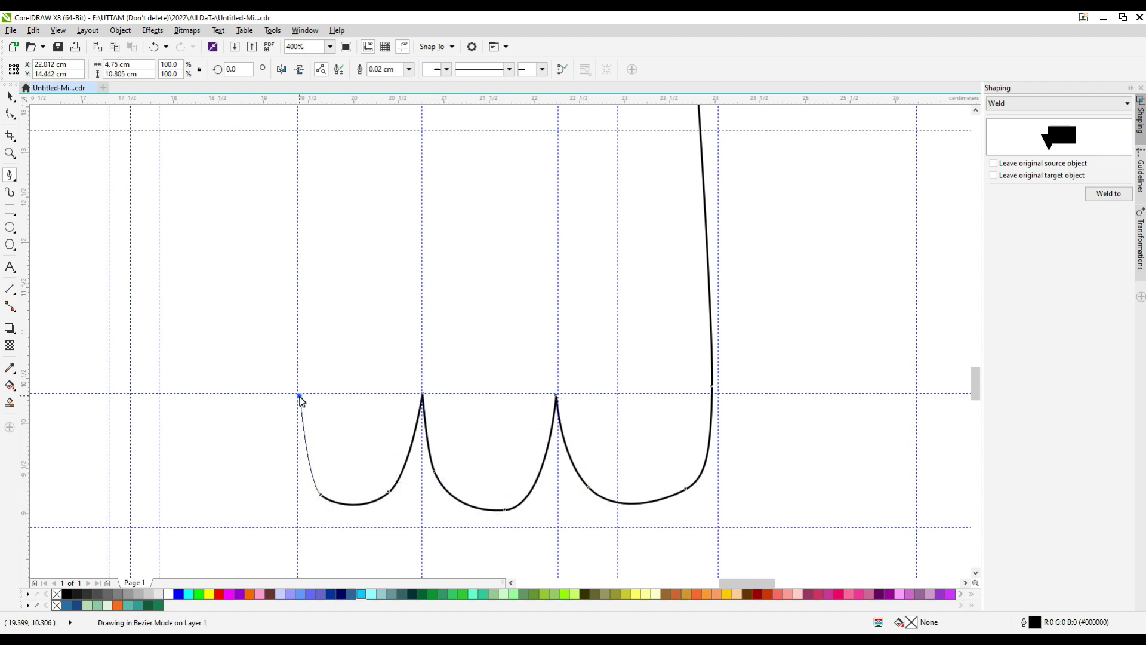
Add two more rounded scallops at the left end of the outline's lower edge, ending with a rounded lower-left corner
left_click_drag(200, 458, 412, 464)
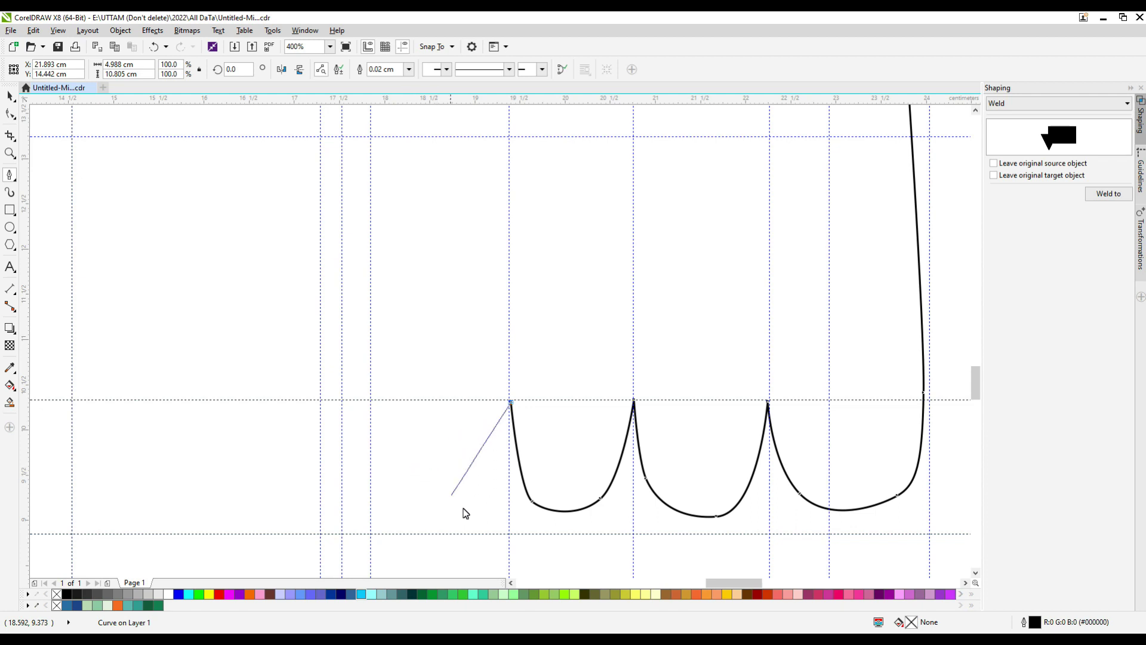
left_click_drag(469, 510, 252, 496)
left_click(371, 403)
left_click(317, 321)
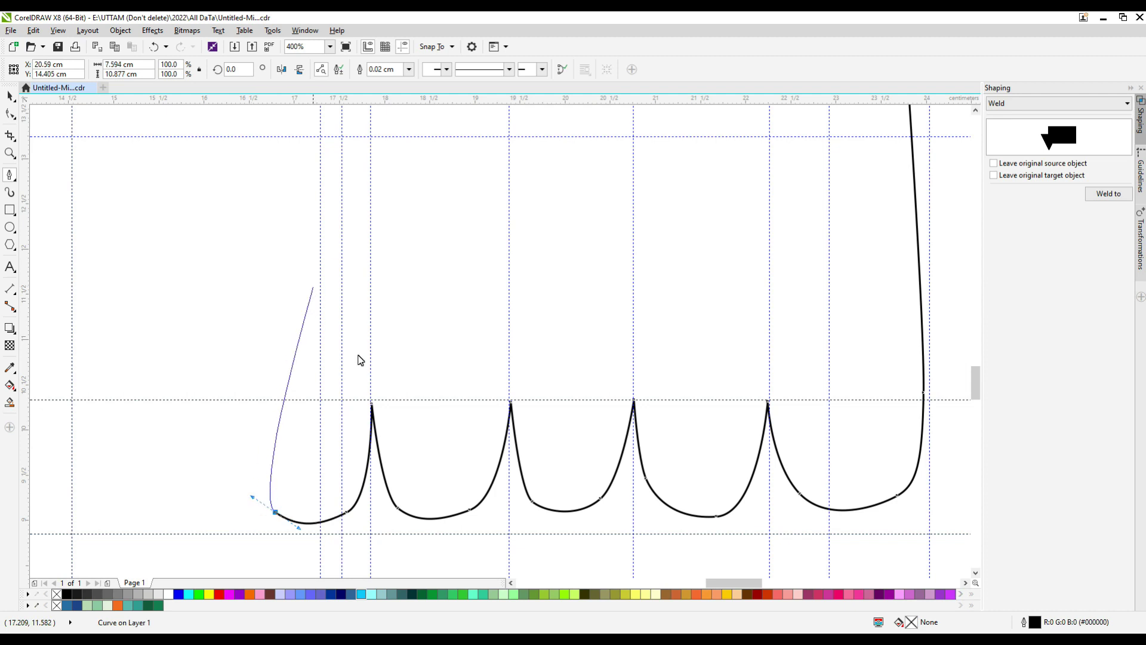
Extend the outline up its left side with a gently curved edge that bulges slightly outward near the upper guidelines
scroll(395, 396, "down", 2)
left_click(332, 295)
scroll(327, 281, "down", 2)
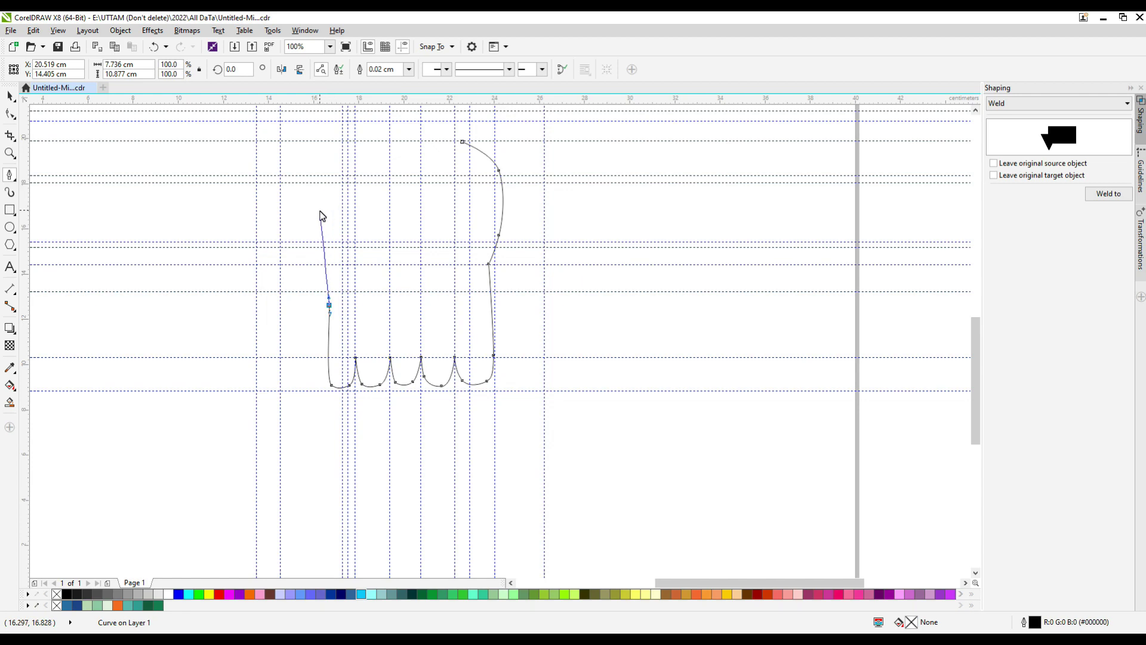
left_click(320, 211)
scroll(382, 162, "down", 2)
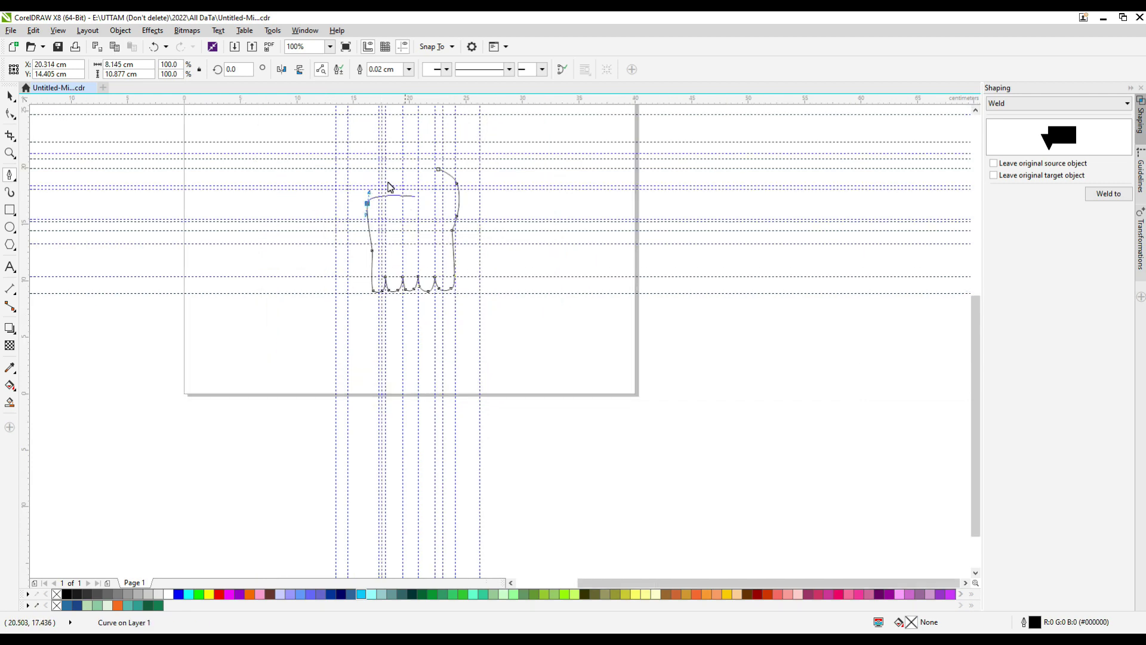
scroll(391, 176, "up", 2)
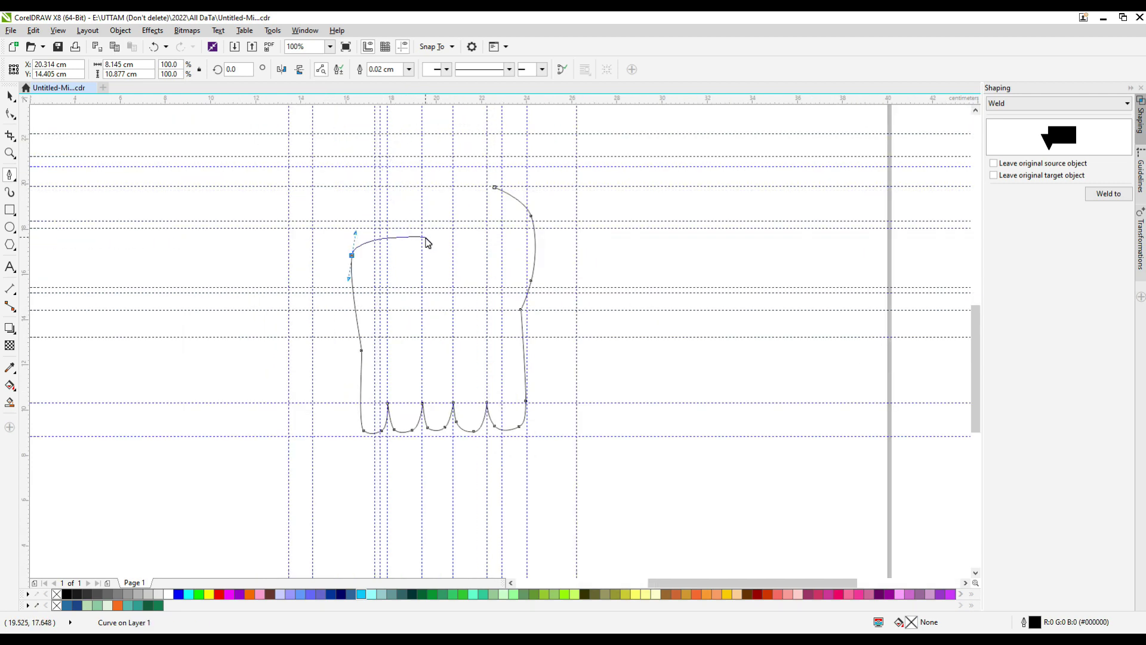
scroll(428, 242, "down", 2)
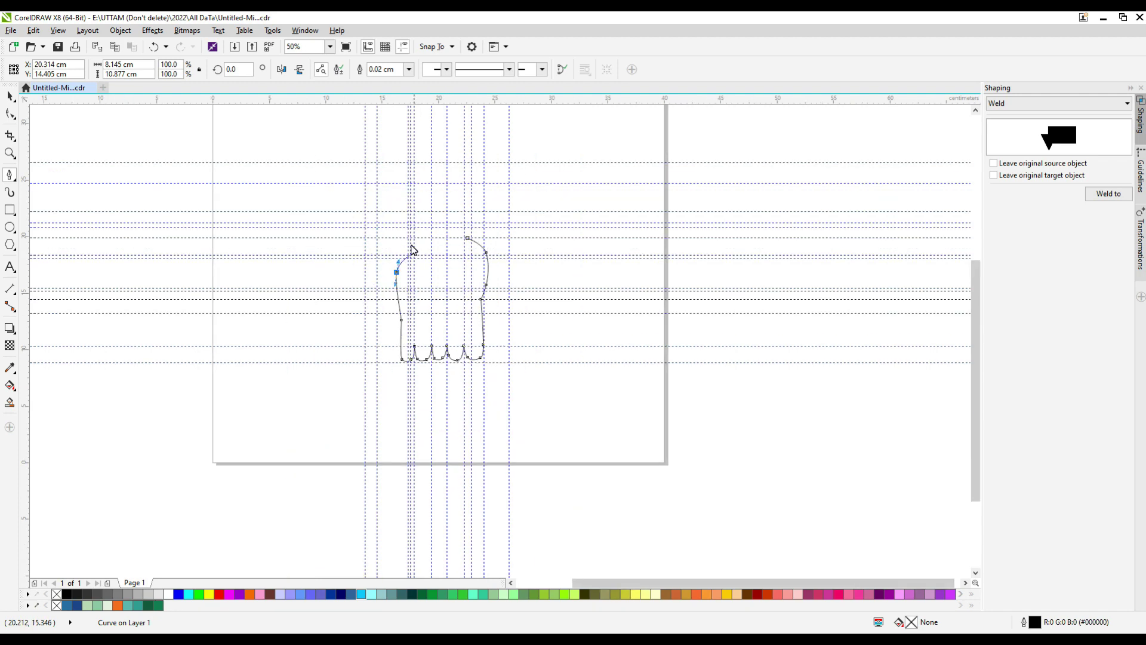
scroll(421, 245, "up", 2)
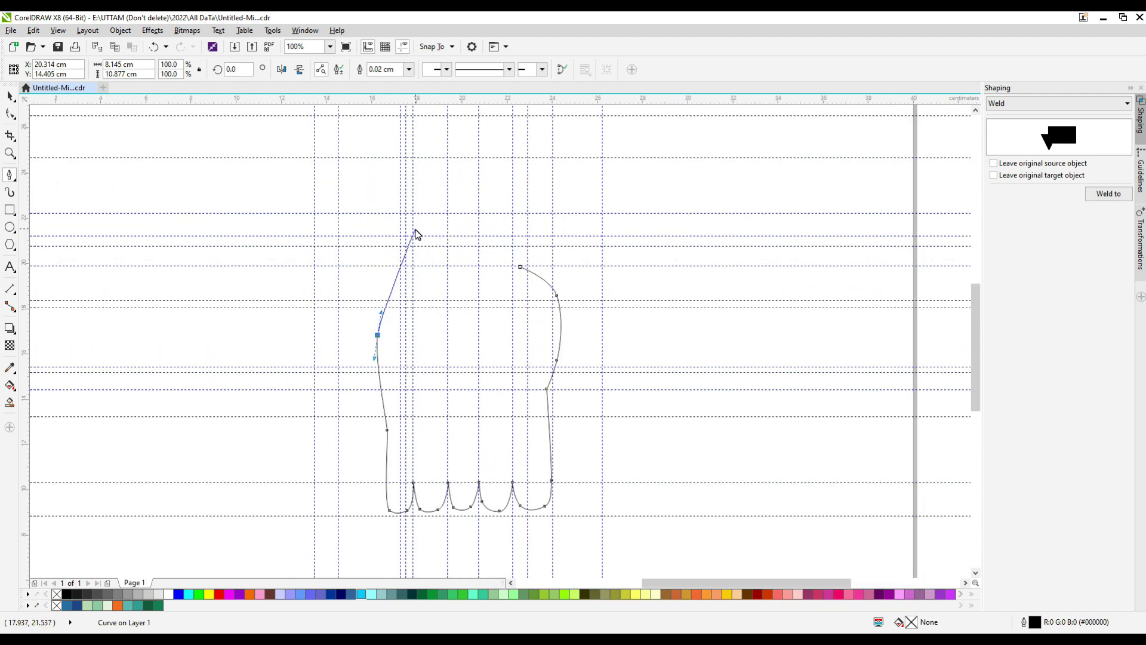
left_click_drag(422, 269, 457, 262)
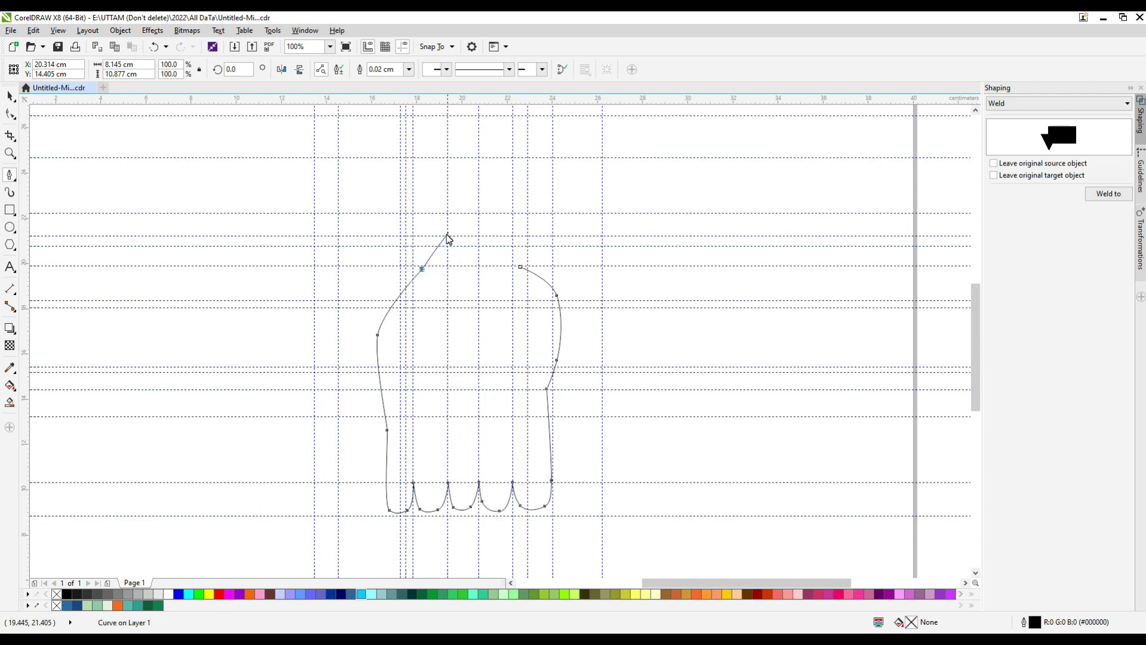
Draw a rounded dome across the top and close the outline at its starting node, about 8.15 cm wide and 12.28 cm tall
scroll(408, 243, "up", 2)
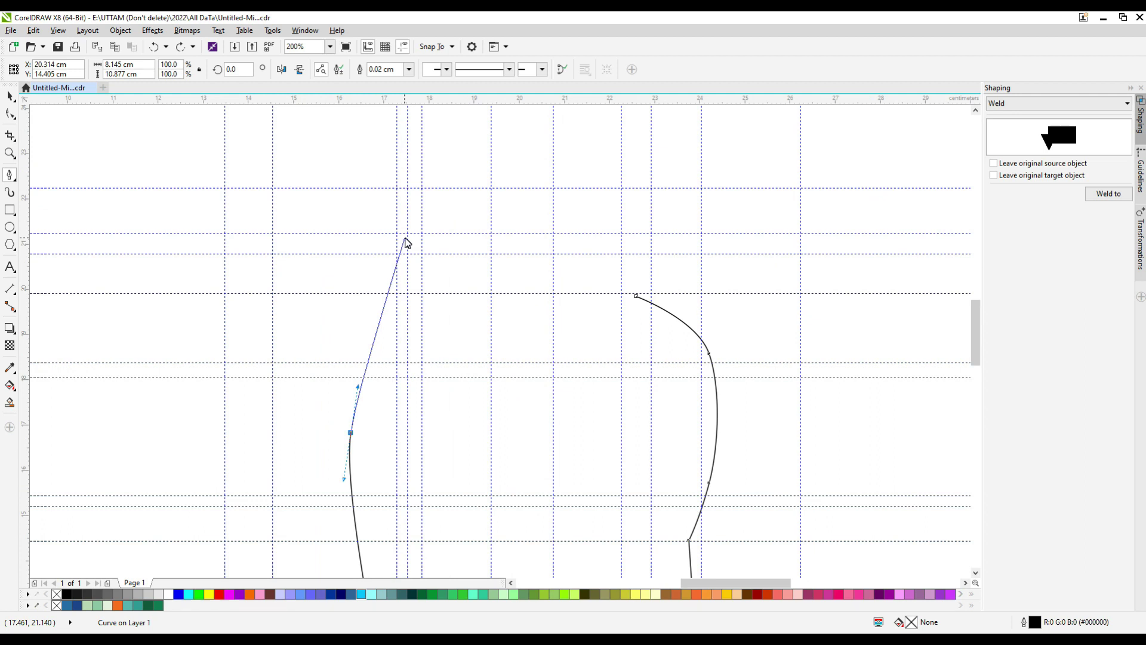
left_click_drag(405, 243, 435, 241)
left_click_drag(517, 235, 555, 239)
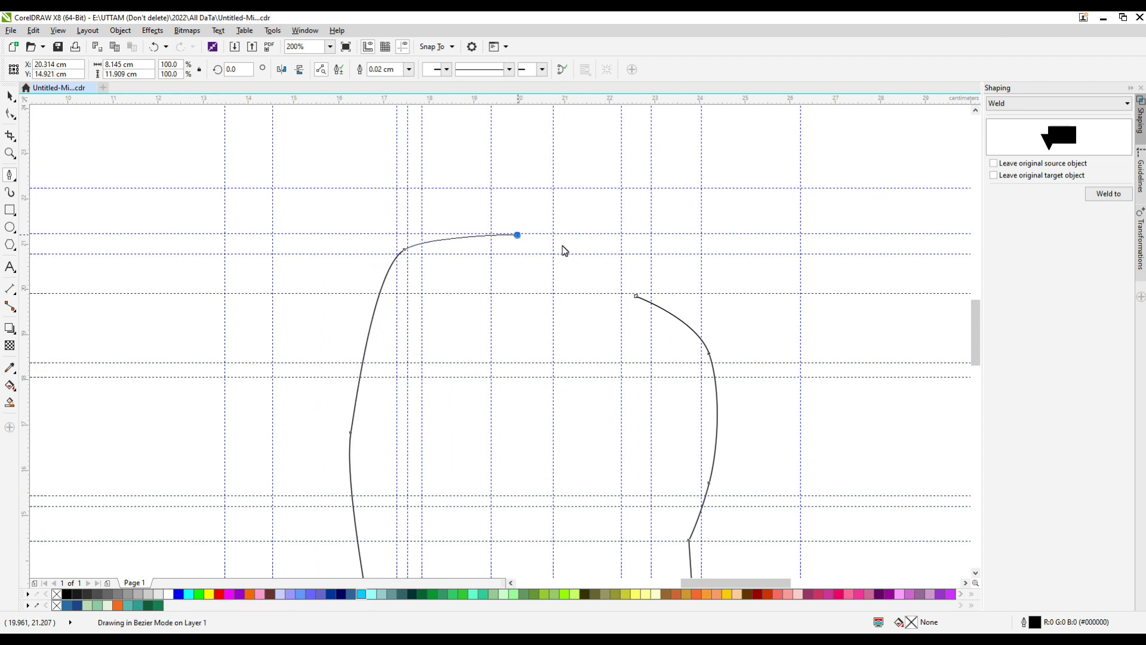
left_click(598, 247)
left_click(637, 296)
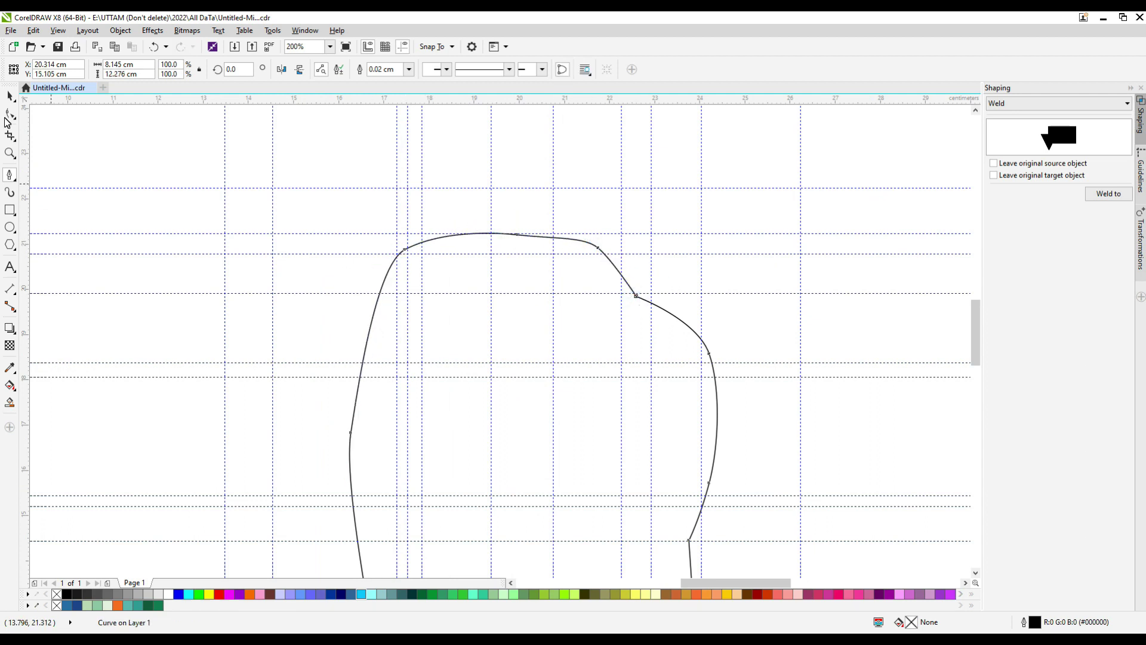
Smooth the outline's dome and upper left side into one continuous curve by deleting the surplus nodes
key("F10")
left_click(404, 249)
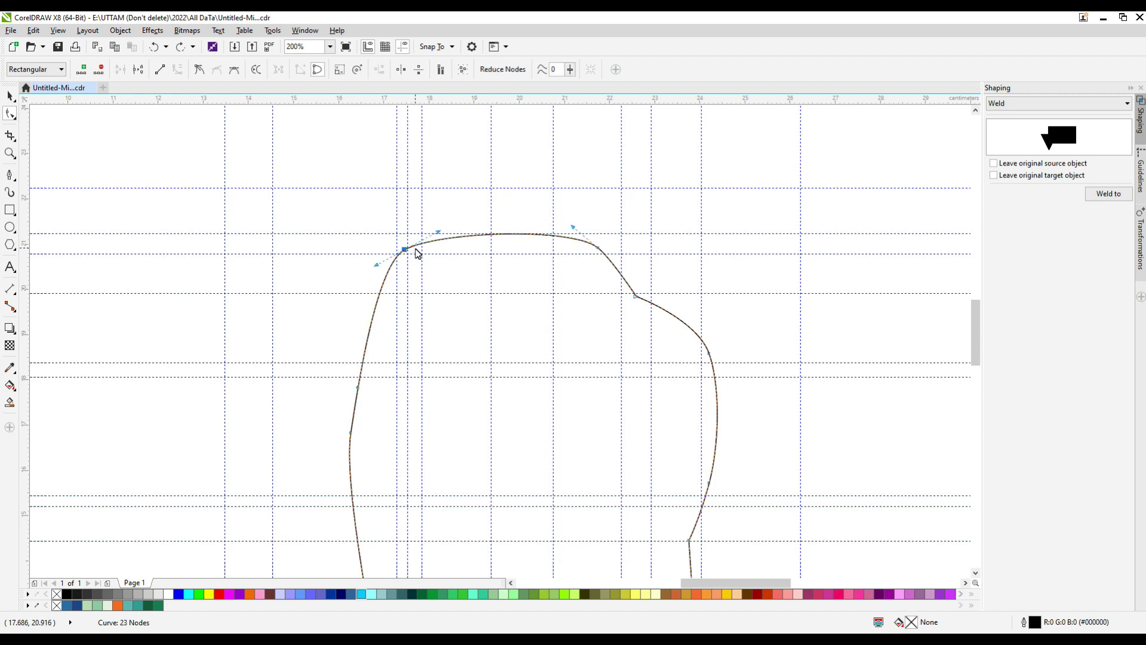
double_click(405, 249)
double_click(350, 432)
double_click(598, 247)
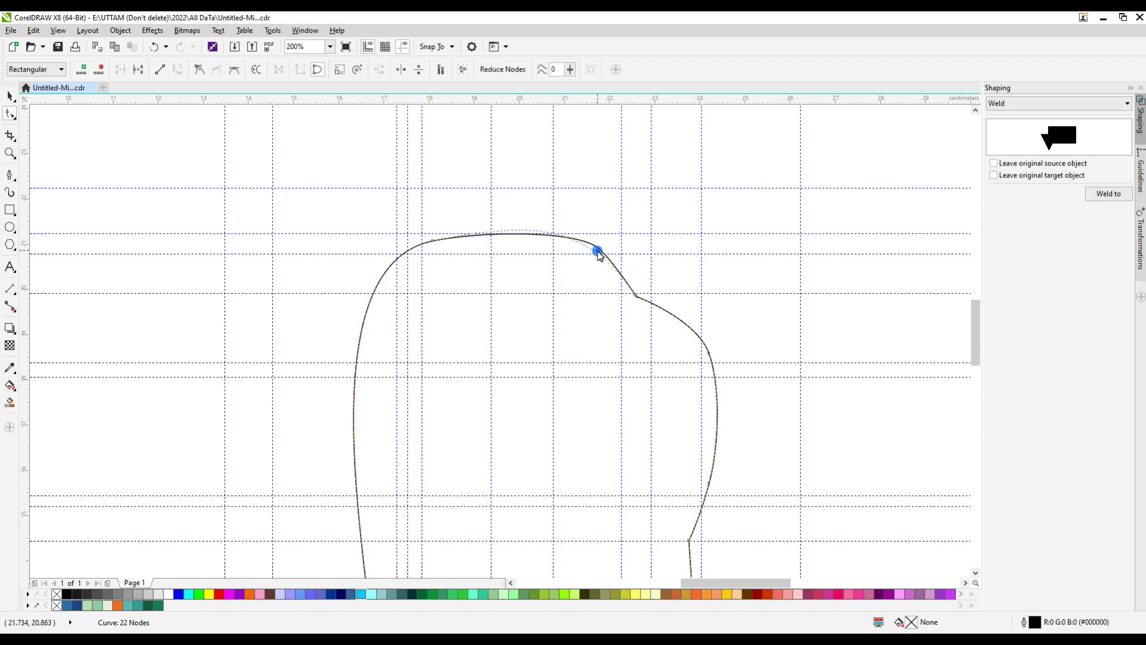
scroll(548, 238, "up", 2)
double_click(435, 239)
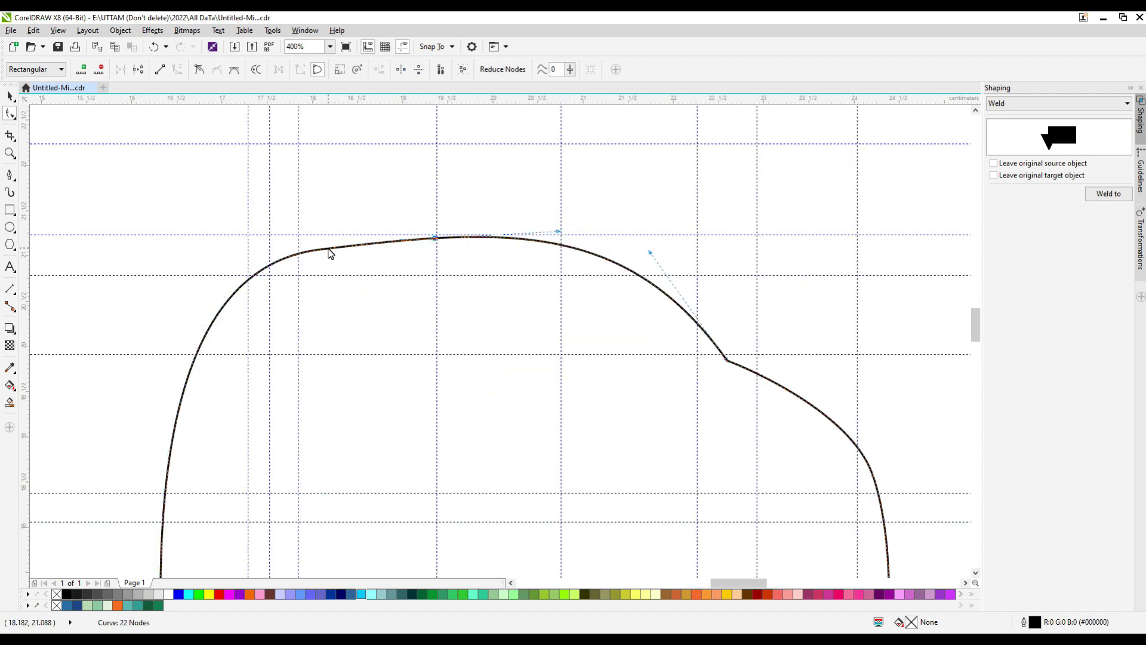
scroll(330, 248, "up", 1)
double_click(311, 250)
scroll(358, 260, "down", 3)
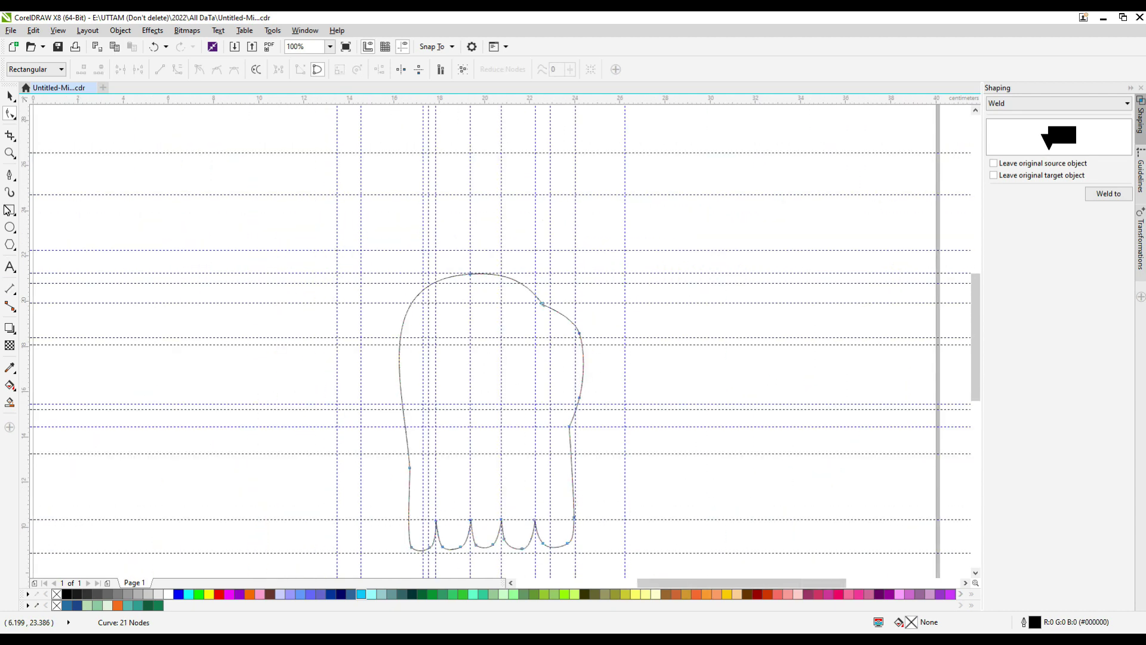
Start a separate Bezier curve just inside the outline's upper left edge and sweep it outward, about 1.64 cm wide and 0.49 cm high
left_click(9, 174)
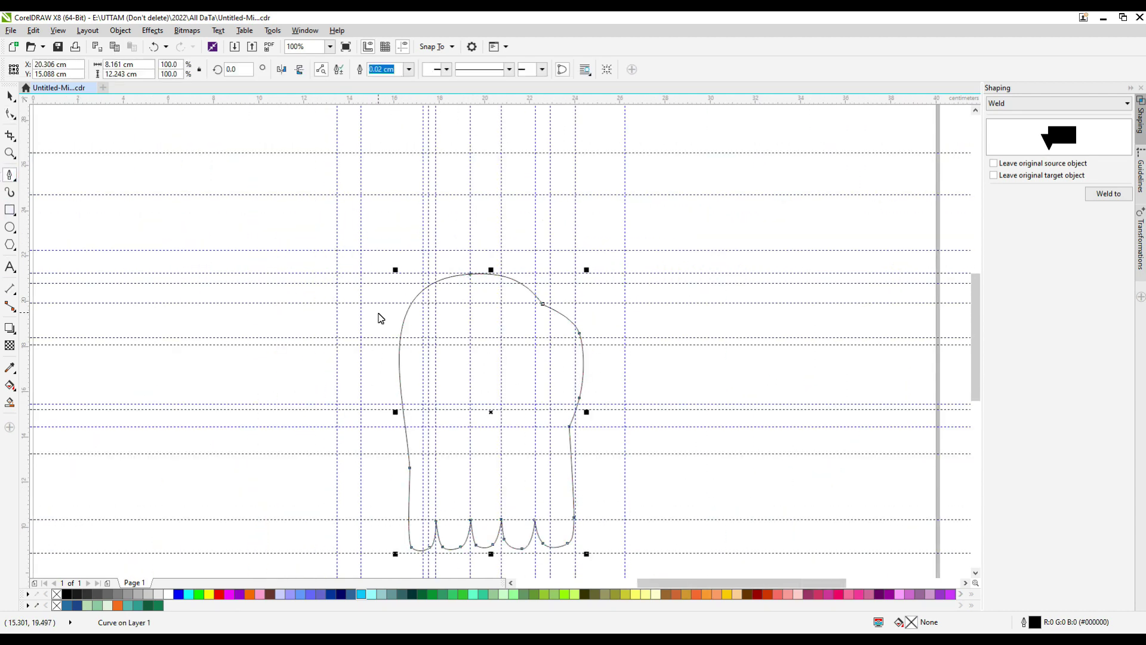
scroll(381, 318, "up", 1)
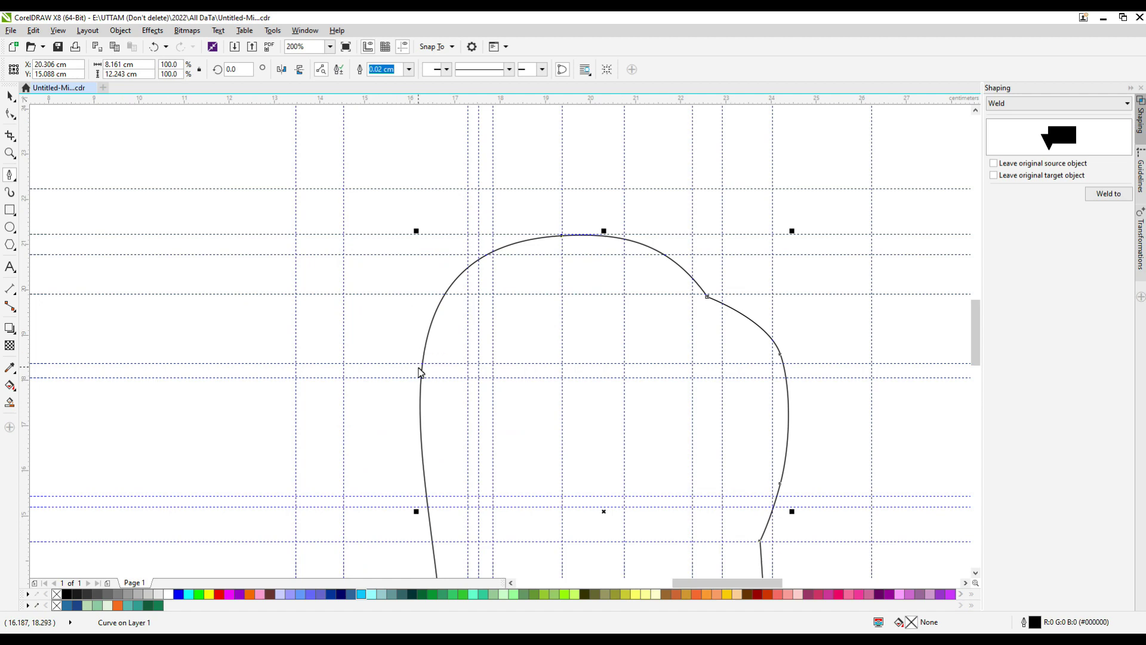
scroll(424, 382, "down", 1)
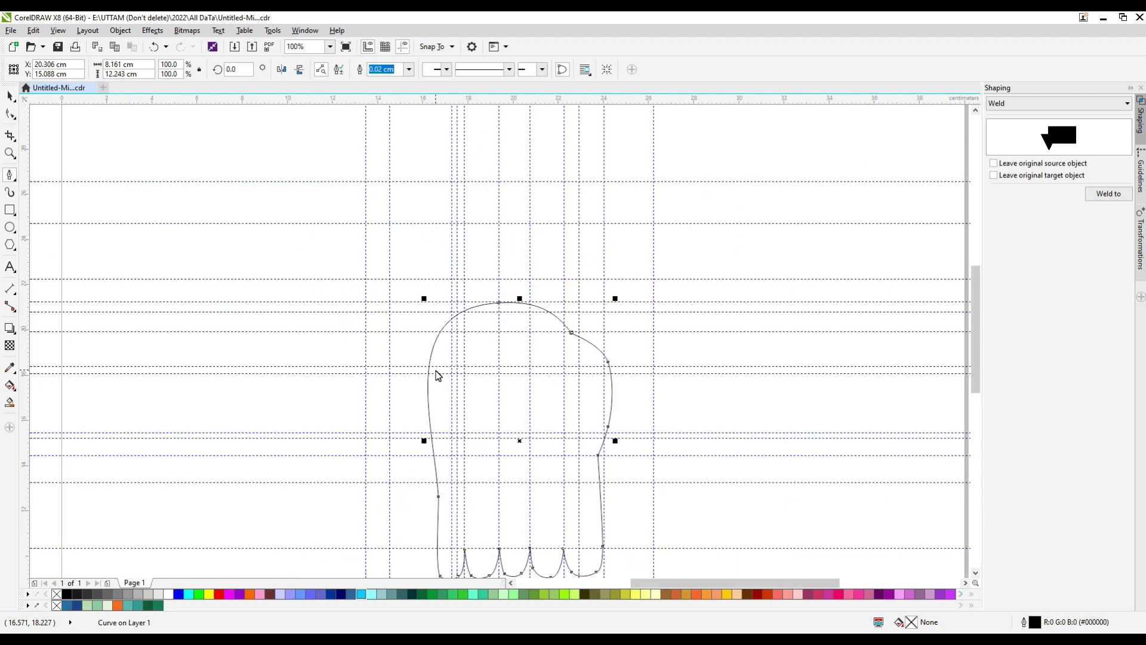
left_click(432, 378)
scroll(414, 376, "up", 1)
left_click_drag(374, 357, 365, 336)
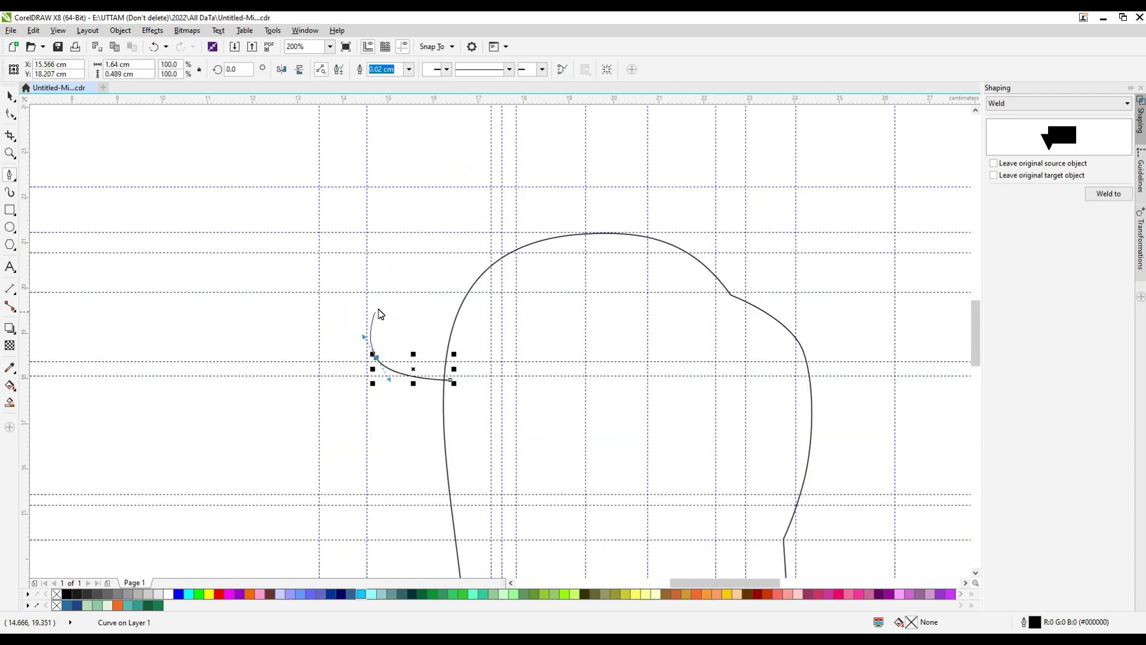
mouse_move(387, 297)
left_mouse_down()
mouse_move(424, 266)
mouse_move(398, 286)
left_mouse_up()
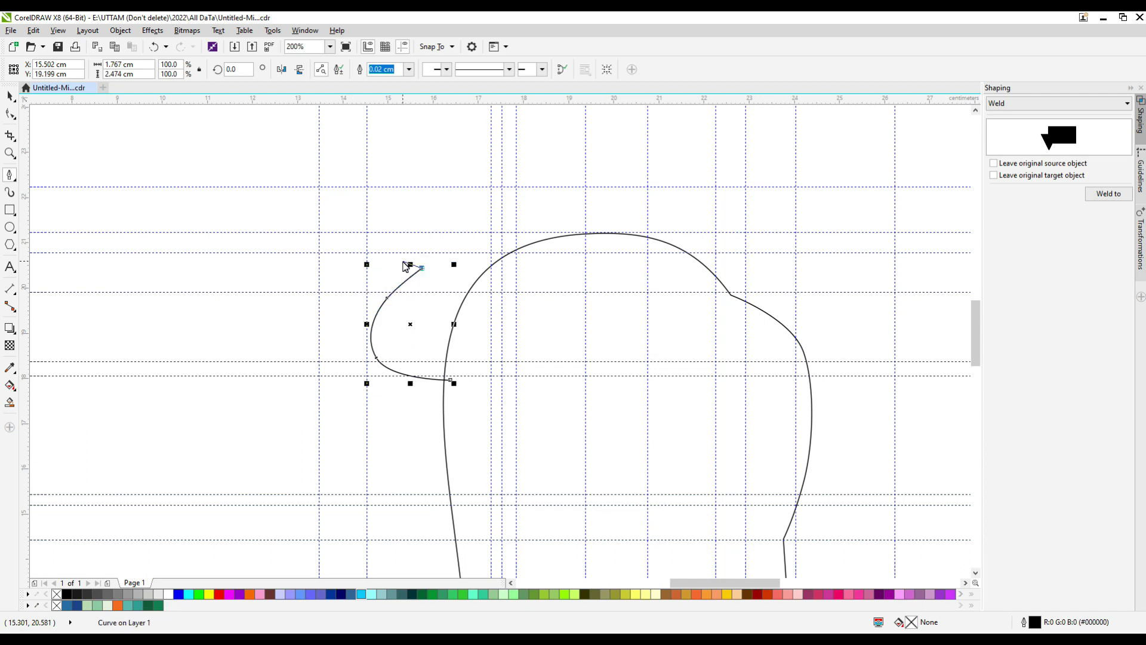
left_click(433, 247)
left_click_drag(325, 250, 314, 241)
left_click_drag(340, 188, 363, 170)
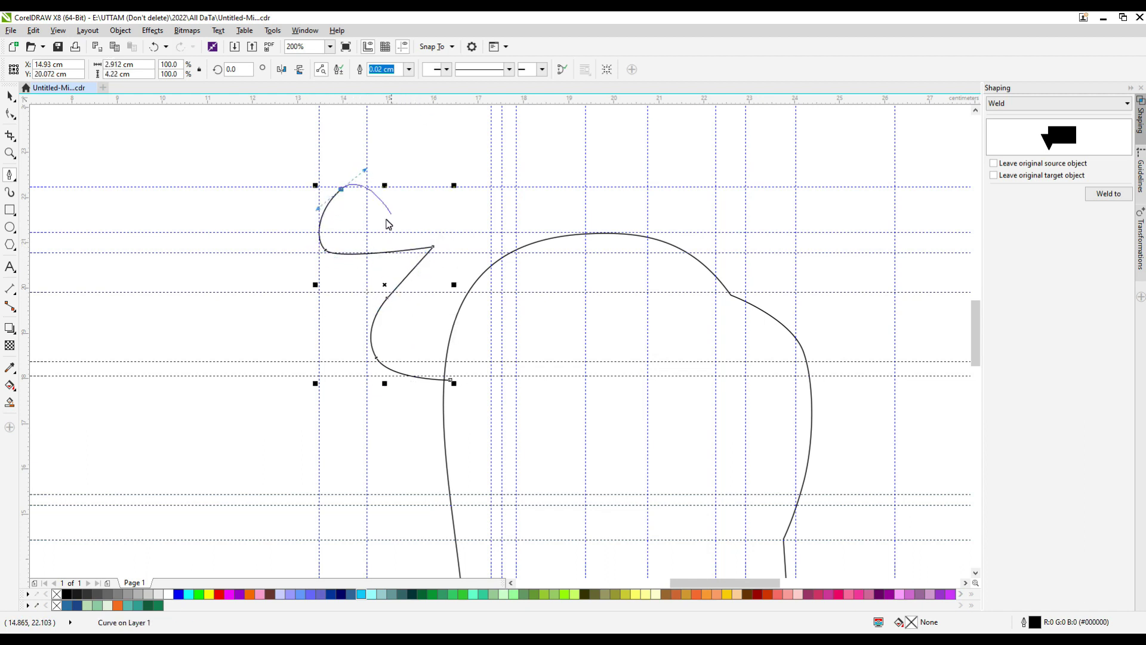
key("ctrl+z")
key("ctrl+z")
key("ctrl+z")
key("ctrl+z")
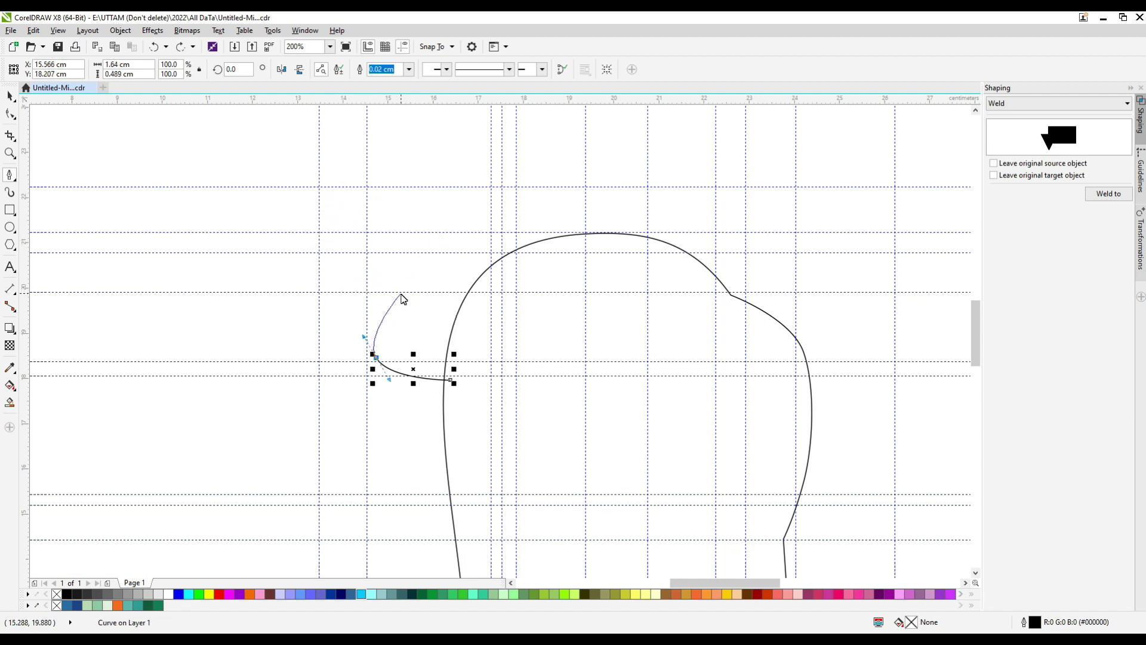
Finish the first lobe in a point and draw a larger second lobe above it, bringing the curve to about 3.37 by 4.33 cm
left_click(401, 292)
left_click_drag(322, 288, 319, 263)
left_click_drag(373, 211, 402, 191)
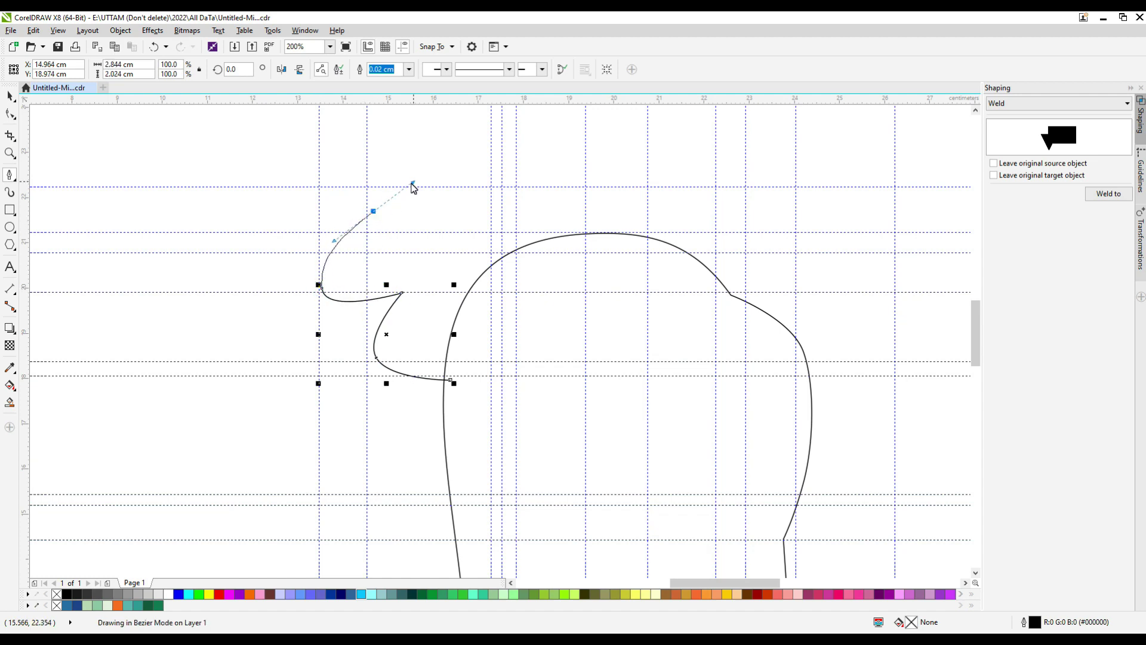
left_click(475, 190)
Add a third rounded lobe above the second, then bring the curve down to a notch above the dome
scroll(418, 173, "down", 2)
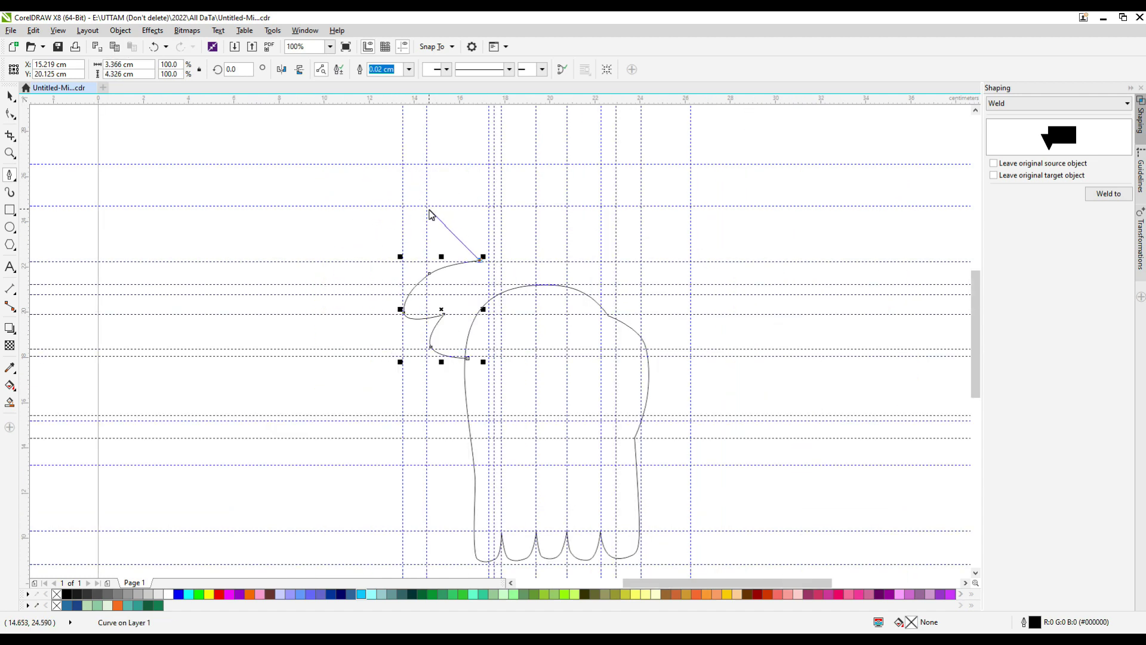
scroll(430, 210, "up", 1)
left_click_drag(442, 286, 430, 274)
left_click_drag(476, 221, 546, 213)
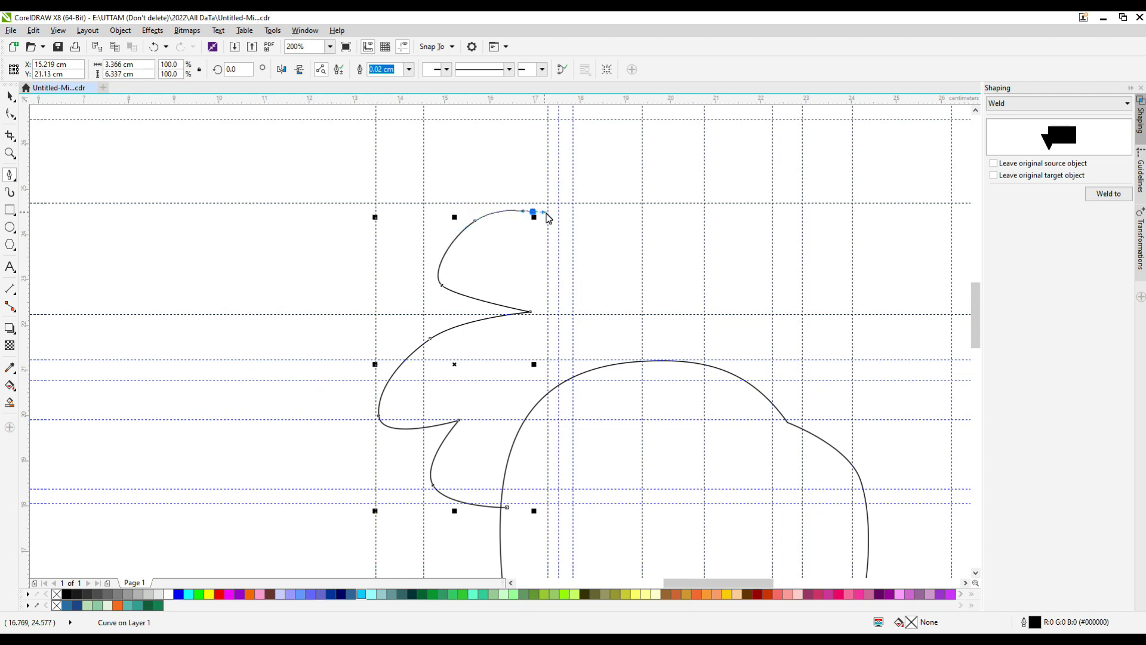
left_click(613, 275)
Draw a large rounded lobe rising from the notch and curving down on the right, bringing the curve to about 9.37 by 8.48 cm
left_click_drag(611, 189, 622, 121)
left_click_drag(686, 138, 681, 134)
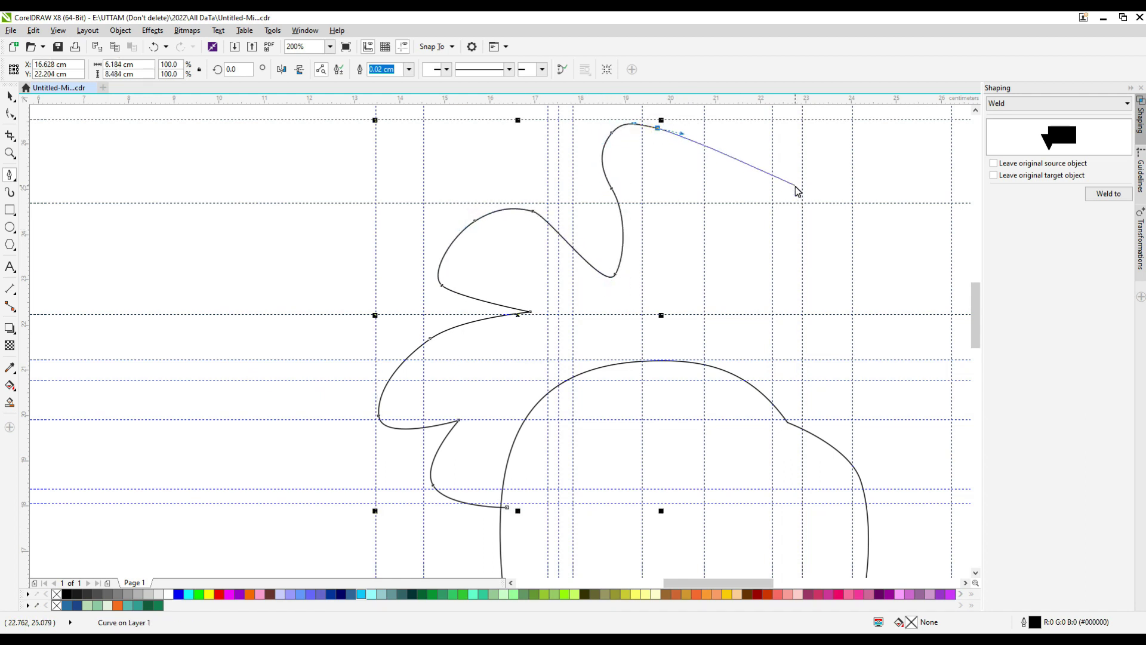
left_click_drag(781, 193, 793, 211)
left_click_drag(800, 255, 797, 270)
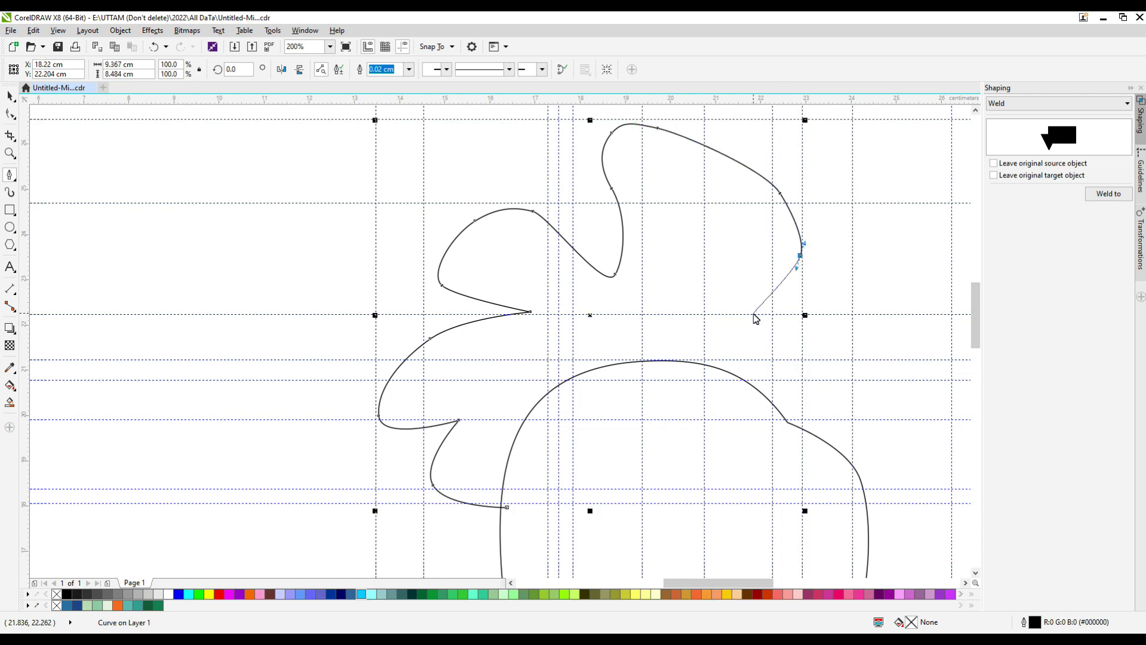
Bring the large lobe's right edge down to end just inside the dome and finish the open curve
left_click_drag(719, 348, 689, 373)
key("ctrl+z")
double_click(688, 374)
scroll(635, 342, "down", 2)
scroll(636, 347, "down", 2)
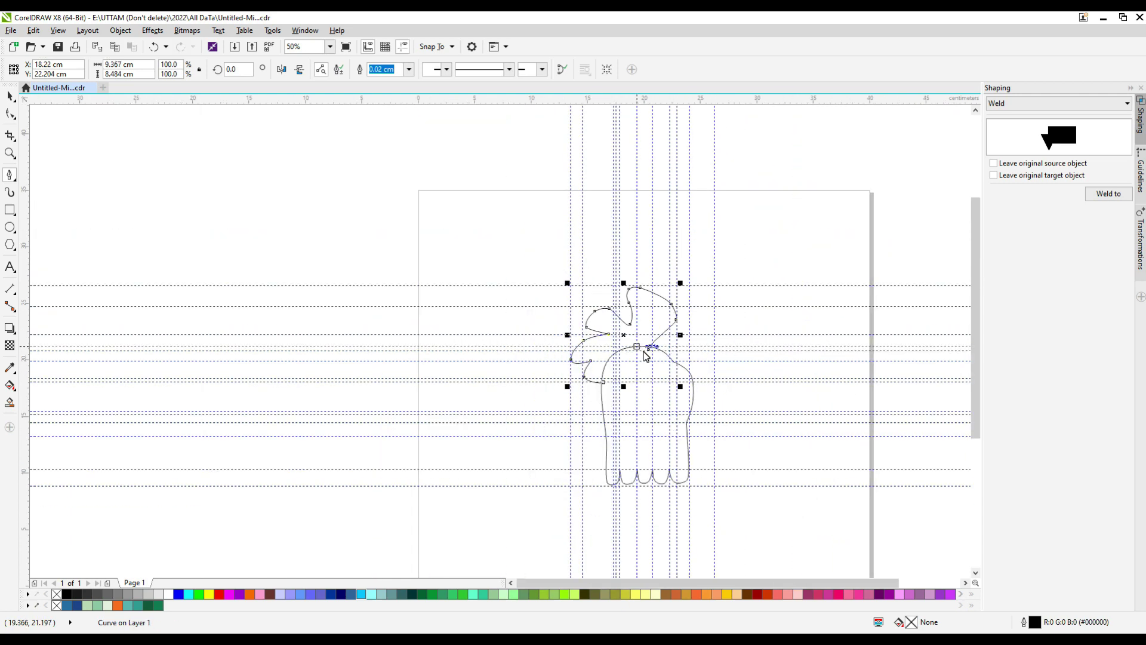
scroll(657, 352, "up", 2)
scroll(661, 277, "down", 3)
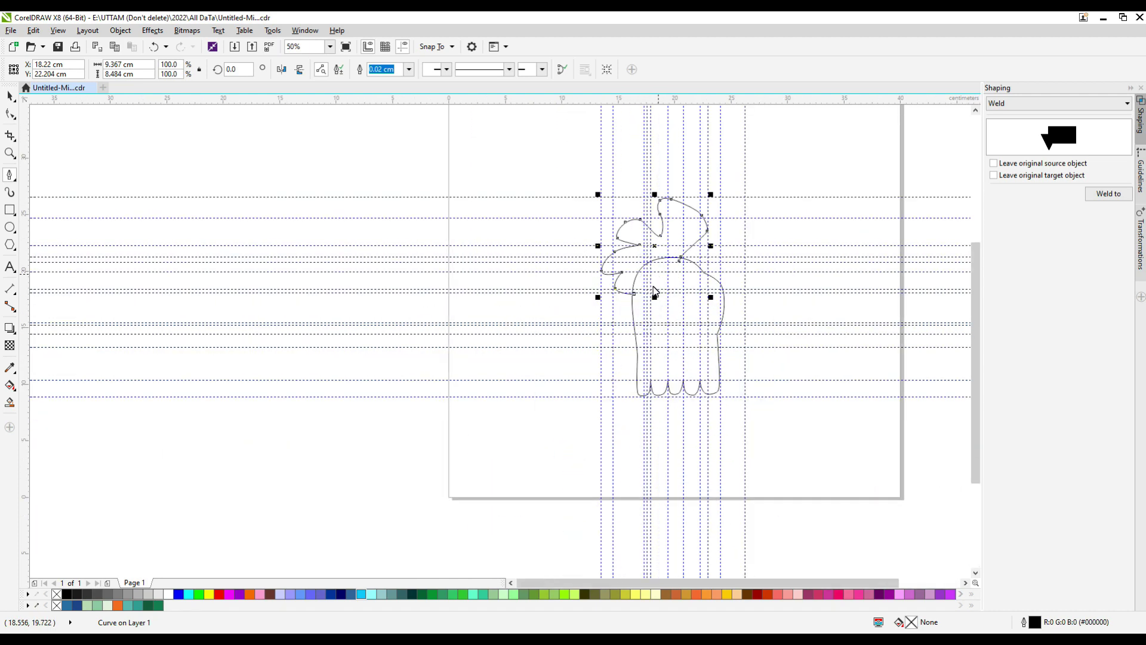
scroll(653, 291, "up", 2)
scroll(537, 343, "down", 1)
key("space")
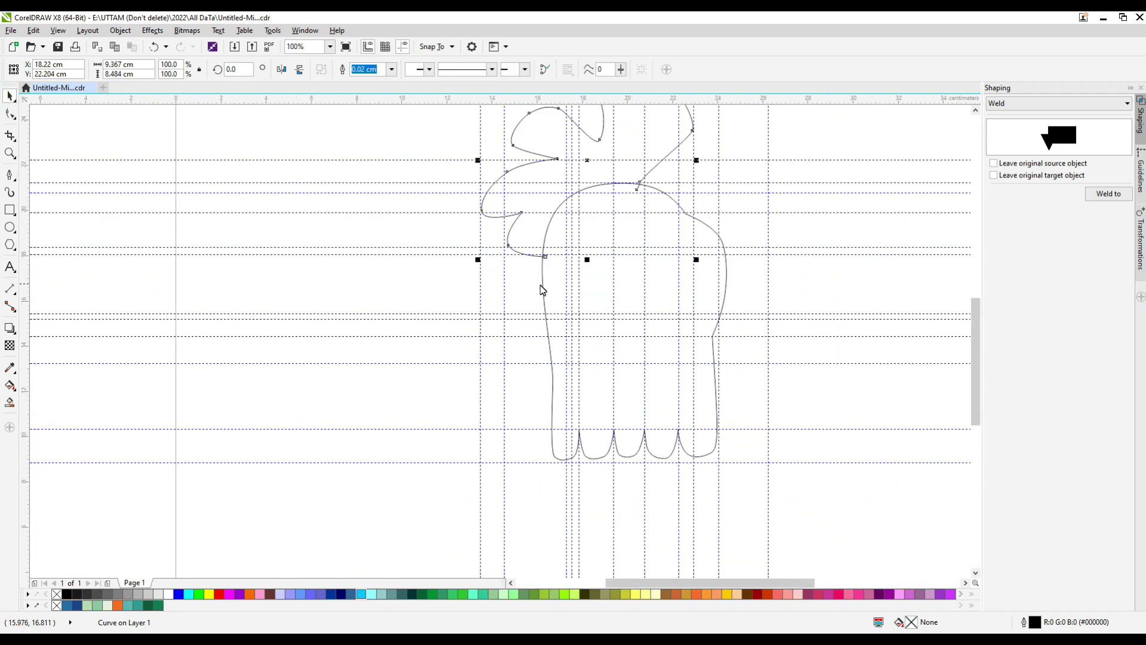
Move the node on the body's lower left edge up and outward, and pull the dome's upper left side outward
key("F10")
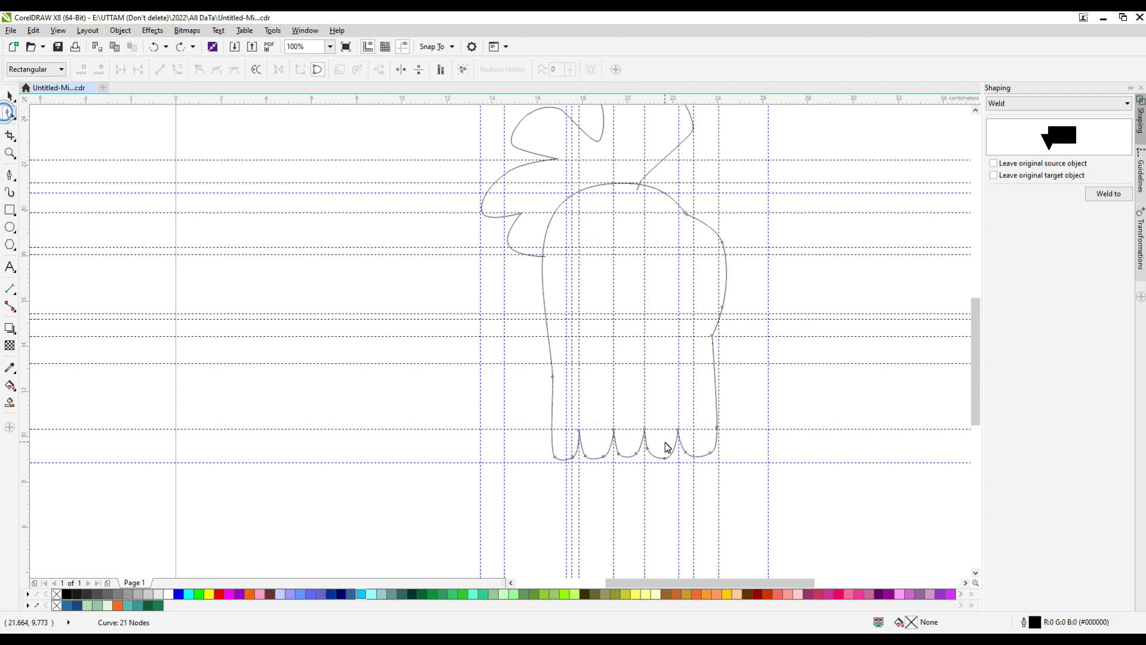
scroll(601, 447, "up", 1)
left_click_drag(510, 467, 506, 455)
left_click_drag(504, 306, 485, 285)
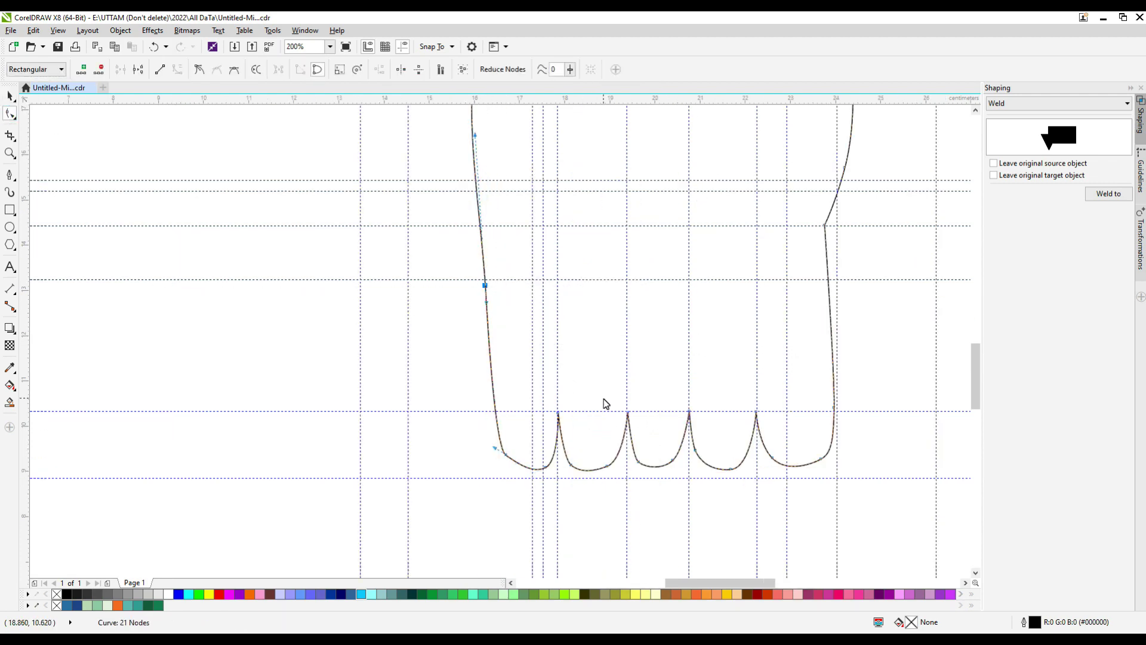
scroll(605, 403, "down", 1)
scroll(548, 181, "up", 1)
left_click_drag(557, 215, 544, 210)
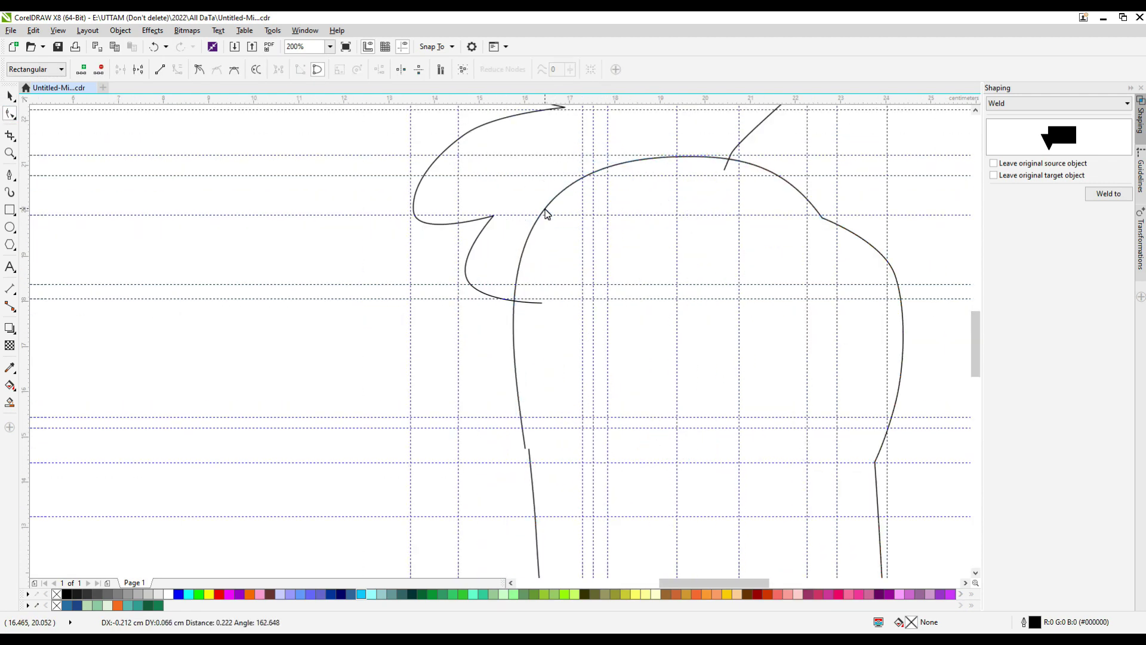
Round the first two scallops from the left by adjusting the body's bottom-left corner and deleting their extra bottom nodes
scroll(581, 274, "down", 1)
scroll(557, 481, "up", 1)
left_click_drag(579, 485, 573, 485)
left_click(602, 499)
double_click(601, 500)
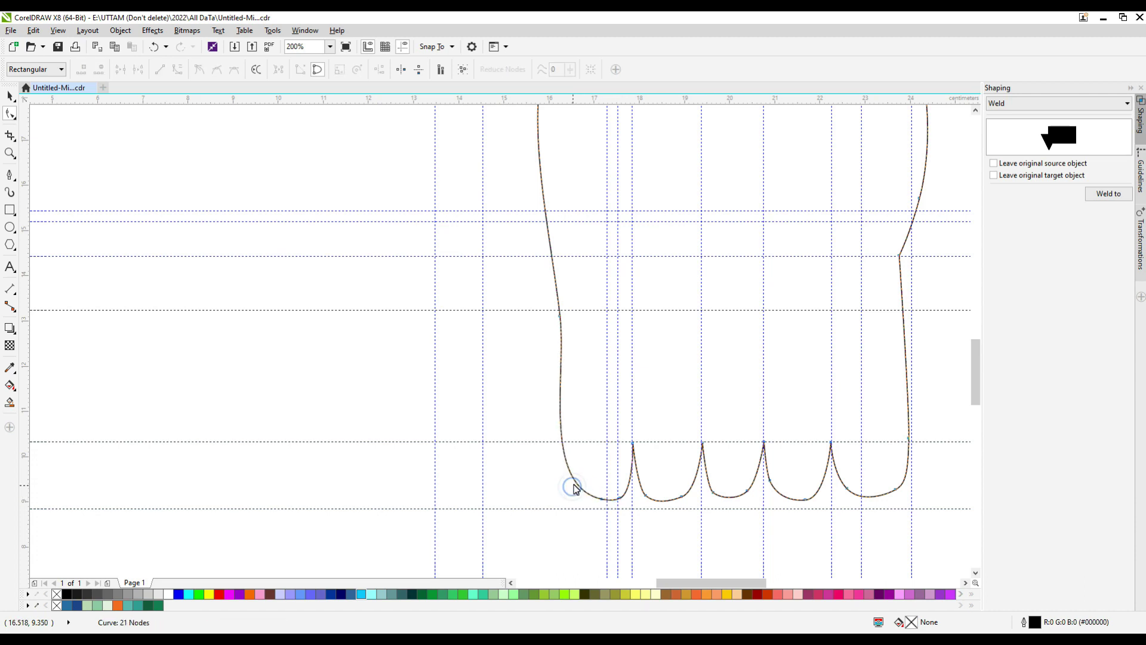
double_click(573, 486)
double_click(622, 496)
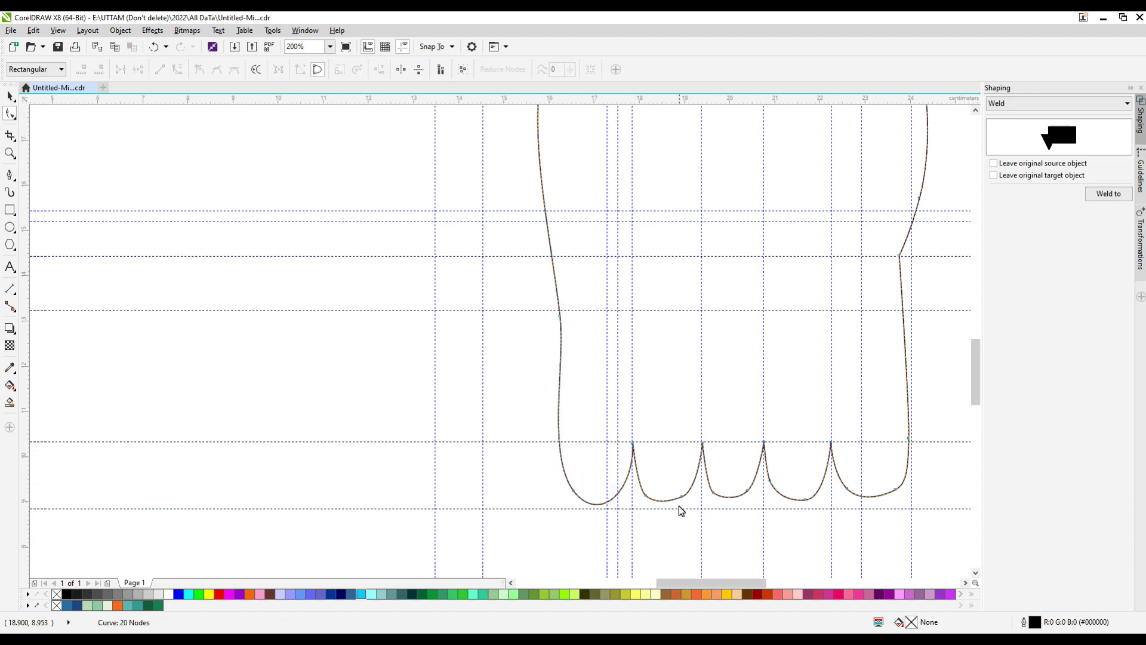
double_click(644, 495)
double_click(685, 496)
scroll(674, 498, "up", 1)
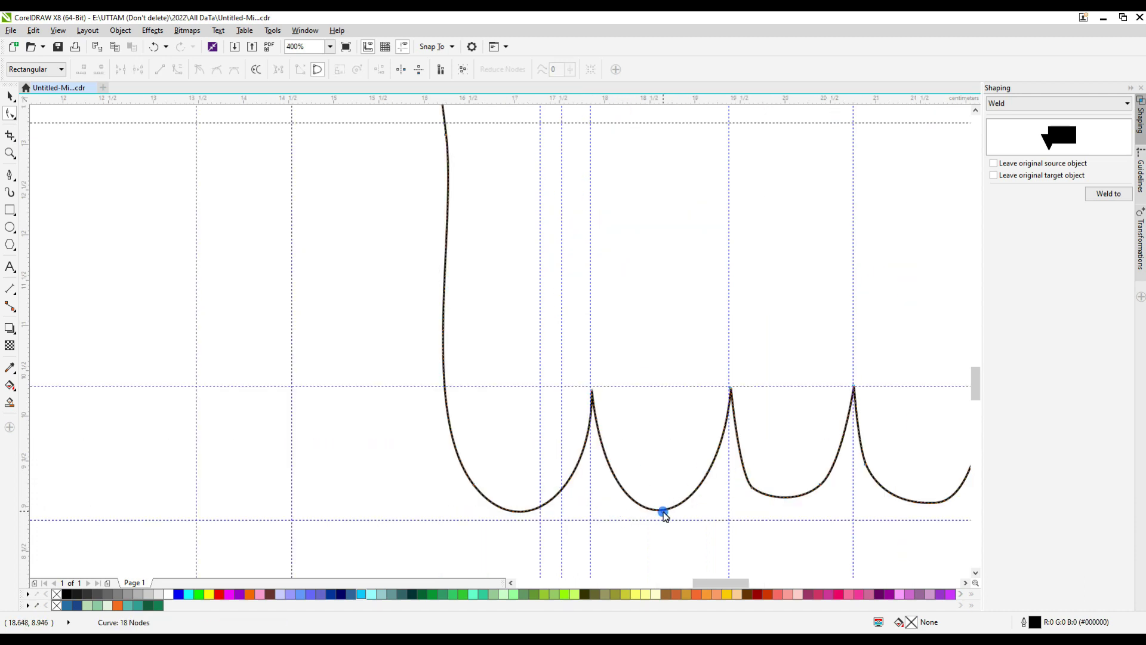
left_click_drag(664, 511, 658, 505)
key("ctrl+z")
scroll(591, 396, "up", 1)
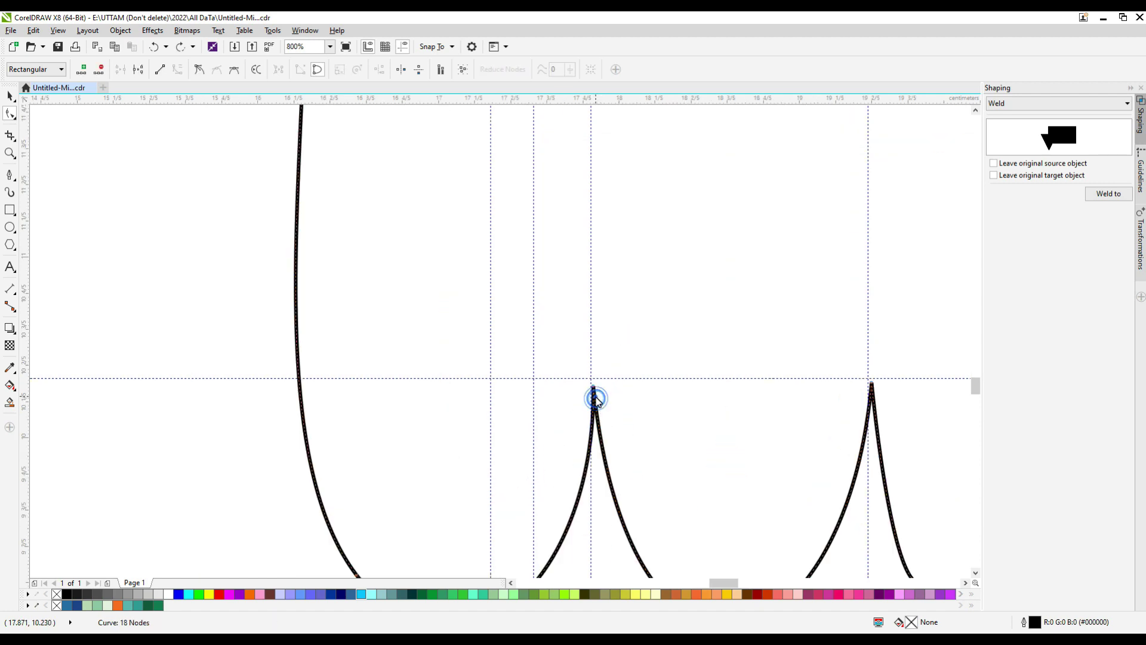
left_click_drag(596, 398, 598, 390)
key("ctrl+z")
Round the underside of the third scallop from the left by editing its nodes
scroll(615, 423, "down", 3)
scroll(663, 458, "up", 2)
double_click(635, 452)
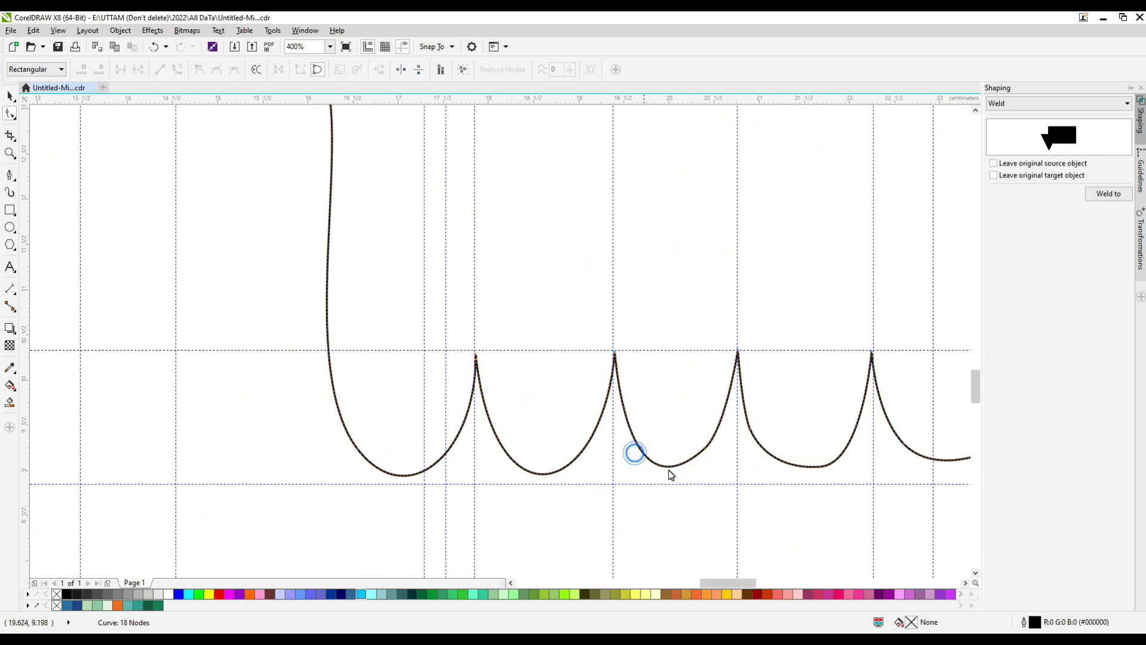
left_click(705, 448)
left_click_drag(621, 392, 633, 395)
key("ctrl+z")
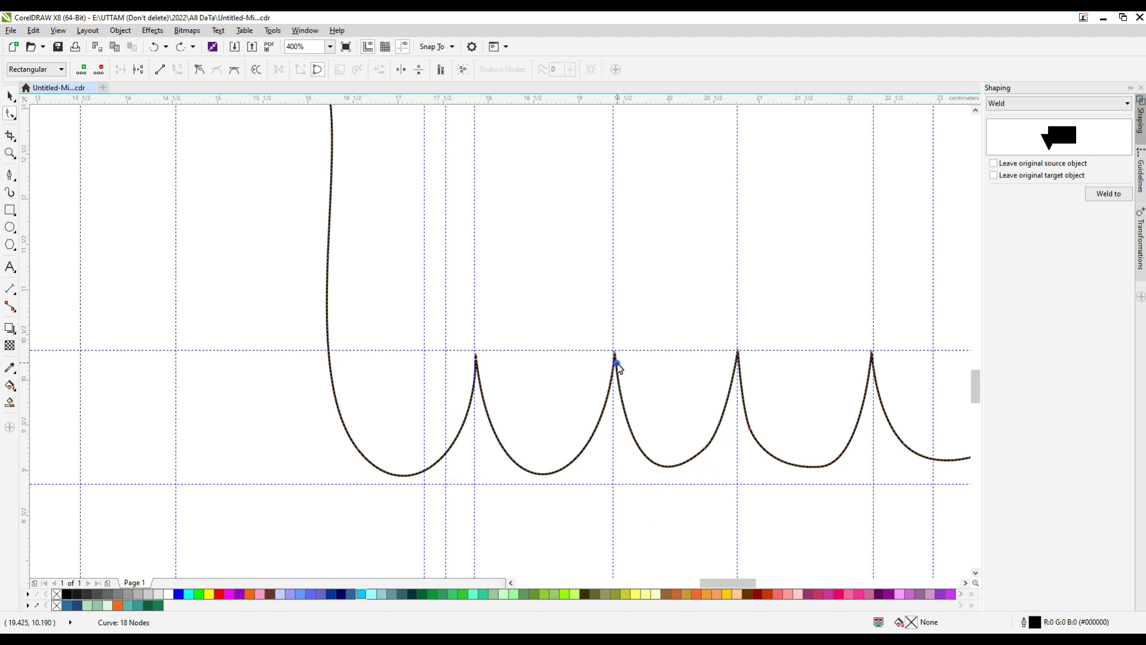
double_click(615, 363)
scroll(620, 491, "down", 2)
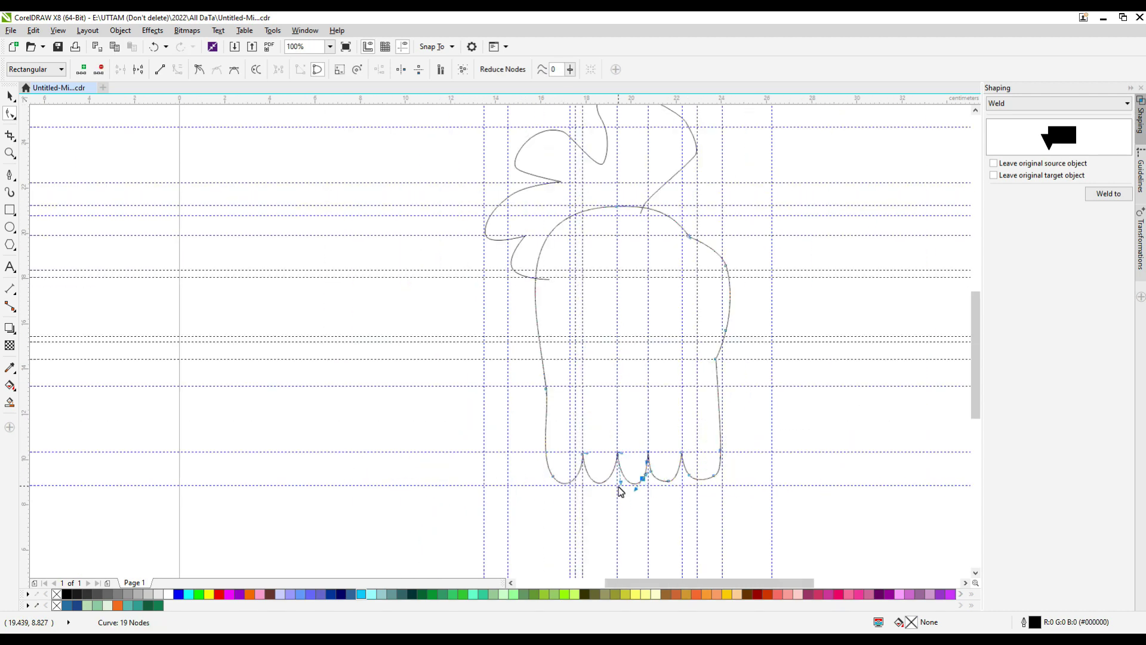
Draw an open, slightly sagging Bezier curve across the lower body, from outside its left edge to just beyond the right-hand notch
left_click(10, 176)
scroll(662, 343, "up", 3)
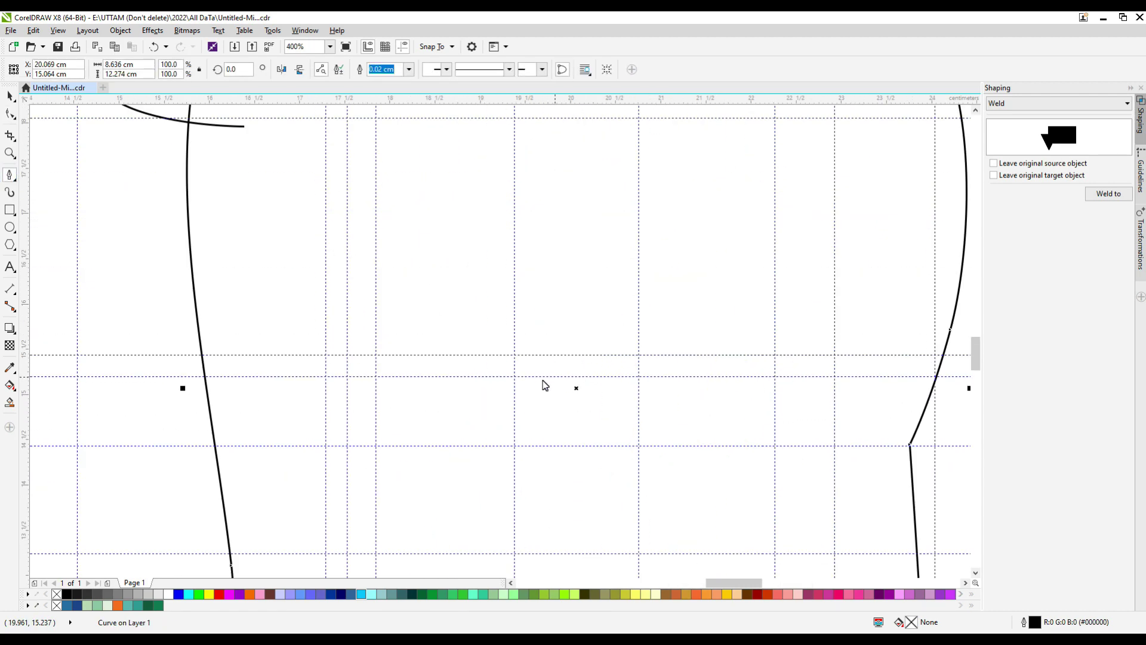
scroll(543, 384, "down", 3)
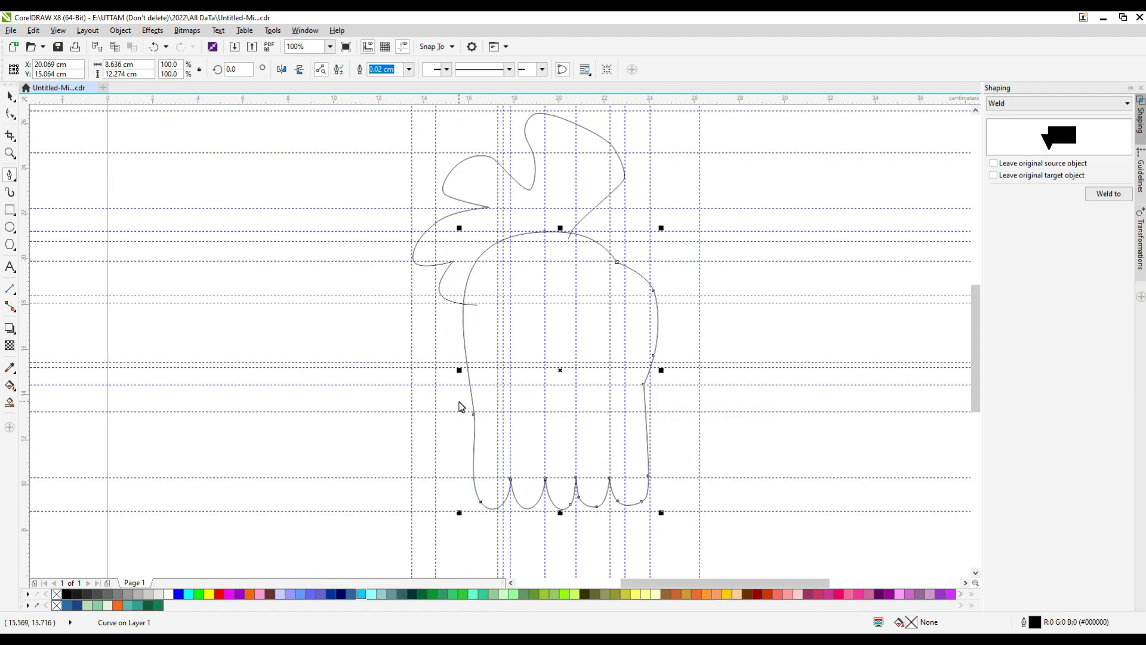
left_click(465, 396)
scroll(647, 404, "up", 1)
left_click(627, 395)
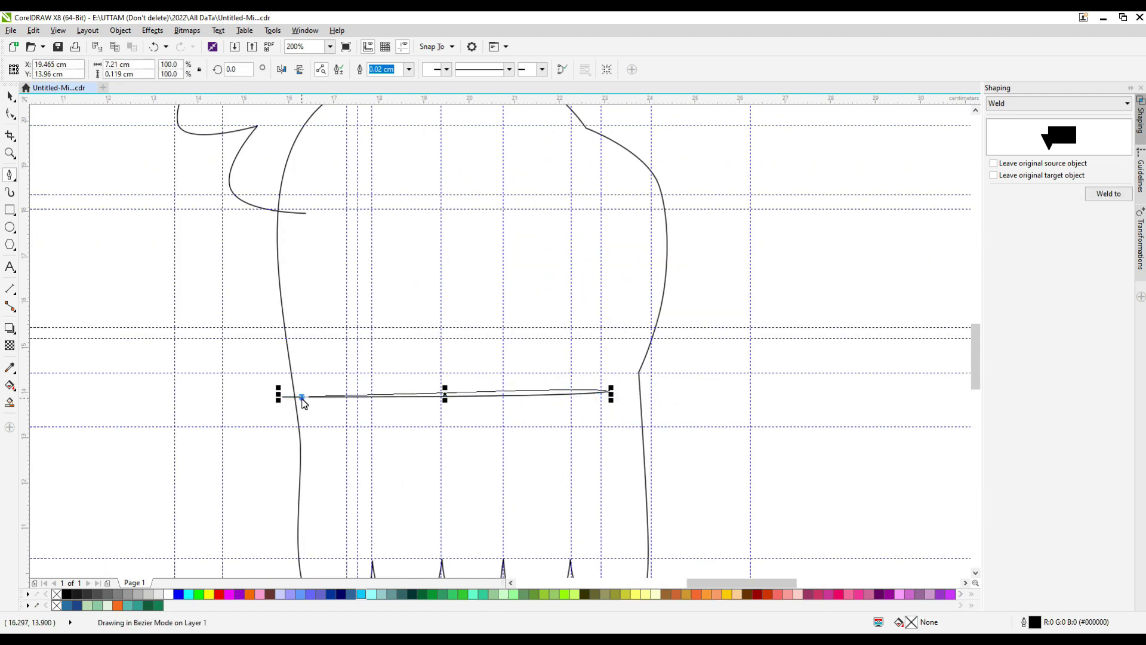
key("ctrl+z")
left_click_drag(497, 410, 563, 404)
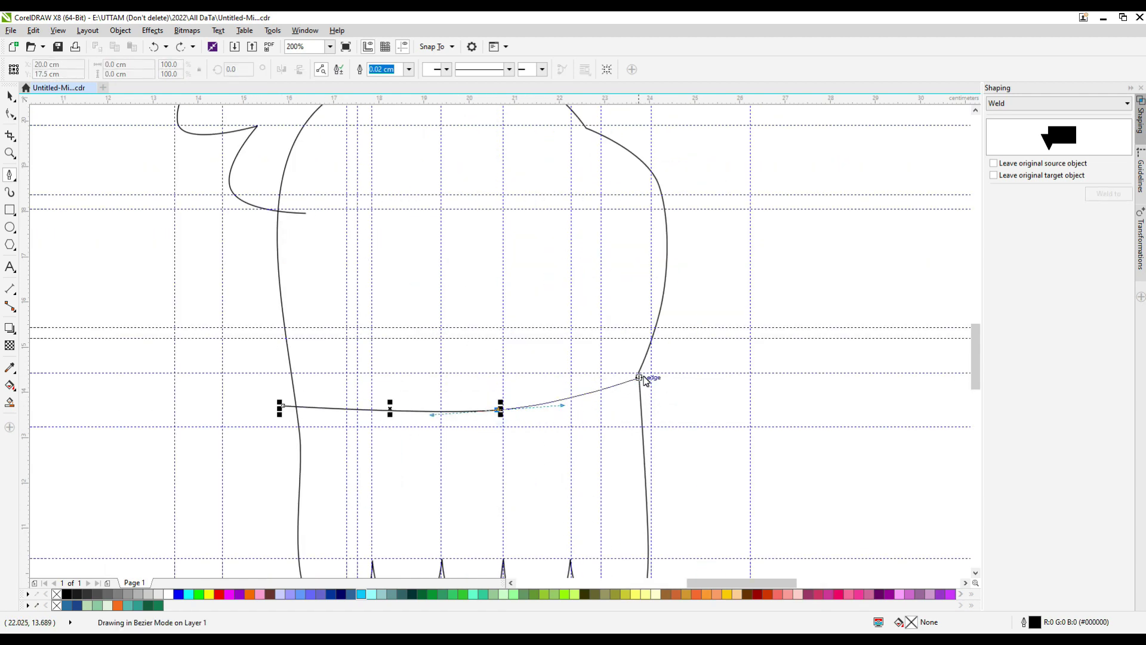
double_click(659, 363)
Smooth the curve across the body by removing its middle node, raising its sag slightly and adjusting its right end
left_click(9, 116)
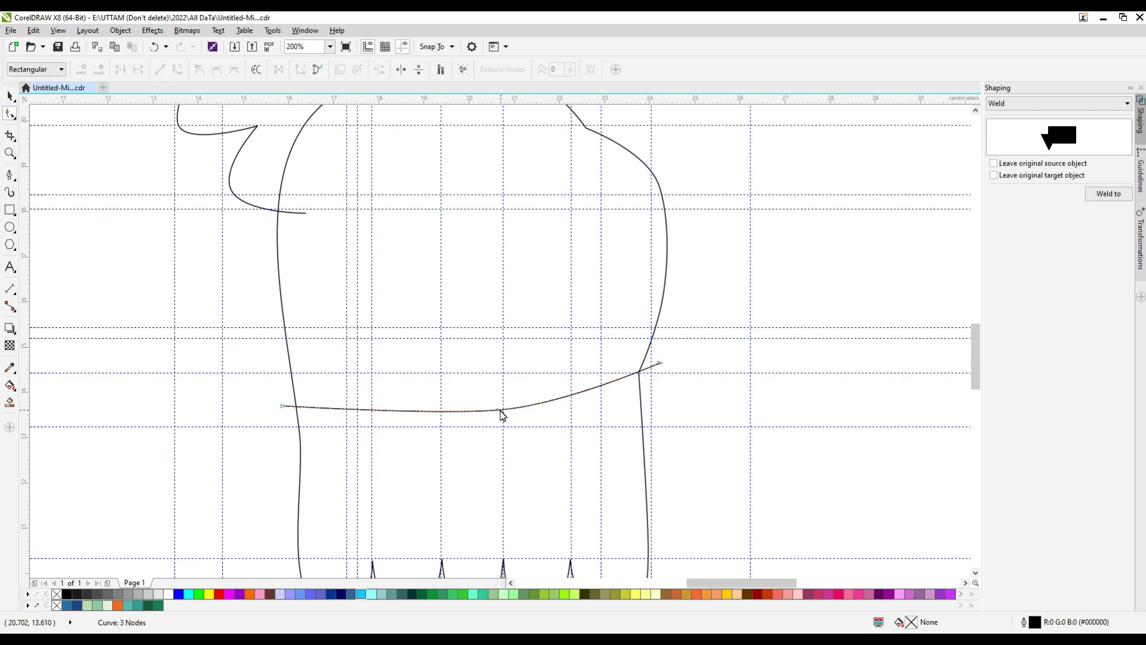
left_click(499, 411)
left_click_drag(469, 410, 469, 401)
scroll(659, 364, "up", 2)
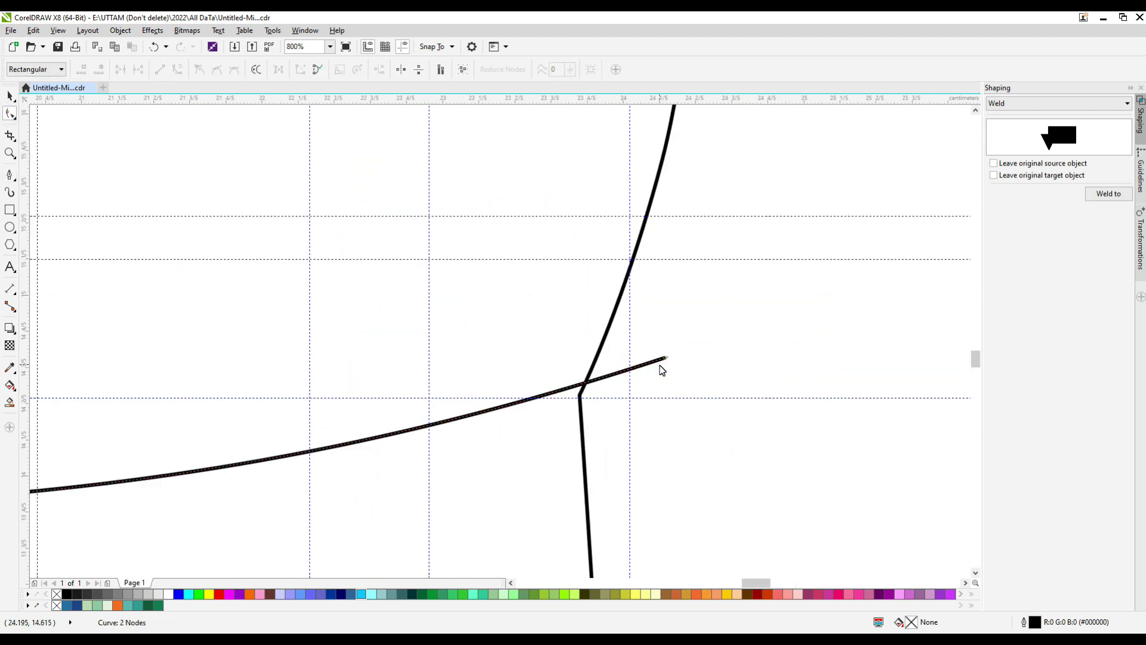
left_click_drag(663, 359, 673, 370)
scroll(690, 360, "down", 3)
Draw a closed four-sided shape of about 3.03 by 2.43 cm over the body's left edge, below the cross curve
left_click(8, 177)
scroll(435, 413, "up", 1)
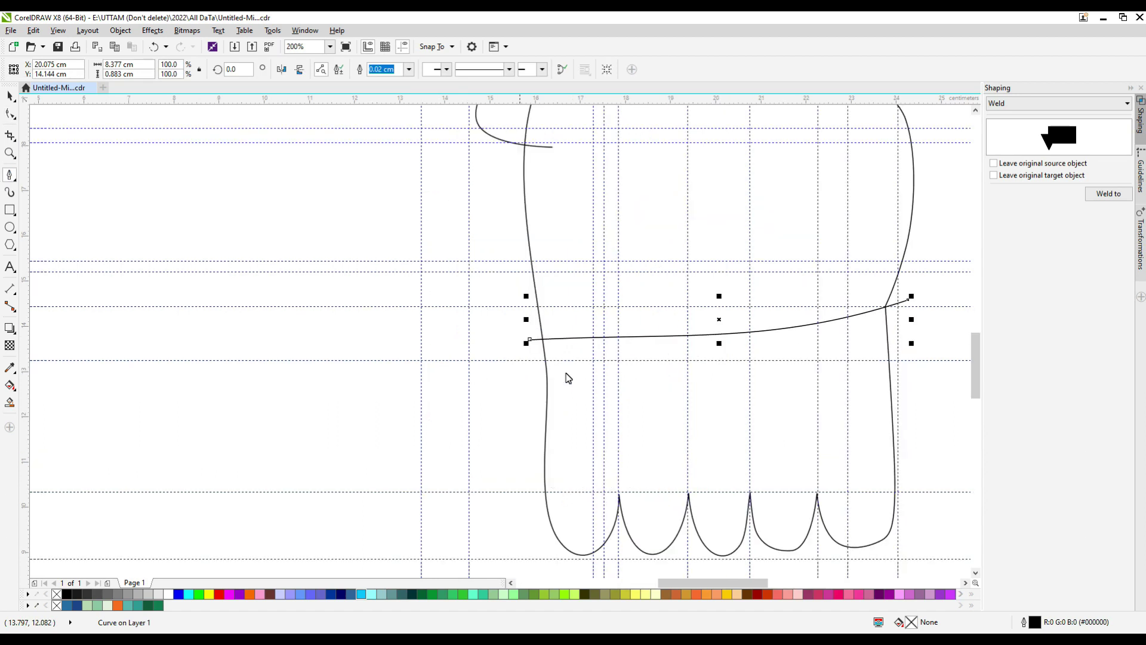
left_click(551, 356)
left_click(470, 404)
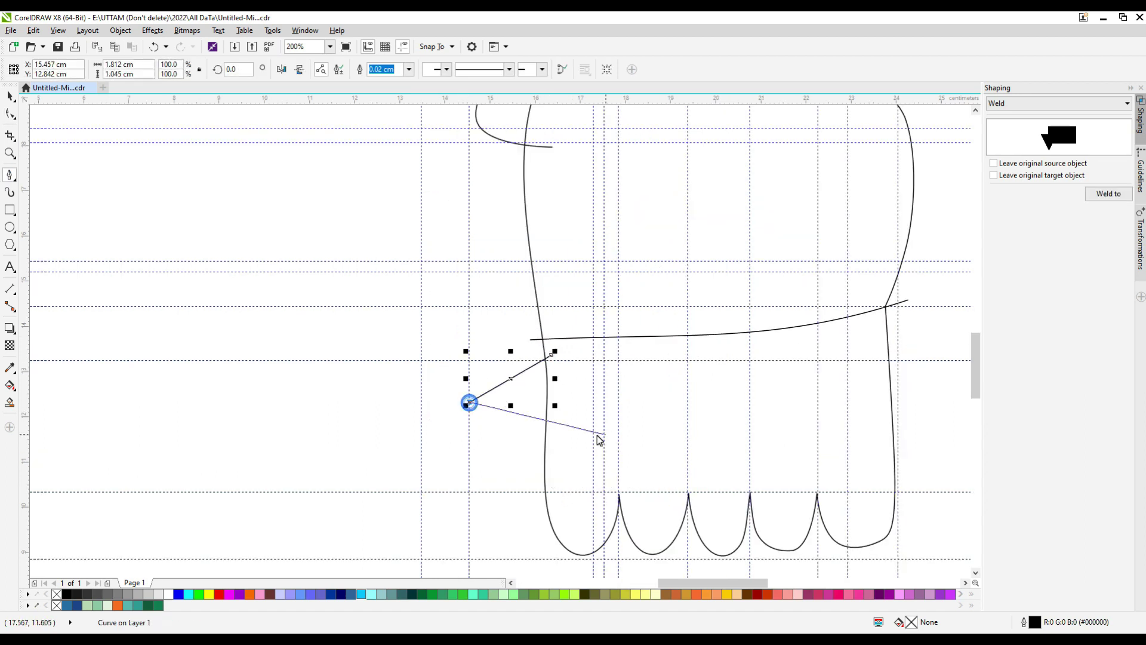
left_click(559, 465)
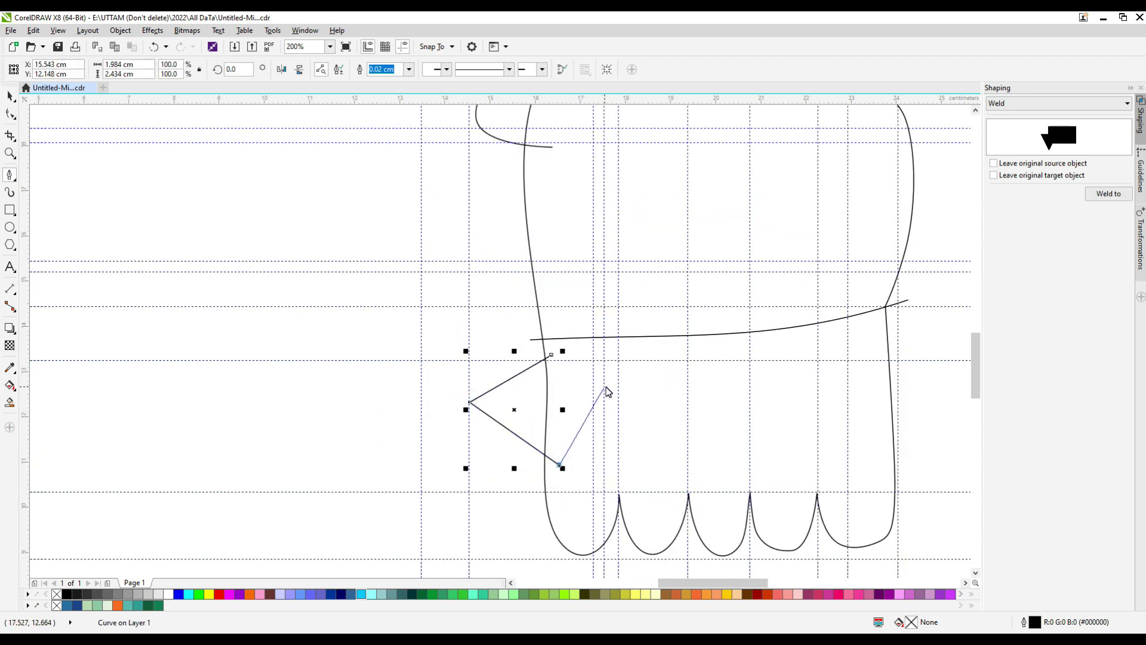
left_click(607, 388)
left_click(550, 355)
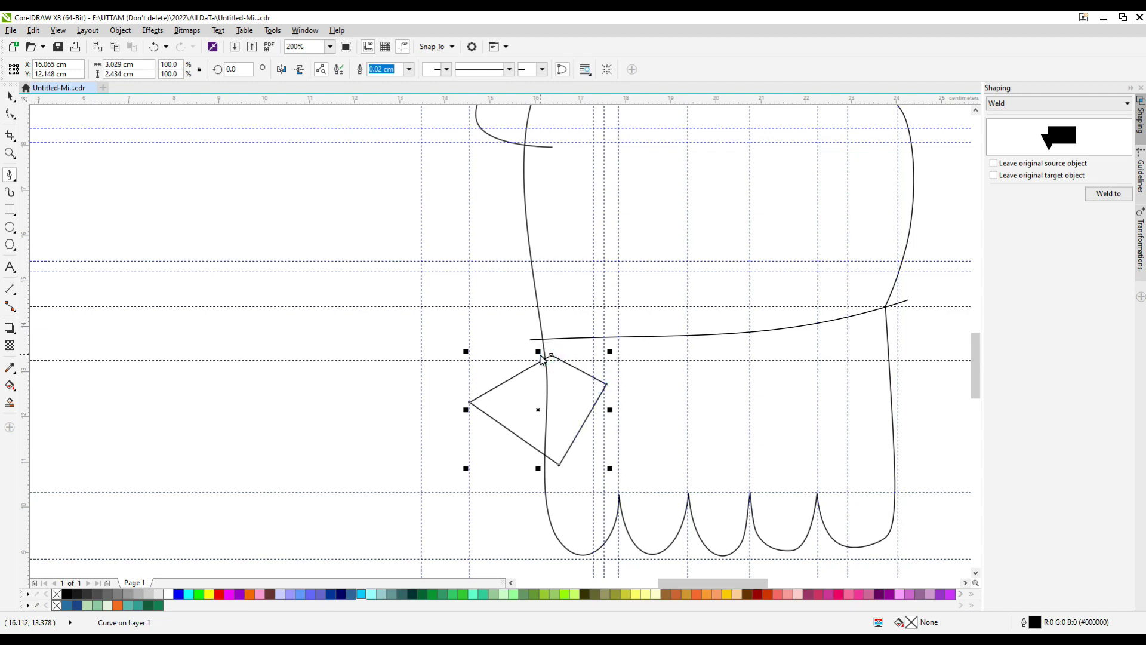
Draw a closed flag-like shape with curved upper and lower edges, about 2.59 by 2.40 cm, extending right from the body's right-hand notch
key("F3")
scroll(701, 337, "up", 2)
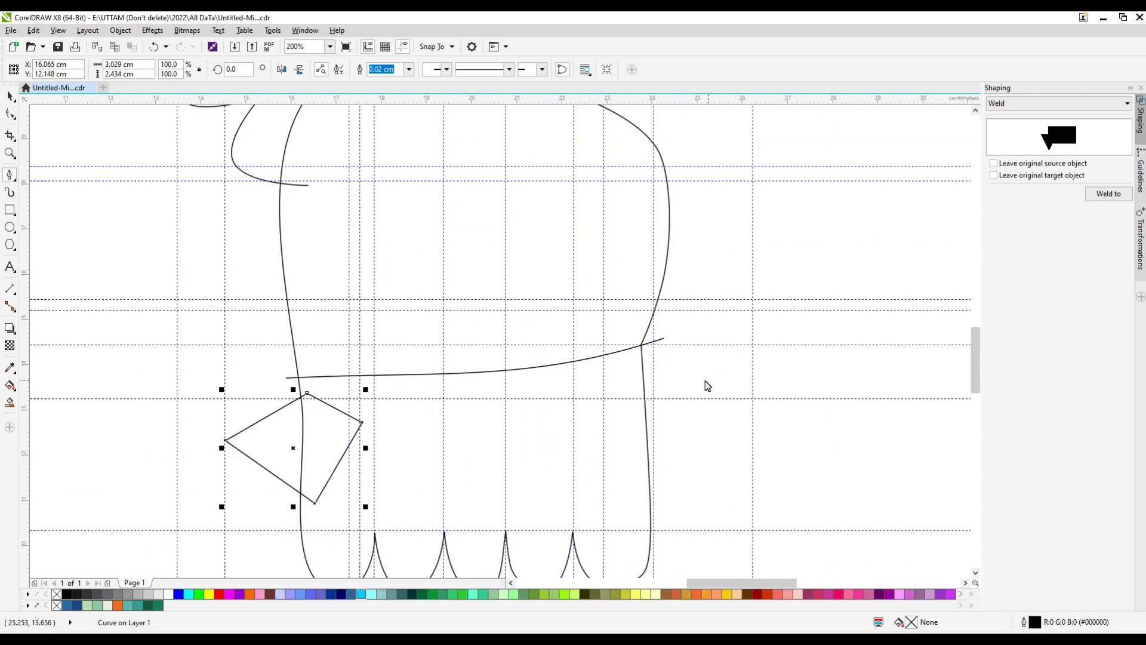
left_click(633, 368)
left_click(685, 316)
left_click(752, 309)
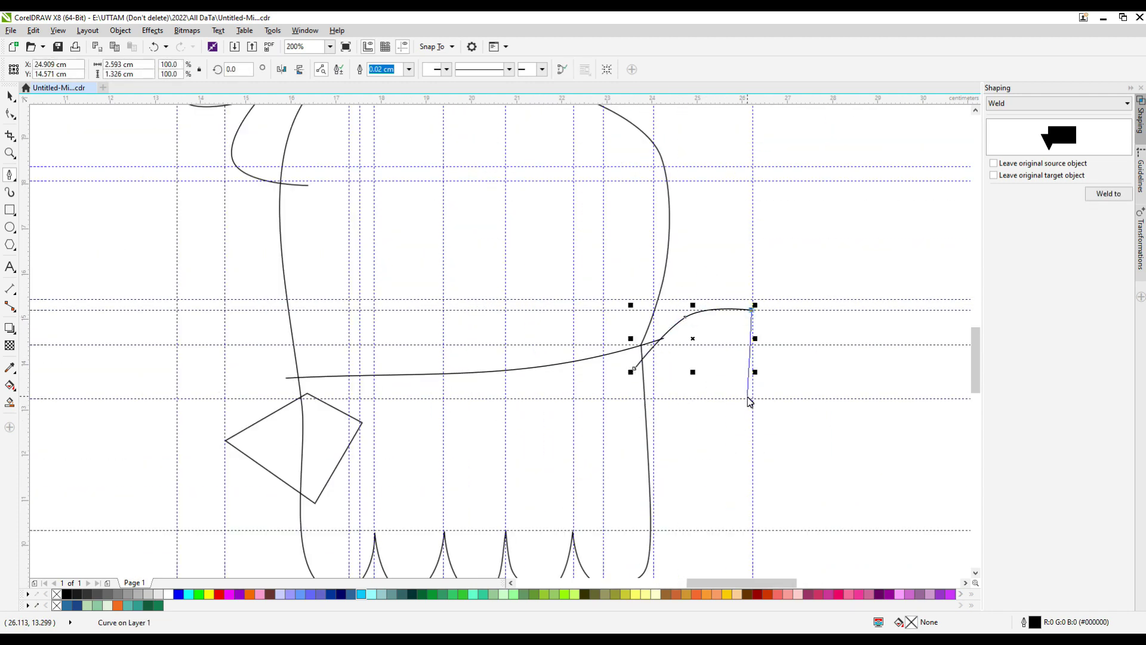
left_click(743, 388)
scroll(743, 388, "up", 2)
left_click_drag(653, 377, 615, 386)
left_click(545, 448)
left_click(528, 350)
scroll(591, 444, "down", 2)
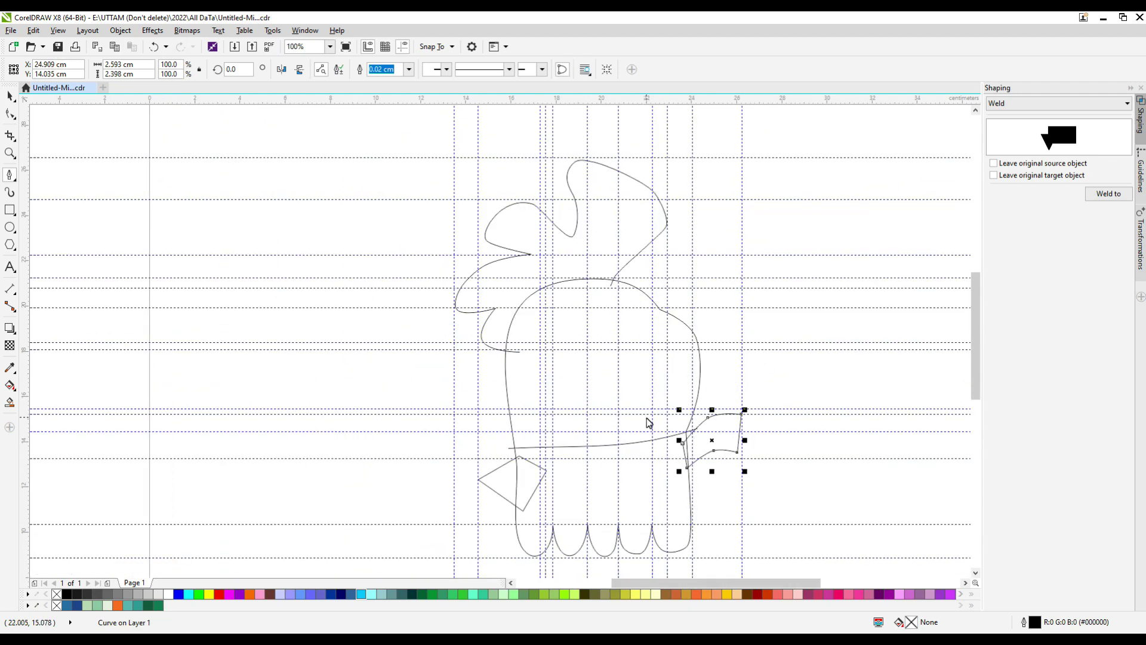
scroll(566, 351, "up", 1)
left_click(10, 210)
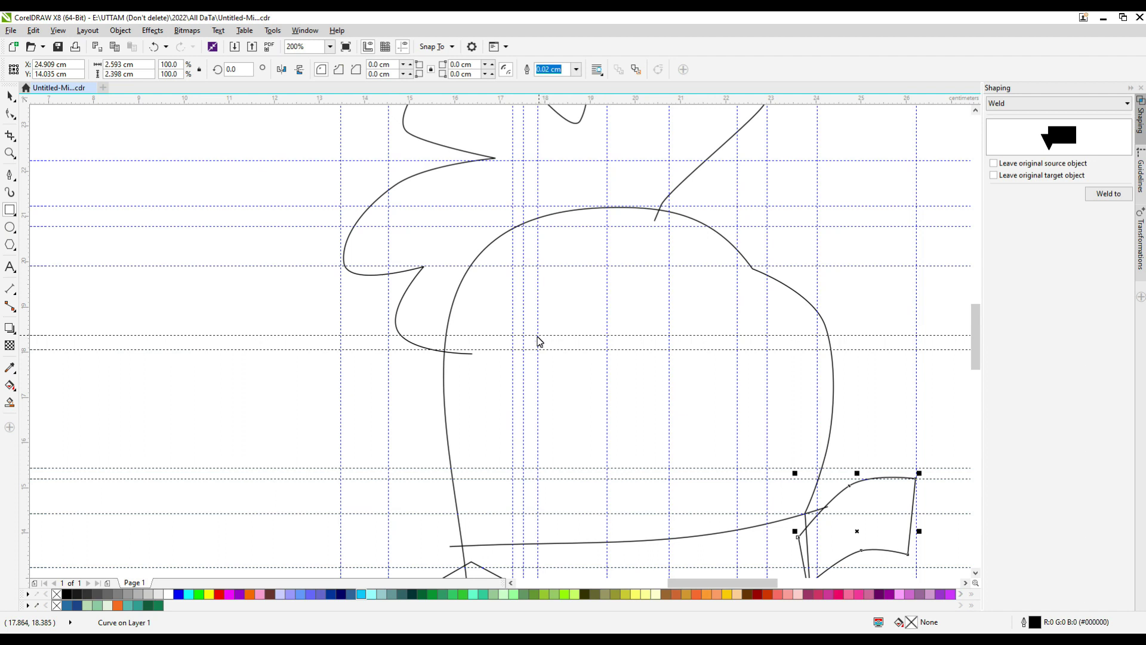
mouse_move(525, 335)
left_mouse_down()
mouse_move(691, 415)
mouse_move(768, 417)
left_mouse_up()
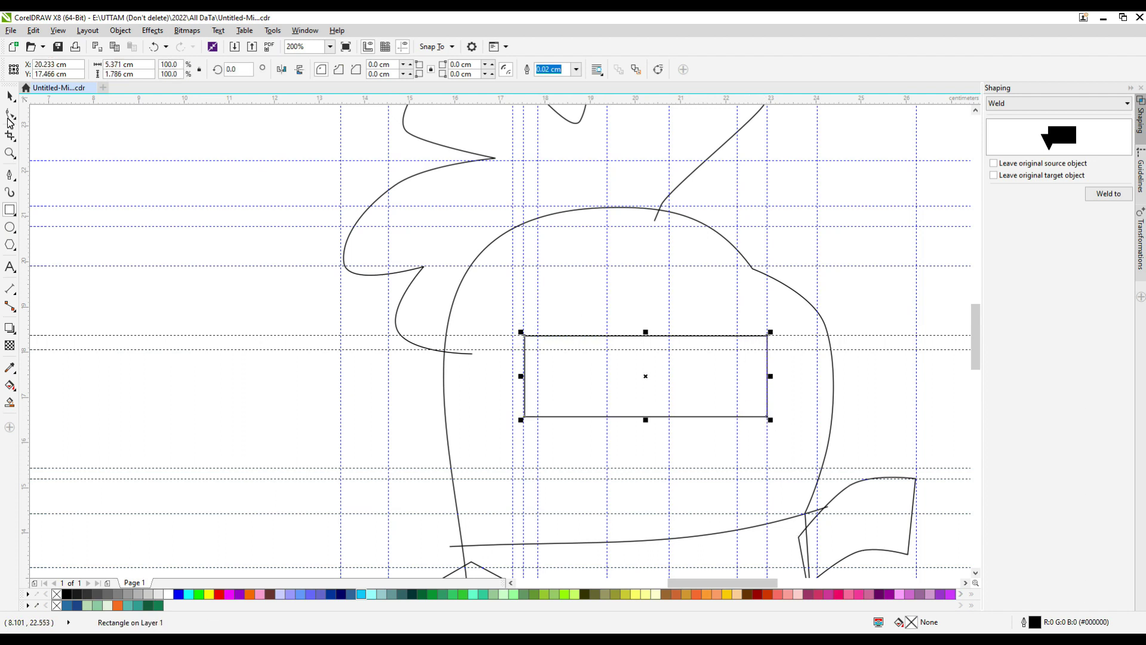
right_click(10, 122)
left_click(38, 109)
left_click(10, 114)
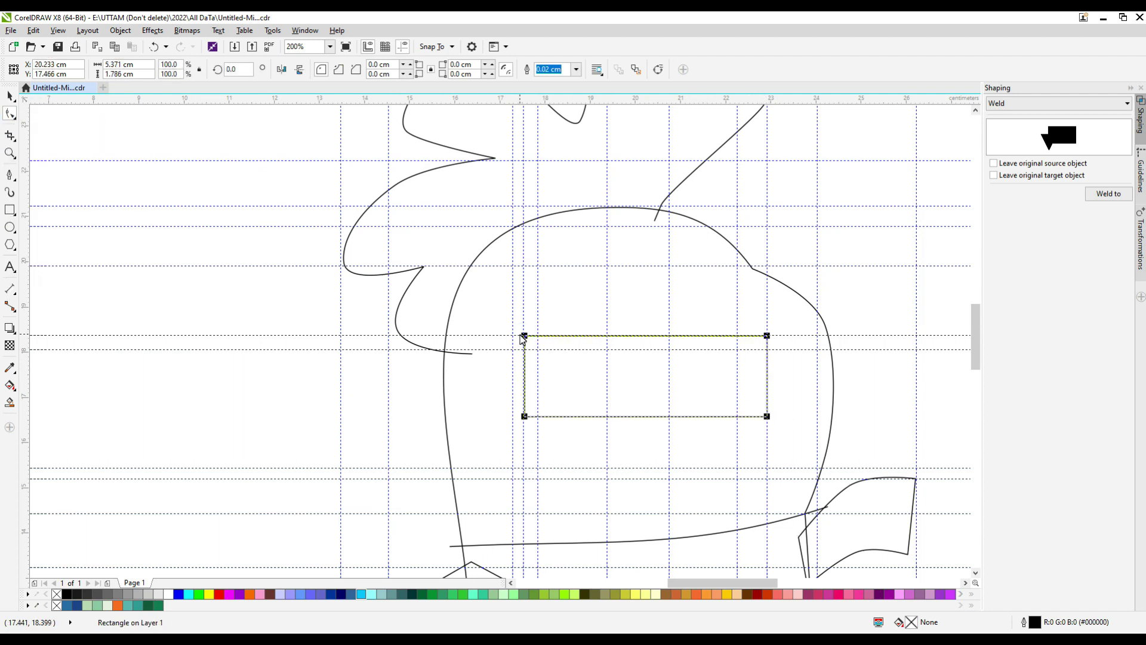
right_click(766, 416)
left_click(794, 123)
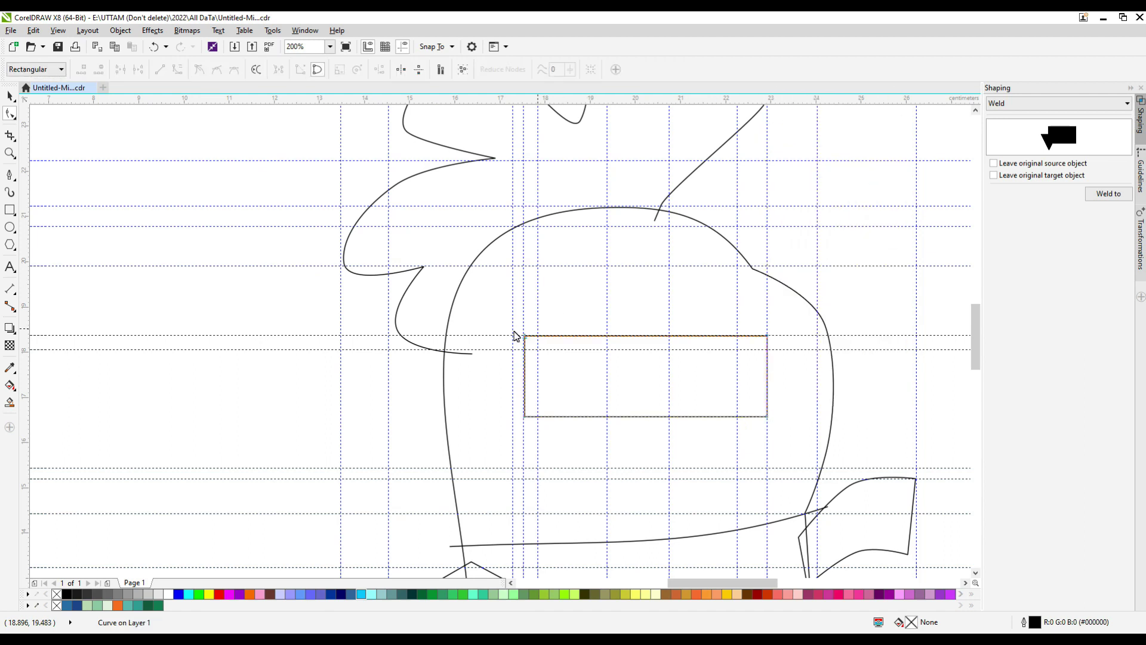
key("ctrl+z")
key("ctrl+z")
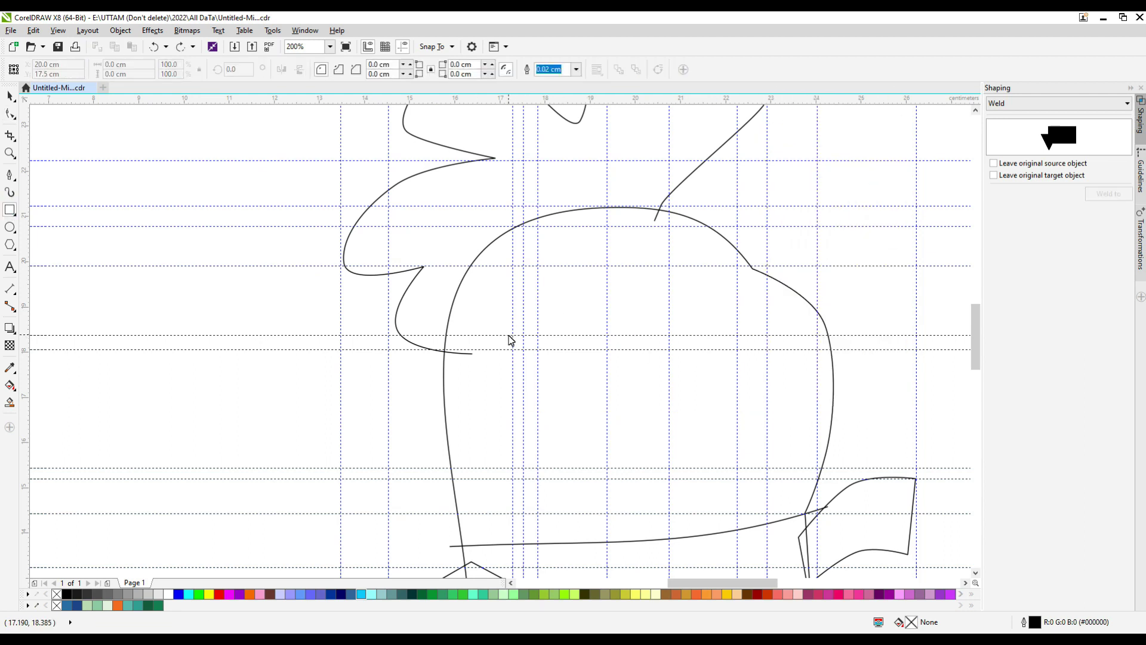
Draw a rectangle of about 5.45 by 1.77 cm inside the dome, round its corners to about 0.886 cm and convert it to curves
mouse_move(521, 336)
left_mouse_down()
mouse_move(822, 427)
mouse_move(768, 417)
left_mouse_up()
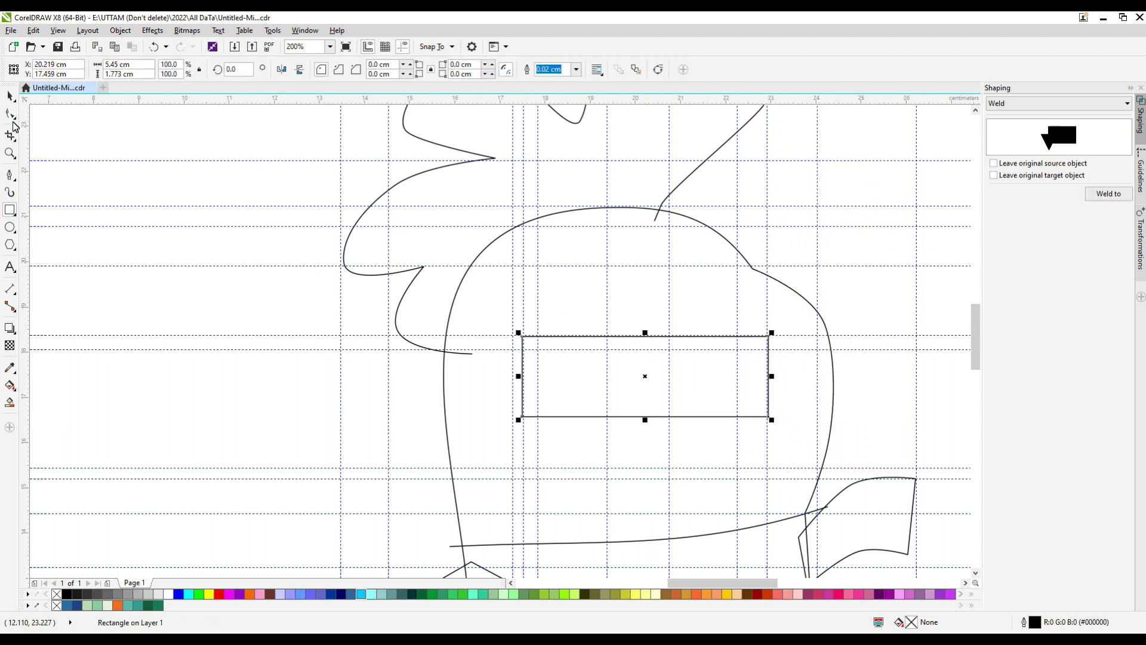
key("F10")
left_click_drag(519, 339, 609, 360)
right_click(666, 418)
left_click(713, 123)
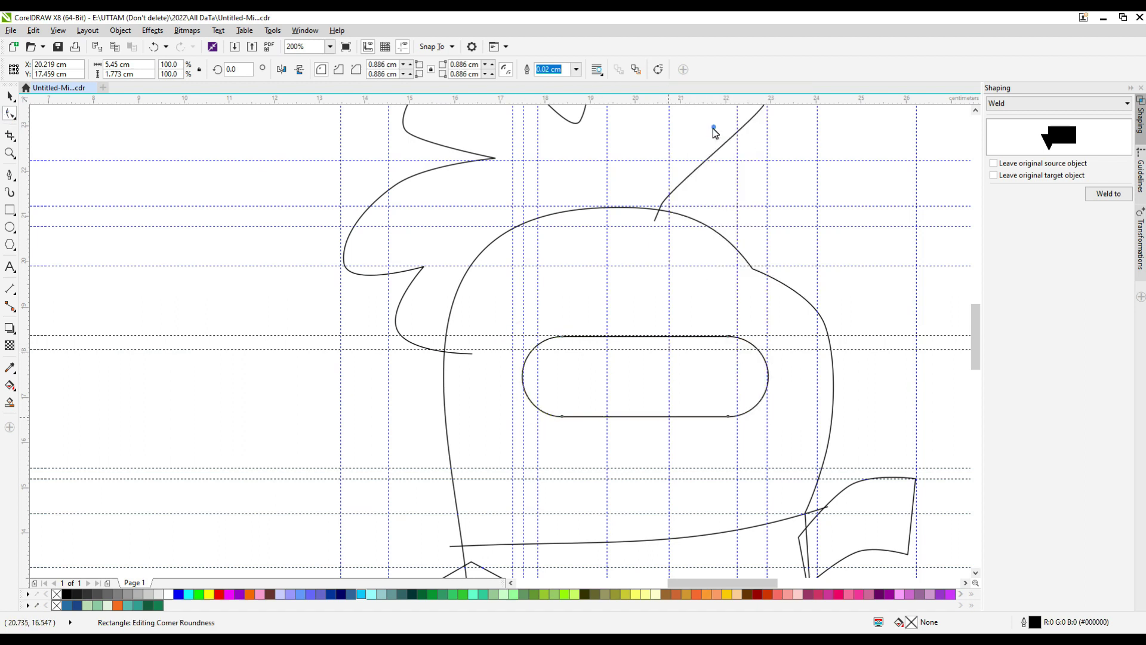
Delete the extra node at the rounded shape's left end and add a node at the middle of its bottom edge
left_click_drag(506, 363, 530, 385)
key("Delete")
left_click(562, 417)
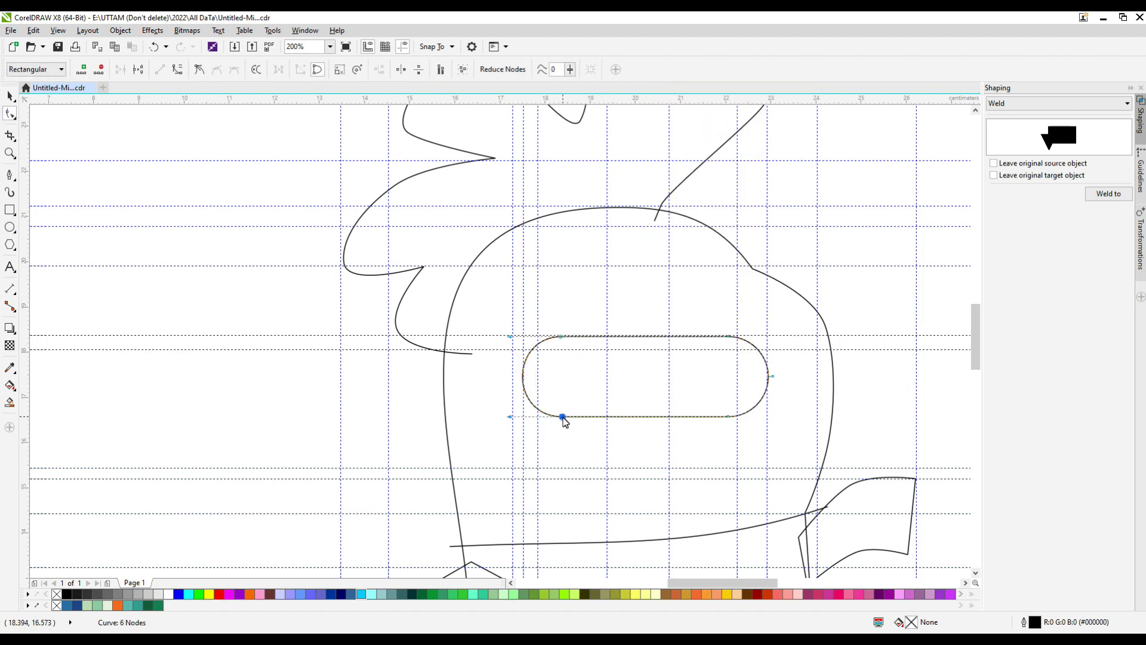
double_click(646, 417)
Convert the rounded shape's straight segments to curves and pull its middle bottom node down to the guideline
left_click_drag(646, 417, 643, 465)
key("ctrl+z")
left_click_drag(512, 499, 867, 270)
right_click(669, 418)
right_click(658, 415)
left_click_drag(444, 291, 798, 466)
right_click(657, 423)
left_click(695, 470)
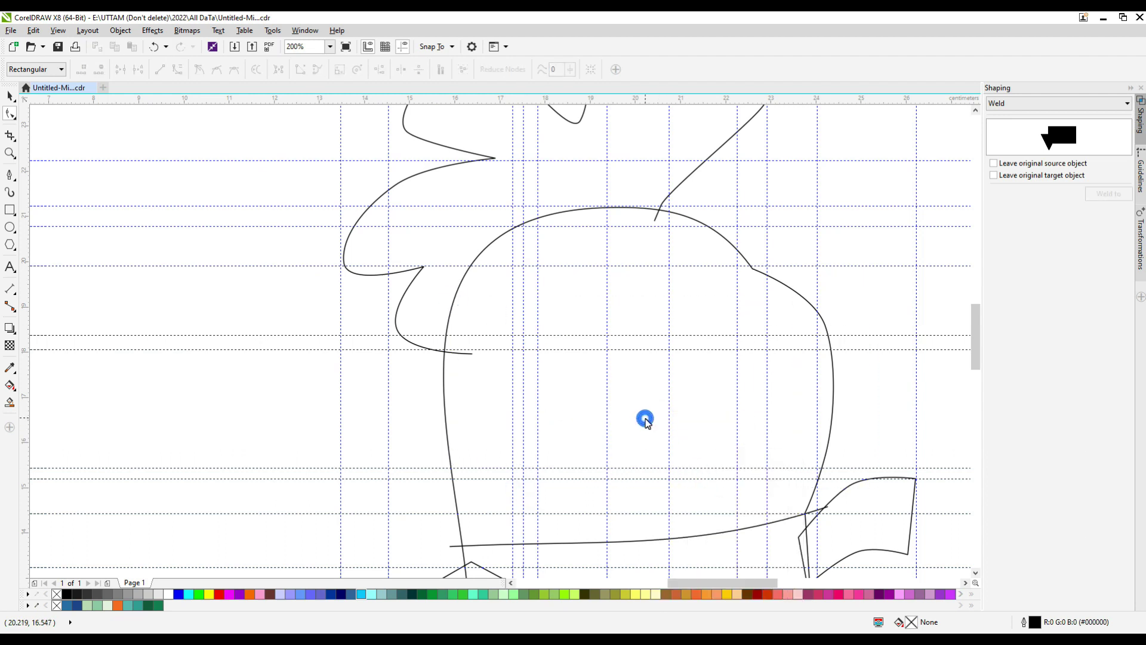
left_click_drag(648, 418, 648, 468)
Remove the bottom corner nodes beside the shape's lower point and adjust the curve on the left of the point
double_click(729, 418)
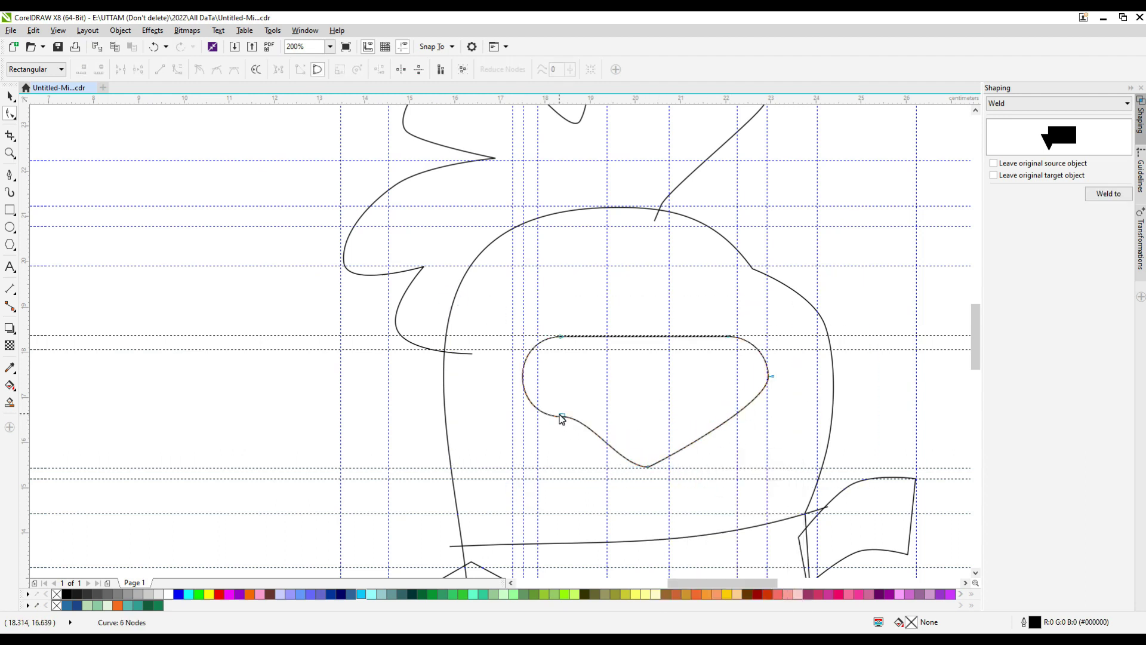
double_click(562, 416)
key("ctrl+z")
left_click(523, 383)
double_click(560, 416)
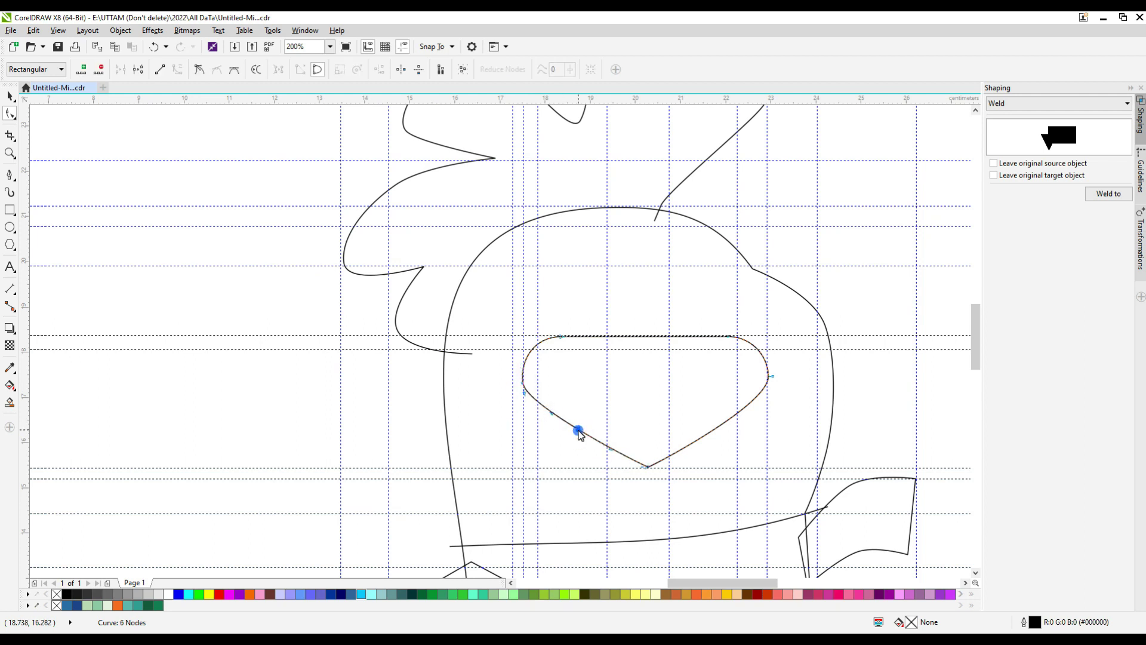
left_click_drag(578, 430, 572, 437)
Round the shape's underside into one bowl-like curve by removing the point and surplus nodes and adjusting the left-end node
double_click(648, 467)
left_click_drag(645, 457, 645, 464)
scroll(538, 411, "up", 1)
double_click(526, 388)
left_click_drag(526, 388, 517, 399)
double_click(509, 356)
double_click(604, 460)
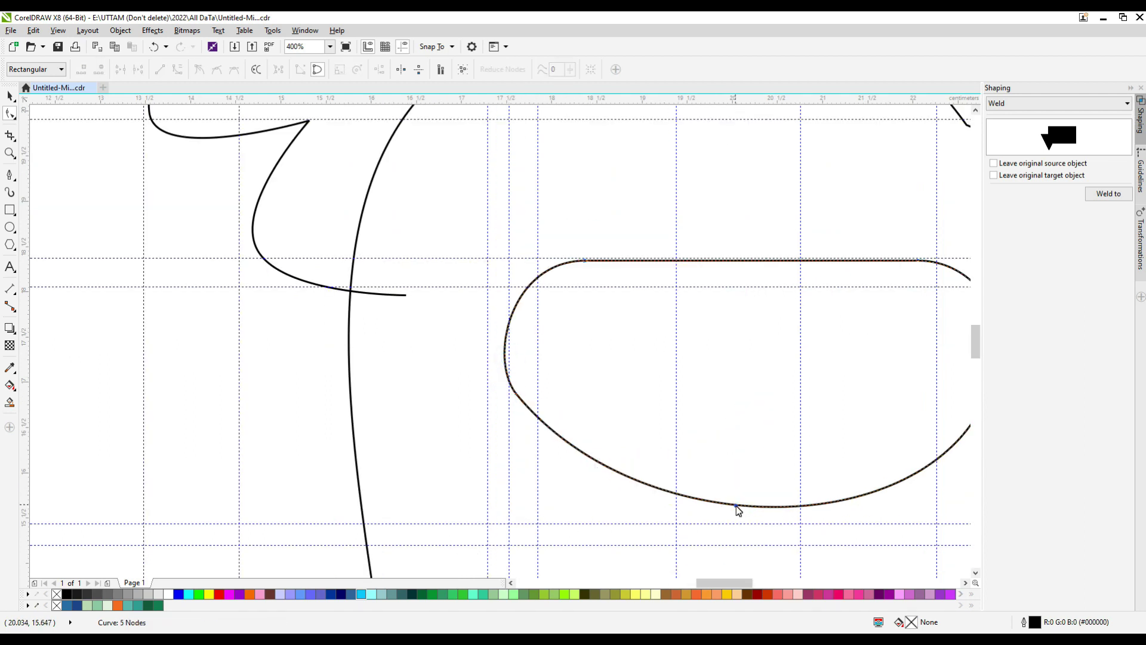
Pull the rounded shape's bottom curve slightly down toward the guideline and shift its left-end curve slightly inward
left_click_drag(736, 506, 736, 517)
scroll(476, 410, "down", 1)
scroll(491, 388, "up", 1)
scroll(491, 388, "up", 1)
left_click_drag(511, 445, 519, 445)
scroll(456, 405, "down", 2)
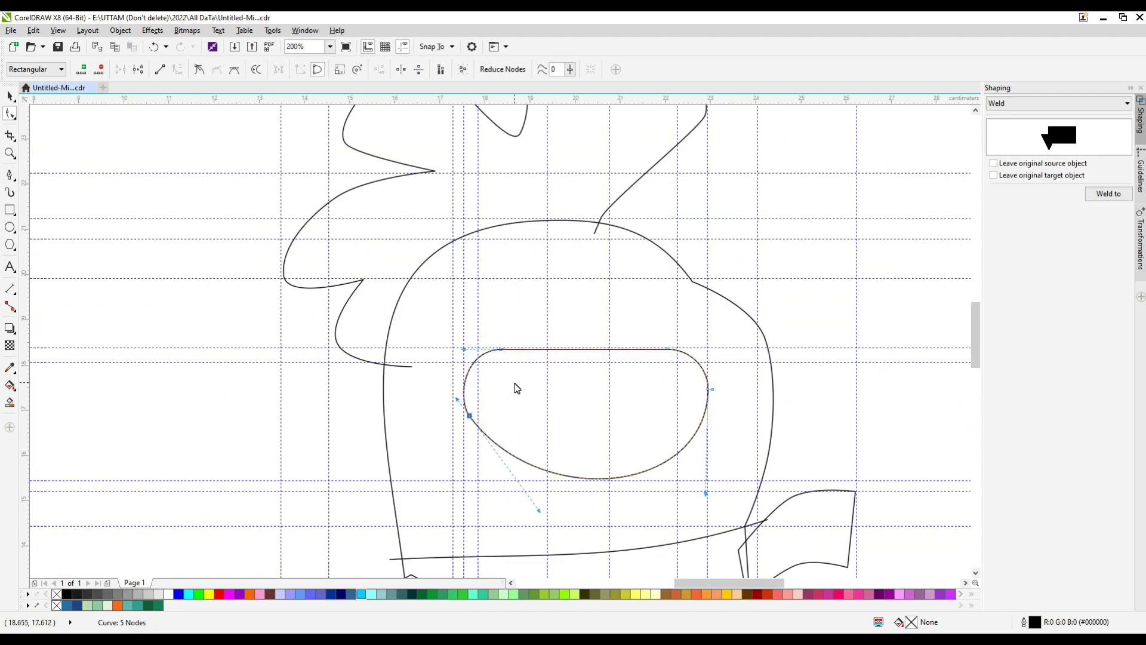
scroll(574, 354, "up", 1)
scroll(589, 399, "down", 1)
scroll(604, 513, "up", 1)
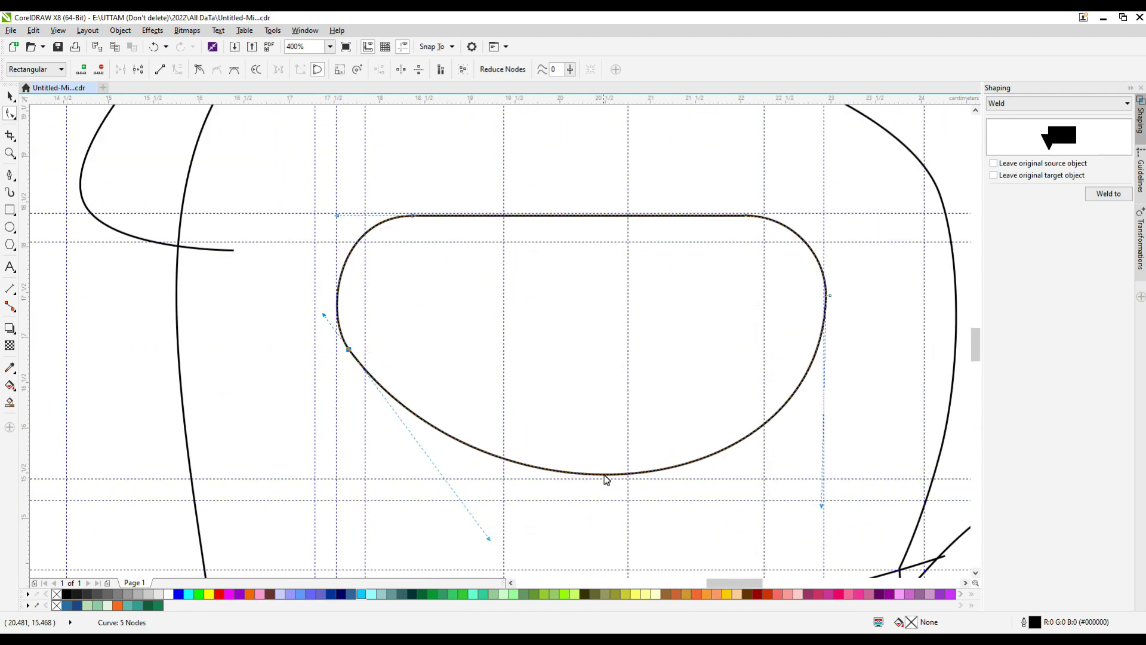
Add a node midway along the shape's top edge, pull it down into a dip, and reshape the right end by deleting its node
double_click(584, 216)
left_click_drag(583, 215, 585, 294)
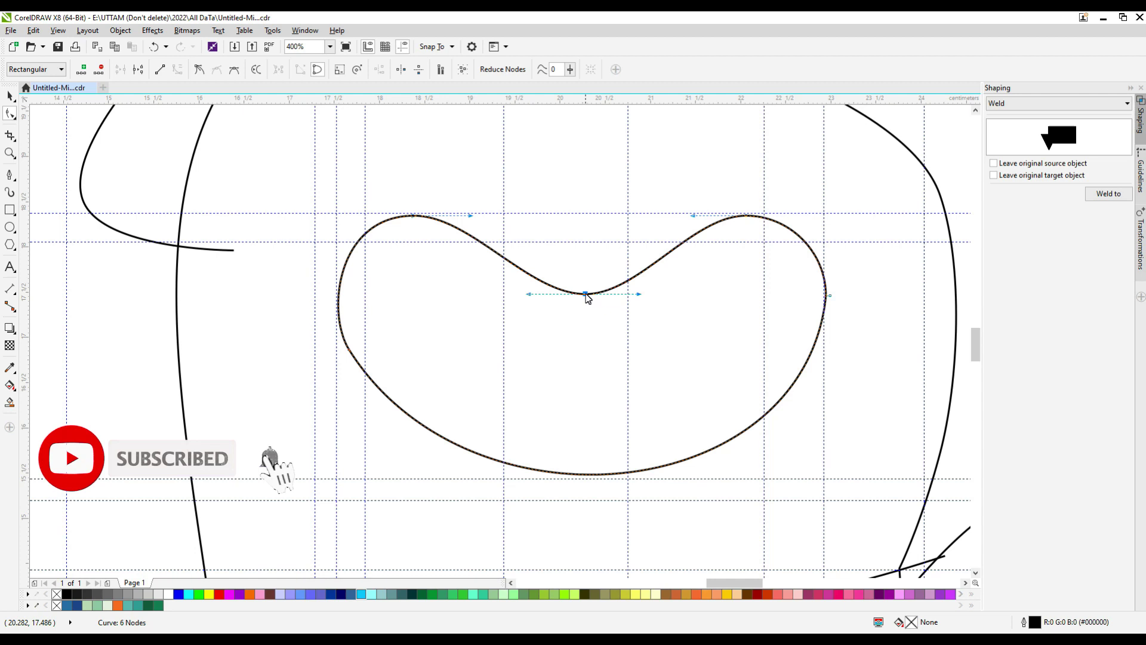
double_click(826, 296)
left_click_drag(822, 332, 823, 304)
left_click_drag(574, 465, 569, 474)
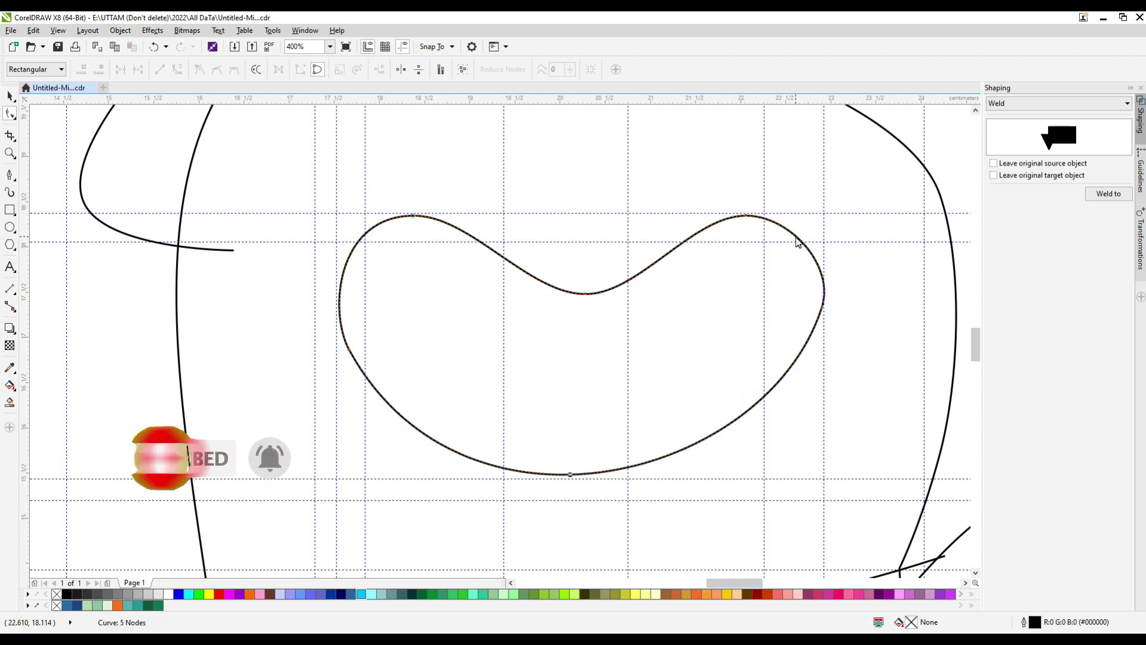
Shift the peak of the mouth shape's upper-right lobe outward and smooth its lower-left curve
left_click(745, 219)
left_click(651, 358)
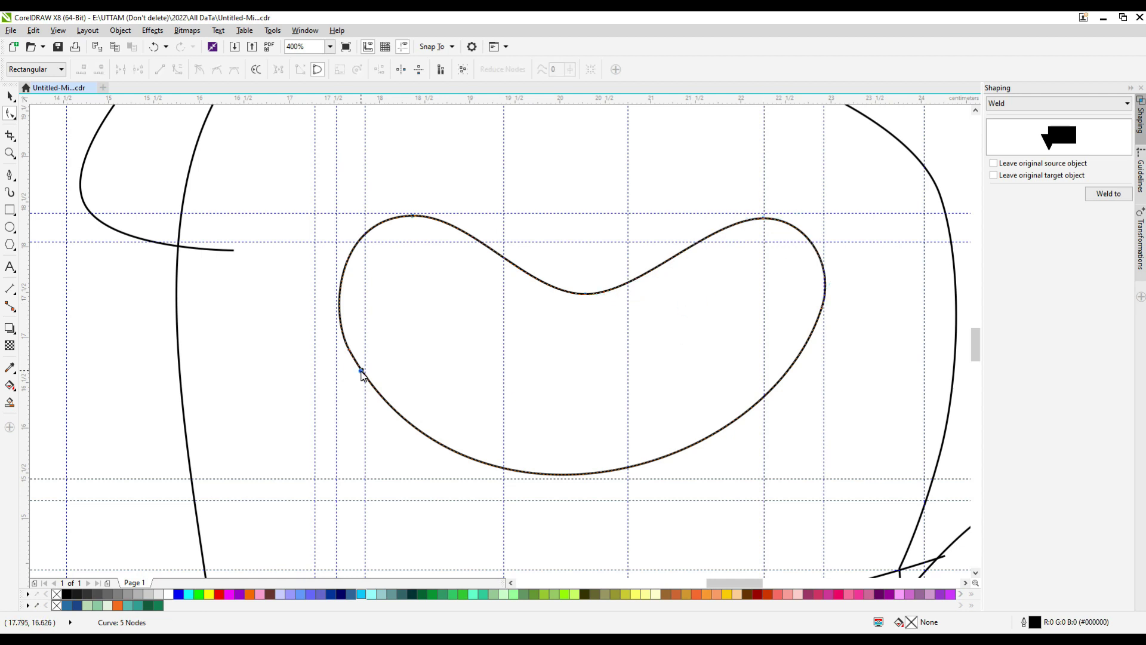
scroll(681, 399, "down", 1)
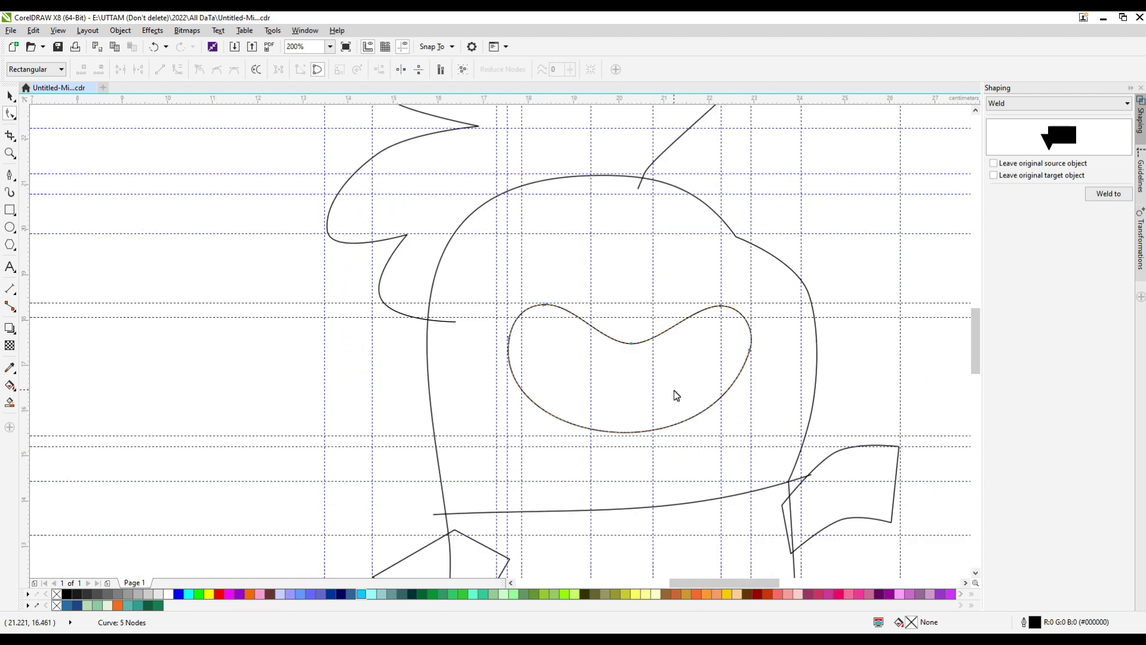
scroll(657, 411, "down", 2)
scroll(656, 406, "up", 2)
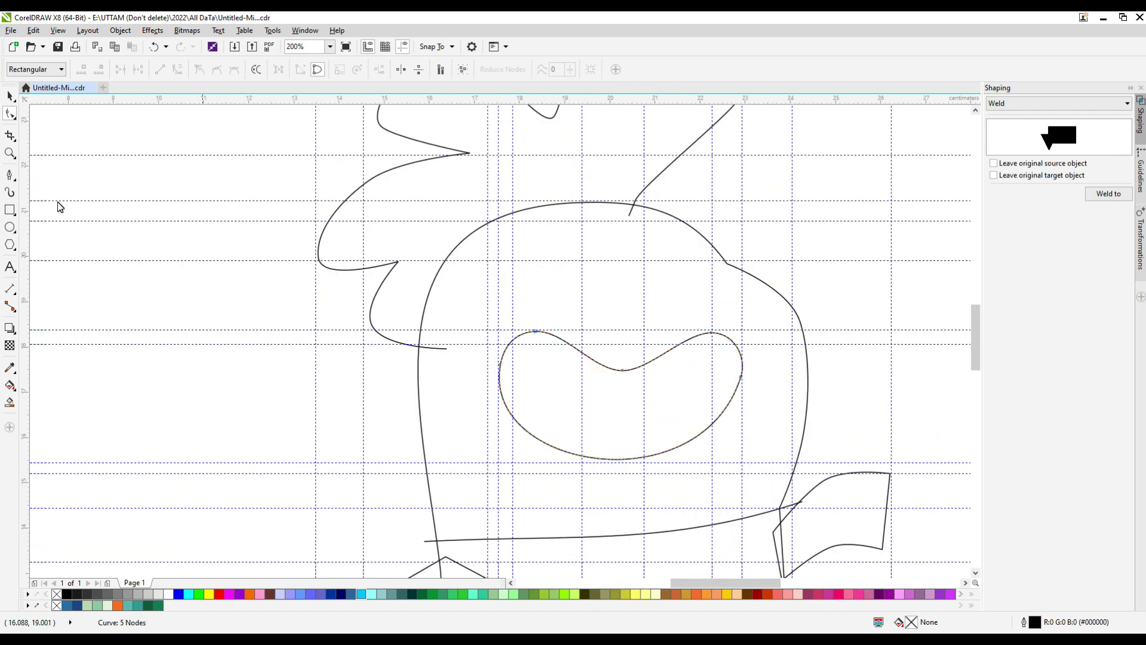
Draw a circle about 2.2 cm wide above the mouth's left lobe for the left eye and convert it to curves
left_click(8, 230)
left_click_drag(494, 230, 592, 325)
scroll(542, 195, "up", 1)
left_click_drag(542, 267, 541, 247)
right_click(541, 354)
left_click(558, 299)
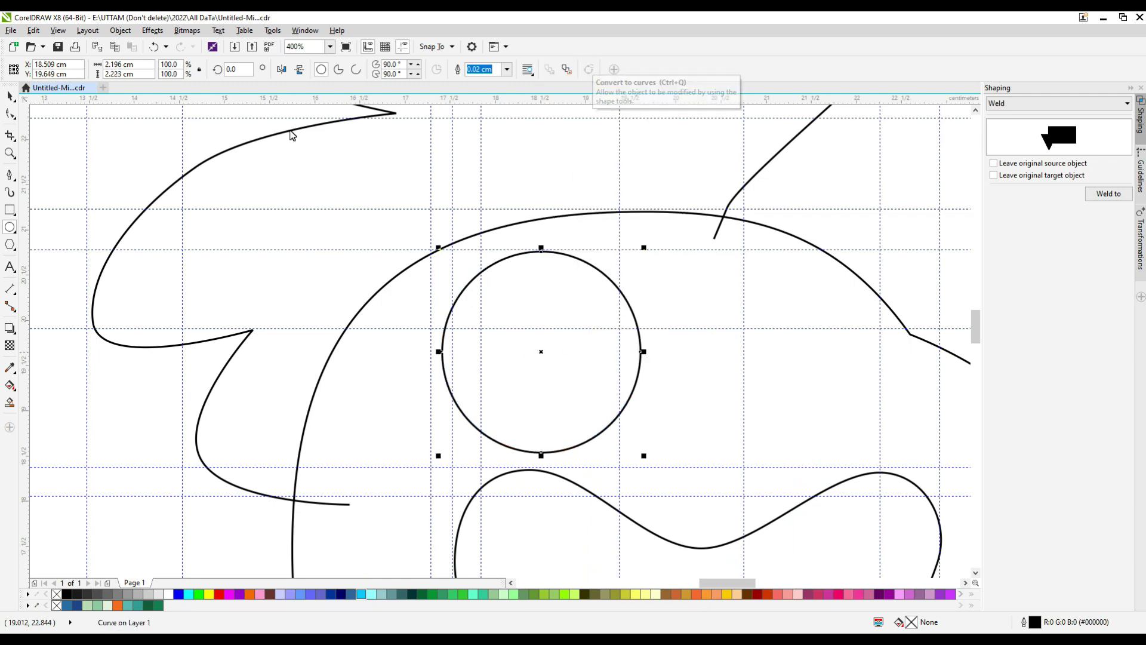
Reshape the left eye circle into a rounded-square outline by bulging its lower-left, upper-left and upper-right curves
key("F10")
scroll(455, 409, "up", 1)
left_click_drag(456, 409, 448, 409)
scroll(593, 337, "down", 1)
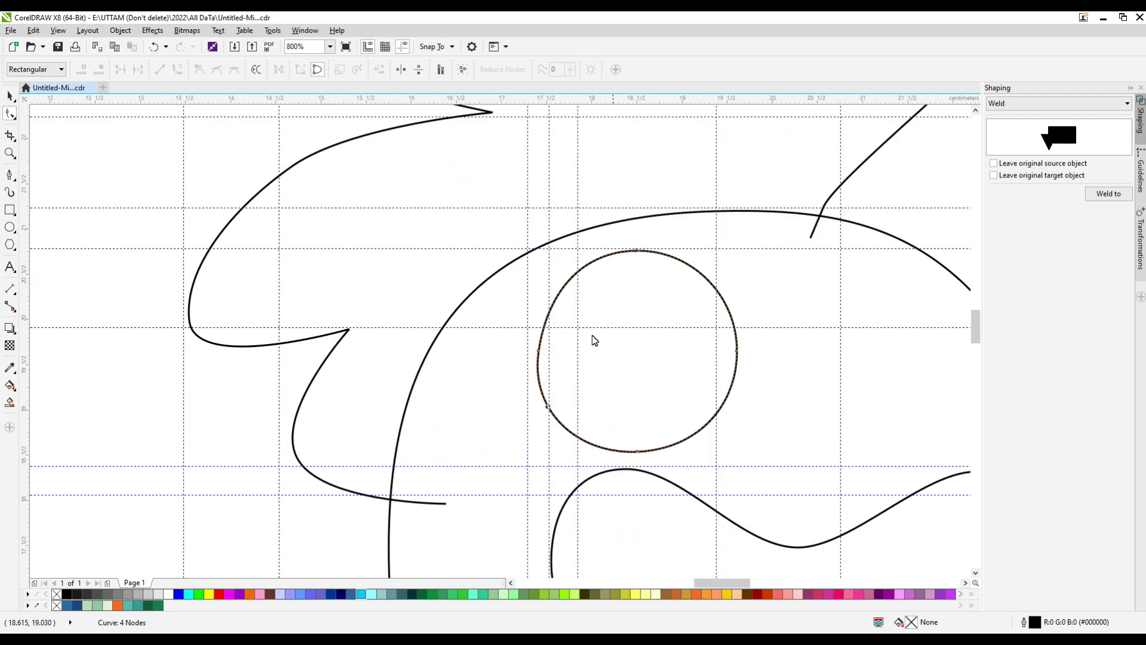
scroll(593, 274, "up", 1)
left_click_drag(568, 250, 561, 240)
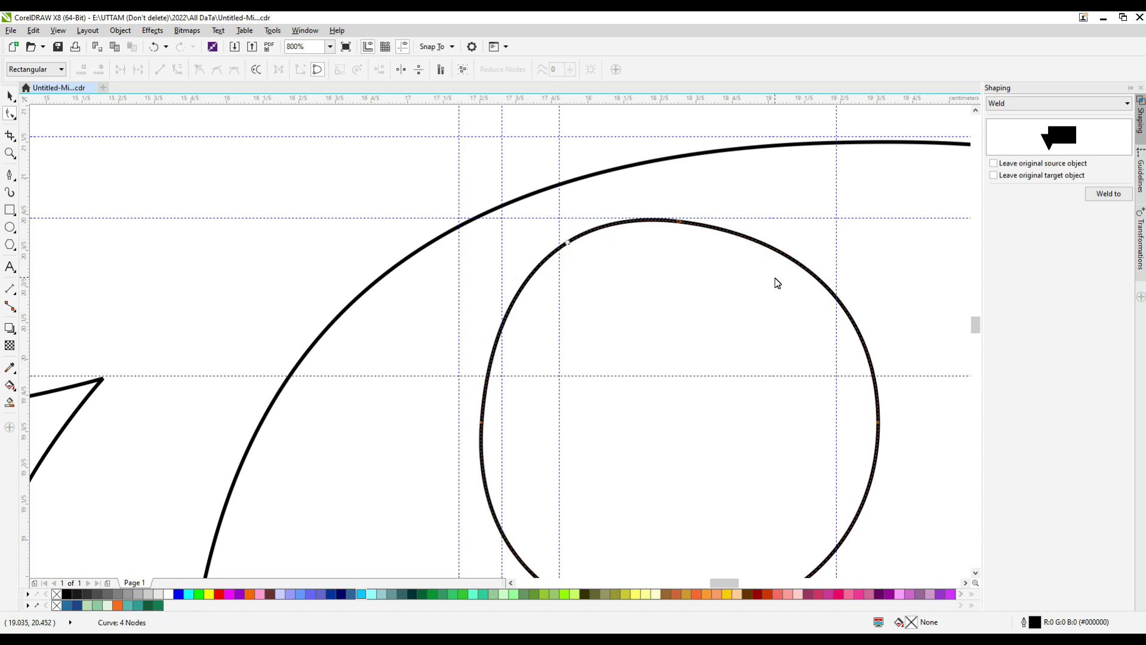
left_click_drag(789, 257, 834, 223)
left_click(678, 221)
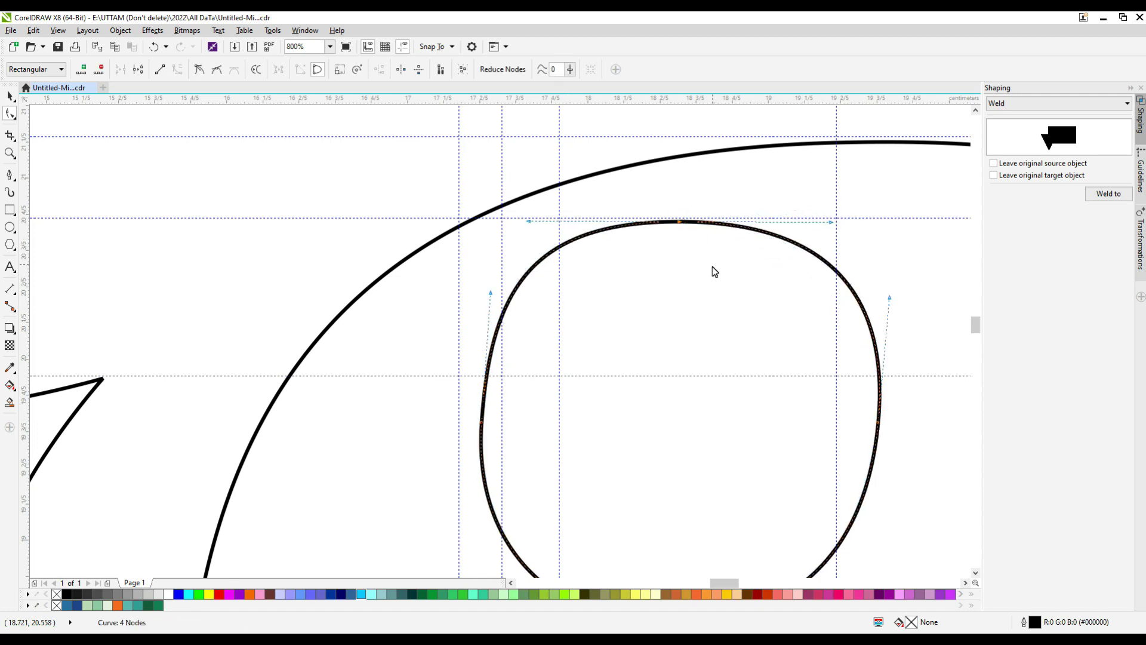
Draw a pupil circle about 0.46 cm in diameter in the right half of the left eye
scroll(712, 267, "down", 2)
scroll(733, 328, "up", 1)
key("F7")
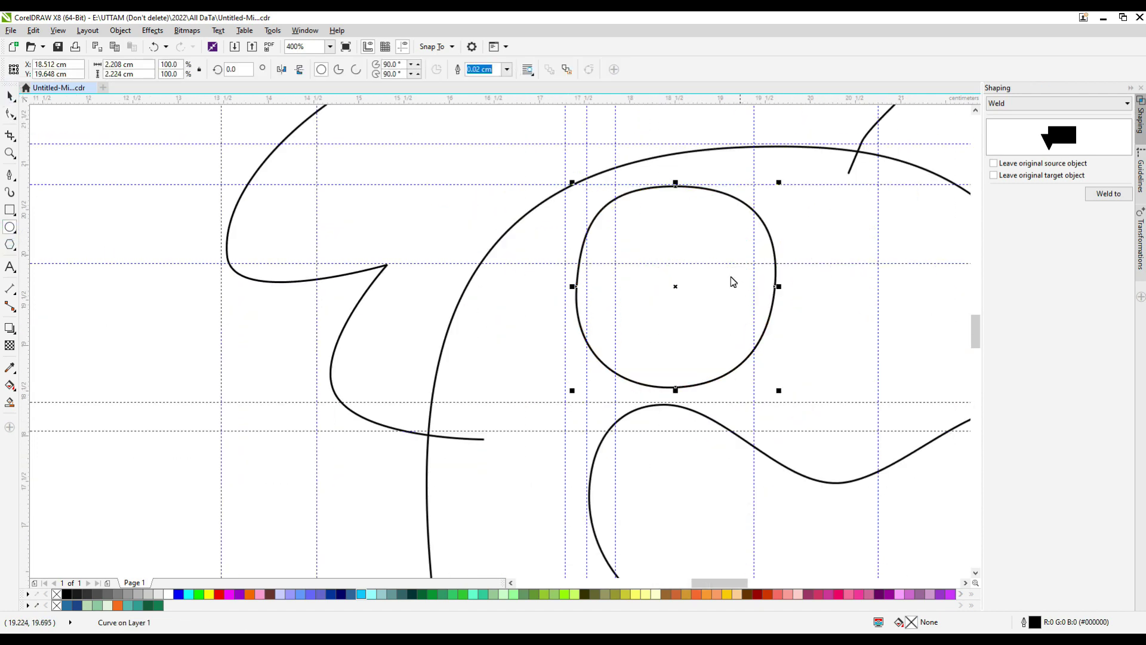
left_click_drag(695, 270, 743, 319)
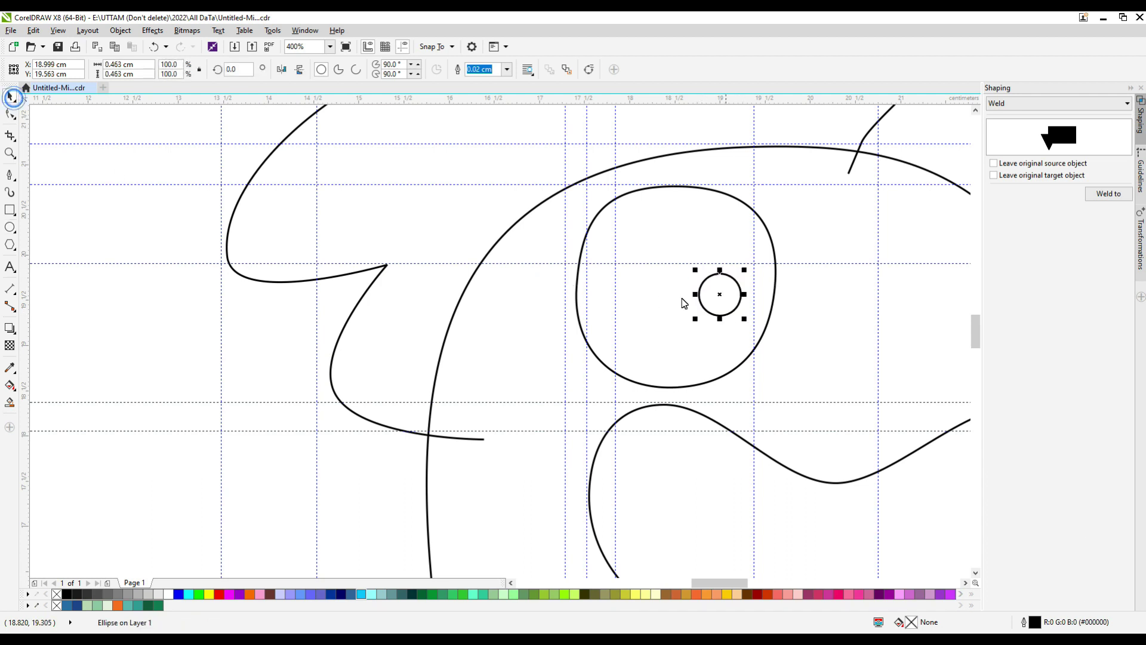
Duplicate the pupil circle, move the copy to the upper-right edge of the head and enlarge it to about 2.57 cm for the right eye
scroll(684, 303, "down", 1)
key("ctrl+c")
key("ctrl+v")
left_click_drag(592, 296, 788, 316)
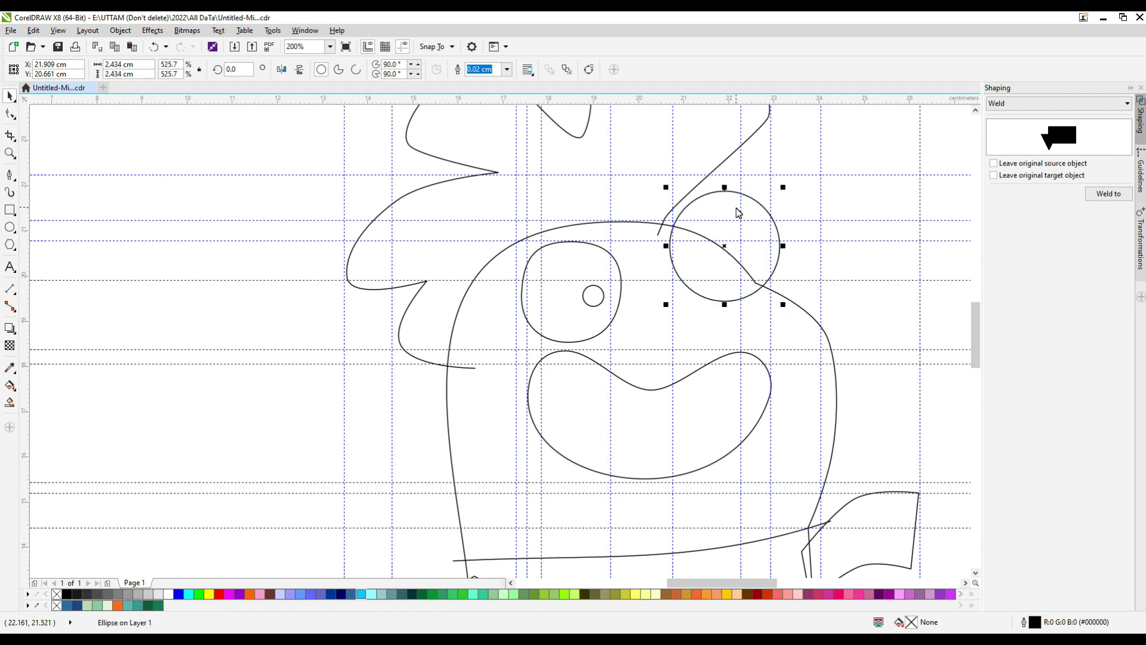
scroll(738, 213, "up", 2)
left_click_drag(601, 172, 596, 165)
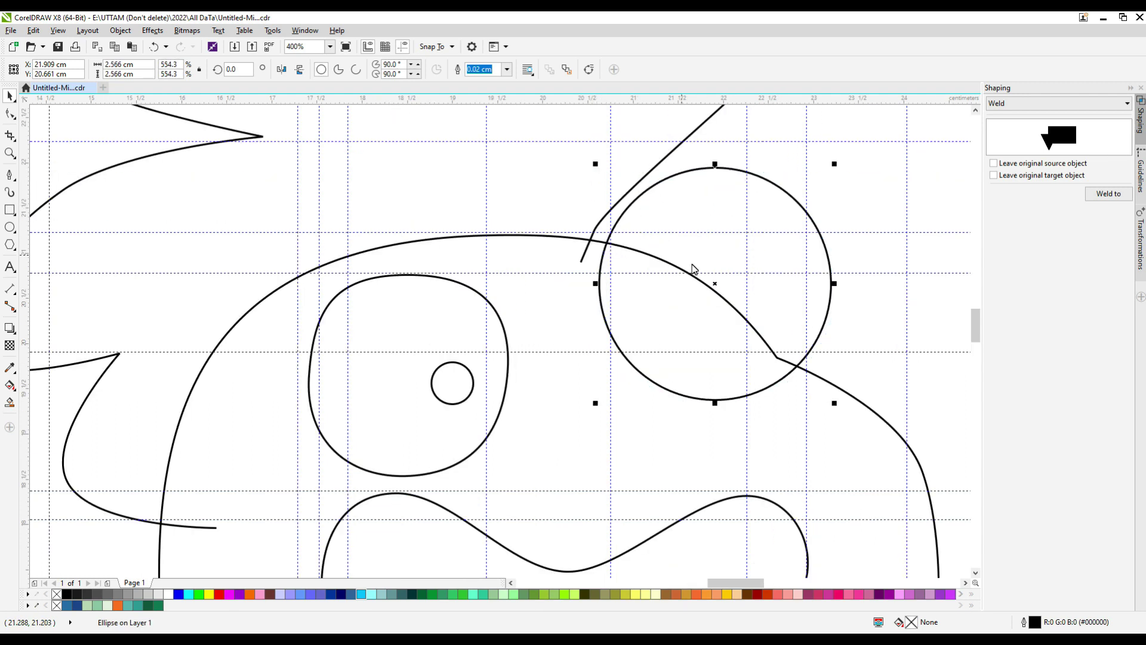
Copy the left pupil into the lower-left part of the right eye and enlarge the right eye circle to about 2.65 cm
left_click(460, 404)
left_click_drag(455, 388, 661, 348)
left_click(628, 362)
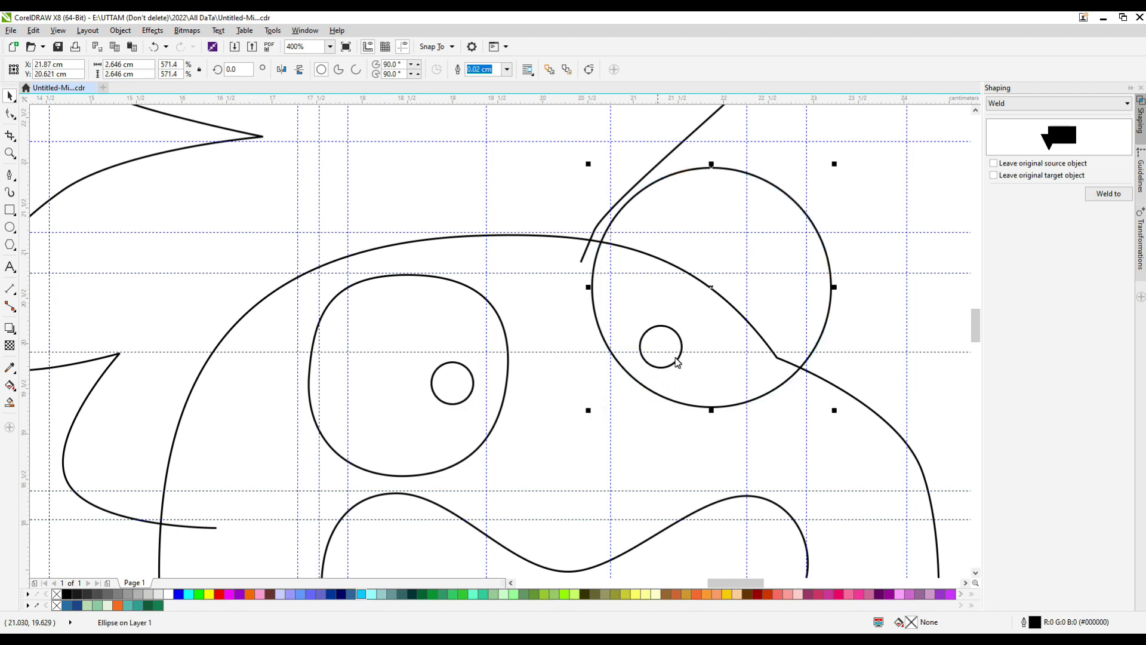
left_click_drag(662, 345, 661, 353)
Move the right eye circle down over the head's edge, reduce it slightly and recentre it
left_click(726, 405)
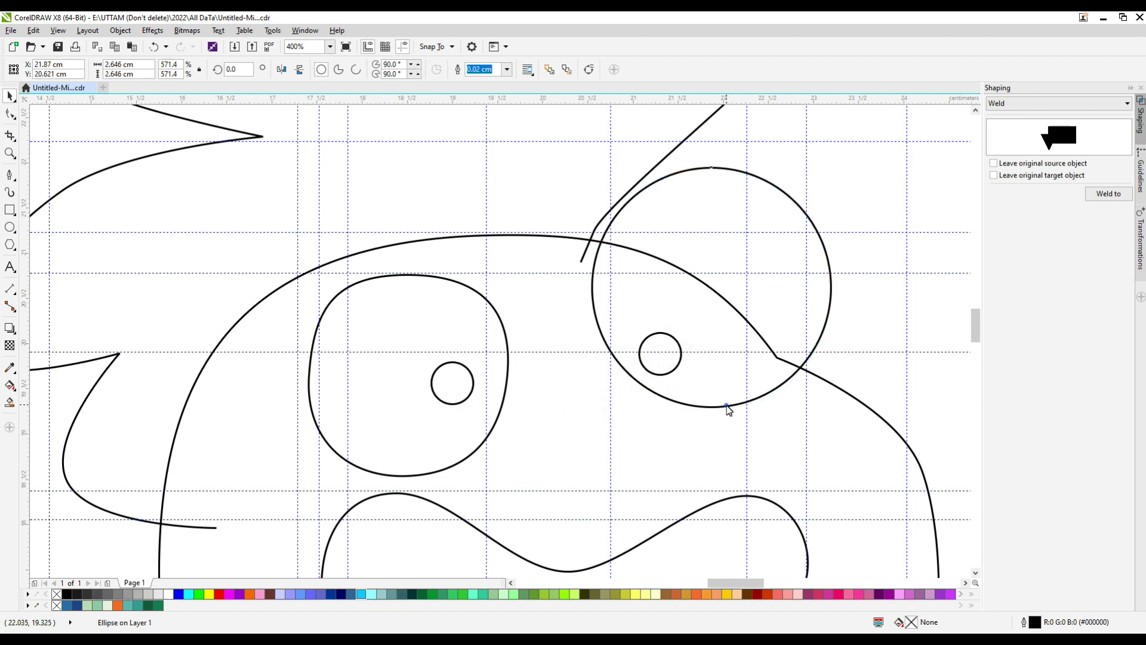
left_click_drag(712, 292, 709, 309)
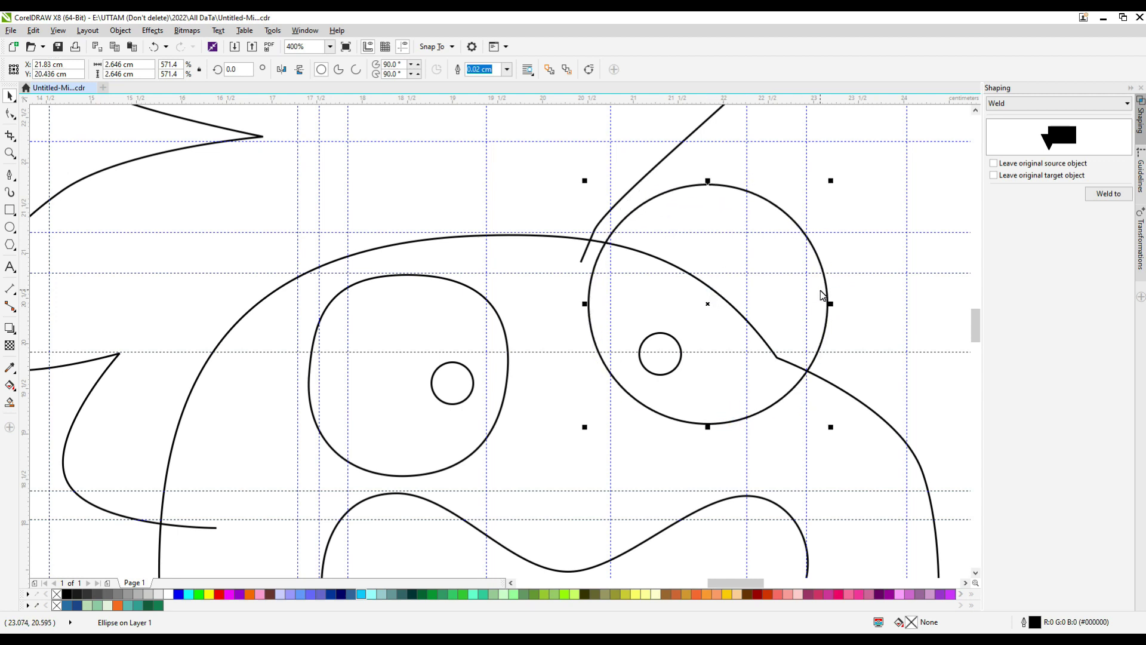
left_click_drag(826, 289, 806, 297)
left_click_drag(565, 188, 574, 198)
left_click_drag(690, 312, 698, 311)
Move the right eye's pupil slightly up and to the left
left_click(678, 340)
scroll(665, 358, "up", 1)
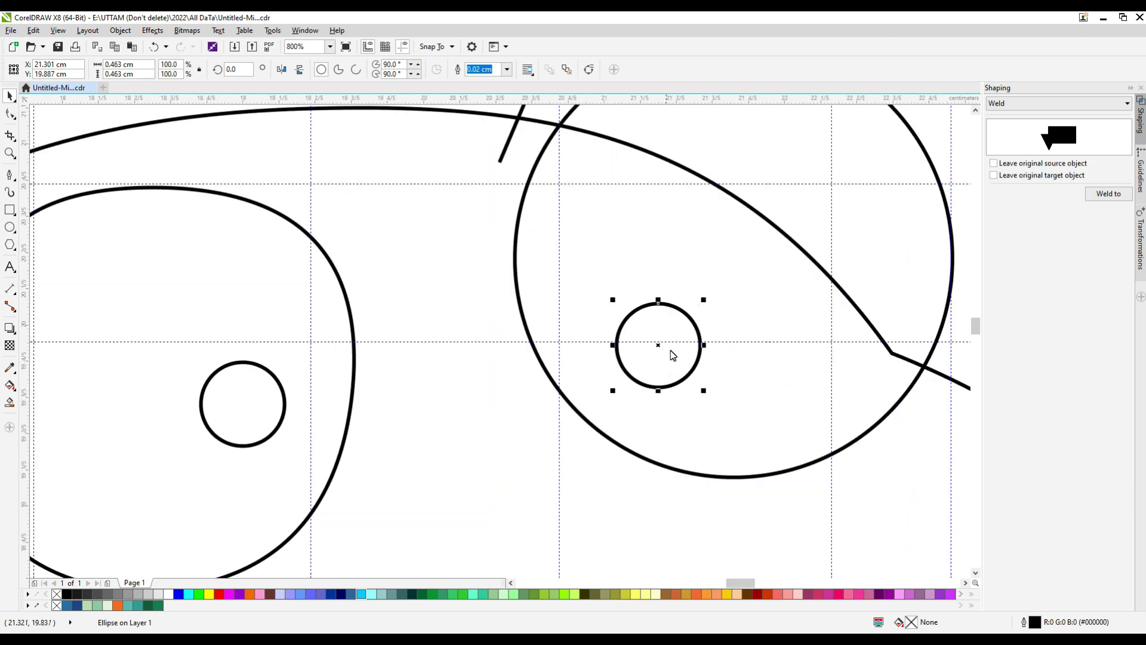
left_click_drag(657, 345, 630, 334)
scroll(649, 359, "down", 3)
left_click(739, 225)
Draw a curved crease line from the outer edge of the hair's left middle lobe down toward the head outline
left_click(11, 174)
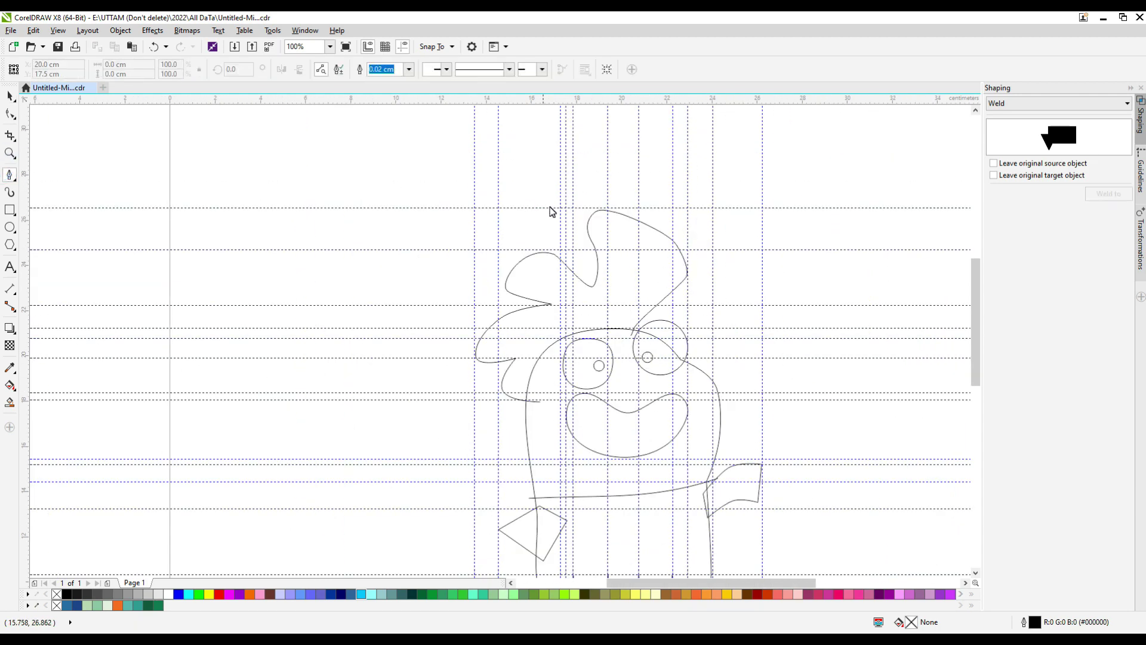
scroll(511, 353, "up", 2)
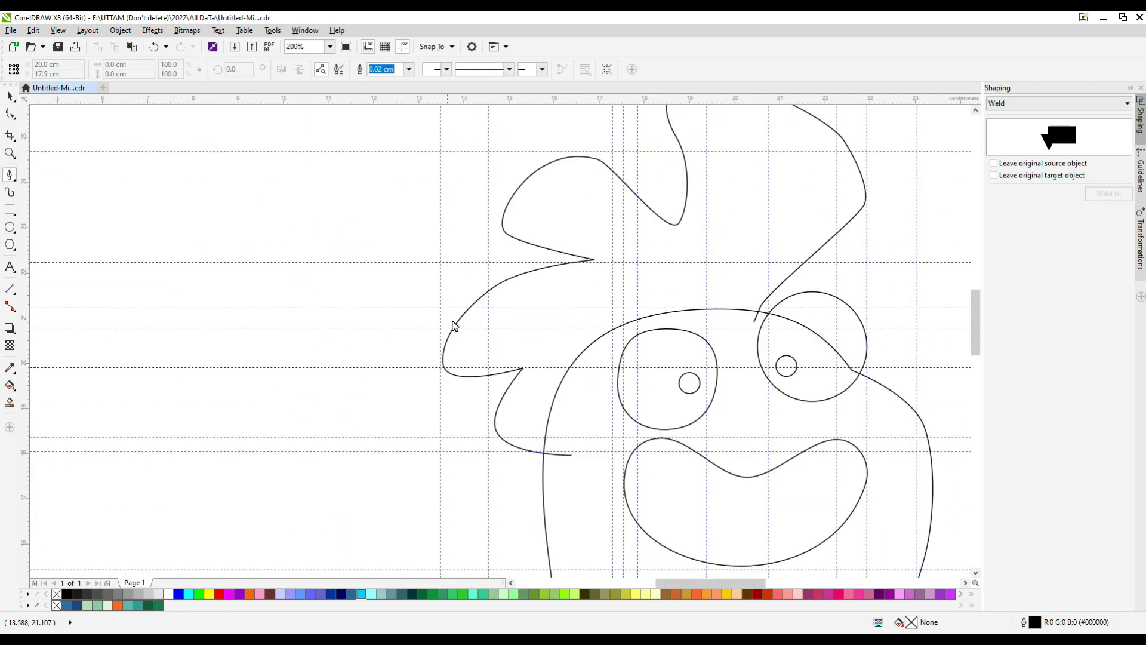
scroll(455, 325, "up", 4)
scroll(455, 325, "down", 2)
left_click(472, 313)
left_click_drag(633, 453, 684, 535)
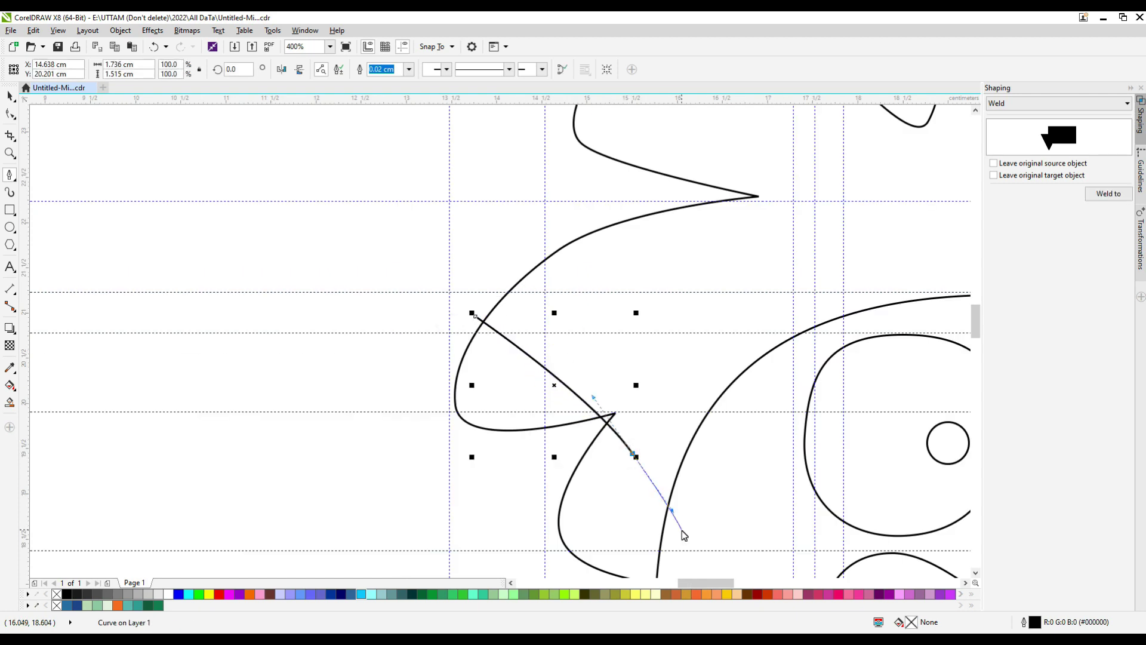
double_click(685, 533)
Draw a second crease curve about 1.6 by 2 cm from below the hair's upper-left lobe down to the head outline
left_click(622, 196)
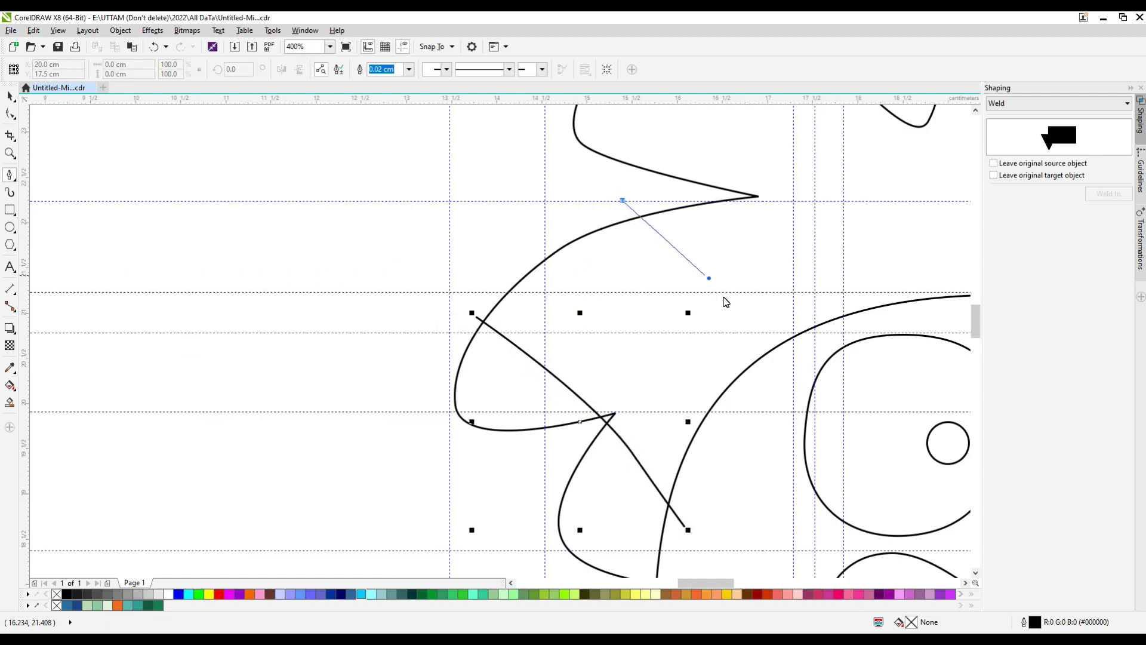
left_click(709, 280)
double_click(760, 383)
scroll(525, 376, "down", 4)
scroll(567, 290, "up", 2)
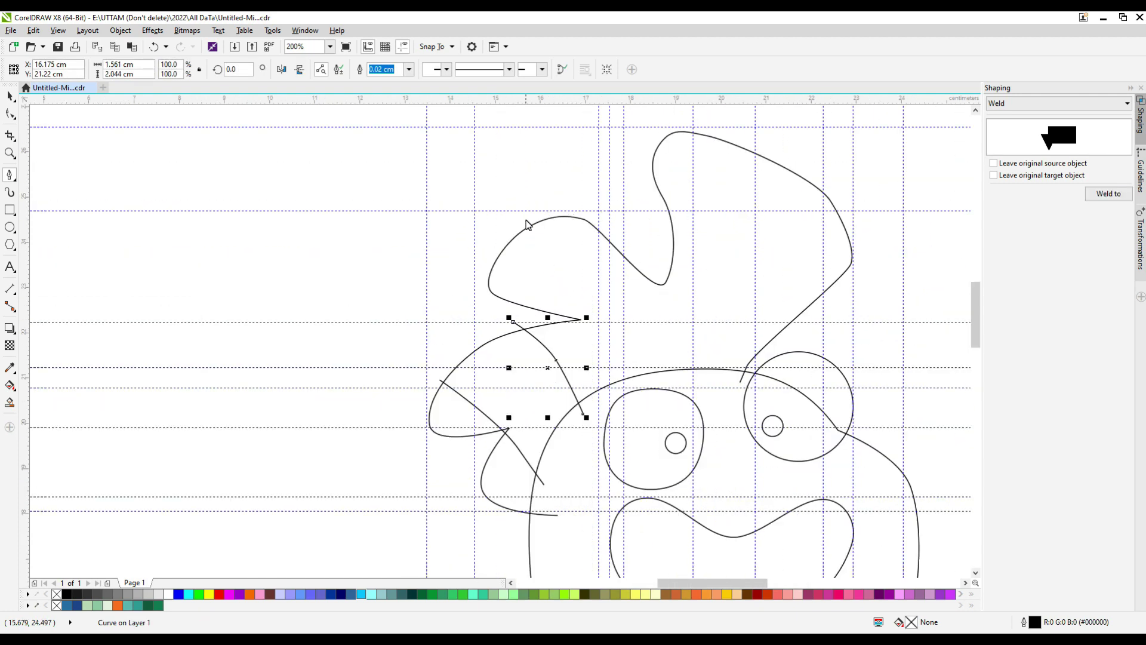
Draw a third crease curve from the top of the hair's upper-left lobe down to the head above the left eye
left_click(525, 219)
left_click_drag(625, 312, 637, 331)
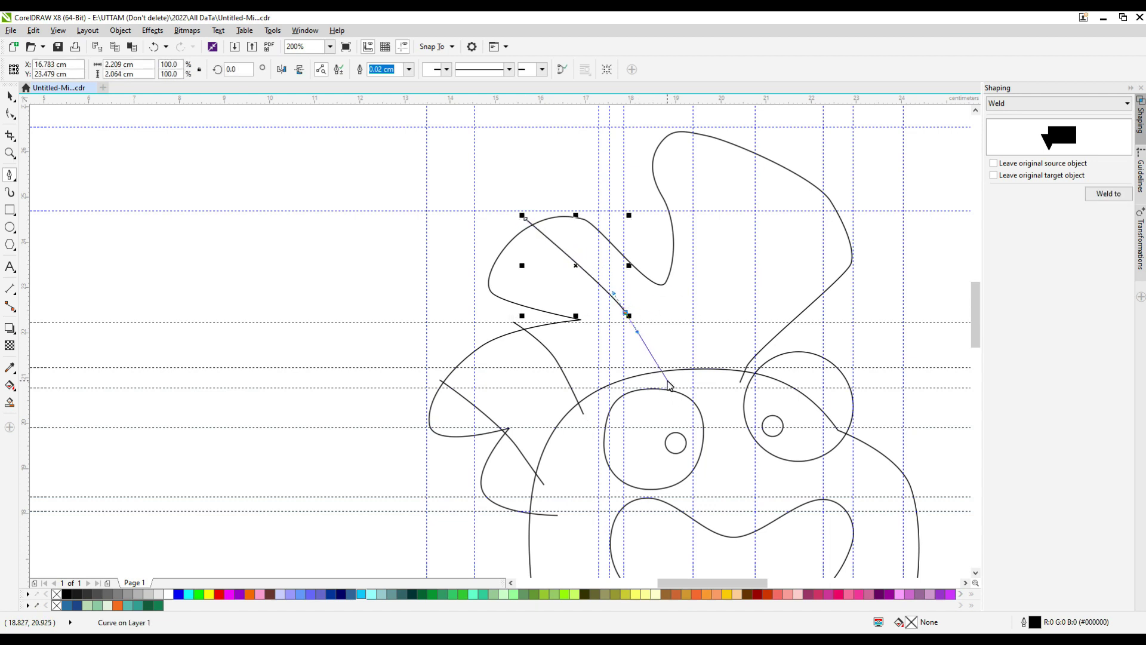
double_click(667, 380)
left_click(655, 135)
left_click_drag(727, 232, 732, 270)
left_click_drag(725, 347, 722, 371)
key("ctrl+z")
key("ctrl+z")
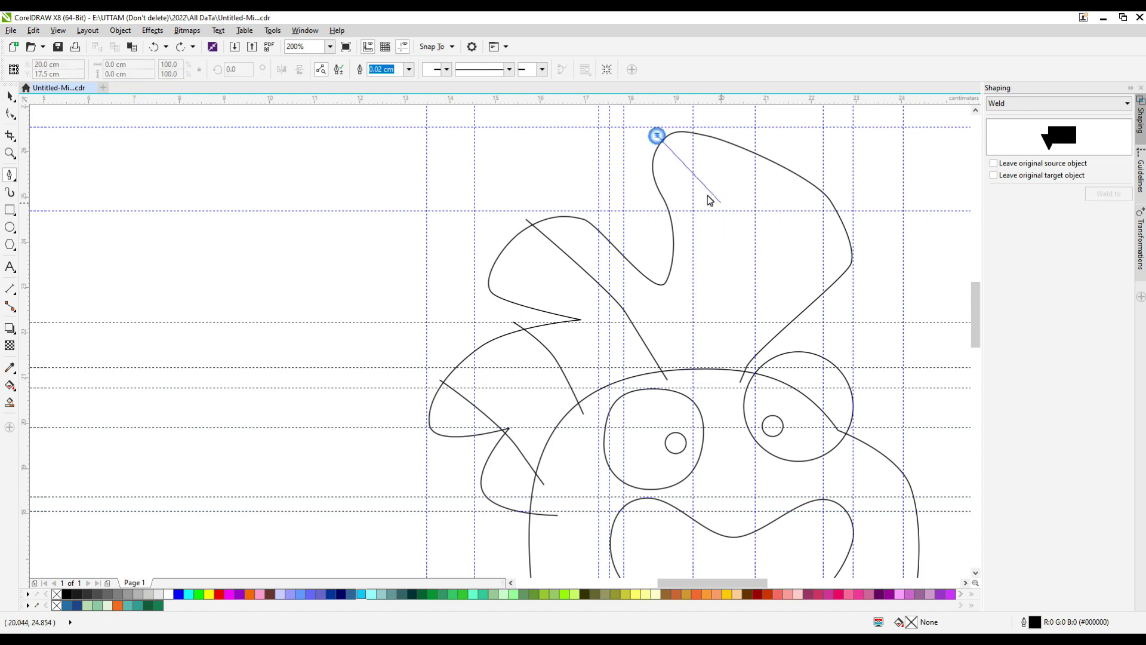
Draw a crease curve about 5.45 cm high from the tallest hair lobe's upper-left edge down to the top of the head
left_click_drag(721, 226, 721, 226)
left_click_drag(711, 308, 712, 334)
double_click(698, 383)
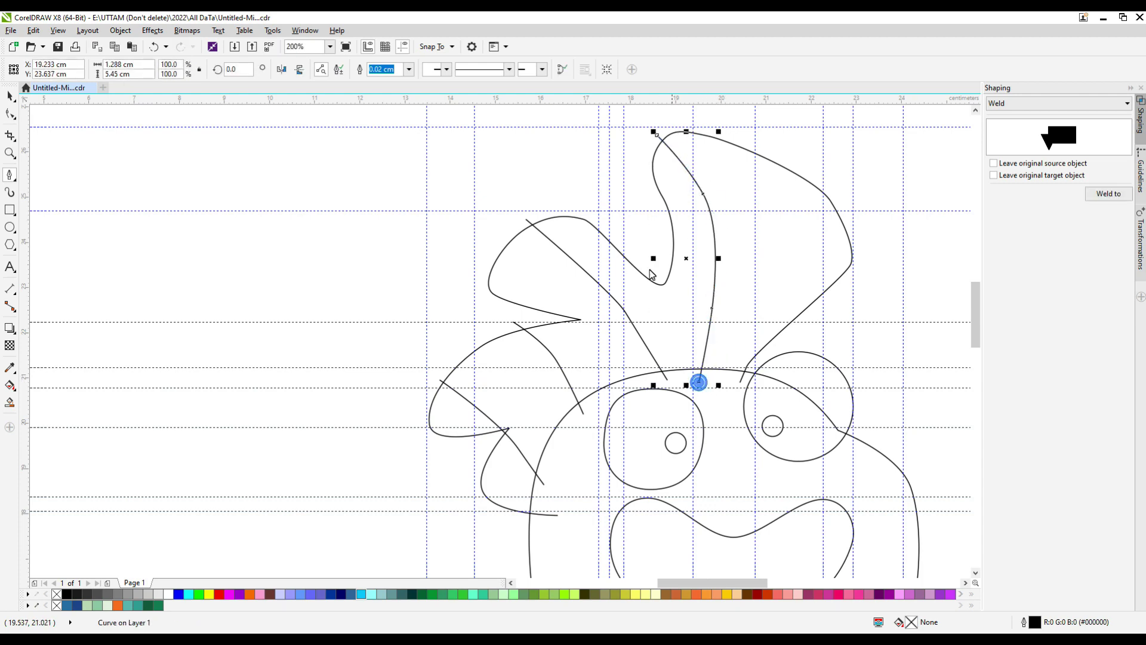
scroll(714, 164, "down", 1)
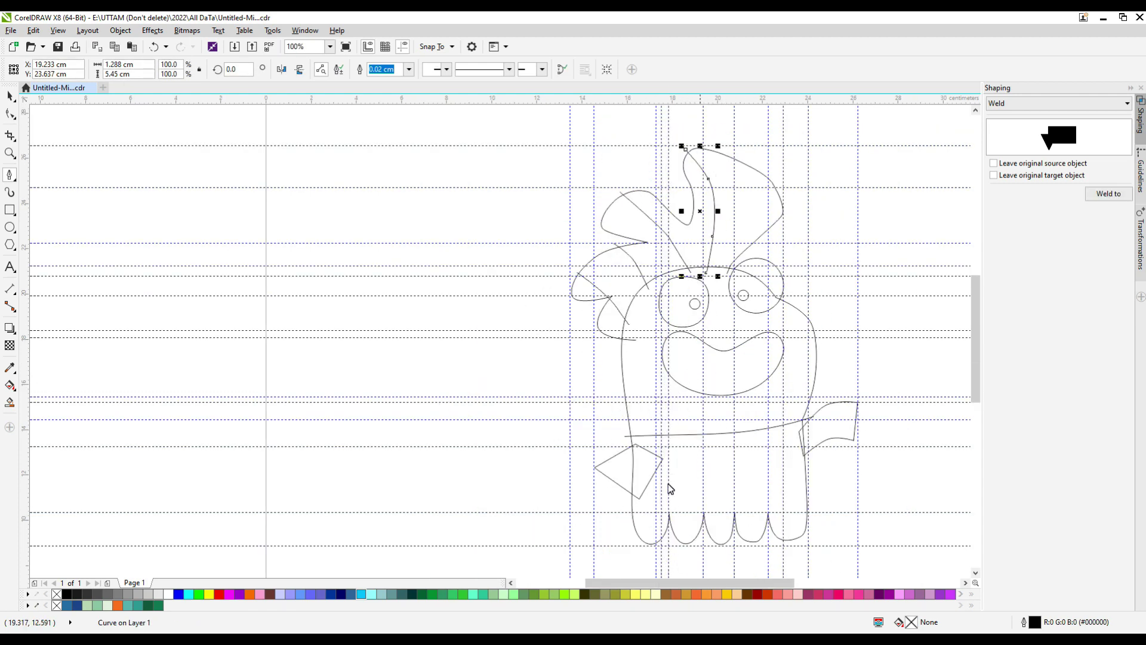
scroll(648, 494, "up", 1)
left_click(615, 508)
scroll(692, 470, "down", 1)
left_click(733, 495)
left_click(637, 490)
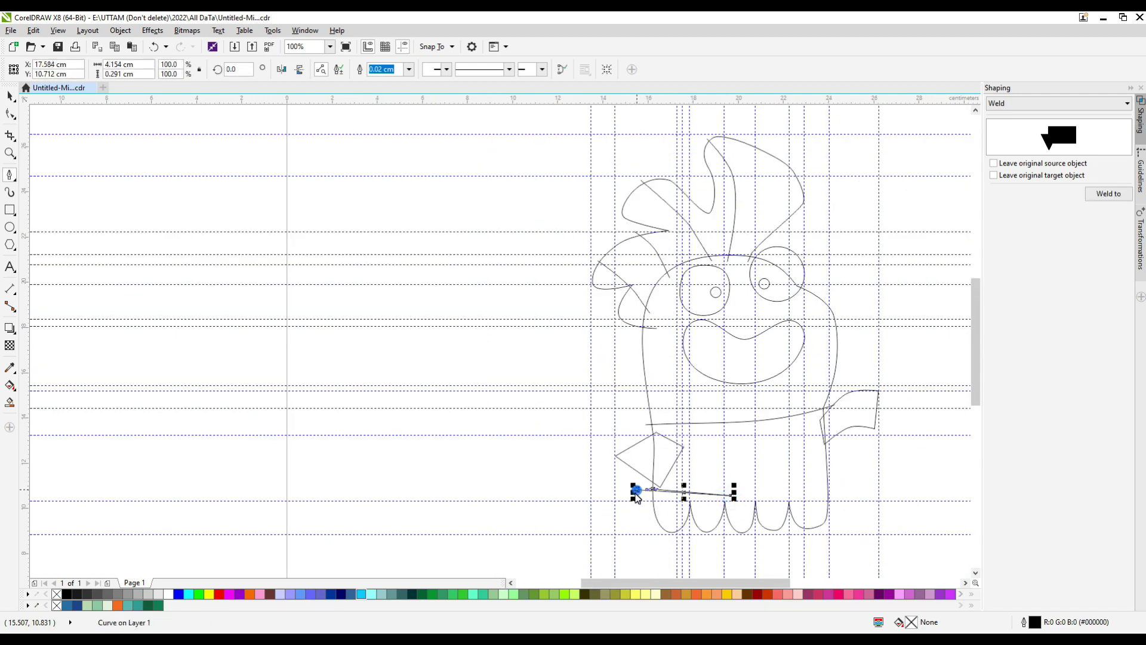
key("ctrl+z")
Draw a gently rising line about 8.5 cm wide across the lower body, just above the scallops
left_click(642, 492)
scroll(769, 480, "up", 1)
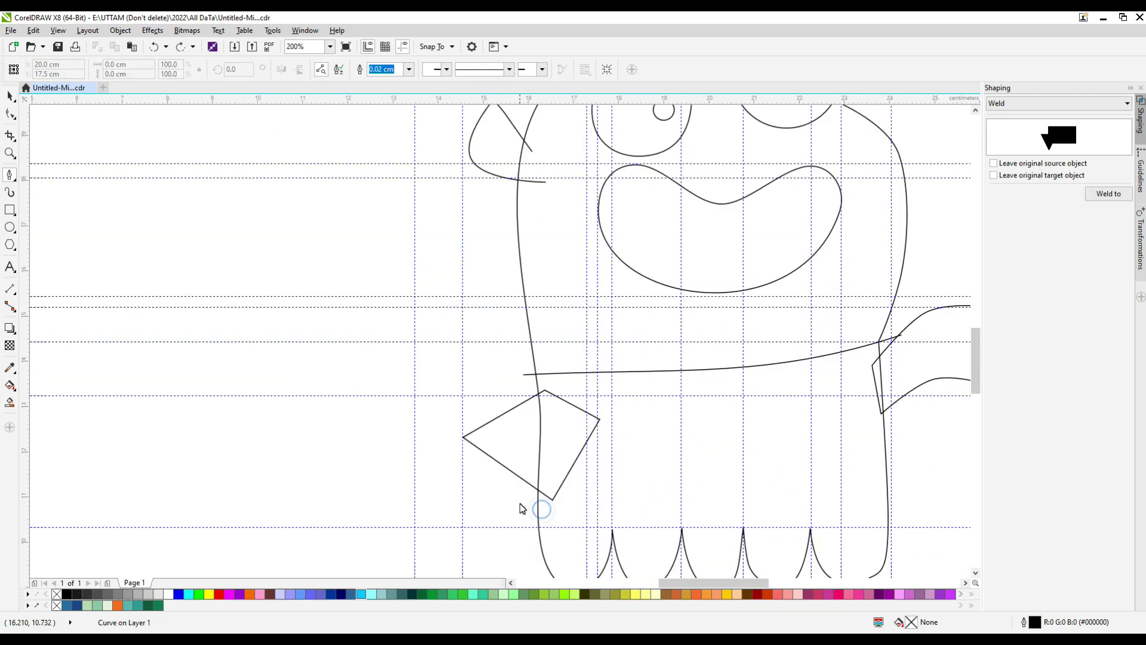
left_click_drag(762, 481, 873, 482)
double_click(904, 472)
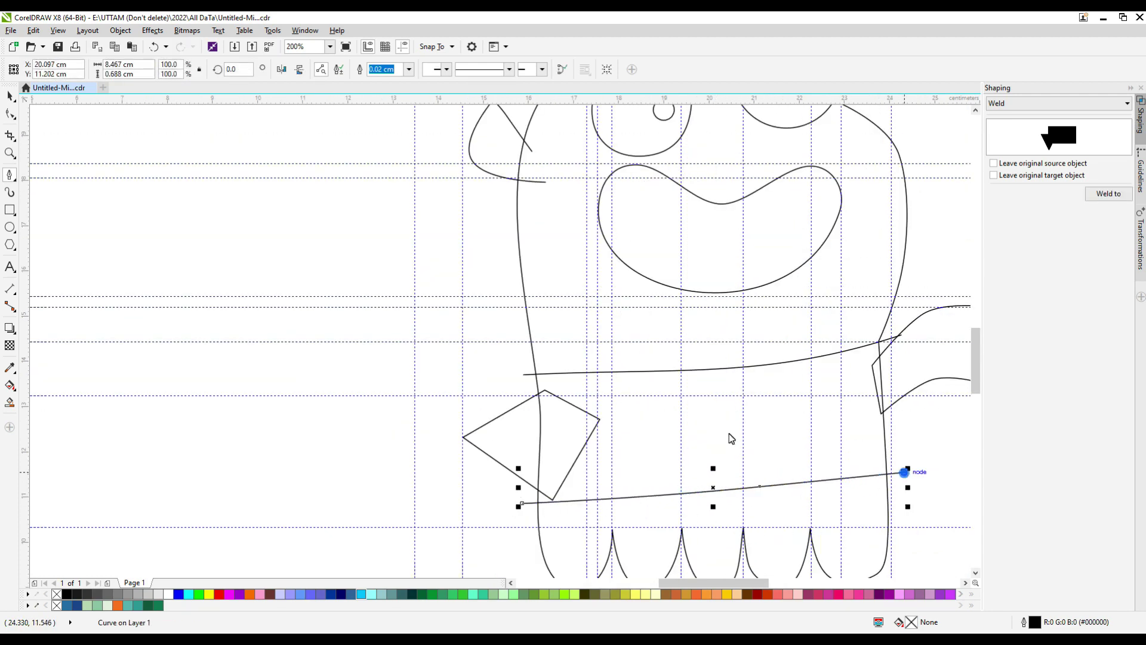
left_click(523, 426)
left_click_drag(819, 421, 871, 409)
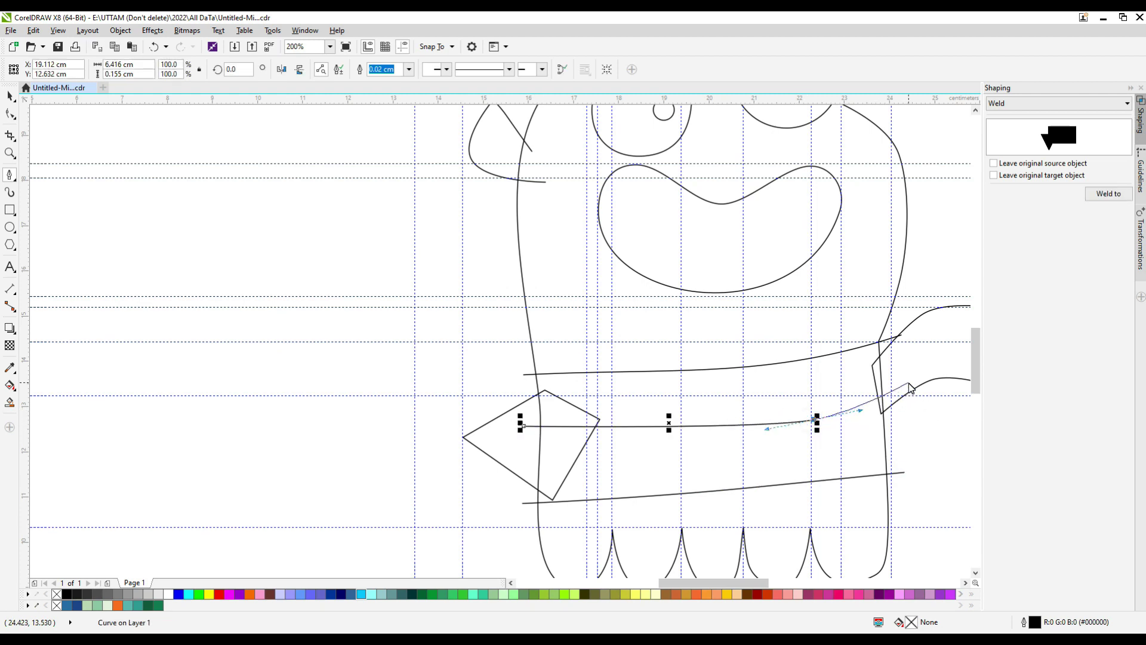
key("ctrl+z")
Draw a rising line about 8.3 cm wide between the two body lines, and smooth it by deleting its middle node and raising its left end
left_click(735, 421)
double_click(903, 389)
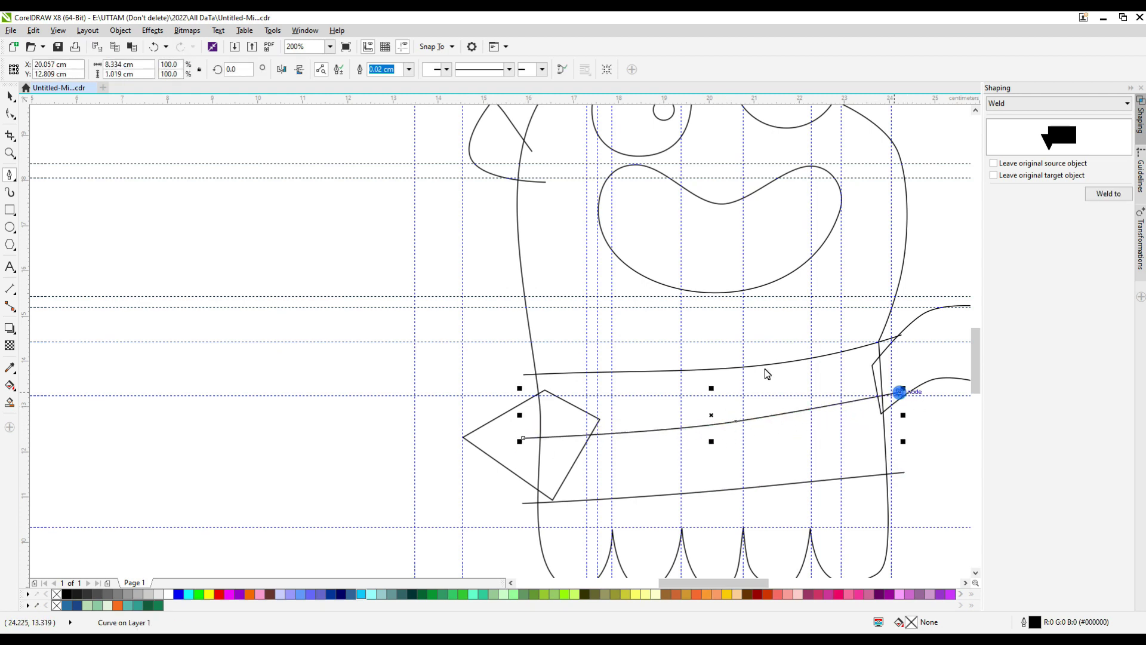
key("space")
double_click(738, 422)
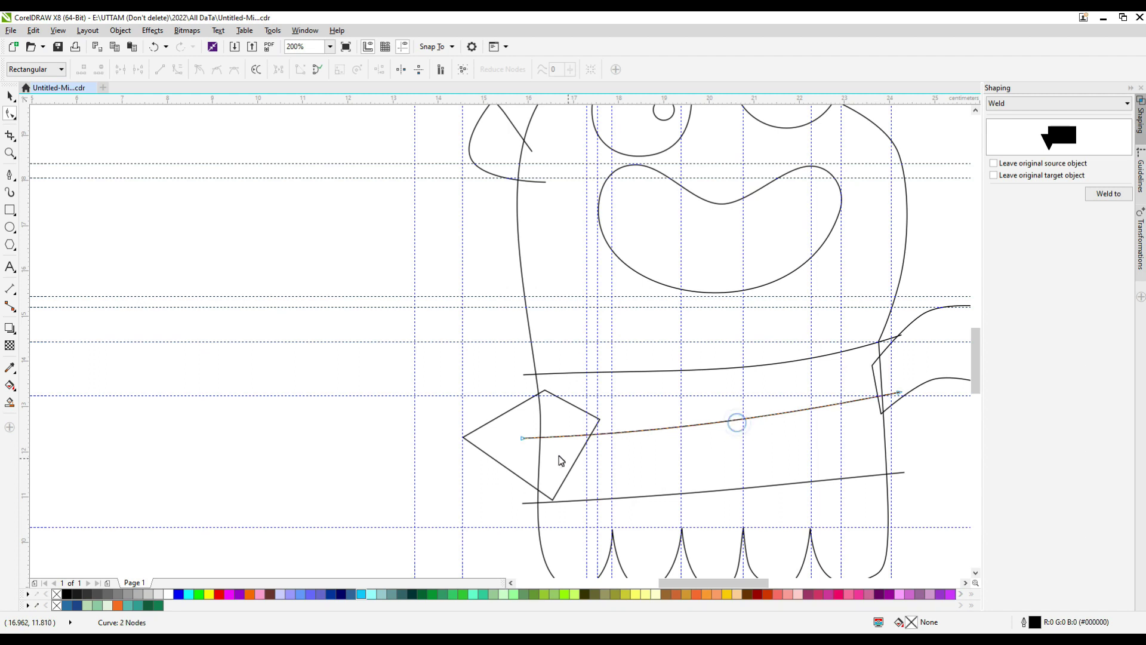
left_click_drag(524, 438, 517, 423)
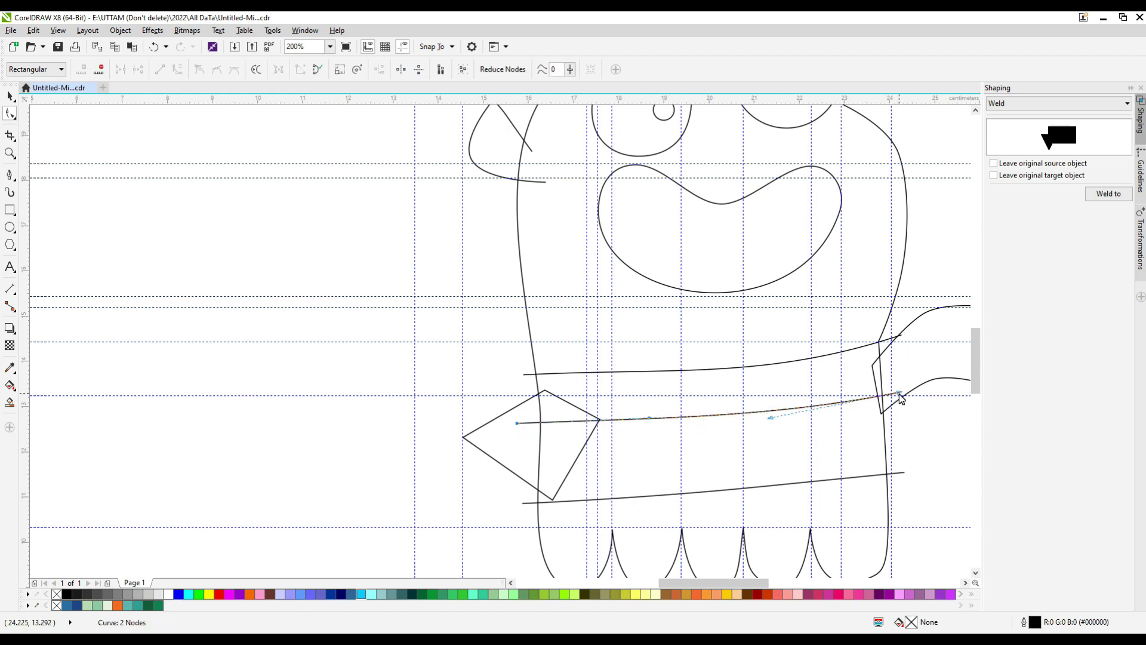
Lower the right end of the lowest body line and smooth the line by deleting its middle node
left_click_drag(904, 482, 903, 486)
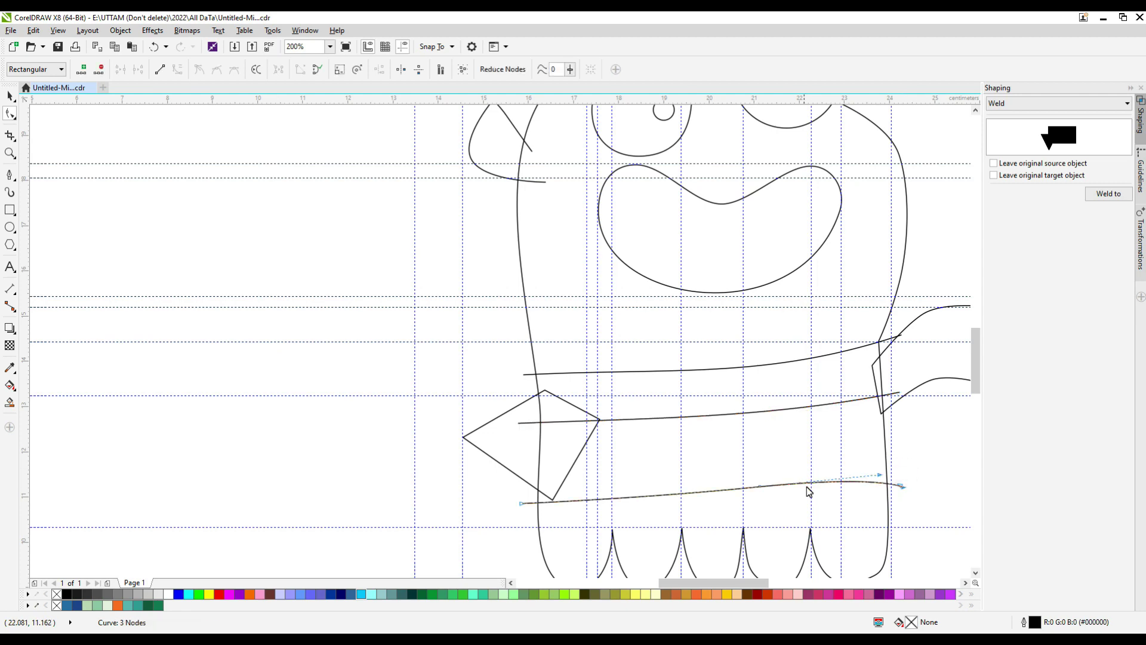
double_click(759, 487)
scroll(722, 435, "down", 2)
scroll(586, 446, "up", 1)
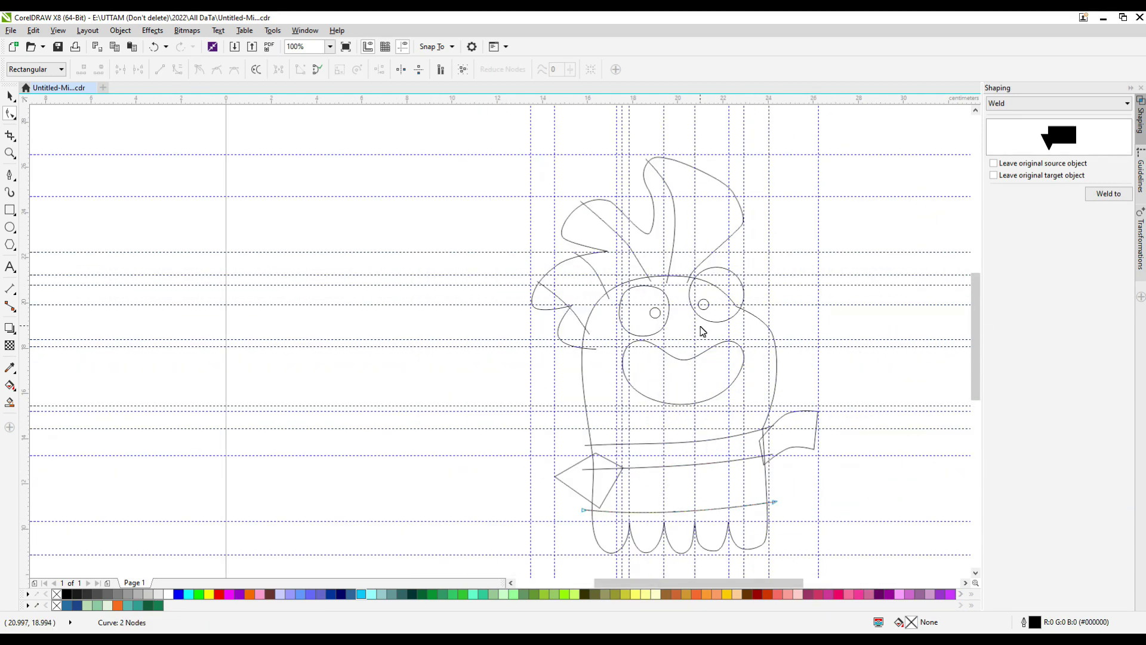
Pull the mouth outline's lower edge into a fuller curve and shift its bottom node slightly to the right
scroll(746, 387, "up", 3)
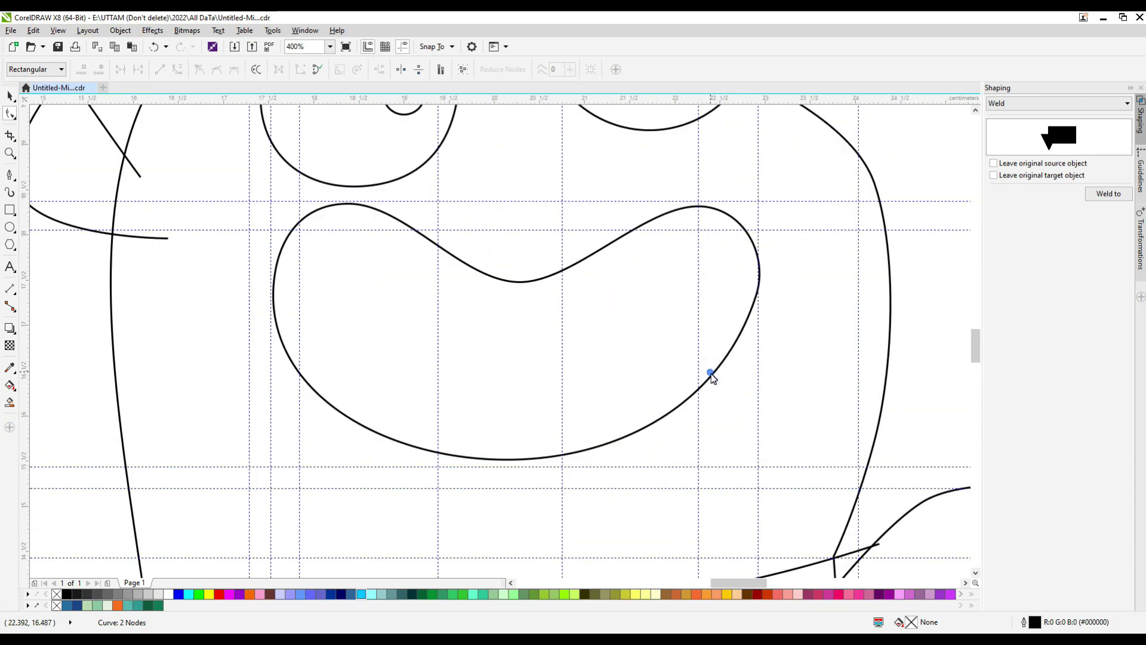
left_click_drag(703, 379, 694, 382)
double_click(557, 457)
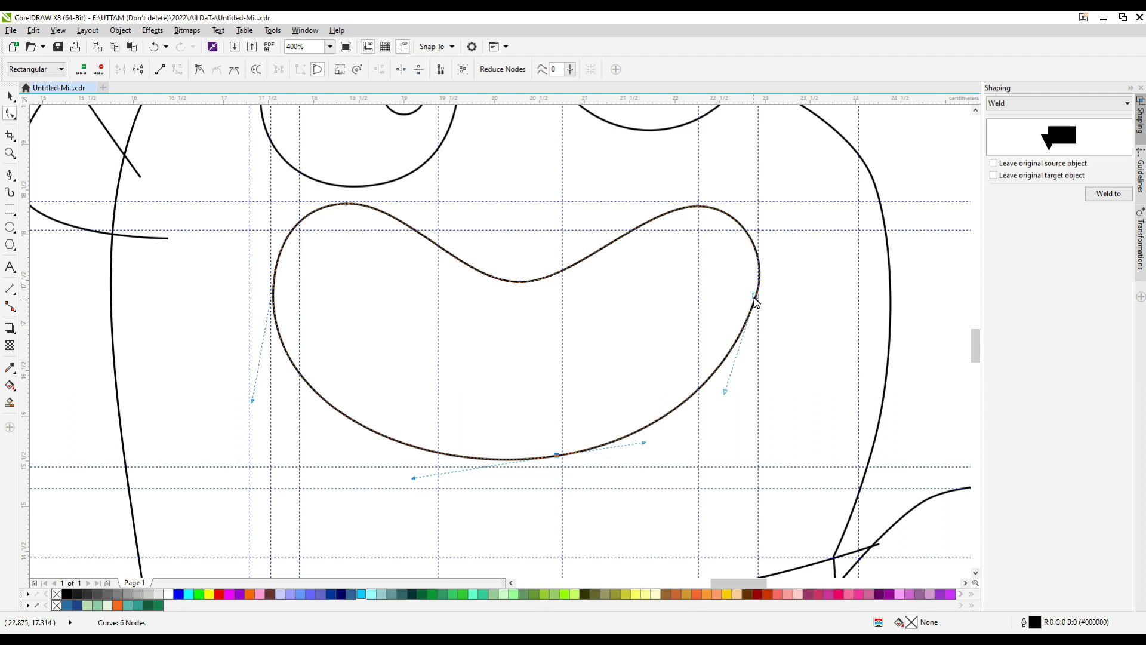
left_click_drag(556, 455, 569, 456)
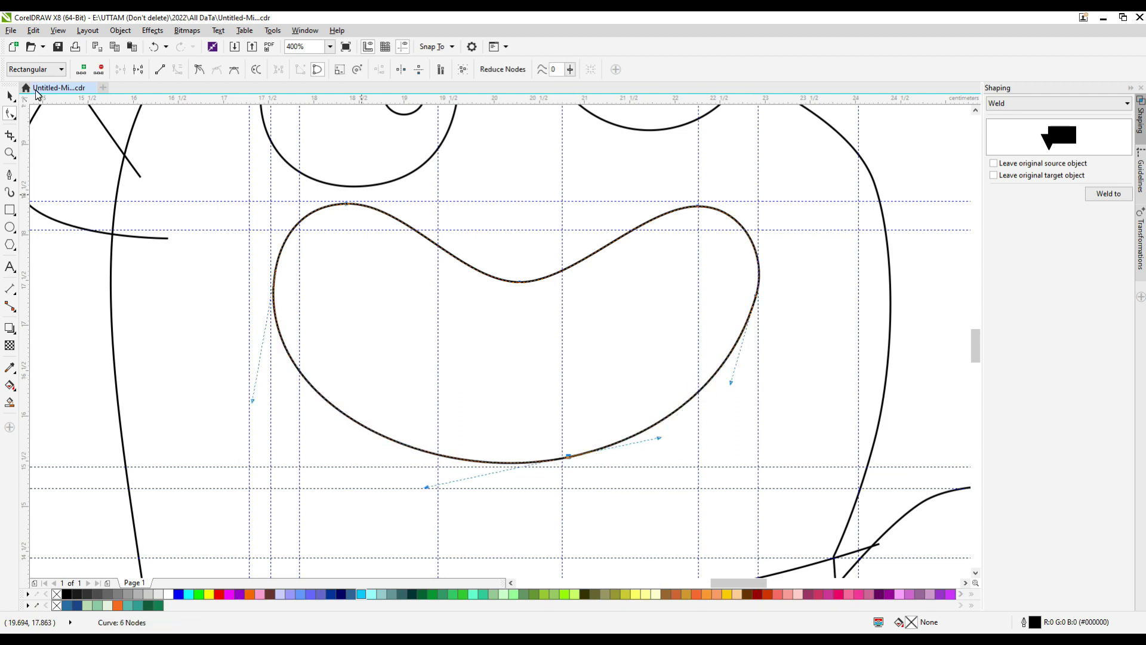
Create a Boundary copy of the mouth outline, placed behind it with the original object kept
left_click(10, 96)
left_click(1127, 104)
left_click(1014, 170)
left_click(1108, 194)
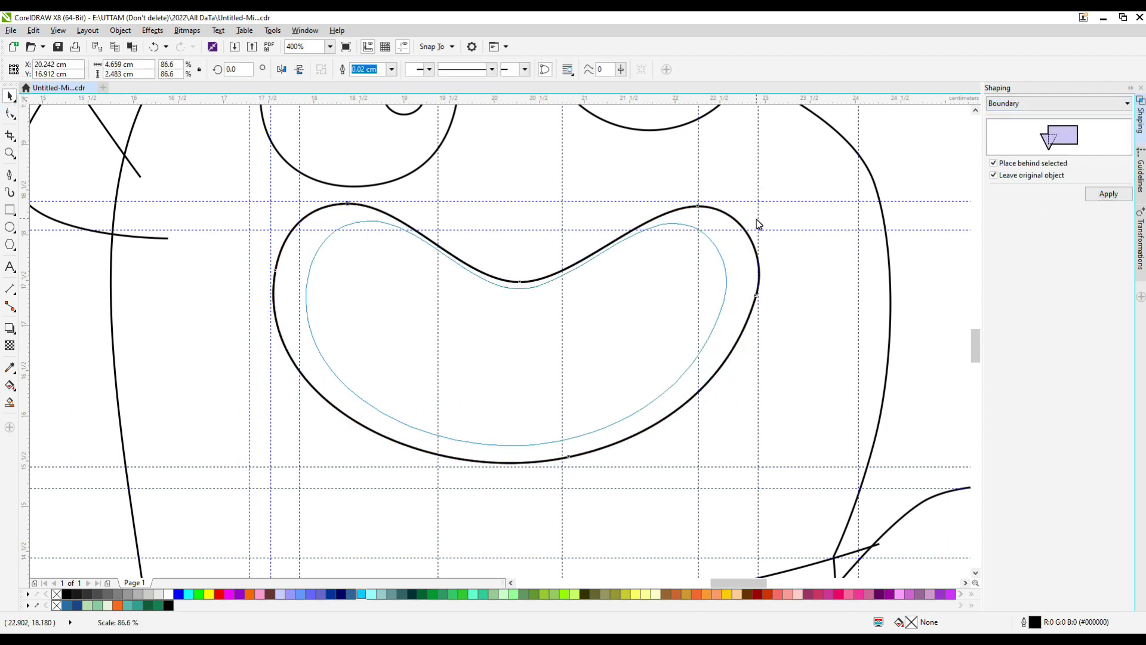
Shrink the mouth copy from all four sides into an inner mouth outline about 2.05 cm high
left_click_drag(515, 215, 516, 233)
left_click_drag(517, 451, 516, 435)
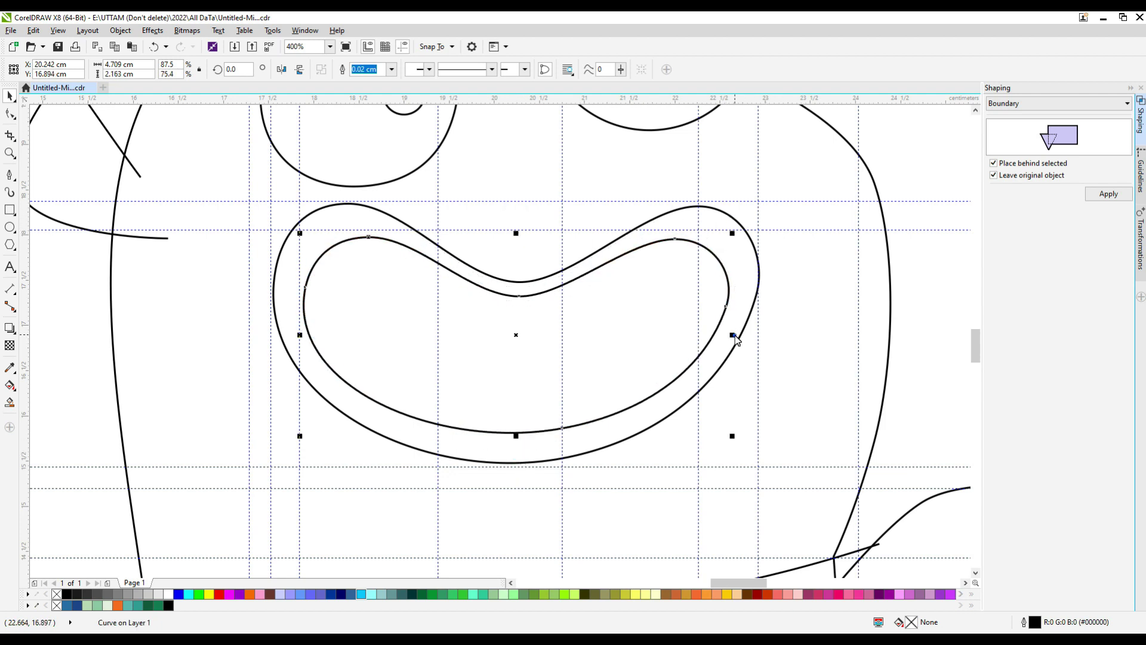
left_click_drag(733, 336, 706, 333)
left_click_drag(505, 233, 513, 249)
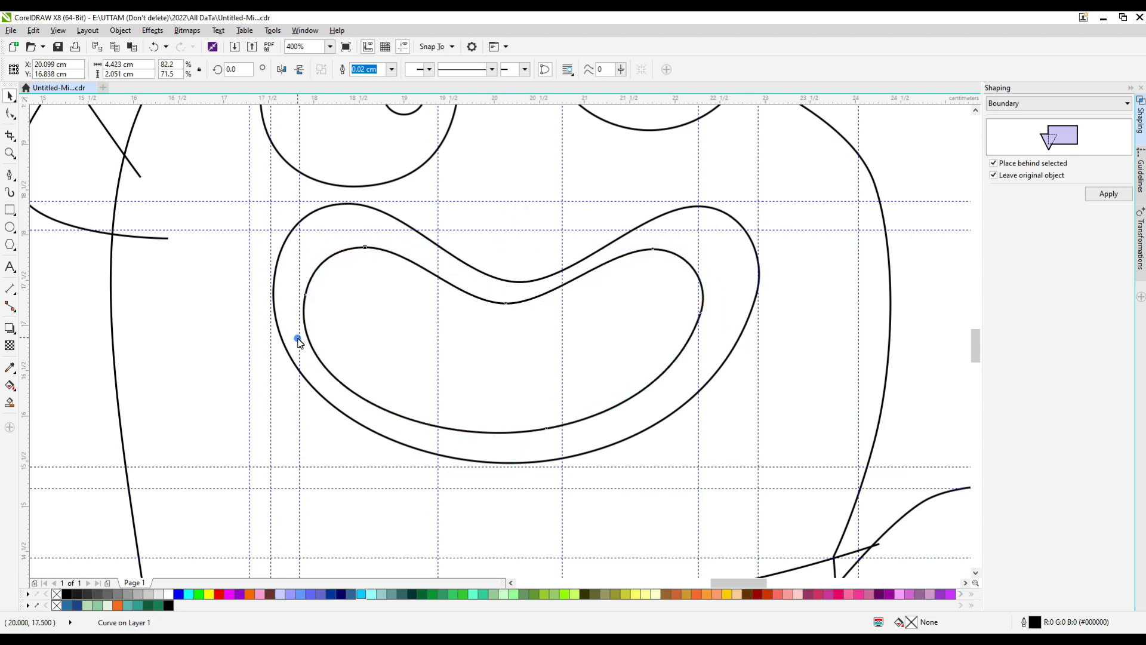
left_click_drag(300, 342, 321, 340)
Reshape the inner mouth outline by adjusting its bottom edge and moving its upper-right and right-side nodes outward
left_click(10, 117)
left_click_drag(605, 415, 552, 428)
double_click(554, 430)
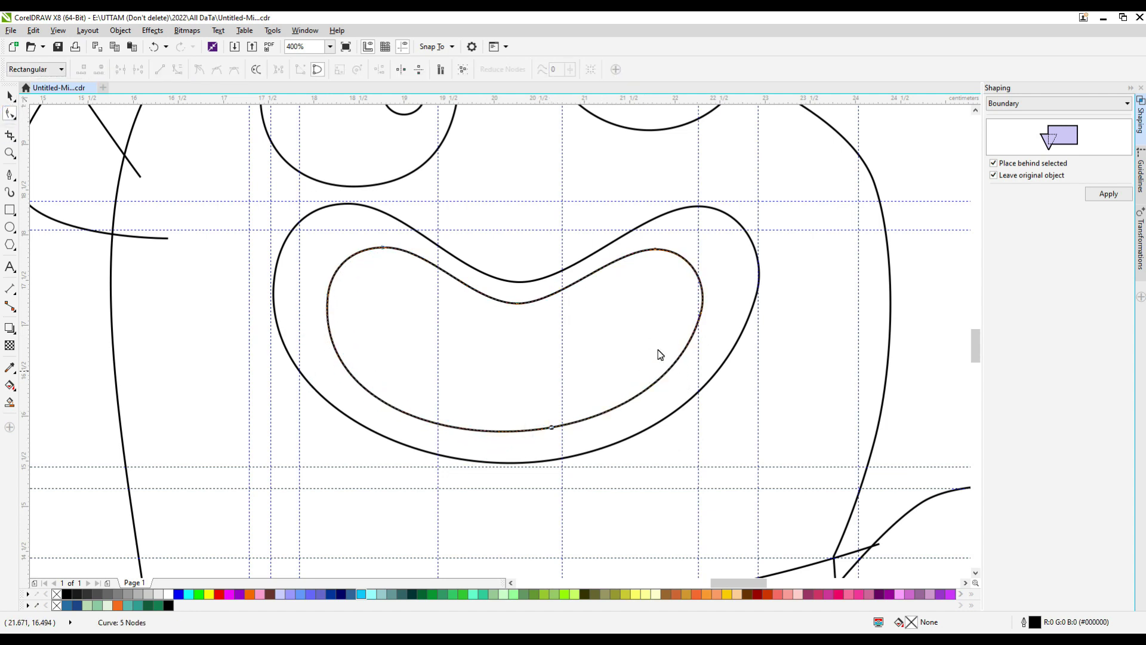
left_click_drag(656, 250, 675, 254)
scroll(700, 320, "up", 1)
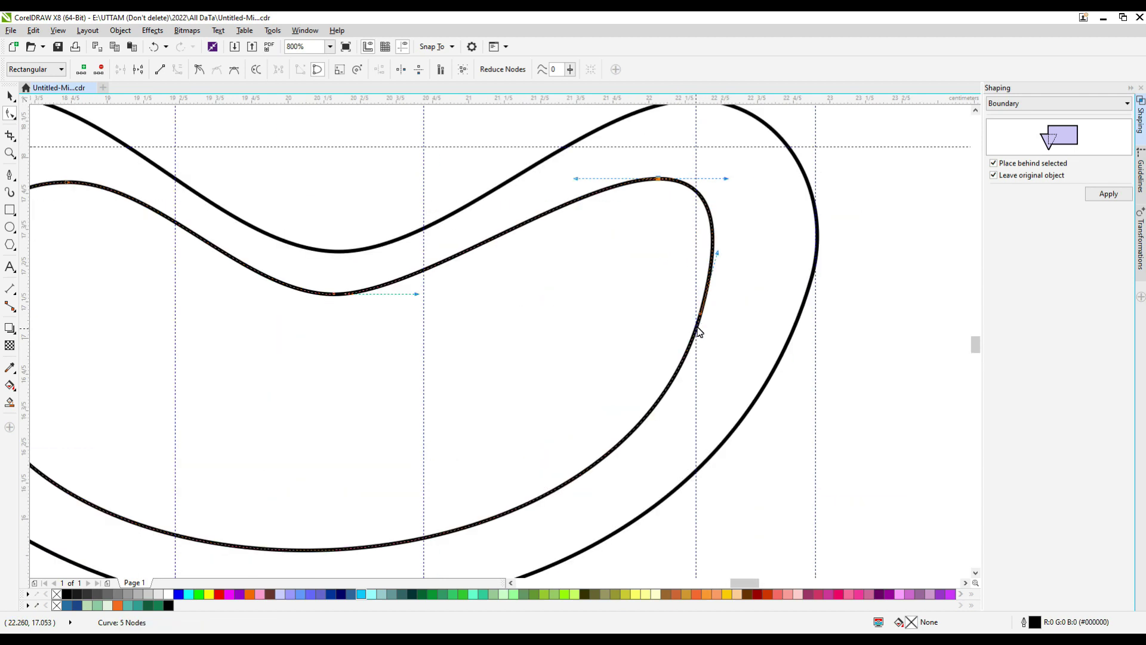
left_click_drag(702, 313, 726, 294)
scroll(726, 293, "down", 1)
Rework the nodes along the inner mouth outline's upper-right edge between the central dip and the right corner
left_click(656, 244)
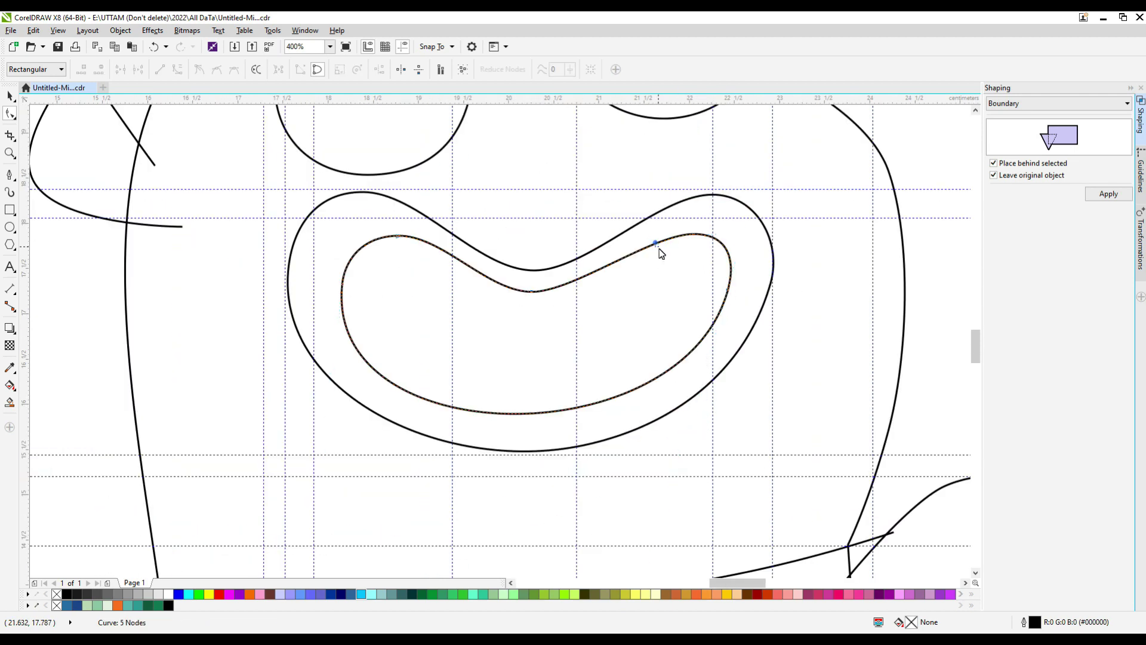
scroll(678, 256, "up", 2)
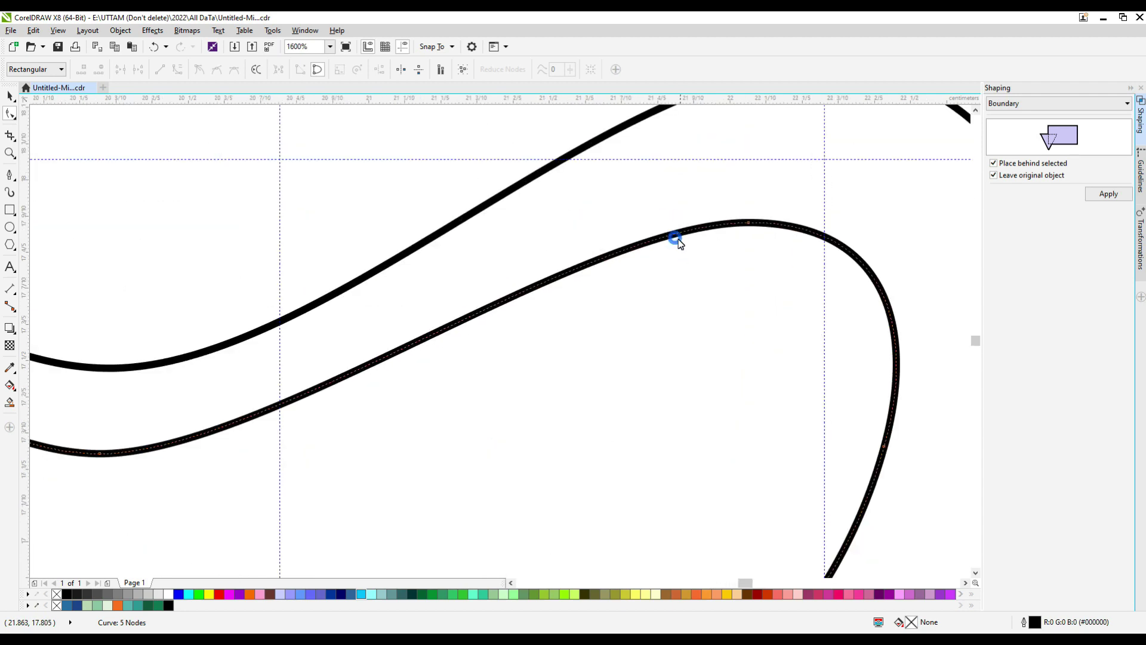
left_click(749, 225)
scroll(740, 262, "down", 2)
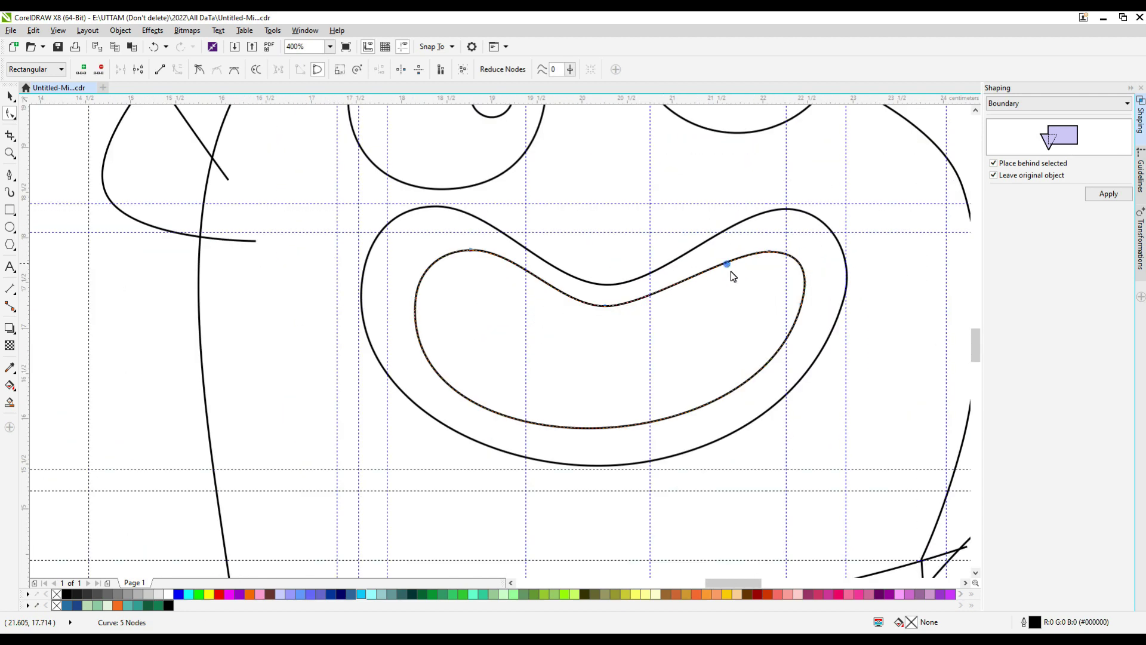
left_click(605, 306)
left_click(677, 289)
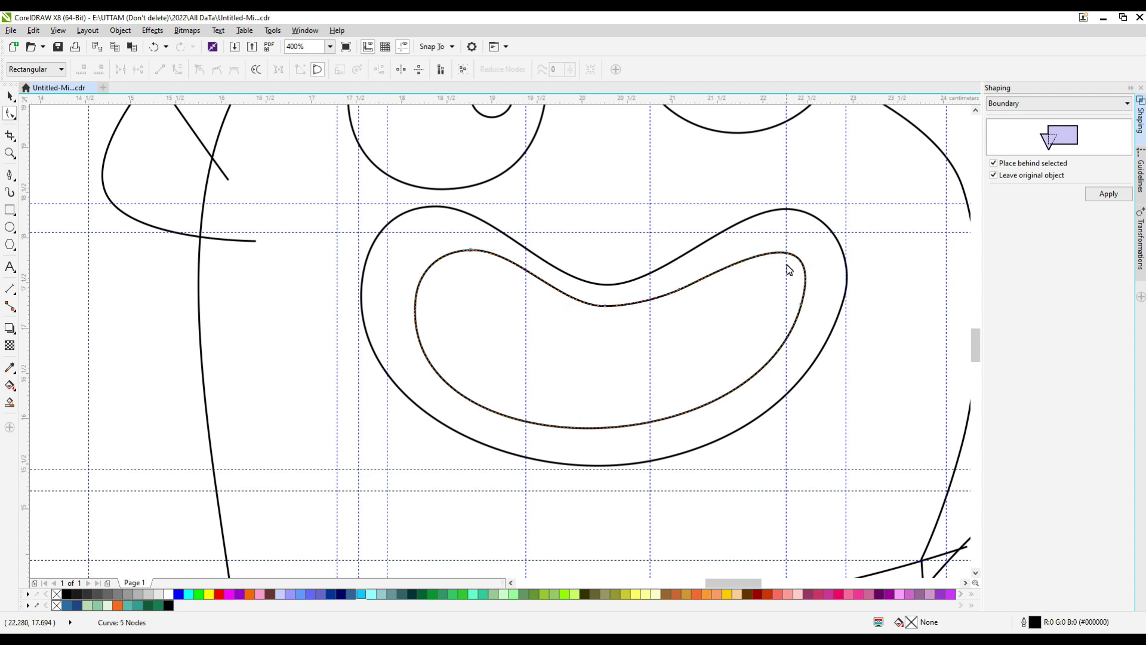
left_click_drag(794, 258, 796, 250)
left_click(681, 290)
Reshape the inner mouth outline's right end and pull its lower edge outward into a fuller curve
left_click_drag(790, 334, 782, 334)
scroll(799, 248, "up", 1)
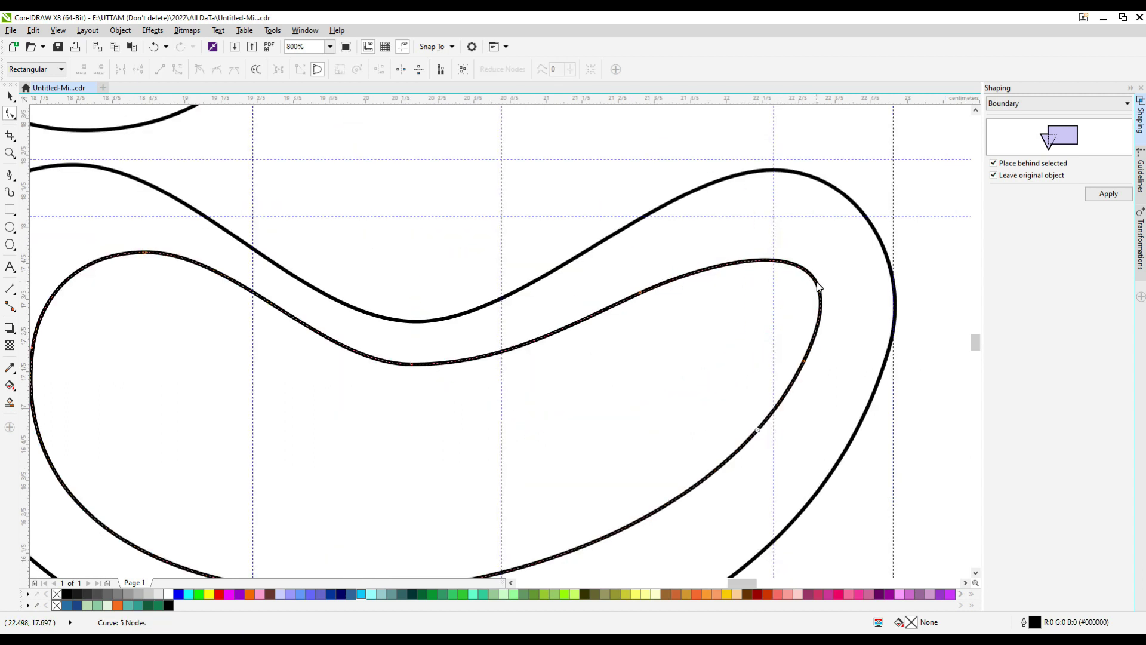
left_click_drag(817, 281, 774, 250)
scroll(792, 336, "down", 2)
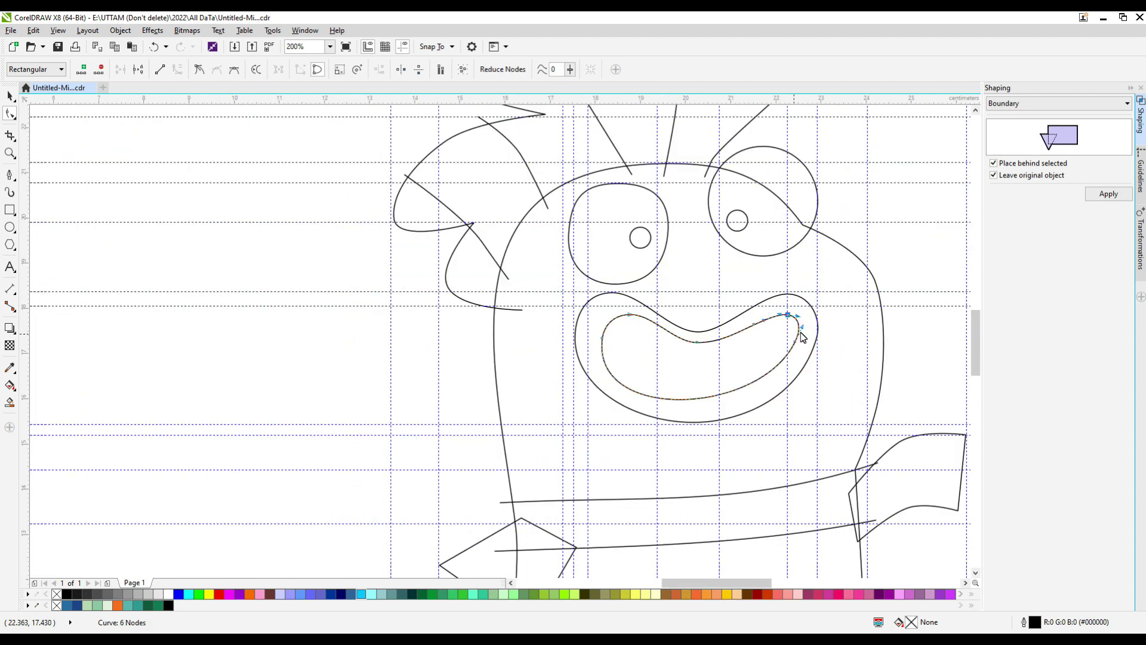
scroll(706, 424, "up", 1)
left_click(752, 391)
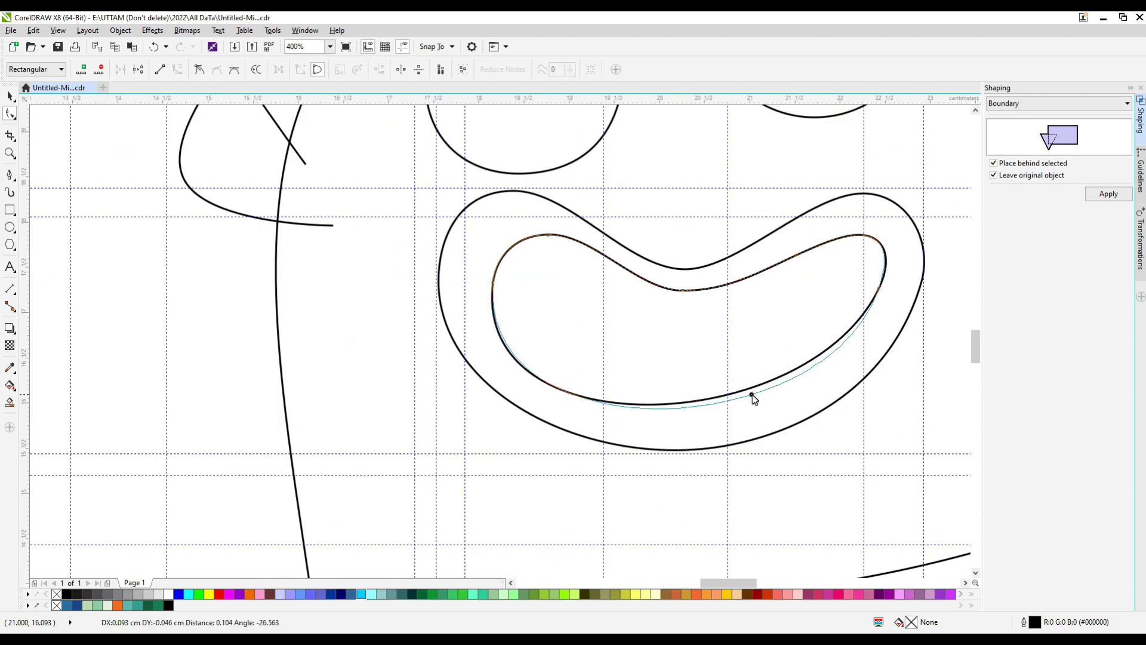
double_click(494, 285)
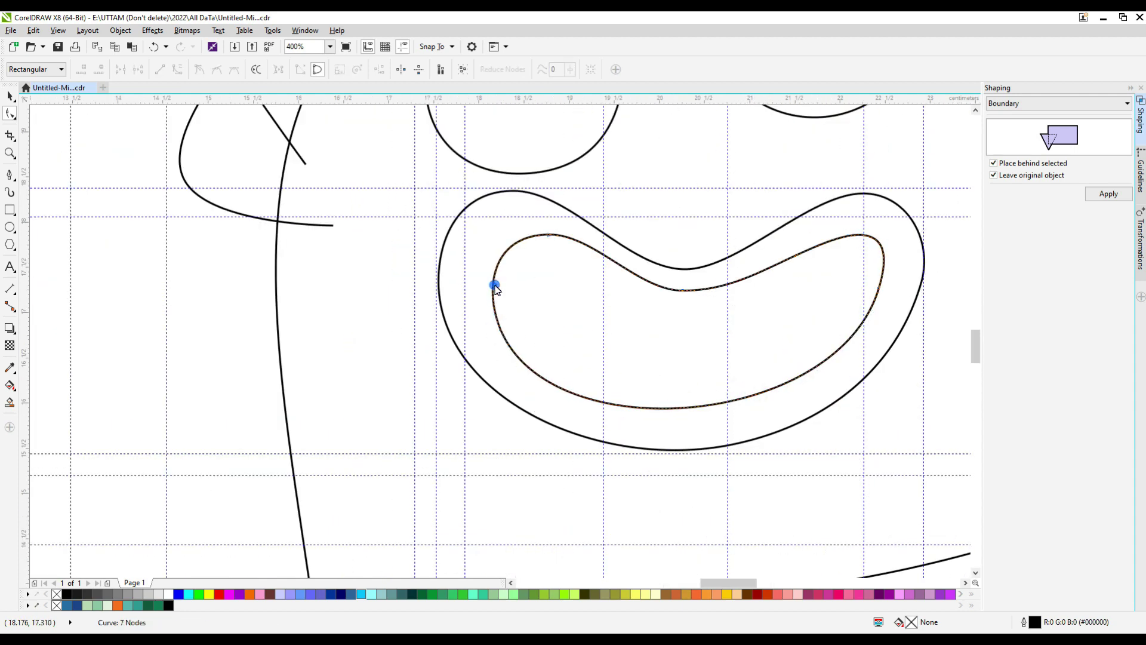
Raise the central dip of the outer mouth outline, and raise the inner outline's dip to follow it
double_click(458, 366)
left_click_drag(684, 269, 692, 249)
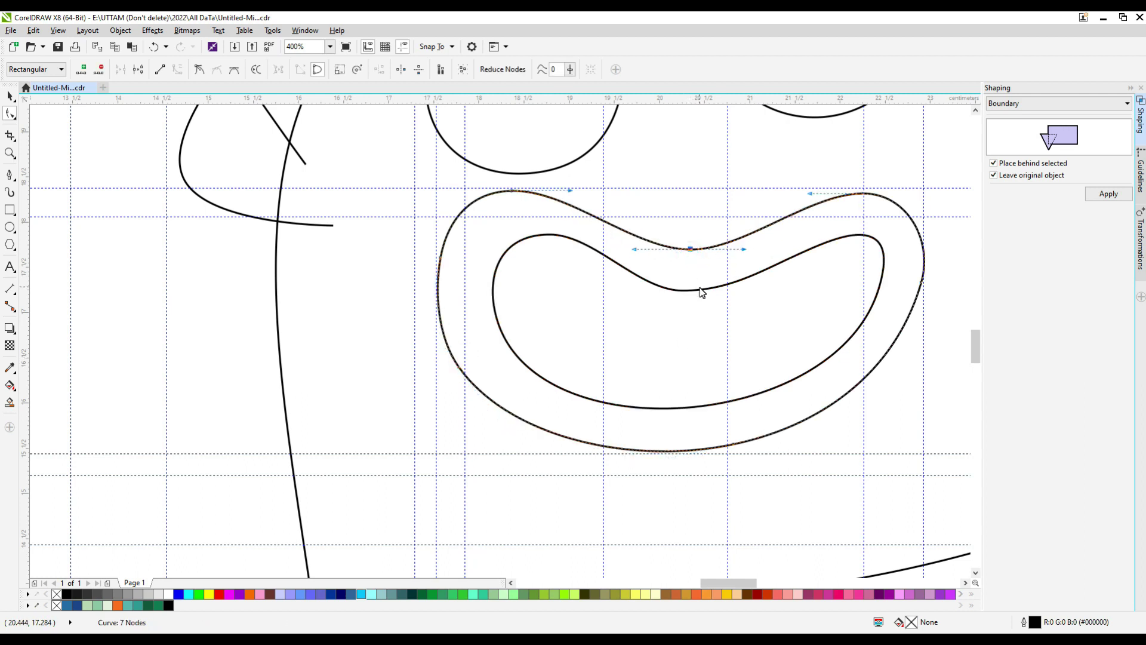
left_click(681, 290)
double_click(617, 263)
double_click(684, 290)
left_click_drag(685, 290, 689, 285)
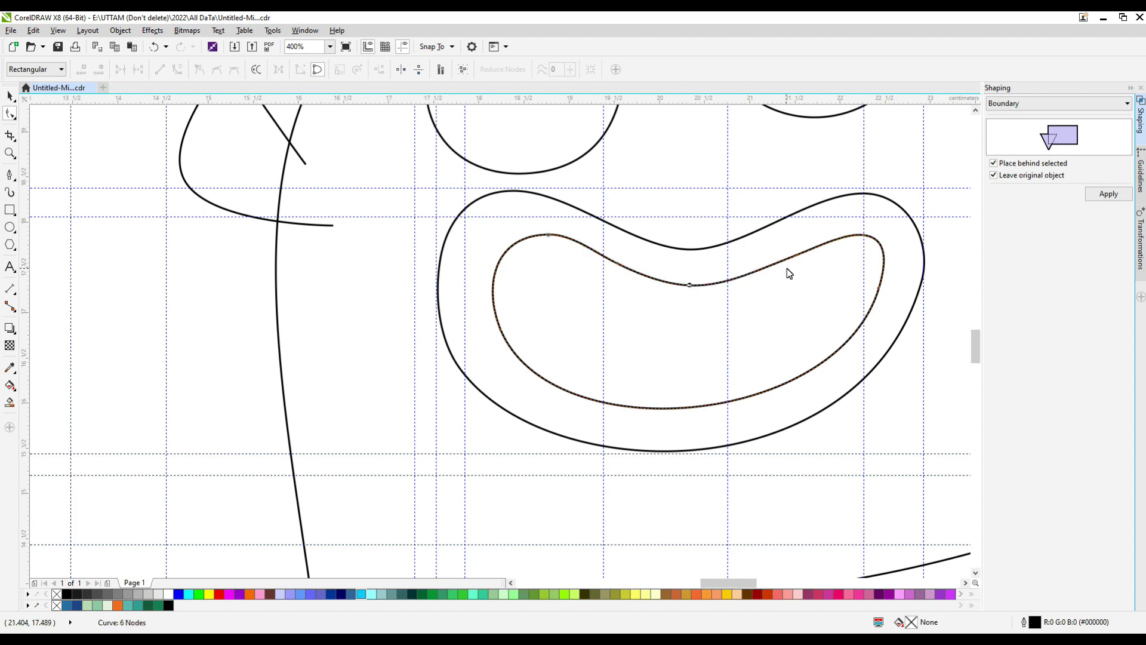
Edit the two nodes on the inner mouth outline's upper-right edge near the right corner
scroll(819, 243, "up", 1)
double_click(854, 237)
double_click(905, 231)
scroll(669, 330, "down", 3)
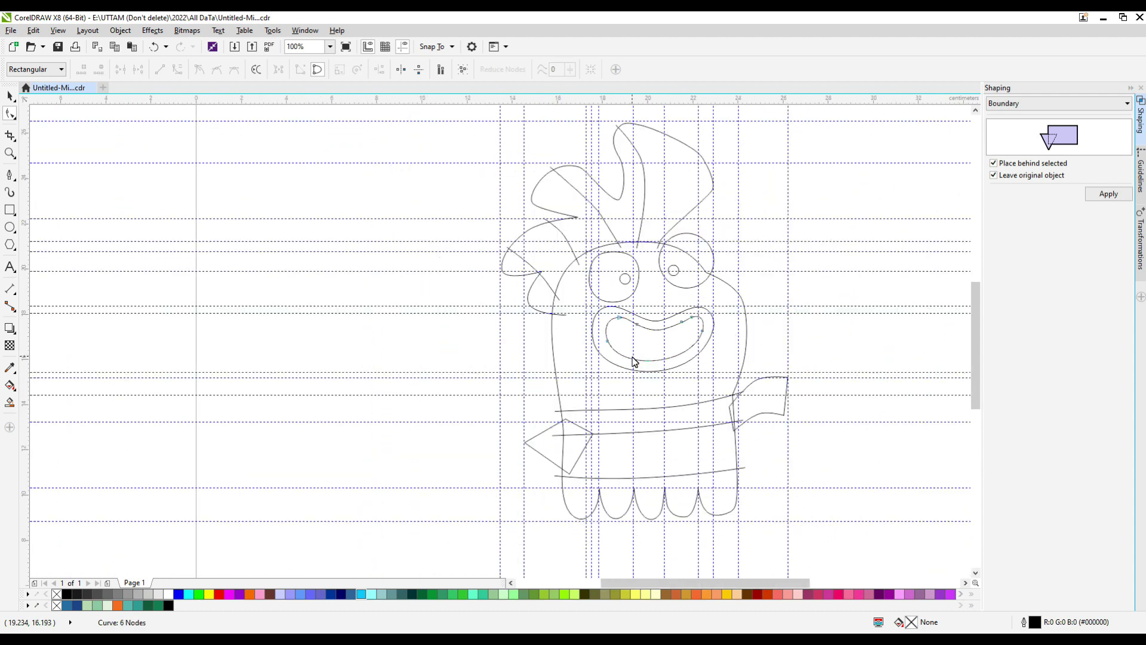
Draw three tooth lines across the inner mouth: a bowed one at left, a slightly curved middle one and a short straight one at right
left_click(10, 180)
scroll(671, 370, "up", 2)
scroll(563, 293, "up", 1)
left_click(627, 258)
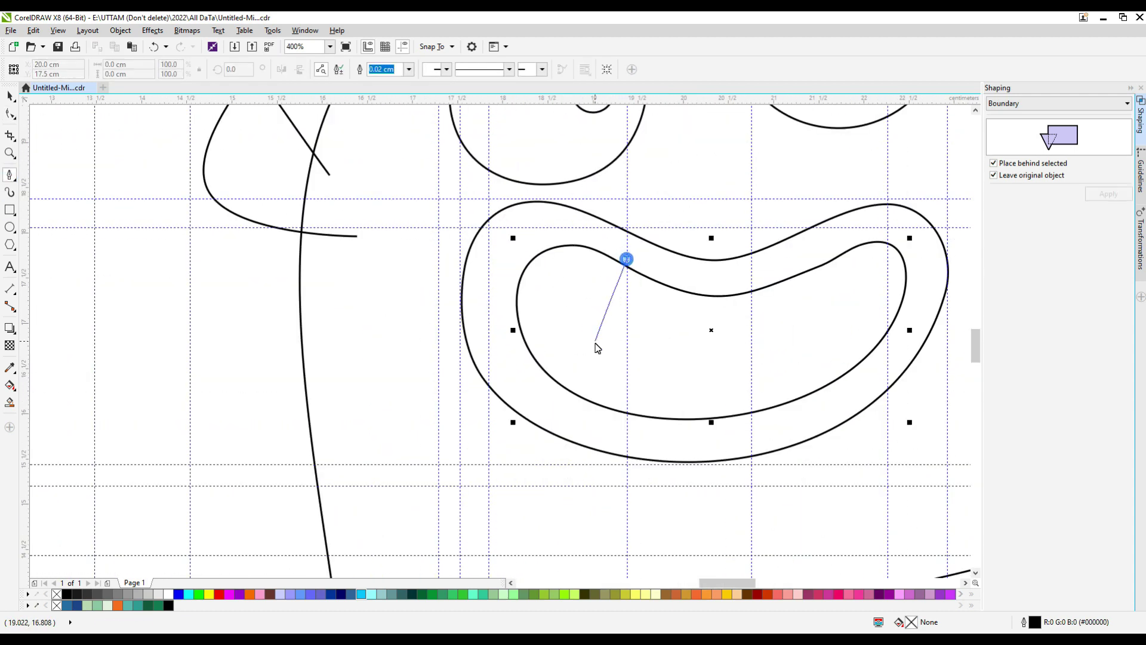
left_click_drag(603, 361, 613, 409)
left_click(625, 419)
left_click(758, 276)
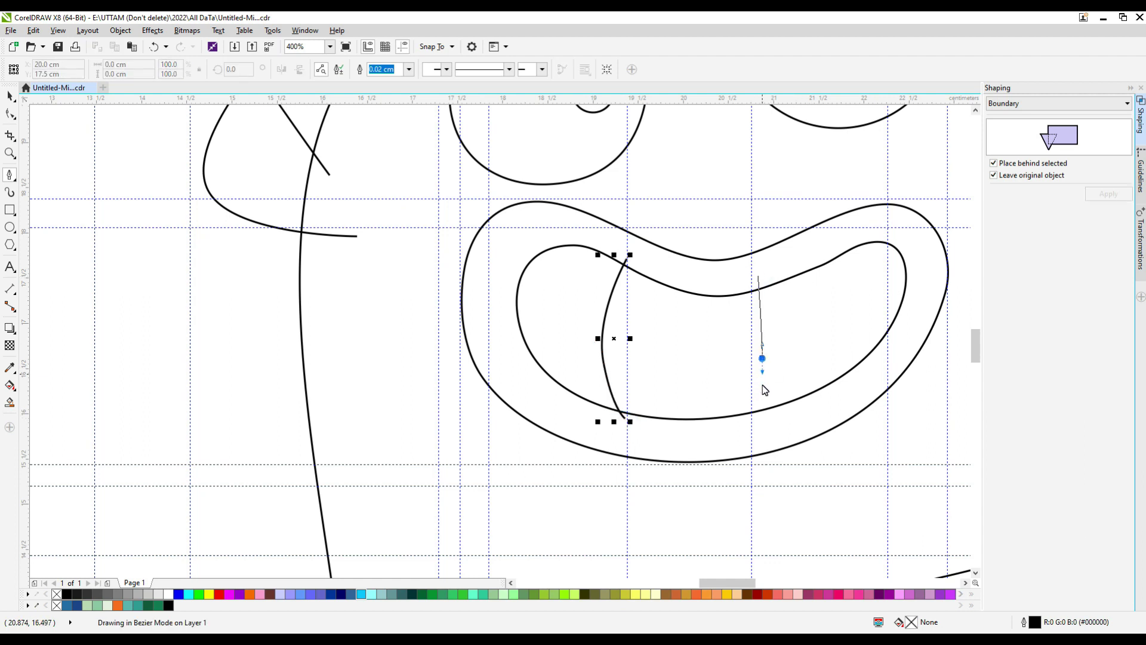
left_click(756, 433)
left_click_drag(871, 238, 919, 327)
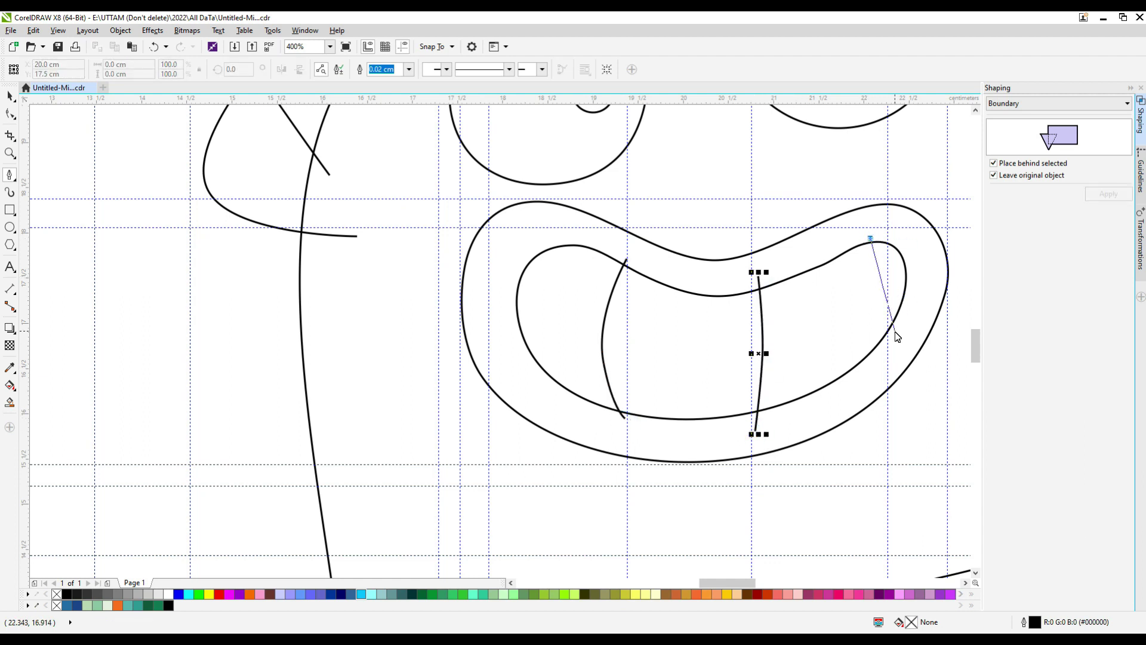
left_click(893, 338)
Smooth the inner mouth outline's upper-right edge, round its right corner and adjust its bottom edge
key("F10")
scroll(869, 254, "up", 2)
left_click(784, 272)
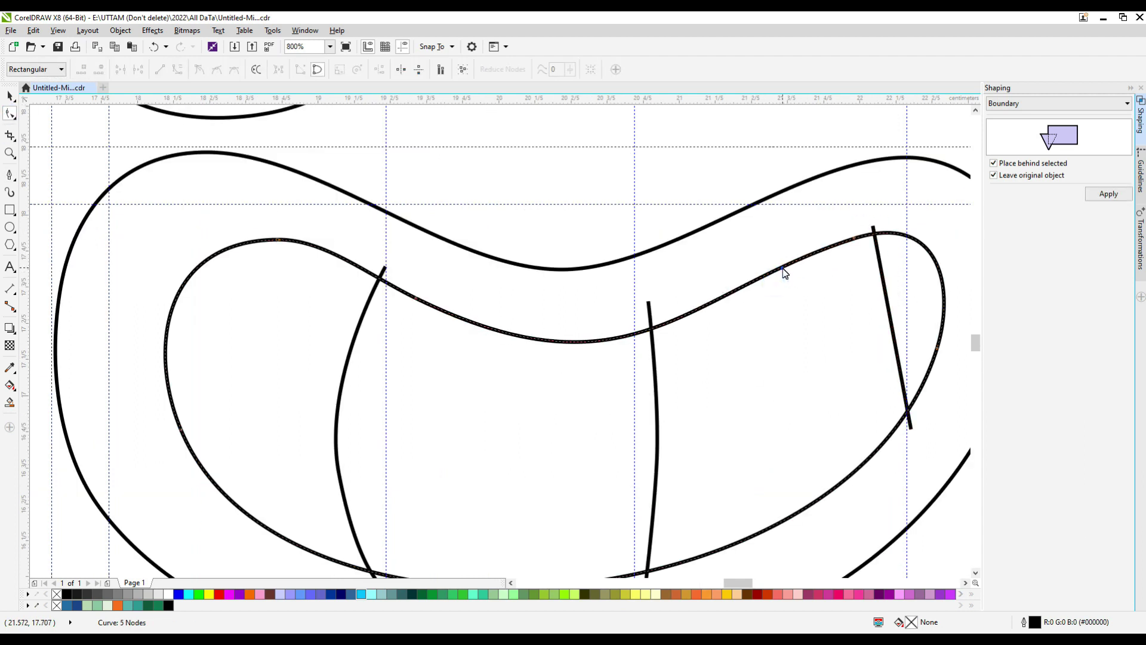
left_click_drag(785, 273, 788, 288)
scroll(743, 340, "down", 2)
scroll(846, 297, "up", 2)
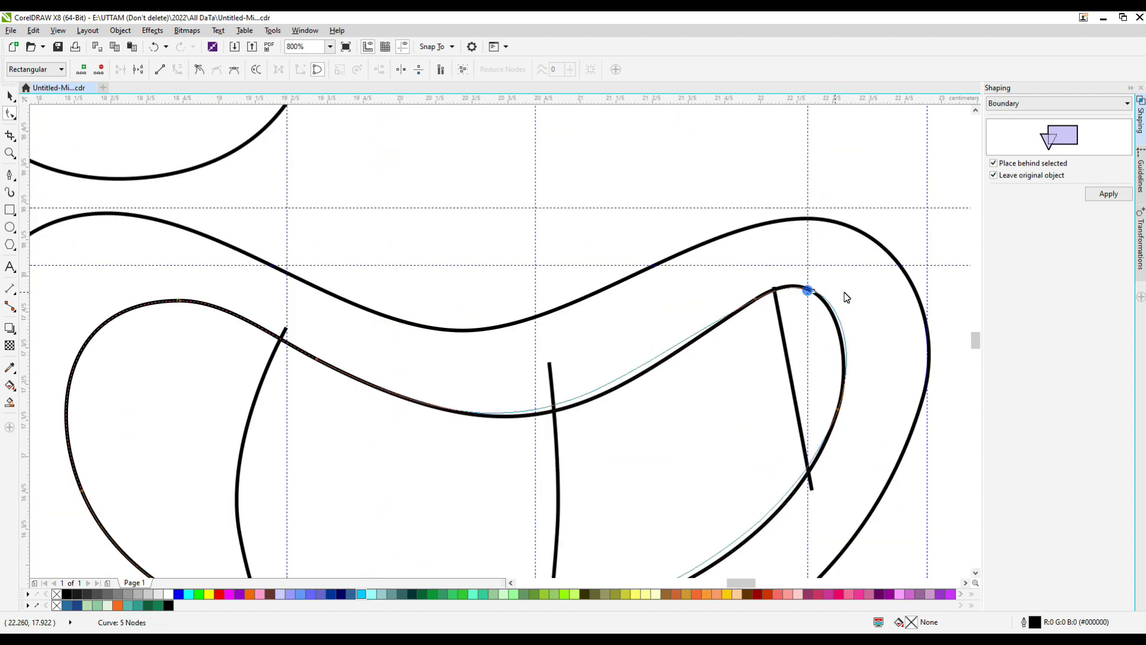
scroll(839, 326, "down", 2)
left_click(839, 370)
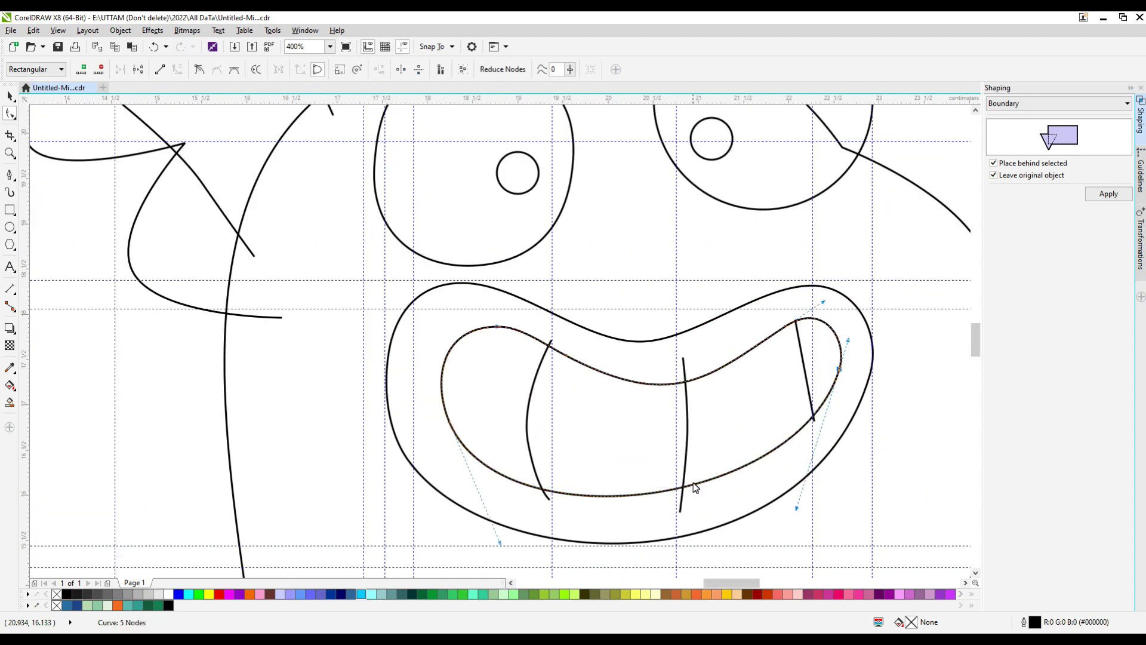
left_click_drag(688, 486, 680, 500)
Adjust the lower end of the right tooth line and the node on the inner mouth outline's right edge
left_click(813, 419)
scroll(813, 427, "up", 1)
left_click_drag(818, 419, 820, 440)
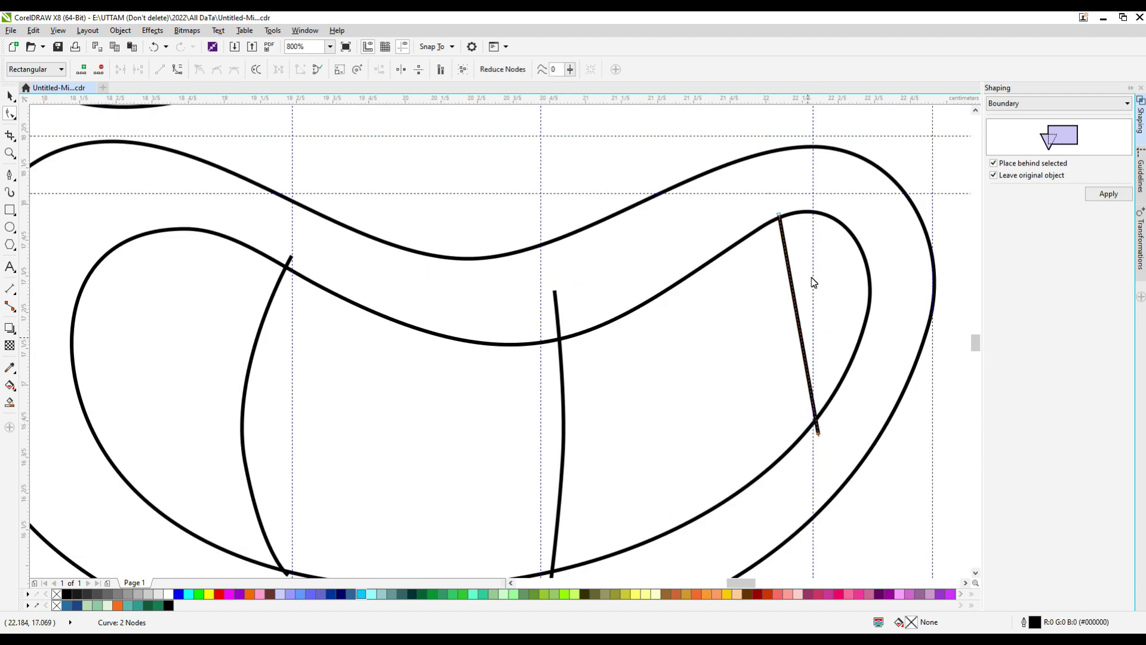
left_click(869, 324)
left_click(809, 429)
left_click_drag(868, 313, 869, 317)
scroll(785, 310, "down", 2)
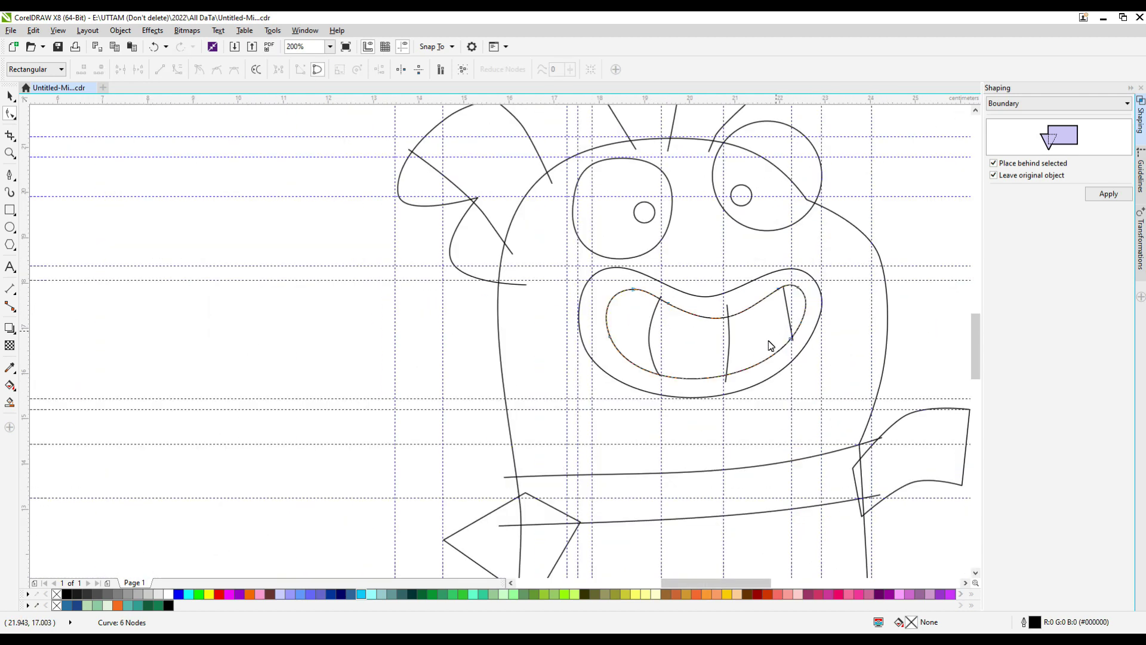
Smooth the crease curve running from the upper-left hair lobe to the head by deleting its middle node
scroll(599, 401, "down", 1)
scroll(671, 183, "up", 1)
left_click(703, 184)
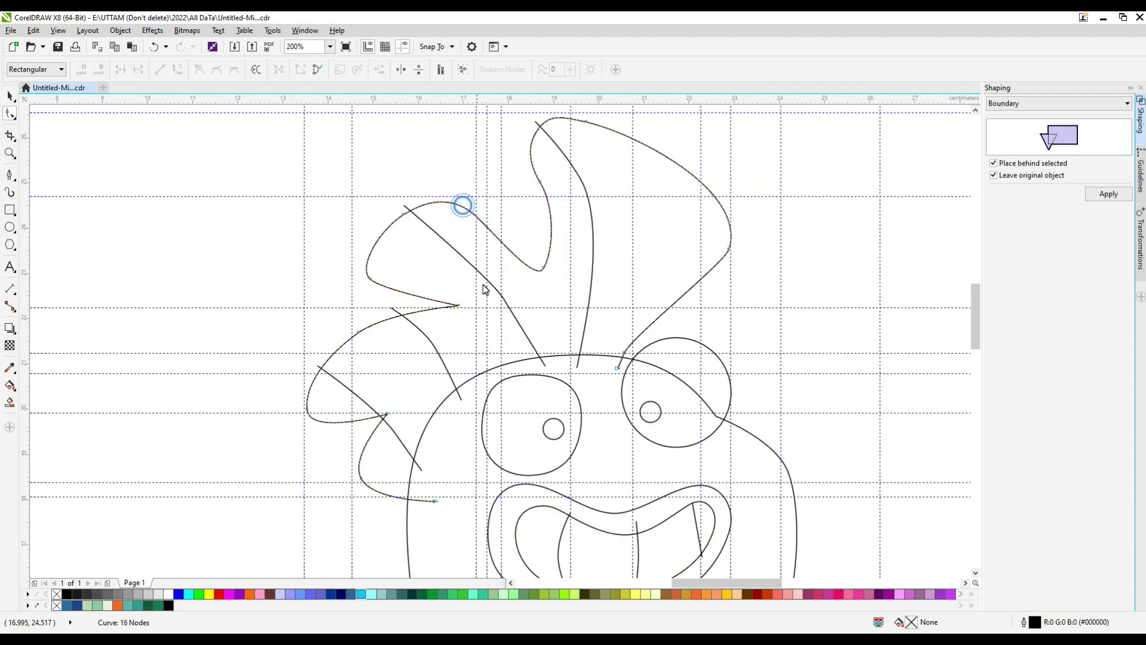
left_click(501, 297)
scroll(554, 280, "down", 1)
scroll(554, 279, "down", 1)
scroll(543, 428, "up", 2)
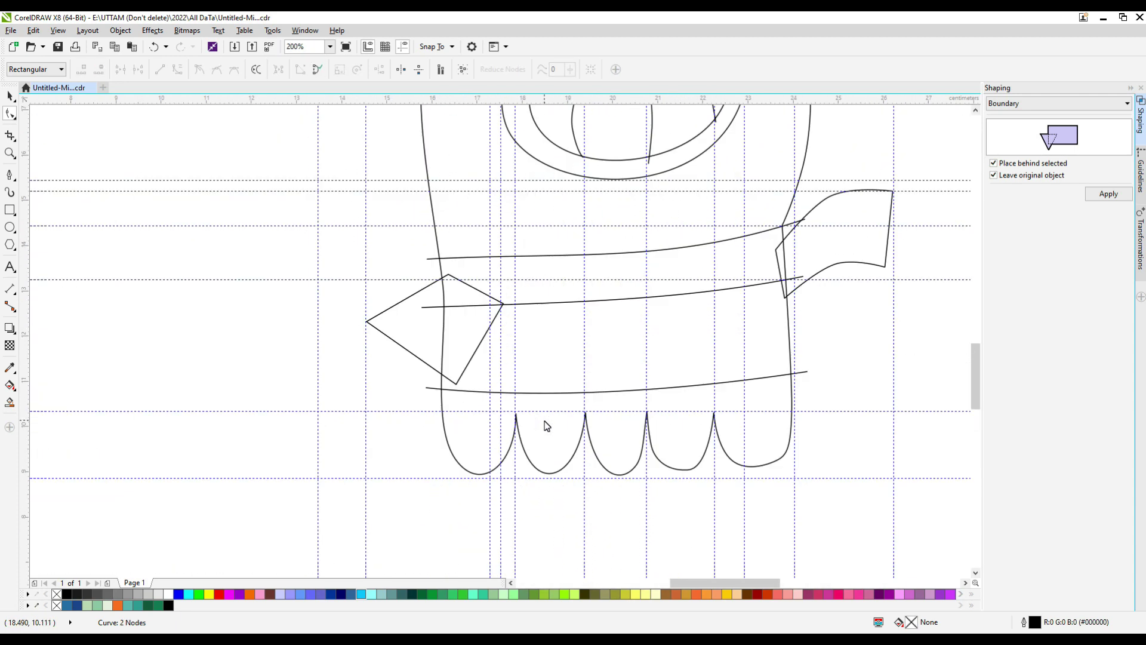
Draw a gently sloping straight line about 8.3 cm wide across the scallop peaks, from the body's right edge past its left edge
left_click(10, 174)
scroll(369, 410, "down", 1)
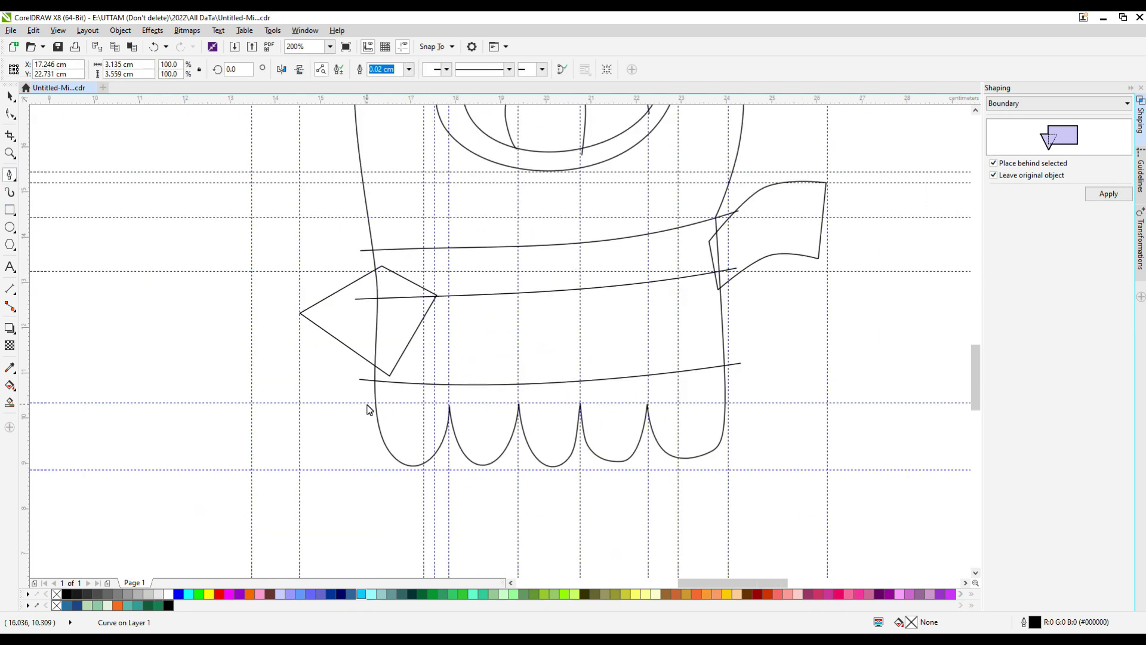
left_click(725, 398)
left_click(348, 419)
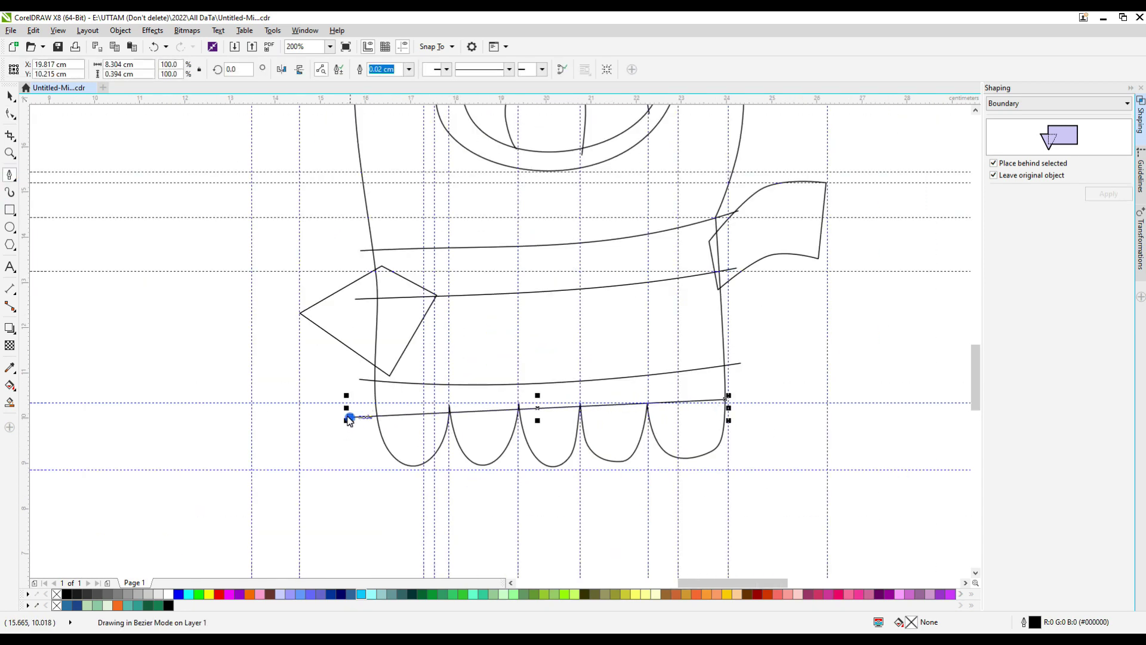
Lower the two right scallop peaks onto the sloping straight line
key("F10")
scroll(728, 402, "up", 2)
left_click_drag(716, 390, 736, 402)
scroll(765, 404, "down", 1)
scroll(440, 440, "up", 1)
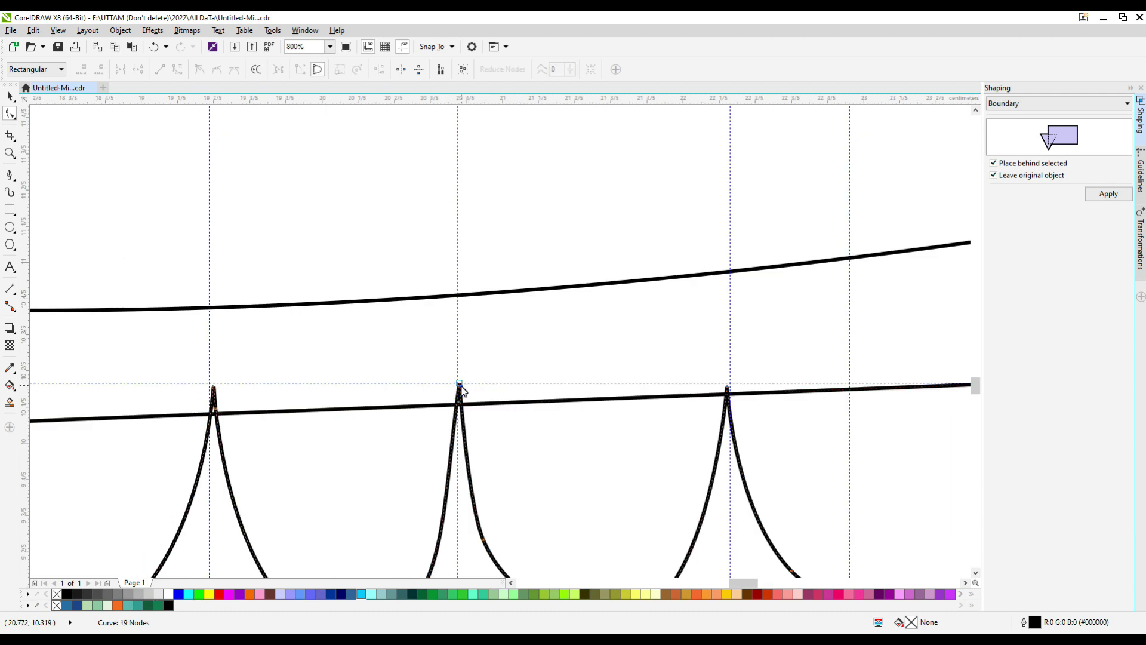
left_click_drag(459, 384, 461, 405)
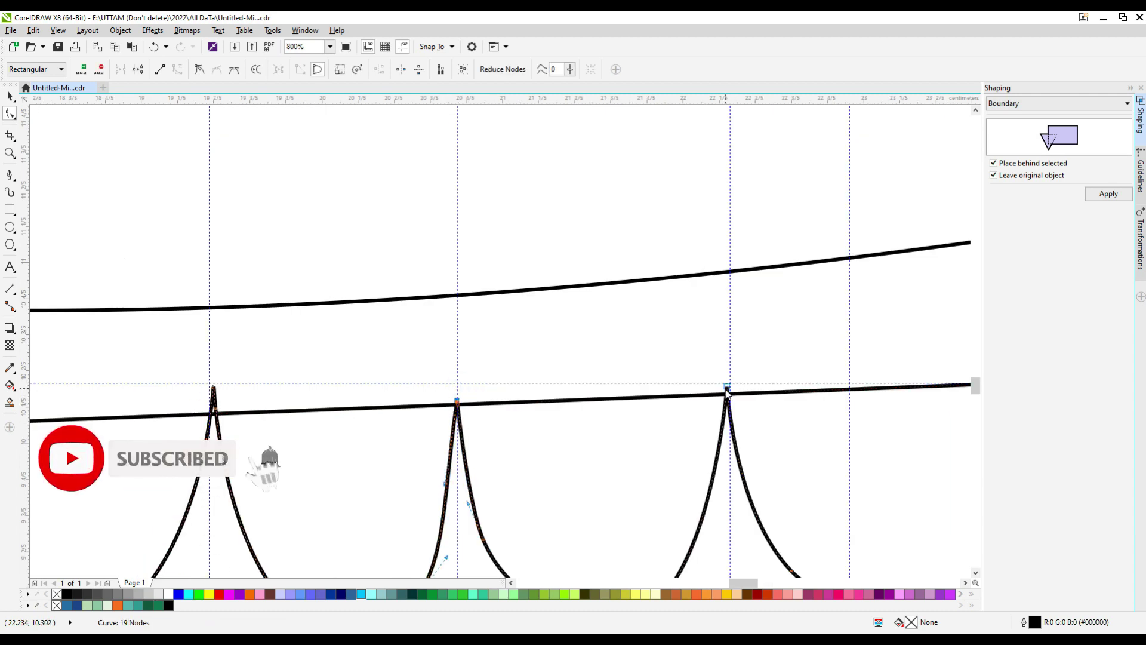
left_click_drag(727, 389, 730, 395)
Lower the two left scallop peaks onto the sloping straight line
scroll(785, 418, "down", 1)
scroll(480, 406, "up", 1)
left_click_drag(524, 402, 521, 425)
scroll(597, 424, "down", 1)
left_click_drag(422, 416, 422, 430)
scroll(382, 443, "up", 1)
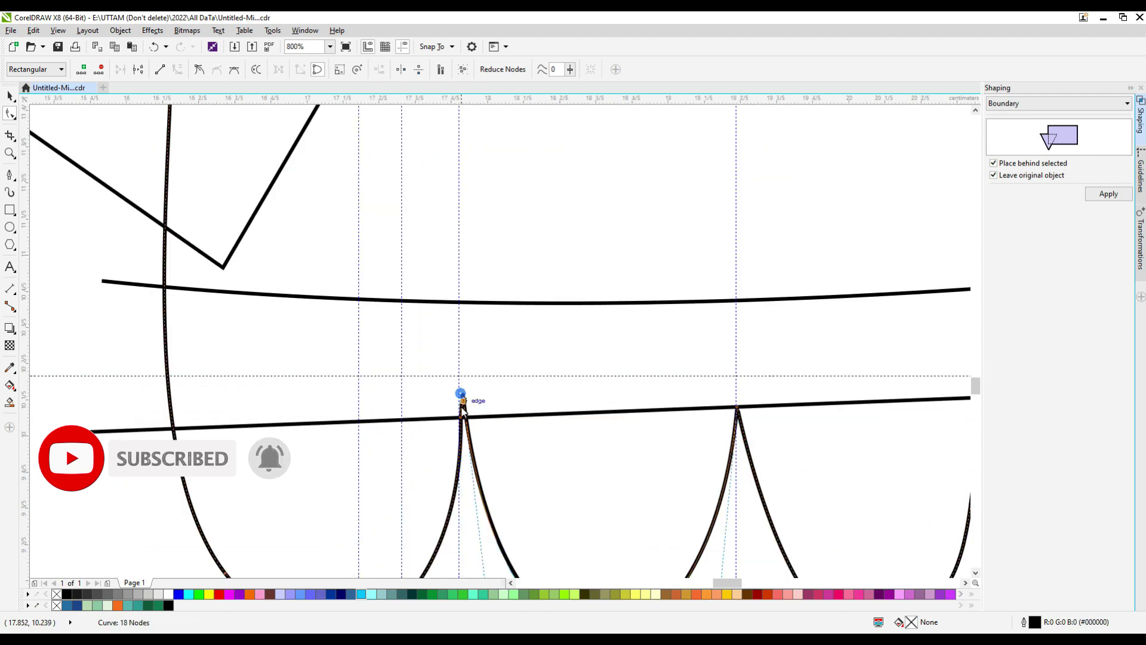
left_click_drag(462, 393, 465, 418)
Try to remove the extra node at the leftmost scallop peak, and undo the removal
scroll(466, 419, "up", 3)
double_click(465, 400)
scroll(455, 440, "down", 3)
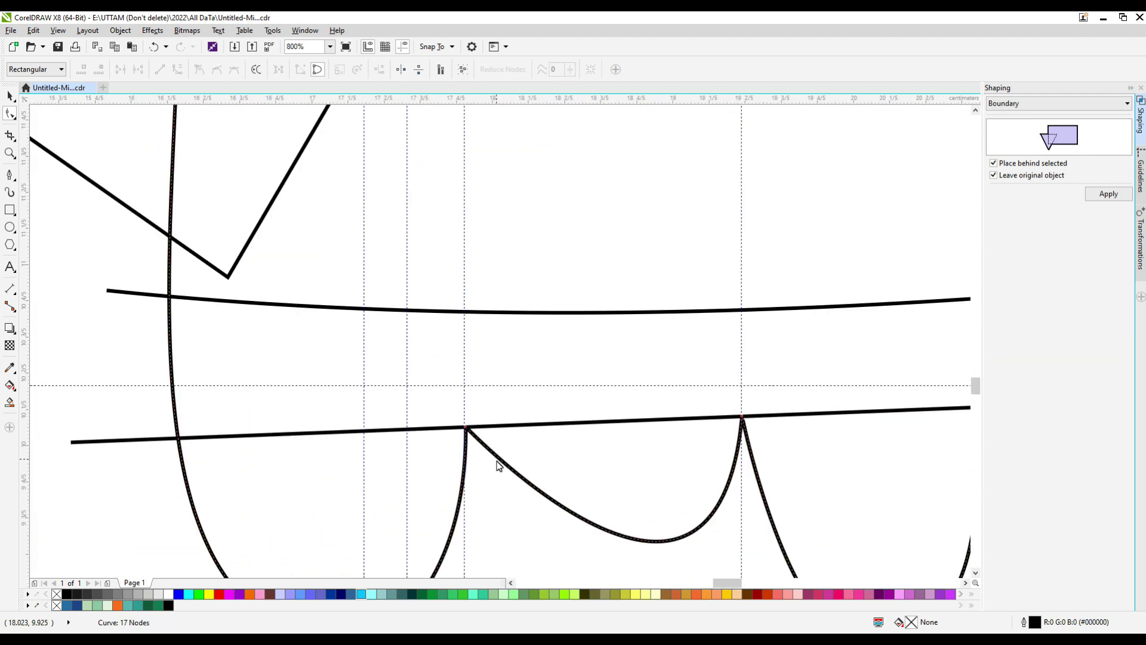
key("ctrl+z")
Round the second scallop from the left by adding a node at its bottom and raising it slightly
left_click(496, 438)
scroll(494, 440, "down", 2)
scroll(496, 476, "up", 2)
mouse_move(497, 476)
left_mouse_down()
mouse_move(492, 455)
mouse_move(504, 459)
left_mouse_up()
double_click(497, 475)
Reshape the middle scallop into an even rounded lobe by adjusting nodes on both sides and deleting its bottom node
double_click(785, 465)
left_click_drag(784, 465, 784, 452)
double_click(855, 415)
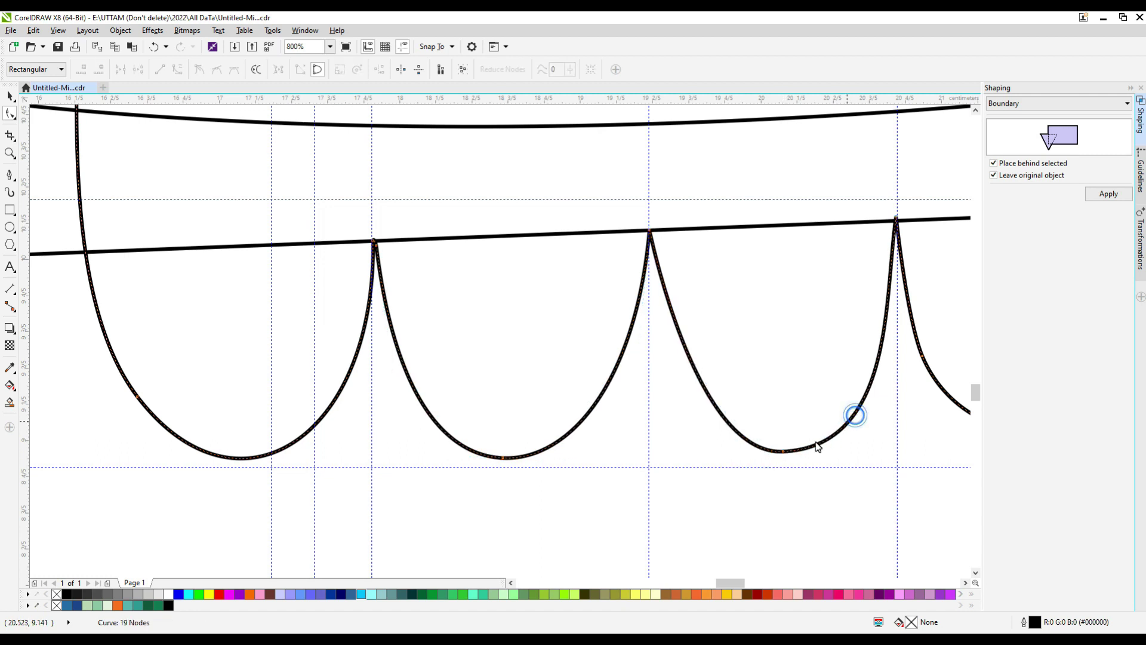
double_click(726, 423)
left_click_drag(727, 423, 720, 425)
double_click(783, 451)
key("ctrl+z")
double_click(848, 422)
left_click_drag(848, 422, 851, 429)
left_click(783, 452)
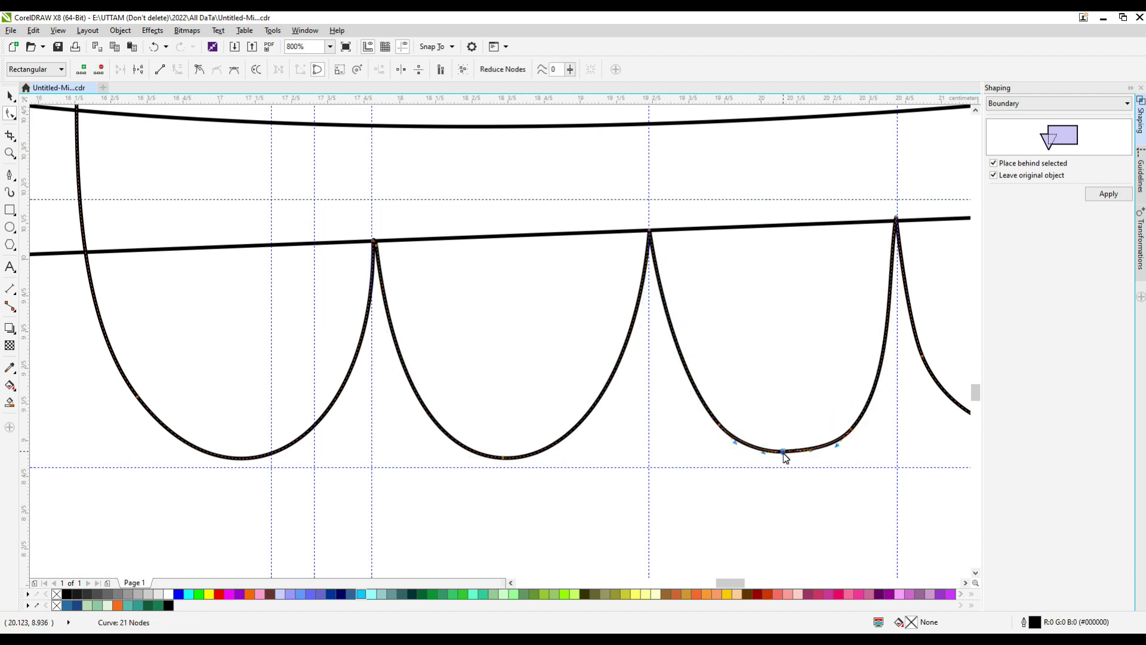
key("Delete")
Adjust the fourth scallop's bottom node and smooth the lower-right corner of the last scallop
scroll(486, 450, "down", 2)
scroll(696, 460, "up", 2)
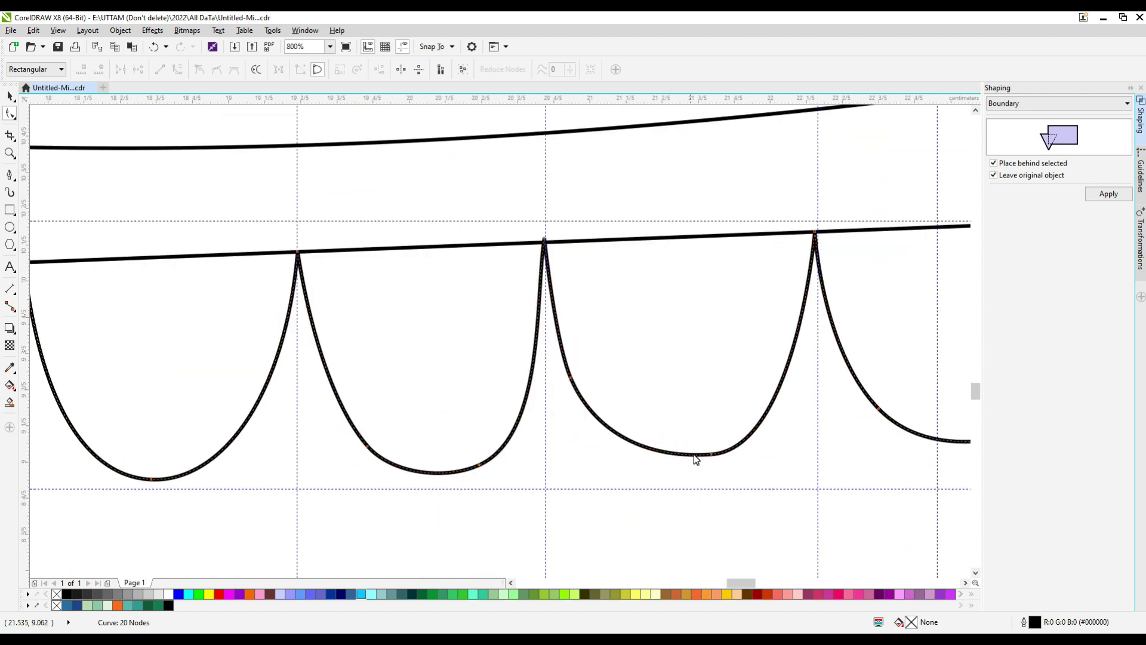
left_click_drag(710, 456, 718, 460)
scroll(718, 461, "down", 2)
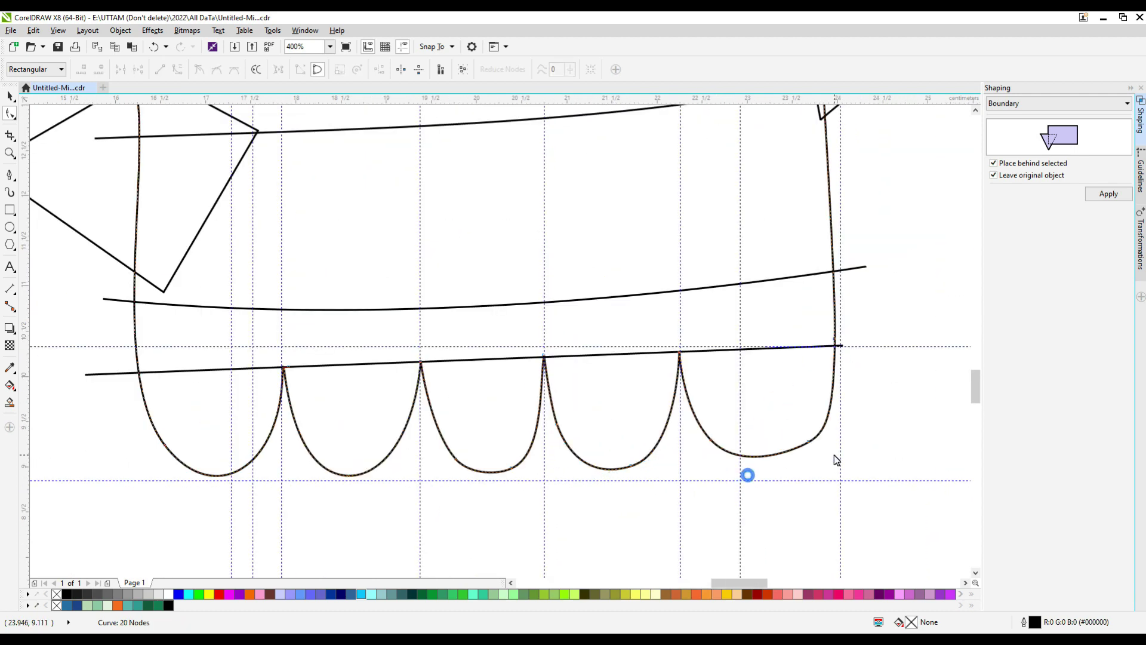
double_click(808, 442)
scroll(785, 452, "down", 1)
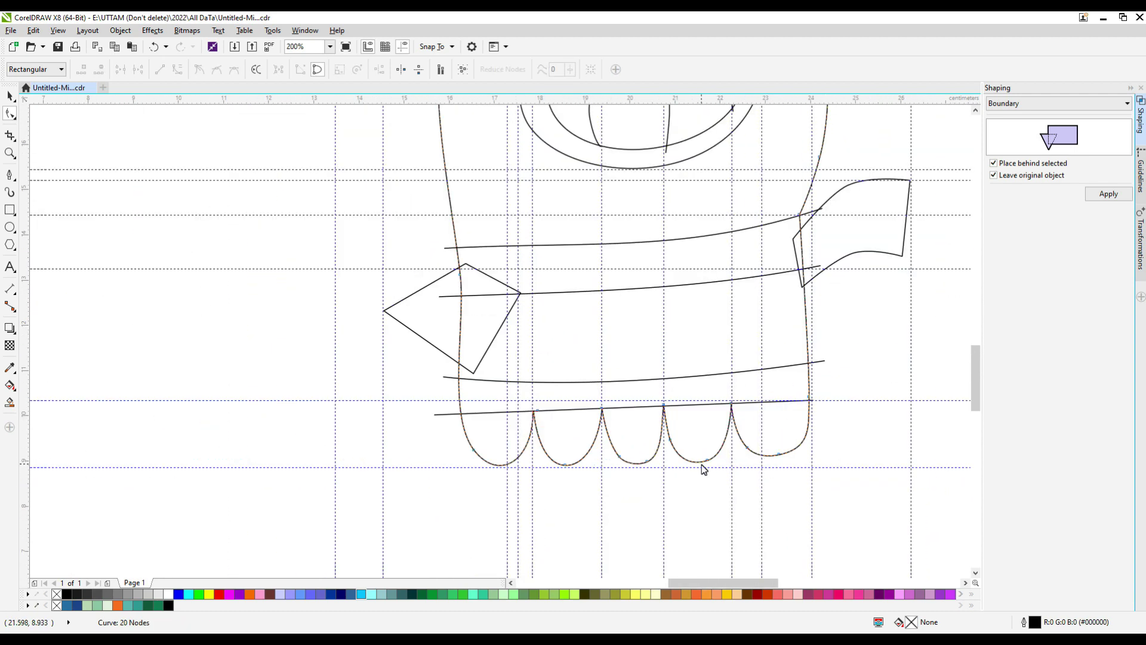
scroll(808, 434, "up", 1)
left_click_drag(805, 437, 804, 431)
scroll(703, 463, "down", 2)
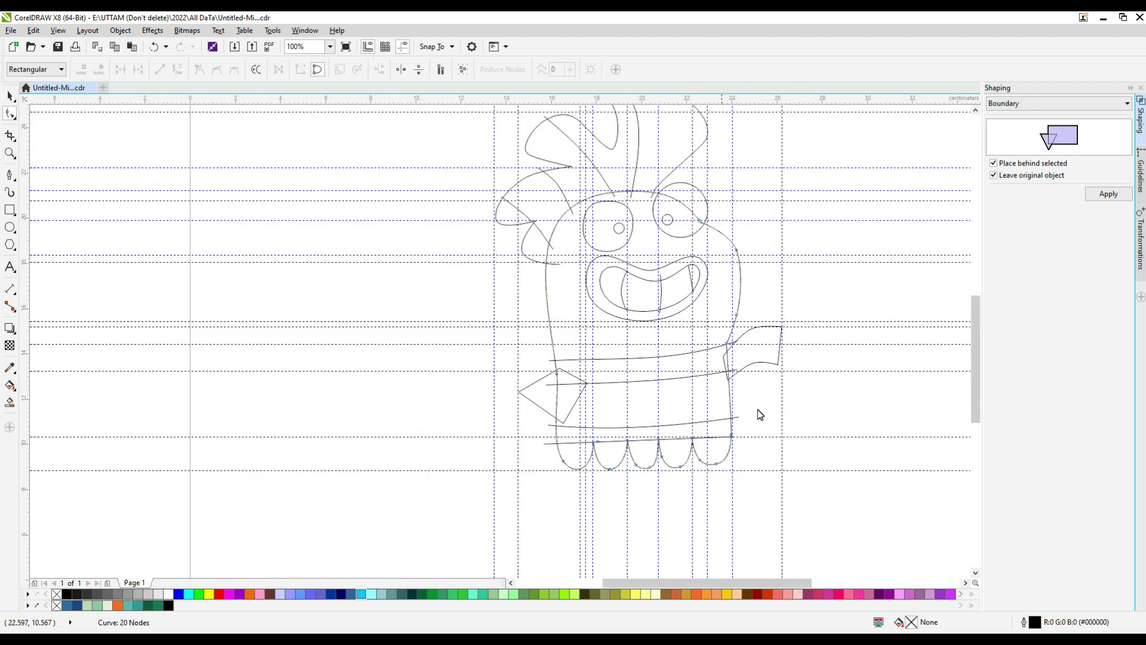
Bend the upper edge of the right arm shape slightly outward near its inner end
scroll(755, 337, "up", 2)
left_click(680, 363)
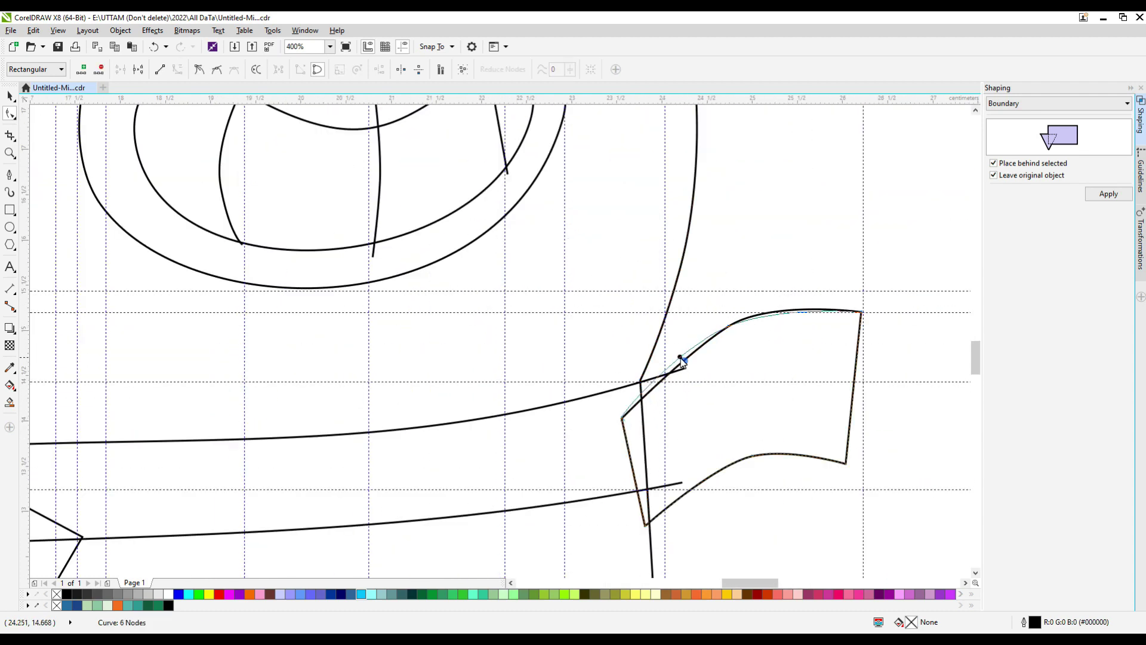
scroll(739, 410, "down", 2)
scroll(600, 307, "up", 2)
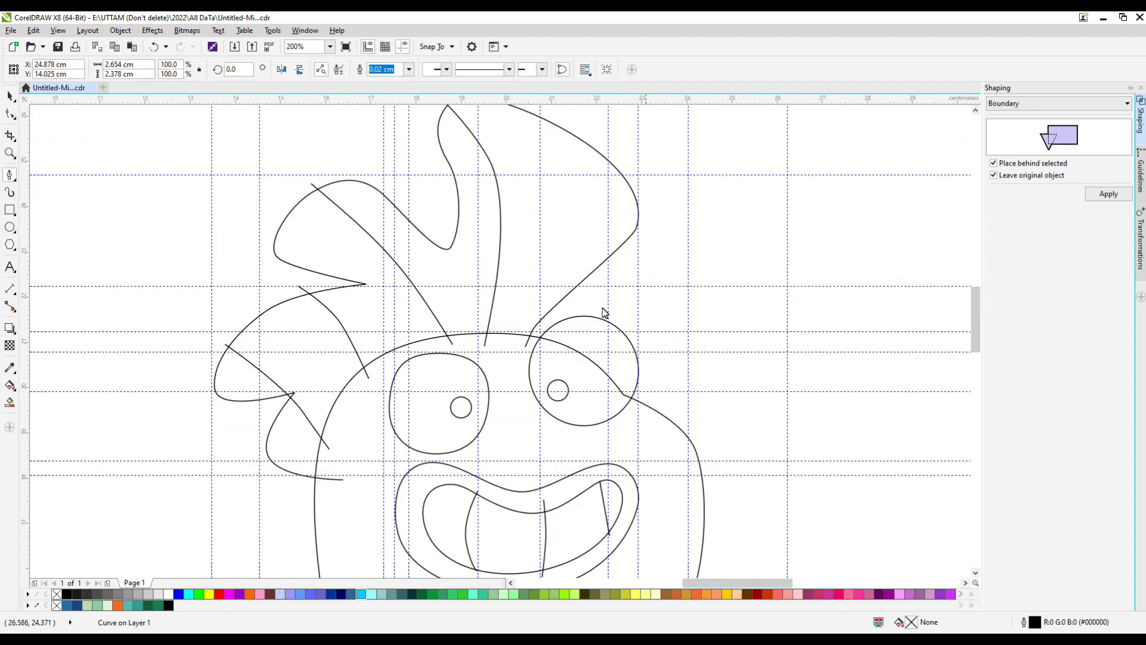
Draw a short arched eyebrow above the right eye, about 0.94 cm wide and 0.35 cm tall
left_click(566, 280)
left_click_drag(632, 281, 657, 312)
double_click(656, 311)
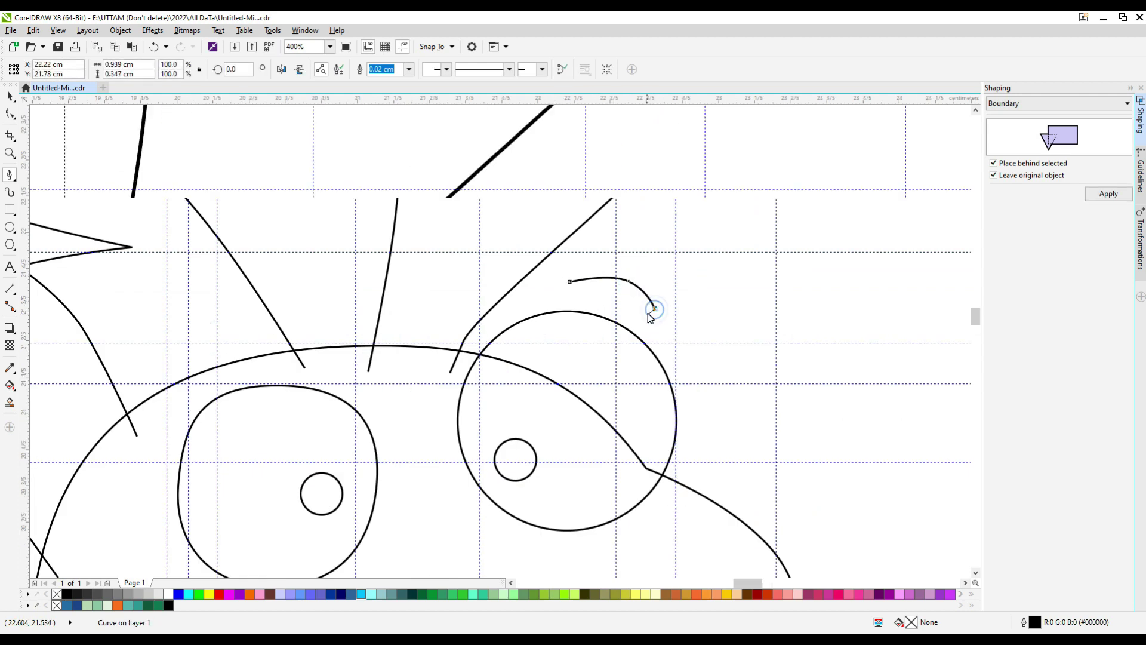
scroll(645, 311, "up", 1)
scroll(621, 272, "down", 1)
scroll(453, 317, "down", 1)
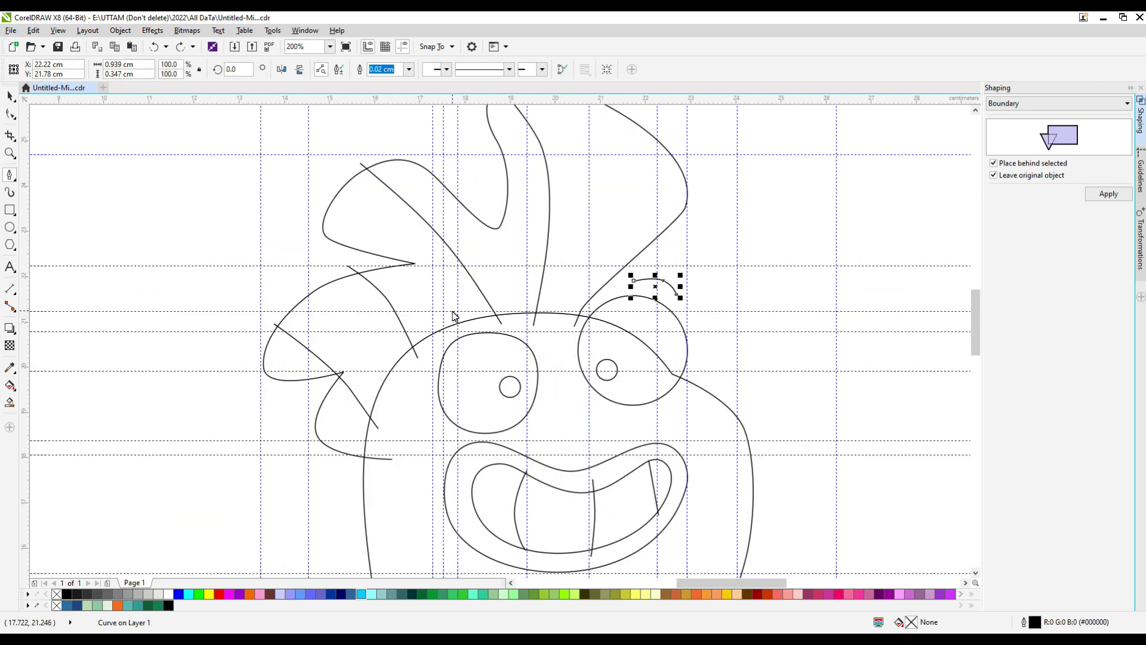
scroll(443, 317, "up", 2)
left_click(434, 318)
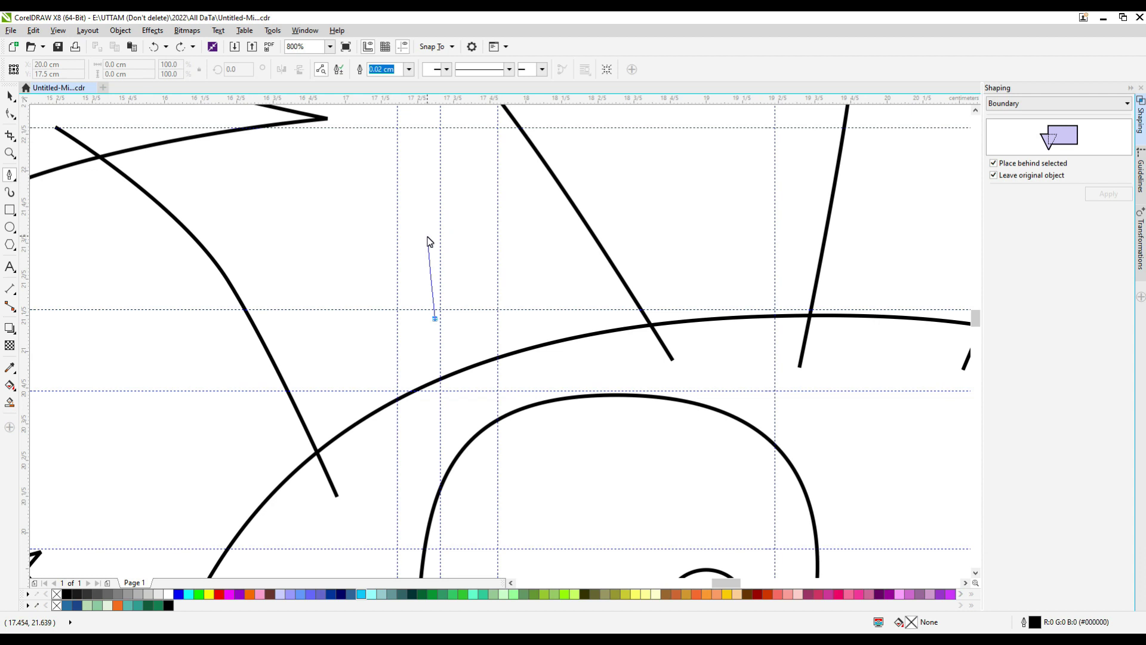
scroll(430, 241, "down", 1)
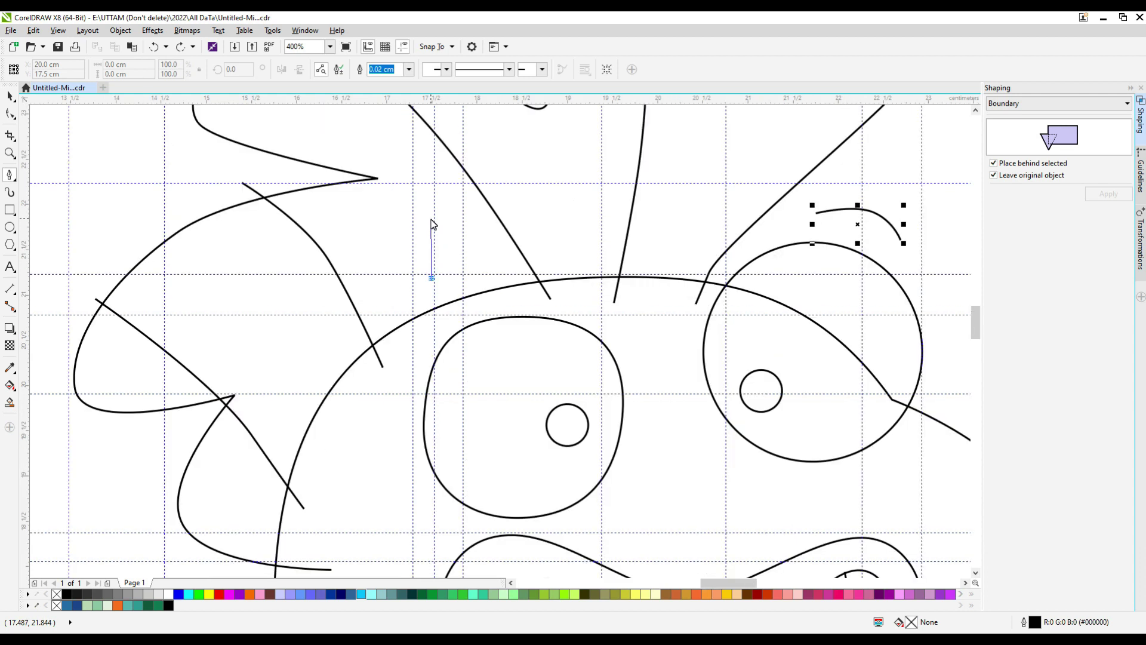
left_click(425, 208)
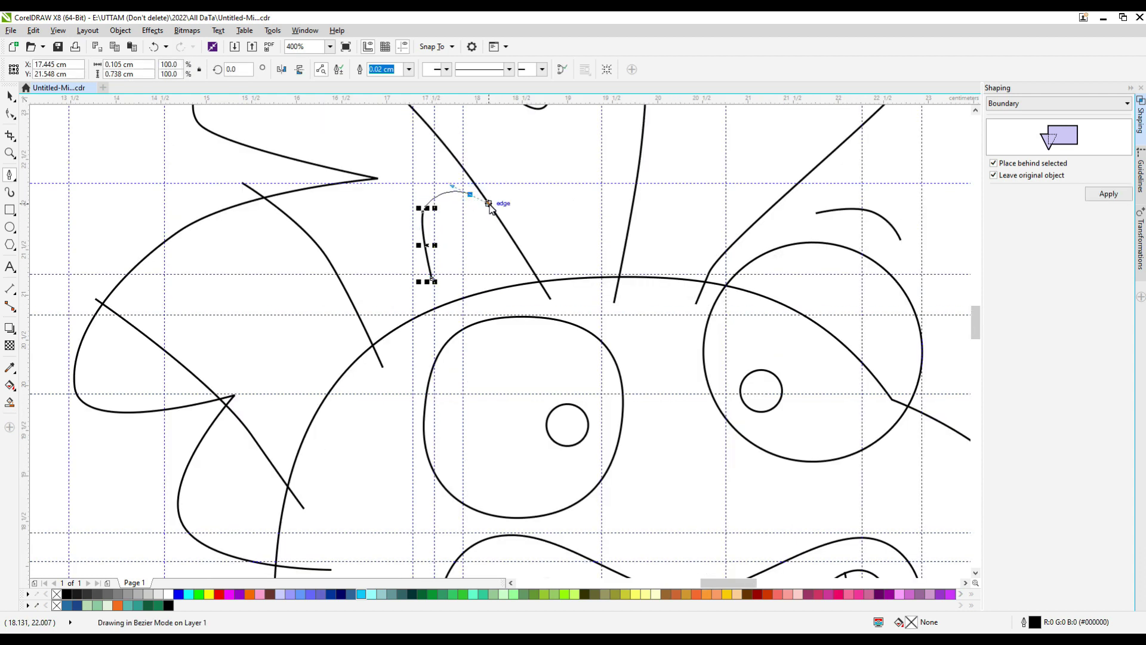
key("ctrl+z")
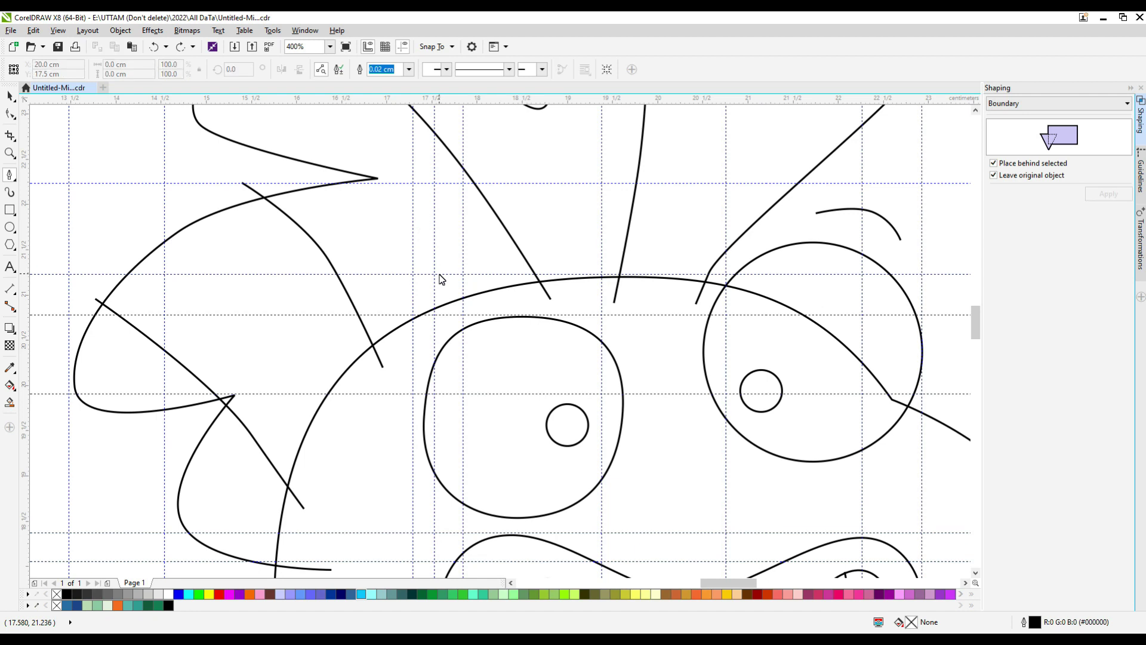
Draw an arched eyebrow above the left eye, about 1.19 cm wide and 0.88 cm tall, and smooth its top
left_click(440, 216)
left_click_drag(512, 210, 528, 233)
left_click(539, 243)
left_click(10, 114)
double_click(512, 210)
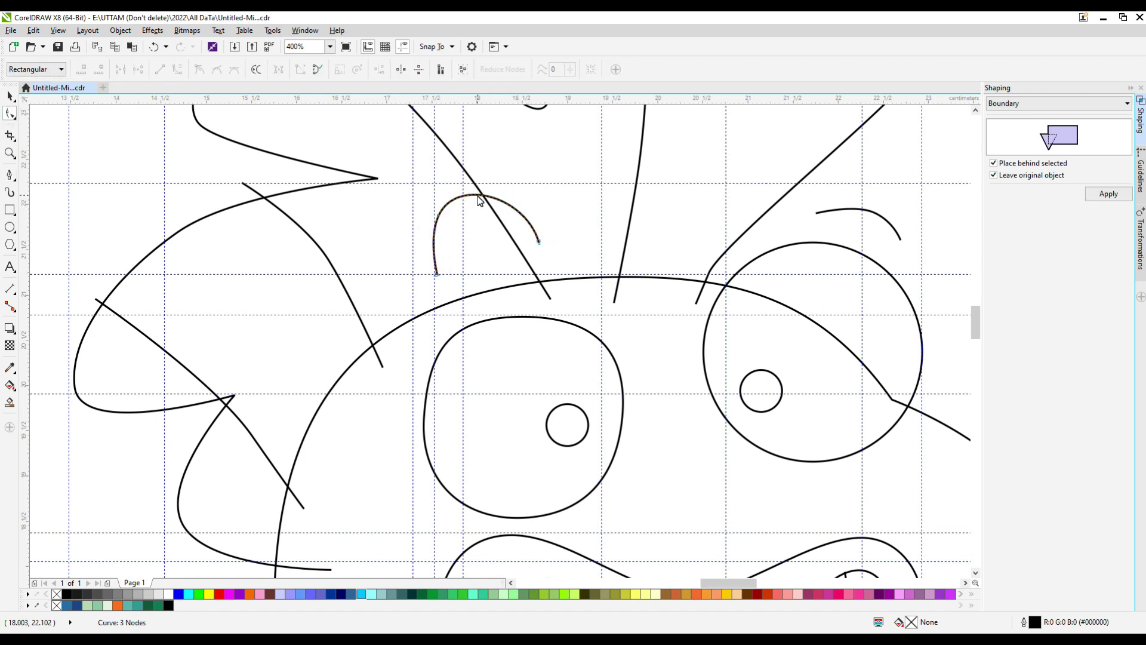
left_click_drag(478, 195, 482, 195)
scroll(537, 229, "up", 1)
scroll(430, 245, "down", 5)
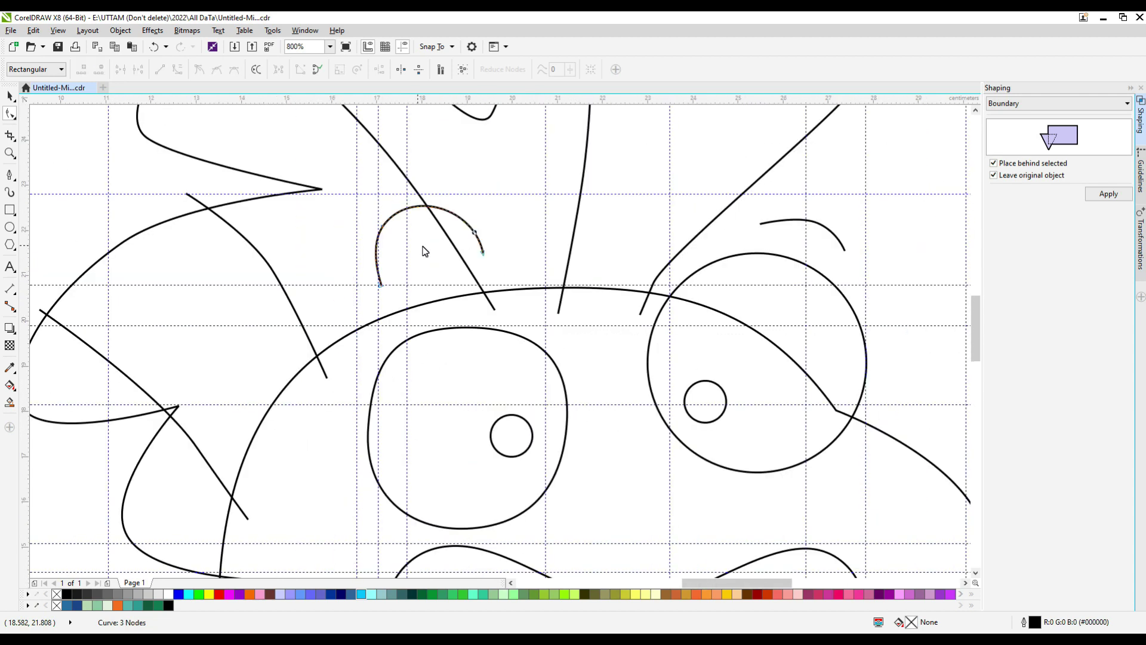
left_click(10, 175)
scroll(453, 288, "up", 2)
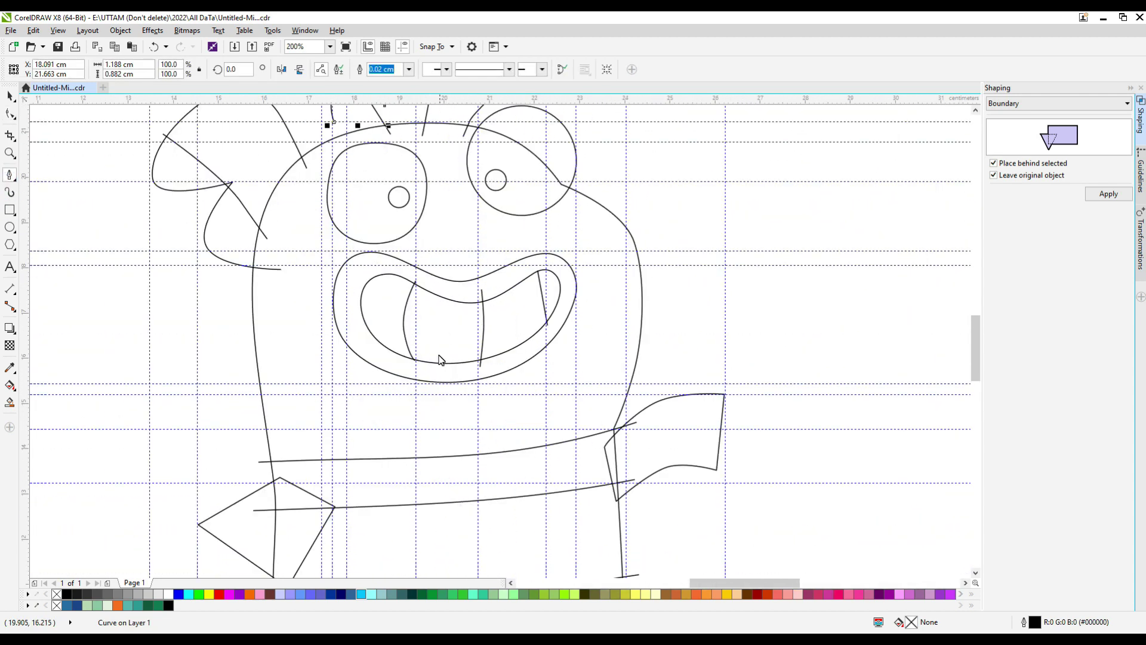
left_click(436, 470)
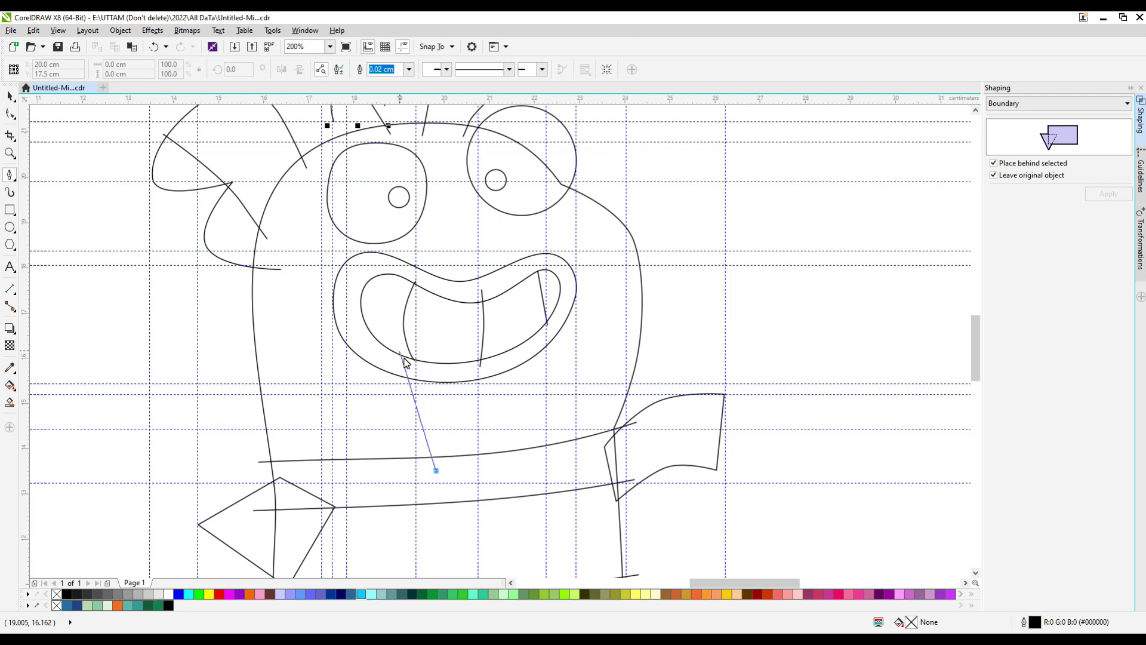
key("Escape")
left_click(403, 385)
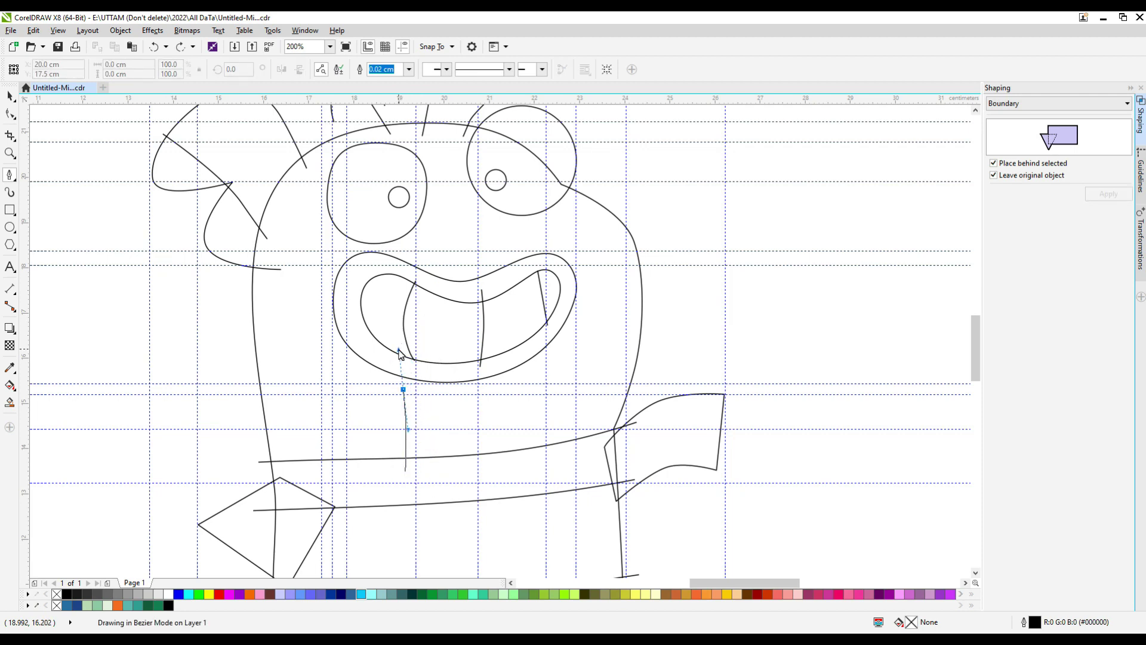
left_click(397, 227)
key("ctrl+z")
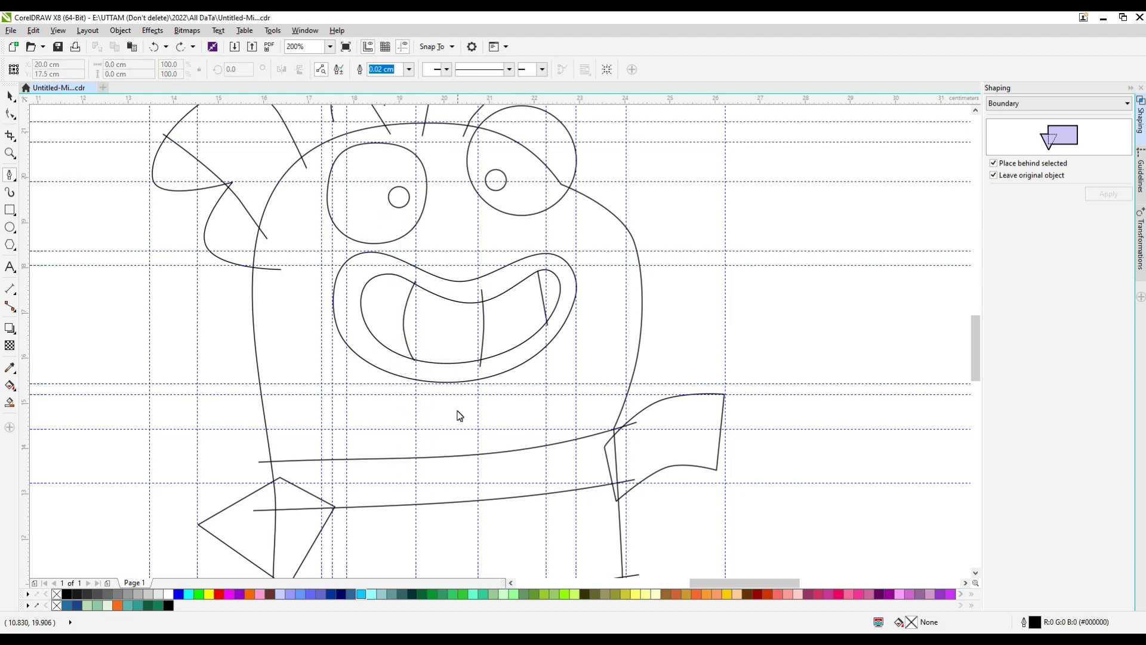
Draw a small open three-lobed curve just below the mouth, about 0.79 cm wide and 0.51 cm tall
scroll(459, 416, "up", 1)
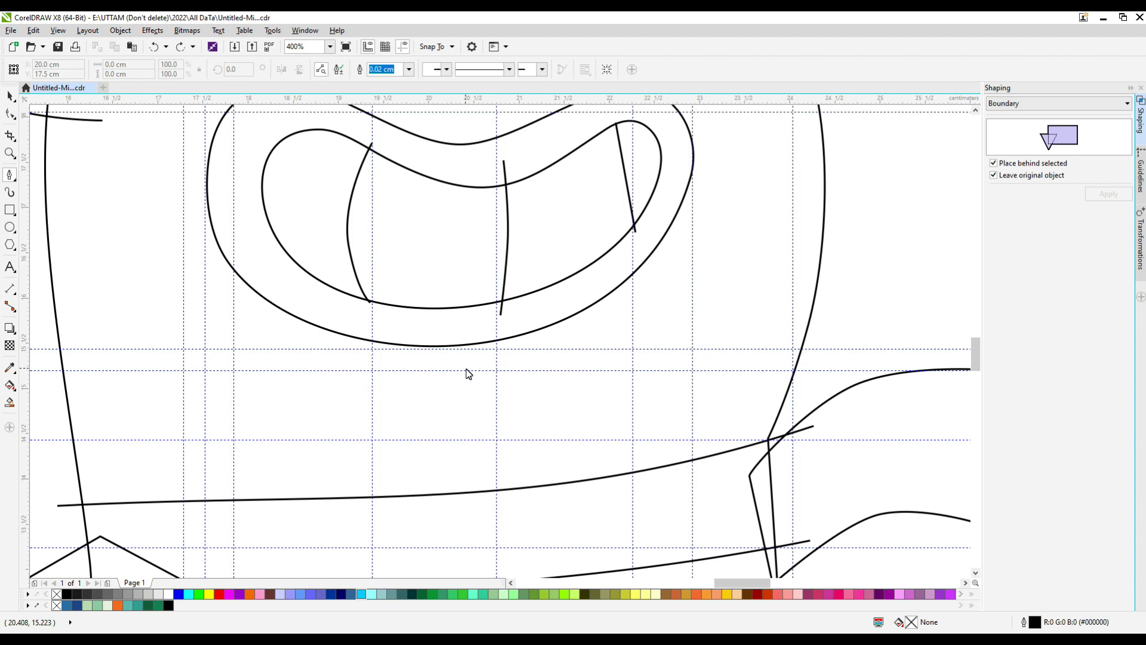
scroll(460, 394, "up", 1)
left_click(475, 338)
mouse_move(457, 394)
left_mouse_down()
mouse_move(458, 418)
mouse_move(503, 401)
mouse_move(520, 431)
left_mouse_up()
left_click(508, 397)
left_click_drag(534, 425, 602, 388)
left_click(543, 398)
left_click(593, 358)
Round the right lobe of the small chin curve by removing the extra nodes along its outer side
key("F10")
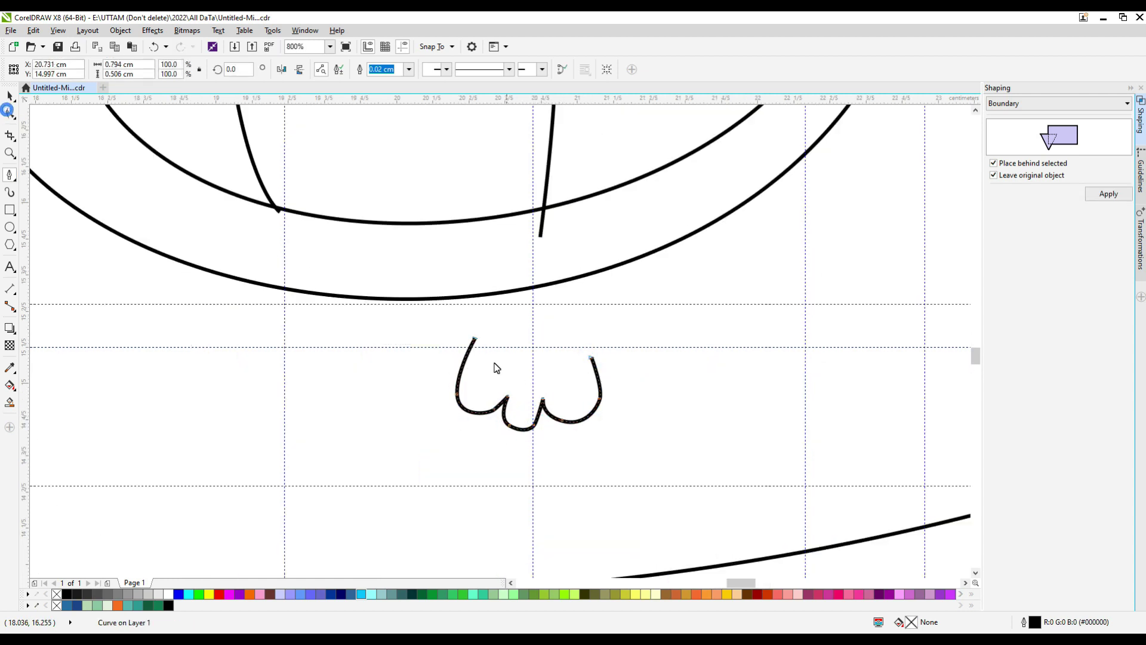
double_click(600, 397)
double_click(597, 379)
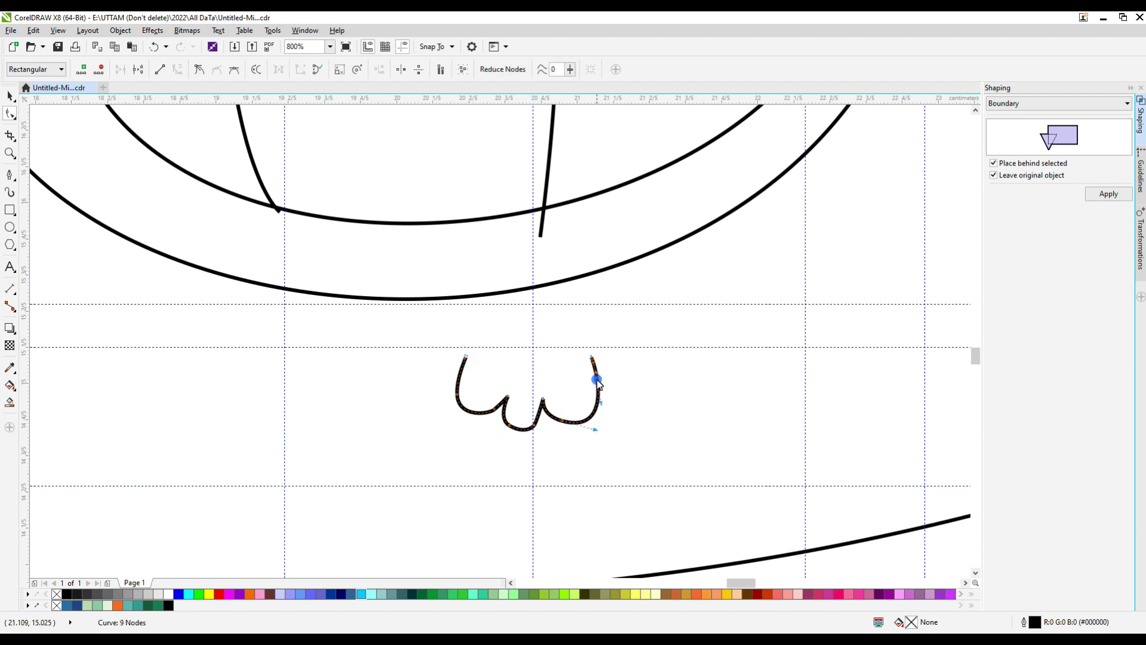
double_click(591, 358)
scroll(502, 400, "up", 2)
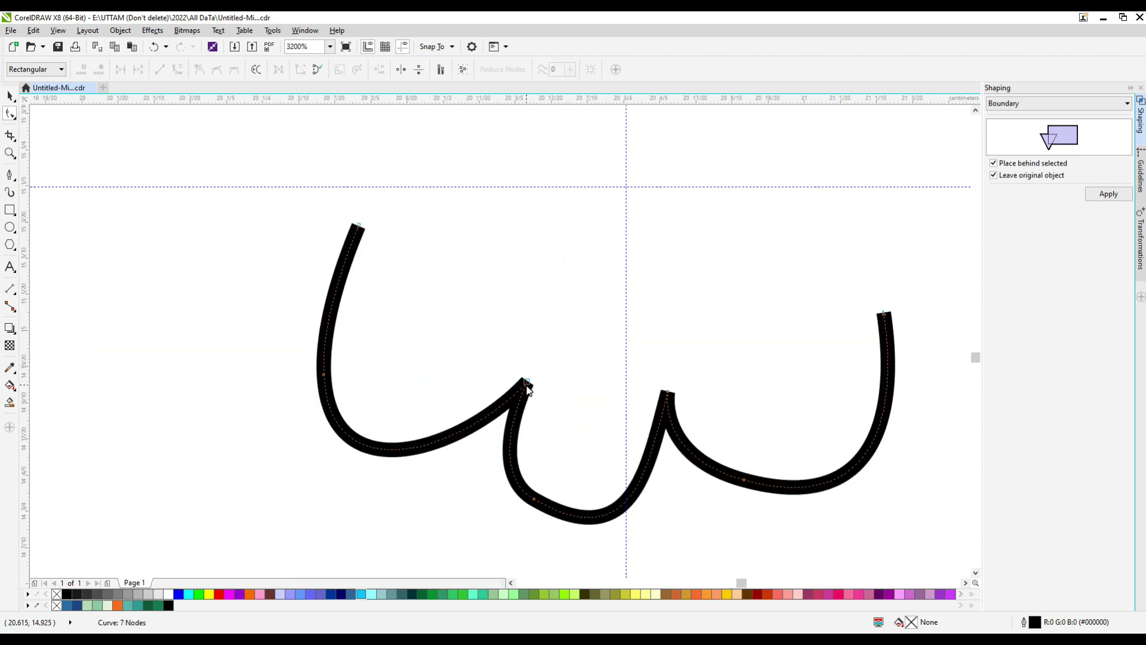
Shift the chin curve's left cusp outward and round its middle and right lobes
left_click_drag(524, 386, 487, 372)
double_click(534, 505)
double_click(480, 378)
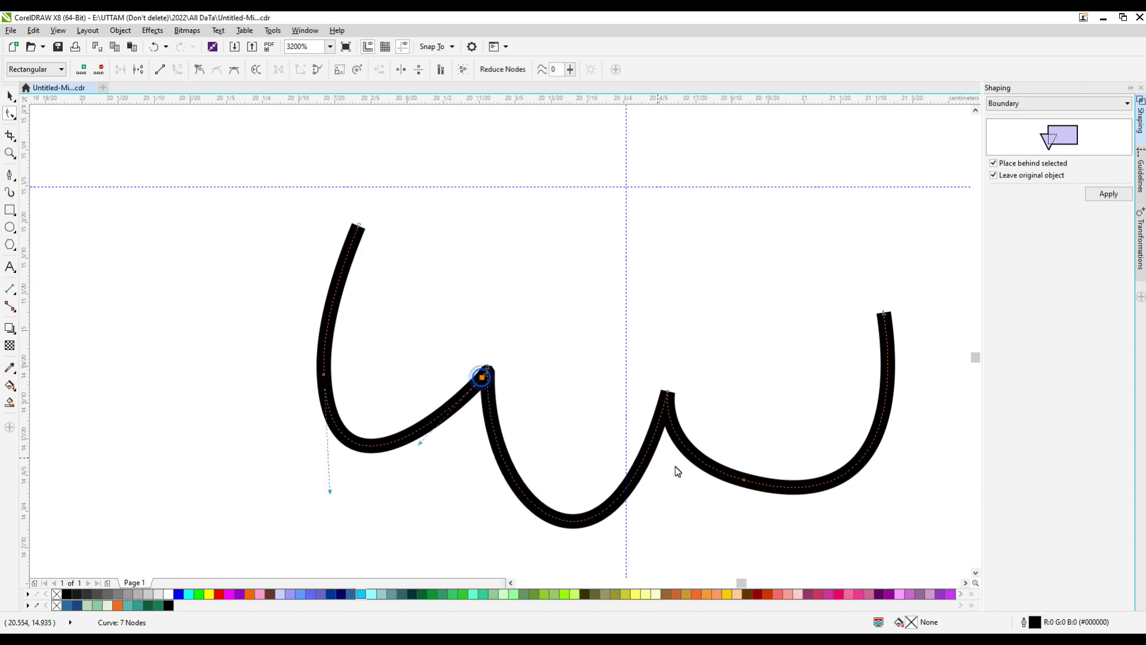
left_click_drag(744, 480, 744, 492)
scroll(626, 420, "down", 1)
double_click(600, 470)
left_click_drag(600, 470, 603, 465)
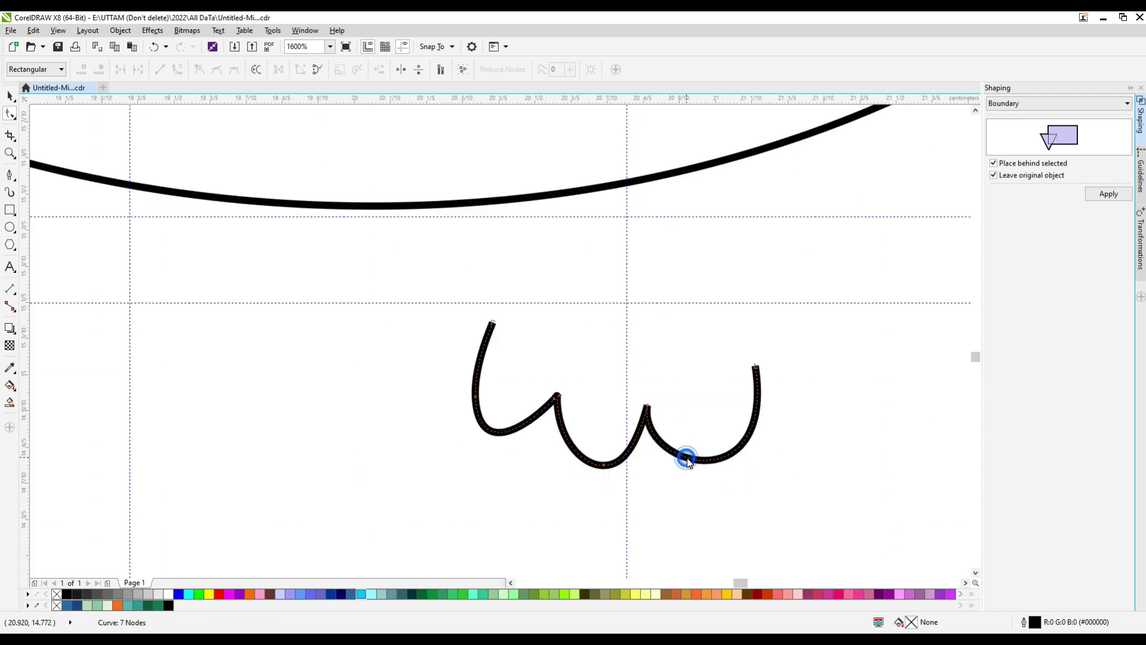
Move the three-lobed chin curve up closer to the mouth
scroll(686, 460, "down", 2)
key("space")
scroll(662, 437, "up", 1)
left_click_drag(662, 438, 664, 403)
Shorten the raised left end of the chin curve and clean up the nodes on its left lobe
left_click(8, 113)
scroll(599, 363, "up", 1)
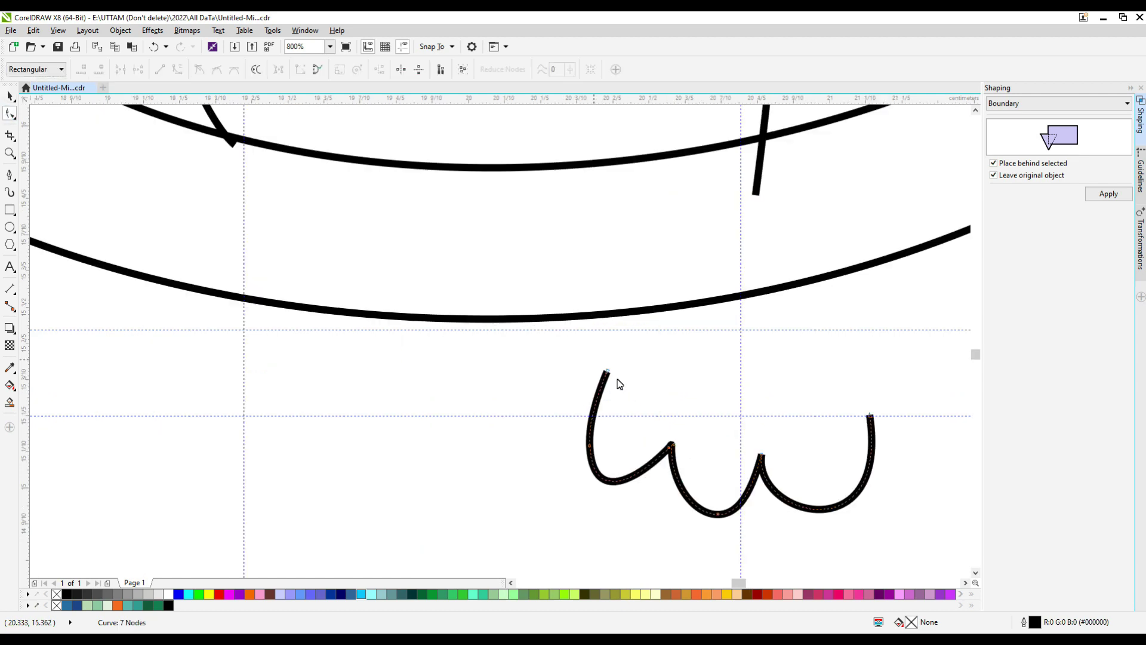
left_click_drag(606, 371, 606, 402)
double_click(596, 416)
key("Delete")
scroll(599, 421, "down", 4)
Draw two slanting straight lines across the left diamond-shaped arm, the second about 1.6 cm wide and 2.1 cm tall
left_click(7, 173)
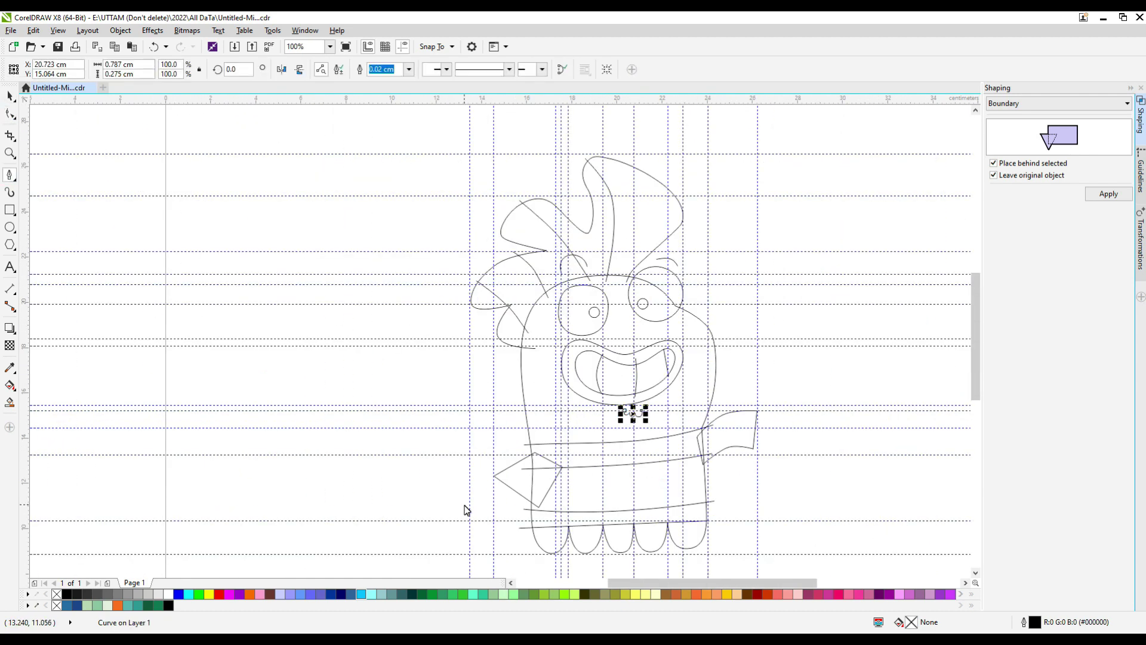
scroll(466, 509, "up", 1)
mouse_move(499, 500)
left_mouse_down()
mouse_move(580, 421)
mouse_move(525, 536)
mouse_move(526, 523)
left_mouse_up()
scroll(528, 424, "down", 1)
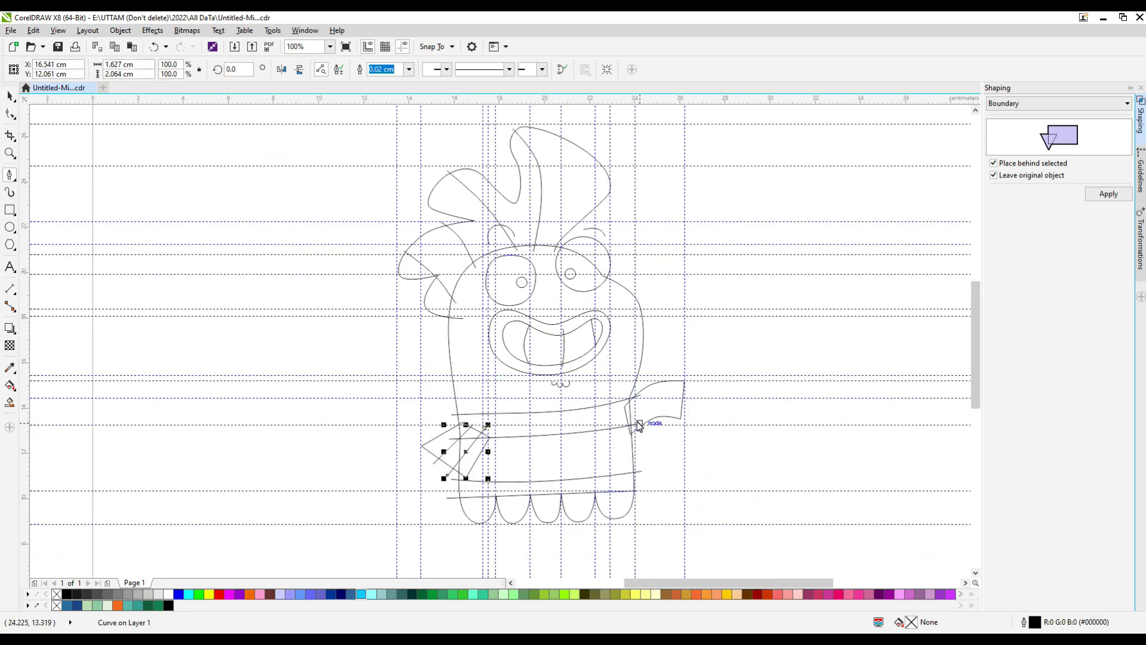
Draw two curved lines lengthwise across the right arm, about 2.9 cm and 3 cm wide
scroll(638, 425, "up", 1)
left_click_drag(622, 417, 688, 391)
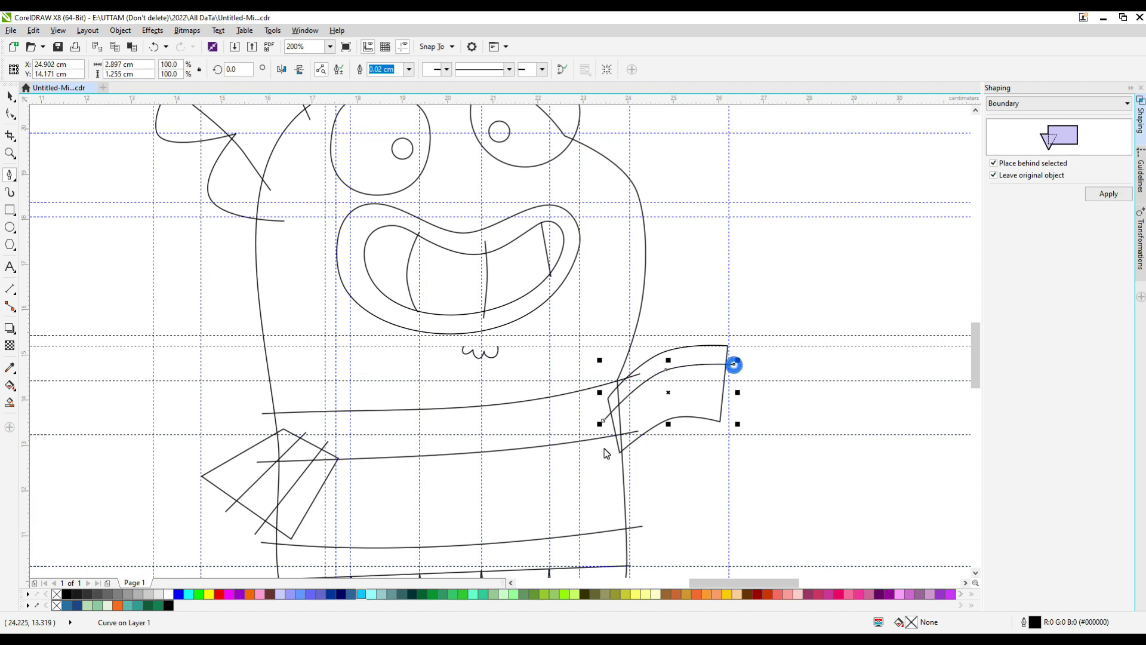
left_click_drag(599, 450, 737, 399)
scroll(529, 399, "down", 2)
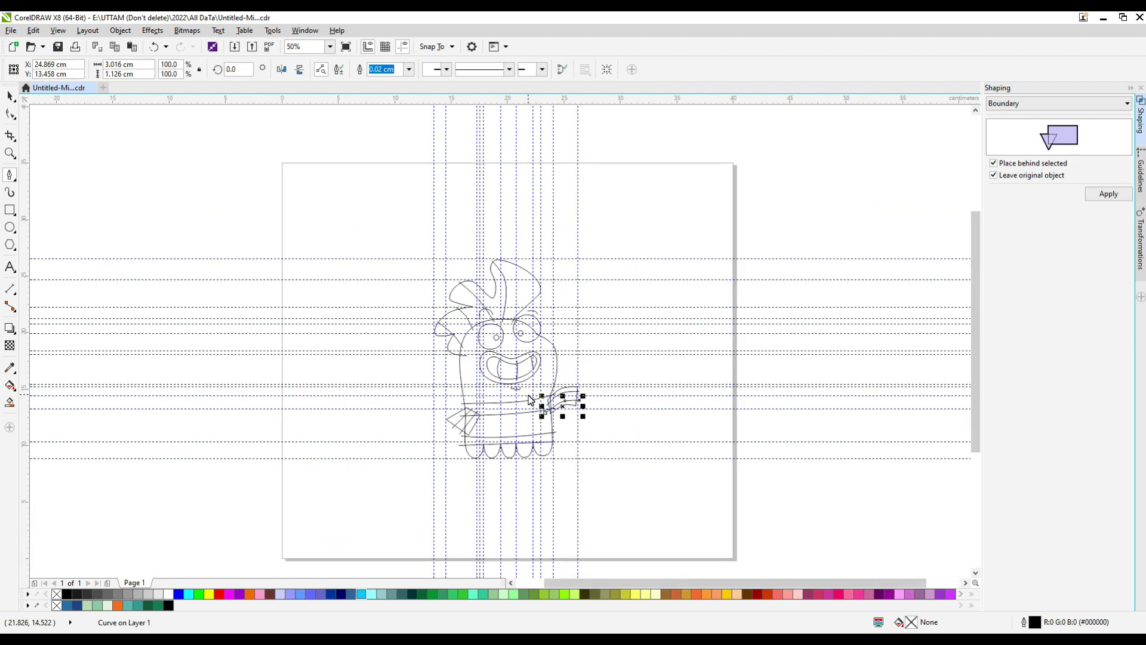
Draw two upright ellipses on the body's left edge, the smaller upper one about 0.5 cm wide and 1 cm tall
left_click(10, 227)
scroll(459, 368, "up", 2)
left_click_drag(435, 330, 501, 427)
left_click_drag(479, 269, 504, 314)
scroll(496, 280, "up", 1)
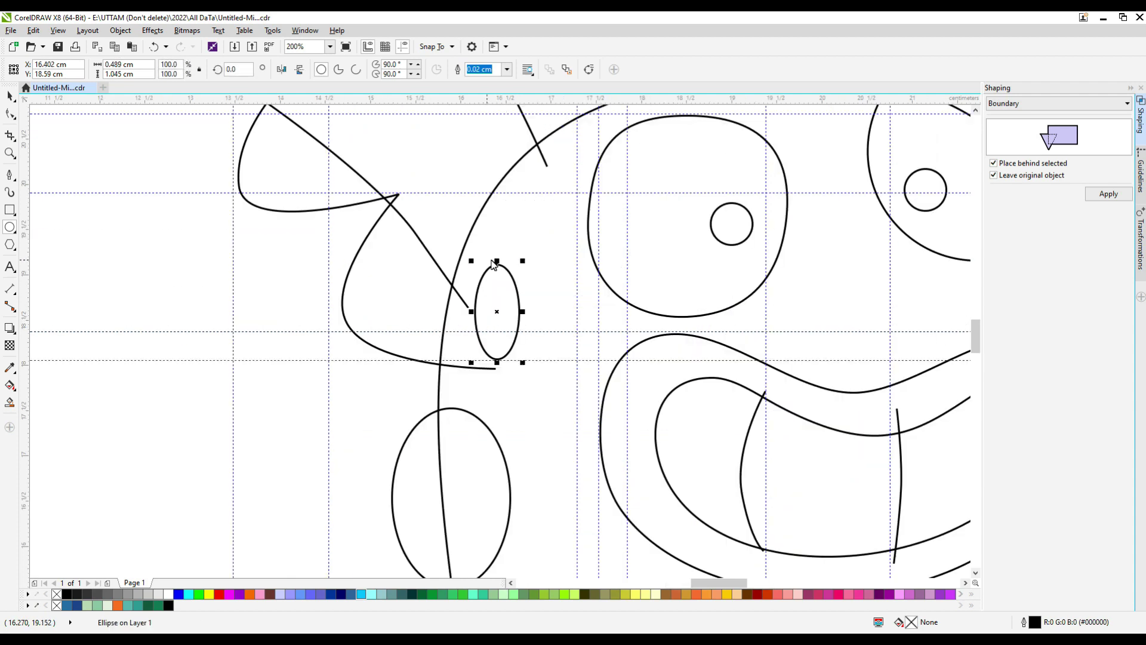
Resize the small ellipse to about 0.56 by 0.92 cm, move it to the head's edge and tilt it to about 355.5°
mouse_move(524, 365)
left_mouse_down()
mouse_move(516, 368)
mouse_move(529, 374)
left_mouse_up()
left_click(10, 96)
left_click_drag(502, 325, 488, 287)
left_click(491, 283)
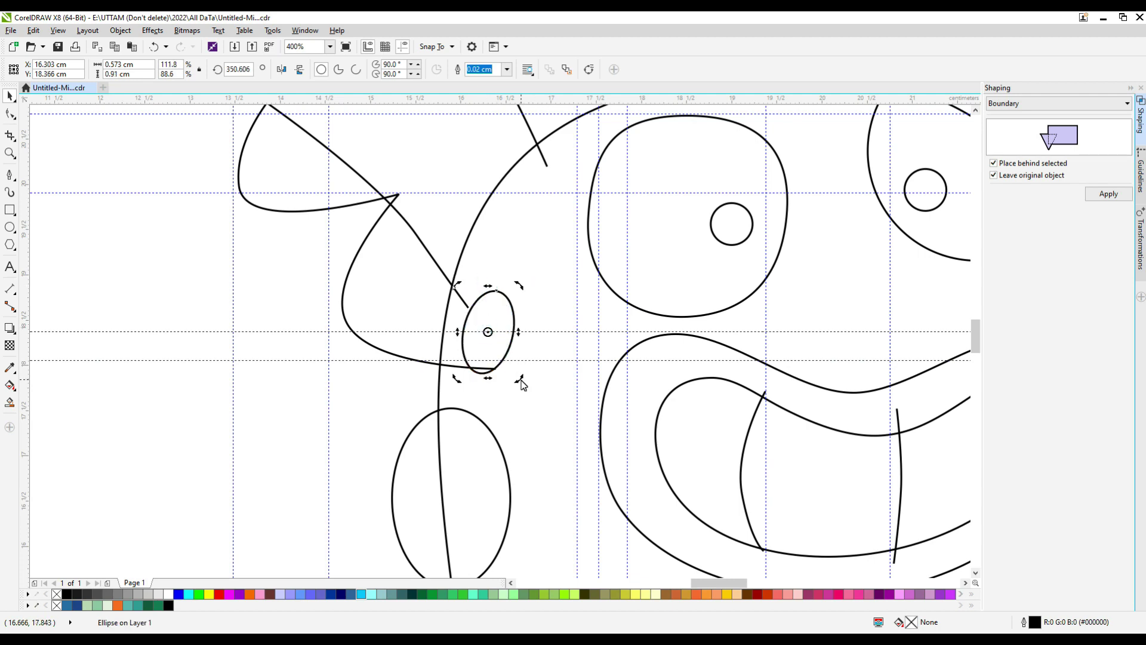
scroll(401, 325, "down", 1)
Smart-fill the part of the large ellipse inside the body with blue-grey C40 M20 Y0 K40 and delete the original ellipse
left_click(10, 401)
left_click(433, 399)
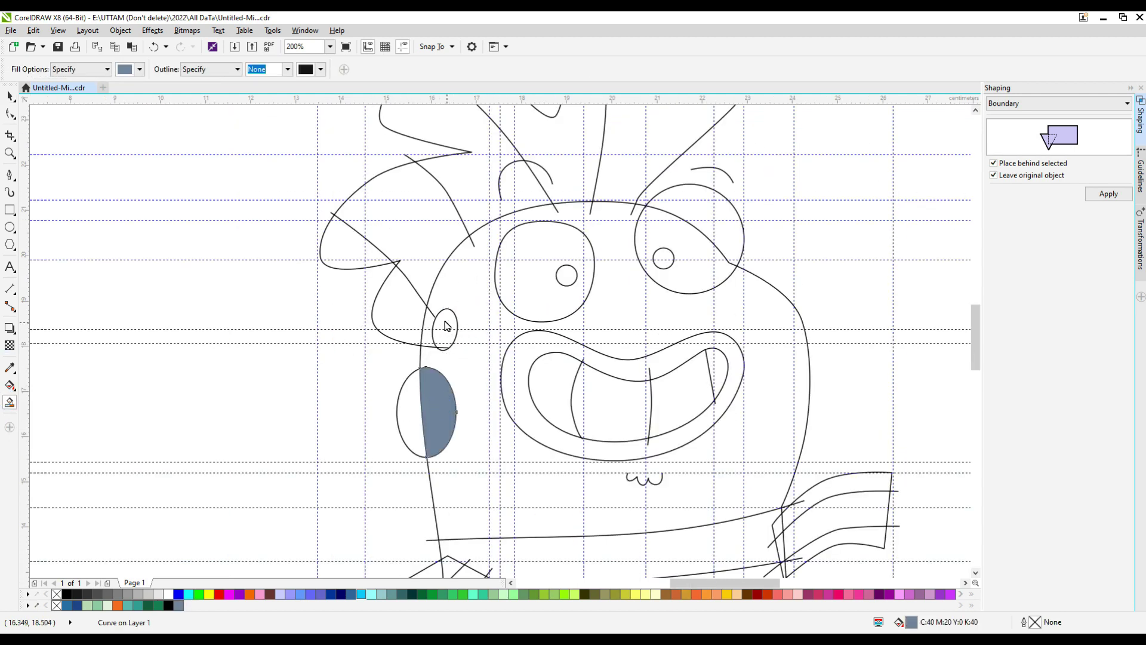
left_click(8, 97)
right_click(406, 378)
left_click(448, 176)
Fill the small ellipse with the same blue-grey and remove its outline
left_click(449, 324)
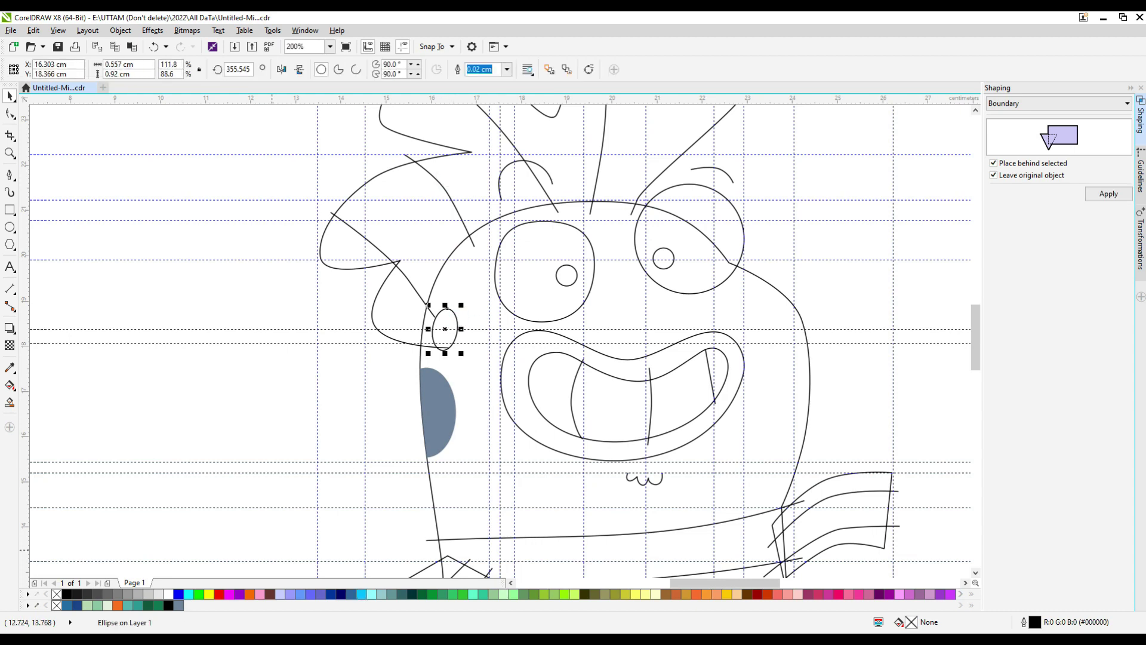
left_click(178, 606)
scroll(382, 293, "down", 1)
left_click(604, 210)
Widen the left eye's outline outward to about 2.38 cm
scroll(523, 274, "down", 1)
scroll(532, 276, "up", 1)
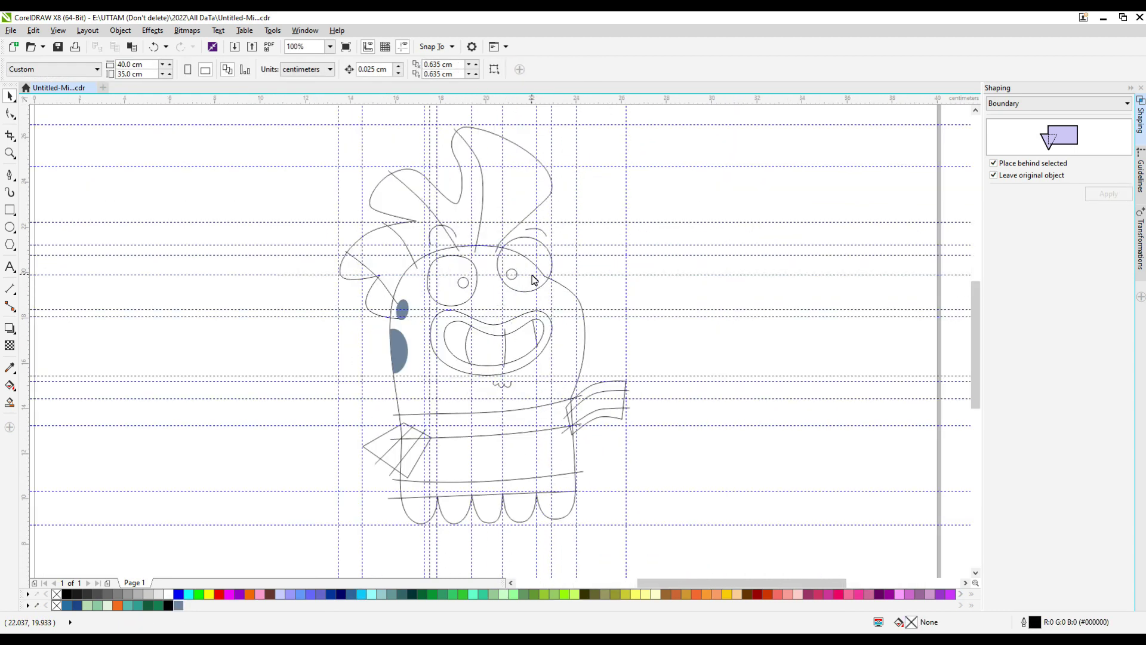
scroll(797, 322, "down", 1)
scroll(693, 289, "up", 1)
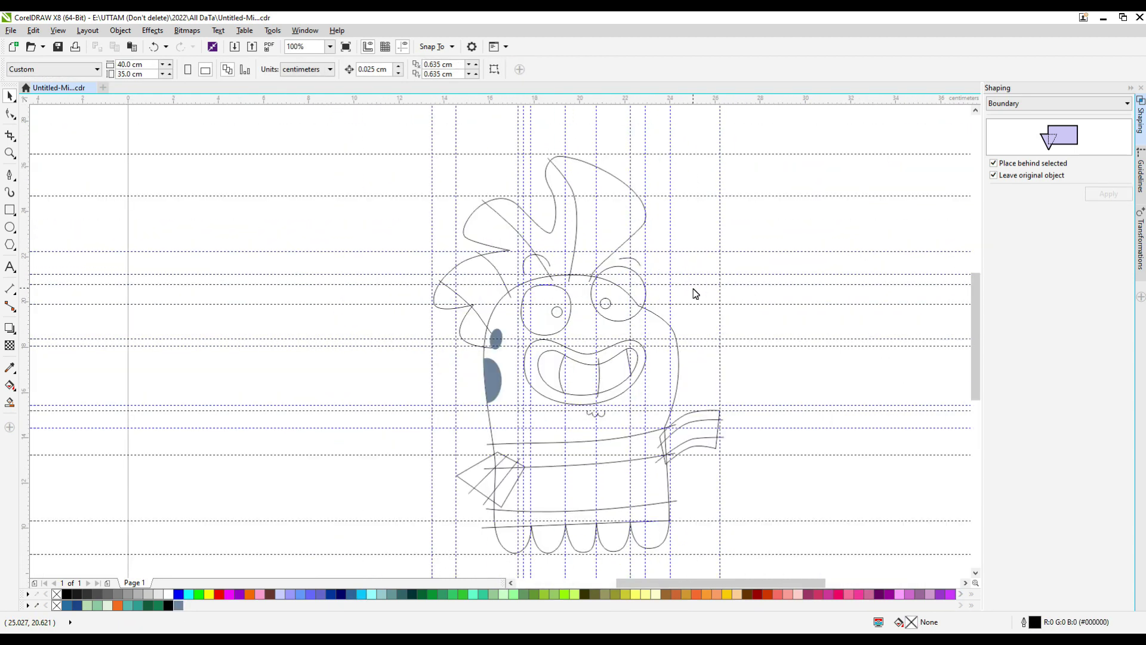
scroll(521, 291, "up", 1)
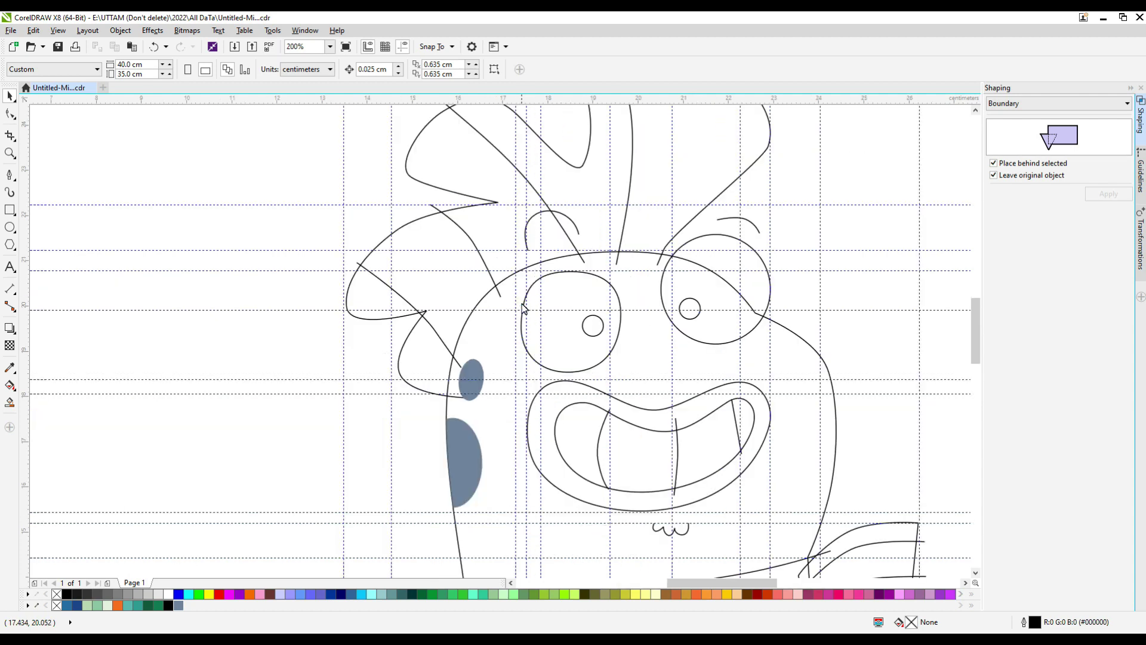
left_click(513, 322)
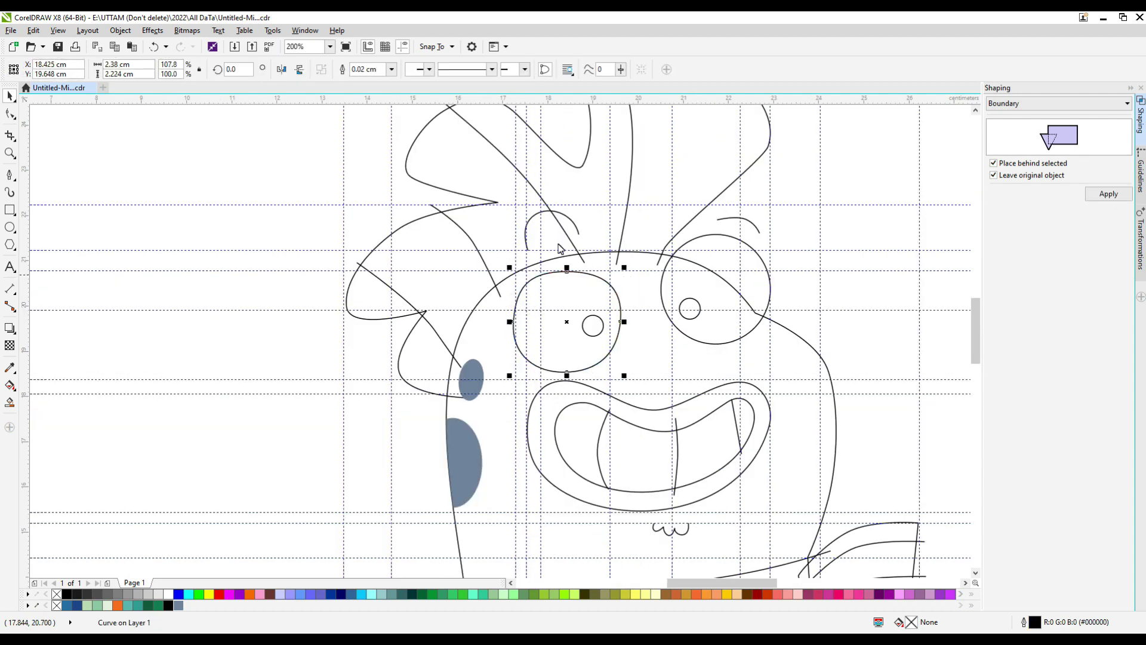
Undo the last node edits on the left eye's outline and shift its upper-left node slightly
left_click(8, 112)
scroll(515, 278, "up", 1)
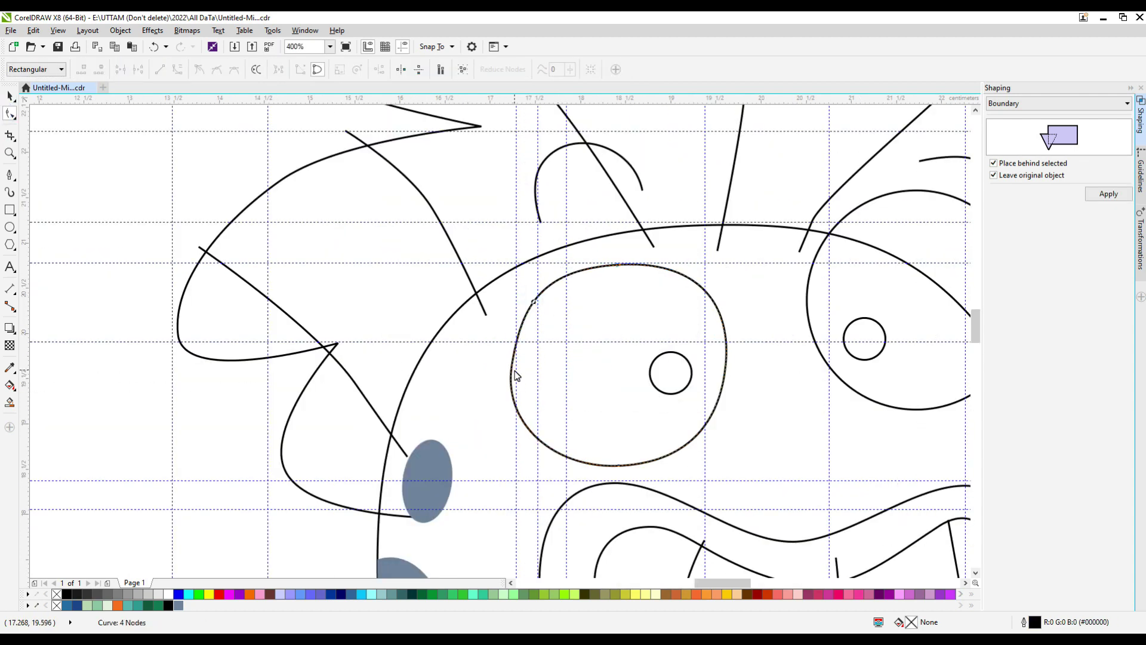
key("ctrl+z")
key("ctrl+z")
scroll(537, 292, "up", 2)
left_click_drag(536, 290, 542, 303)
scroll(529, 329, "down", 2)
scroll(508, 417, "down", 2)
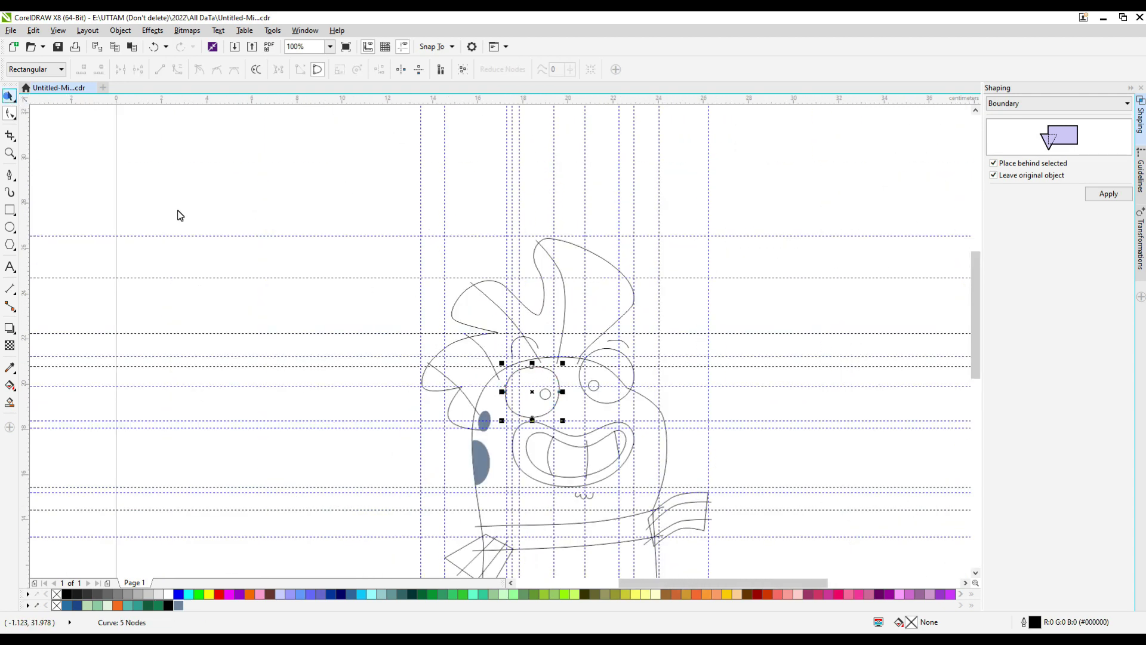
key("space")
left_click(180, 215)
Fill the inner mouth shape with white
scroll(424, 410, "down", 2)
scroll(424, 410, "up", 2)
left_click_drag(972, 360, 972, 349)
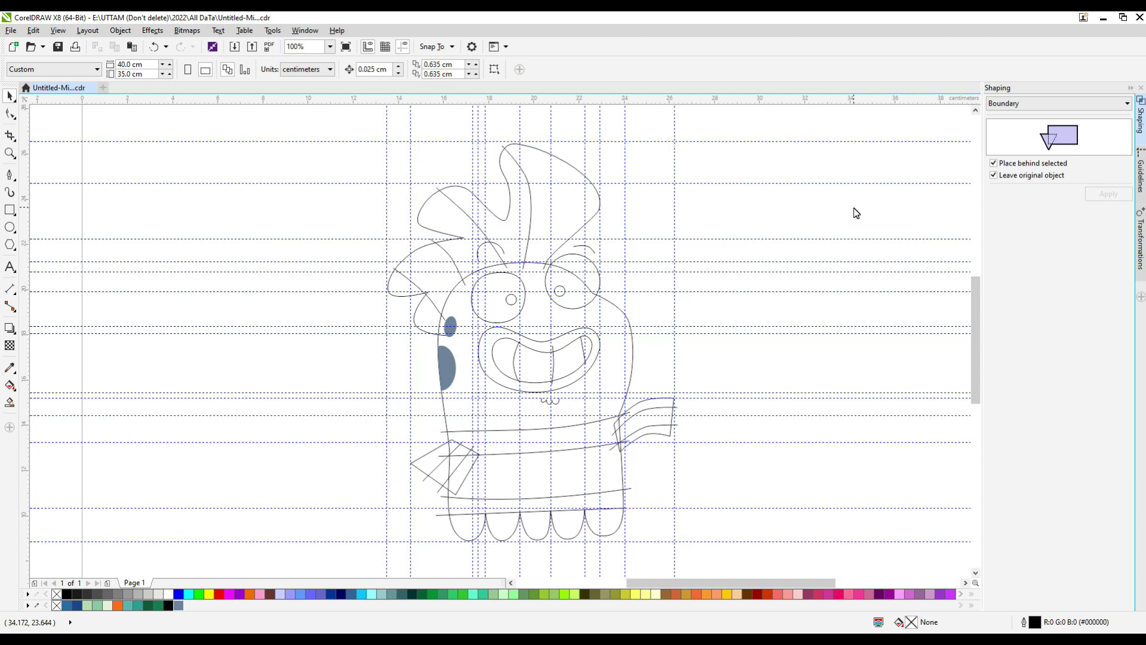
left_click(594, 211)
left_click(530, 342)
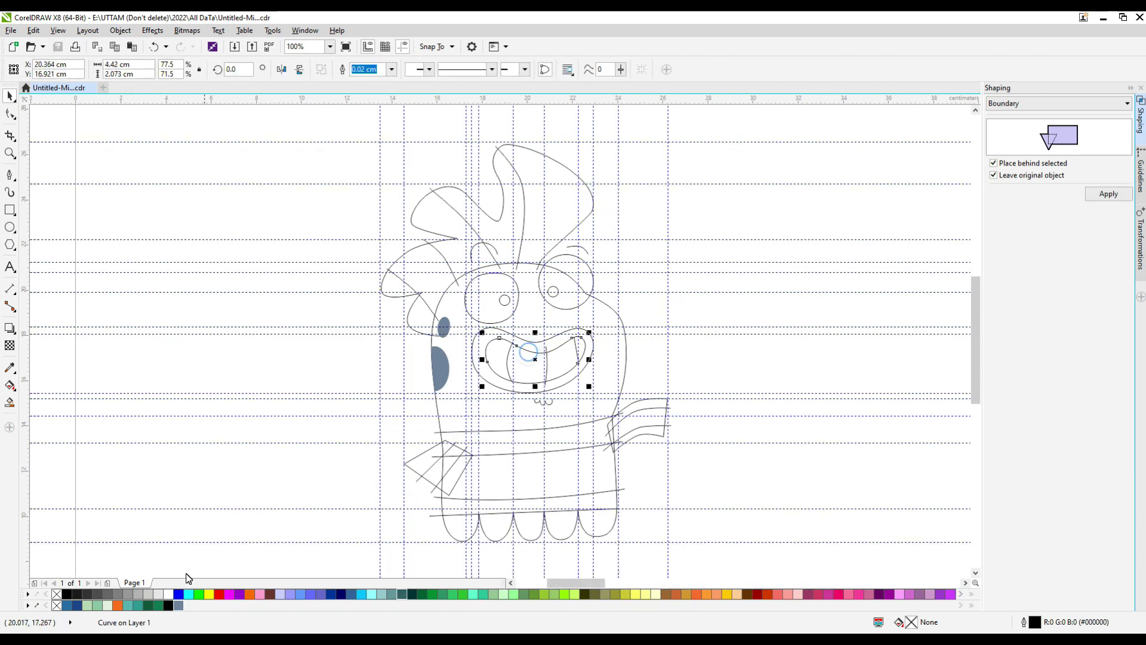
left_click(168, 594)
Fill both pupils with black and set their outline to None
left_click_drag(637, 280, 471, 315)
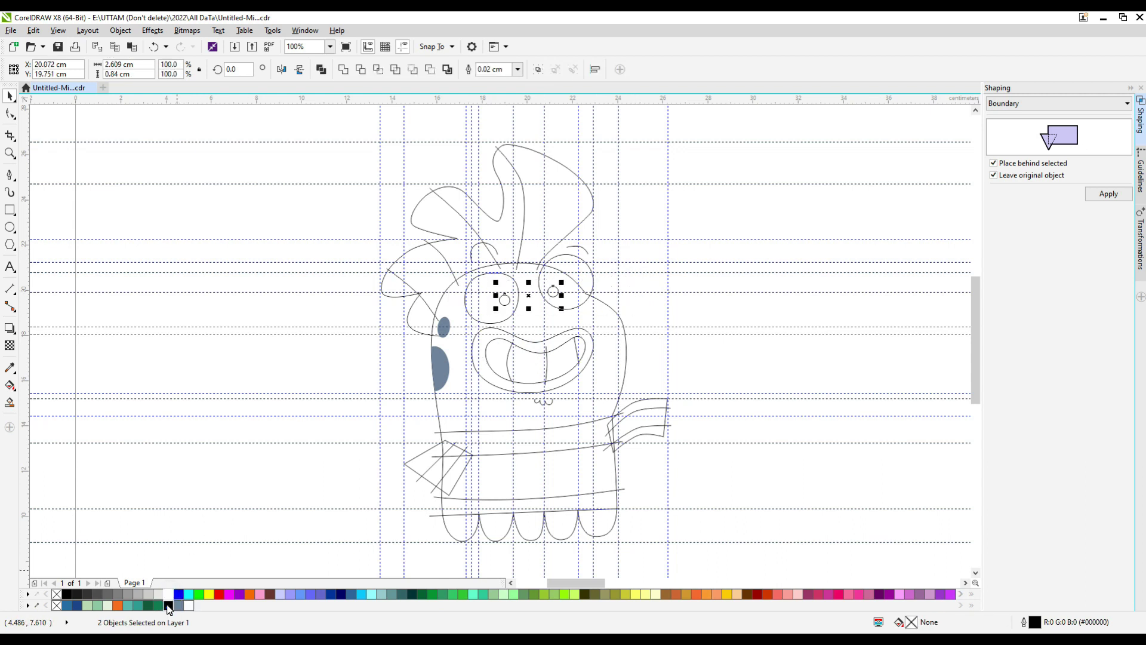
left_click(169, 605)
left_click(518, 69)
left_click(498, 87)
left_click(356, 338)
Recolor the two spots on the body's left edge light teal
left_click_drag(343, 305, 468, 420)
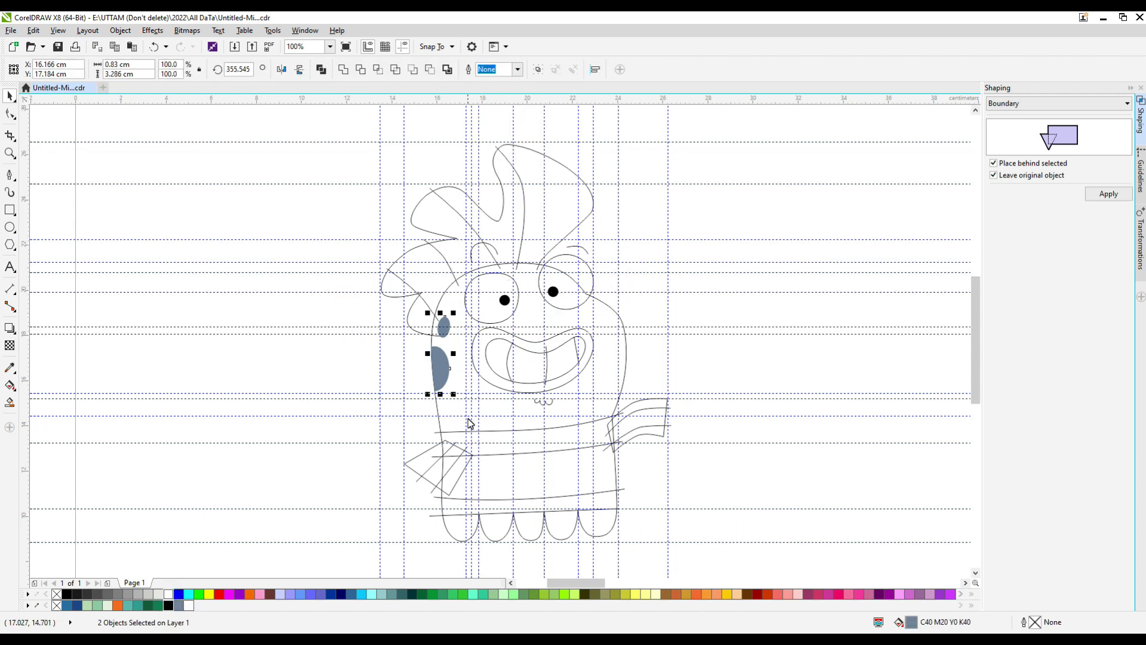
left_click(131, 607)
left_click(289, 385)
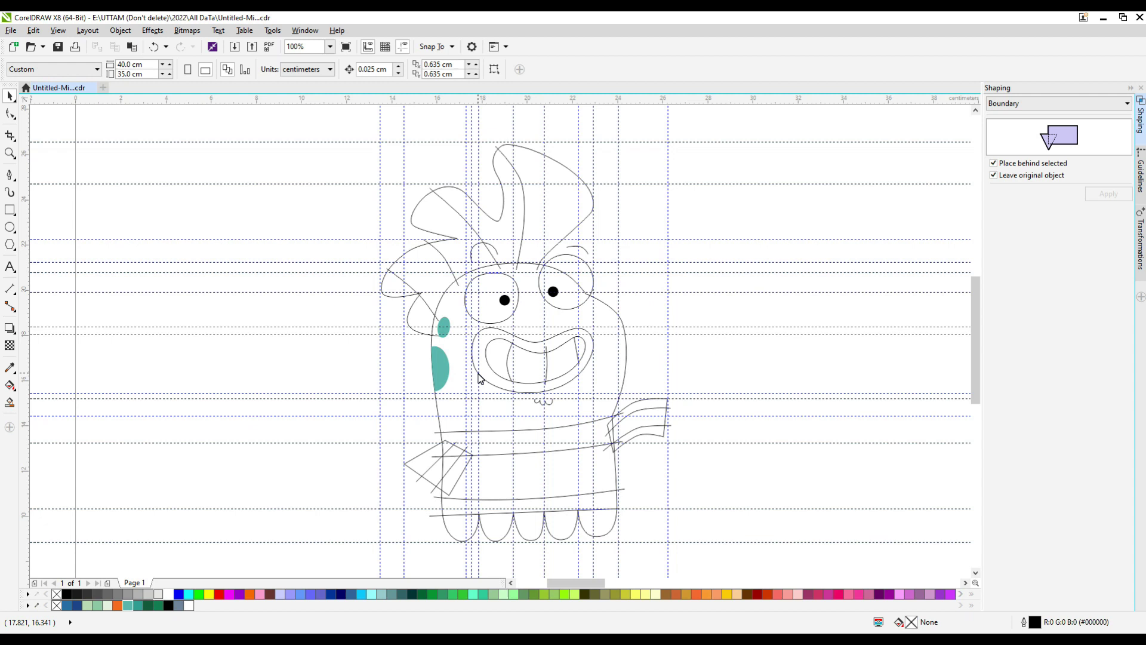
Fill both arms with dark green #168153
left_click(458, 485)
left_click(641, 406, "shift")
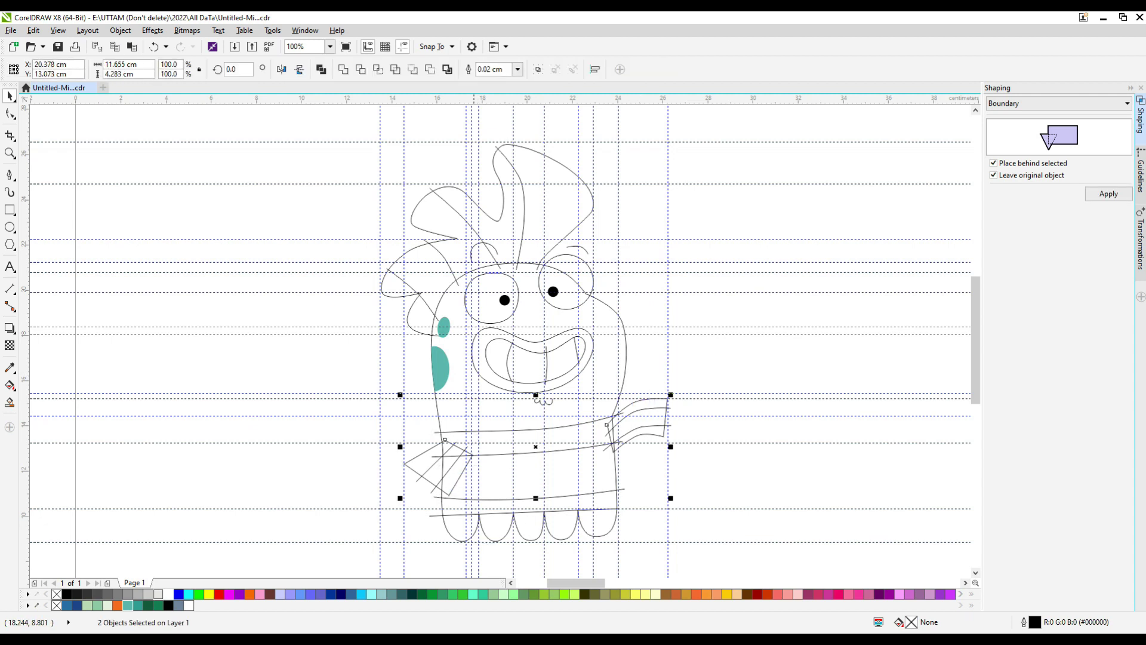
left_click(142, 607)
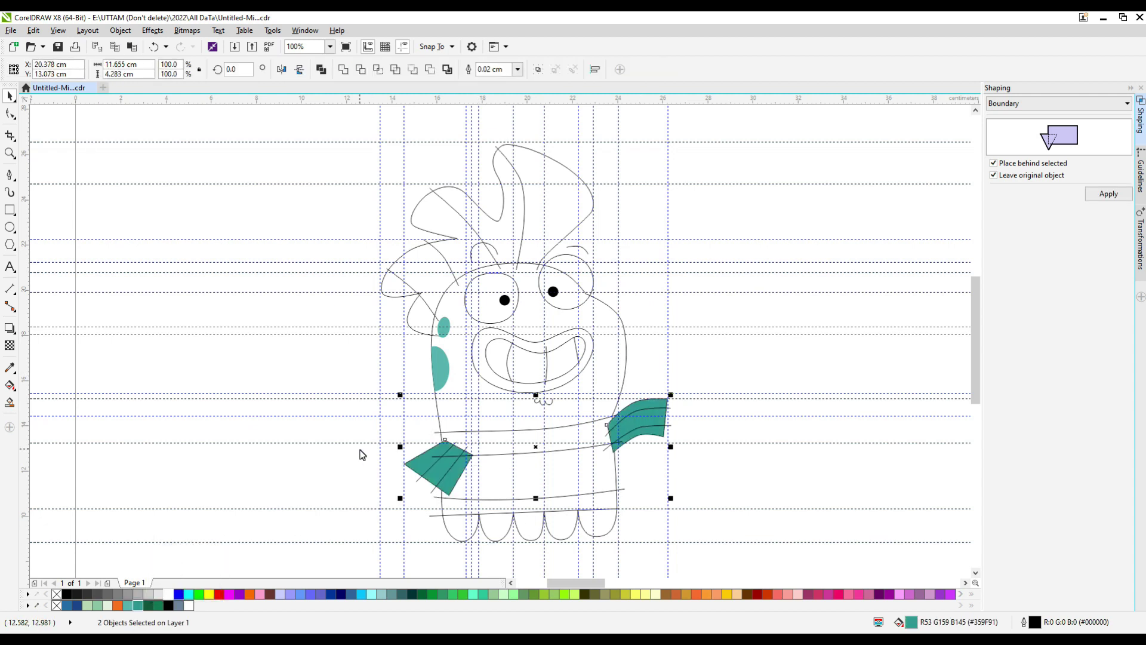
left_click(159, 606)
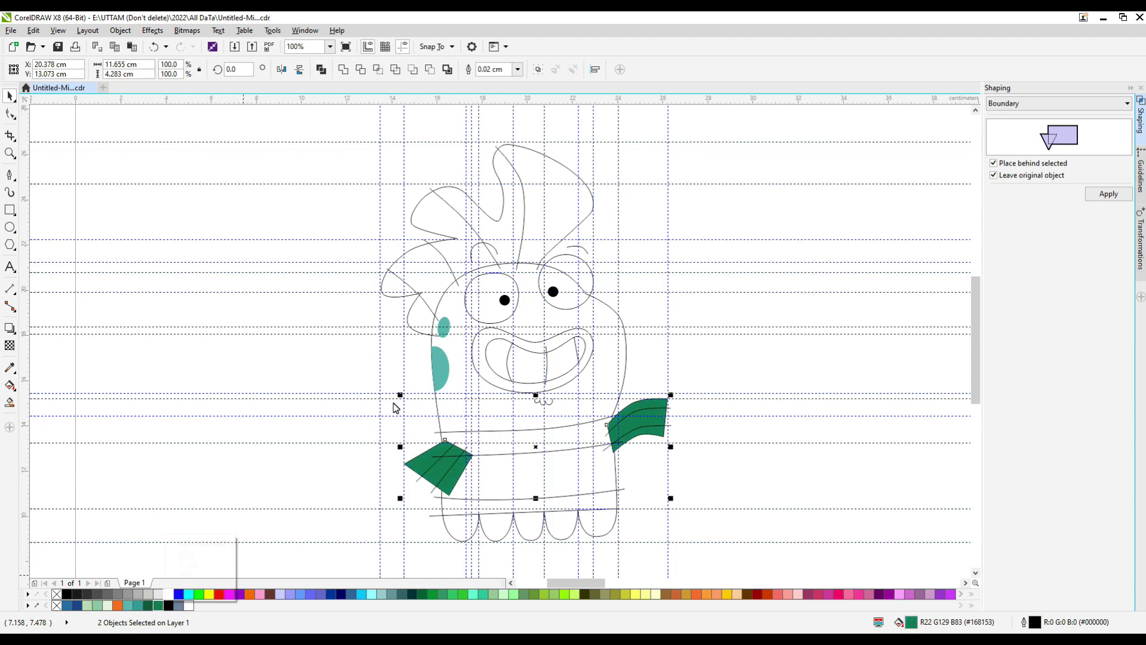
Fill the outer mouth shape with orange and remove its outline
left_click(538, 342)
left_click(118, 606)
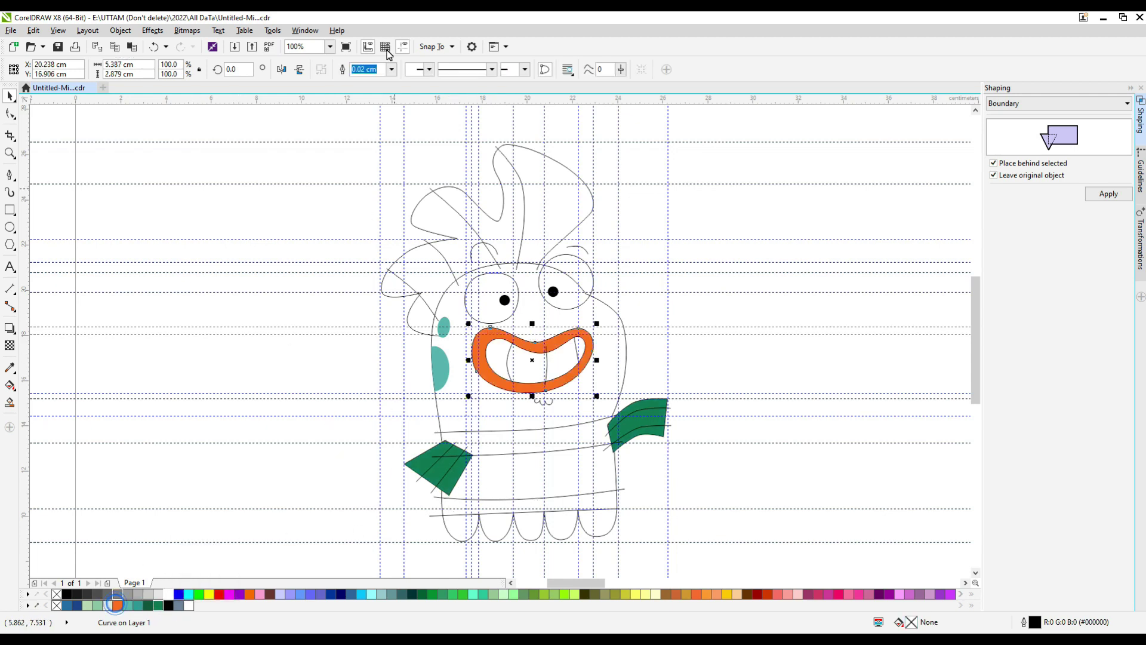
left_click(385, 69)
left_click(627, 318)
Fill both eye shapes with white
scroll(572, 267, "up", 2)
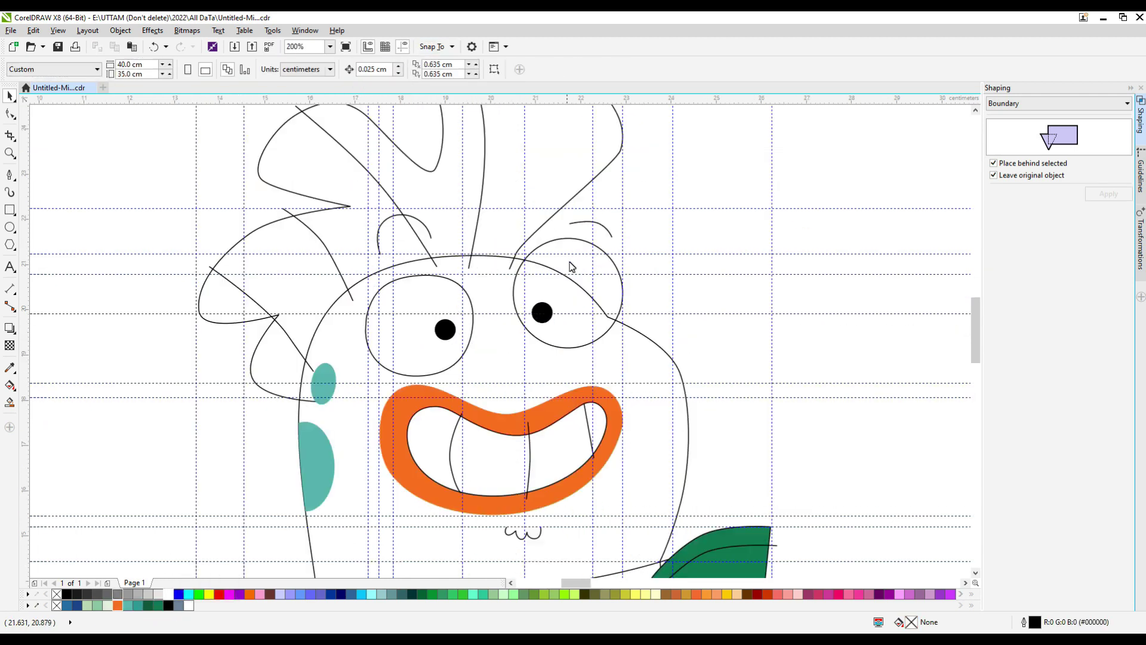
left_click(572, 244)
left_click(450, 279, "shift")
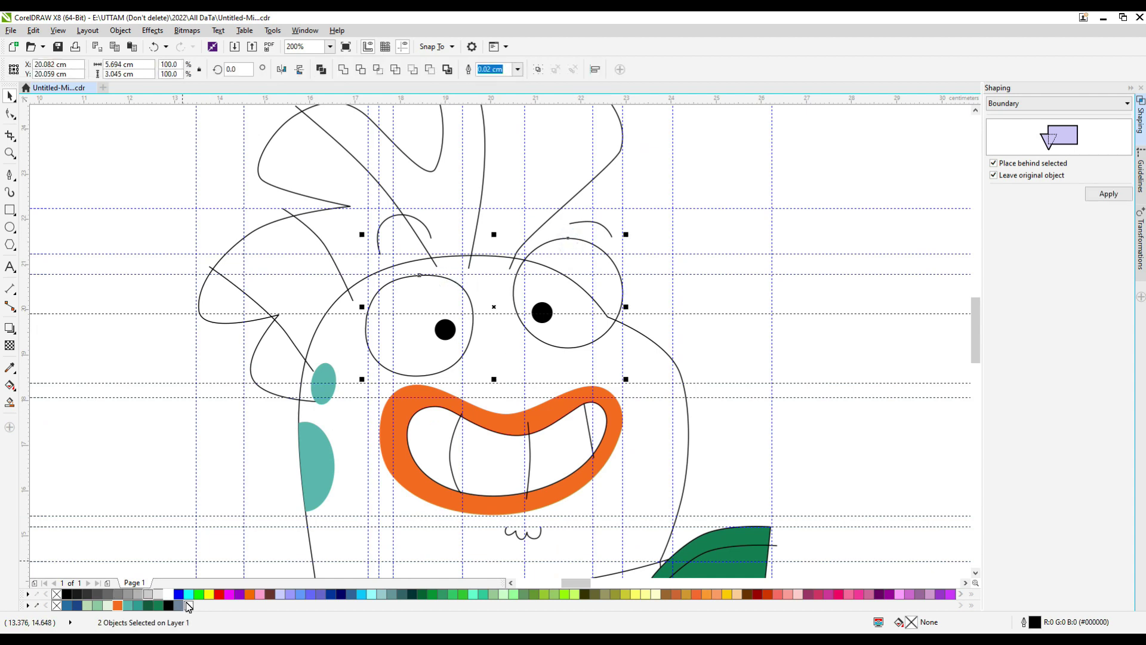
left_click(655, 225)
scroll(416, 326, "down", 2)
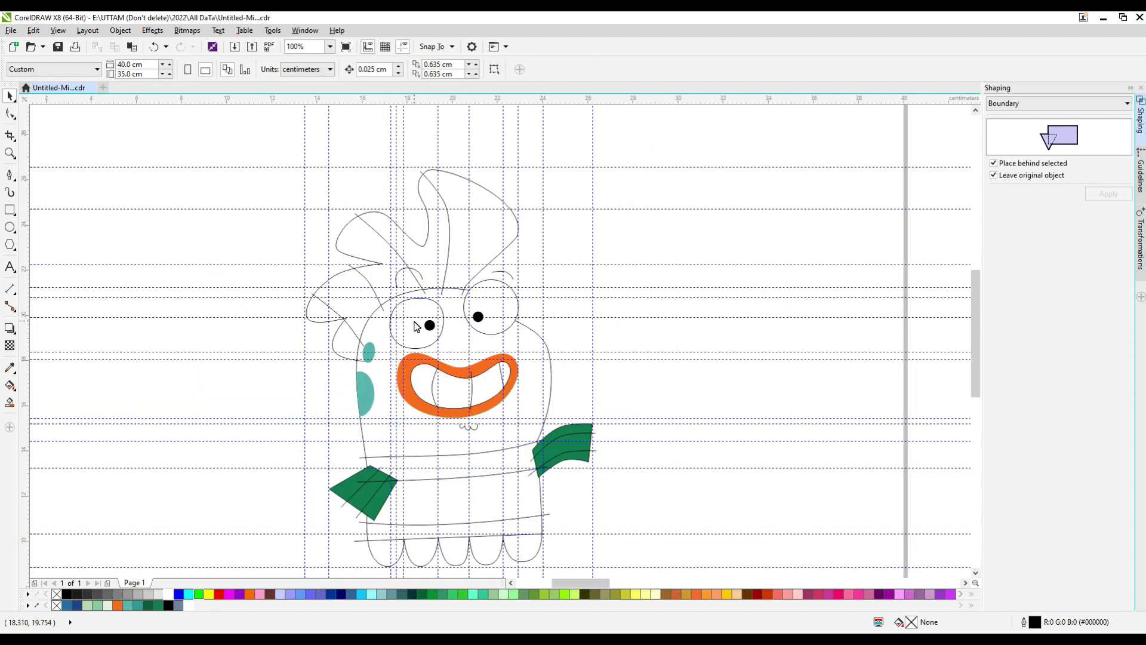
Move the four hair crease lines together to the empty area on the figure's right
left_click(332, 308)
left_click(365, 281, "shift")
left_click(402, 259, "shift")
left_click(447, 258, "shift")
left_click_drag(382, 260, 730, 263)
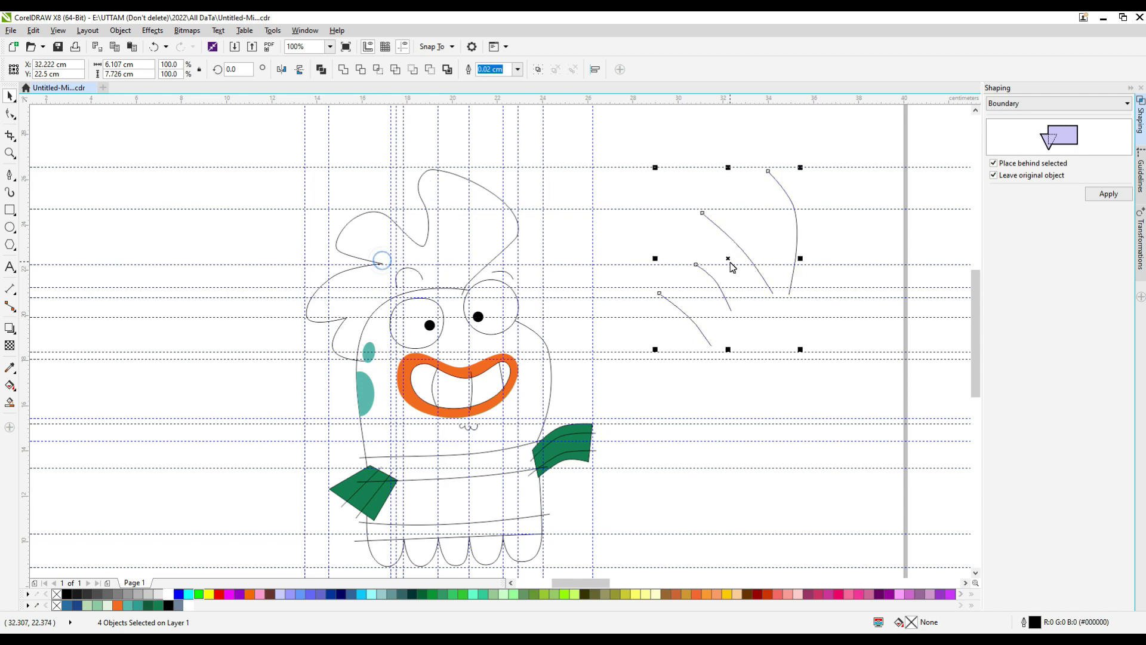
Smart-fill the hair area above the head and delete the original hair outline
left_click(10, 401)
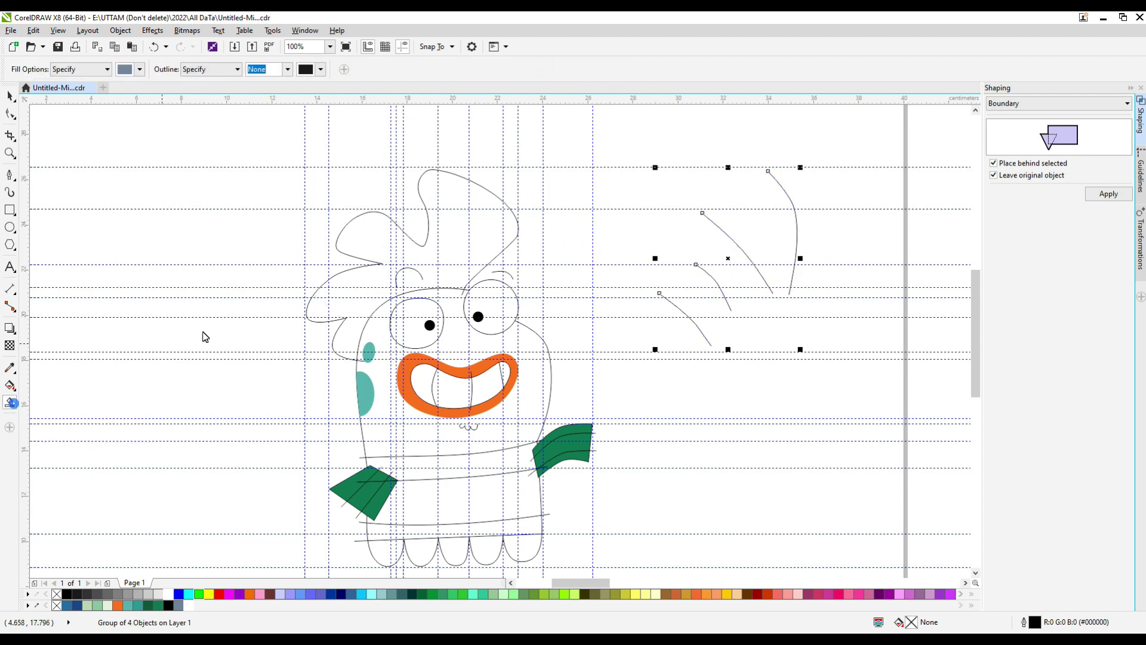
left_click(458, 244)
left_click(10, 96)
left_click(233, 381)
scroll(356, 365, "up", 1)
left_click_drag(363, 356, 270, 401)
right_click(269, 401)
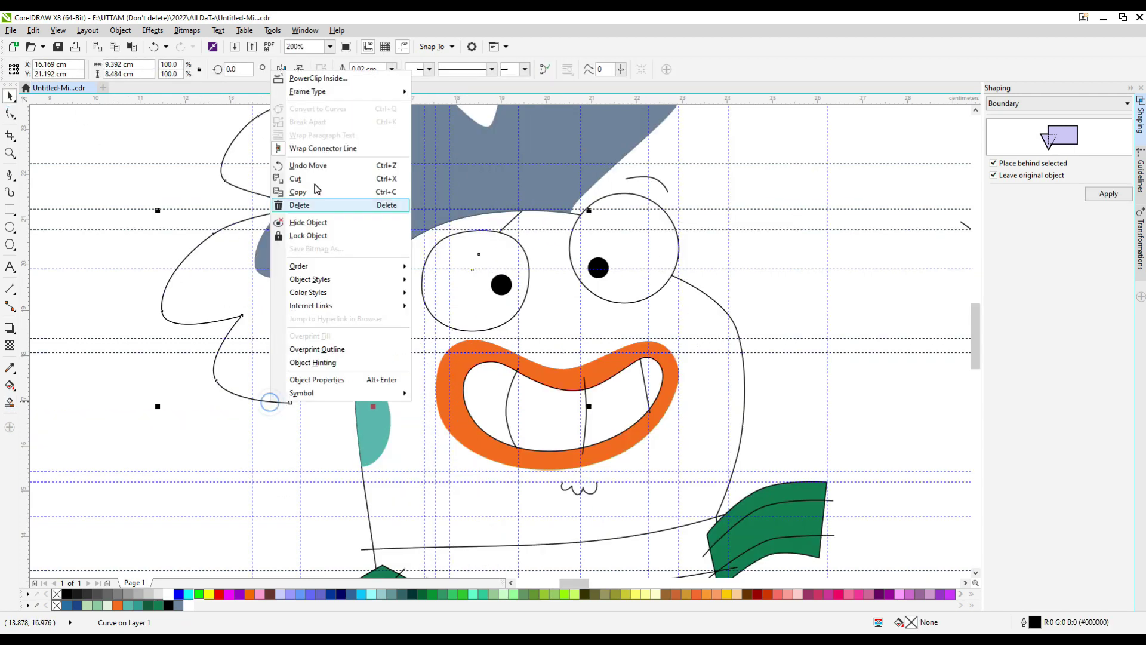
left_click(303, 206)
Recolor the filled hair blue #2970A4 and send it behind the other objects
left_click(290, 272)
left_click(68, 605)
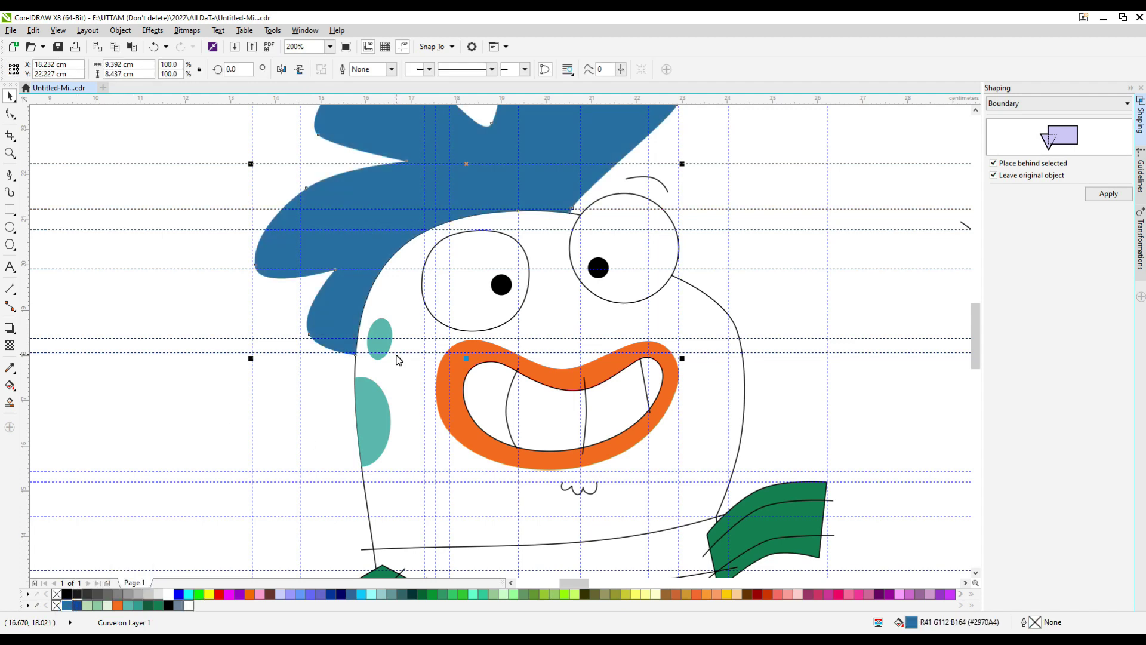
scroll(412, 355, "down", 1)
right_click(452, 267)
mouse_move(494, 463)
left_click(628, 505)
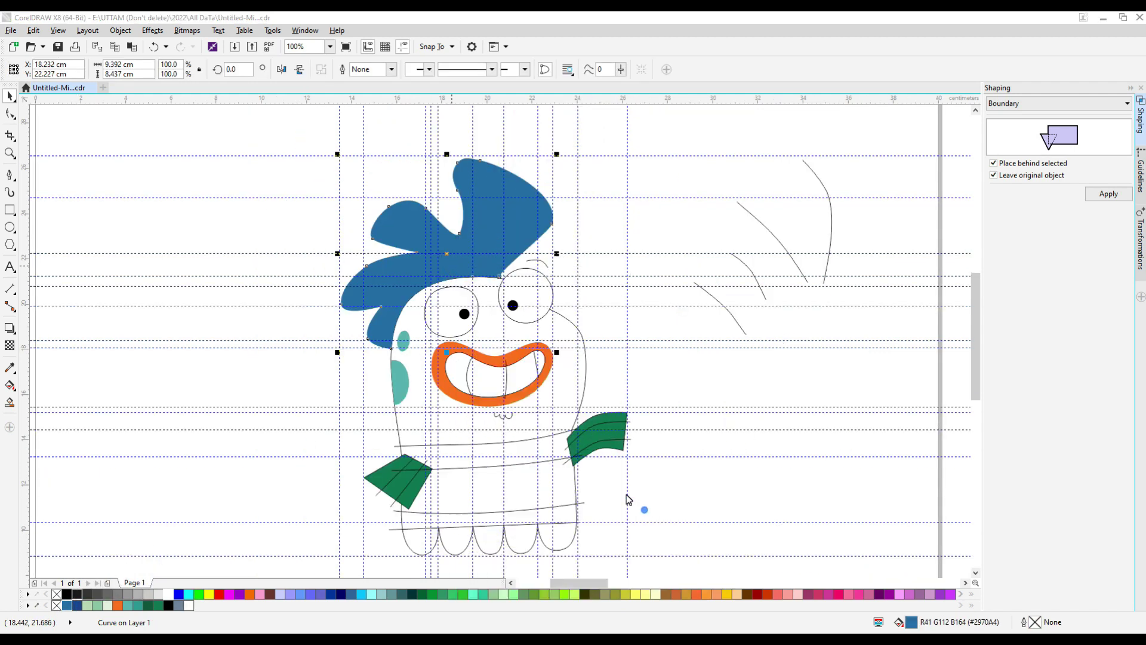
Pull the hair's lower inner edge down behind the left eye and delete a surplus node near the head's left edge
left_click(12, 114)
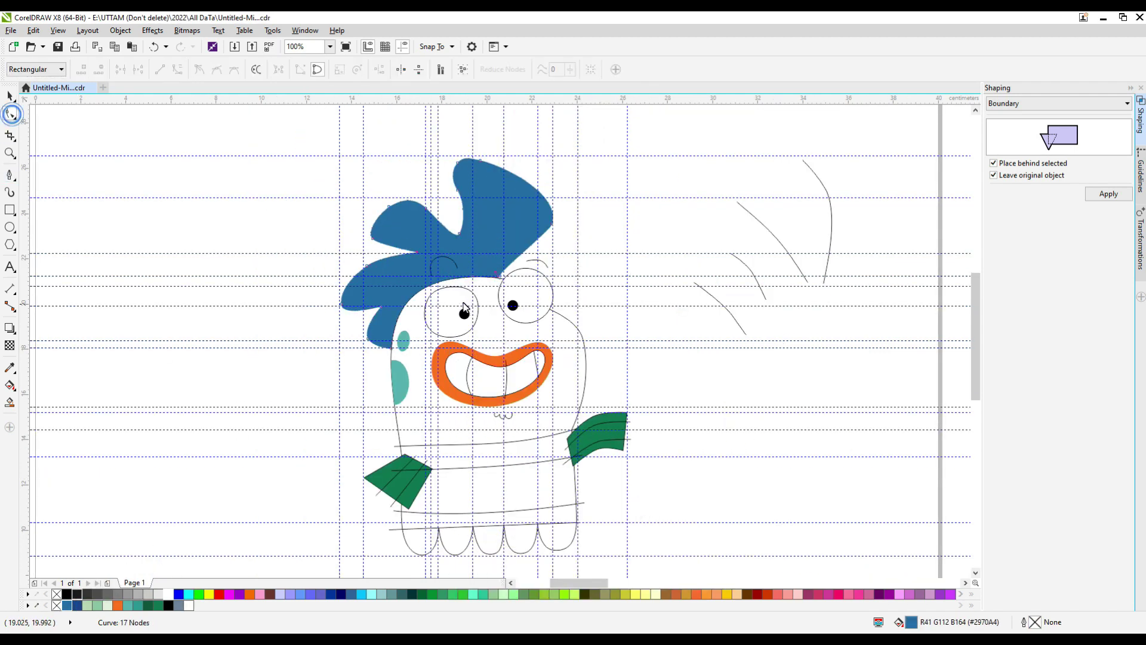
scroll(449, 287, "up", 1)
left_click_drag(386, 297, 490, 371)
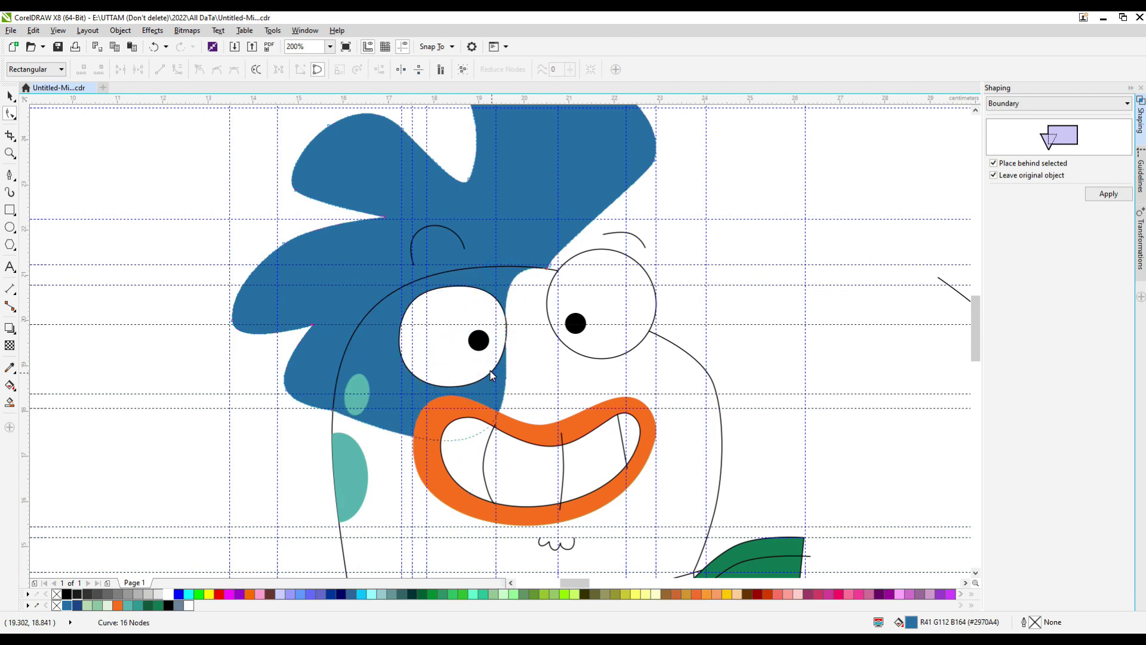
left_click(331, 411)
scroll(323, 421, "up", 1)
scroll(326, 405, "up", 2)
key("Delete")
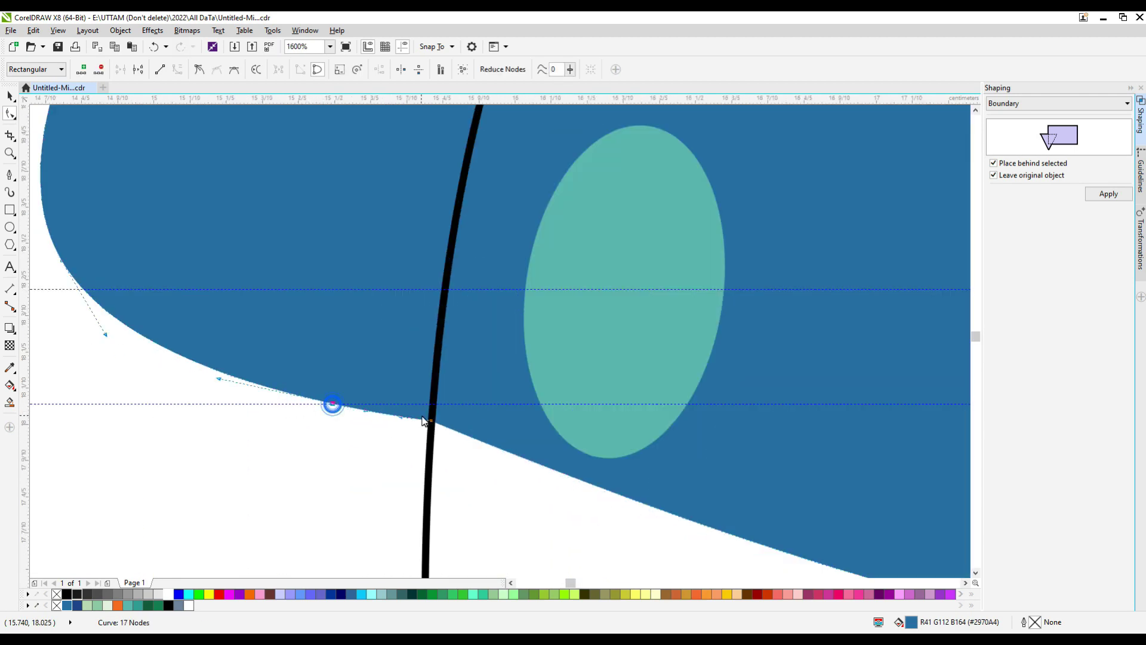
Bend the hair's edge beside the right eye down behind the head
scroll(334, 403, "down", 3)
scroll(532, 264, "up", 2)
left_click_drag(532, 265, 566, 402)
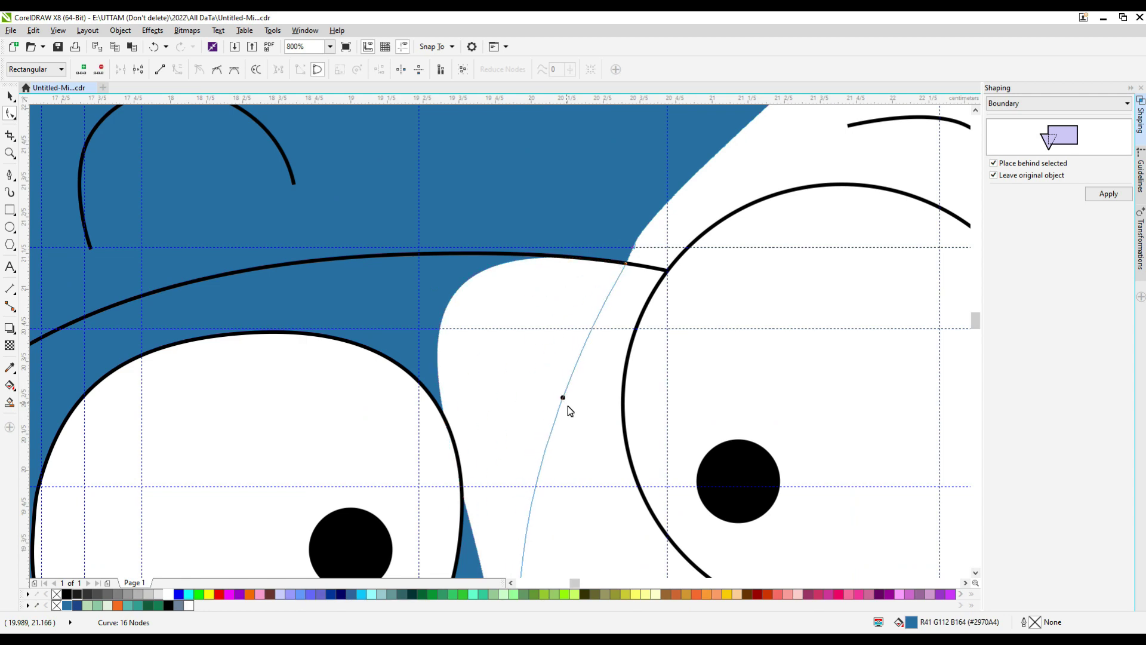
scroll(467, 351, "down", 2)
Fill the body with light green #BADDB3
left_click(7, 97)
left_click(726, 317)
left_click(646, 415)
scroll(554, 338, "down", 2)
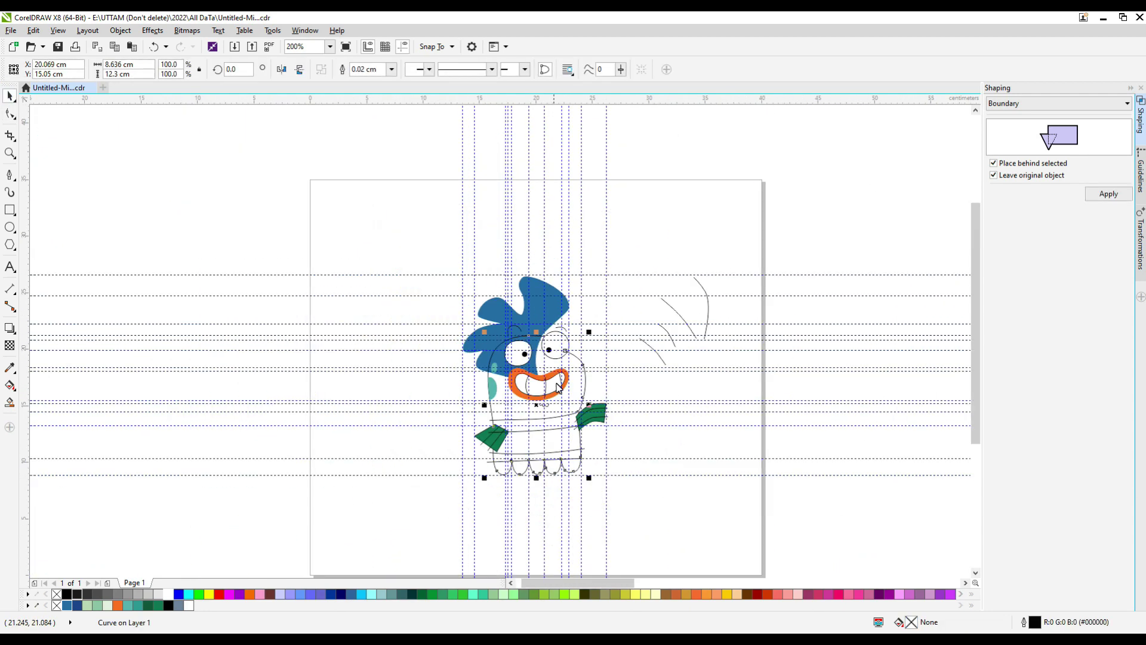
scroll(573, 410, "up", 1)
left_click(87, 606)
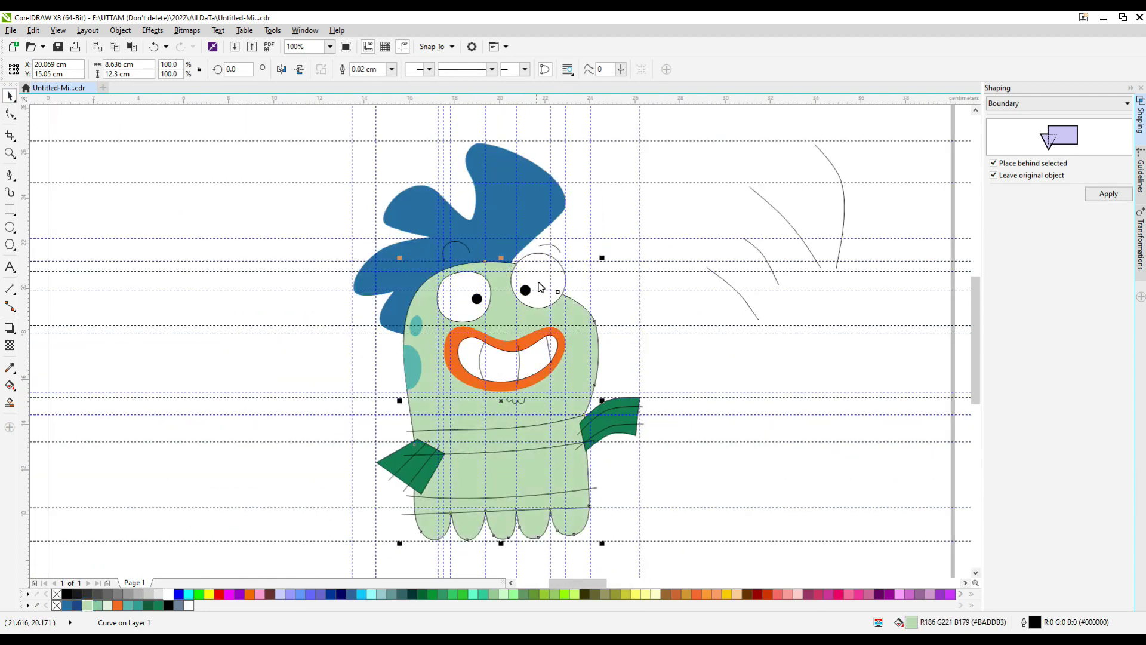
scroll(541, 286, "up", 1)
scroll(517, 301, "up", 1)
left_click(517, 304)
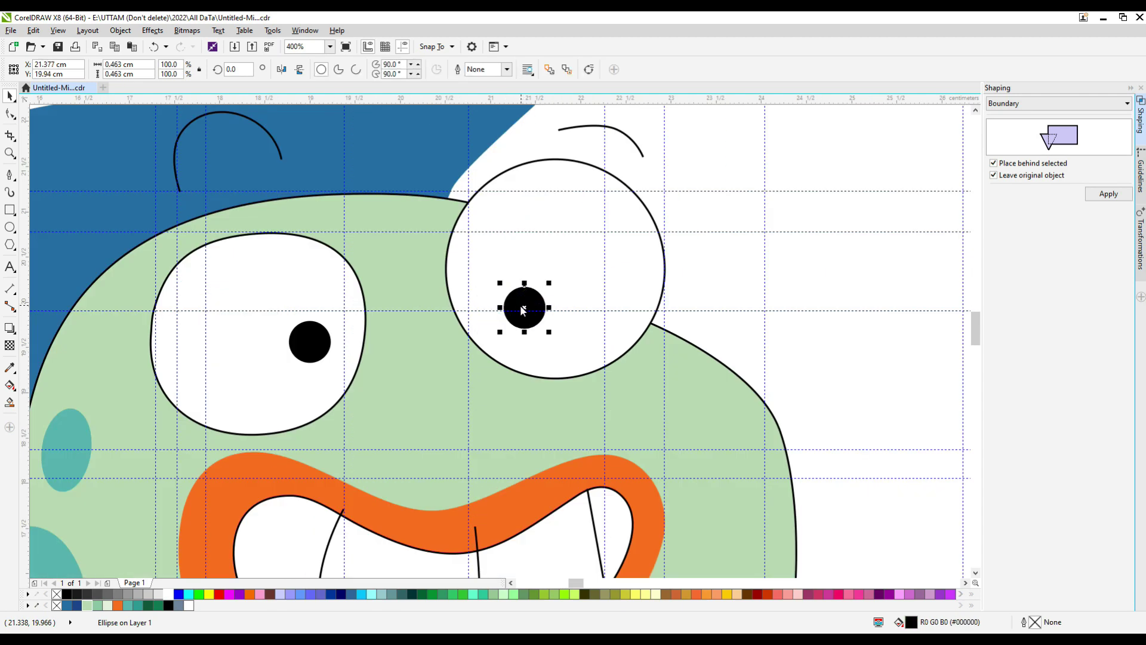
scroll(537, 302, "down", 2)
left_click(613, 298)
scroll(487, 292, "up", 1)
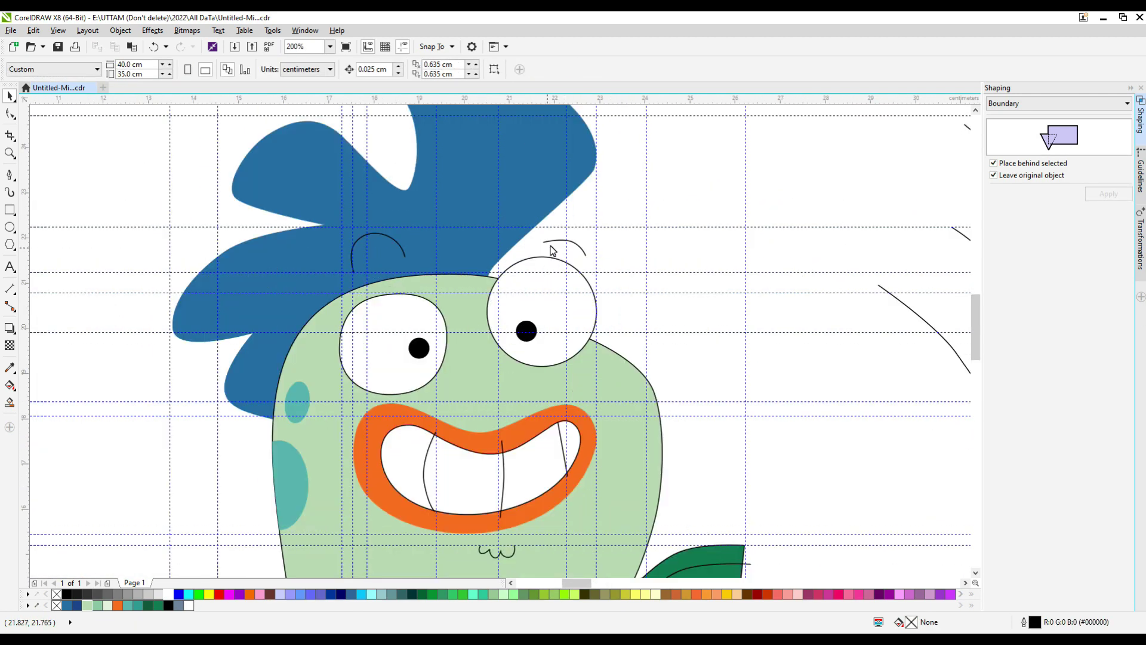
Narrow the right eye to about 2.35 cm wide from its inner side and stretch its lower edge slightly downward
left_click(545, 263)
scroll(579, 334, "up", 1)
left_click_drag(387, 306, 394, 307)
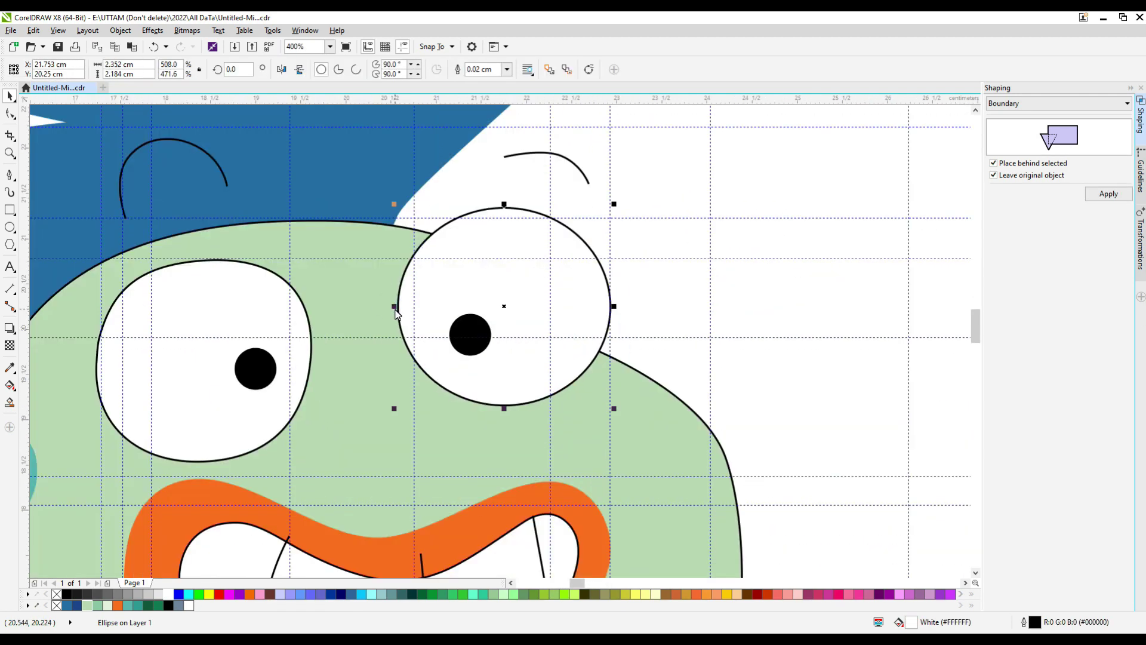
left_click_drag(505, 408, 505, 421)
left_click(701, 295)
scroll(505, 231, "down", 2)
left_click(650, 292)
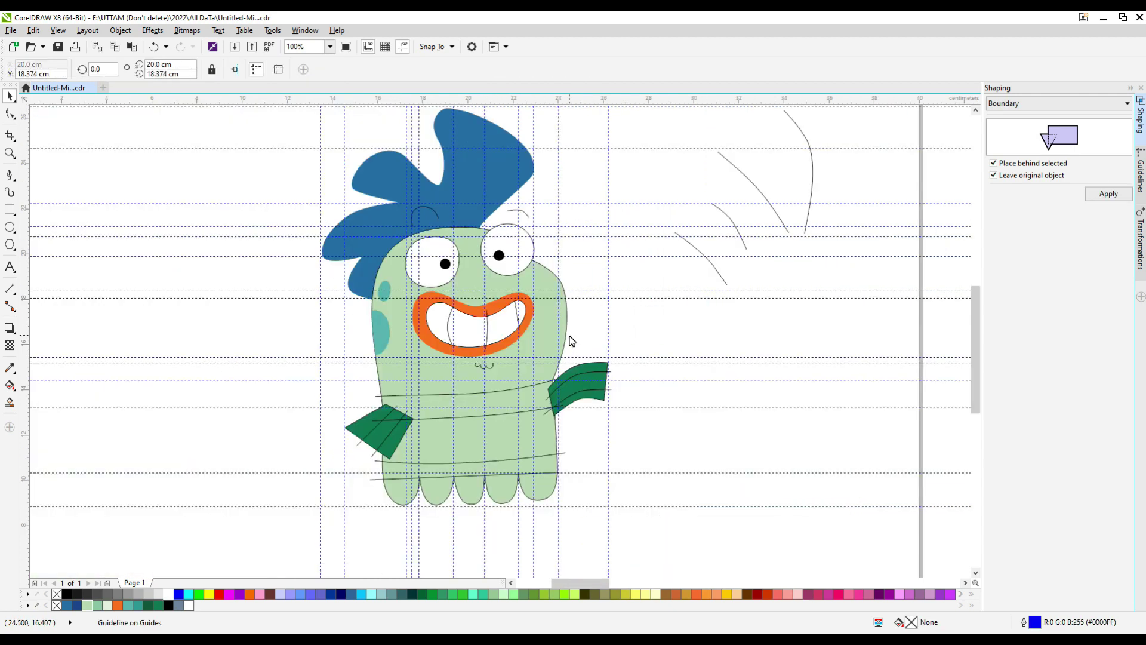
Shift the hair's node beside the right eye slightly down and toward the eye
left_click(471, 192)
scroll(471, 194, "up", 1)
key("F10")
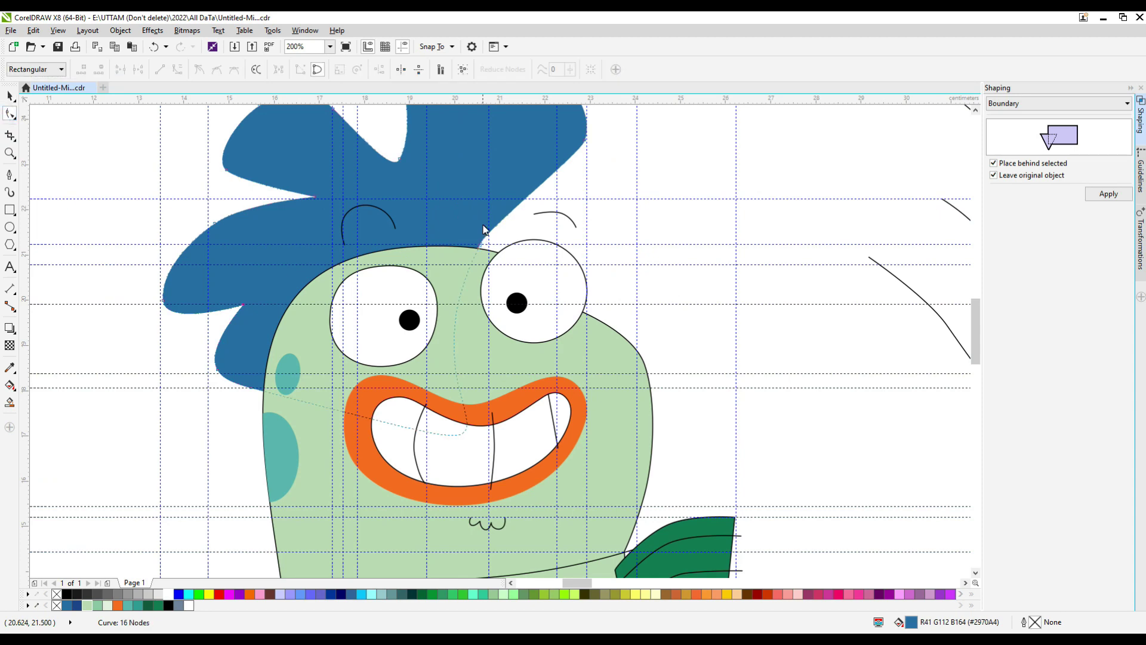
scroll(479, 289, "up", 1)
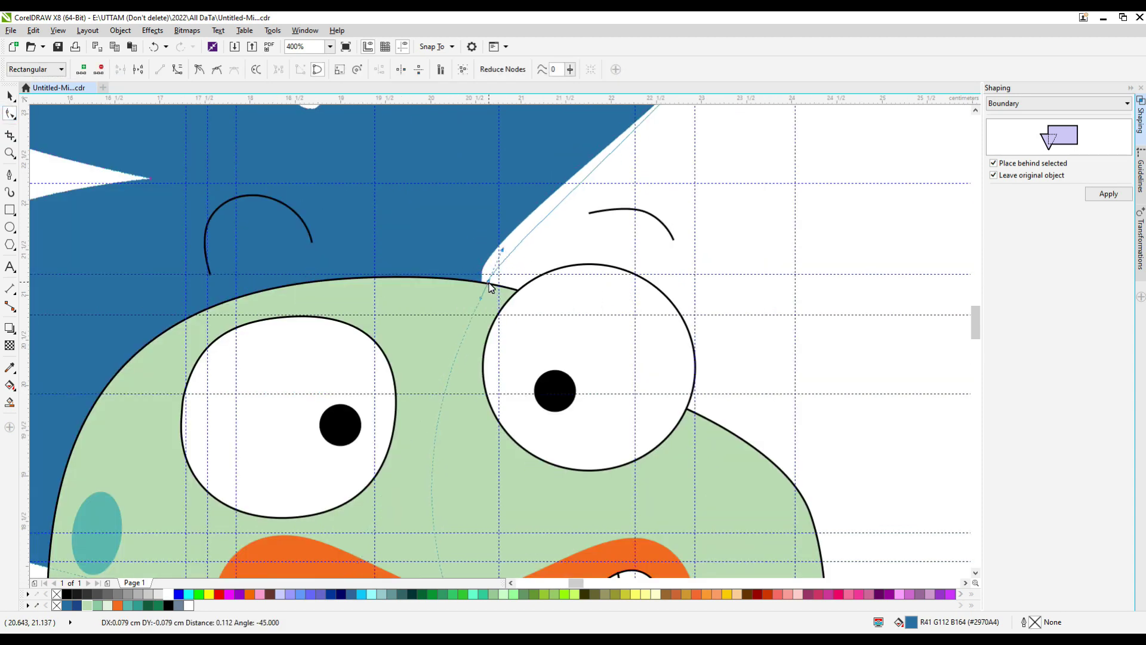
Delete a surplus node on the tallest hair lock and raise its crest into a smooth curve
scroll(482, 289, "down", 2)
scroll(453, 200, "up", 1)
left_click(452, 195)
key("Delete")
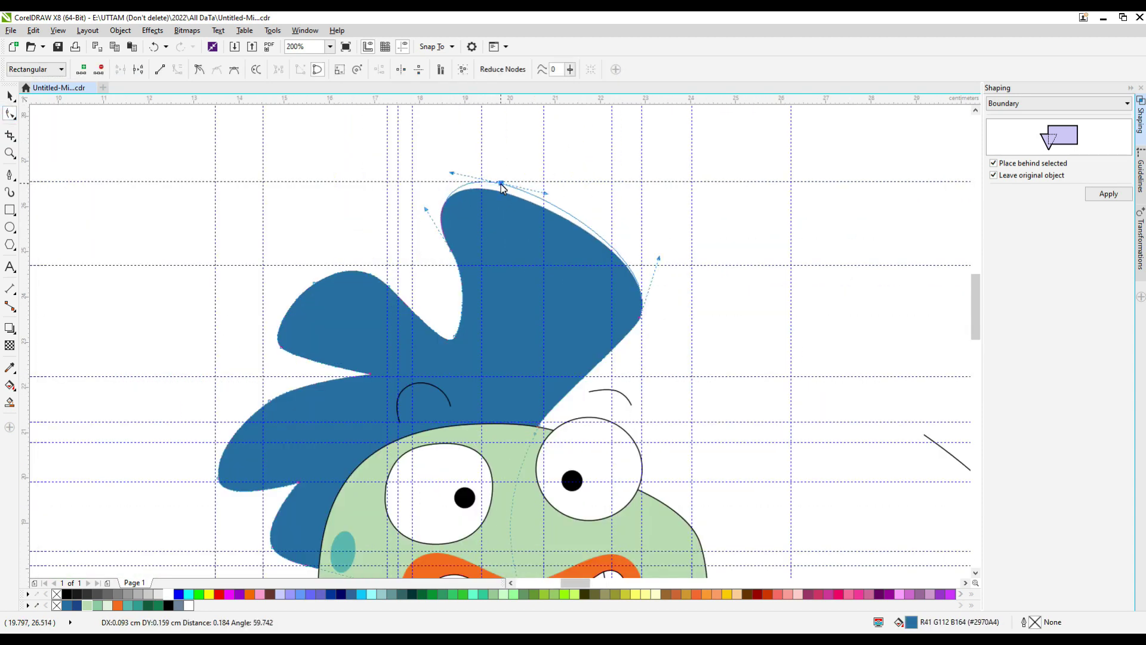
Remove a surplus node from the second lock's crest and adjust the tallest lock's inner edge
scroll(353, 307, "up", 1)
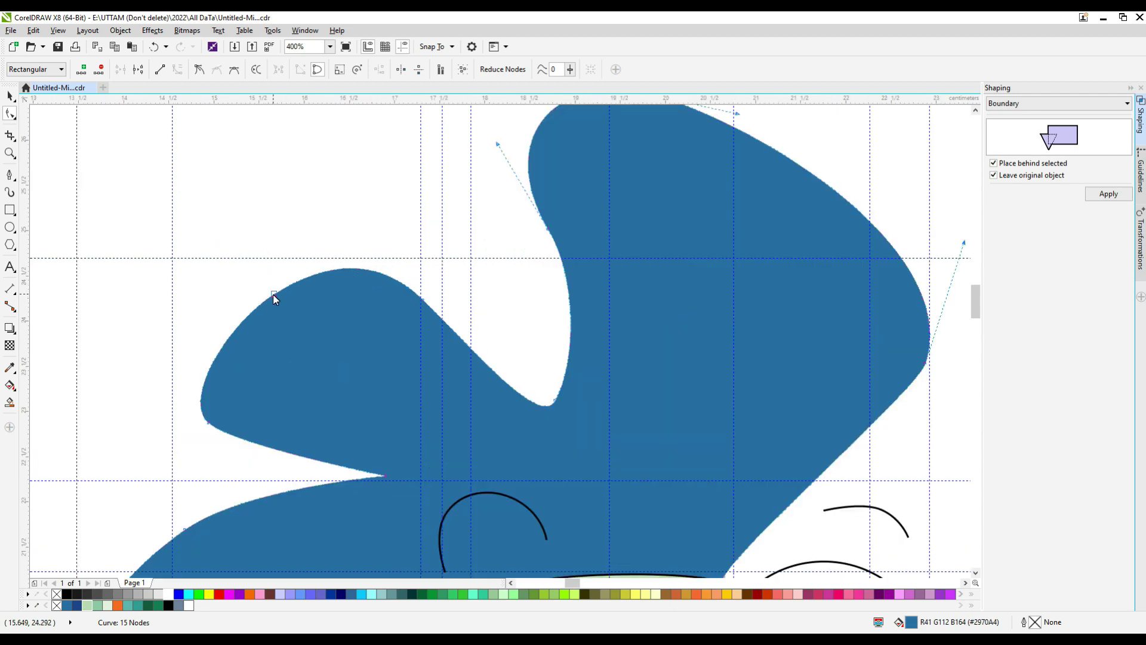
left_click(357, 268)
key("Delete")
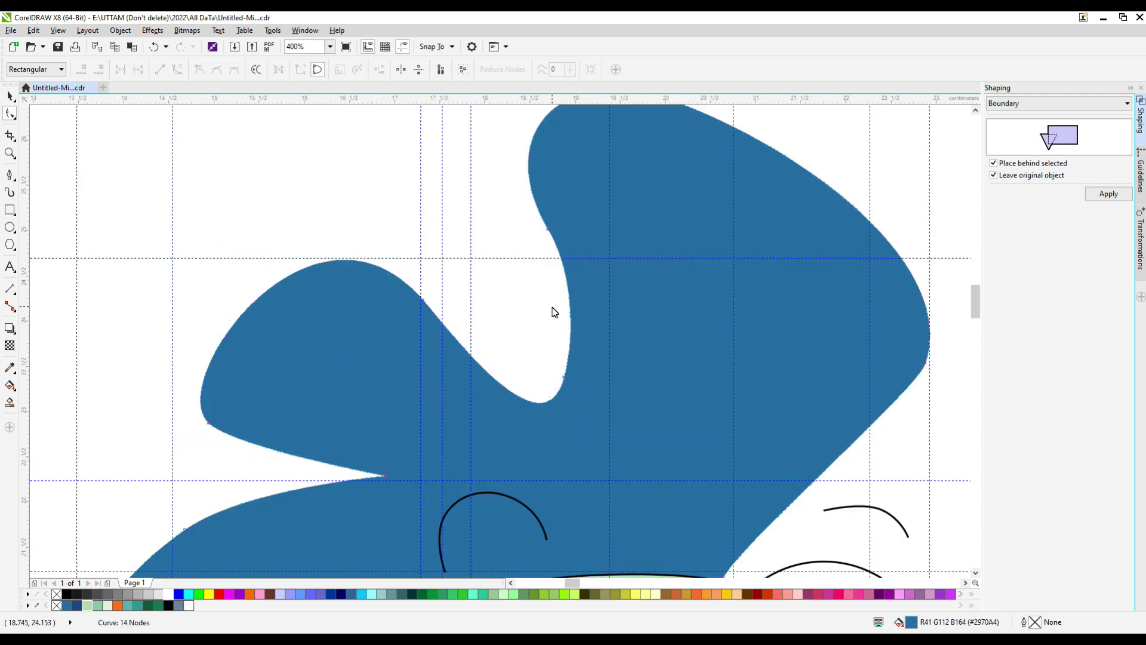
left_click_drag(549, 232, 539, 236)
scroll(570, 307, "down", 1)
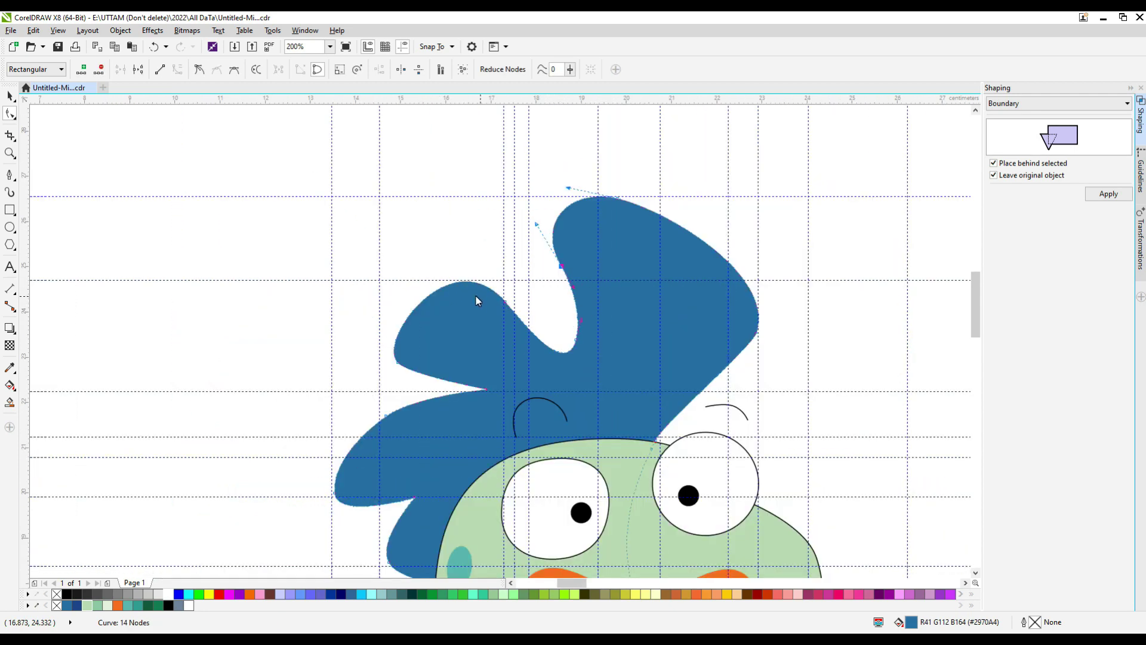
Smooth the upper edge of the third hair lock by deleting its surplus node
double_click(387, 418)
scroll(397, 411, "up", 2)
left_click(397, 416)
scroll(393, 358, "down", 2)
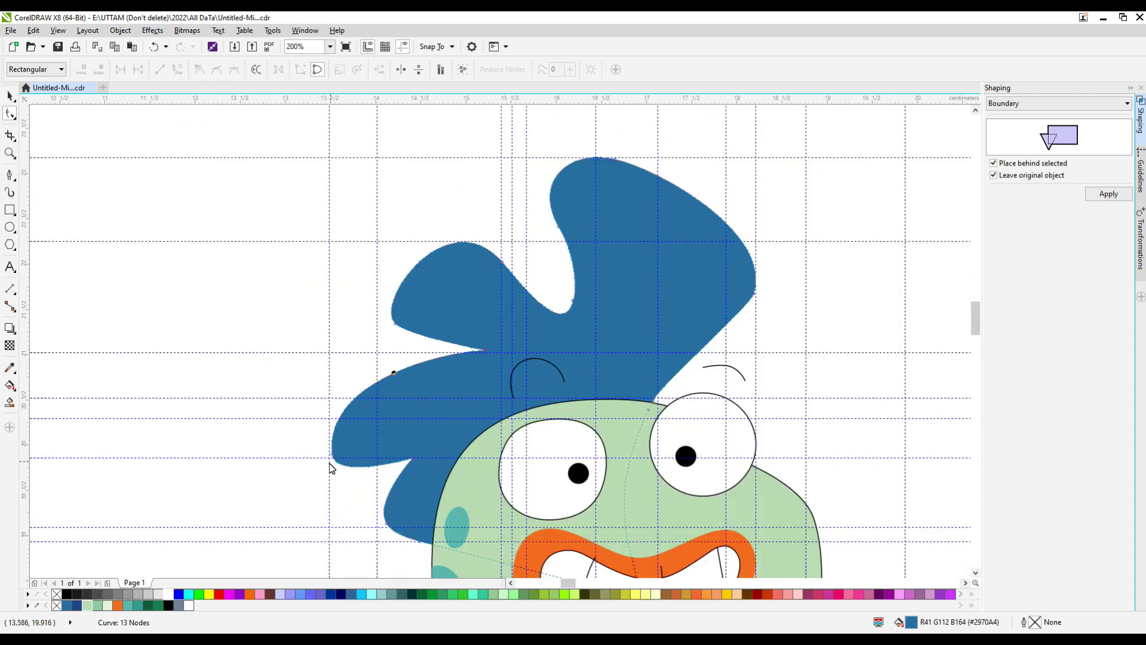
Round the third hair lock's outer tip by adding a node, pulling it outward and deleting the old tip node
scroll(330, 464, "up", 1)
double_click(335, 446)
key("ctrl+z")
double_click(337, 400)
left_click_drag(337, 400, 330, 392)
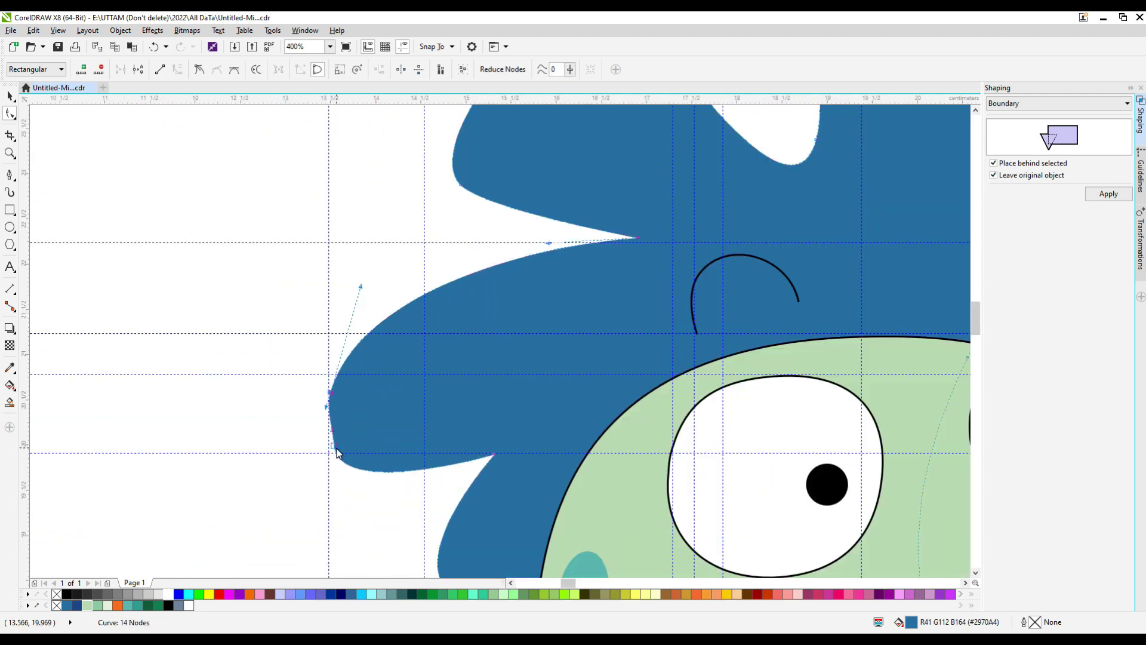
double_click(336, 448)
scroll(452, 324, "down", 1)
Widen the lowest hair lock outward, lower its bottom edge and delete the surplus node there
scroll(462, 472, "up", 1)
left_click_drag(479, 465, 482, 472)
key("ctrl+z")
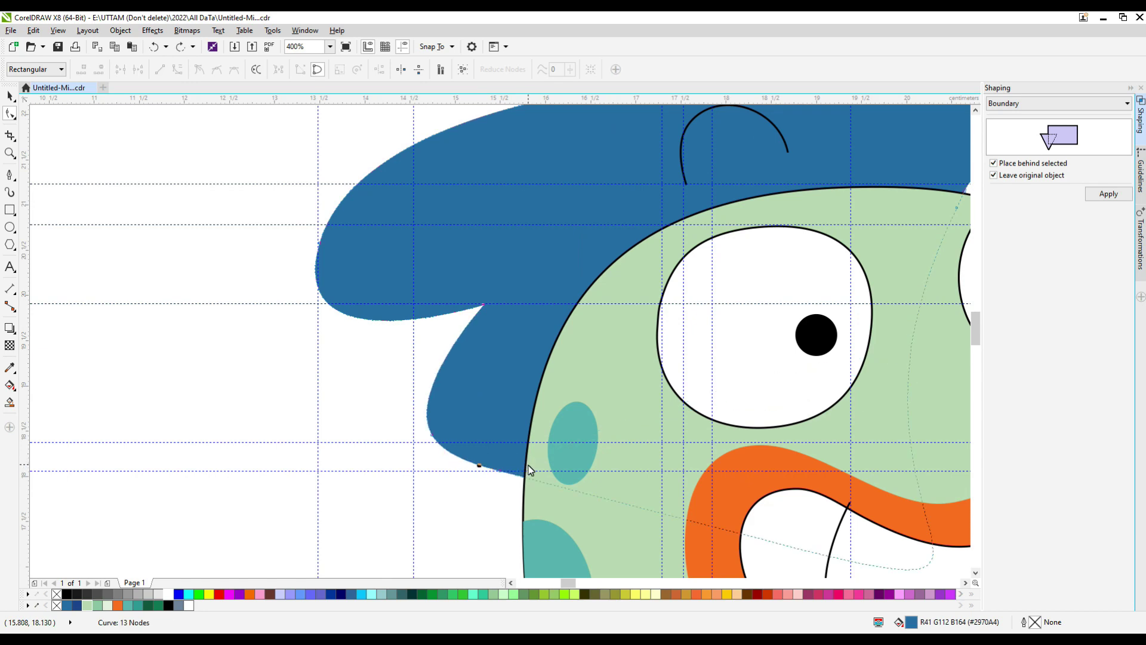
left_click_drag(430, 437, 414, 436)
left_click_drag(496, 470, 496, 482)
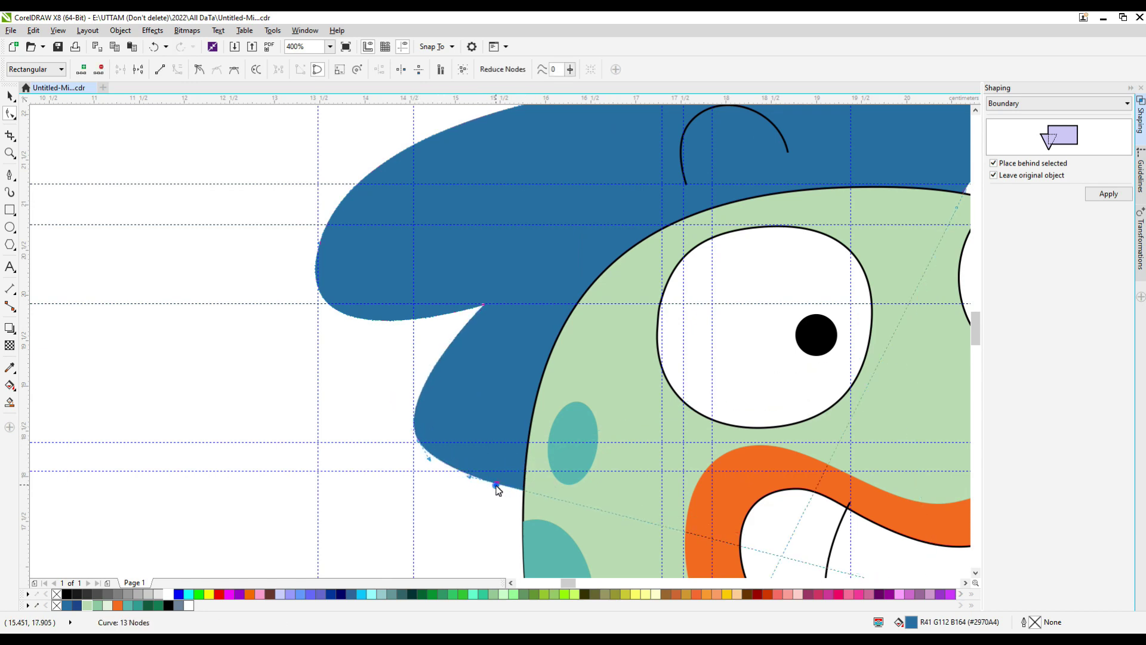
double_click(496, 482)
scroll(495, 461, "down", 1)
scroll(492, 450, "up", 1)
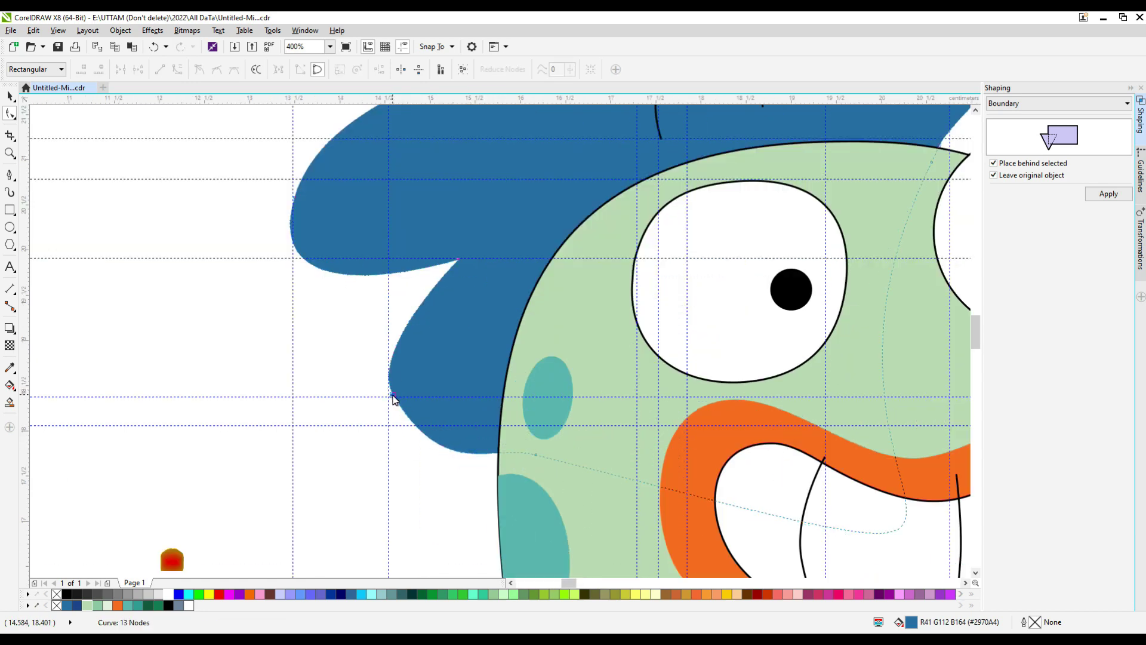
left_click_drag(410, 420, 411, 431)
Try to bow the lowest lock's upper edge outward near the notch
scroll(459, 258, "up", 2)
left_click(466, 255)
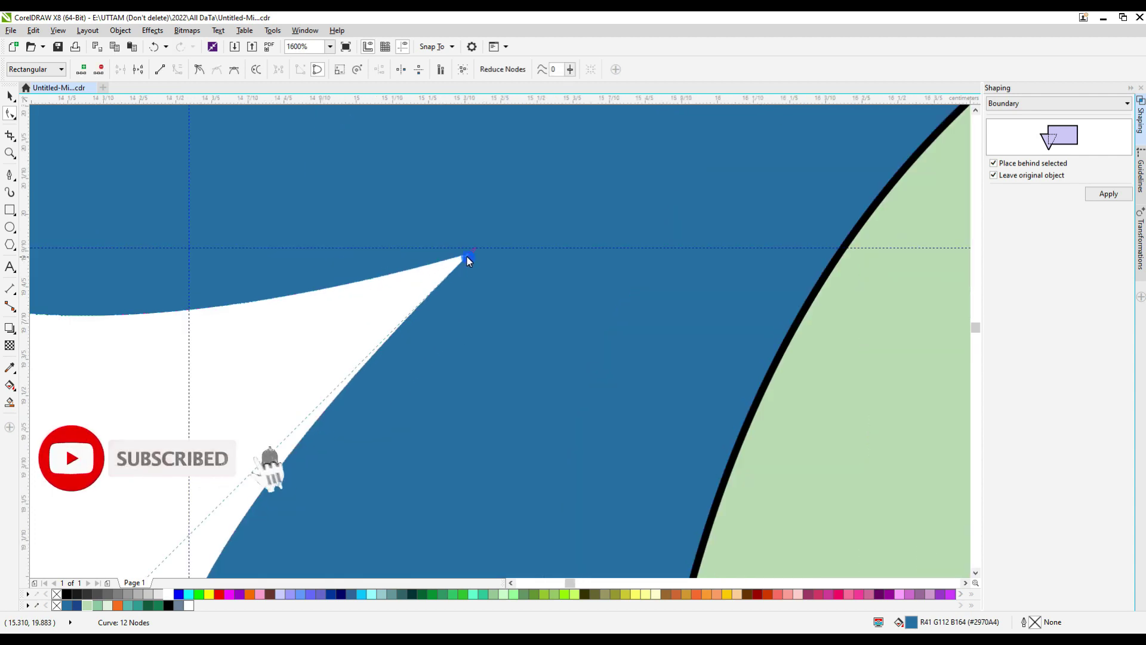
scroll(467, 256, "down", 1)
left_click_drag(379, 353, 381, 334)
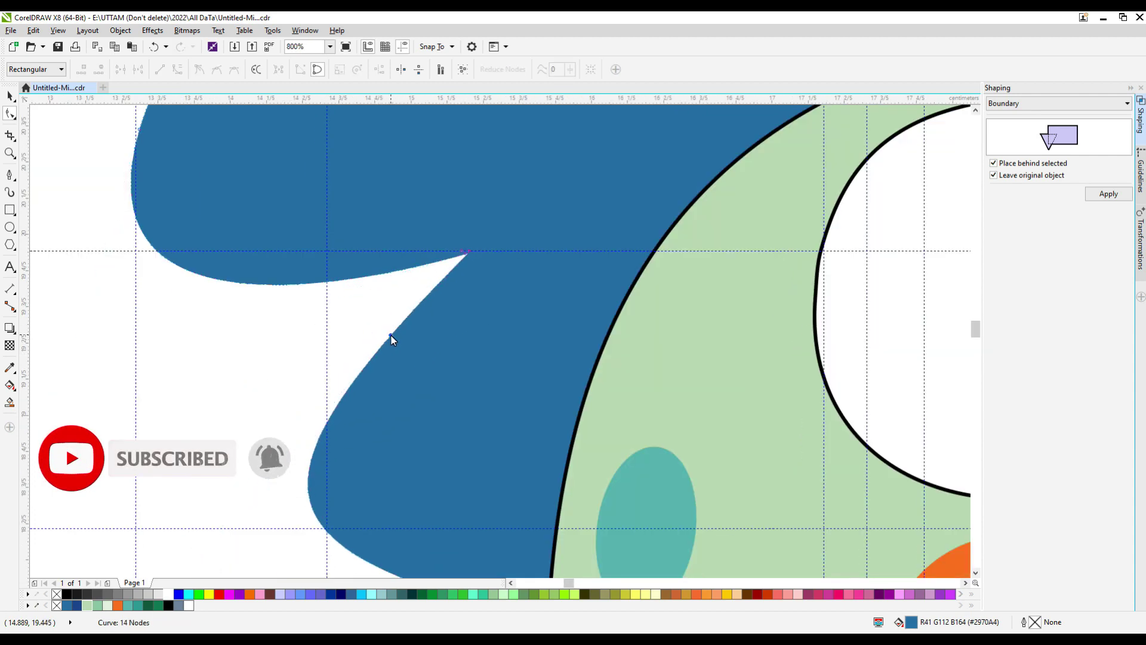
key("ctrl+z")
Bow the lowest lock's upper edge outward into a full curve and smooth its lower edge
scroll(421, 367, "down", 1)
scroll(406, 351, "up", 1)
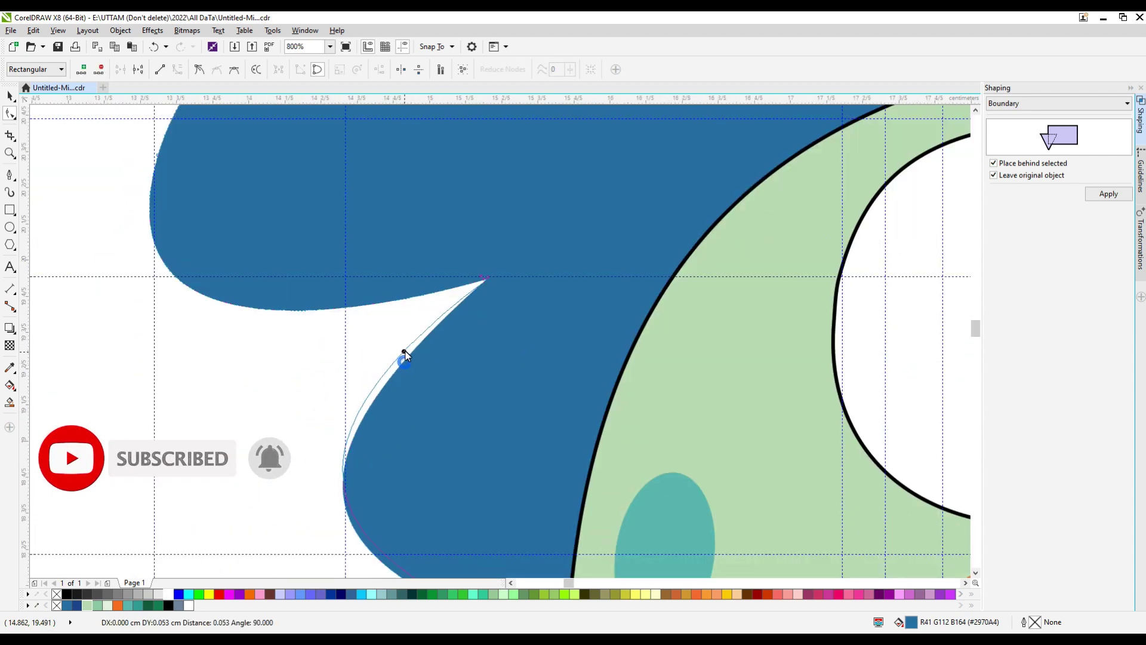
scroll(416, 344, "down", 1)
scroll(421, 414, "up", 1)
left_click_drag(422, 414, 431, 447)
scroll(420, 440, "down", 1)
double_click(404, 312)
double_click(404, 313)
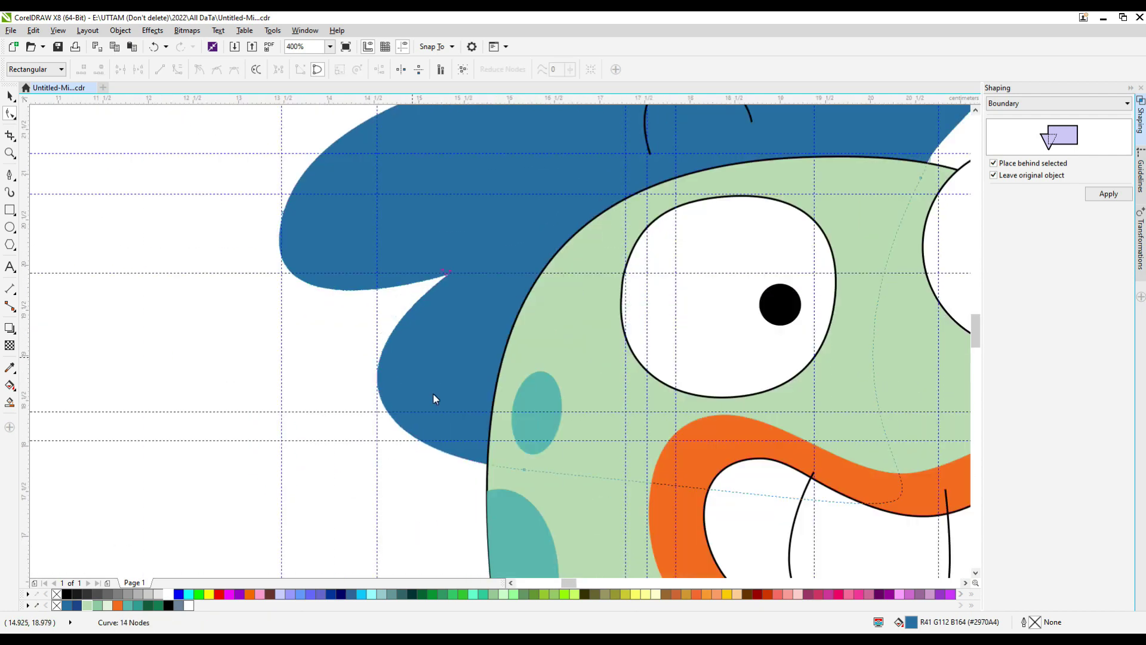
Move the group of four strand lines from beside the figure onto the blue hair
scroll(334, 437, "down", 2)
left_click(620, 247)
scroll(627, 246, "down", 1)
left_click(552, 279)
scroll(570, 275, "up", 2)
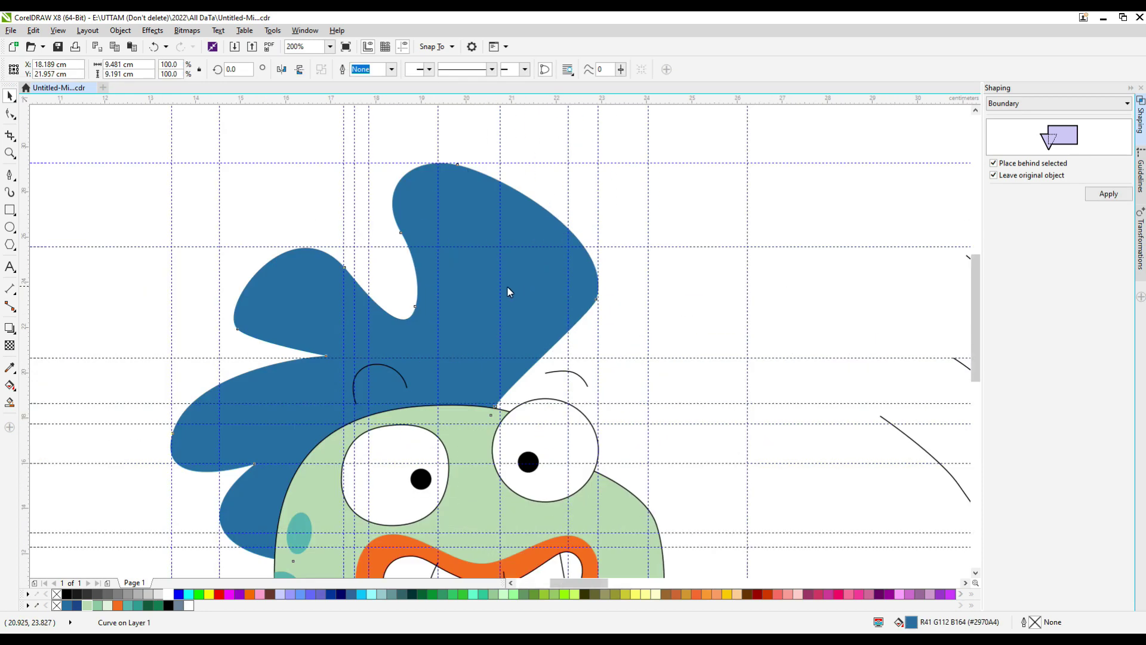
scroll(508, 290, "down", 2)
left_click(614, 319)
left_click_drag(631, 303, 462, 322)
scroll(439, 333, "up", 2)
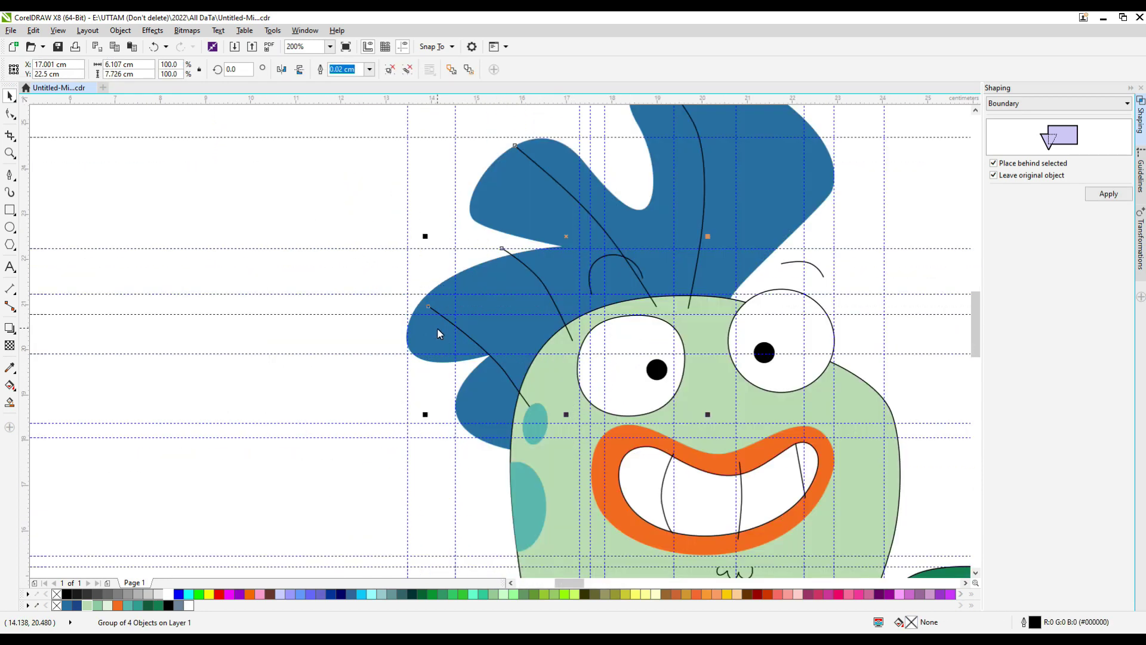
Nudge the strand-line group about 0.3 cm to the left across the hair
key("Left")
key("Left")
key("Left")
key("Left")
key("Left")
key("Left")
key("Left")
key("Left")
key("Left")
key("Left")
key("Left")
key("Left")
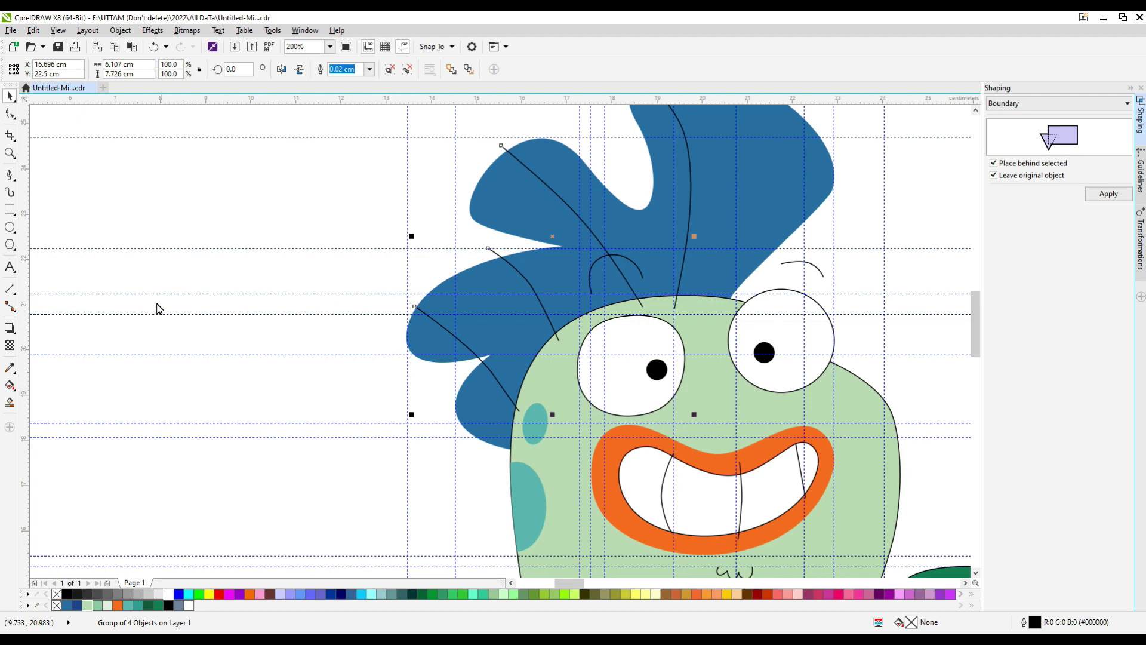
Smart-fill the two hair bands between the paired strand lines with grey-blue and no outline
left_click(8, 404)
left_click(482, 320)
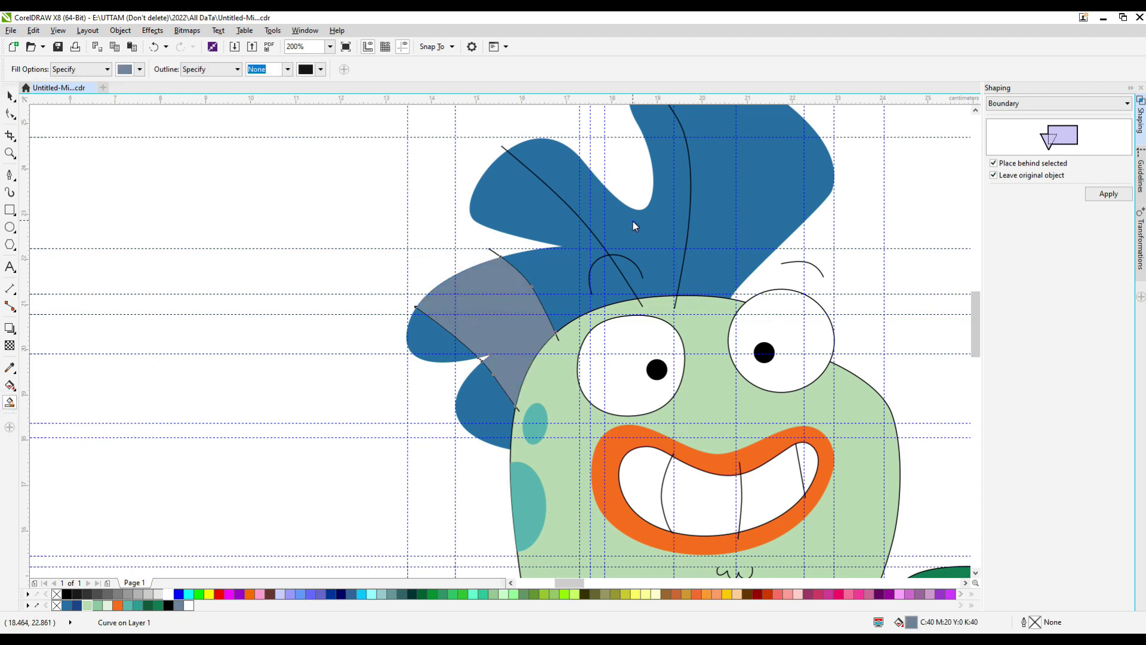
left_click(633, 222)
Delete the strand-line group and recolor both hair bands dark blue #1E4588
left_click(9, 95)
left_click(500, 147)
right_click(500, 147)
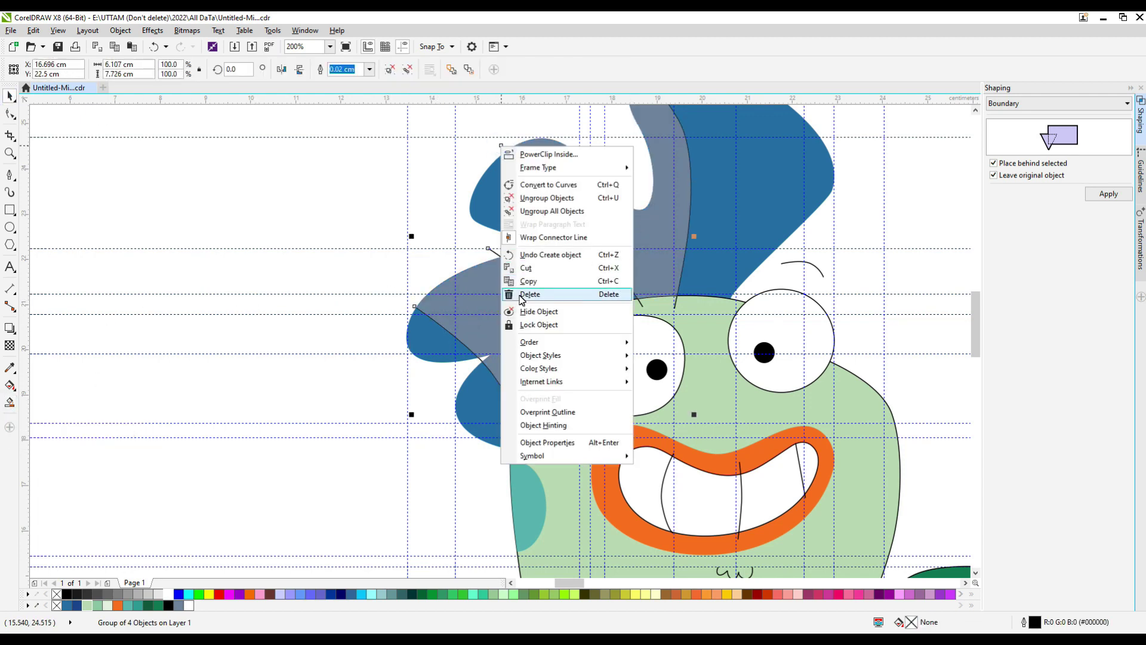
left_click(529, 294)
left_click(77, 605)
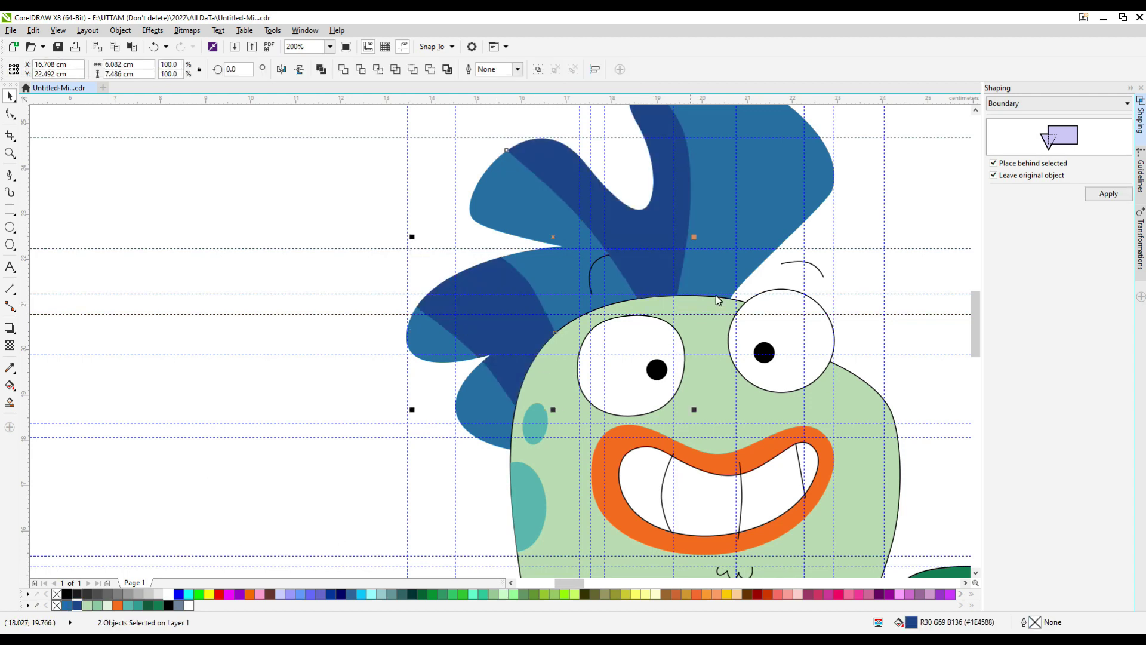
Undo the band recolor, the strand-line deletion and the upper band's fill
key("ctrl+z")
key("ctrl+z")
key("ctrl+z")
key("F10")
scroll(678, 308, "up", 1)
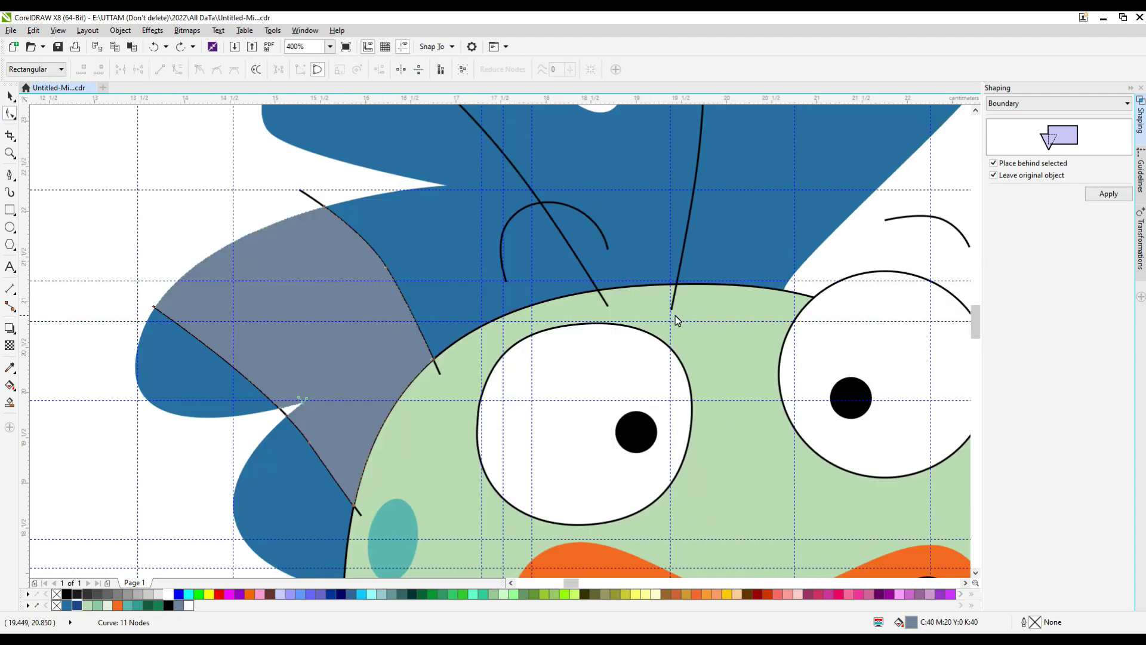
key("Escape")
Ungroup the strand lines and shift the rightmost line's lower end and middle to the right
left_click(7, 97)
left_click(307, 194)
left_click(388, 72)
left_click(9, 115)
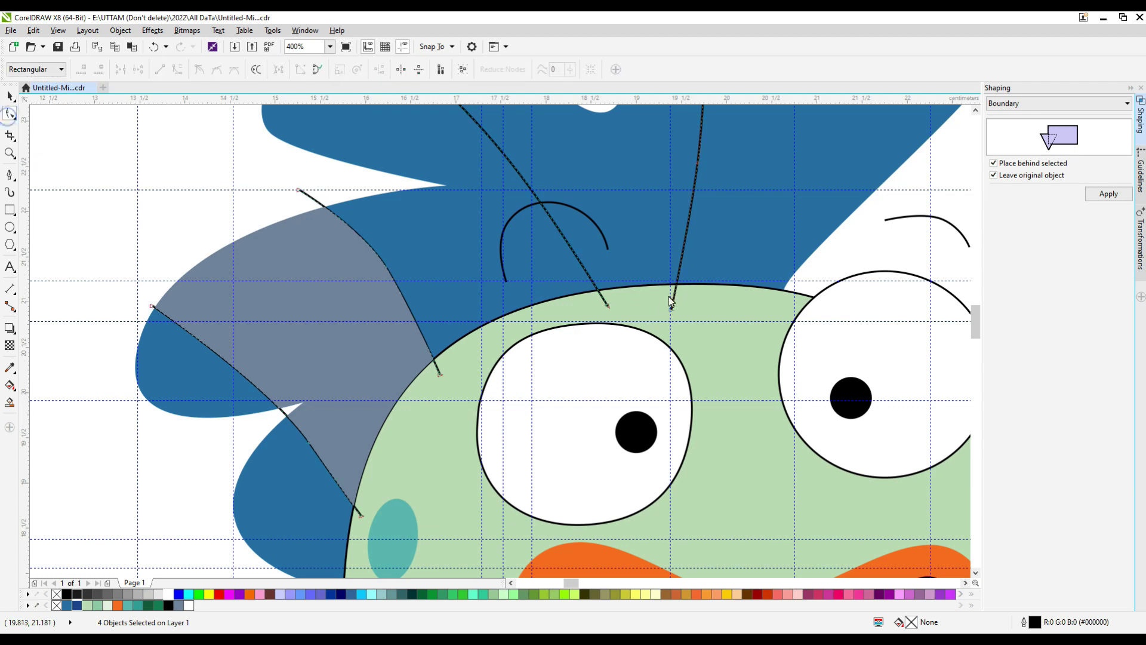
left_click_drag(672, 309, 697, 310)
left_click_drag(698, 162, 717, 162)
scroll(643, 224, "down", 2)
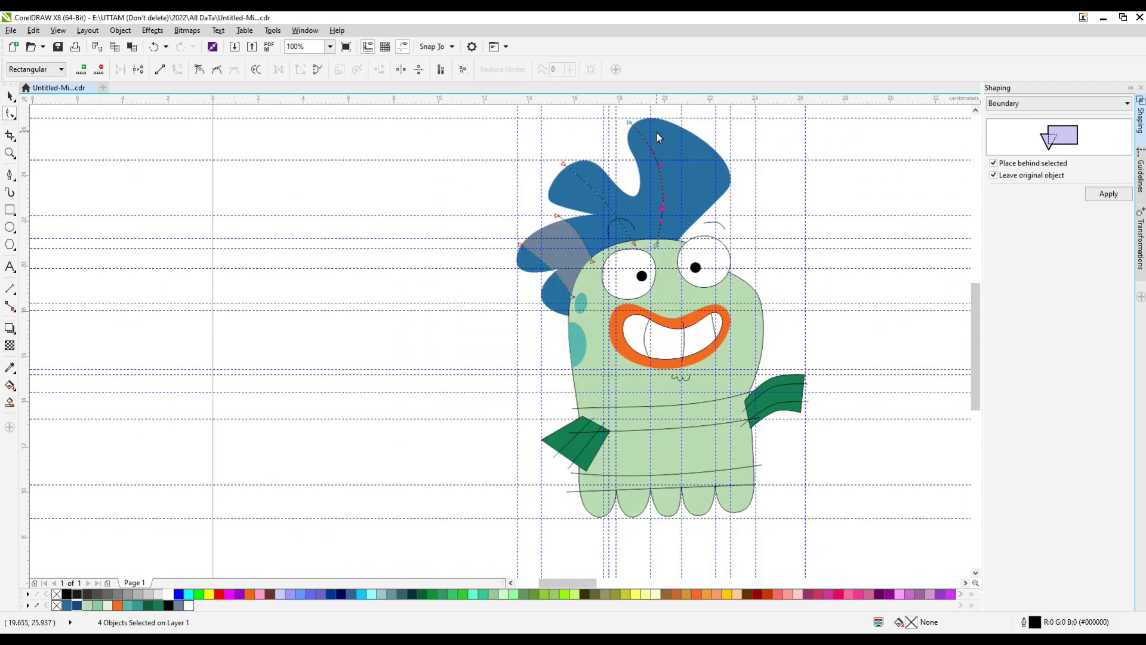
scroll(657, 134, "up", 1)
left_click_drag(652, 334, 661, 328)
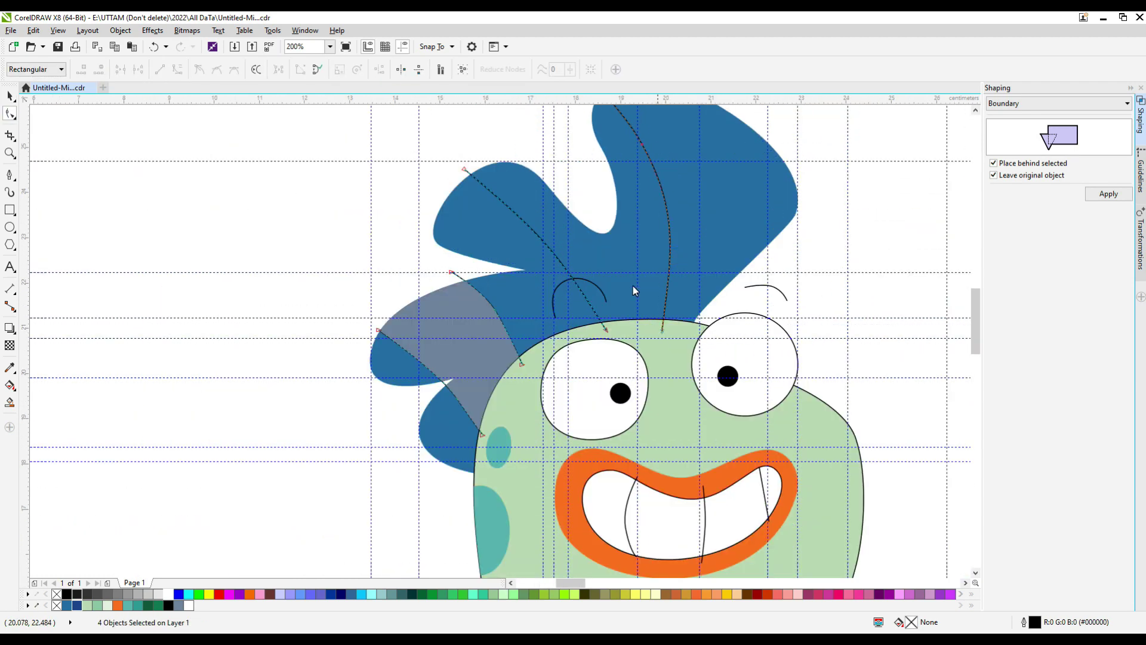
Move the second lock's strand line end onto the hair's outer edge and regroup the four lines
left_click(9, 95)
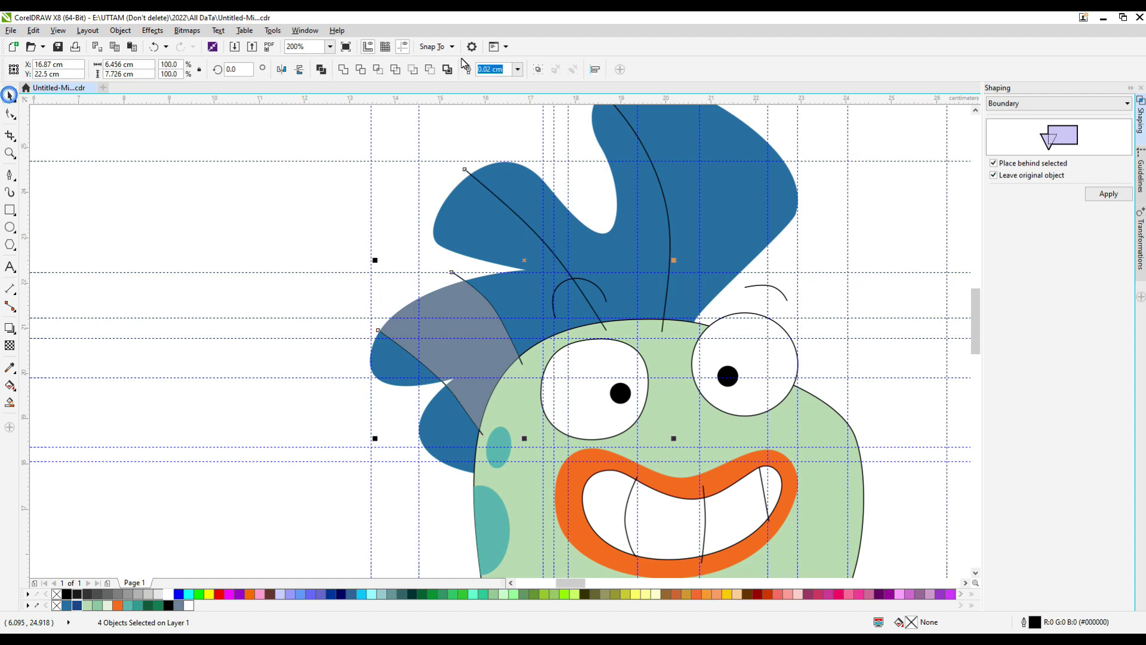
left_click(9, 404)
left_click(9, 112)
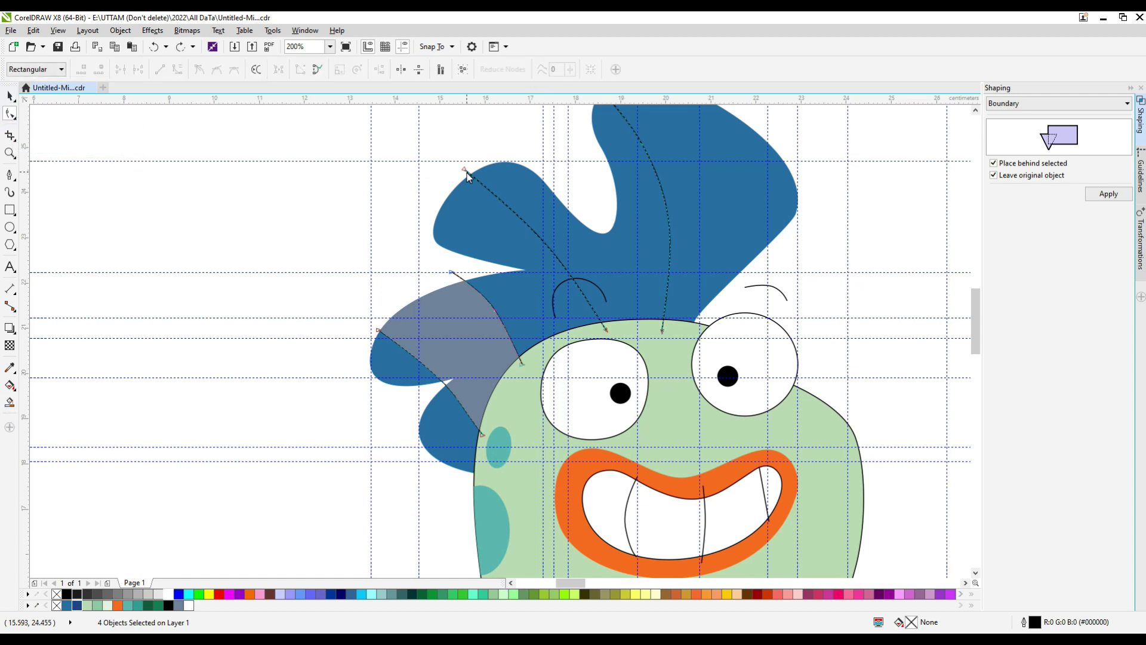
left_click(459, 181)
key("space")
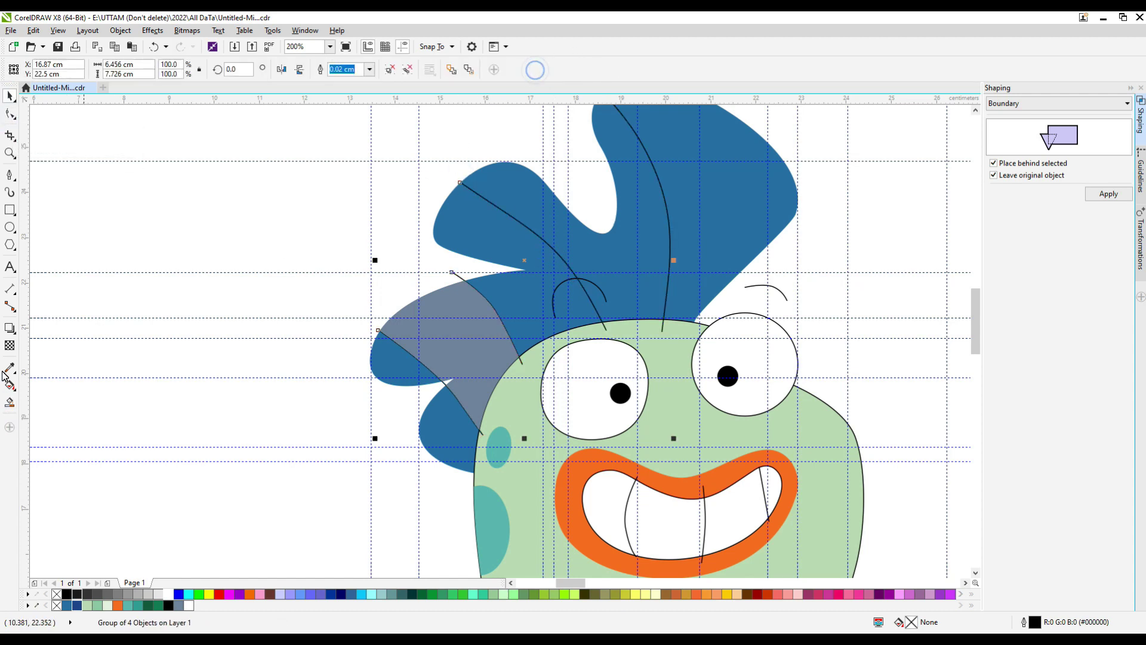
Smart-fill the upper hair band between its two strand lines, then move the line group aside and delete it
left_click(548, 227)
left_click(9, 96)
left_click_drag(455, 274, 319, 239)
right_click(319, 239)
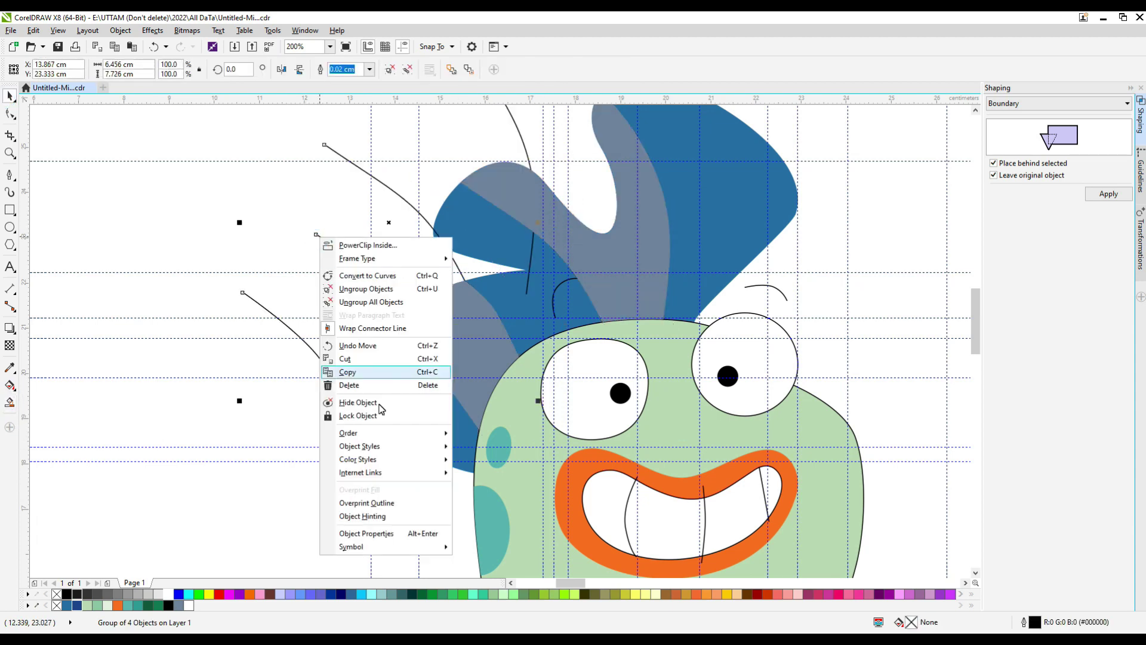
left_click(378, 386)
Bring both eyebrow lines to the front of the layer
left_click(564, 288)
left_click(781, 292, "shift")
right_click(781, 293)
mouse_move(848, 458)
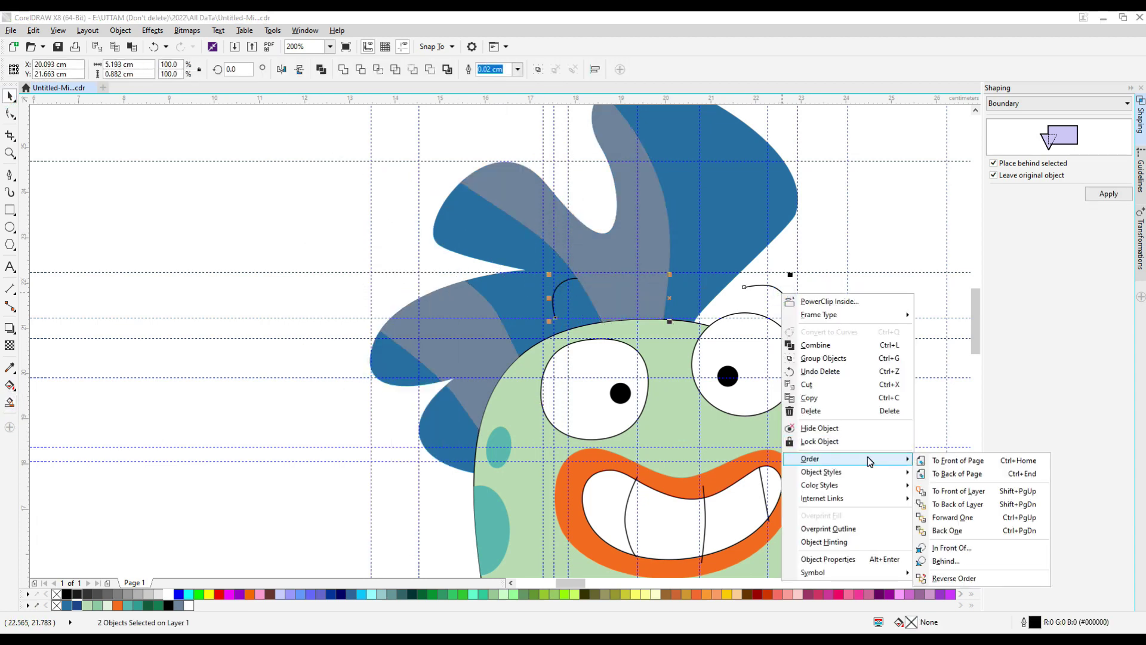
left_click(941, 493)
Recolor both grey-blue hair bands dark blue #1E4588
left_click(458, 302)
left_click(515, 209, "shift")
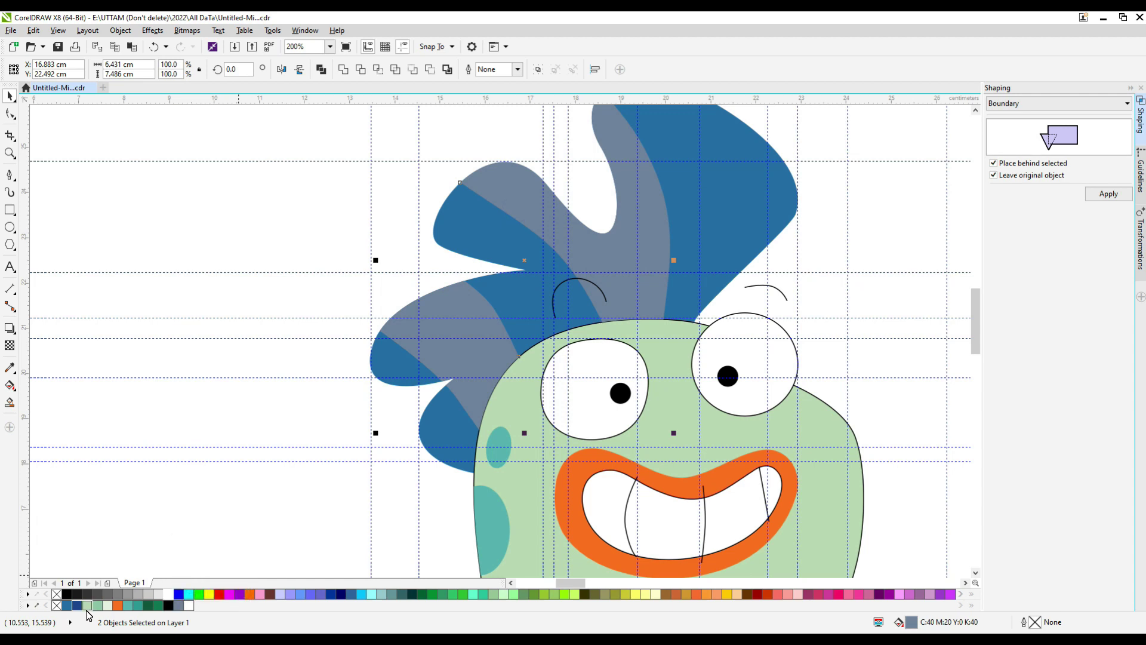
left_click(77, 605)
scroll(309, 296, "down", 1)
left_click(648, 274)
Smart-fill the five scallops along the body's lower edge in grey-blue without an outline
scroll(513, 455, "down", 2)
scroll(499, 457, "up", 3)
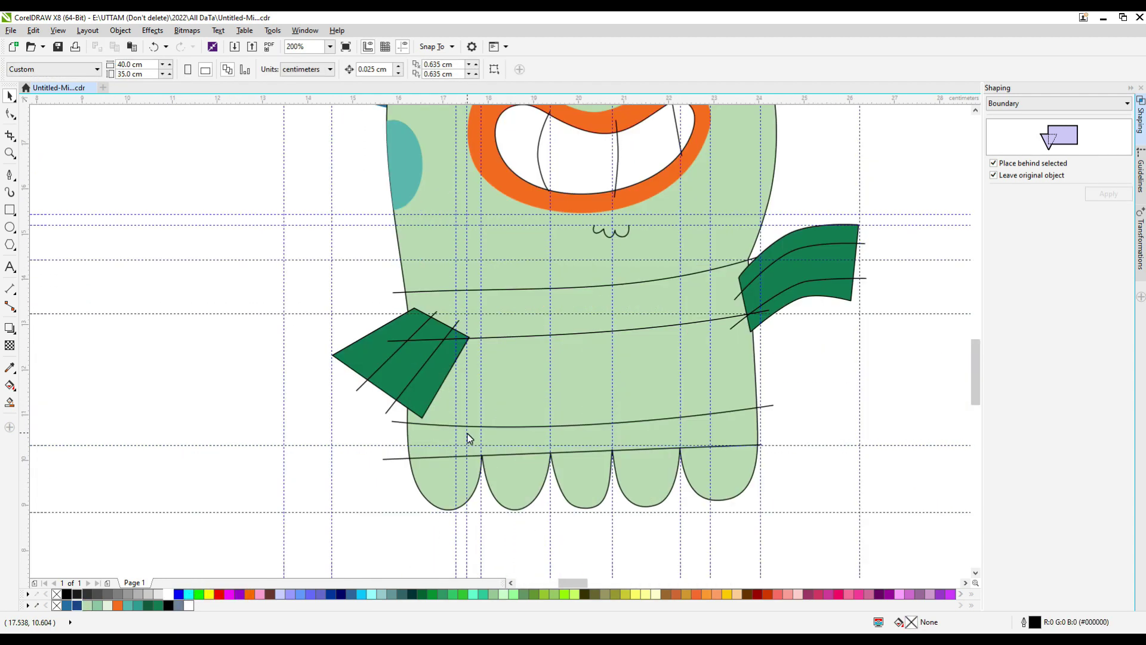
left_click(9, 403)
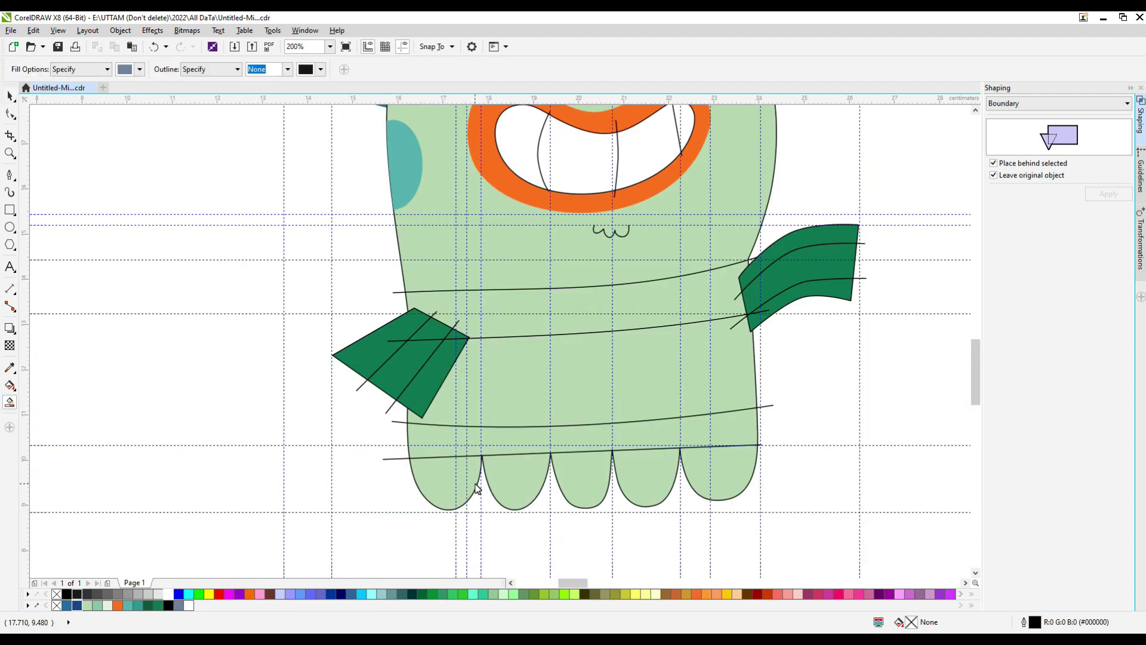
left_click(446, 486)
left_click(516, 477)
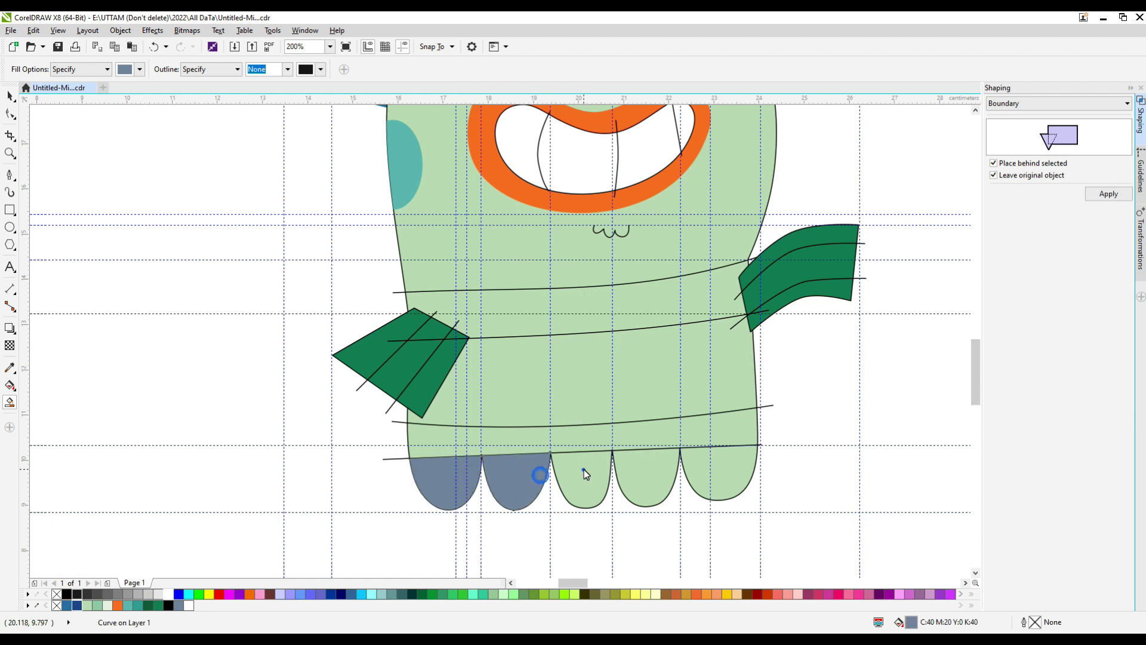
left_click(583, 472)
left_click(644, 474)
left_click(719, 472)
Move both green arms with their stripe lines outward, clear of the body
left_click(10, 96)
left_click_drag(288, 295, 486, 427)
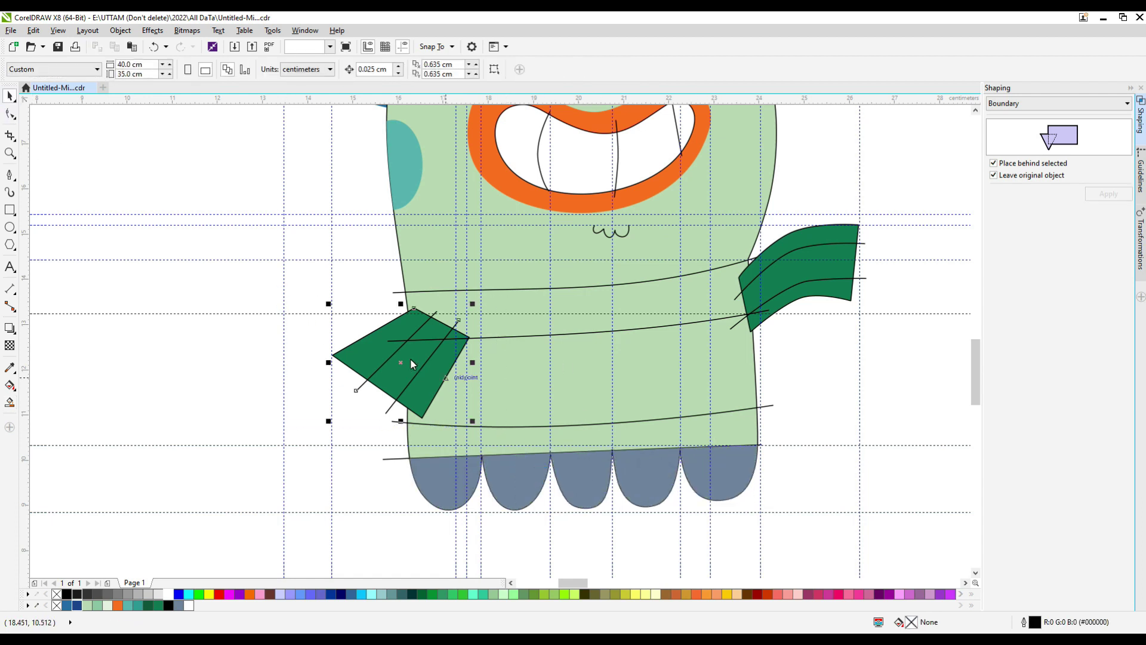
left_click_drag(410, 358, 242, 358)
left_click_drag(779, 287, 856, 287)
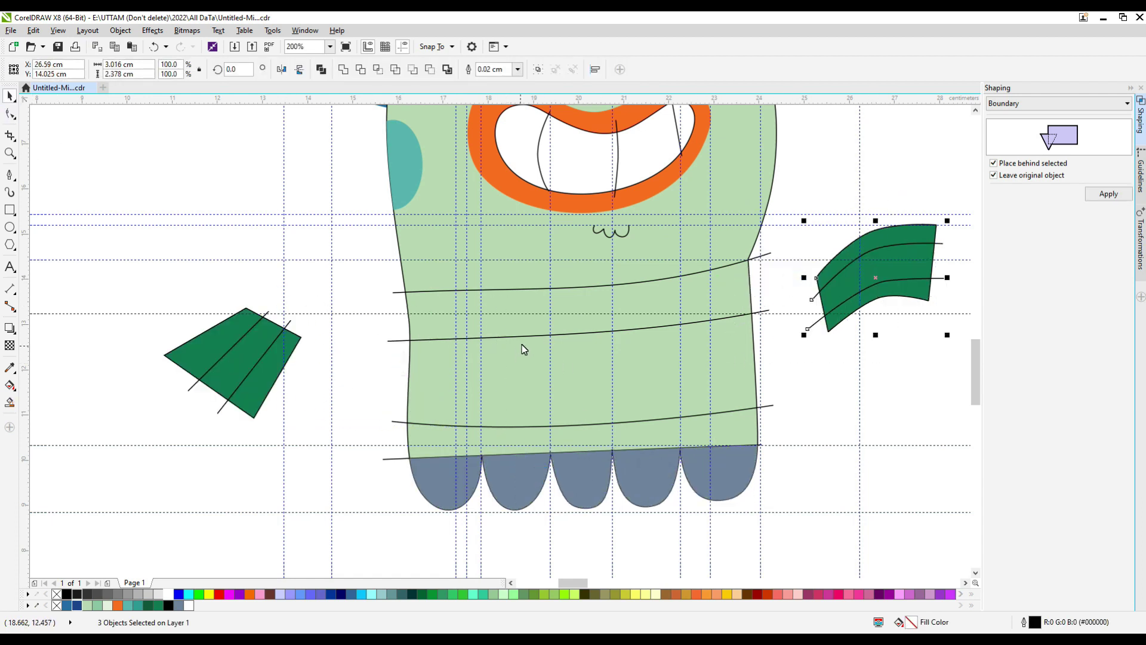
Smart-fill the wide body band between the two middle stripe lines in grey-blue
left_click(521, 338)
left_click(9, 403)
left_click(511, 360)
left_click(10, 96)
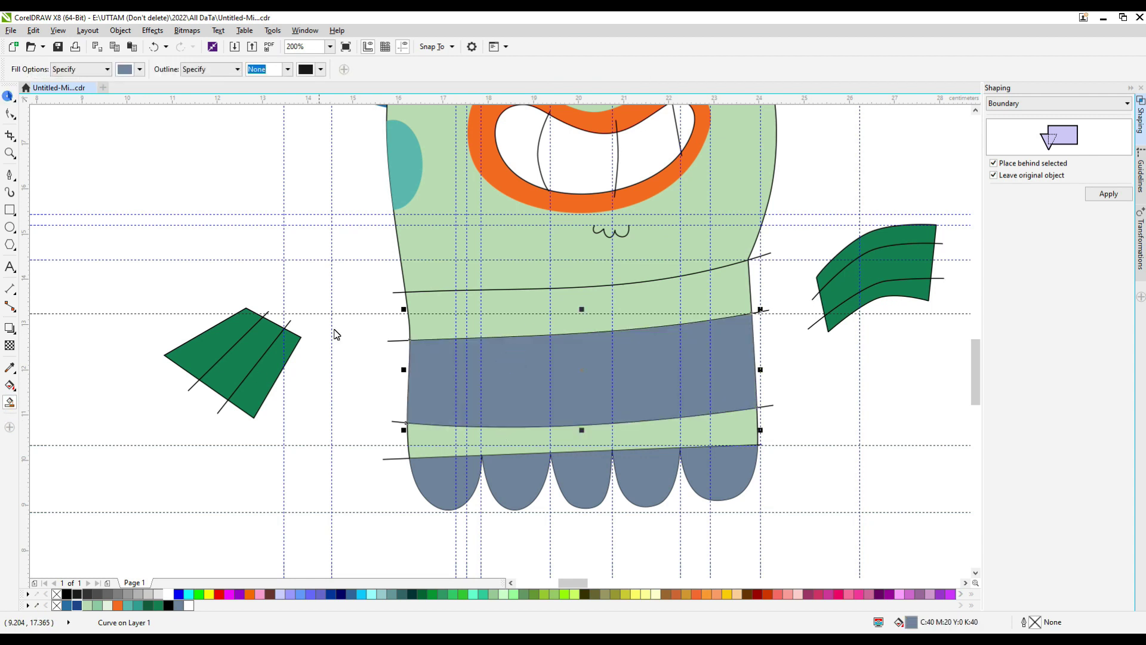
Delete the two stripe lines bordering the wide band and move the filled band aside over the left arm
left_click(392, 341)
left_click(396, 422, "shift")
right_click(395, 423)
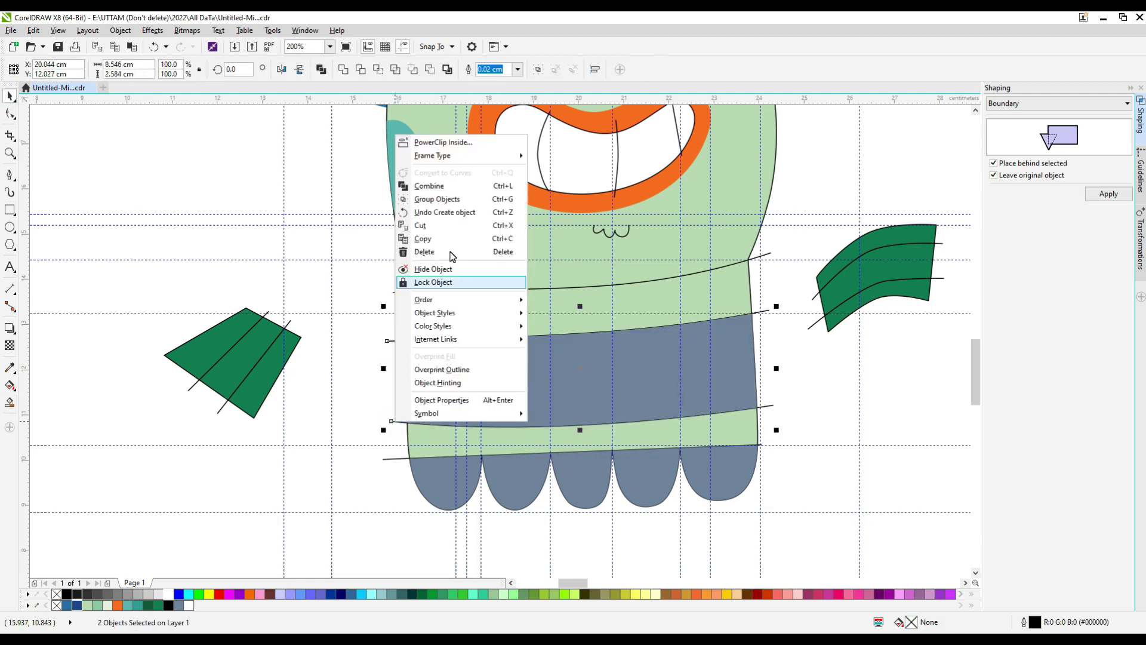
left_click(450, 253)
left_click_drag(579, 389, 172, 402)
Smart-fill the body area between the uppermost stripe line and the scallops, then delete that stripe line
left_click(9, 408)
left_click(448, 383)
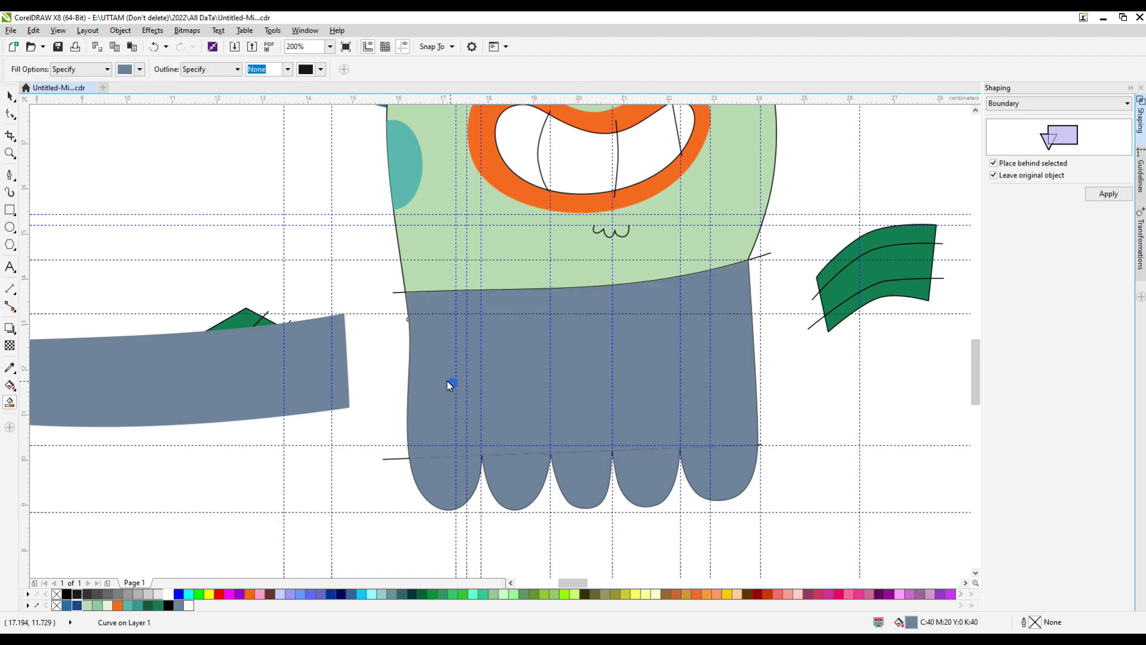
left_click(10, 94)
left_click_drag(768, 254, 792, 200)
right_click(792, 200)
left_click(842, 335)
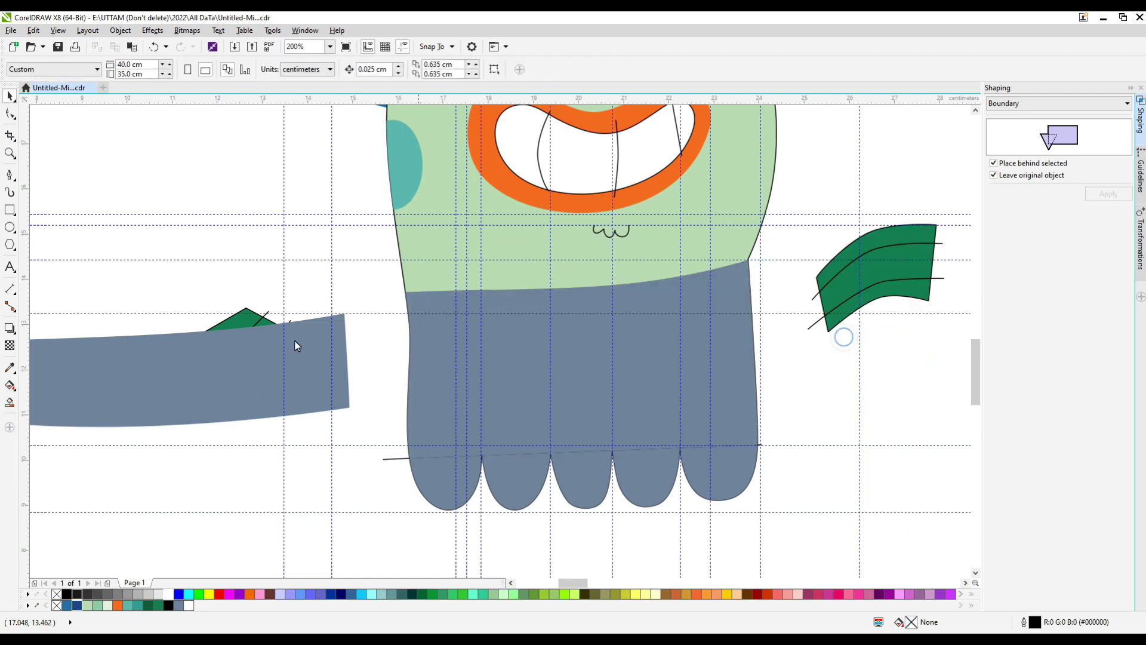
Recolor the large body area teal #5CB9AE and the separate band #359F91, then place the band back across the body
left_click(524, 353)
left_click(132, 605)
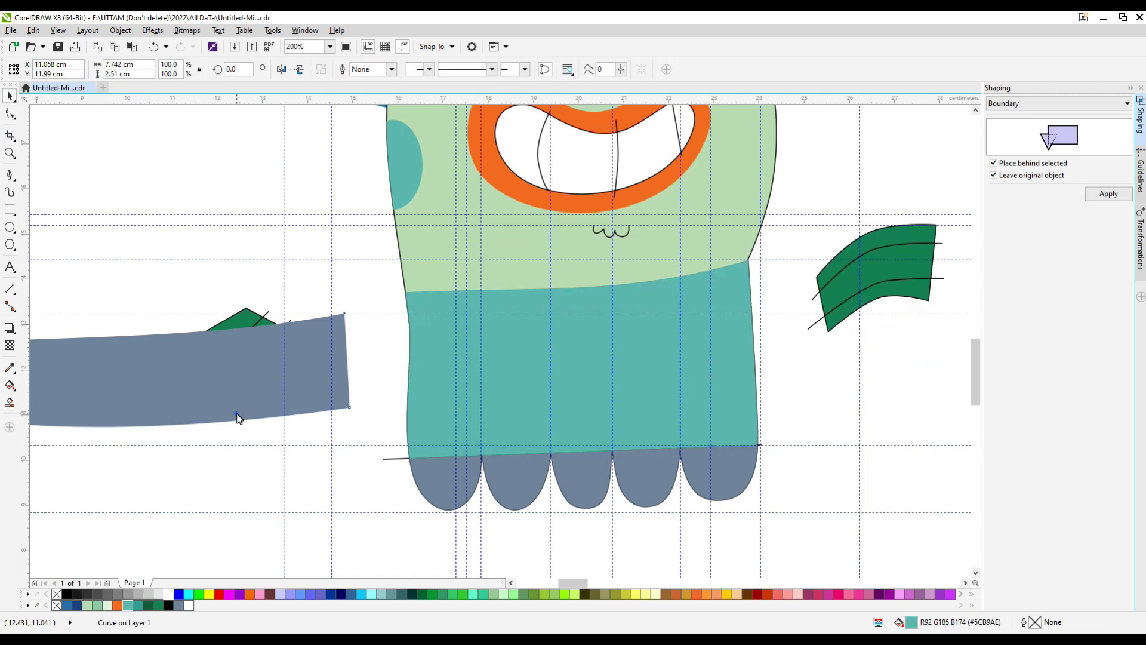
left_click(138, 605)
left_click_drag(195, 378, 602, 372)
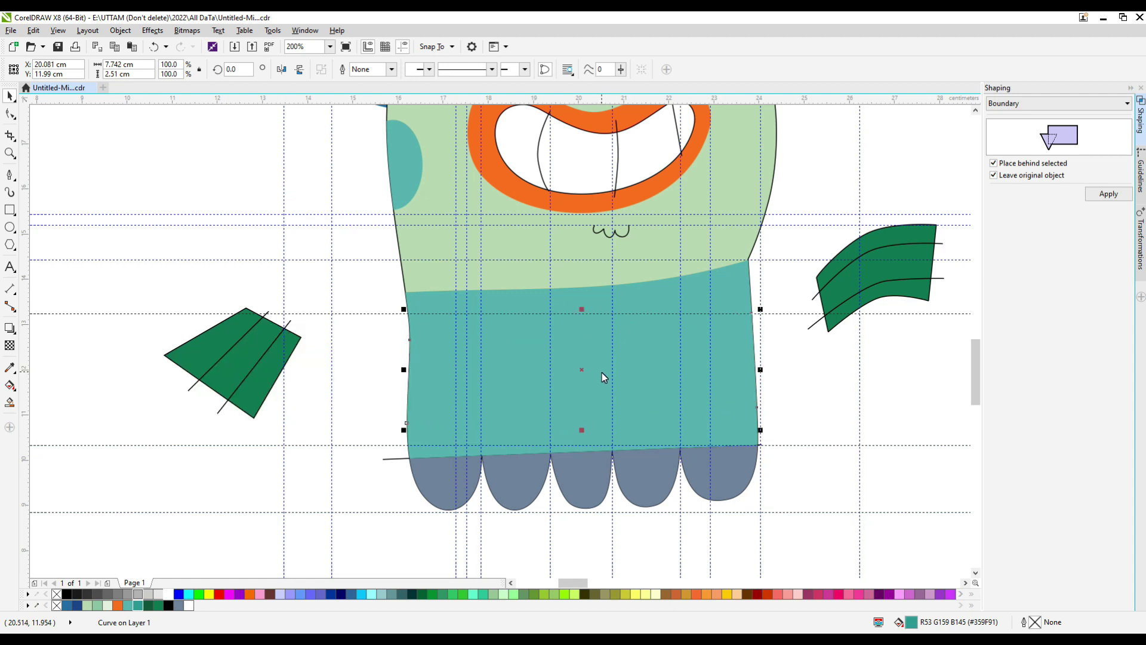
right_click(582, 370)
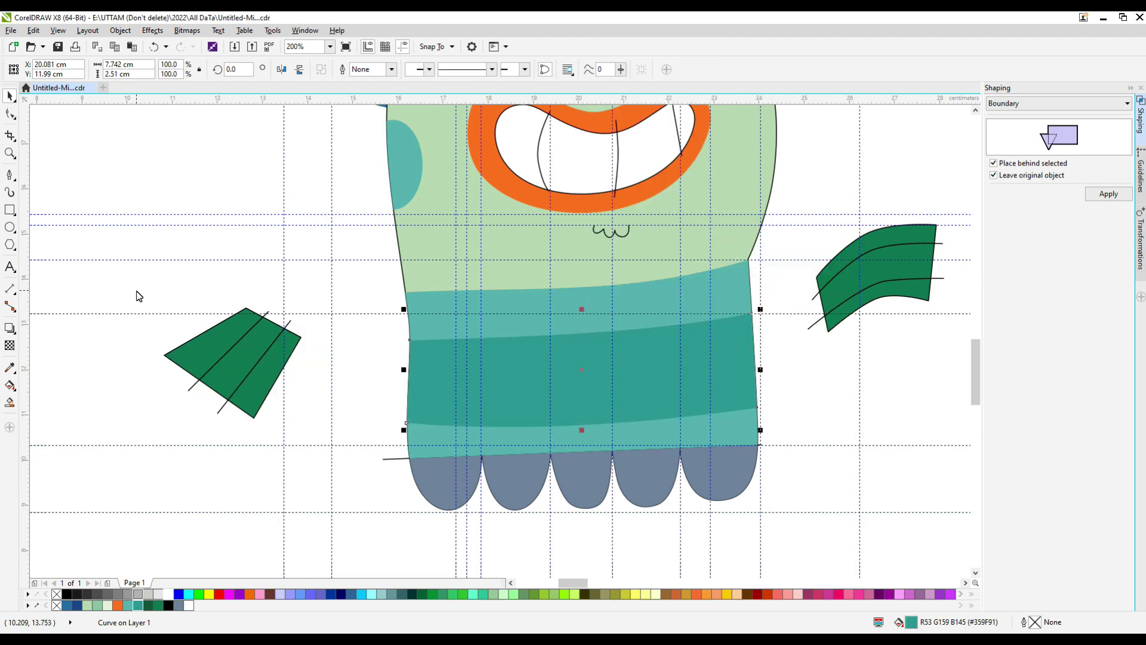
Remove the surplus node on the right side of the head outline to smooth its curve
scroll(699, 386, "down", 1)
scroll(741, 220, "up", 1)
left_click(10, 114)
scroll(716, 429, "up", 2)
left_click(695, 435)
scroll(671, 460, "down", 2)
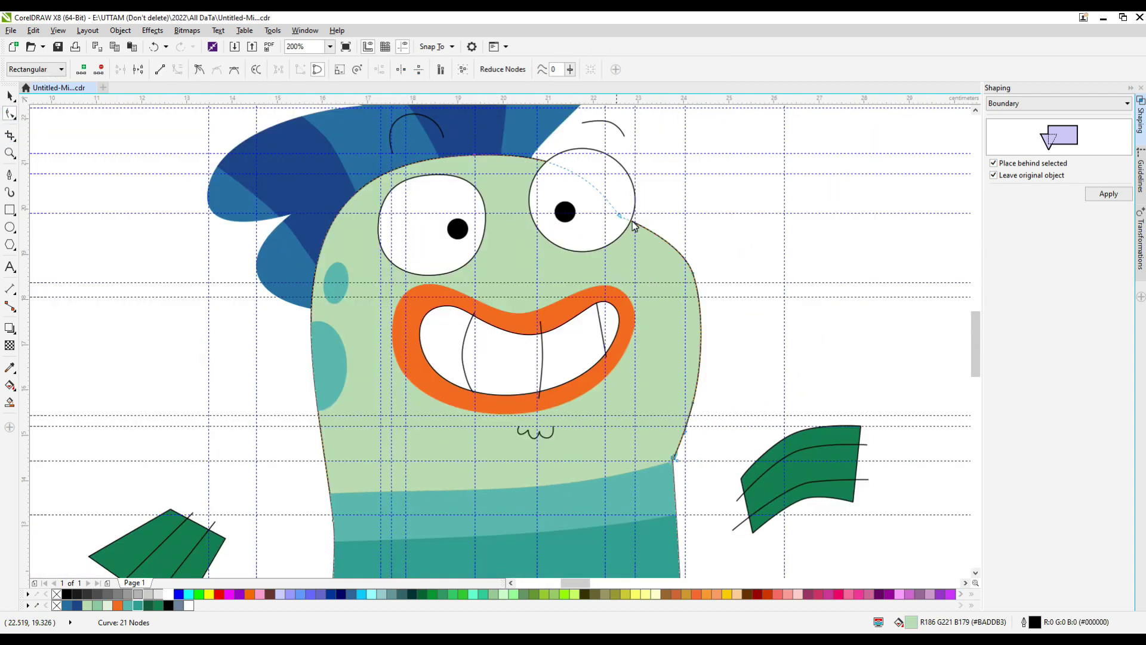
left_click(703, 330)
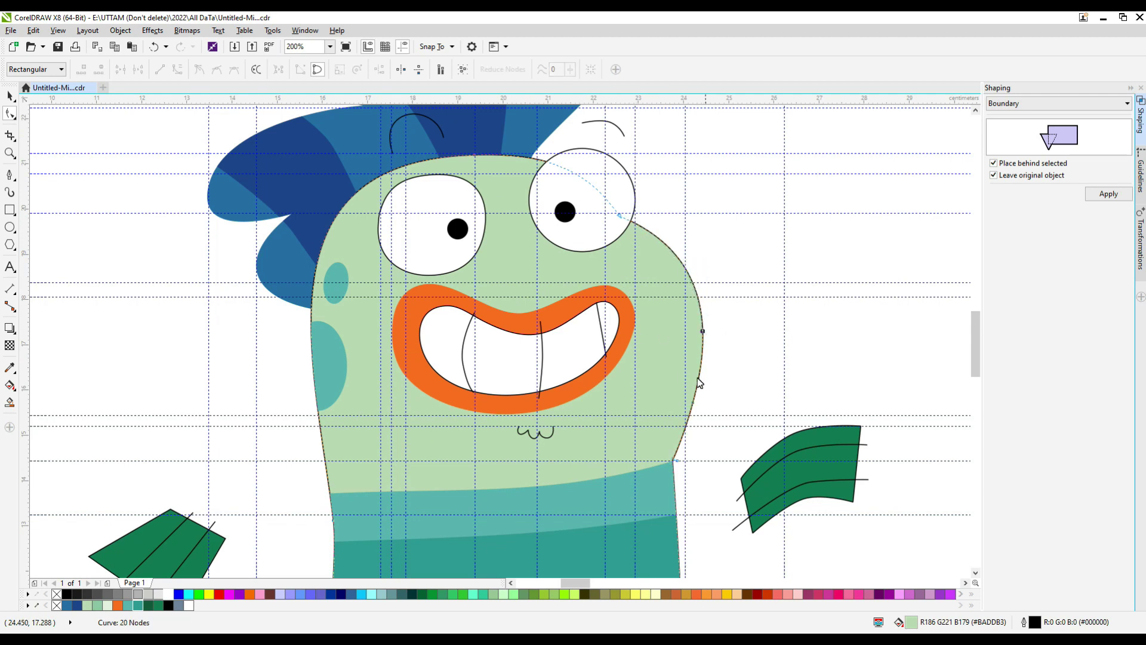
left_click(634, 329)
scroll(494, 248, "down", 1)
left_click(11, 96)
left_click(123, 251)
scroll(495, 341, "up", 1)
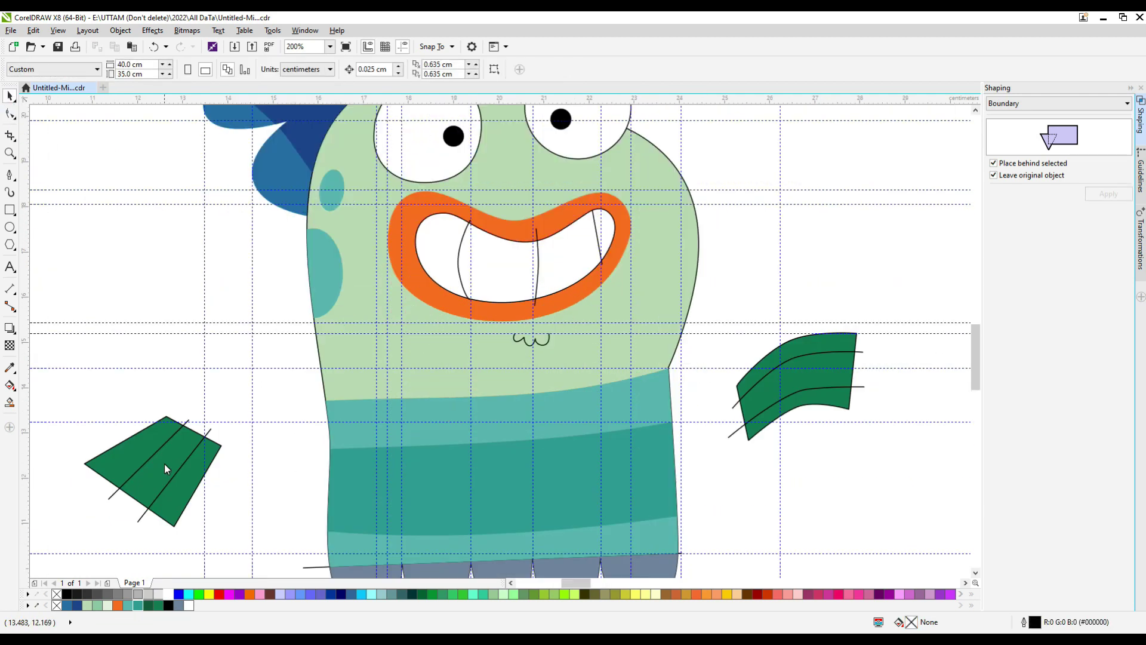
Reposition the left arm's two stripe lines and smart-fill the stripe between them in grey-blue
left_click(181, 444)
scroll(69, 496, "up", 3)
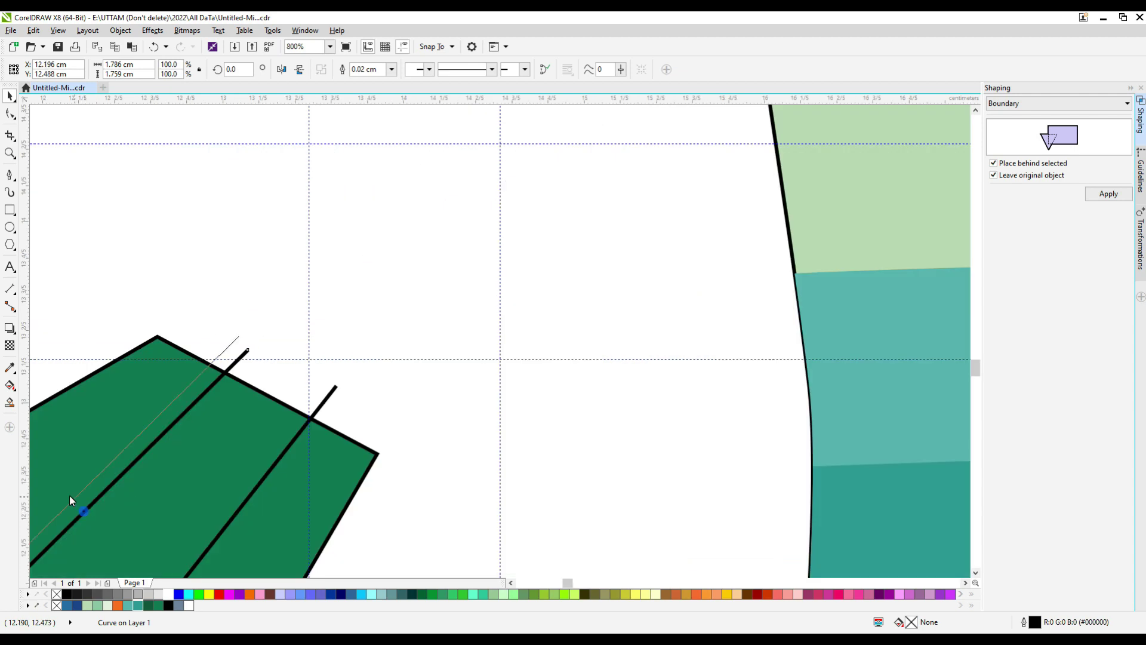
scroll(333, 451, "down", 3)
scroll(327, 434, "down", 2)
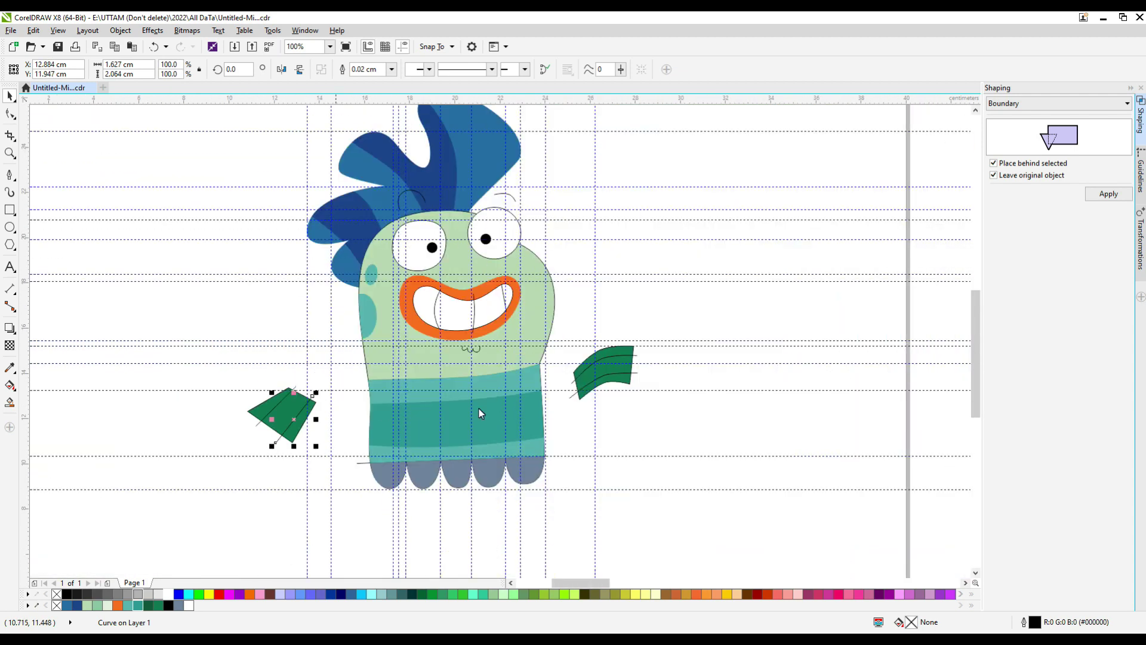
left_click(9, 405)
left_click(283, 413)
Delete both stripe lines from the left arm
scroll(314, 391, "up", 5)
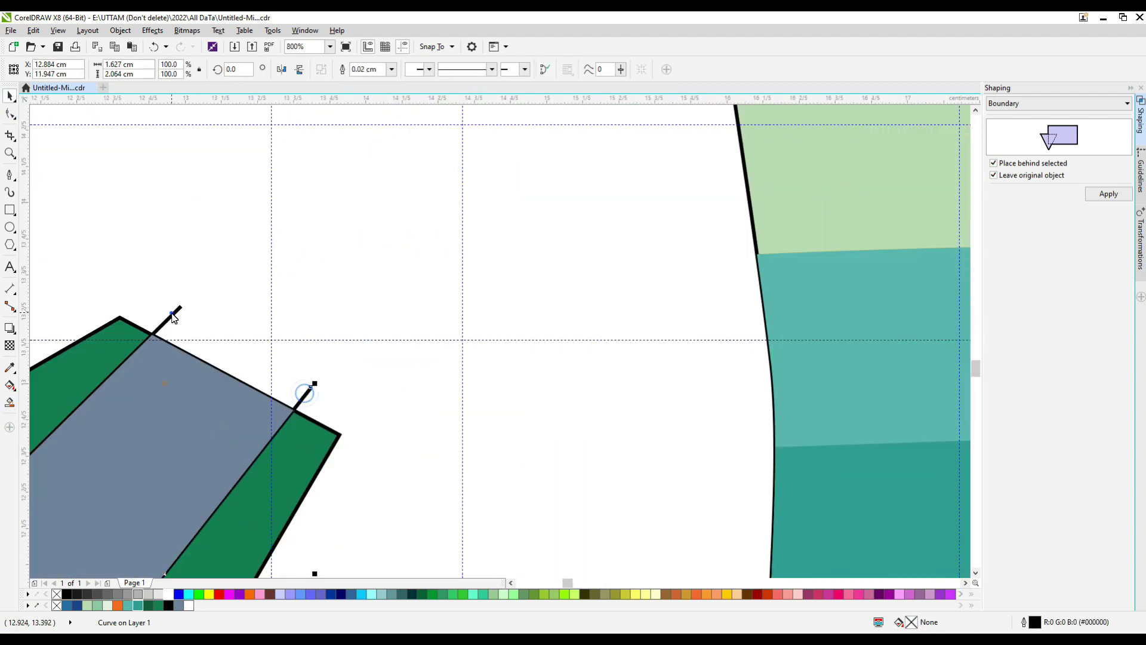
right_click(172, 313)
left_click(217, 430)
Create a boundary outline of the left arm beside it and add an inner copy scaled to 91.1%
scroll(227, 400, "down", 3)
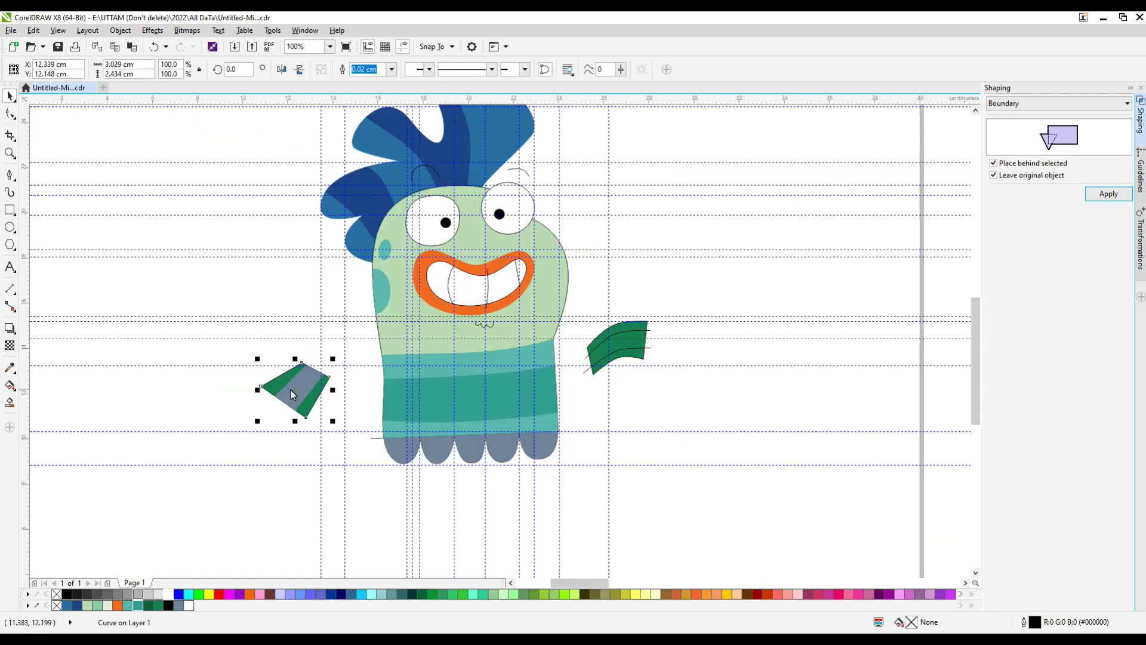
scroll(289, 392, "up", 1)
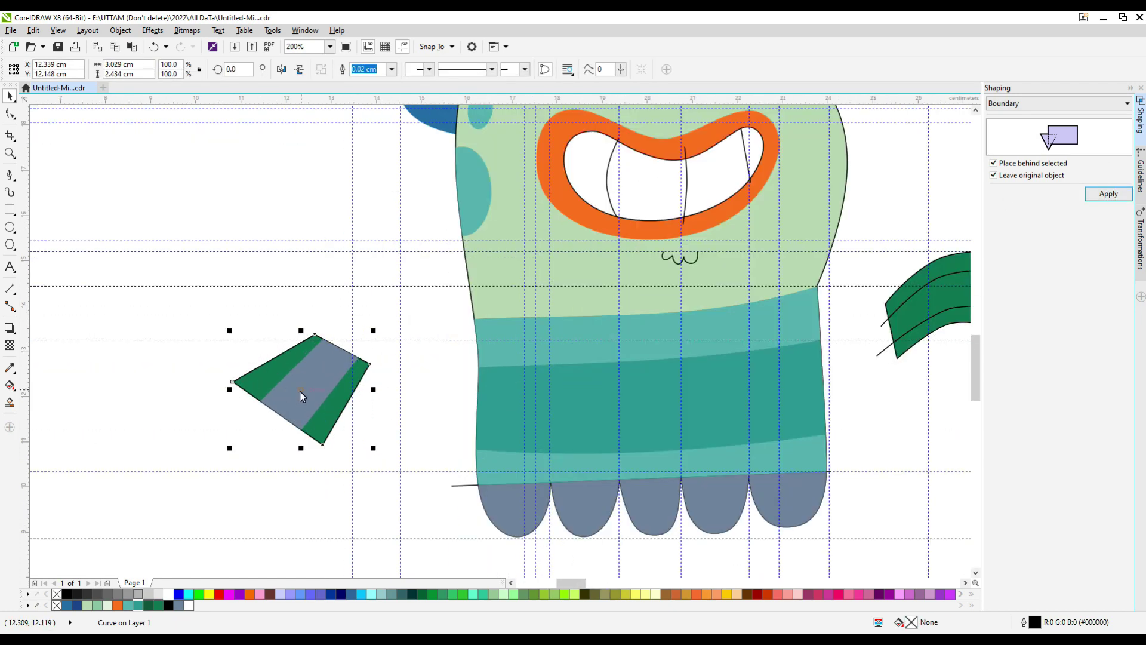
left_click(1108, 193)
scroll(86, 377, "up", 1)
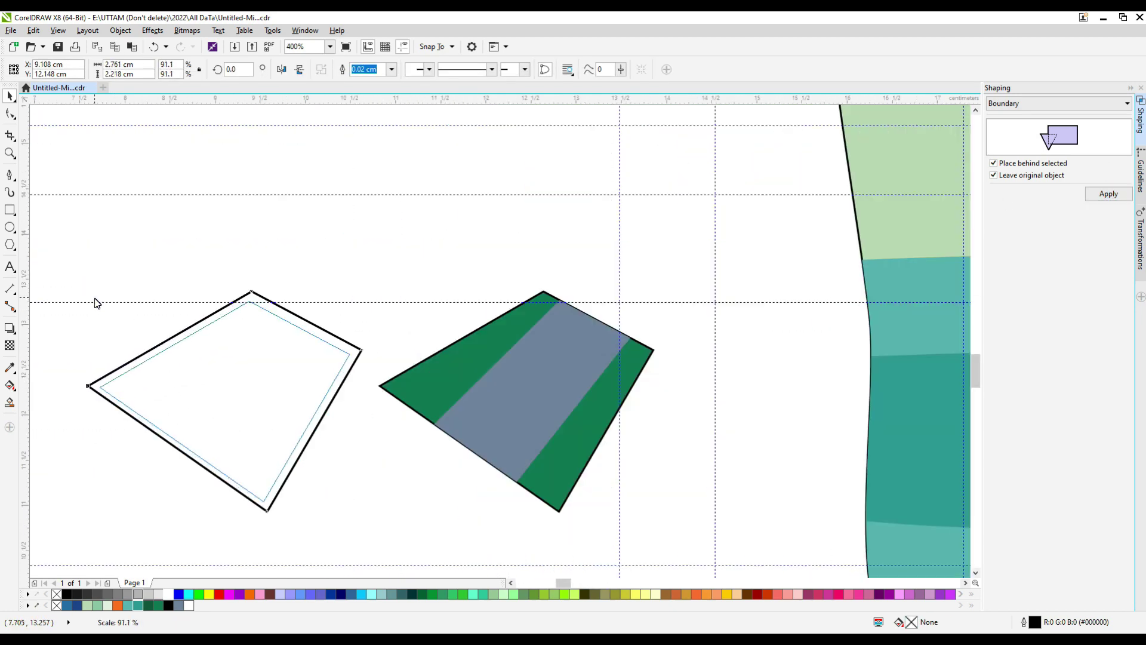
left_click_drag(96, 302, 97, 303)
right_click(290, 328)
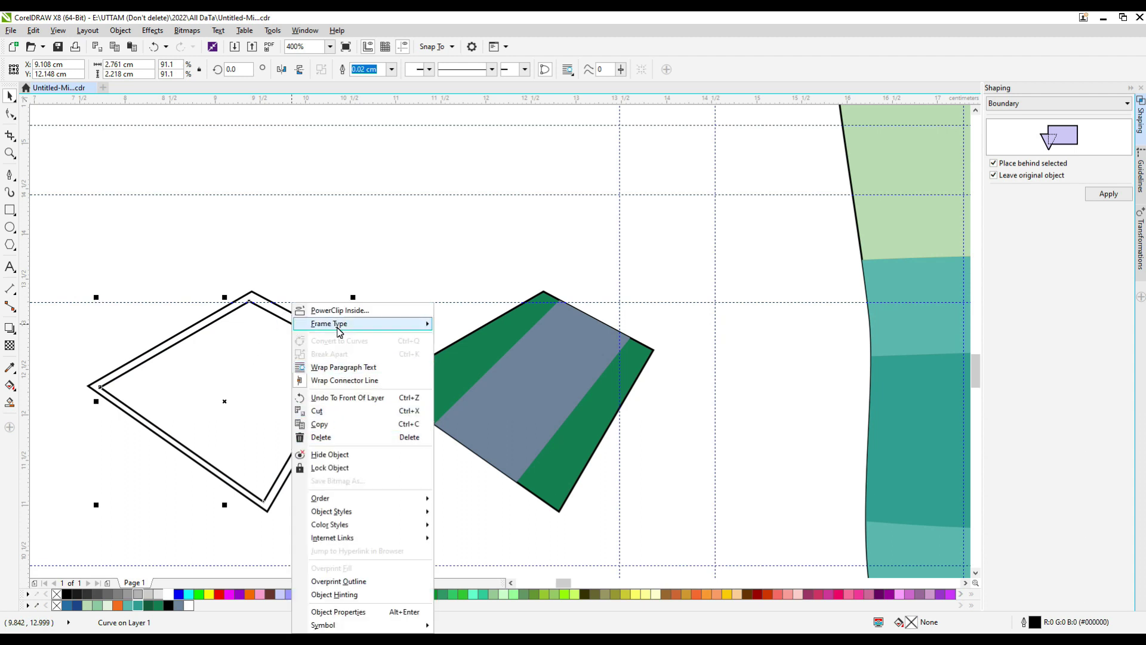
Reshape the inner outline's corners so its upper-right edge extends past the outer outline and its other sides stay inside
left_click(16, 121)
left_click_drag(250, 301, 275, 283)
left_click_drag(349, 355, 366, 329)
scroll(276, 287, "up", 1)
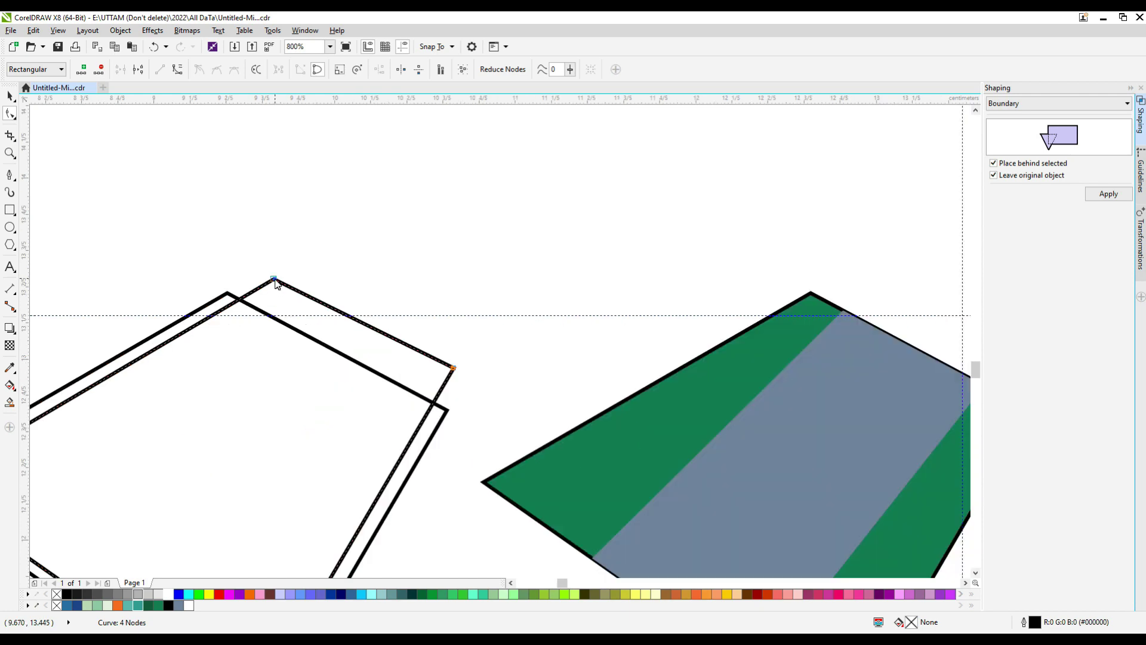
left_click_drag(274, 280, 280, 282)
scroll(449, 278, "down", 2)
scroll(317, 330, "up", 2)
left_click_drag(316, 325, 324, 319)
left_click_drag(641, 552, 642, 541)
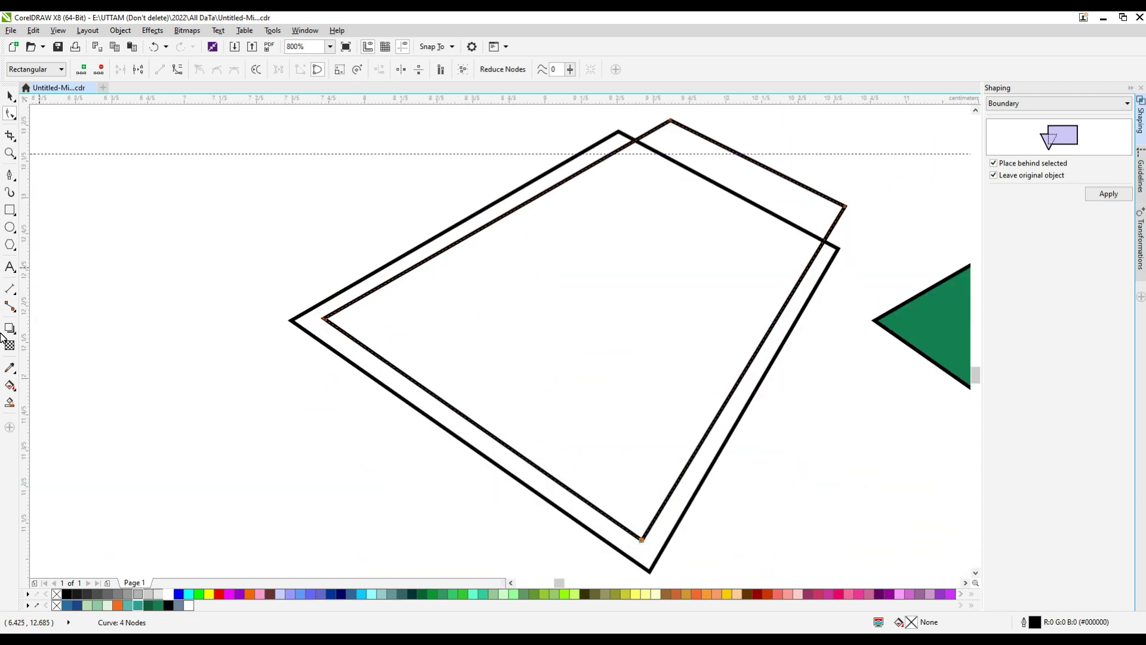
Smart-fill the gap between the two arm outlines in grey-blue, then delete both outlines
left_click(12, 407)
left_click(315, 314)
left_click(9, 96)
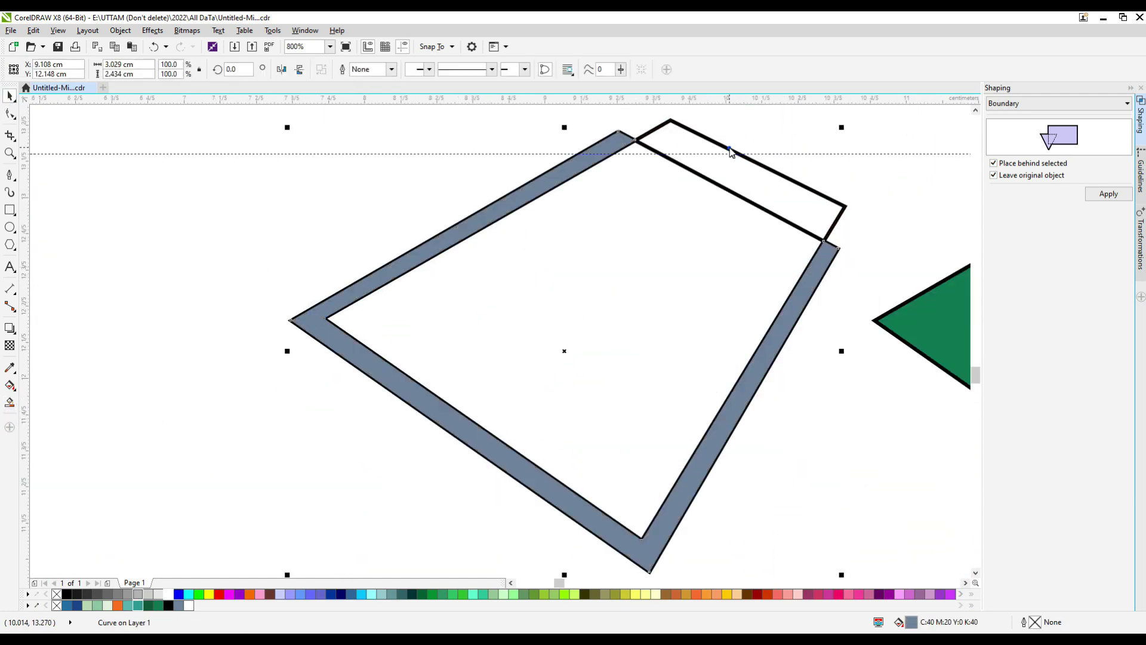
left_click_drag(730, 150, 612, 199)
right_click(612, 199)
left_click(659, 336)
left_click_drag(767, 210, 649, 256)
right_click(649, 256)
left_click(681, 392)
Place the grey-blue border over the left arm and remove the arm's own outline
scroll(468, 281, "down", 2)
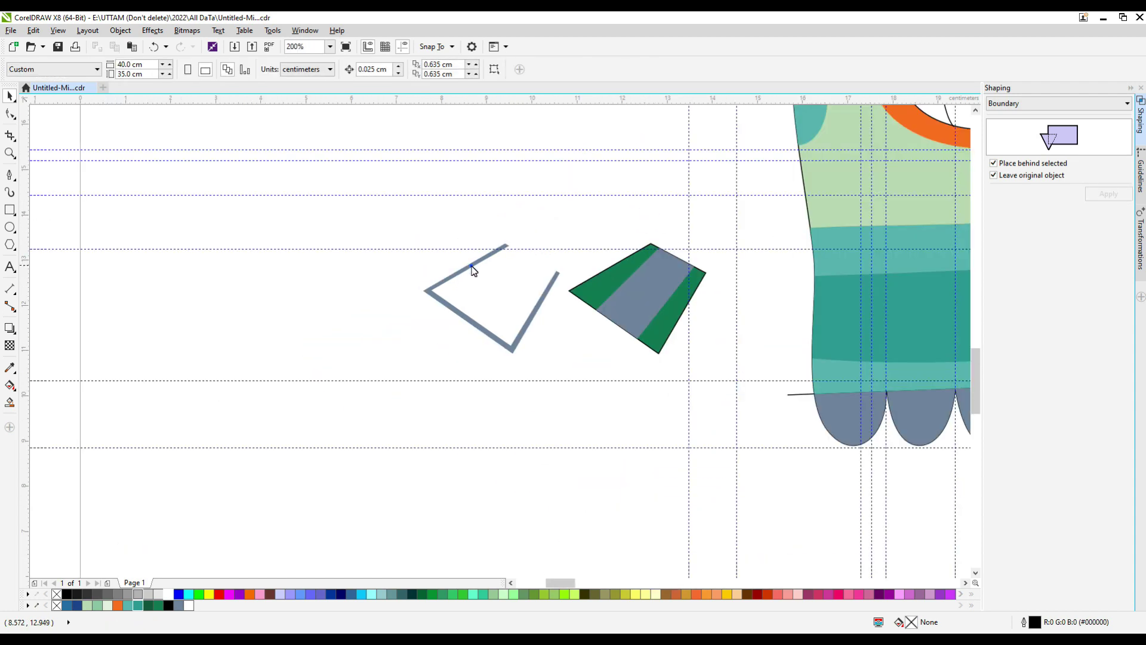
left_click(469, 266)
left_click_drag(491, 300, 646, 311)
left_click(636, 310)
scroll(636, 310, "up", 4)
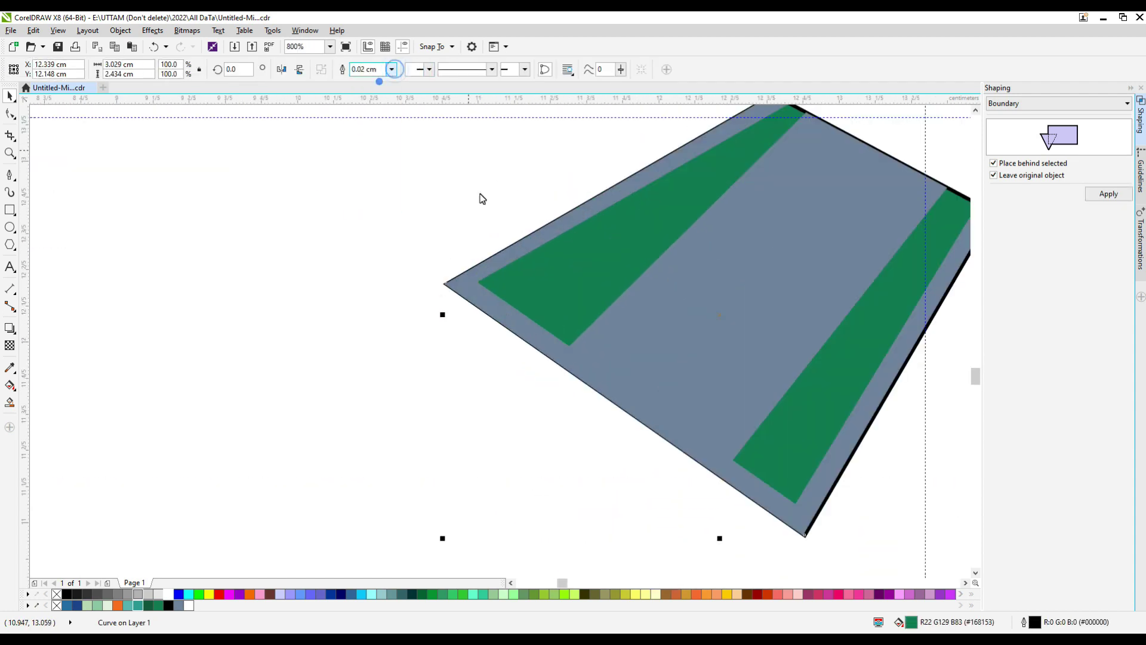
scroll(497, 297, "down", 1)
left_click(582, 260)
scroll(732, 223, "up", 1)
scroll(667, 331, "down", 1)
left_click_drag(716, 475, 711, 471)
Round both open ends of the left arm's grey-blue border by bending their end segments outward
left_click(10, 114)
scroll(609, 246, "up", 2)
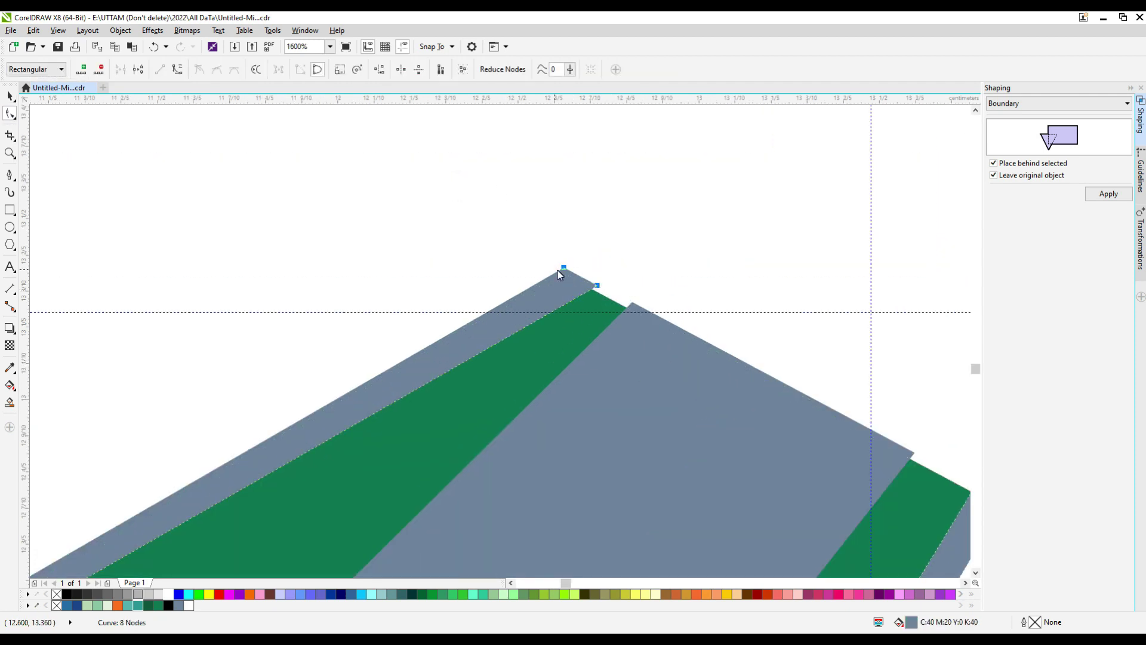
scroll(594, 288, "up", 1)
right_click(597, 289)
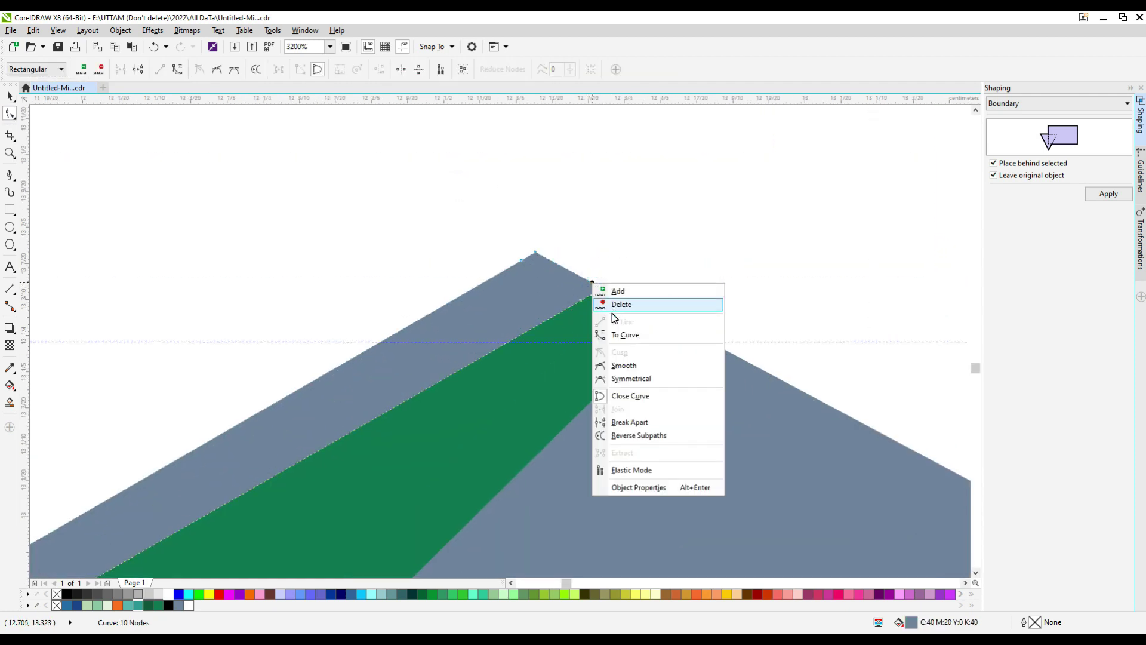
key("Escape")
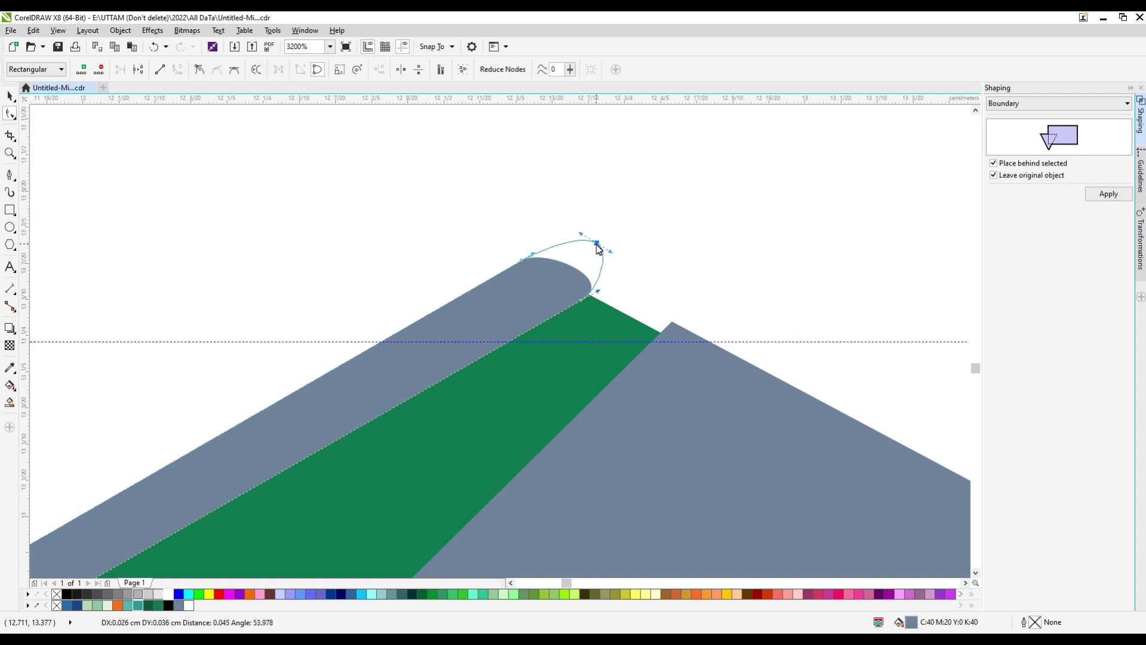
left_click_drag(599, 249, 599, 249)
scroll(489, 253, "down", 2)
scroll(605, 296, "up", 2)
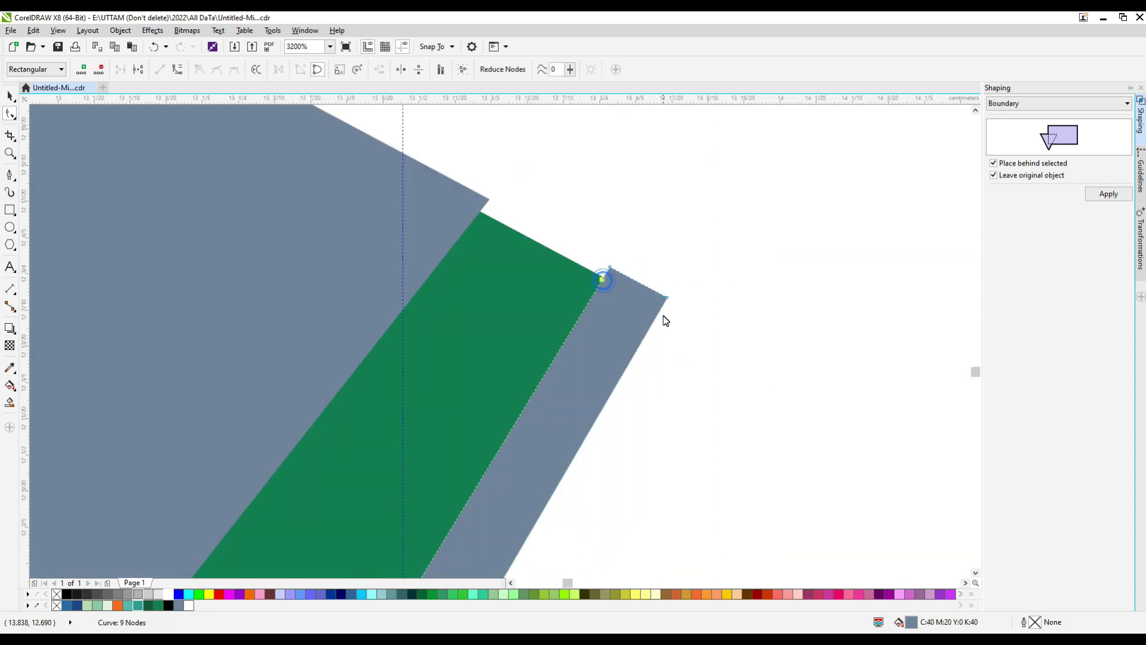
left_click(647, 287)
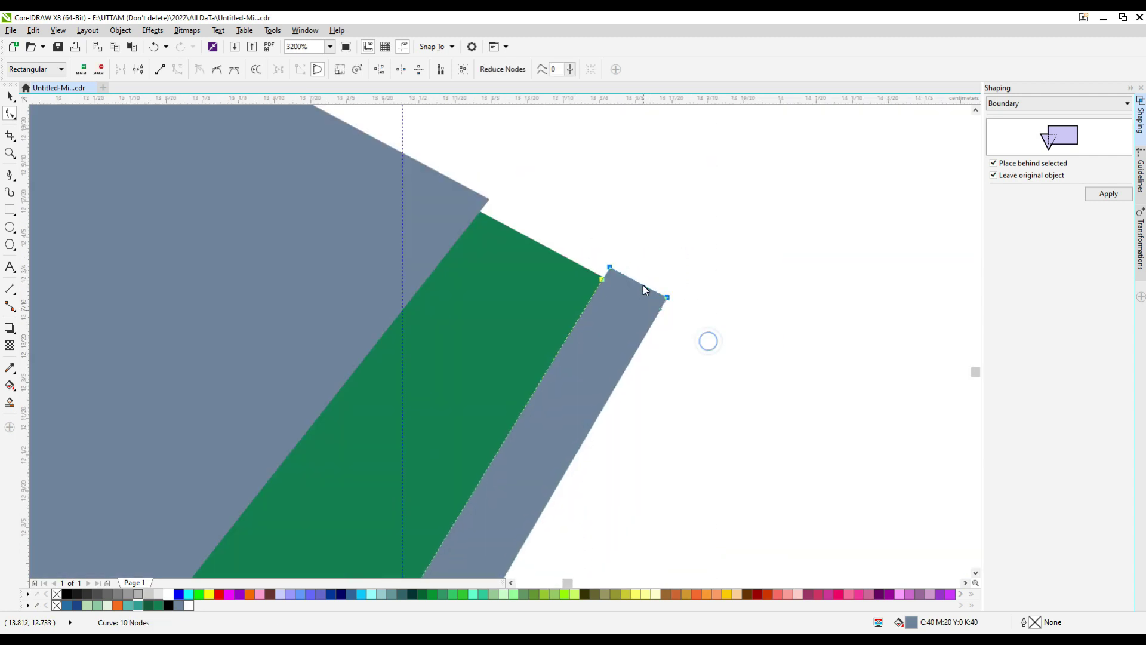
Adjust the two protruding upper corners of the left arm's stripe to follow the arm's edge
scroll(685, 307, "down", 3)
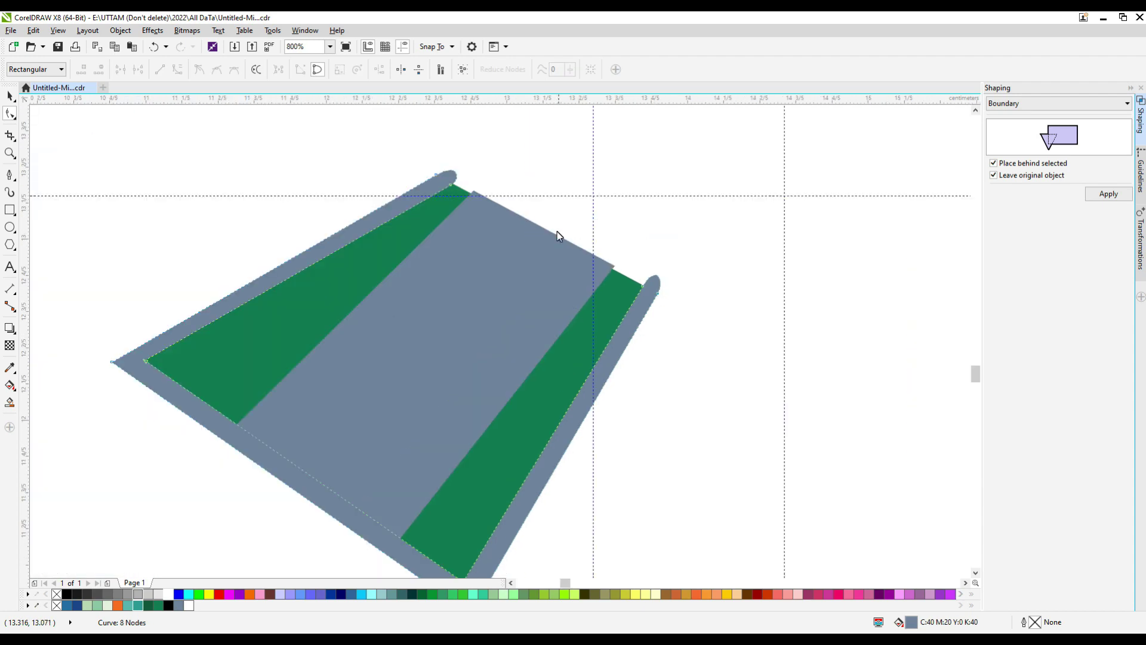
scroll(557, 231, "up", 3)
left_click_drag(479, 207, 470, 200)
scroll(513, 235, "down", 2)
scroll(644, 306, "up", 1)
left_click_drag(660, 307, 655, 314)
Recolor the left arm's stripe dark green and its border black
scroll(644, 310, "down", 3)
left_click(148, 606)
left_click(10, 96)
left_click(646, 313)
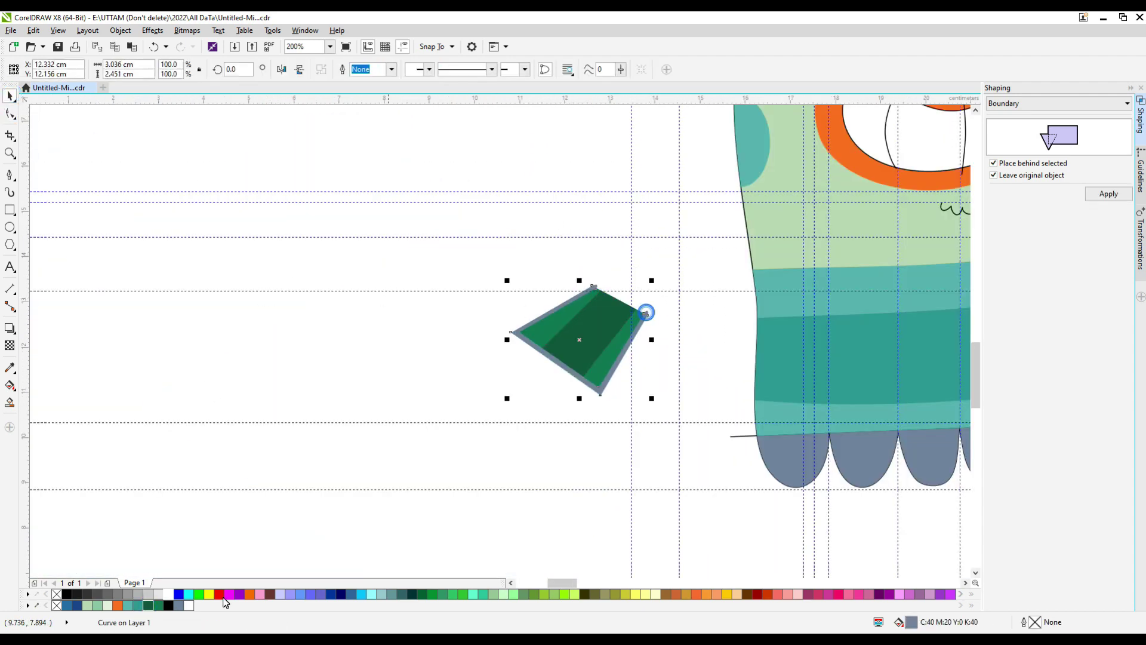
left_click(168, 605)
Move the complete left arm with its stripe and border back onto the body's left side
left_click_drag(419, 229, 695, 412)
left_click_drag(606, 361, 763, 365)
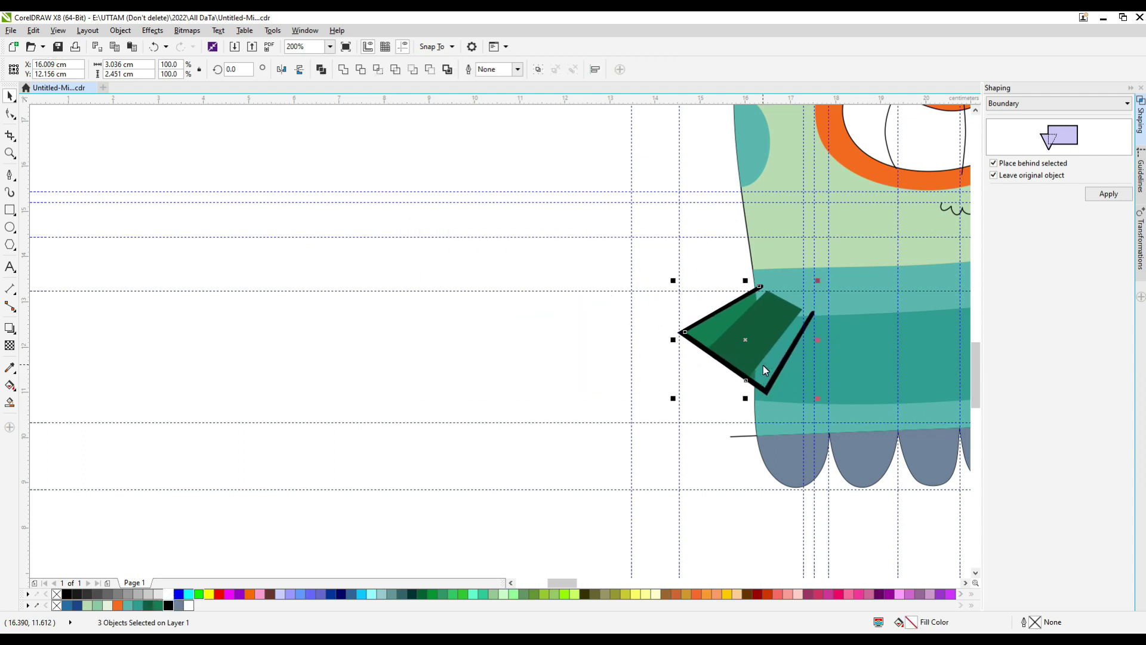
Remove the stray line end protruding beside the body's lower left corner
scroll(537, 373, "down", 2)
left_click(508, 384)
scroll(533, 391, "up", 2)
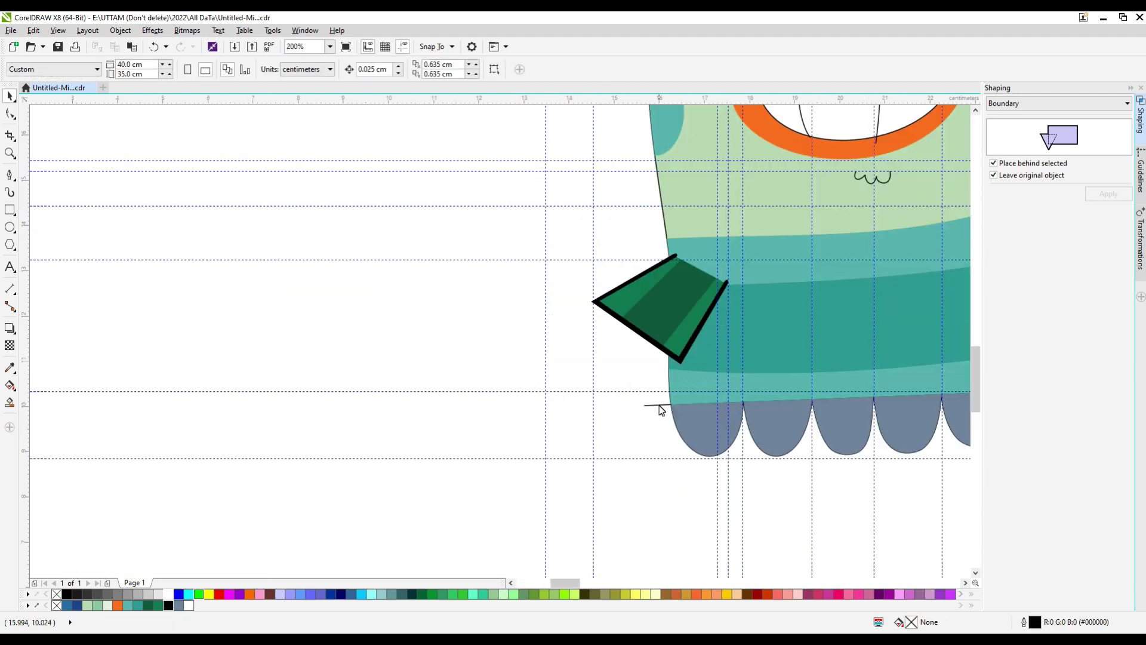
left_click_drag(658, 405, 425, 381)
right_click(425, 381)
left_click(499, 184)
scroll(508, 402, "down", 2)
Shorten the five grey-blue scallops along the body's lower edge vertically to about 1.16 cm overall height
scroll(591, 401, "up", 2)
left_click(472, 440)
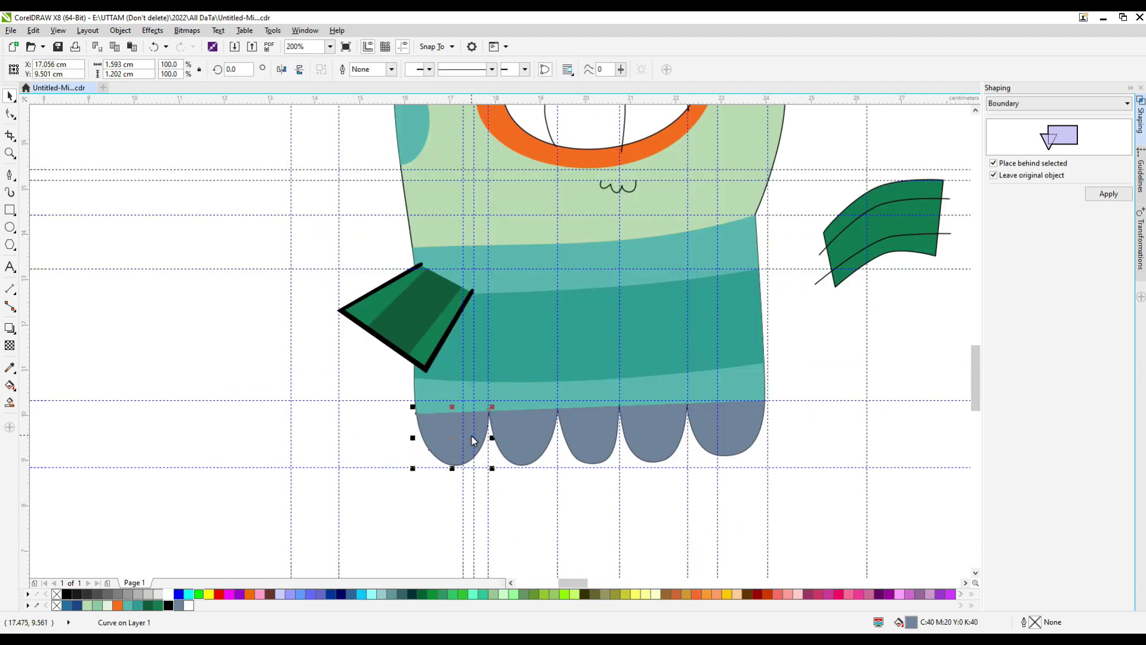
left_click(593, 433, "shift")
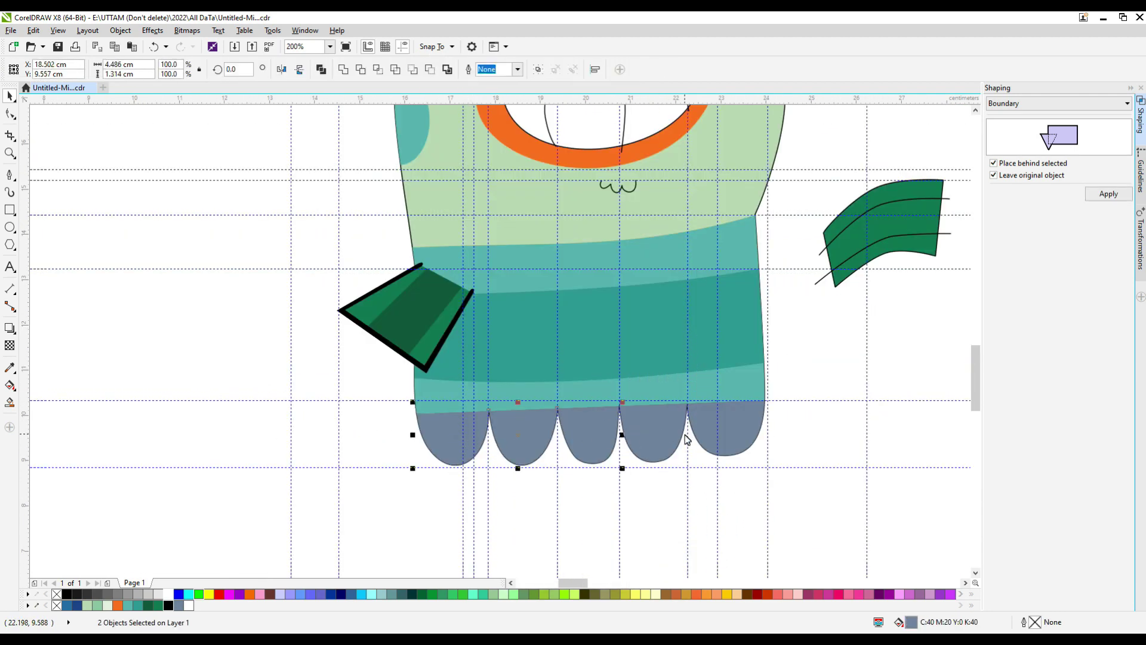
left_click(813, 410)
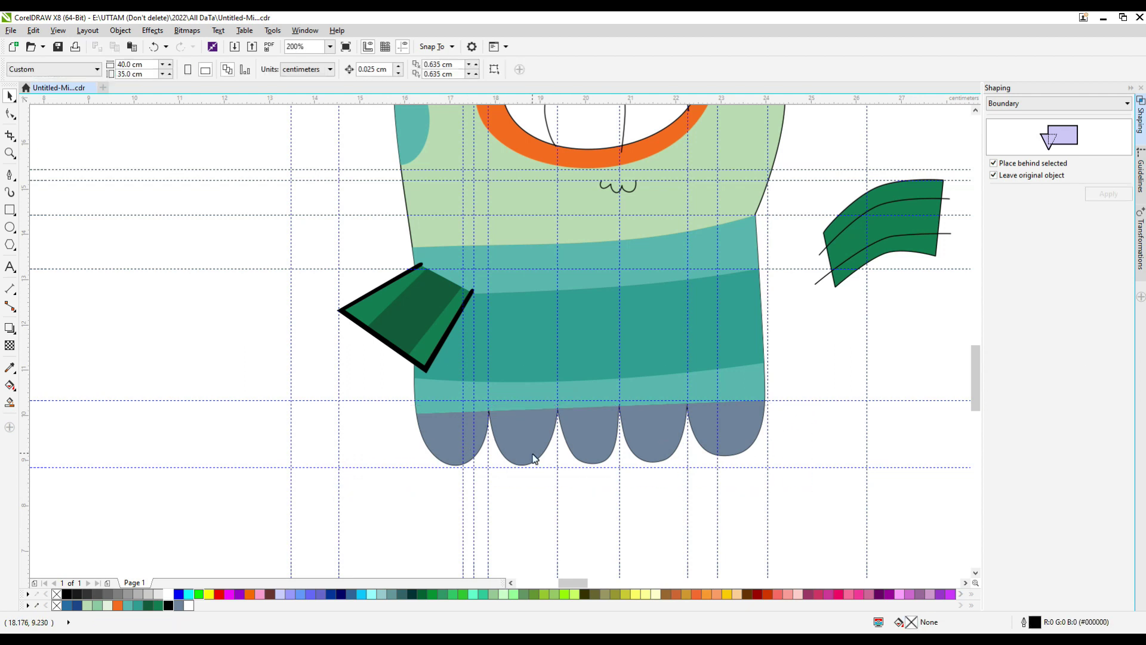
left_click_drag(854, 395, 854, 395)
left_click_drag(590, 469, 590, 457)
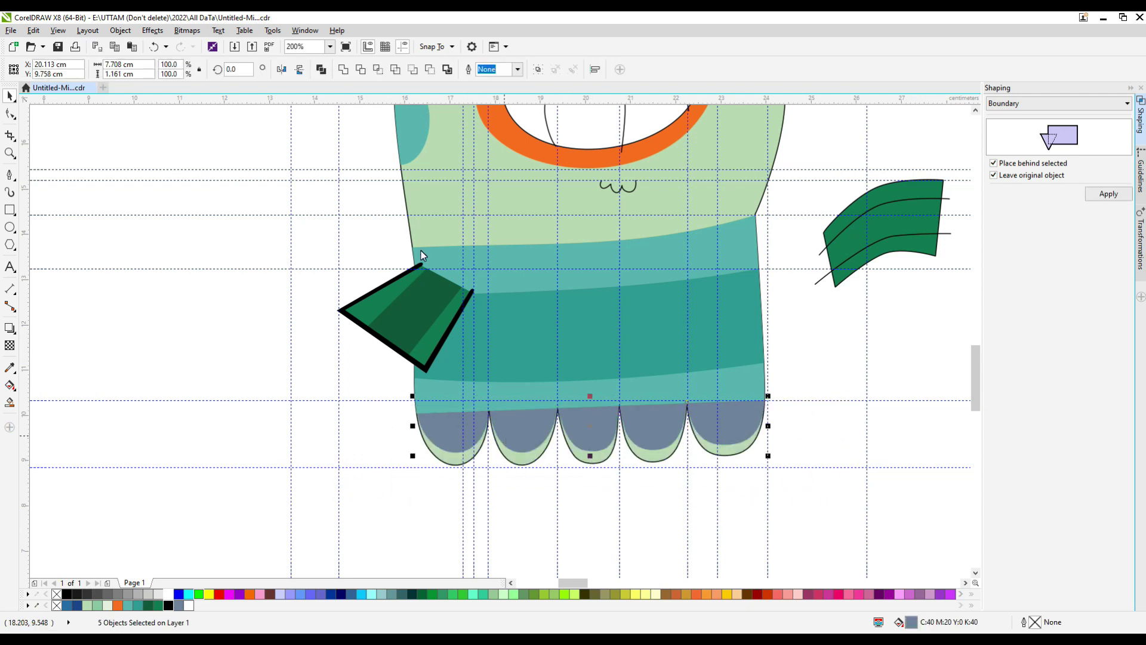
Draw a rectangle about 10.6 cm wide over the scallops, with its upper edge just above their tops
left_click(343, 69)
left_click(10, 211)
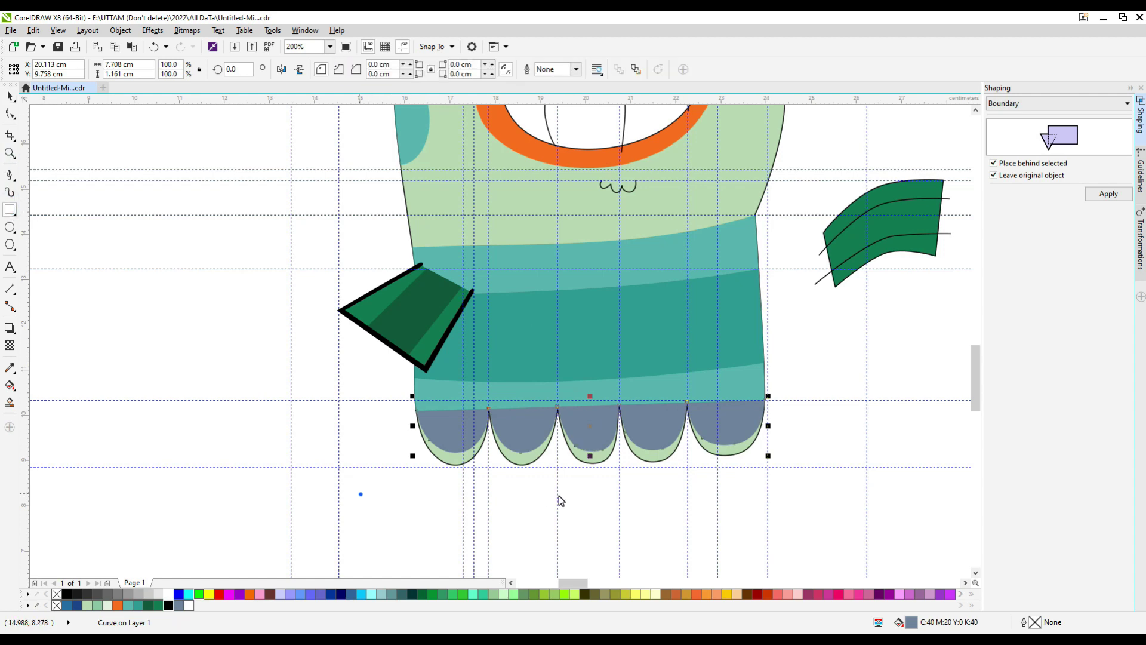
left_click_drag(361, 493, 840, 412)
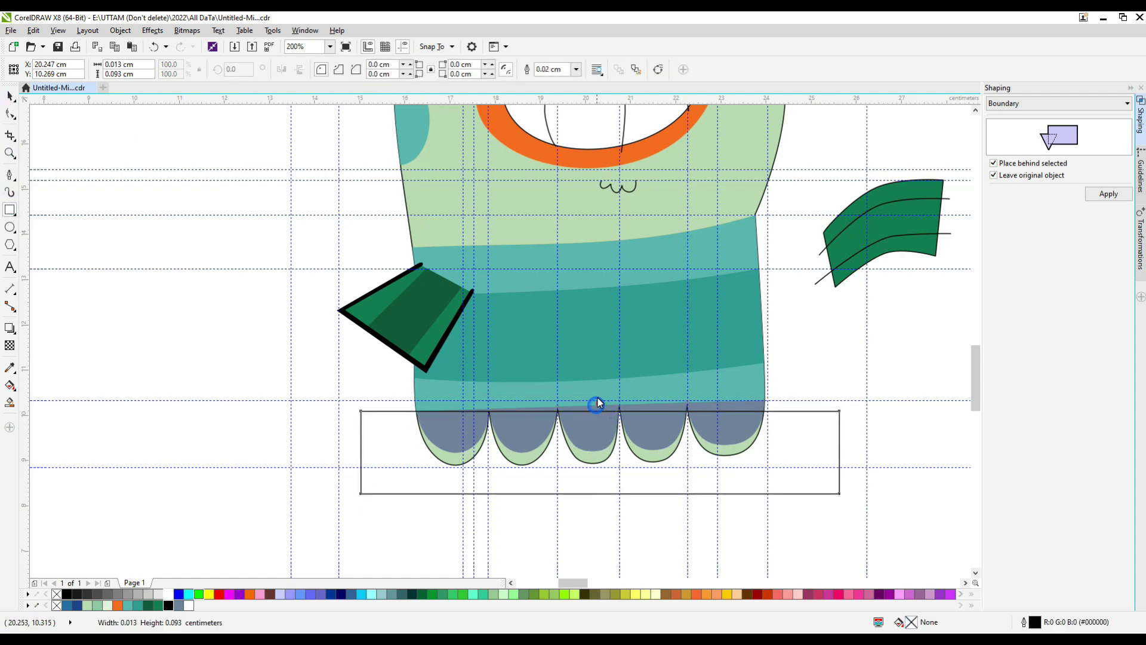
key("space")
scroll(728, 417, "up", 2)
left_click(469, 402)
left_click_drag(476, 403, 481, 376)
left_click(209, 440)
Trim the body with the rectangle and weld the shortened scalloped section back onto the body
left_click(104, 379)
left_click(118, 453, "shift")
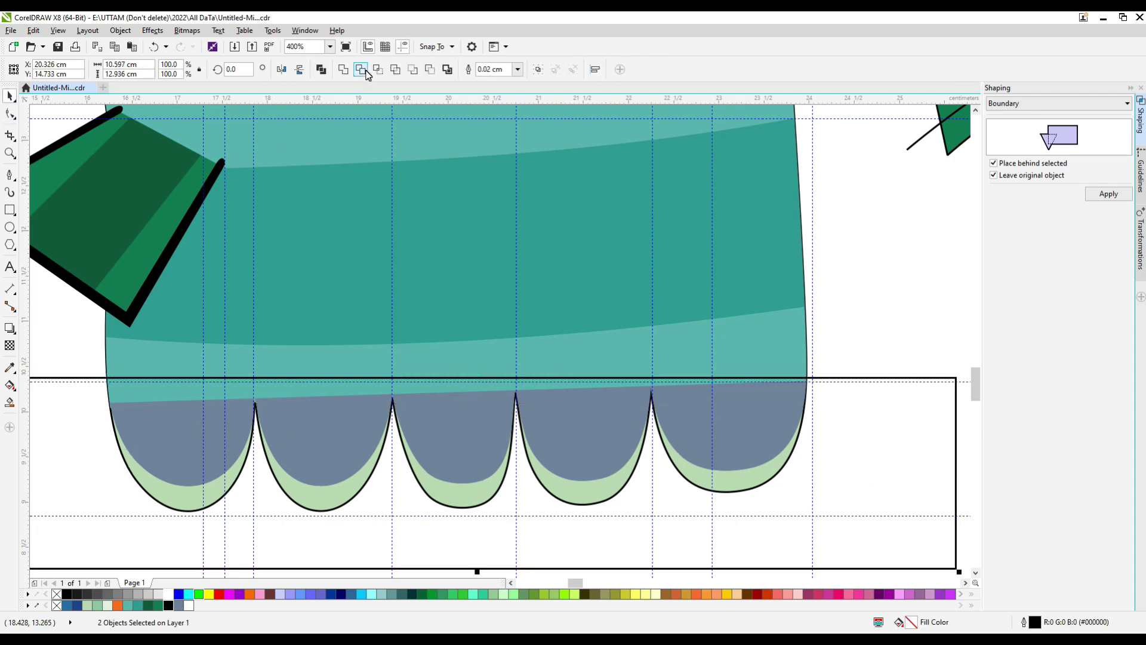
left_click(366, 71)
scroll(737, 277, "down", 4)
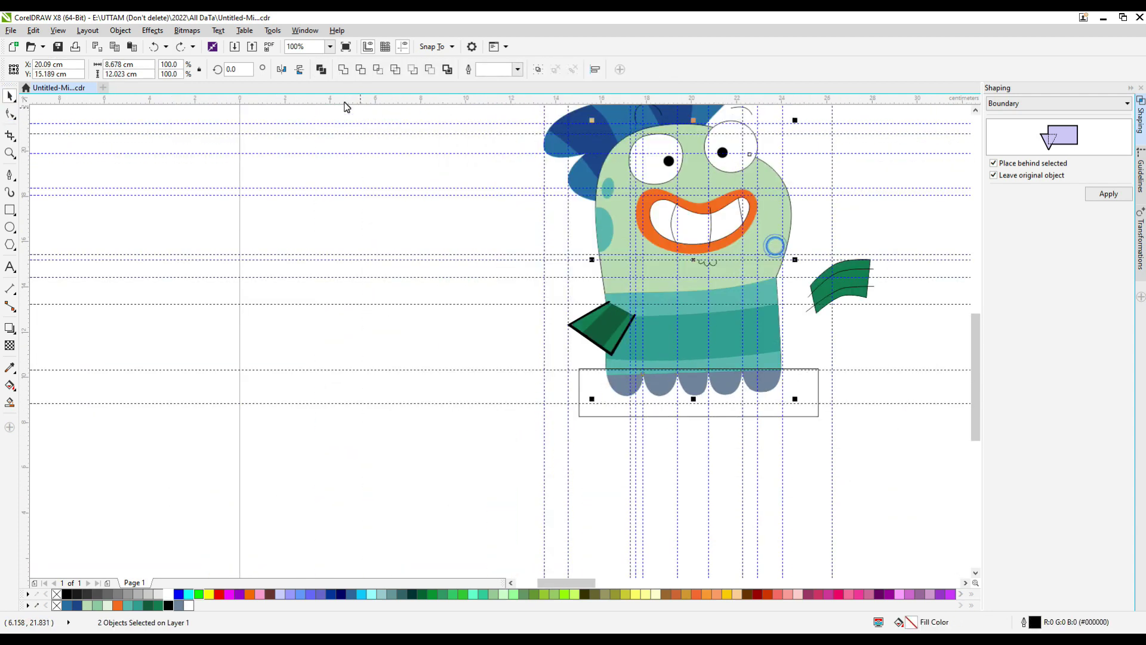
left_click(343, 69)
scroll(825, 374, "up", 1)
Delete the helper rectangle around the scallops
left_click_drag(812, 392, 865, 368)
right_click(865, 368)
left_click(903, 173)
scroll(435, 398, "up", 1)
Recolor the five scallops alternately medium green and dark green, starting and ending with medium green
left_click(437, 397)
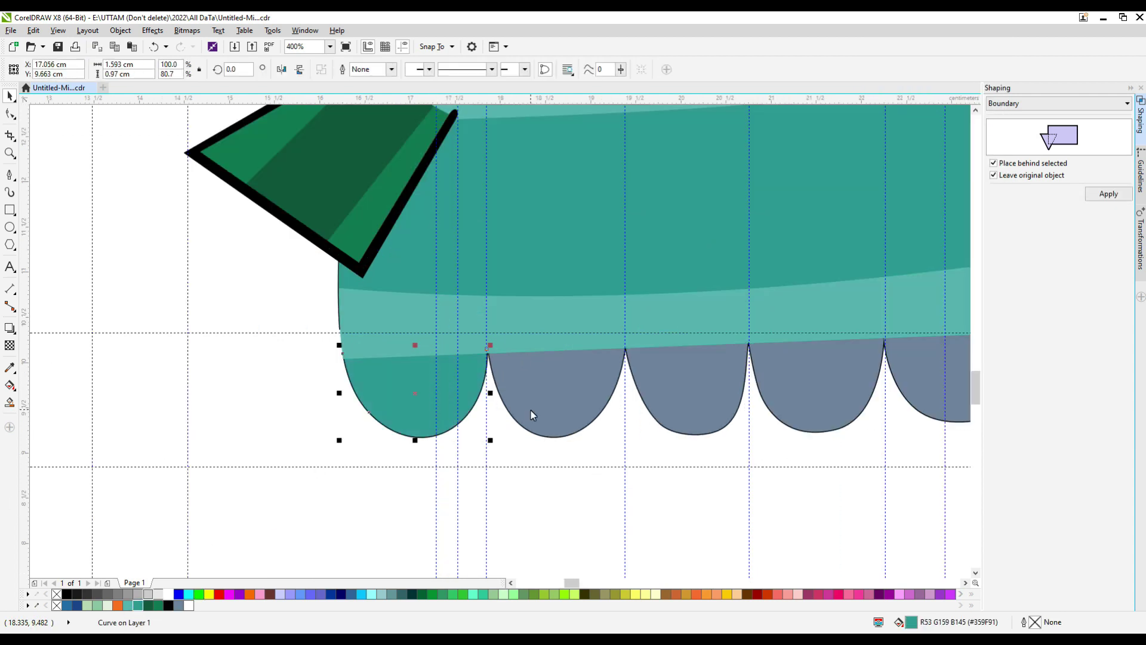
left_click(158, 605)
left_click(585, 380)
left_click(150, 605)
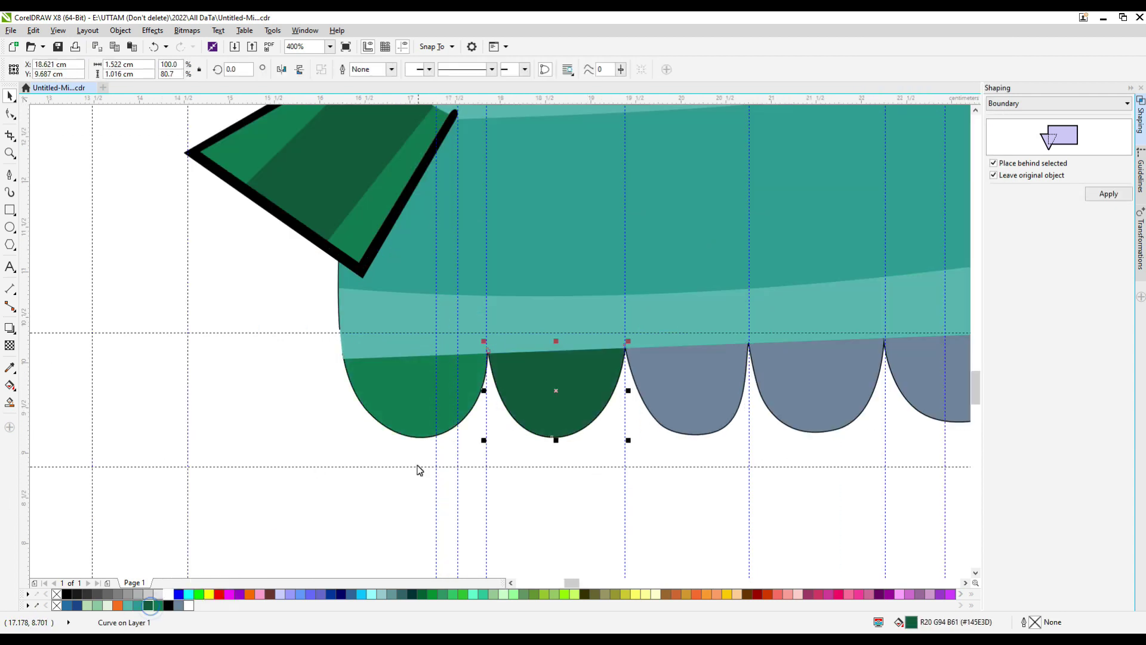
left_click(149, 606)
scroll(419, 413, "down", 2)
left_click(562, 406)
left_click(487, 407, "shift")
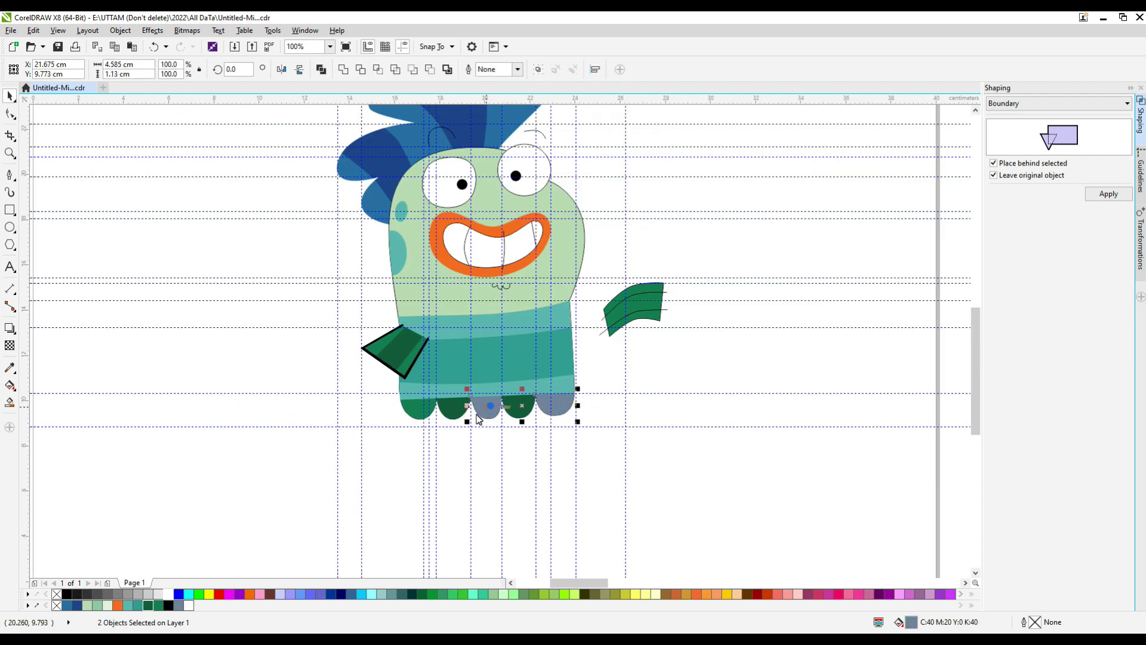
left_click(151, 606)
left_click(594, 471)
Round the lower outer corner of the right arm by reshaping its nodes
scroll(657, 286, "up", 1)
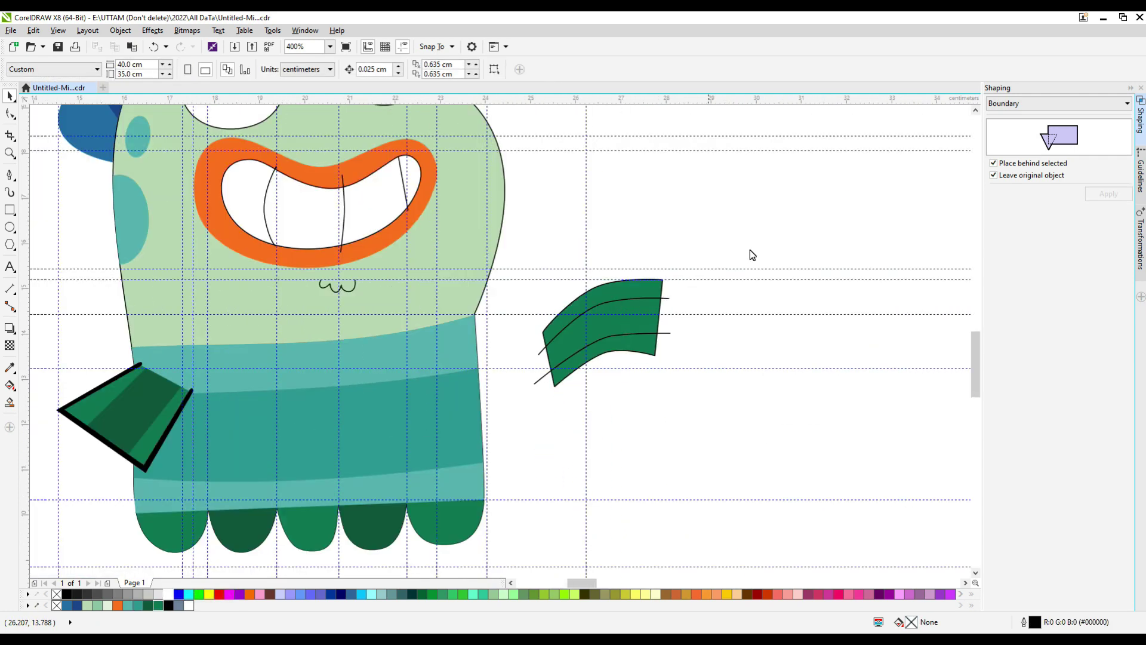
left_click_drag(750, 253, 509, 407)
left_click_drag(521, 361, 617, 338)
left_click(10, 115)
scroll(657, 350, "up", 2)
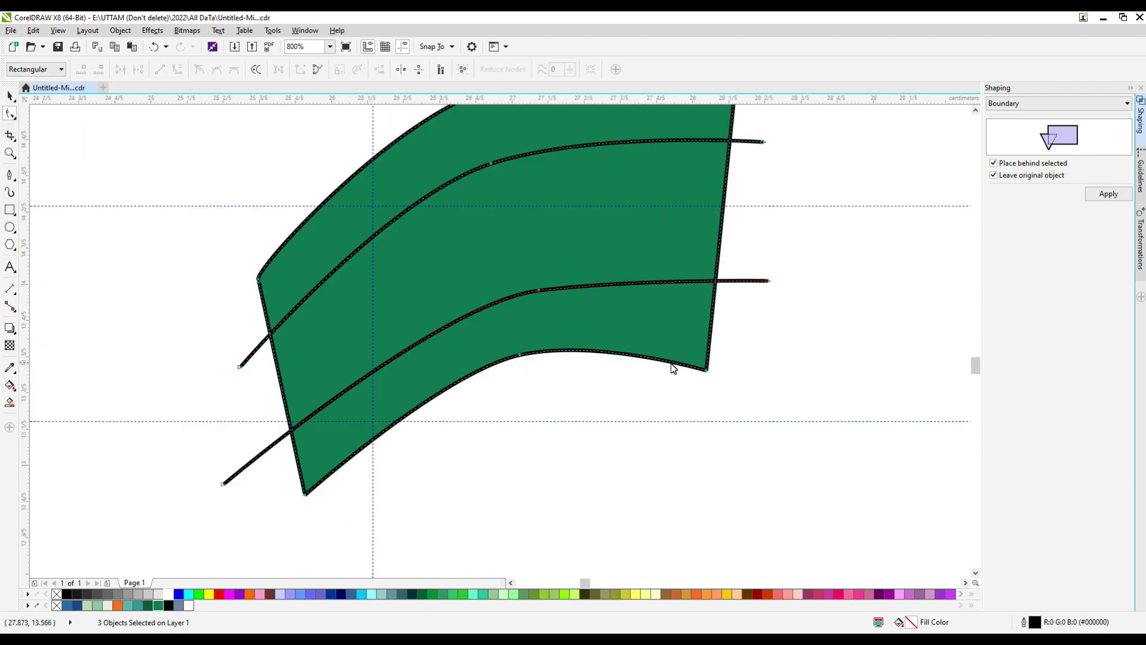
mouse_move(711, 350)
left_mouse_down()
mouse_move(706, 370)
mouse_move(714, 339)
left_mouse_up()
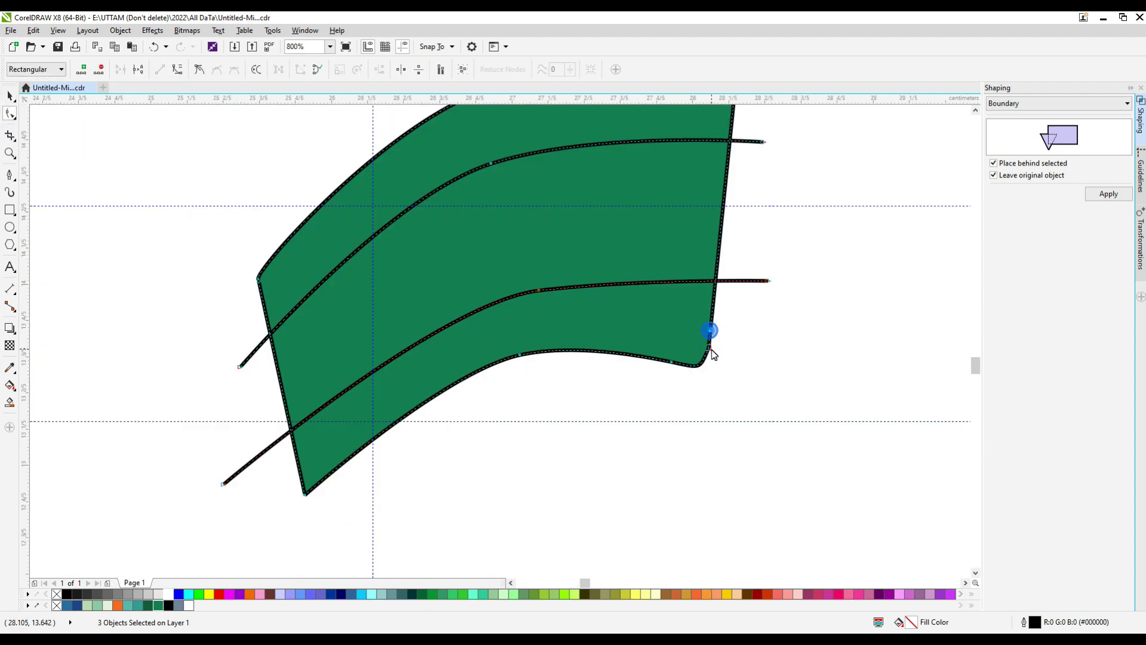
scroll(714, 354, "down", 2)
scroll(646, 363, "up", 2)
scroll(637, 322, "up", 1)
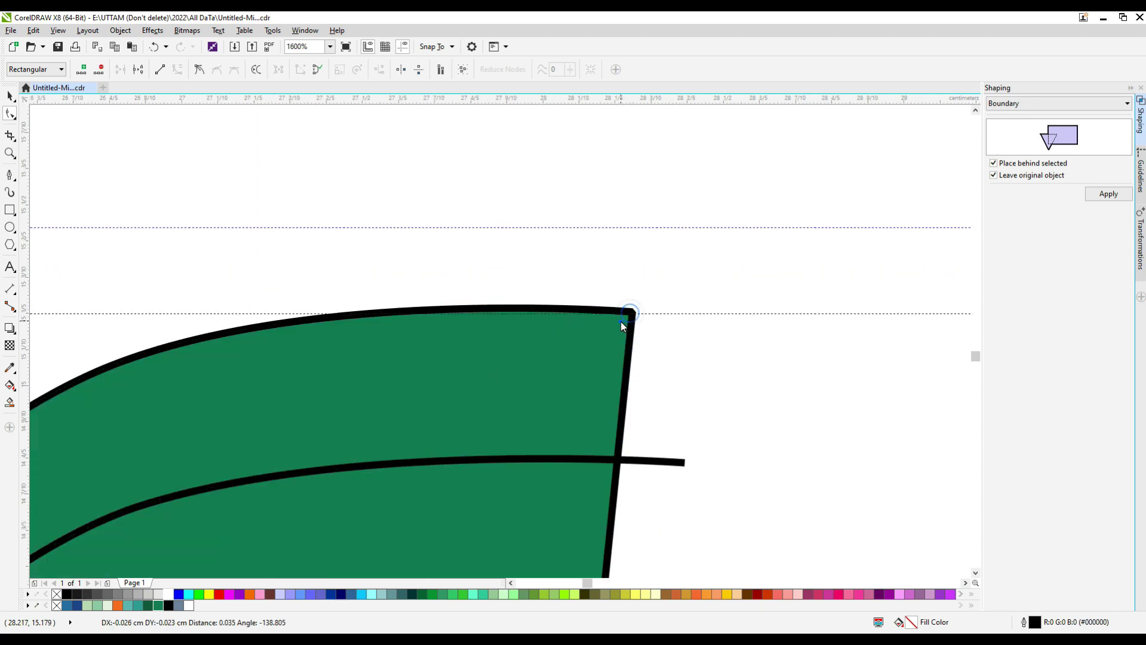
Bow the right arm's outer edge outward and round its upper outer corner
left_click_drag(633, 310, 627, 360)
scroll(630, 363, "down", 3)
scroll(638, 402, "up", 1)
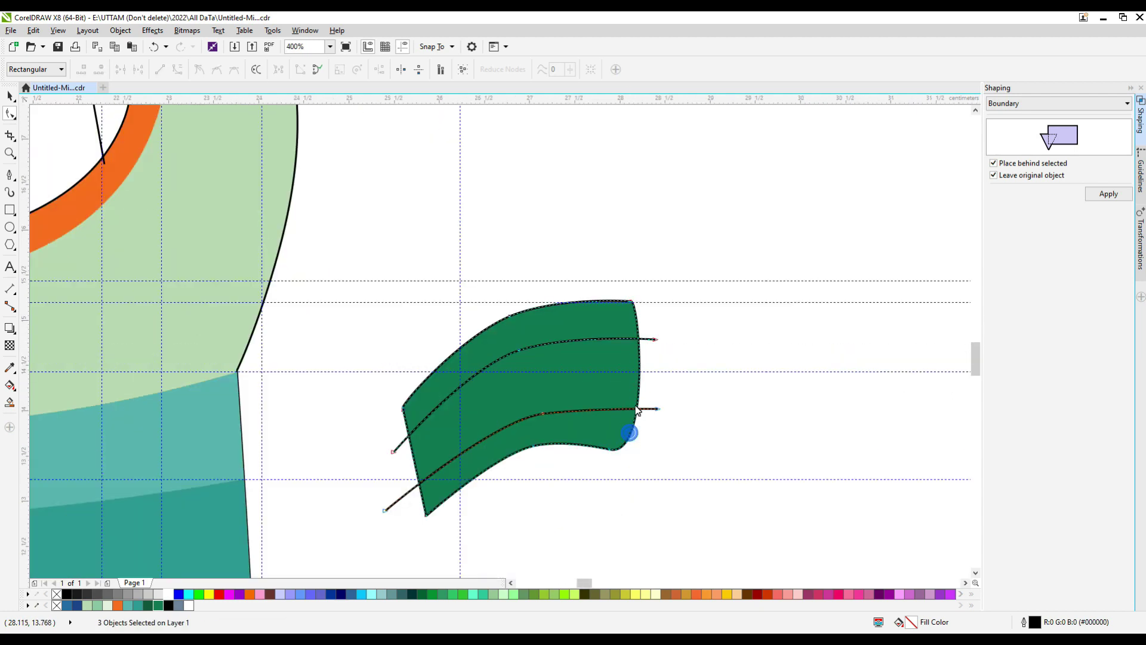
scroll(637, 411, "up", 1)
left_click(598, 241)
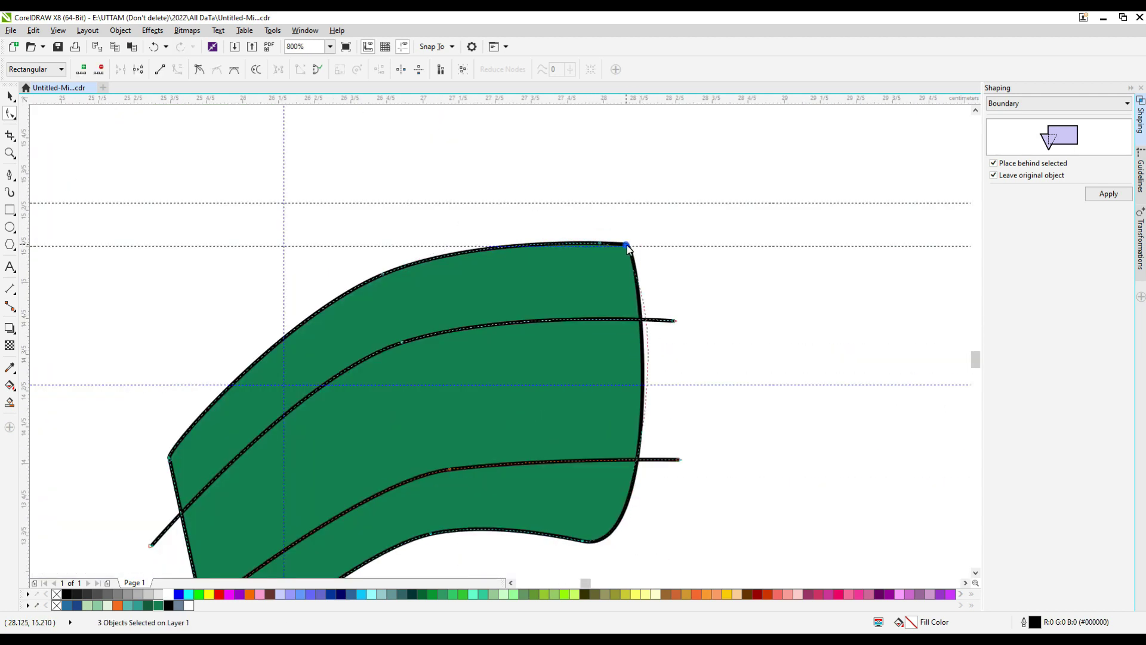
scroll(628, 249, "down", 2)
Move the right arm's upper stripe line upward and Smart Fill the band between the two stripe lines
left_click(10, 96)
scroll(525, 363, "up", 1)
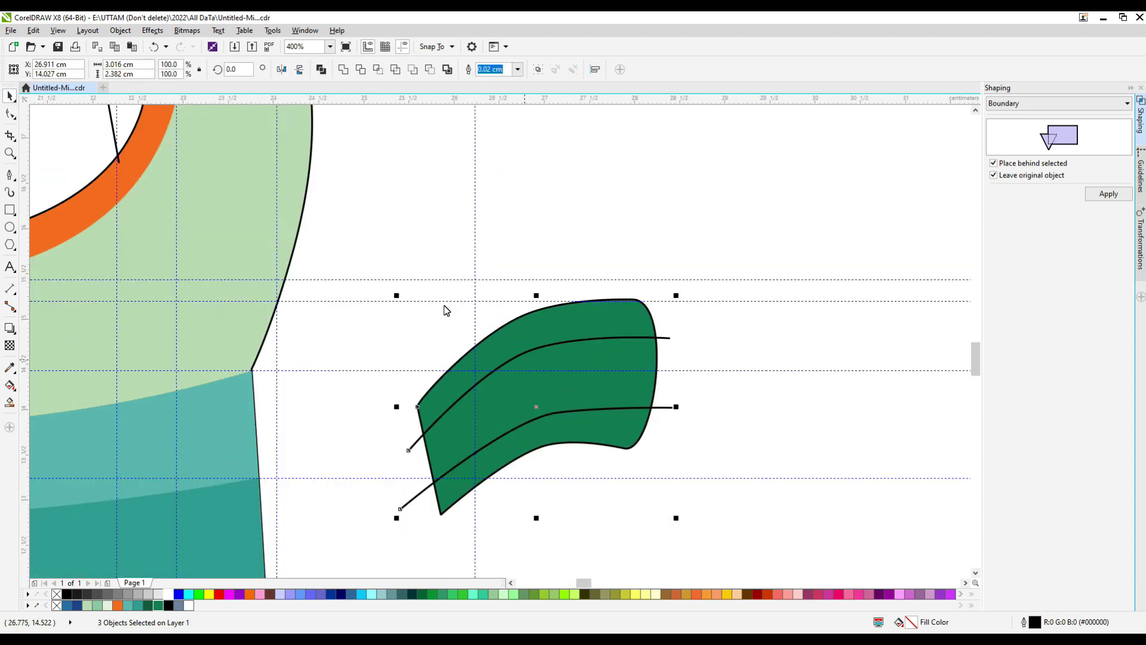
left_click(445, 308)
left_click_drag(550, 345, 548, 330)
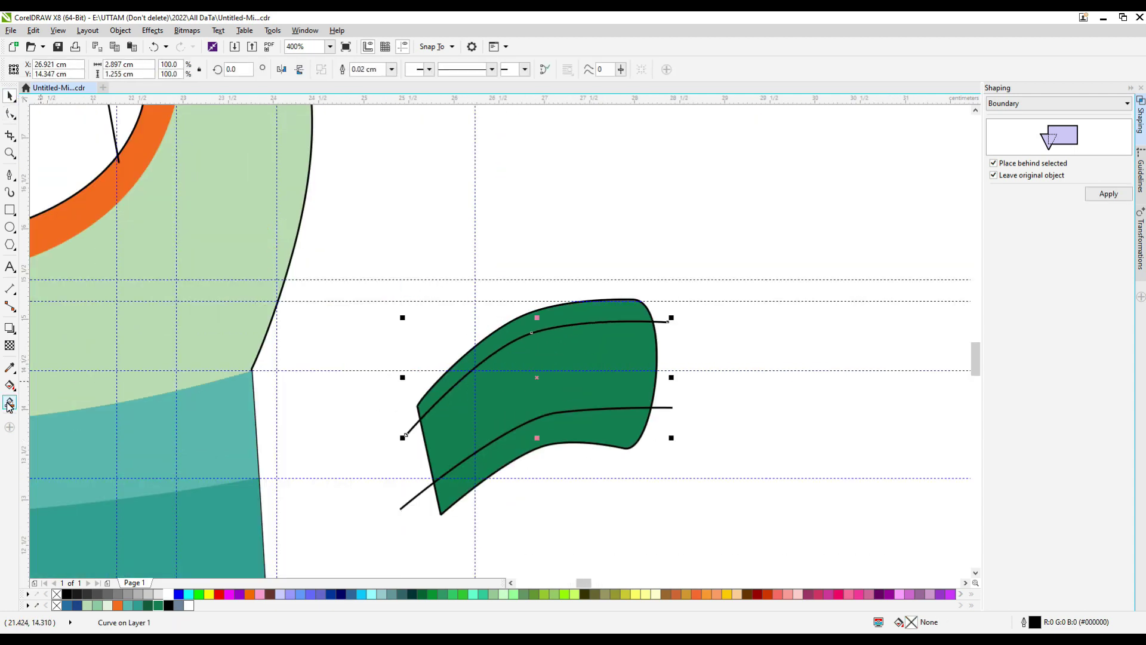
left_click(578, 369)
key("space")
Delete the two curved construction lines crossing the right arm
left_click(667, 322)
left_click(668, 408, "shift")
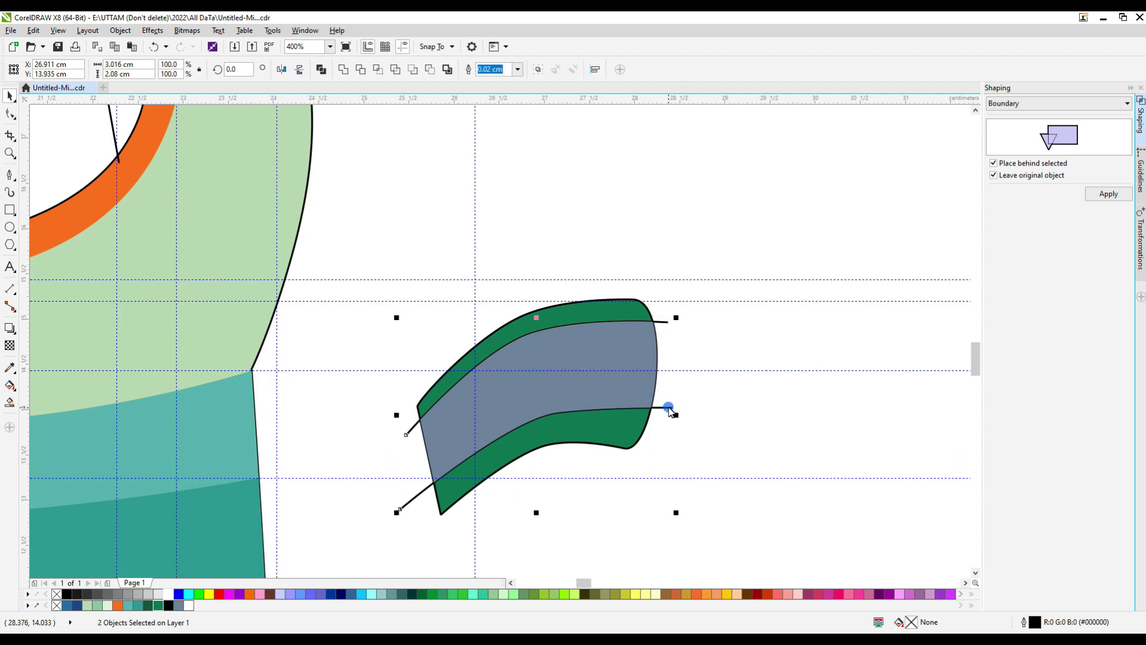
left_click(698, 238)
Recolor the right arm's stripe dark green and narrow it slightly at the arm's outer edge
left_click(575, 388)
left_click(158, 605)
scroll(659, 416, "up", 1)
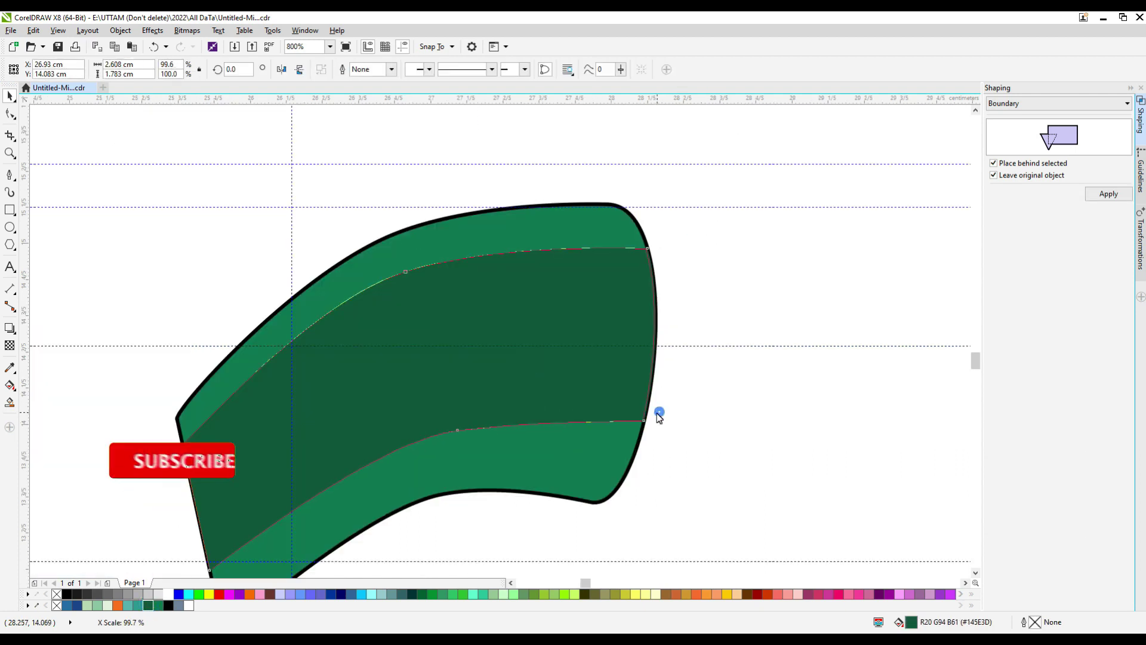
left_click_drag(659, 412, 656, 413)
Remove the right arm's outline and create a Boundary curve around the arm
left_click(776, 225)
left_click(632, 233)
left_click(391, 70)
left_click(366, 81)
scroll(397, 224, "down", 1)
left_click(1103, 194)
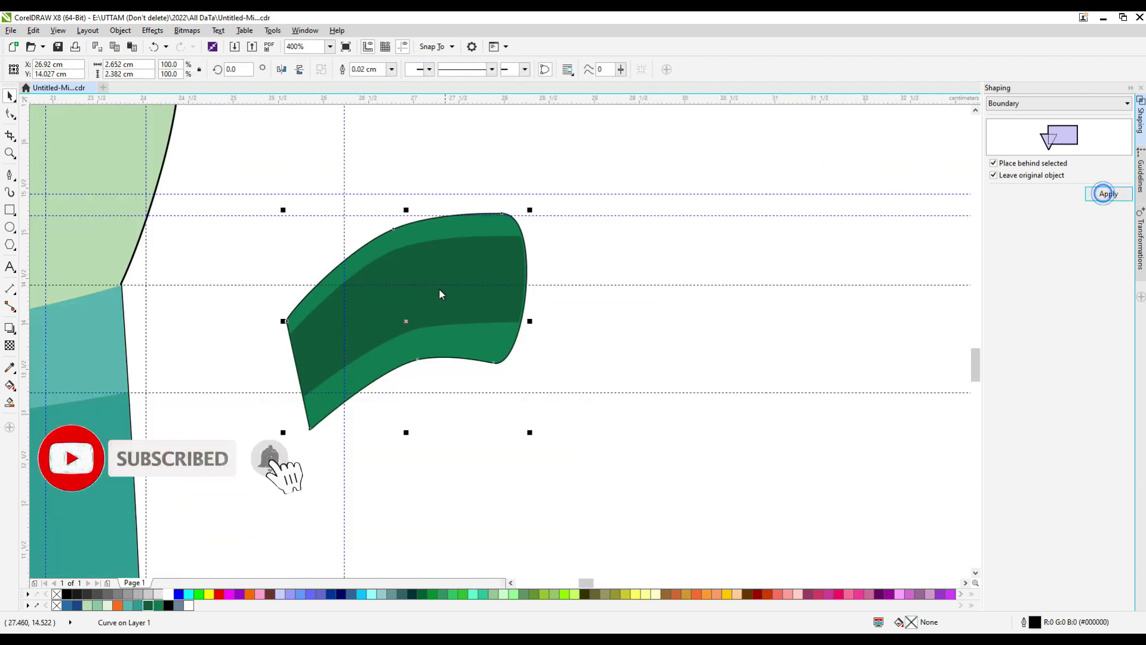
Move the boundary curve beside the right arm and place a smaller copy, about 2.51 by 2.20 cm, inside it
left_click_drag(440, 294, 670, 311)
left_click_drag(546, 210, 560, 226)
scroll(672, 425, "up", 1)
left_click_drag(671, 421, 671, 422)
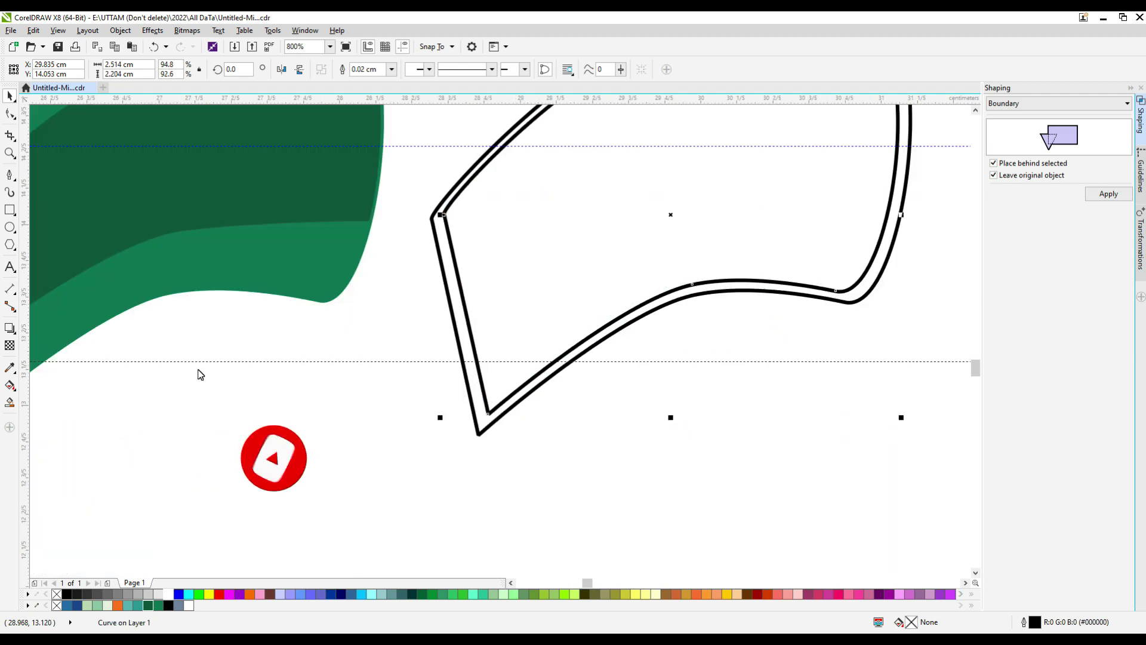
left_click(10, 402)
left_click(468, 356)
scroll(627, 340, "down", 1)
left_click(9, 95)
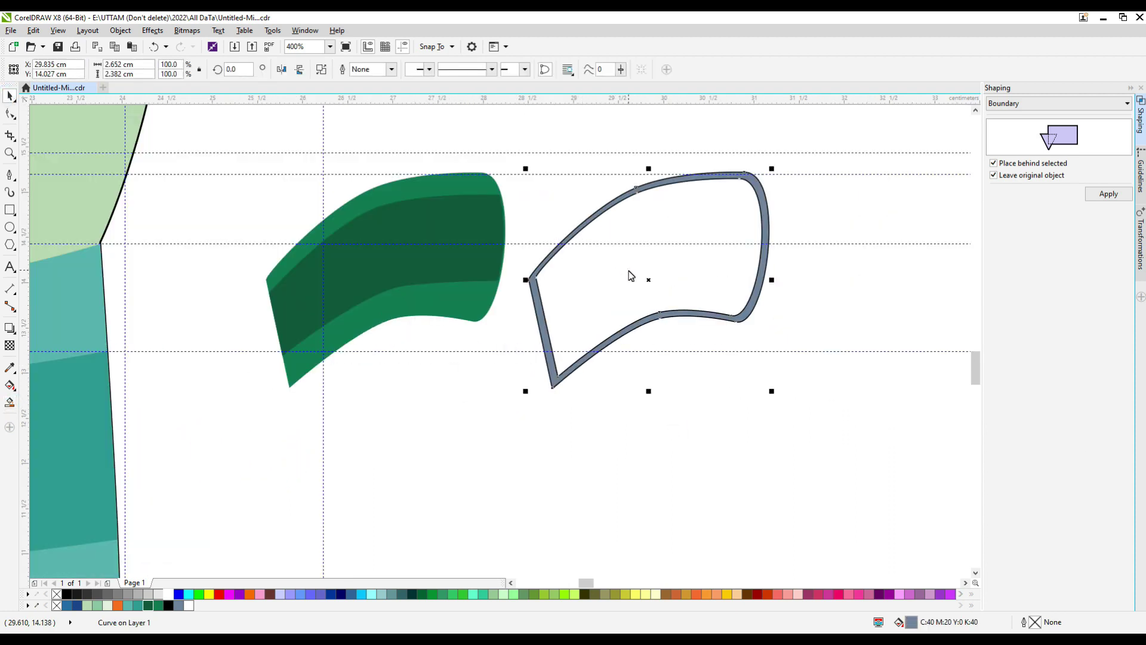
key("ctrl+z")
Fill the inner boundary shape teal and the outer one dark green, and remove the outlines of both
left_click(138, 605)
left_click(471, 347)
left_click(541, 340)
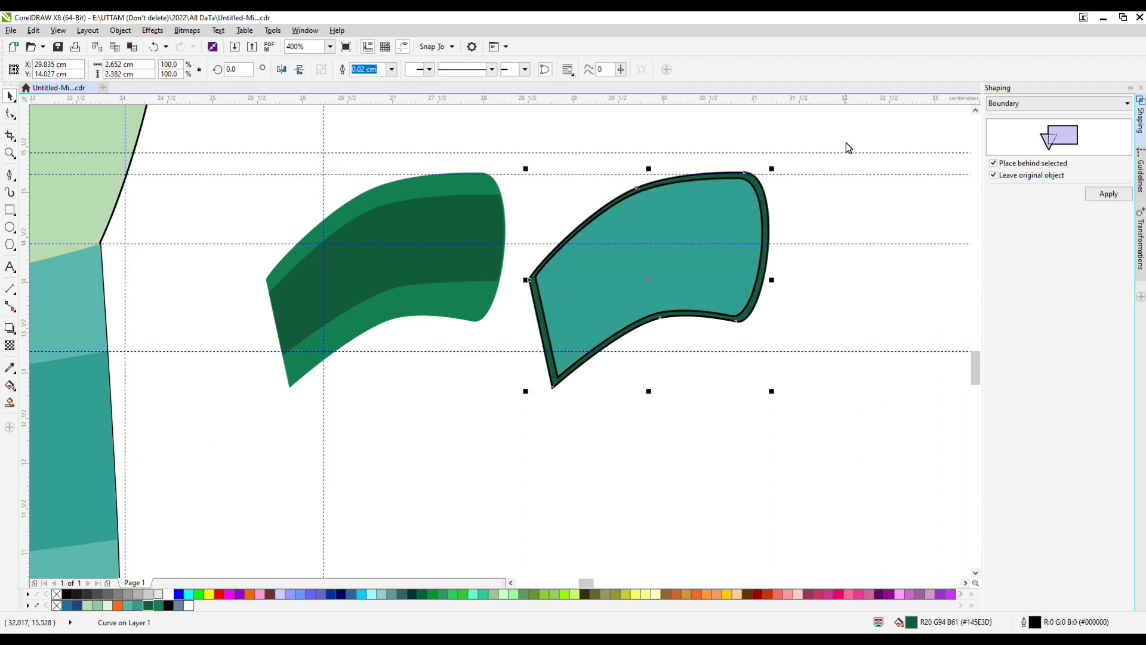
left_click(690, 266)
scroll(564, 243, "up", 1)
left_click(392, 69)
left_click(376, 83)
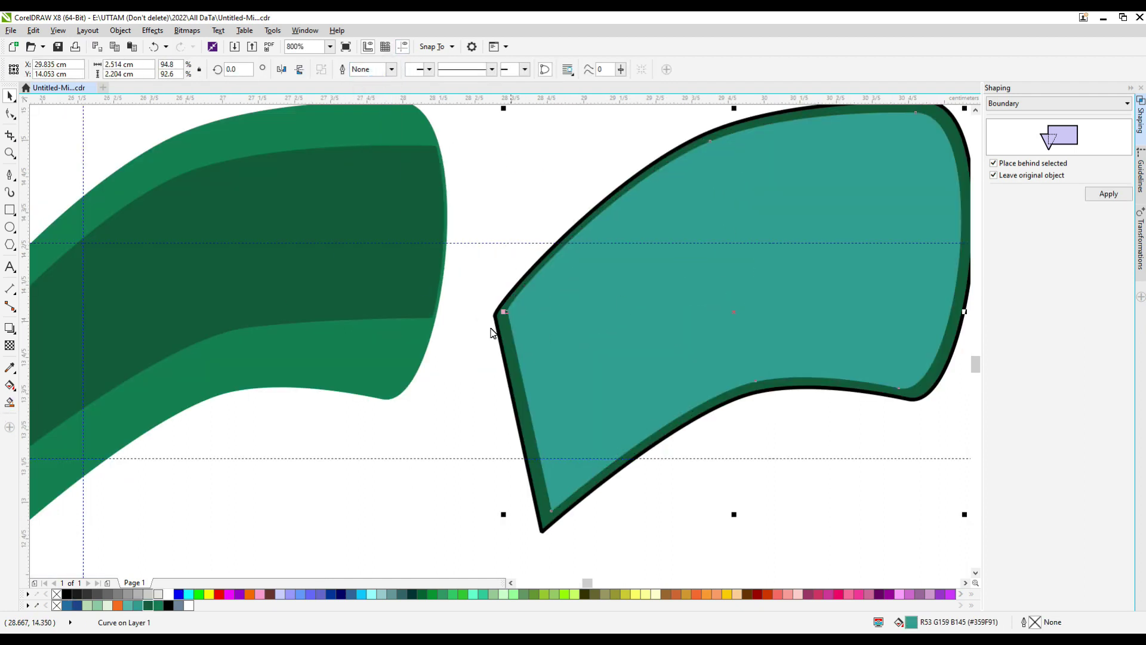
left_click(499, 333)
left_click(392, 69)
left_click(366, 82)
Smart Fill the ring between the inner and outer shapes and place the resulting border on the right arm
left_click(9, 402)
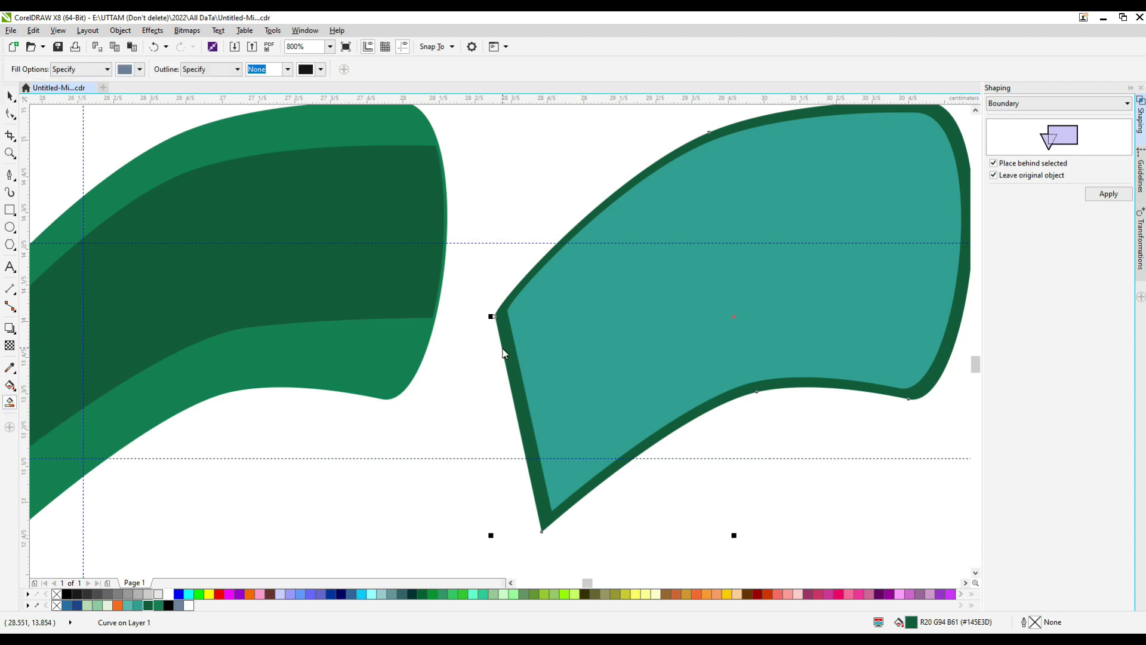
left_click(508, 347)
key("space")
scroll(647, 286, "down", 1)
left_click_drag(393, 316, 406, 319)
Color the right arm's border black and delete the two leftover boundary shapes
left_click(168, 606)
left_click_drag(899, 155, 544, 419)
key("Delete")
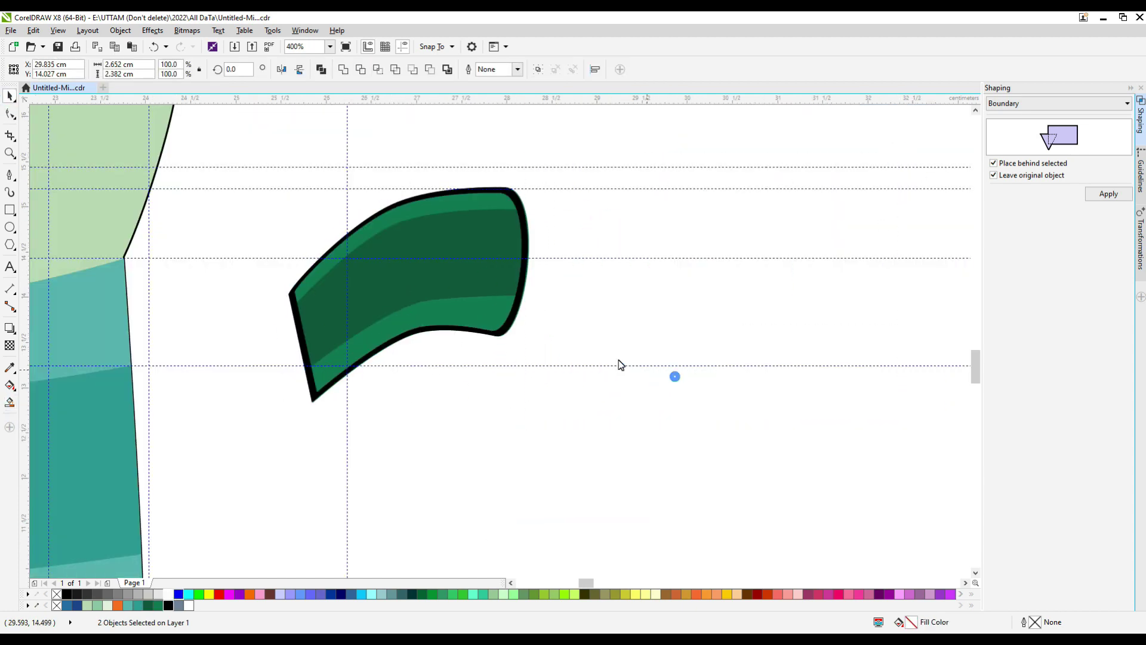
Move the complete right arm with its stripe and border against the body's right side and order it behind the body
scroll(618, 360, "down", 1)
left_click_drag(611, 241, 439, 409)
left_click_drag(546, 335, 455, 371)
right_click(435, 317)
mouse_move(478, 481)
left_click(597, 515)
scroll(441, 324, "up", 1)
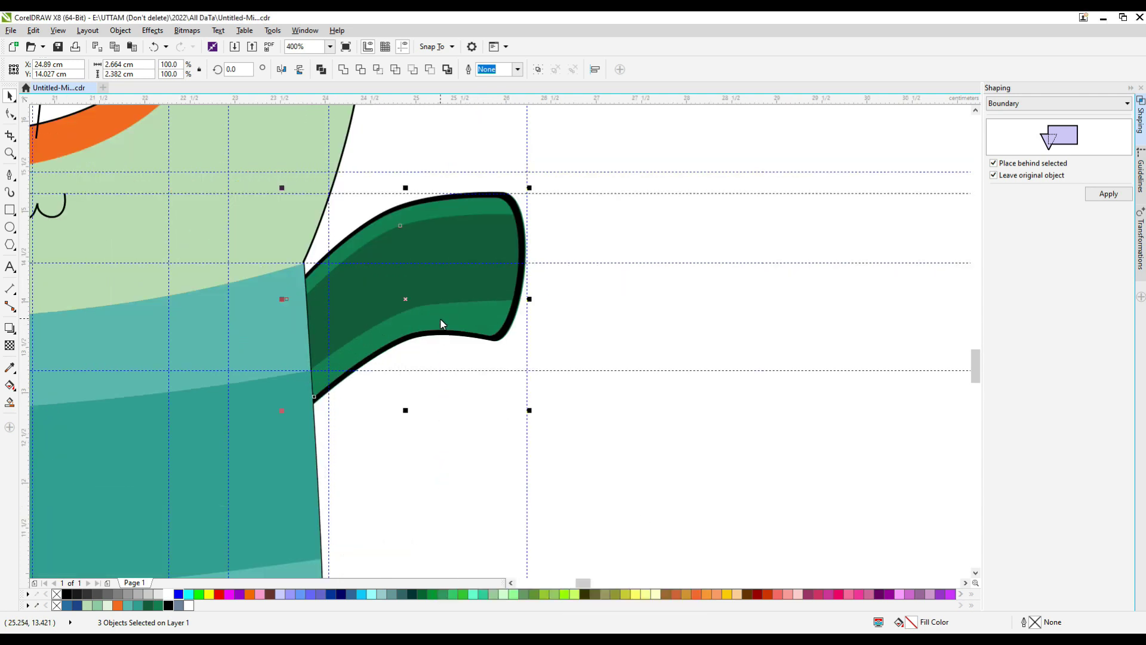
Rotate the complete right arm slightly clockwise to about 357 degrees
left_click_drag(528, 418, 522, 423)
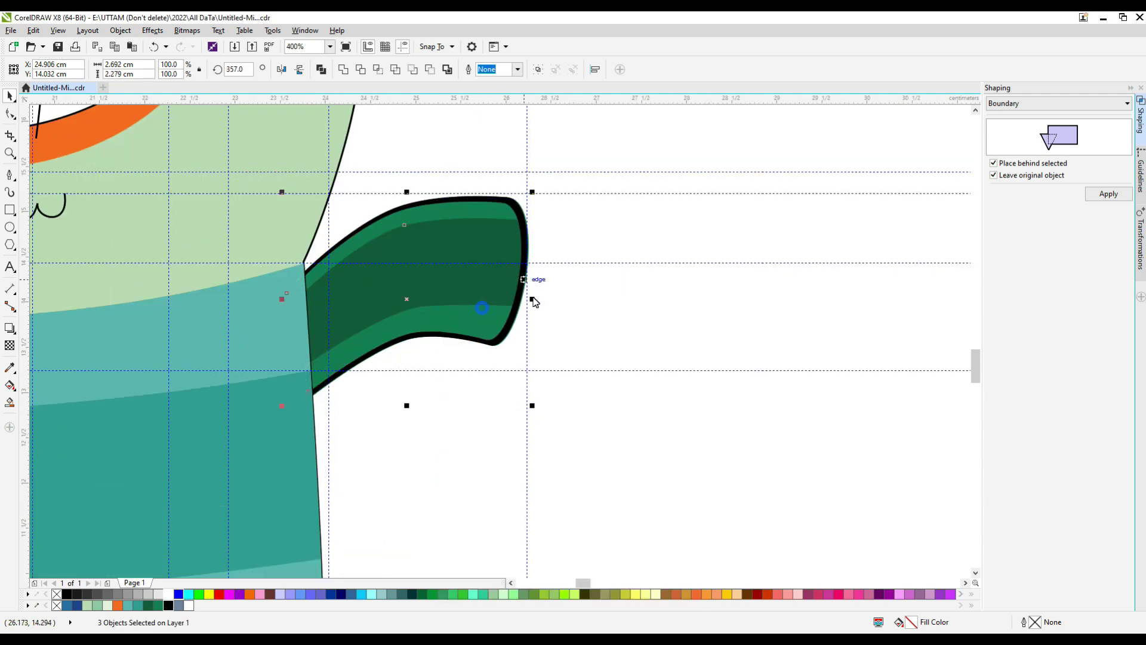
scroll(526, 301, "up", 2)
left_click(501, 314)
scroll(504, 323, "up", 1)
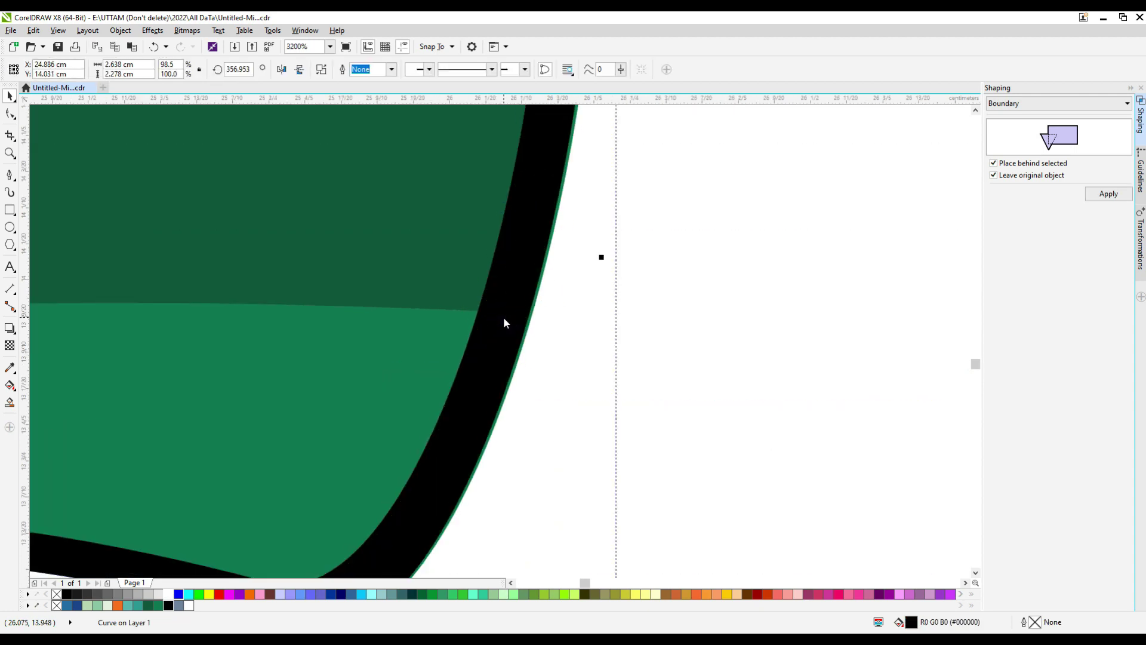
scroll(504, 322, "down", 3)
scroll(493, 341, "down", 2)
left_click(643, 223)
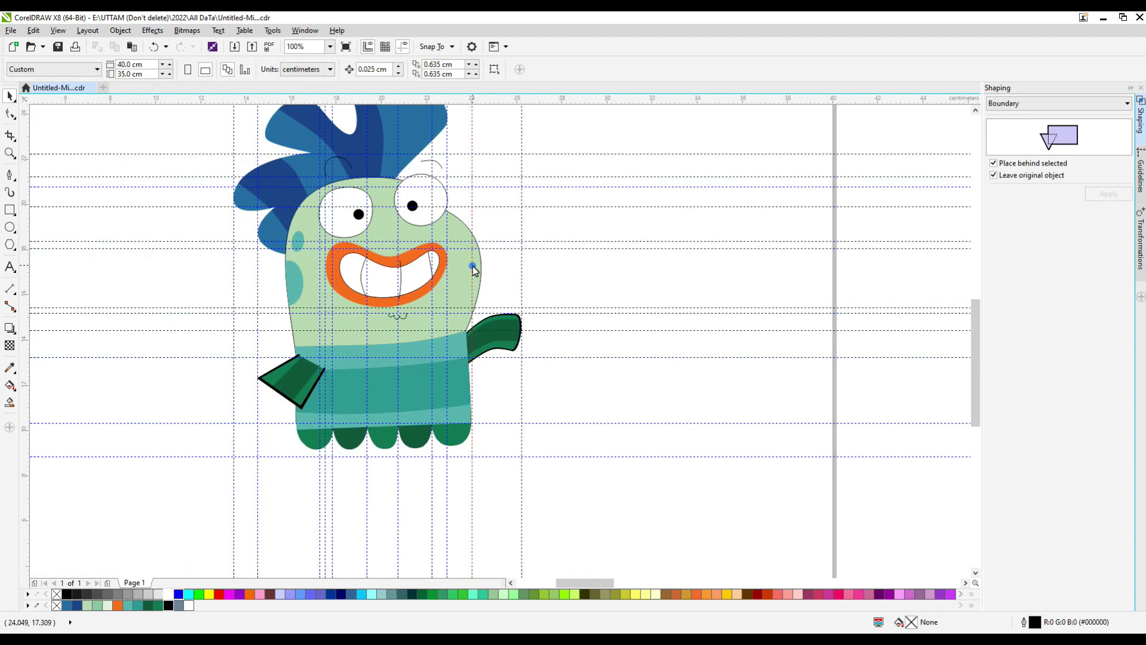
left_click(467, 261)
left_click_drag(388, 291, 633, 307)
right_click(633, 307)
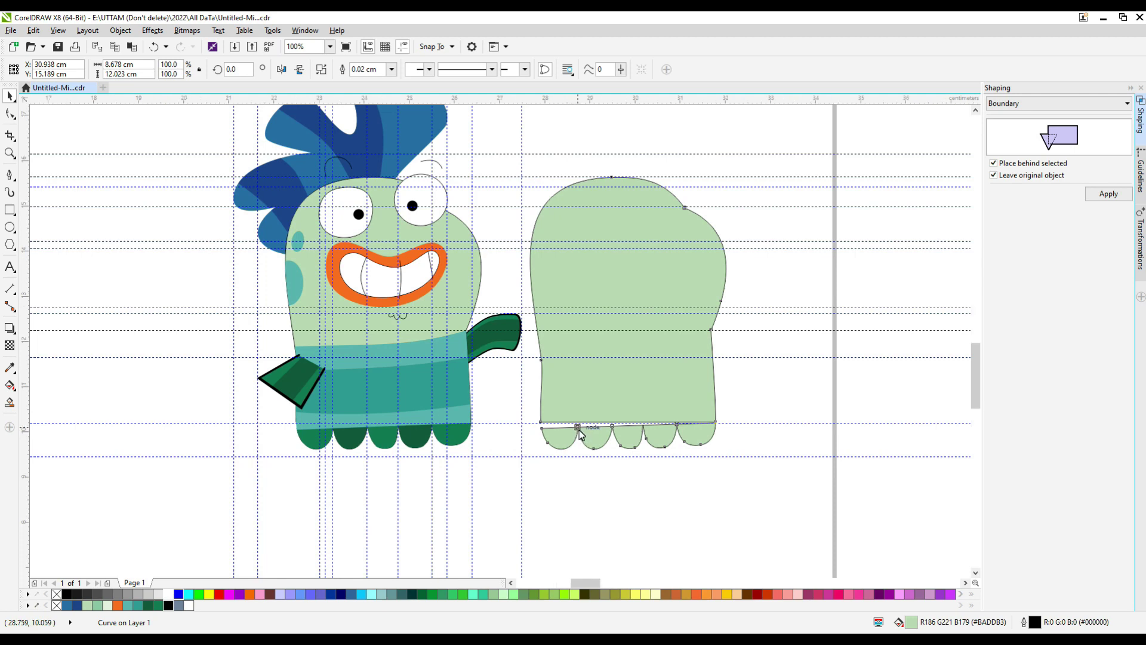
scroll(576, 428, "up", 1)
key("Delete")
scroll(602, 382, "down", 2)
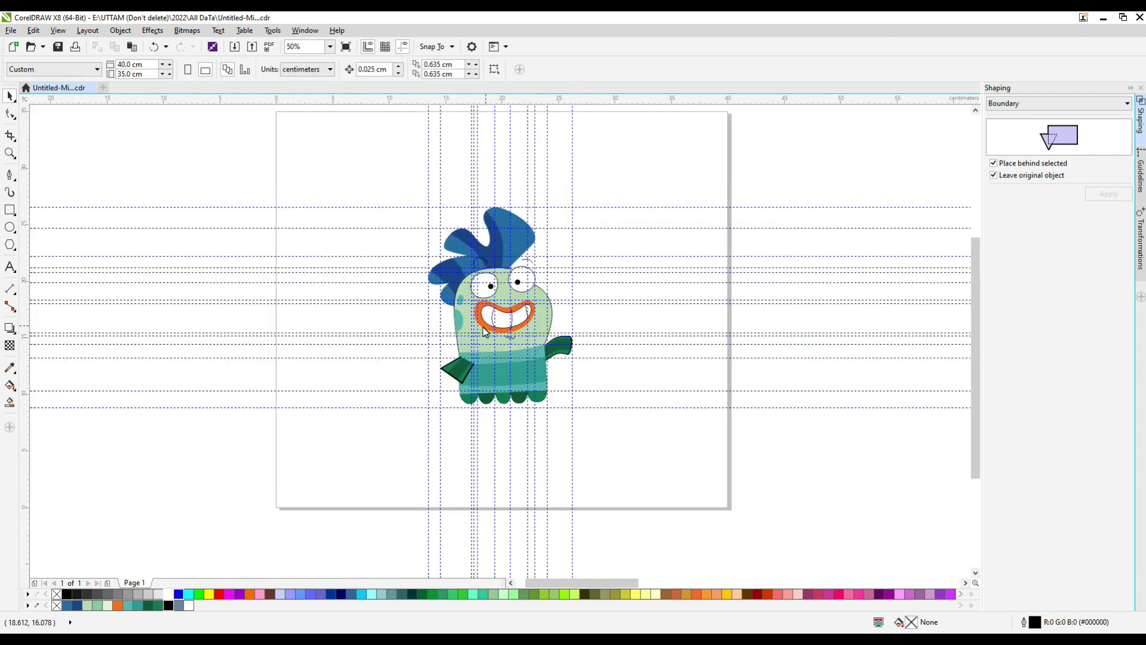
Try to bridge the gap between the body copy and its scallops with short Pen lines at both ends
scroll(468, 331, "up", 1)
key("ctrl+z")
scroll(835, 466, "up", 1)
left_click(9, 175)
scroll(513, 449, "up", 2)
left_click(444, 335)
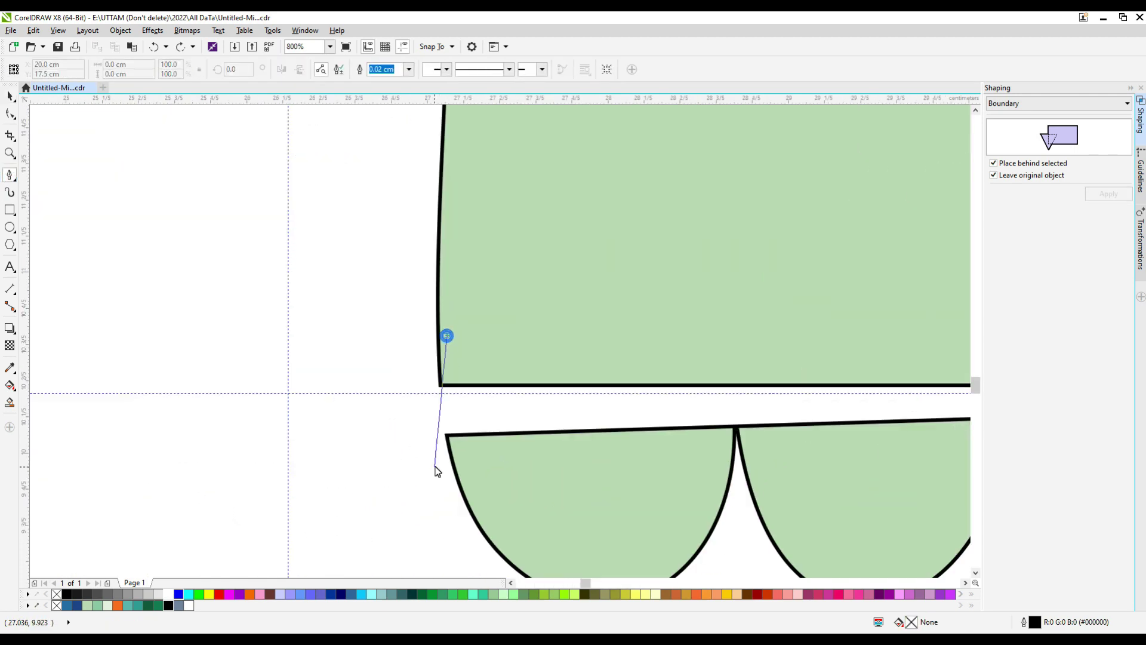
left_click_drag(447, 446, 462, 485)
double_click(471, 496)
scroll(472, 418, "down", 3)
scroll(595, 420, "up", 1)
scroll(725, 423, "up", 2)
left_click(588, 335)
double_click(583, 401)
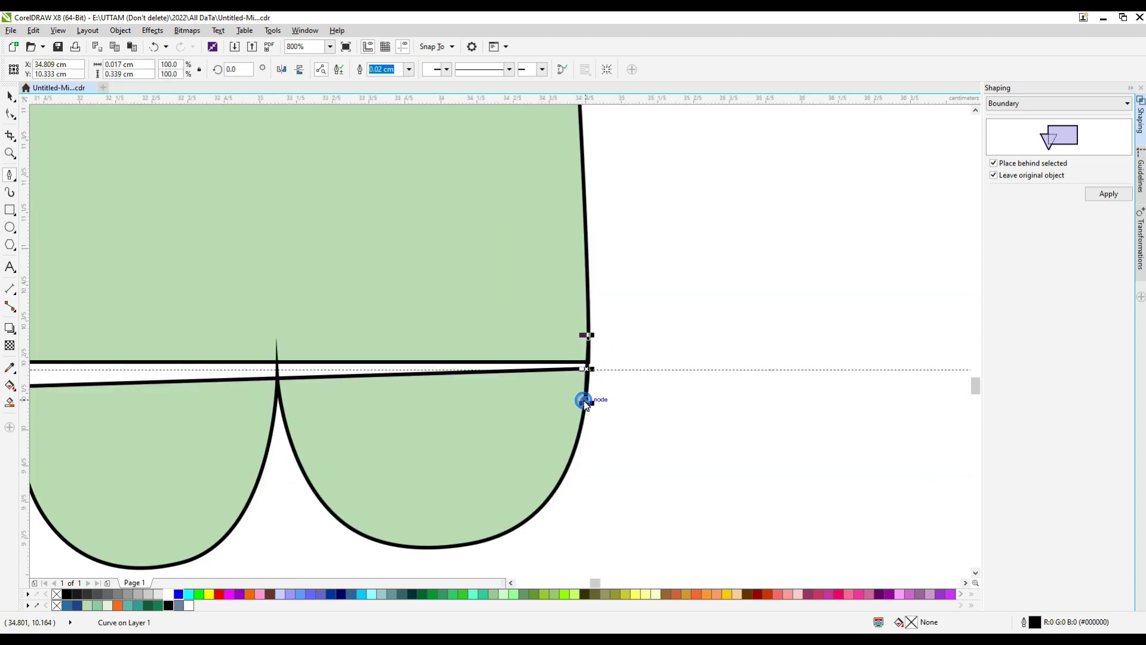
Try to Smart Fill the narrow gap between the body copy and its row of scallops
left_click(9, 402)
left_click(231, 367)
scroll(509, 384, "down", 2)
key("ctrl+z")
scroll(198, 388, "up", 1)
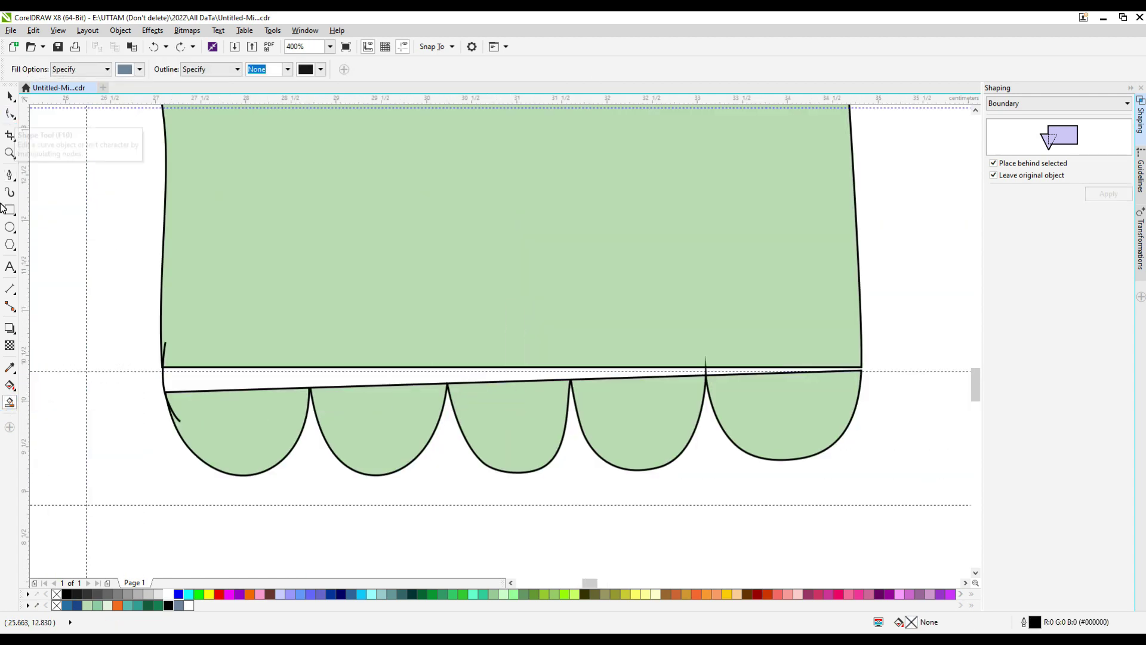
Draw a rectangle about 7.74 × 0.48 cm across the gap and a small one about 0.55 × 0.30 cm bridging its left end
left_click(9, 209)
left_click_drag(160, 342, 287, 407)
scroll(146, 384, "up", 1)
scroll(174, 399, "up", 2)
left_click_drag(221, 319, 231, 319)
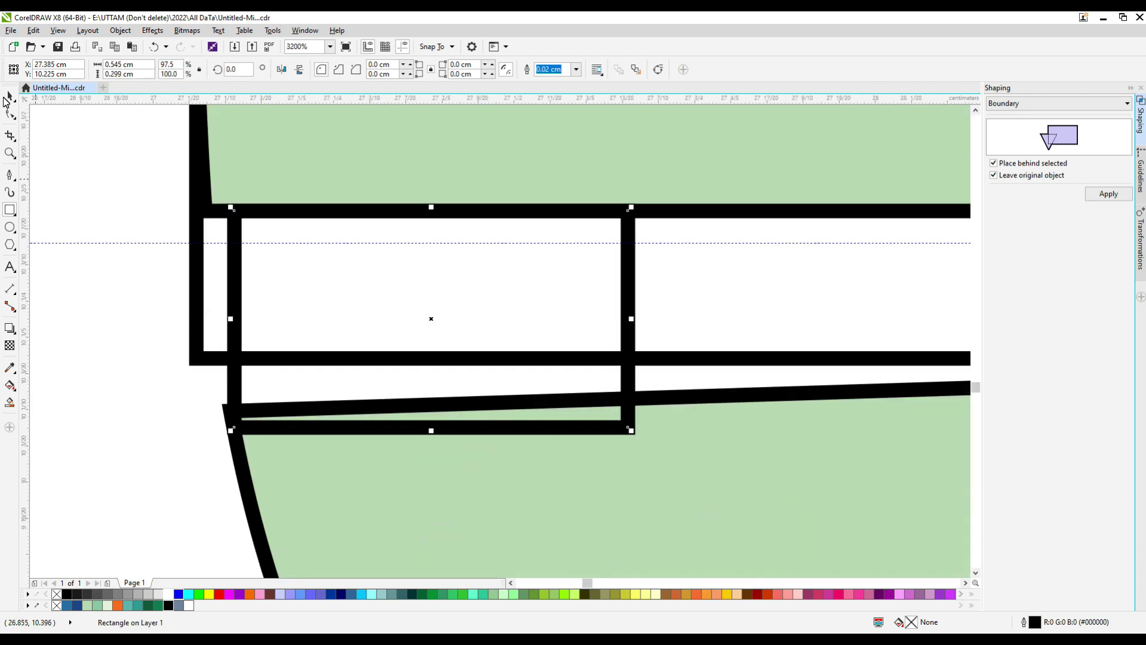
Weld the small bridging rectangle with the body copy and the row of scallops
left_click(197, 179, "shift")
left_click(199, 168, "shift")
left_click(204, 133, "shift")
left_click(342, 70)
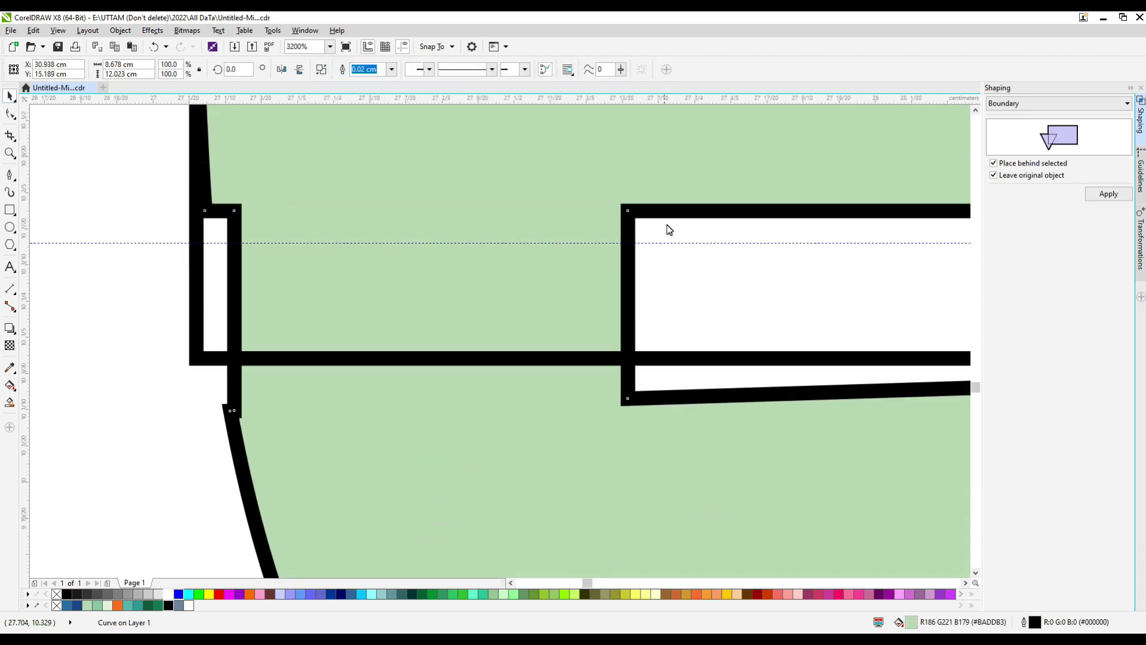
Weld the wide rectangle into the joined body and scallops shape to close the gap
left_click(666, 227)
scroll(476, 383, "down", 1)
scroll(493, 379, "down", 3)
left_click(415, 369)
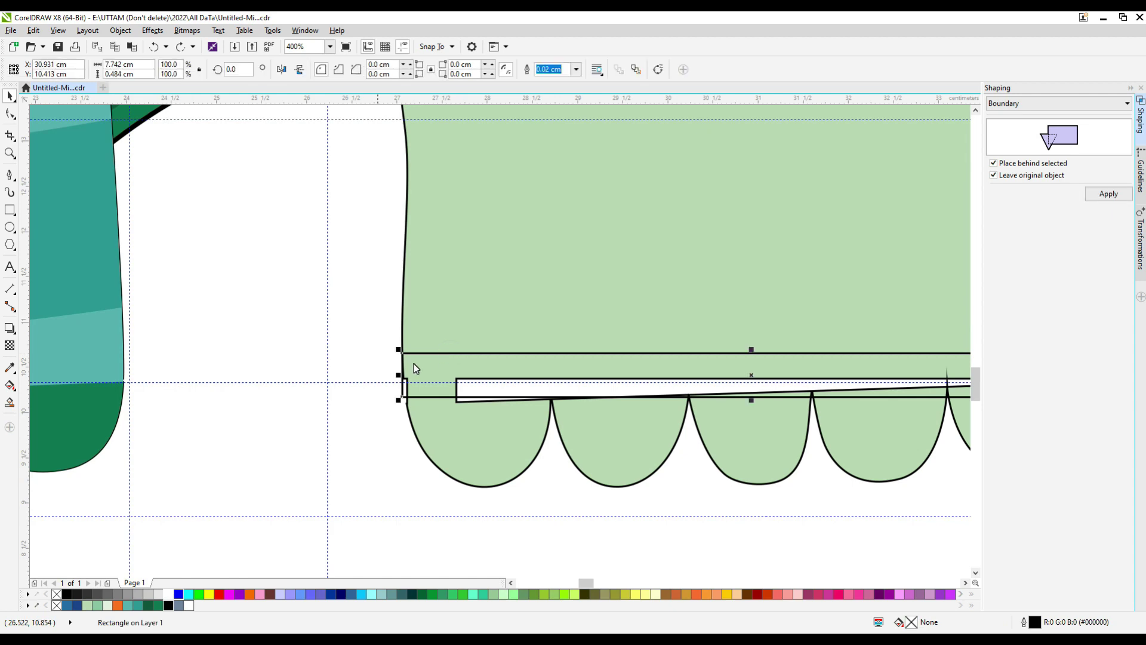
left_click(465, 380, "shift")
left_click(342, 70)
Delete the leftover nodes of the narrow slit between the body and the scallops in the welded shape
scroll(382, 452, "down", 1)
key("F10")
scroll(465, 425, "up", 4)
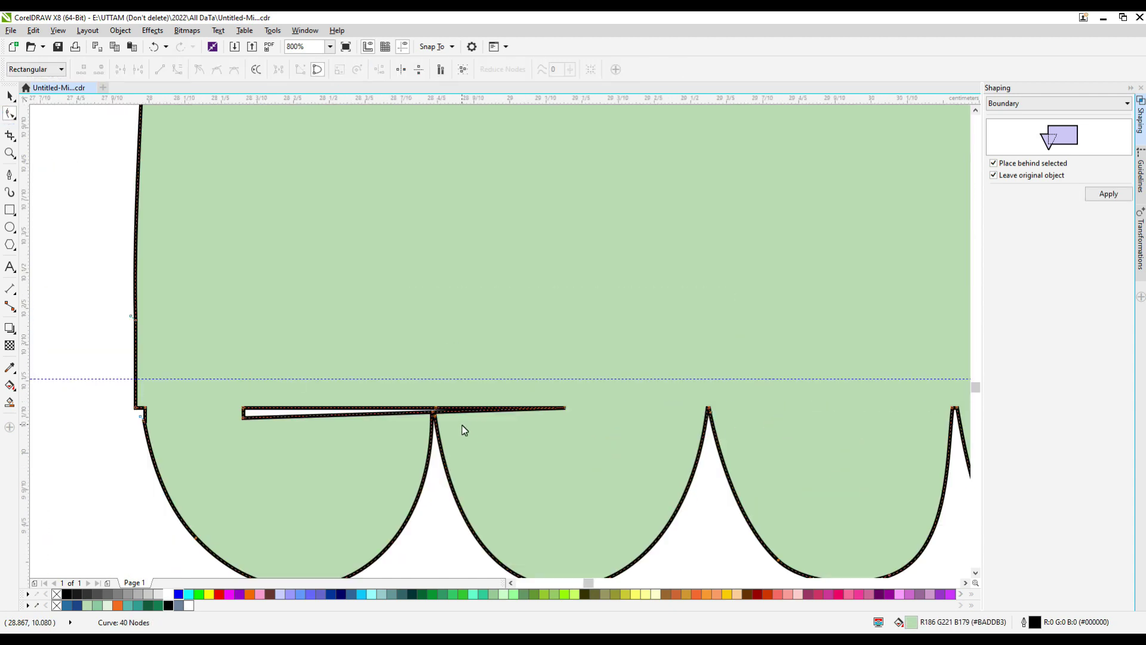
double_click(874, 358)
scroll(429, 390, "down", 2)
double_click(189, 393)
left_click(189, 383)
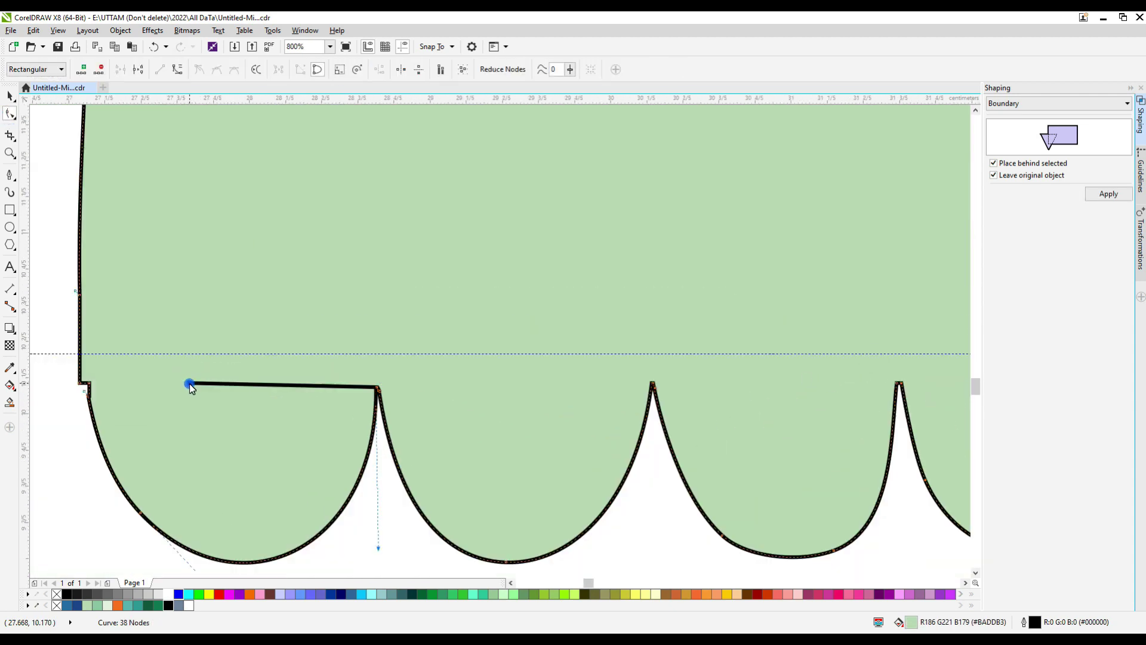
key("ctrl+z")
scroll(143, 403, "down", 2)
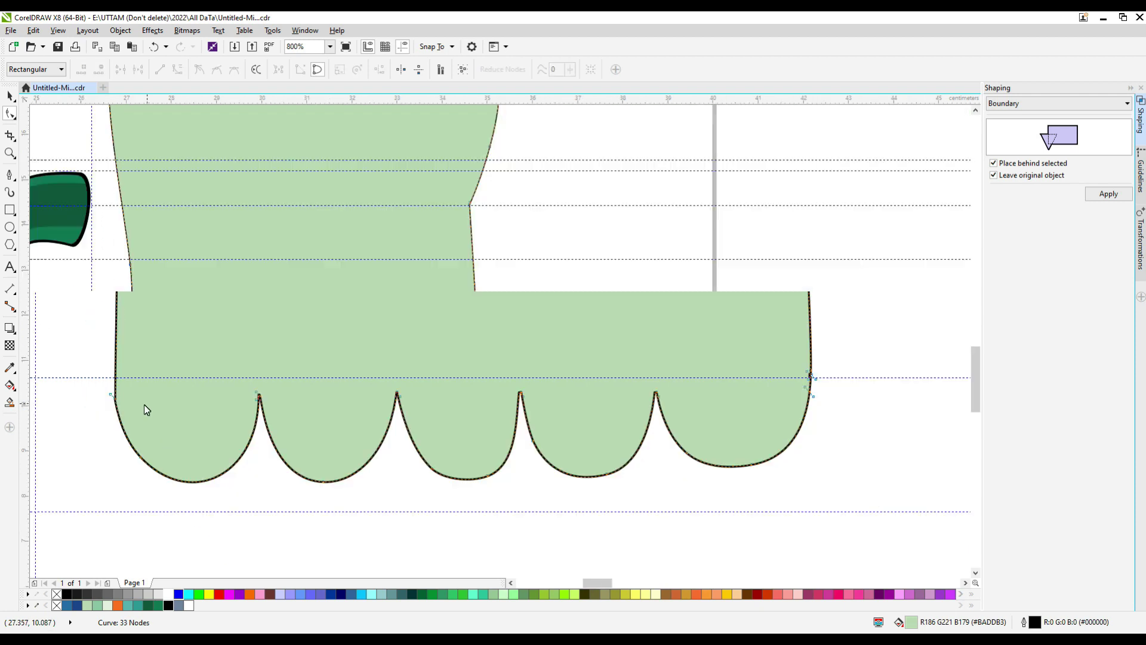
Smooth the stepped corner where the welded shape's left edge meets the first scallop by adjusting the segment and deleting surplus nodes
scroll(118, 405, "up", 3)
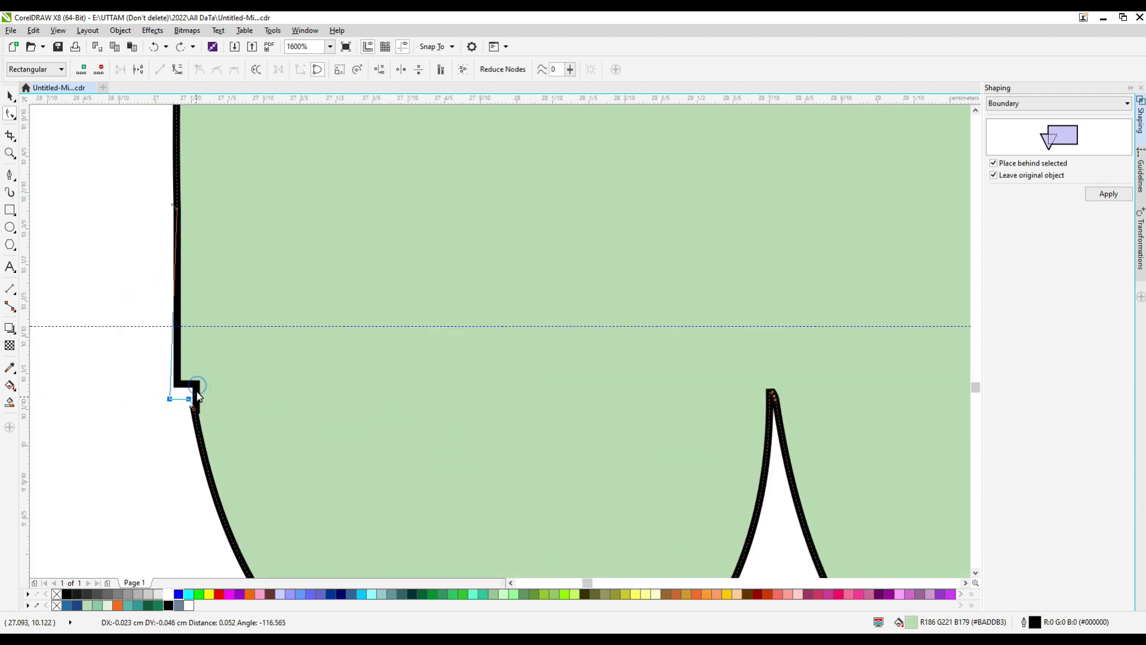
key("ctrl+z")
scroll(190, 398, "up", 1)
mouse_move(197, 397)
left_mouse_down()
mouse_move(209, 390)
mouse_move(183, 407)
left_mouse_up()
right_click(200, 370)
left_click(265, 422)
left_click_drag(274, 396, 156, 453)
key("Delete")
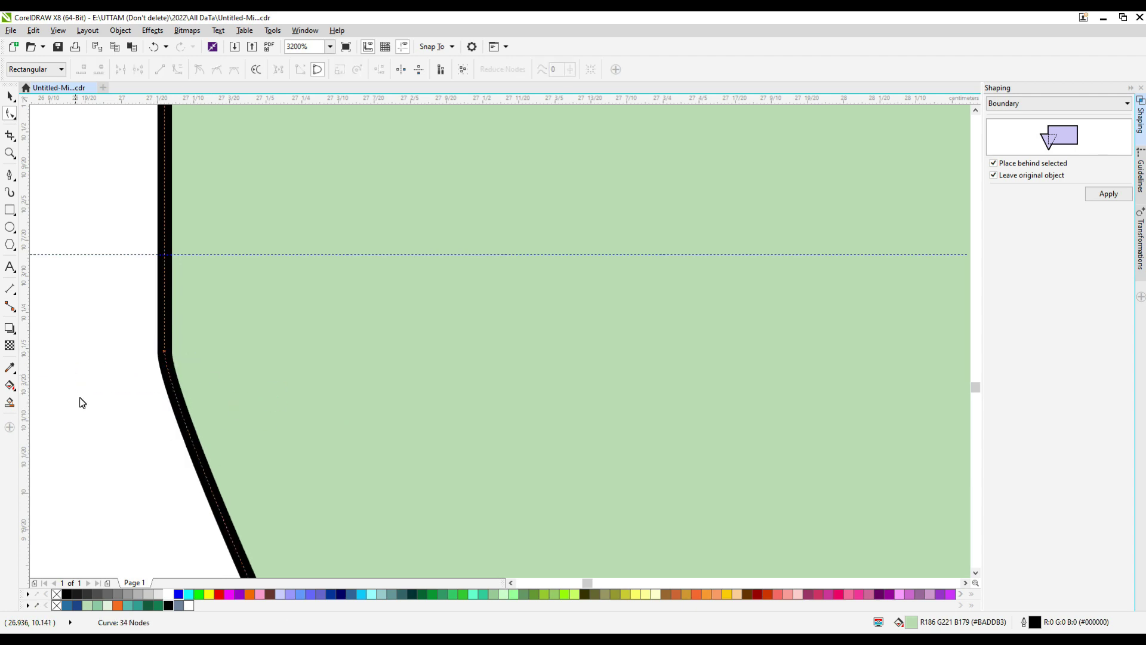
scroll(287, 358, "down", 2)
left_click_drag(346, 511, 339, 514)
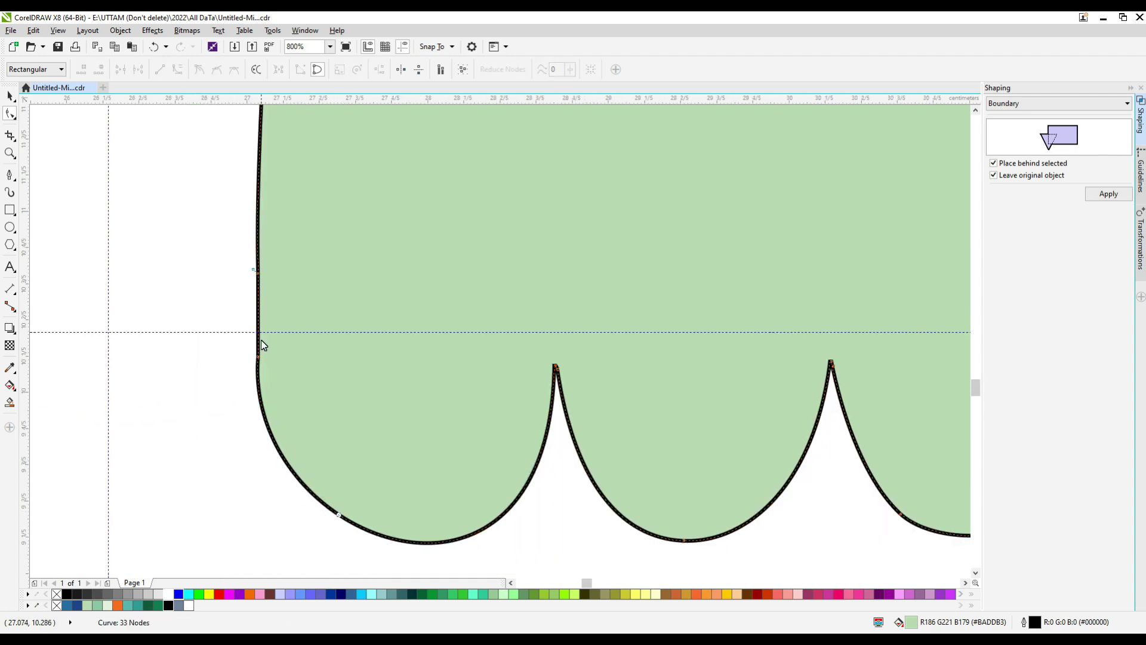
key("Delete")
Delete the surplus nodes on the welded shape's right edge just above the last scallop
scroll(210, 385, "down", 3)
scroll(702, 472, "up", 3)
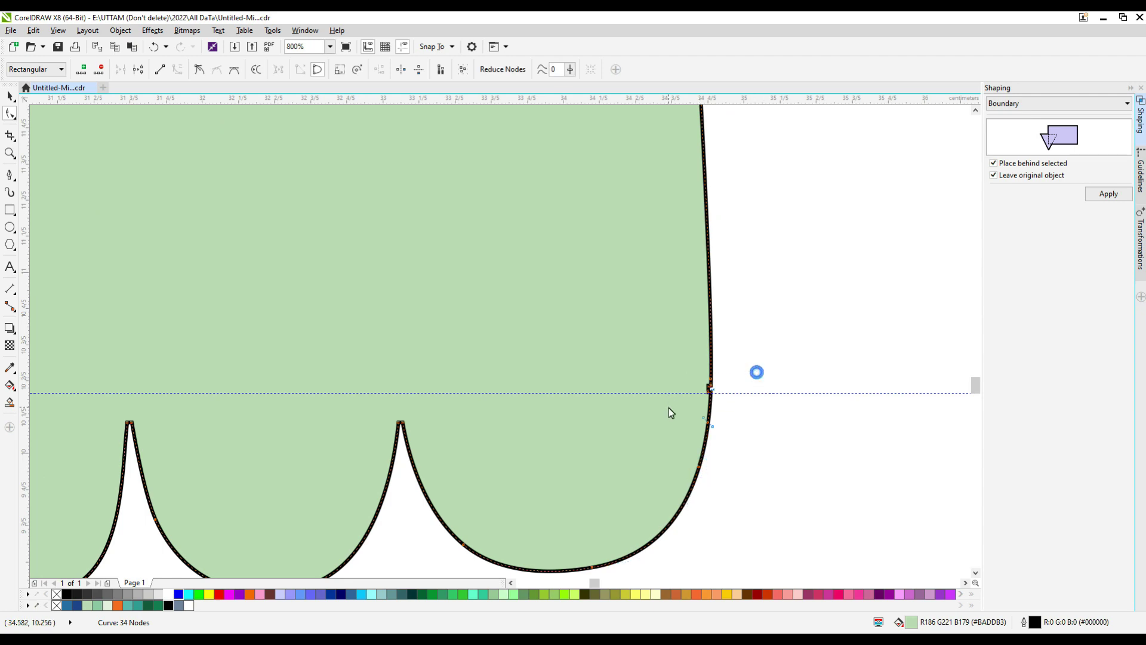
key("Delete")
Move the old light green body off the figure to the far right and put the welded body in its place
scroll(616, 436, "down", 3)
key("space")
left_click(334, 257)
left_click_drag(330, 254, 781, 254)
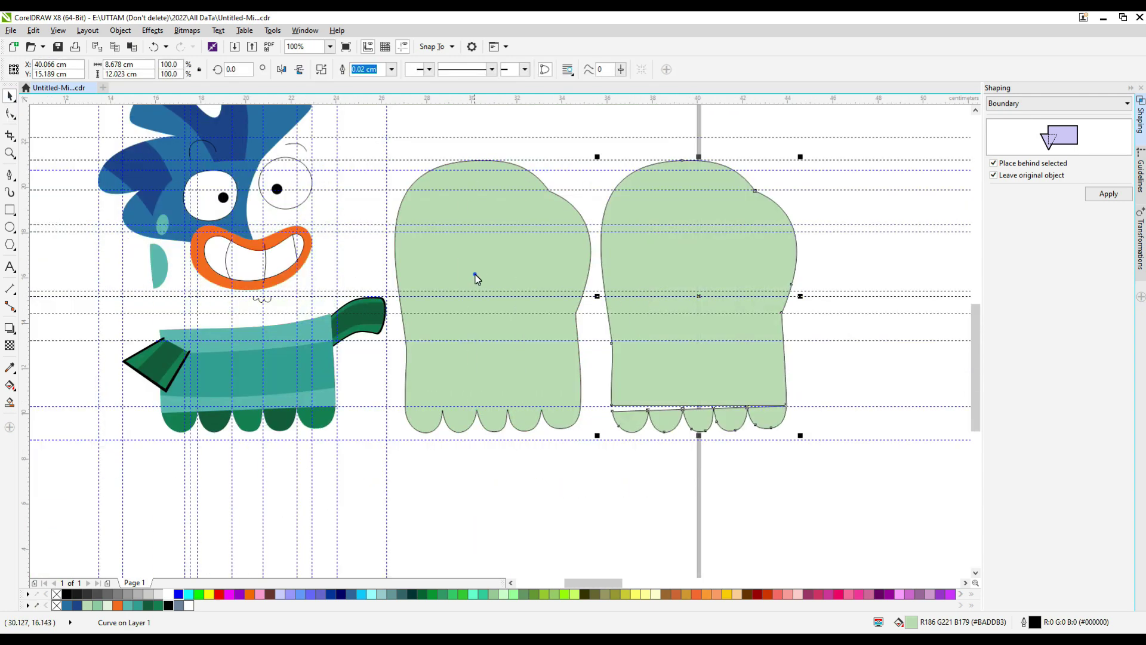
left_click_drag(475, 277, 229, 279)
Send the welded body to the back and delete the old light green body beside the page
right_click(179, 272)
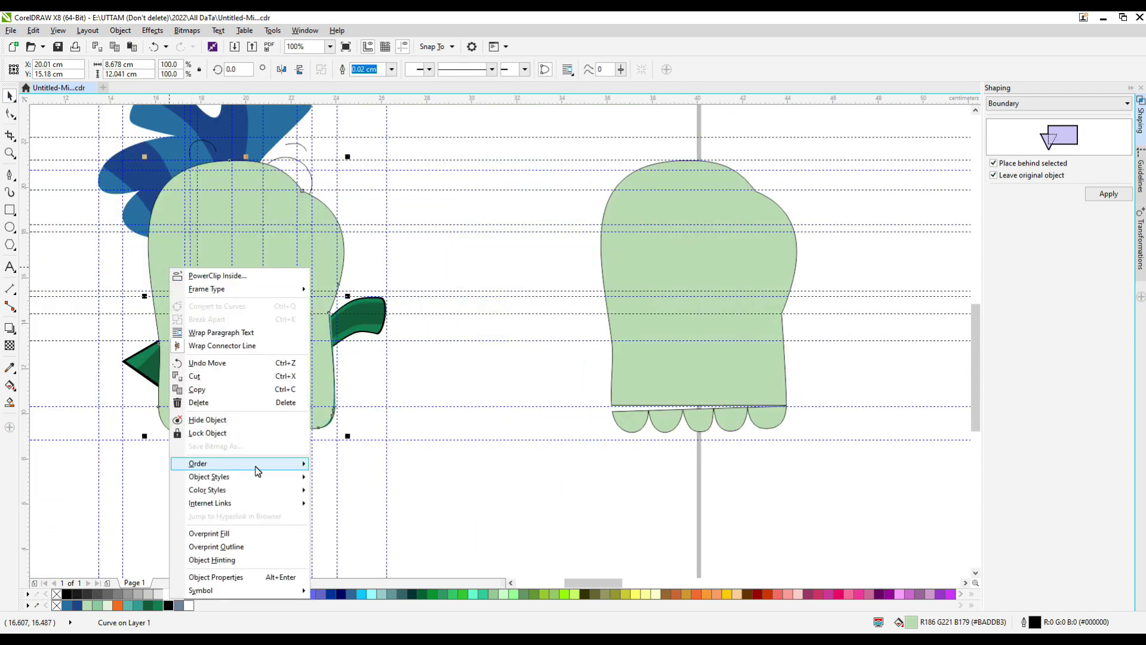
left_click(380, 510)
right_click(629, 215)
left_click(655, 351)
scroll(529, 404, "down", 2)
scroll(484, 367, "up", 2)
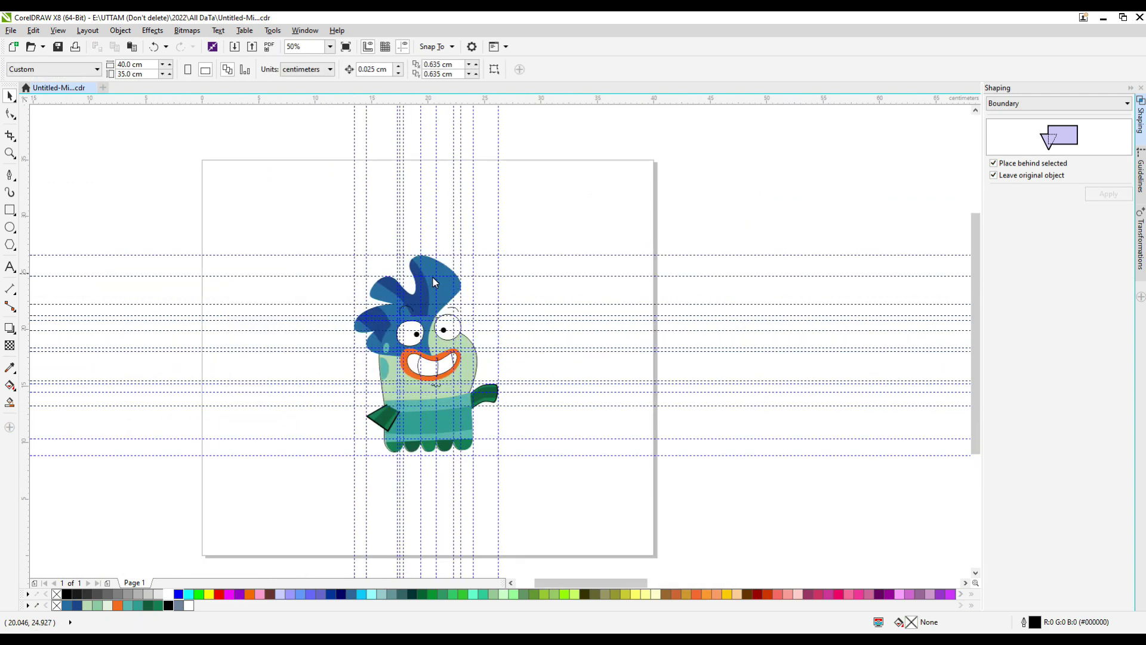
Select the three blue hair pieces and send them to the back, behind the green head
left_click(419, 282)
left_click(451, 287, "shift")
left_click(327, 352, "shift")
right_click(337, 306)
mouse_move(394, 471)
left_click(518, 513)
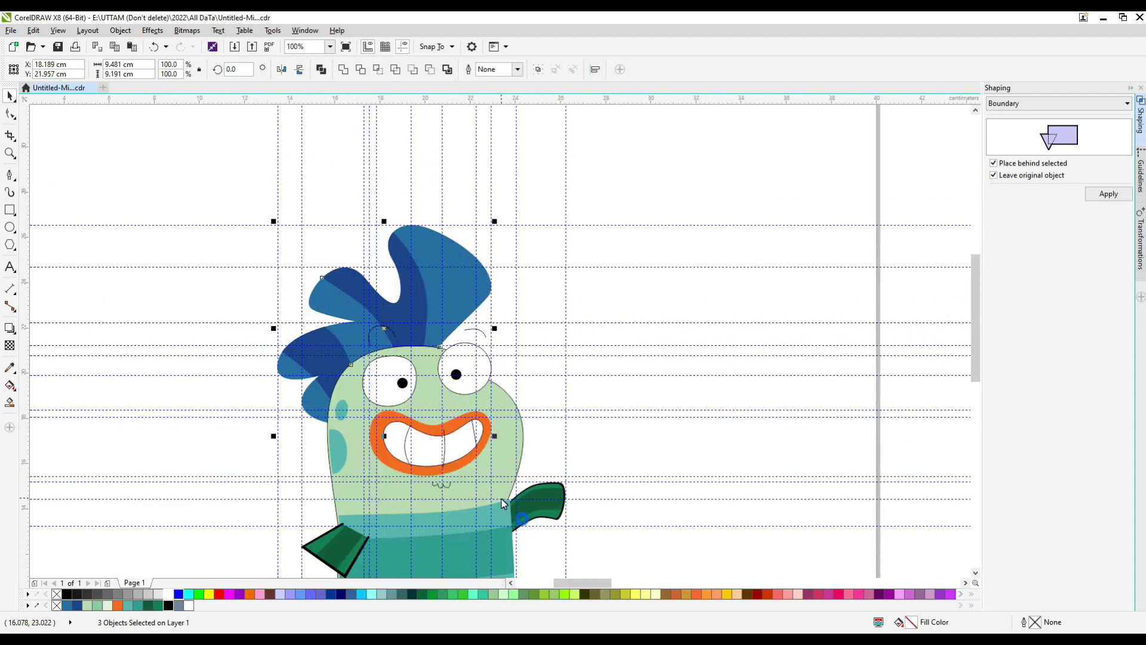
Nudge the welded body slightly right under the stripes and inspect its fit along the lower-left edge and scallops
scroll(451, 480, "up", 1)
left_click(290, 397)
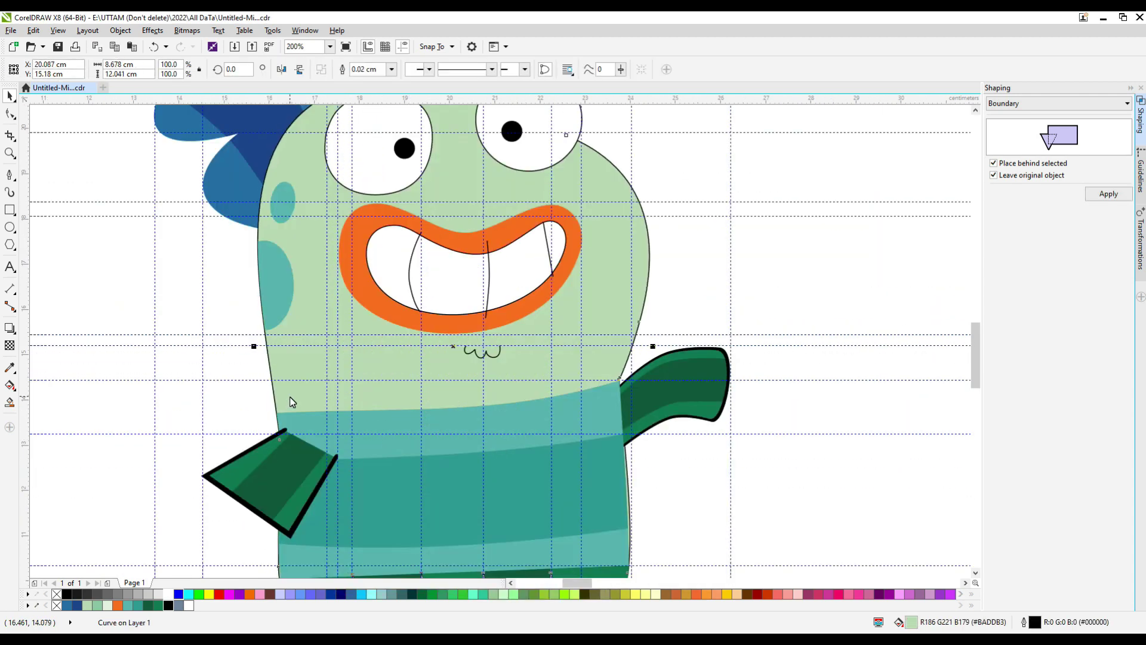
scroll(397, 376, "down", 2)
scroll(505, 425, "up", 4)
scroll(505, 425, "down", 3)
scroll(123, 491, "up", 4)
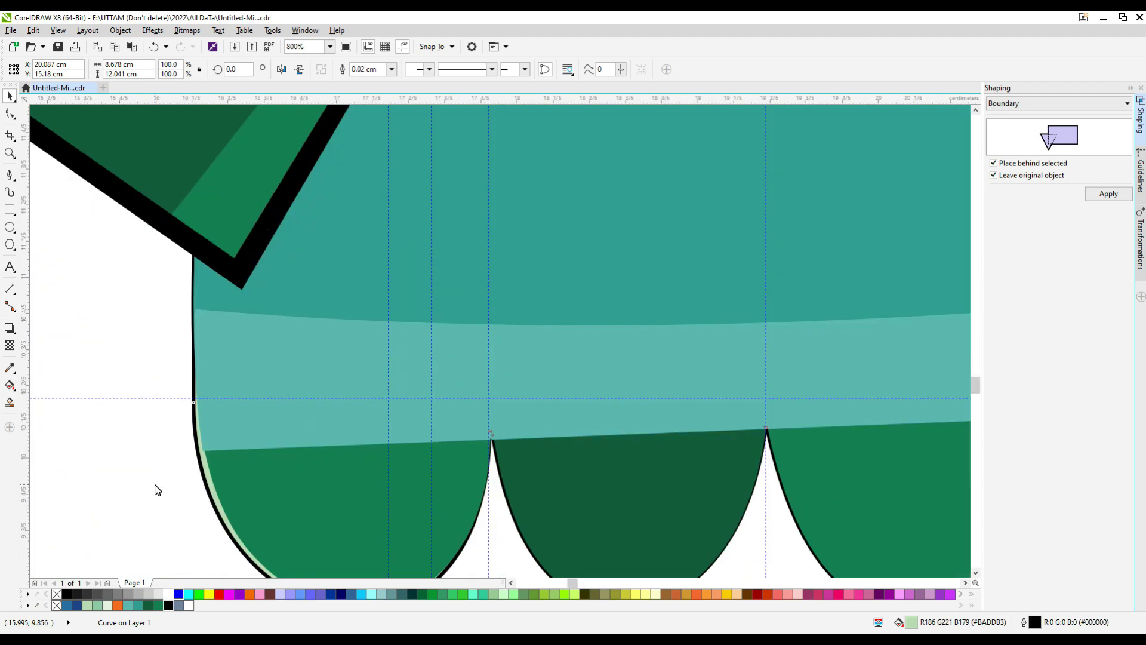
Move the two green sleeves away from the body, one to each side of the character
scroll(157, 490, "down", 3)
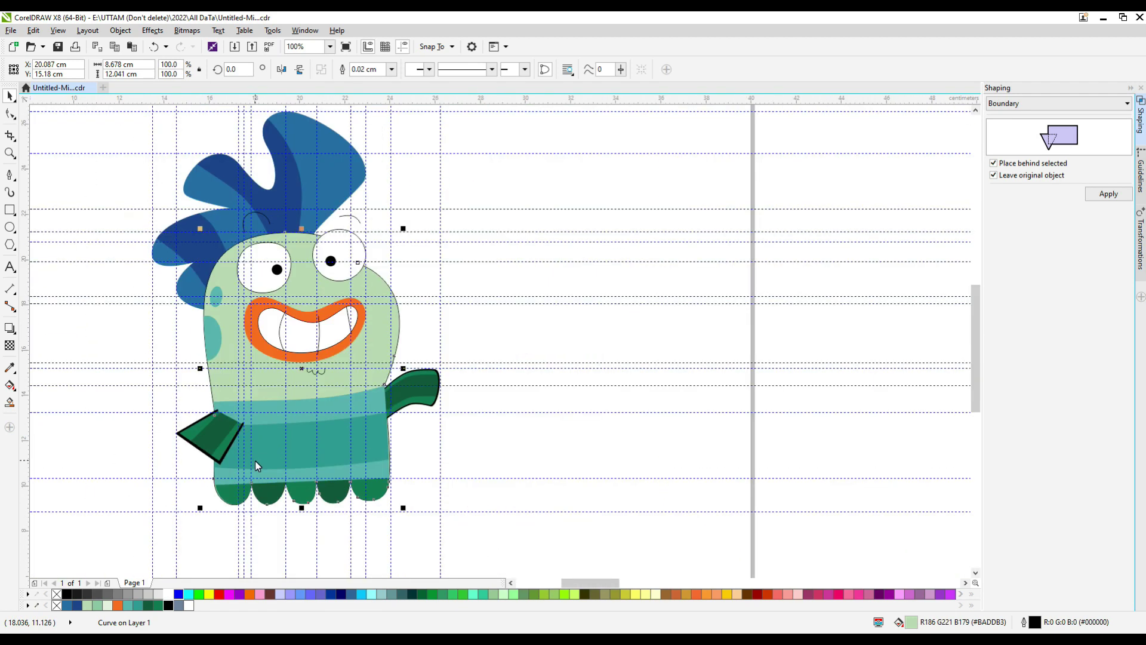
left_click_drag(513, 334, 374, 433)
left_click_drag(416, 393, 558, 396)
left_click_drag(145, 401, 297, 476)
left_click_drag(220, 443, 85, 443)
Delete the five green toe fills along the body's lower edge
scroll(248, 492, "up", 1)
left_click(219, 486)
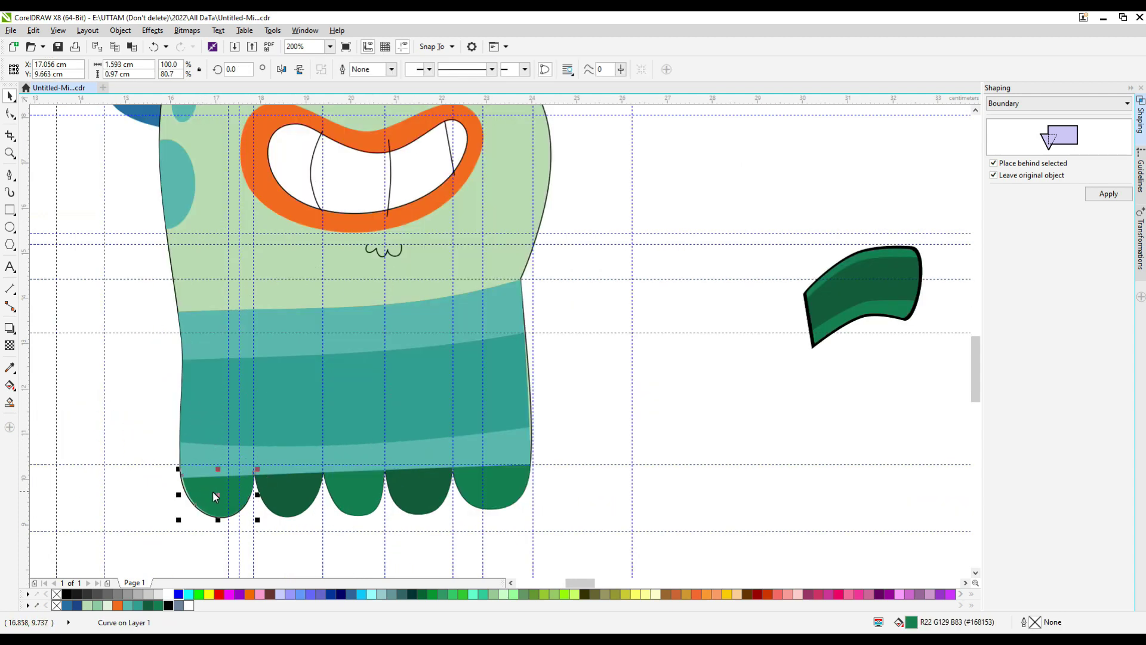
left_click_drag(214, 492, 552, 505)
key("ctrl+z")
left_click_drag(604, 439, 143, 543)
key("Delete")
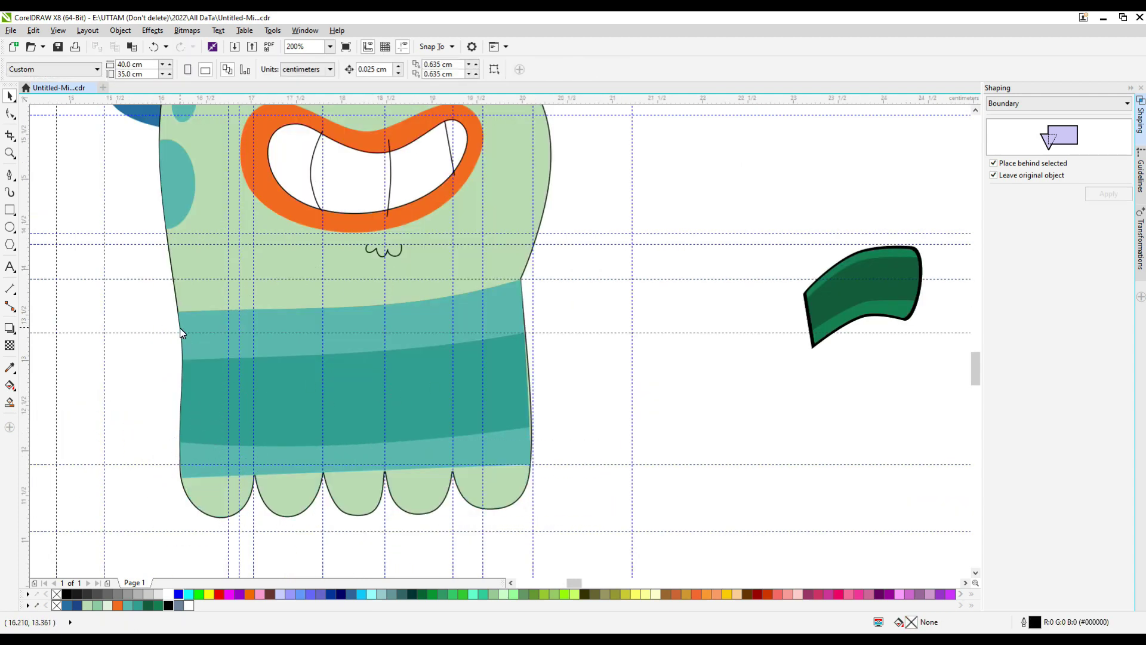
scroll(179, 332, "up", 1)
left_click(11, 402)
scroll(554, 383, "down", 1)
scroll(706, 458, "up", 3)
left_click(796, 409)
scroll(566, 412, "down", 4)
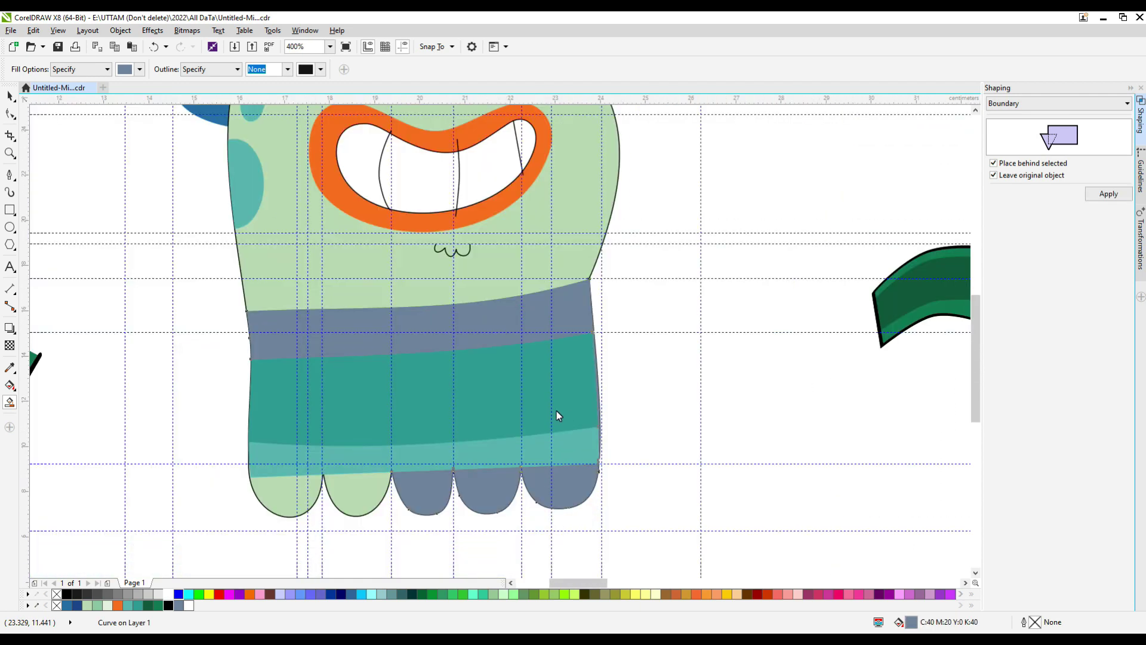
key("ctrl+z")
Widen the two shirt bands to about 8.5 cm and restyle them as unfilled hairline outlines
left_click(7, 97)
left_click(510, 369)
left_click_drag(369, 454, 367, 455)
left_click_drag(587, 396, 596, 395)
left_click(517, 70)
left_click(494, 91)
left_click(58, 594)
scroll(555, 358, "up", 1)
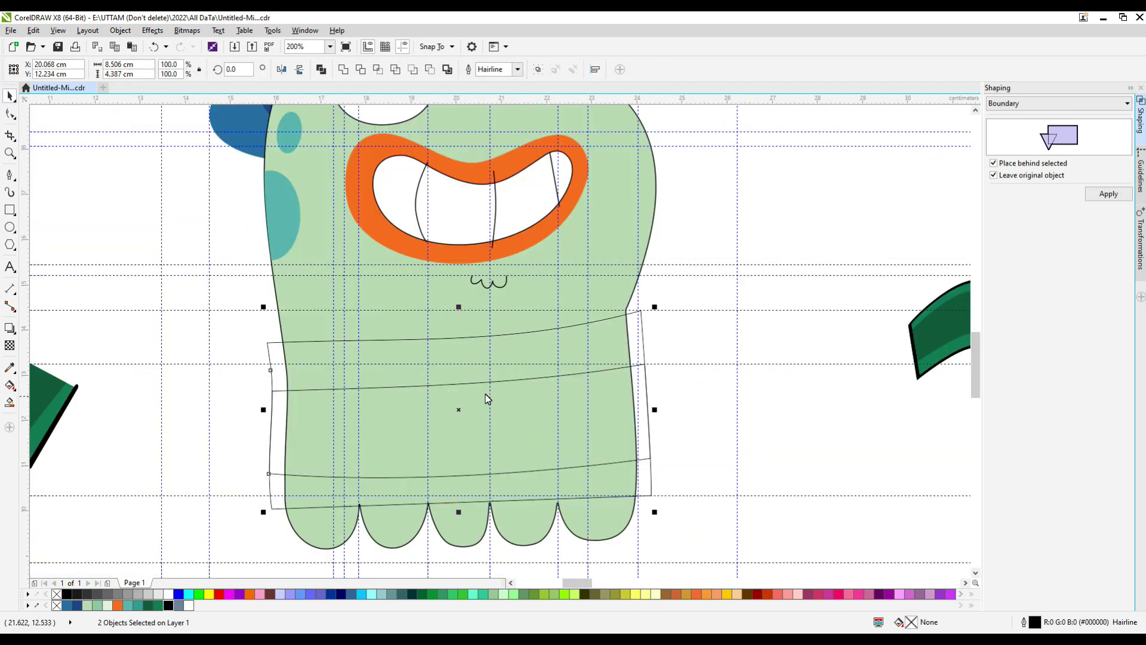
Bend the lower edge of the outer shirt band downward to follow the notches between the toes
left_click(712, 465)
scroll(482, 501, "up", 1)
left_click(483, 501)
left_click_drag(437, 521, 418, 517)
scroll(405, 522, "up", 1)
scroll(357, 475, "down", 1)
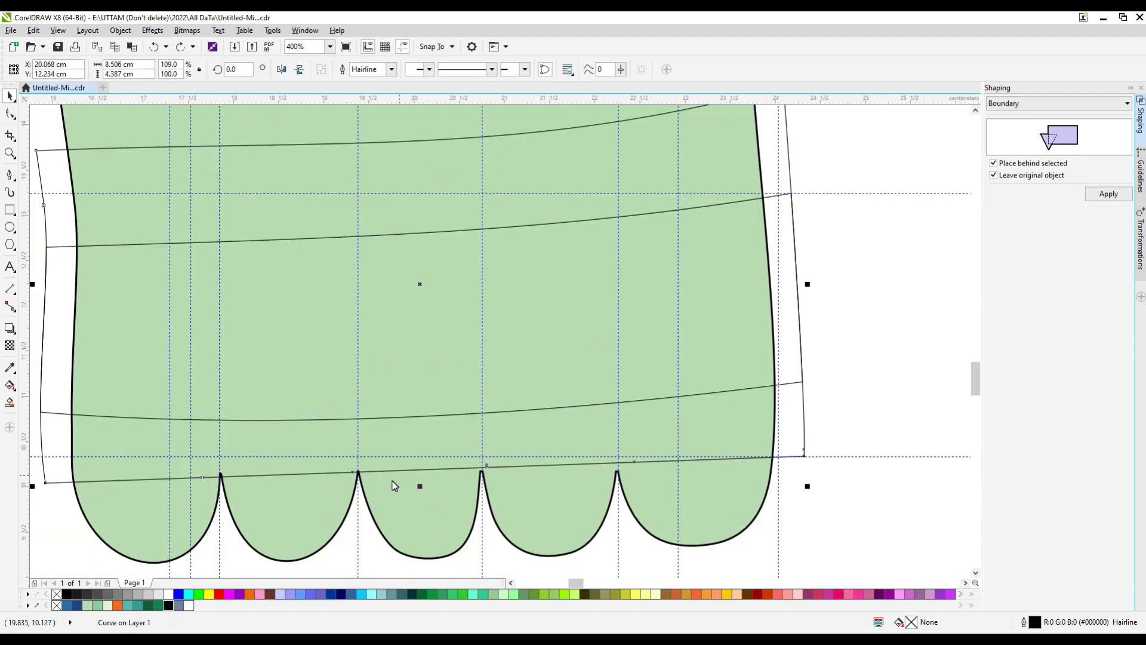
left_click(11, 113)
scroll(572, 465, "up", 1)
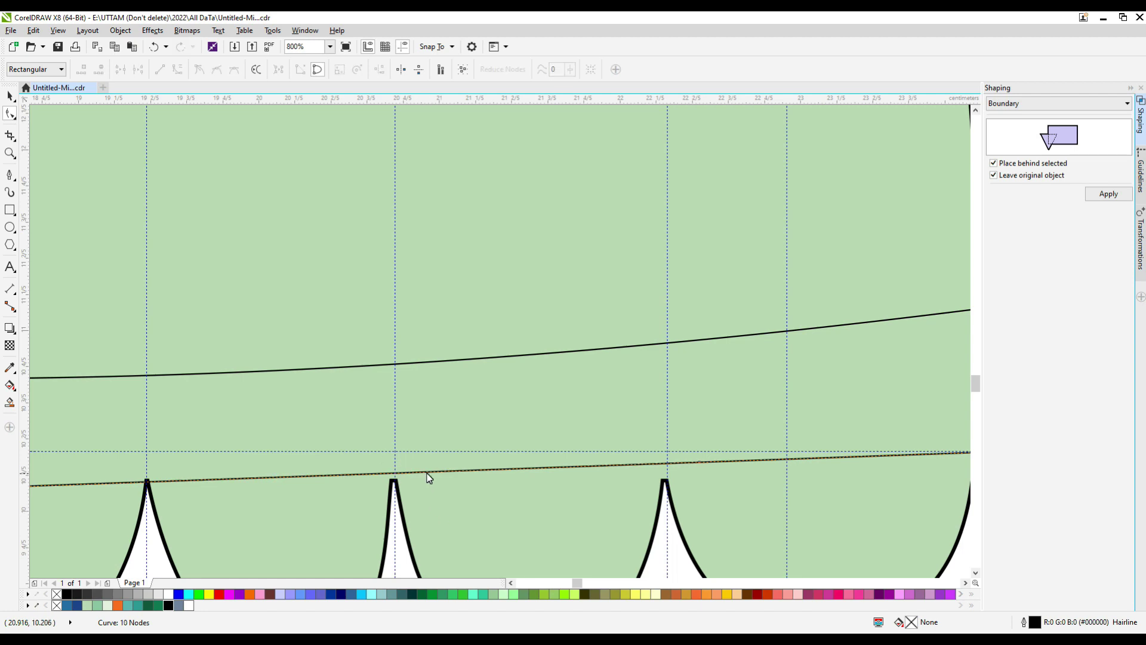
left_click_drag(432, 471, 432, 481)
scroll(668, 469, "down", 2)
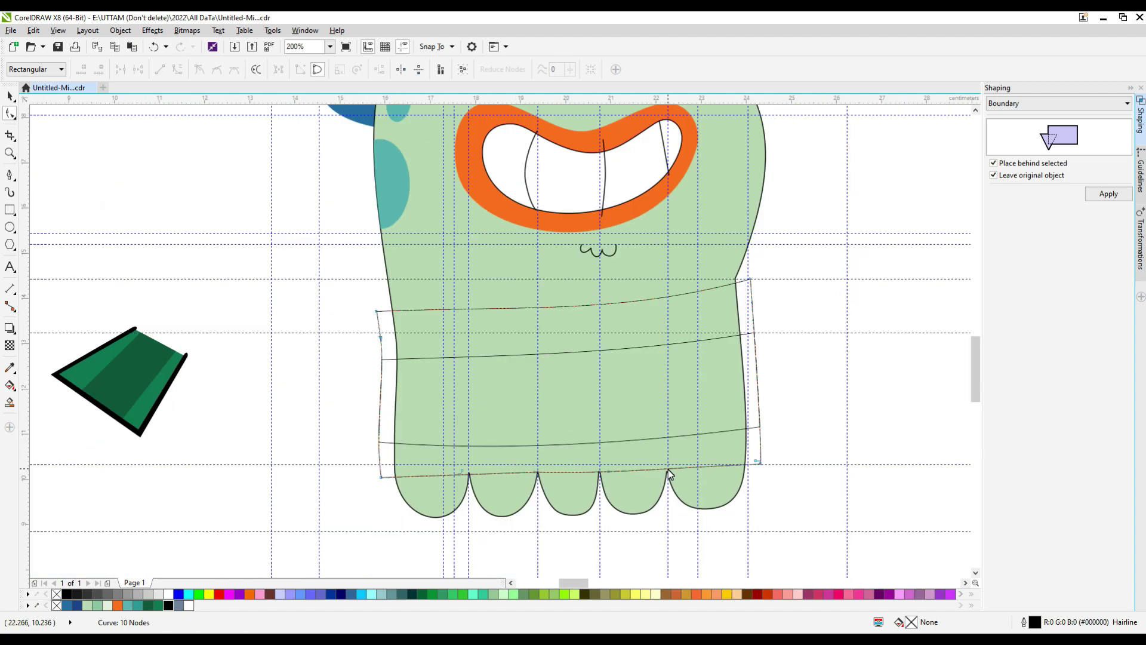
scroll(695, 467, "up", 1)
scroll(695, 466, "up", 1)
left_click_drag(898, 463, 900, 474)
scroll(769, 480, "down", 1)
Delete the extra nodes along the lower edge of the outer shirt band
left_click(459, 448)
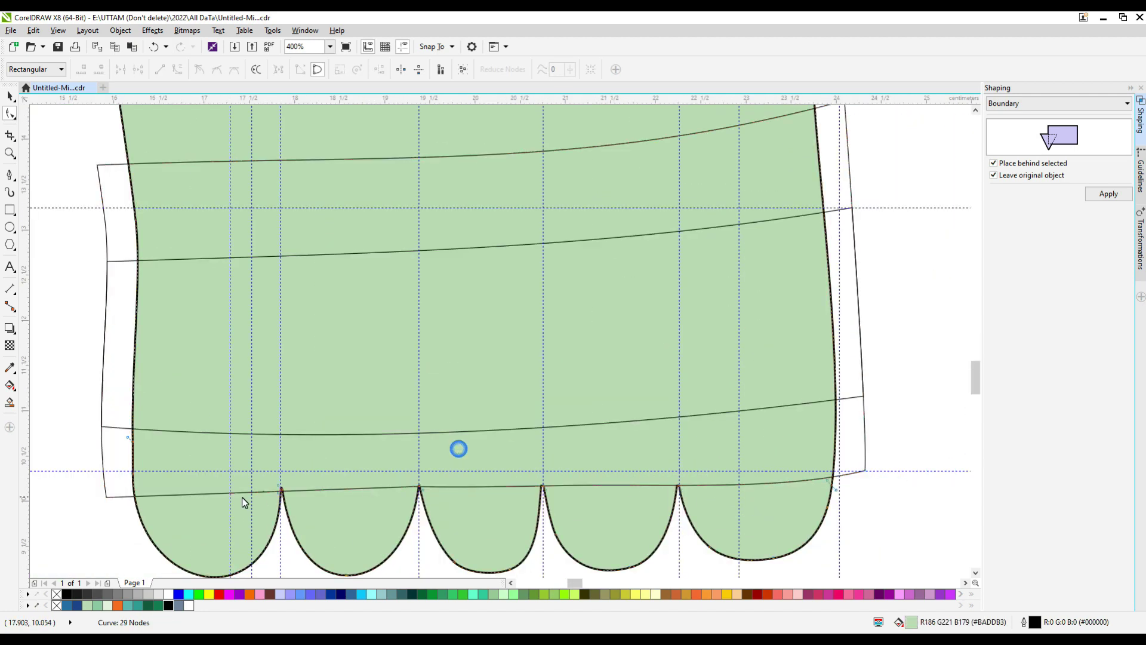
key("Delete")
key("ctrl+z")
left_click(120, 496)
left_click_drag(228, 484, 418, 511)
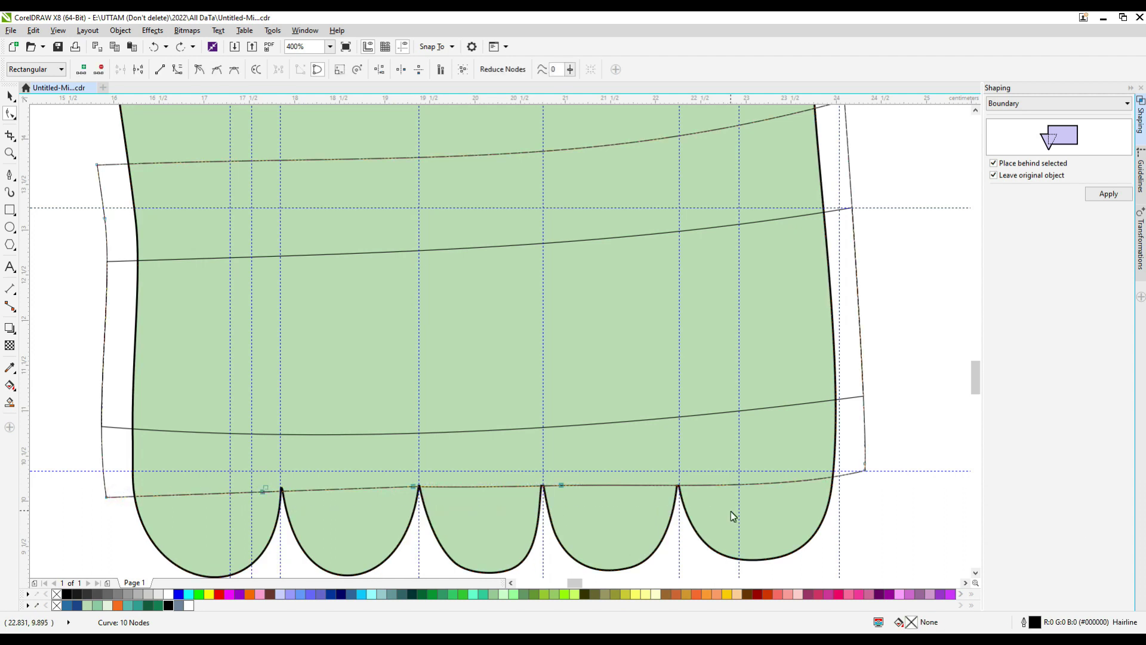
key("Delete")
scroll(569, 429, "down", 1)
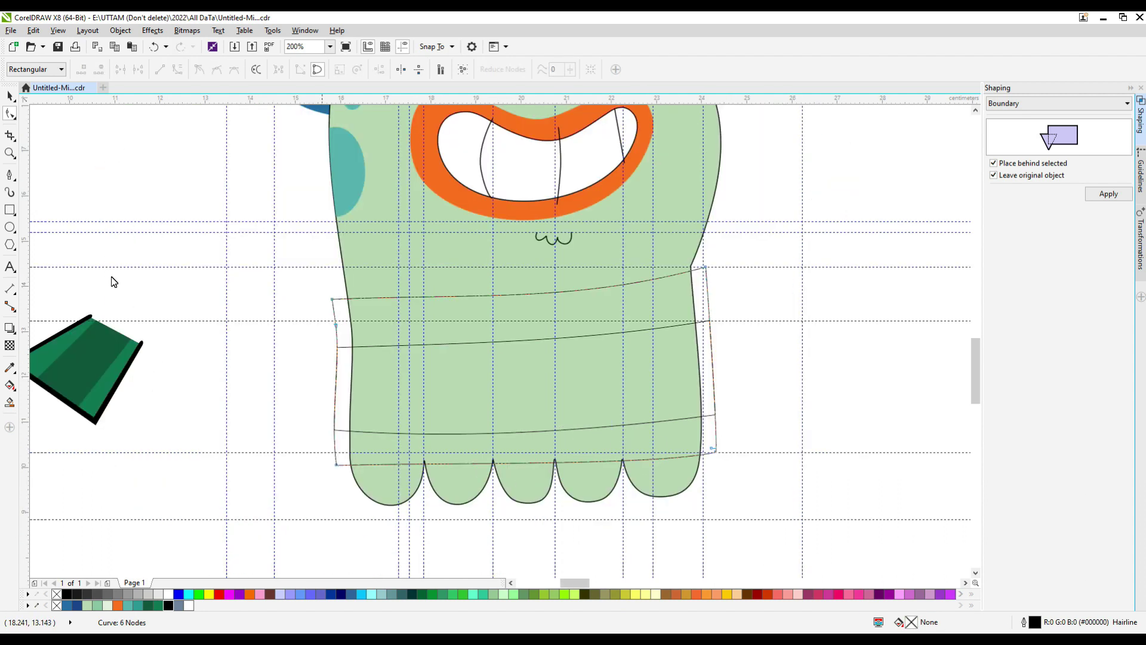
Smart-fill the middle band of the shirt, place the filled piece beside the body and delete the original band outline
left_click(10, 401)
left_click(466, 363)
key("space")
left_click_drag(826, 368, 851, 369)
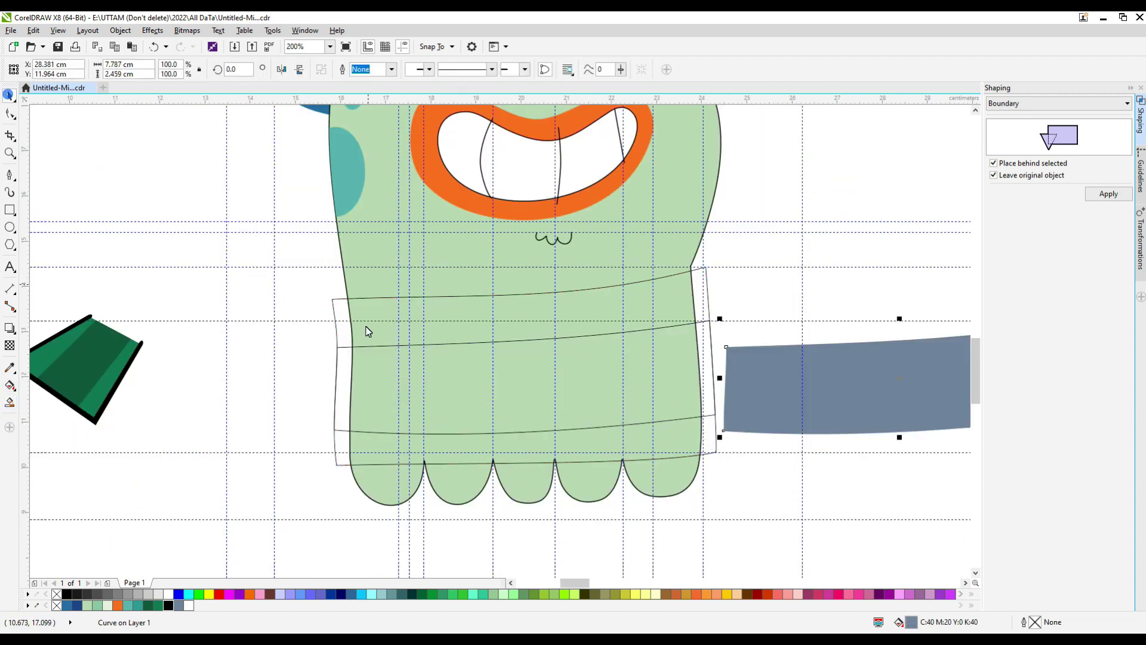
left_click(346, 346)
right_click(525, 377)
left_click(561, 184)
Smart-fill the whole shirt area within the body and delete the outer band outline
left_click(9, 402)
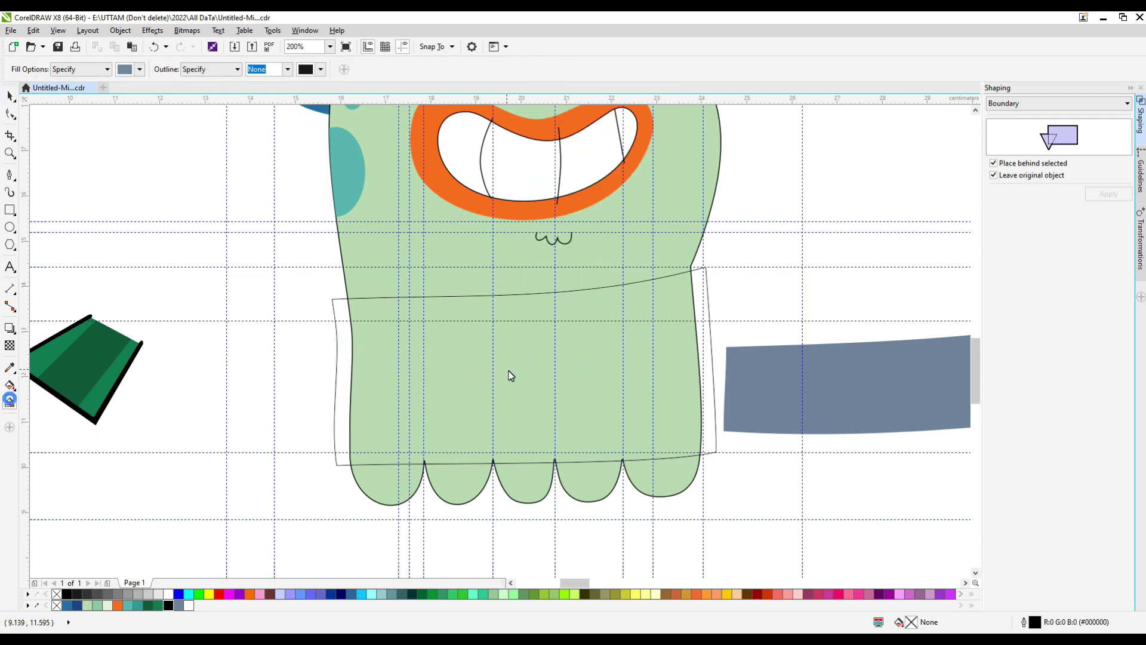
left_click(509, 375)
left_click(9, 96)
right_click(711, 322)
left_click(749, 435)
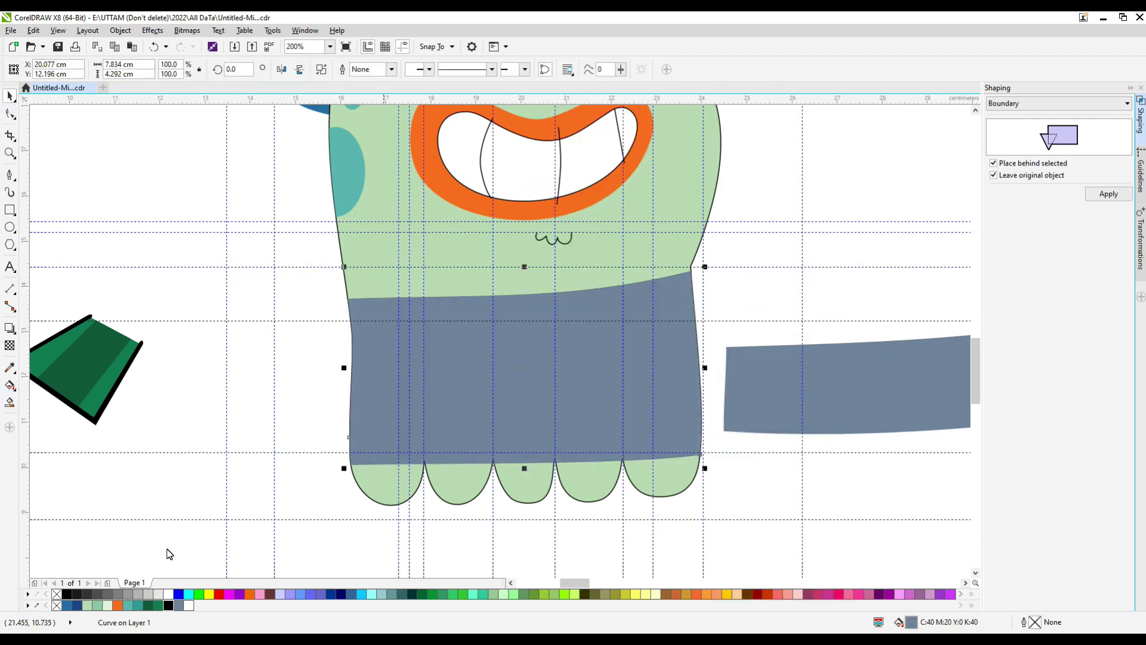
Fill the shirt area with light teal #5CB9AE and the detached middle band with darker teal #359F91
left_click(142, 605)
left_click(747, 381)
Move the darker teal band back onto the shirt and bring it to the front of the layer
left_click_drag(502, 440, 475, 445)
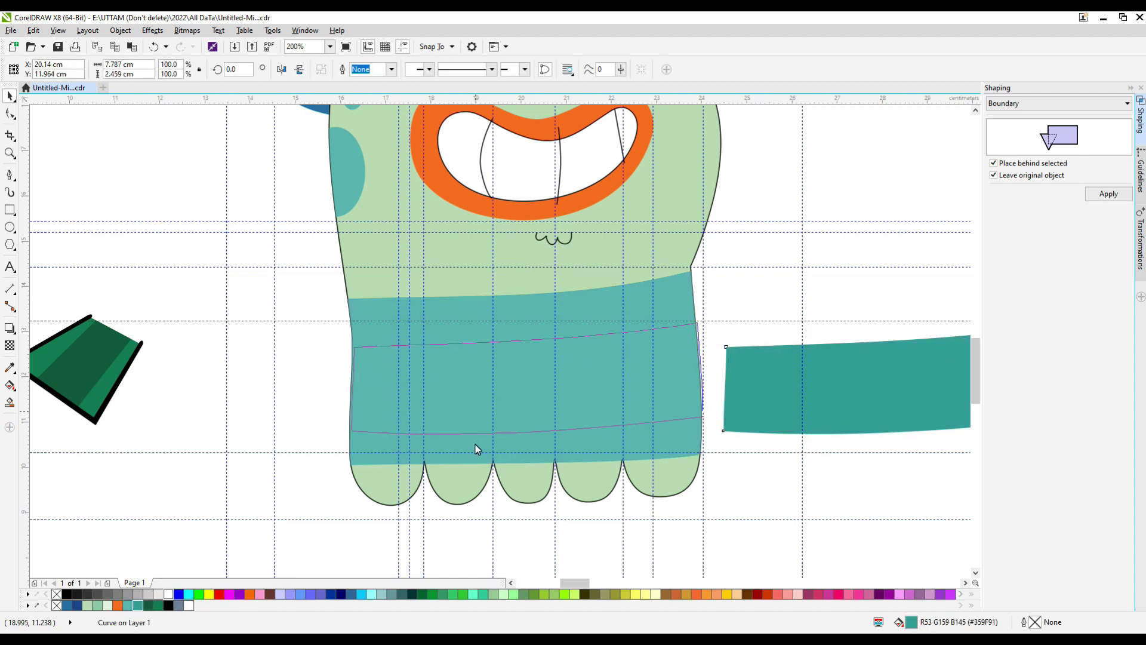
scroll(475, 444, "down", 3)
right_click(473, 427)
mouse_move(514, 293)
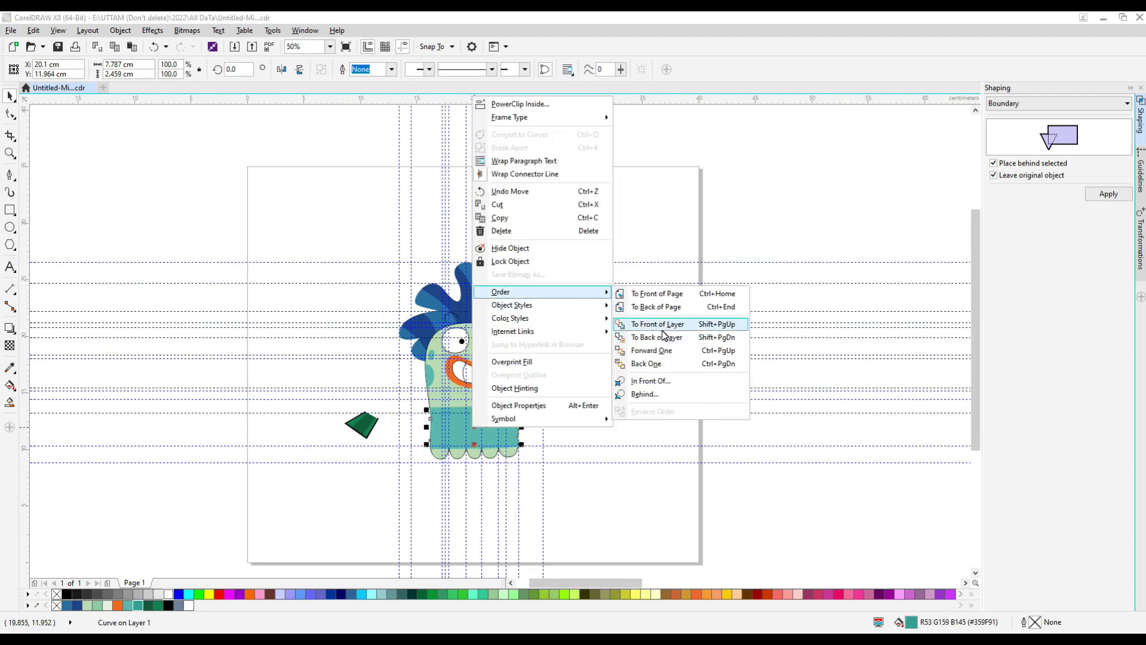
left_click(669, 327)
Delete the notch nodes along the lower edge of the light teal shirt shape
scroll(317, 496, "up", 4)
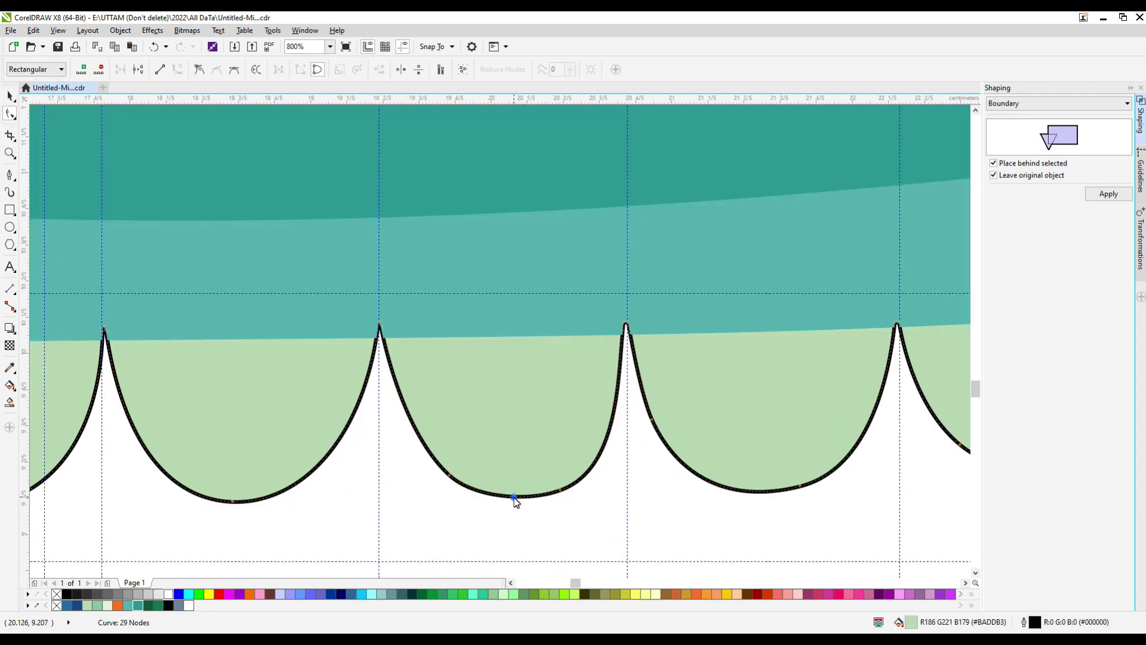
left_click(447, 475)
scroll(554, 389, "up", 2)
scroll(554, 389, "down", 2)
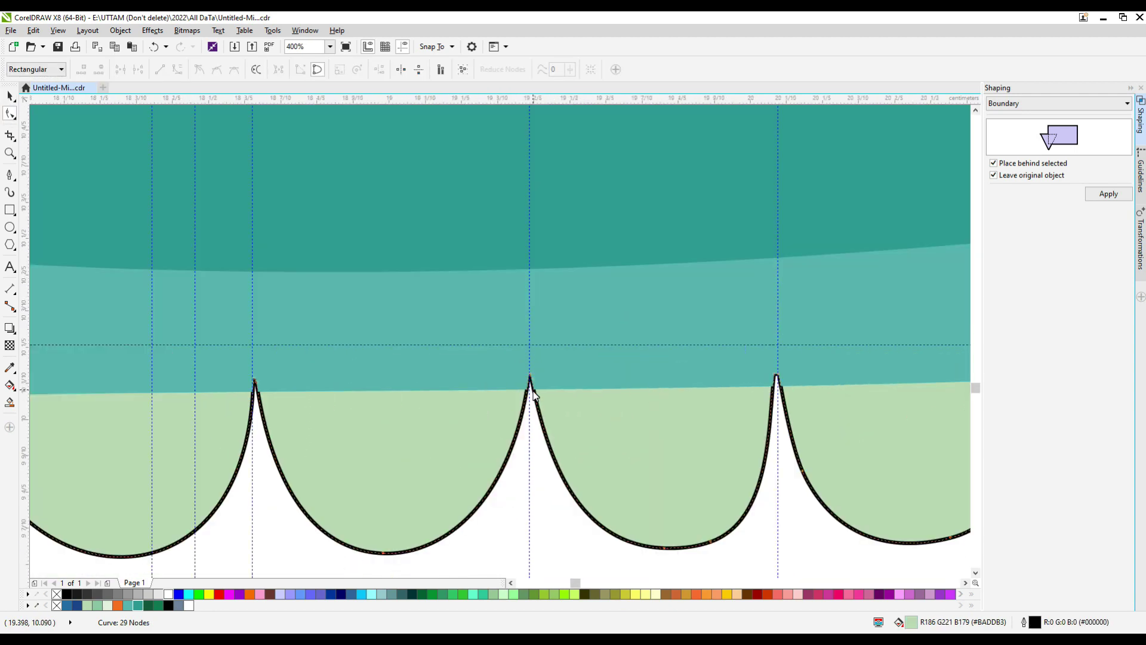
scroll(356, 392, "down", 4)
scroll(433, 399, "up", 4)
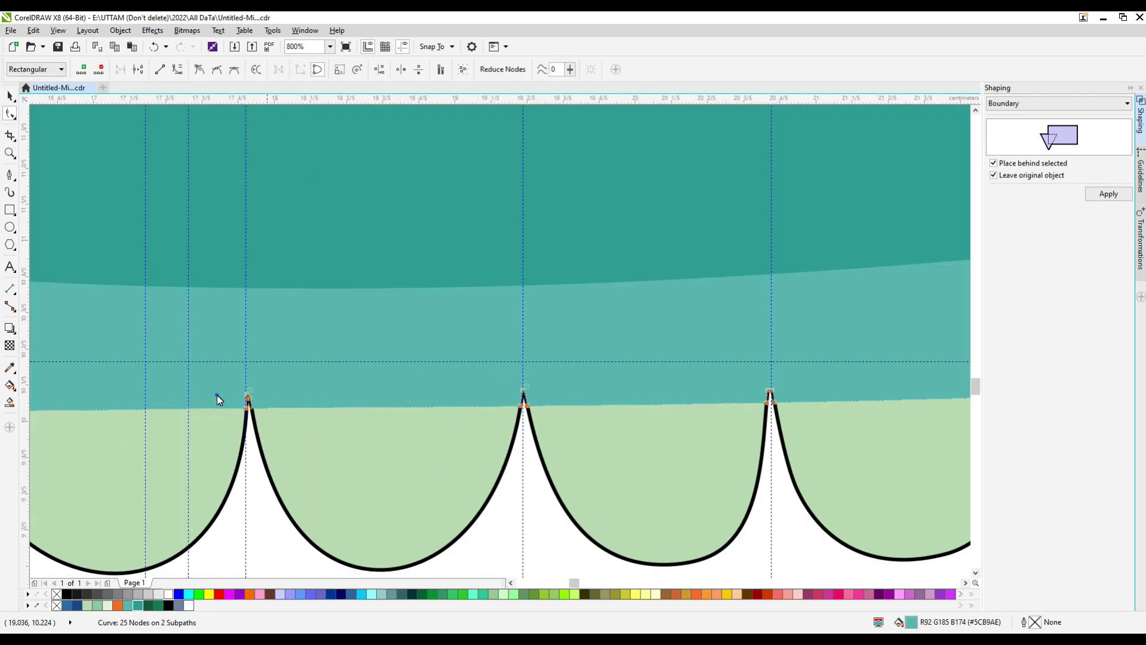
scroll(438, 421, "down", 1)
left_click_drag(567, 382, 833, 437)
key("Delete")
Create separate Smart Fill shapes for the five toes below the shirt
left_click(12, 399)
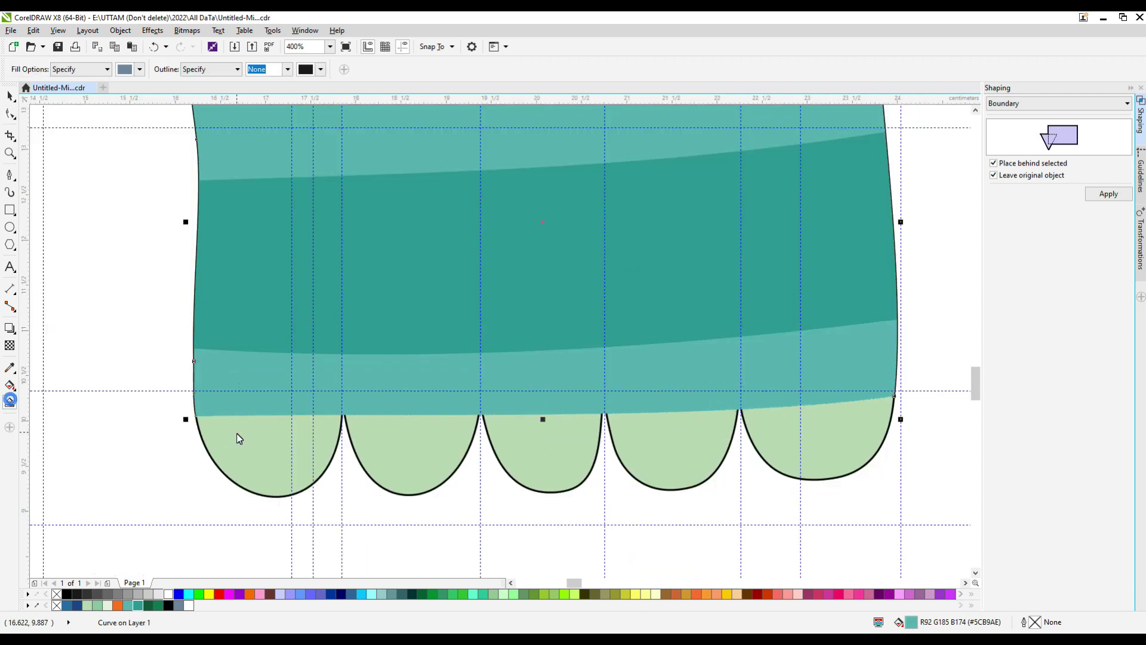
left_click(239, 435)
left_click(412, 453)
left_click(625, 440)
left_click(540, 454)
left_click(817, 442)
Color the second and fourth toes dark green and the first, third and fifth toes green #168153
key("space")
left_click(420, 442)
left_click(594, 447, "shift")
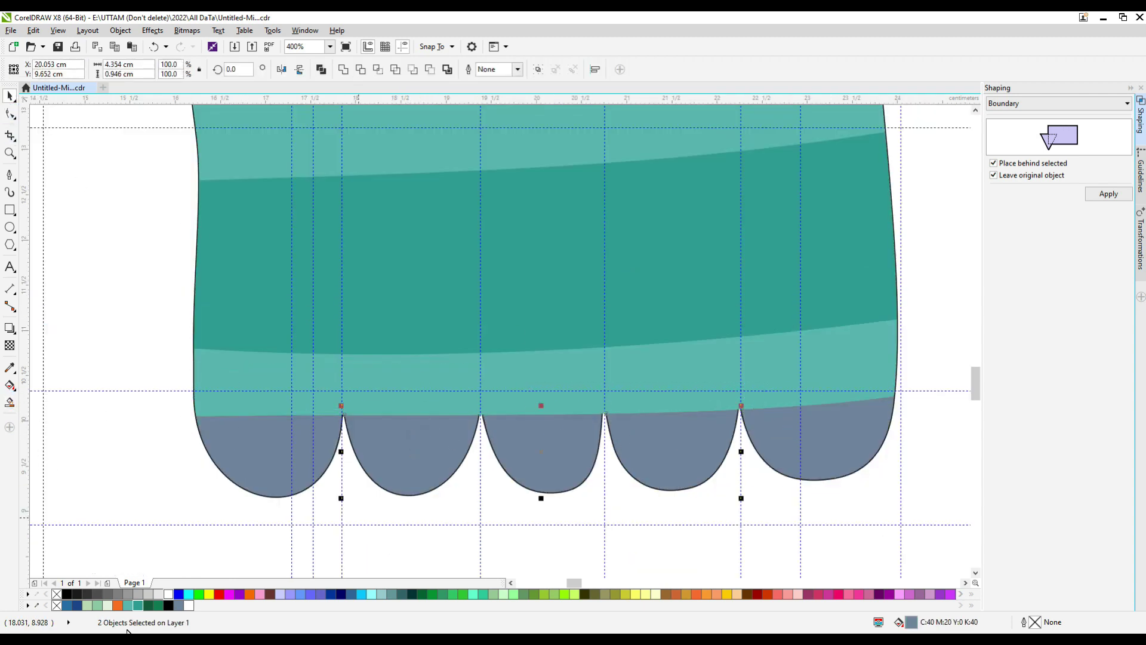
left_click(148, 606)
left_click(258, 433)
left_click(528, 428, "shift")
left_click(831, 421, "shift")
left_click(159, 606)
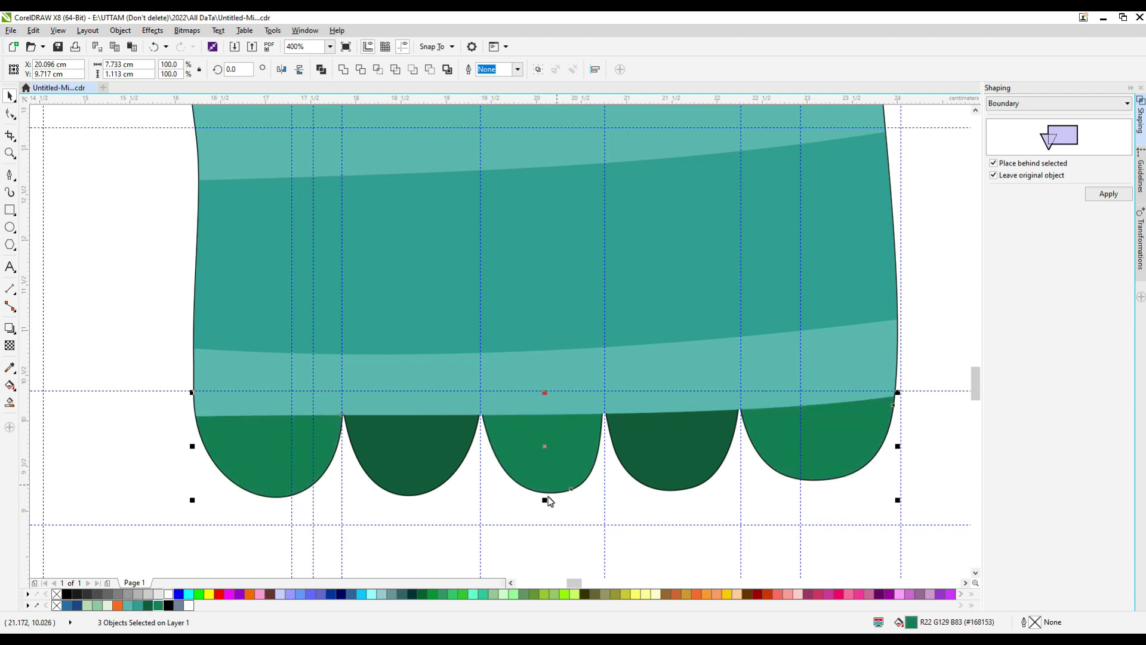
Move the two green sleeves back against the sides of the shirt
scroll(549, 495, "down", 2)
left_click(692, 486)
left_click_drag(869, 338, 758, 425)
left_click_drag(802, 383, 659, 409)
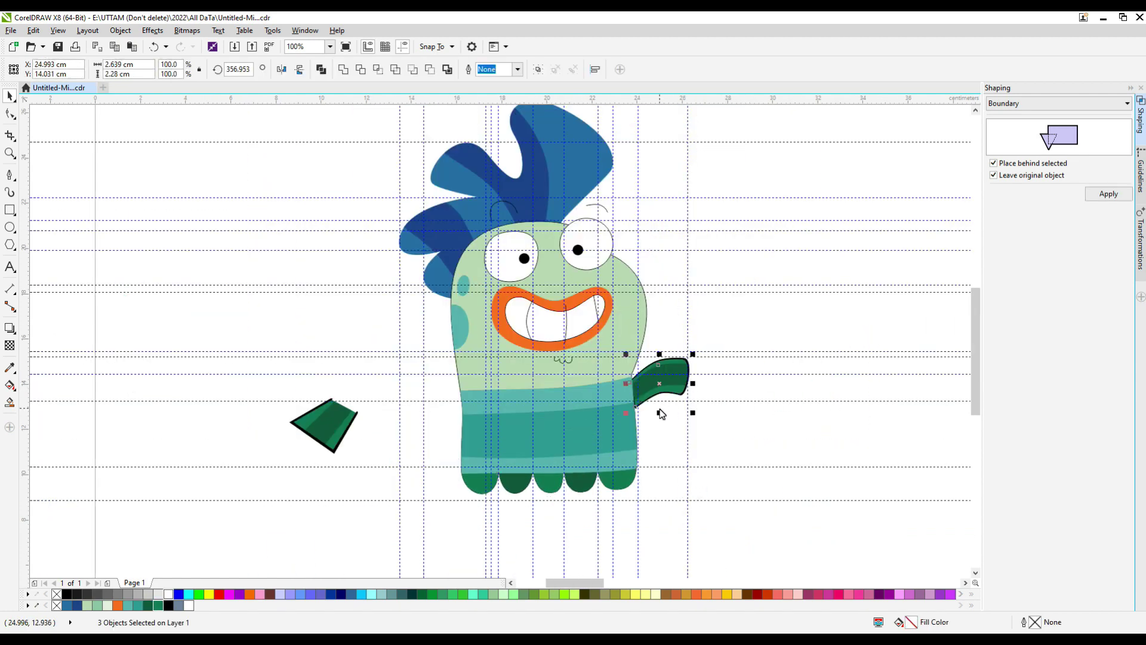
left_click_drag(440, 438, 442, 437)
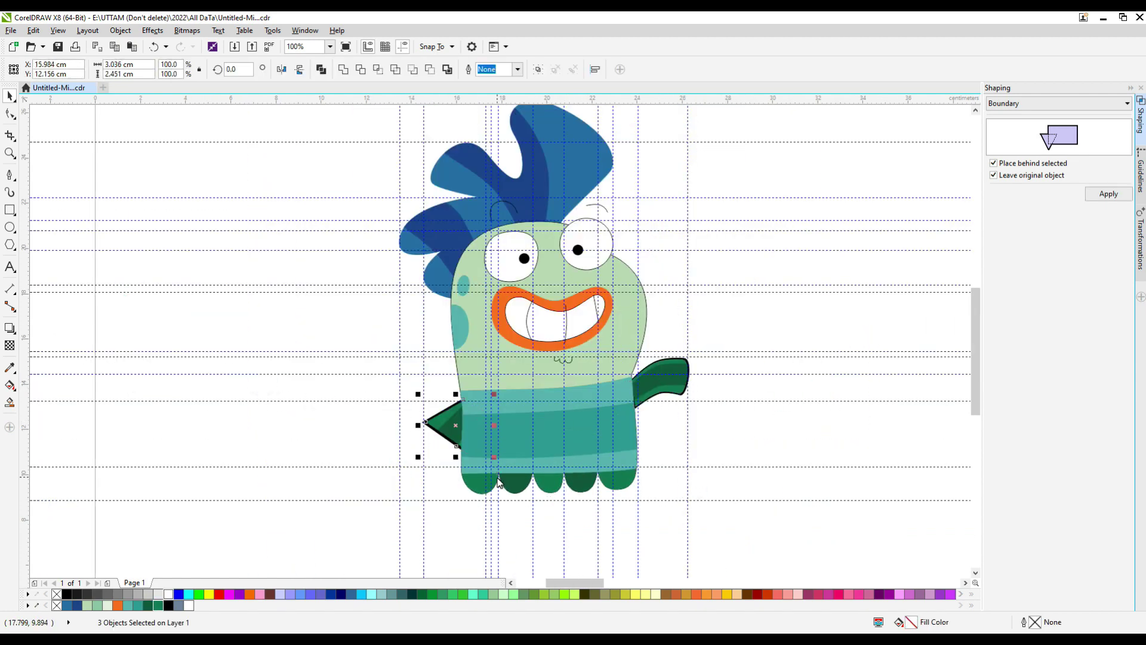
Copy and paste the body shape and place the copy beside the character
left_click(633, 352)
scroll(477, 405, "down", 1)
key("ctrl+c")
key("ctrl+v")
left_click(494, 391)
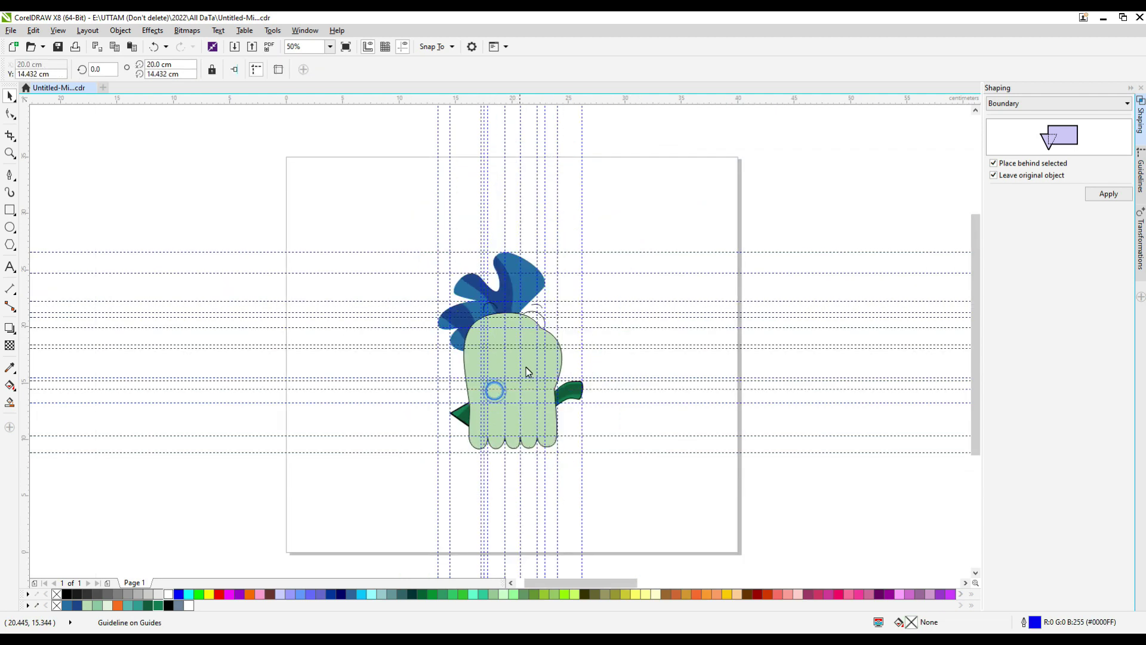
left_click_drag(527, 364, 747, 374)
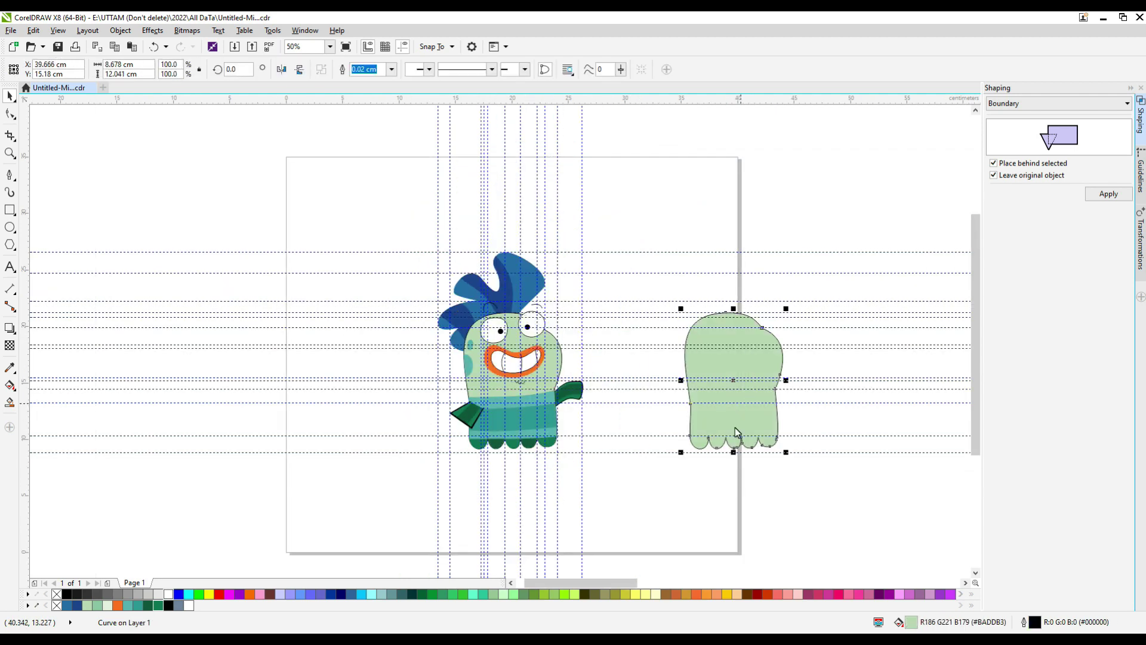
scroll(736, 431, "up", 2)
left_click_drag(735, 431, 582, 452)
Fill the body copy with light teal #5CB9AE, remove its outline and duplicate it in place
left_click(133, 606)
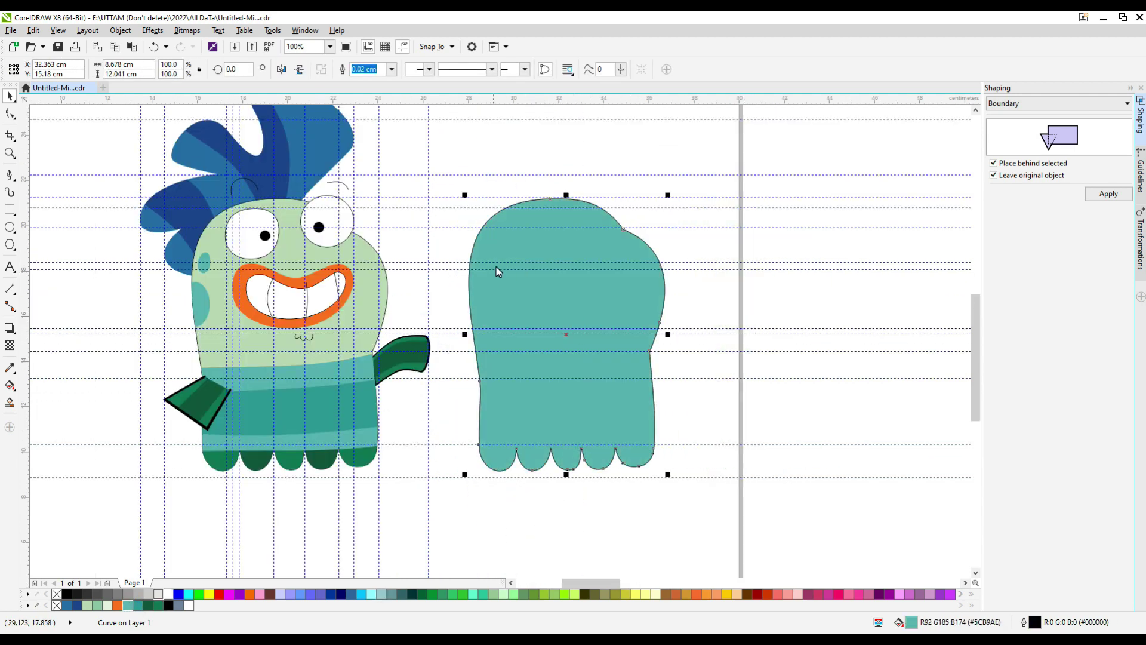
left_click_drag(767, 141, 466, 484)
scroll(525, 330, "up", 2)
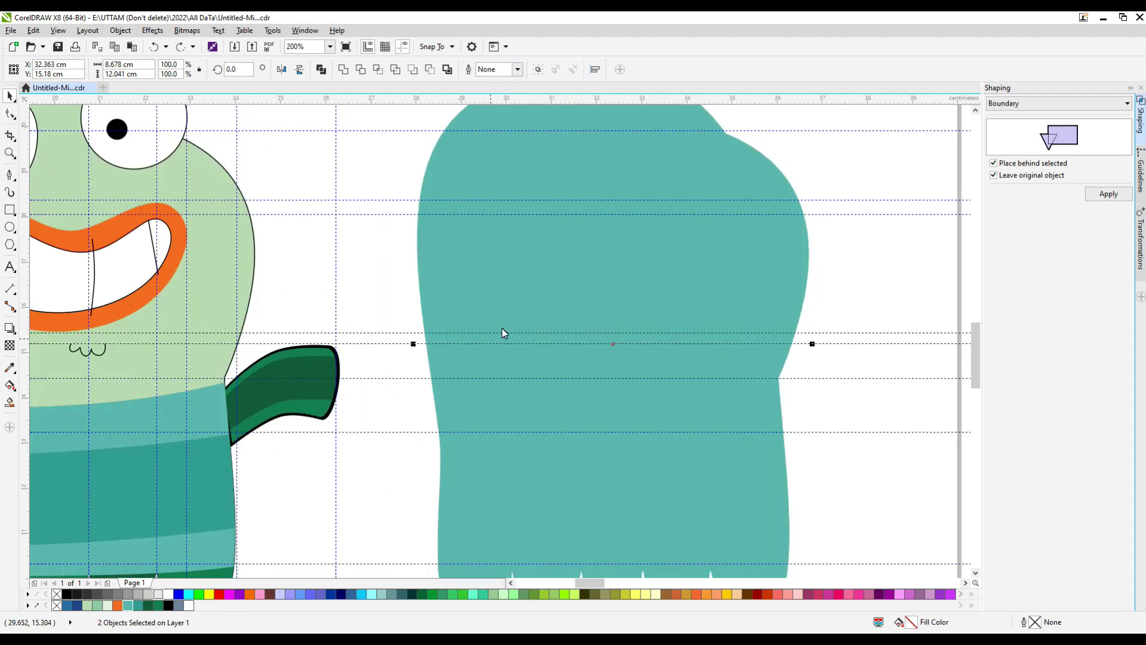
scroll(501, 280, "down", 2)
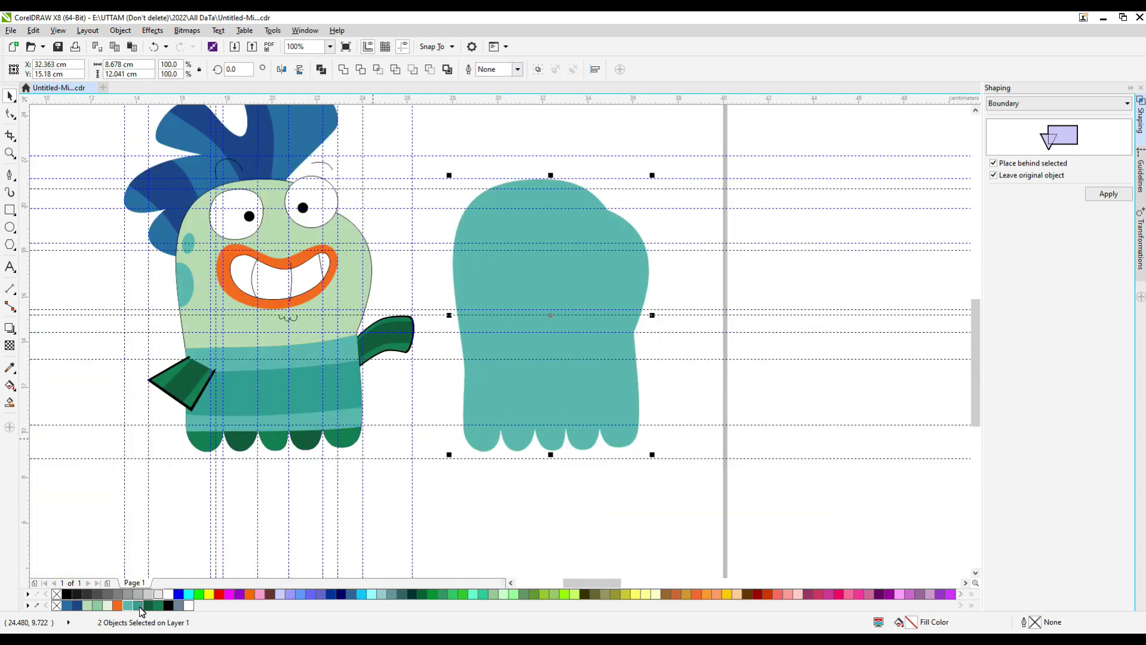
Color the selected body duplicates orange #FF6920 and offset them slightly from the teal copy
left_click(117, 605)
scroll(497, 424, "up", 2)
scroll(460, 444, "down", 1)
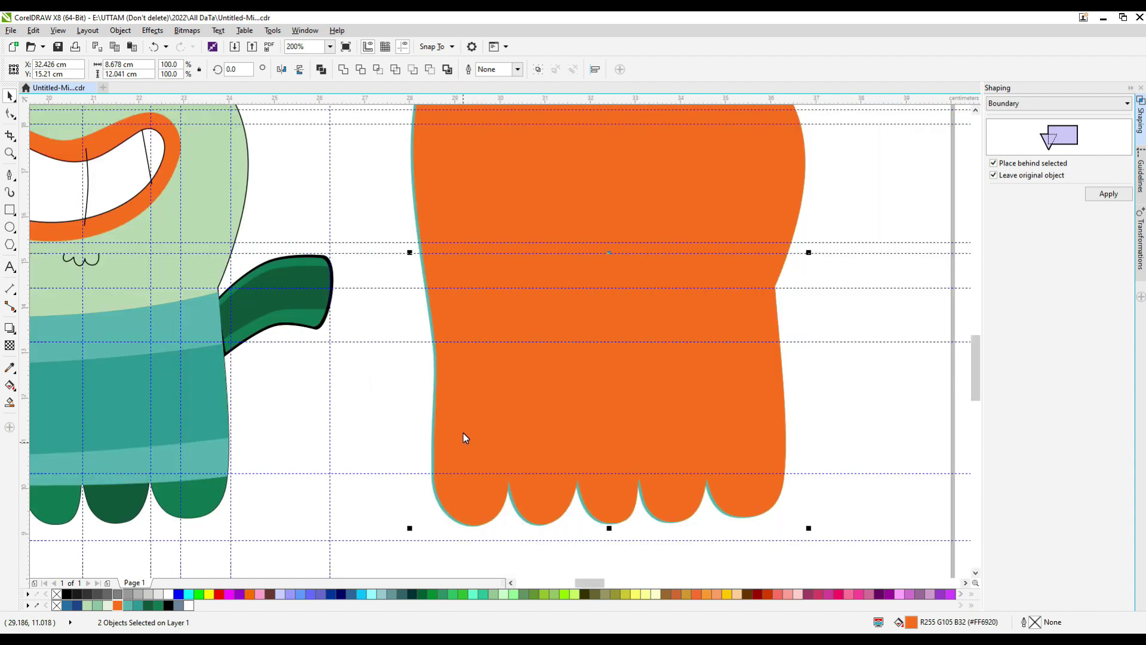
Smart-fill the thin exposed strip along the left edge of the body copy
left_click(10, 407)
scroll(425, 456, "up", 1)
left_click(426, 458)
scroll(428, 463, "down", 1)
scroll(703, 503, "down", 2)
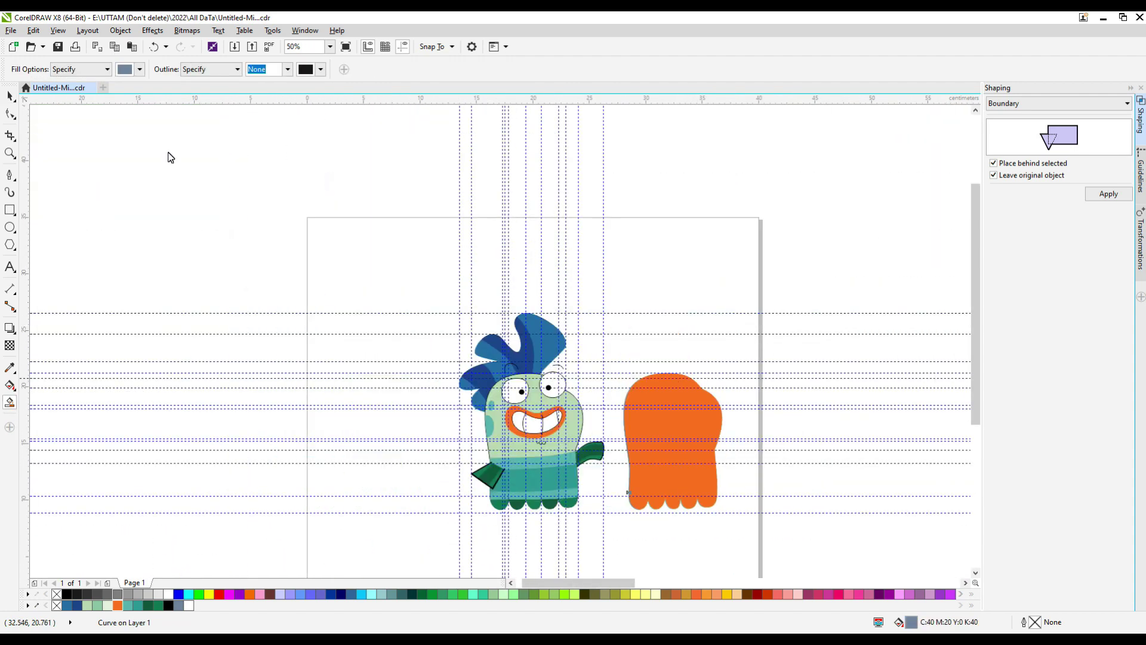
Pull one orange duplicate away from the body copy and delete it
left_click(9, 96)
scroll(668, 365, "up", 3)
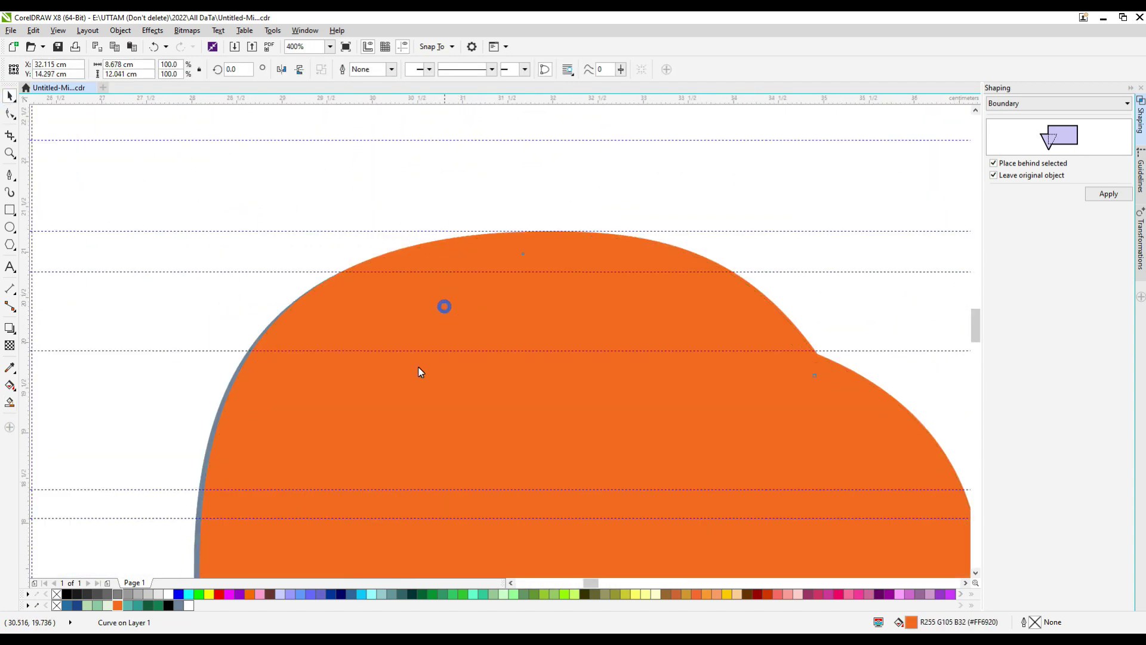
scroll(477, 313, "down", 1)
left_click_drag(476, 342, 648, 305)
key("Delete")
Shift the remaining orange shape to expose the body copy's upper edge and smart-fill that strip
left_click_drag(504, 352, 440, 358)
left_click(10, 403)
left_click(455, 283)
scroll(455, 283, "down", 1)
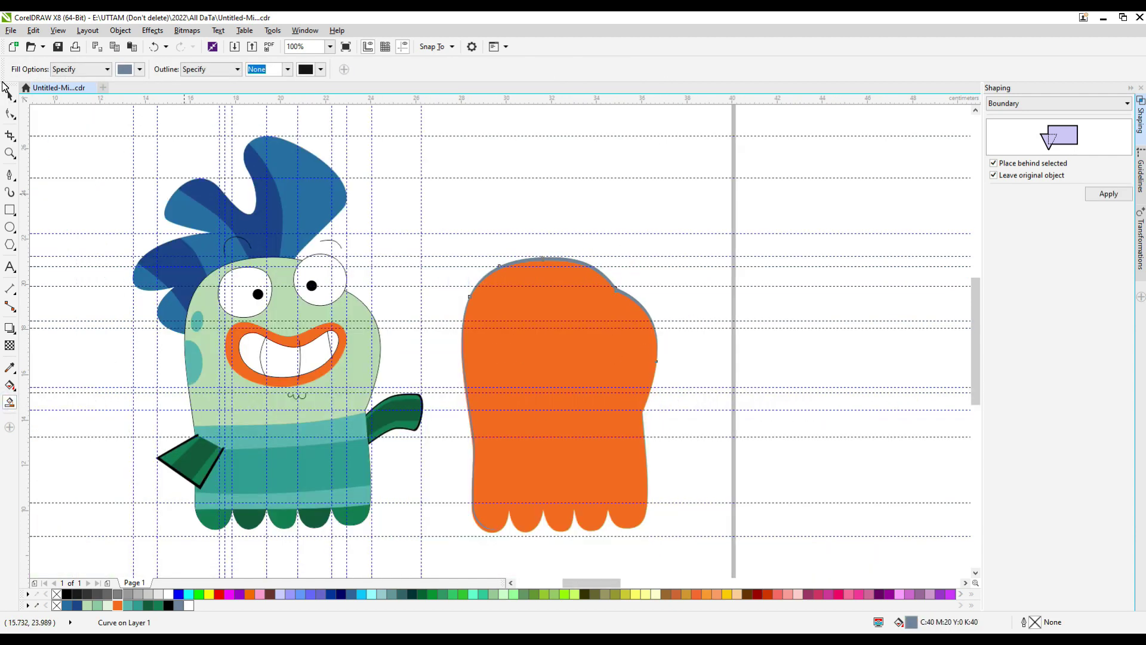
Shift the orange shape to expose the body copy's right edge and smart-fill that strip
left_click(10, 95)
left_click(611, 458)
scroll(611, 459, "up", 1)
scroll(620, 507, "up", 1)
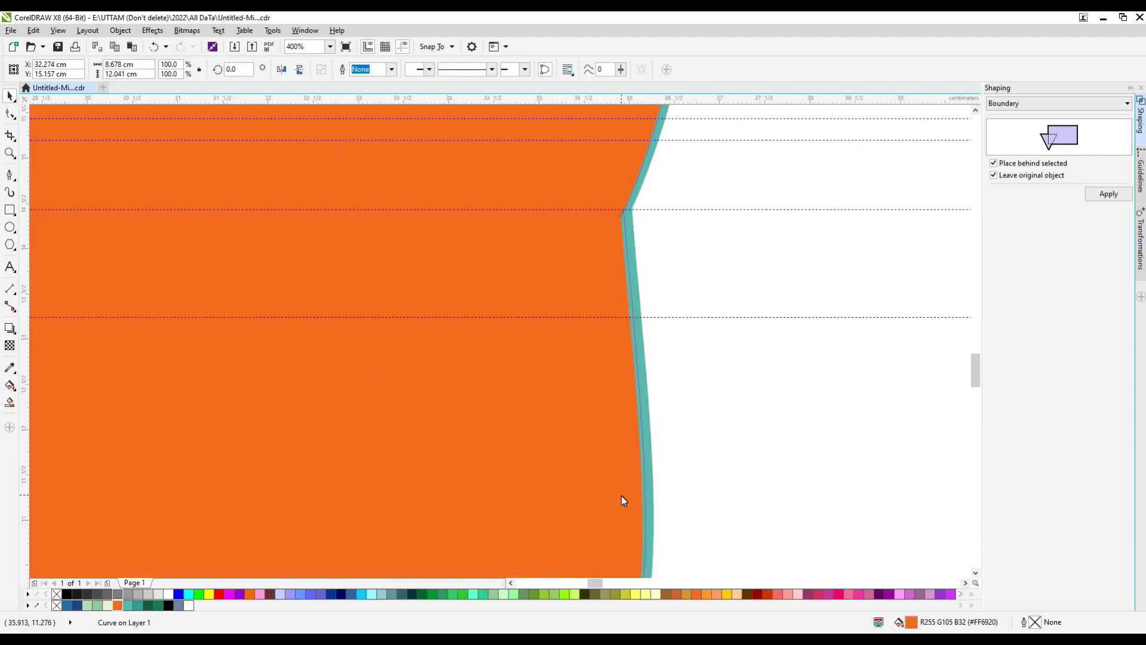
left_click(11, 401)
left_click(646, 427)
Smart-fill the thin strips exposed along the right sides of the toes
scroll(681, 369, "down", 1)
scroll(517, 502, "up", 1)
left_click(516, 503)
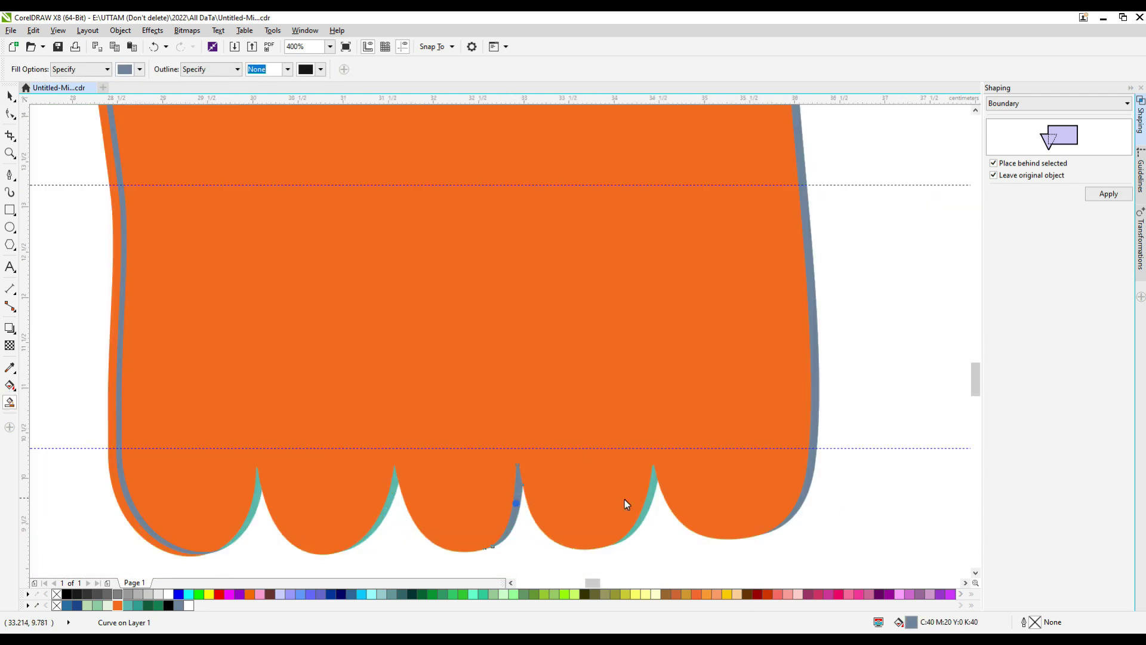
Shift the orange shape slightly upward and smart-fill the strips exposed under the toes
left_click(9, 96)
left_click_drag(187, 479, 188, 472)
scroll(218, 520, "up", 1)
left_click(10, 402)
left_click(239, 557)
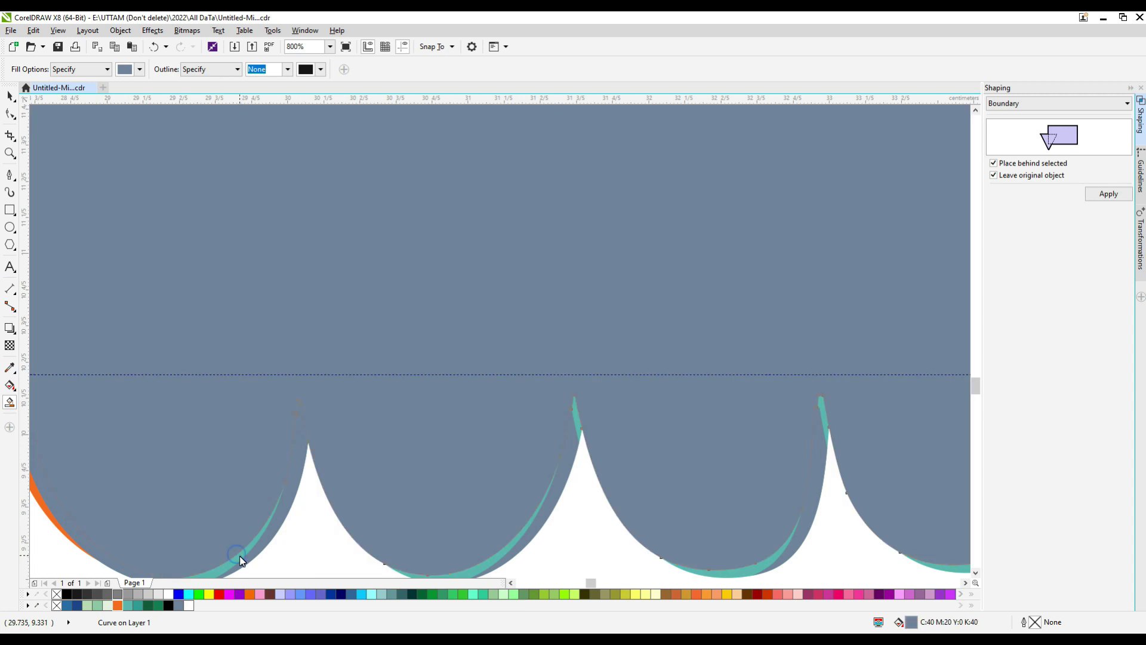
scroll(680, 464, "up", 1)
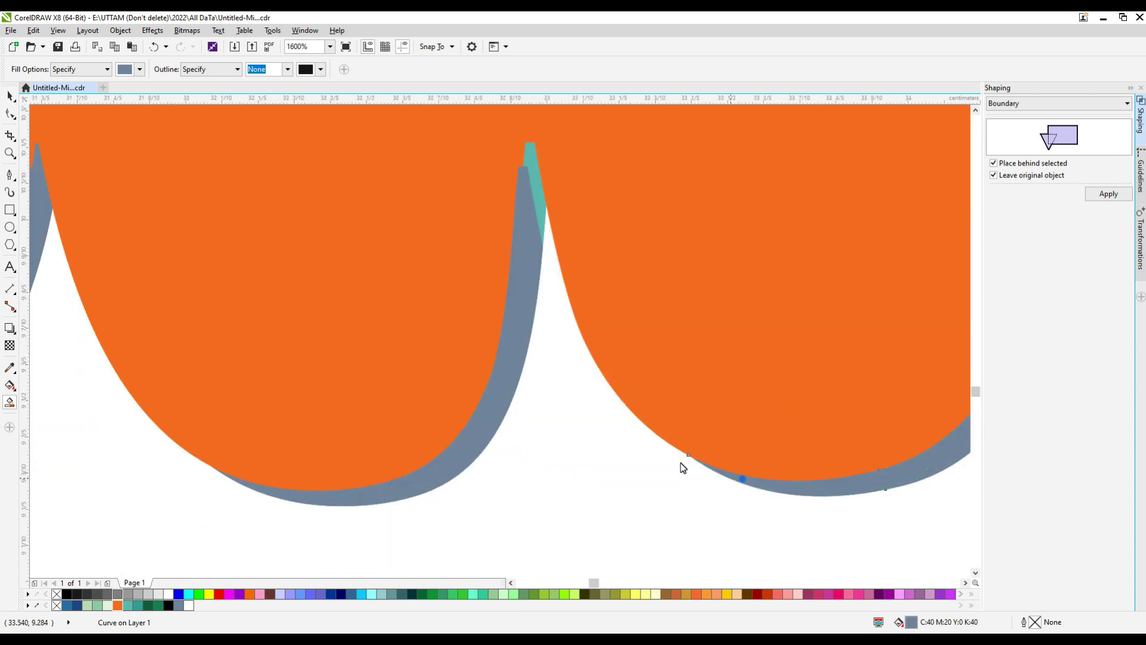
scroll(539, 292, "down", 1)
scroll(569, 375, "down", 1)
Shift the orange shape to expose the left sides of the toes and smart-fill those strips
key("space")
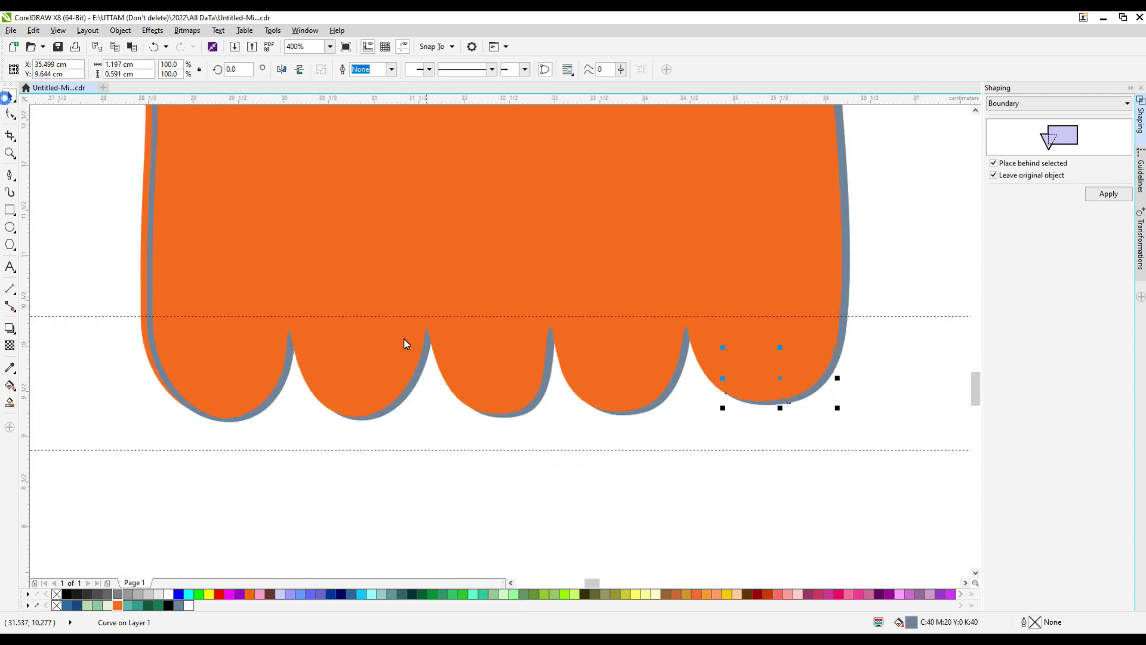
scroll(363, 347, "up", 1)
scroll(348, 382, "up", 1)
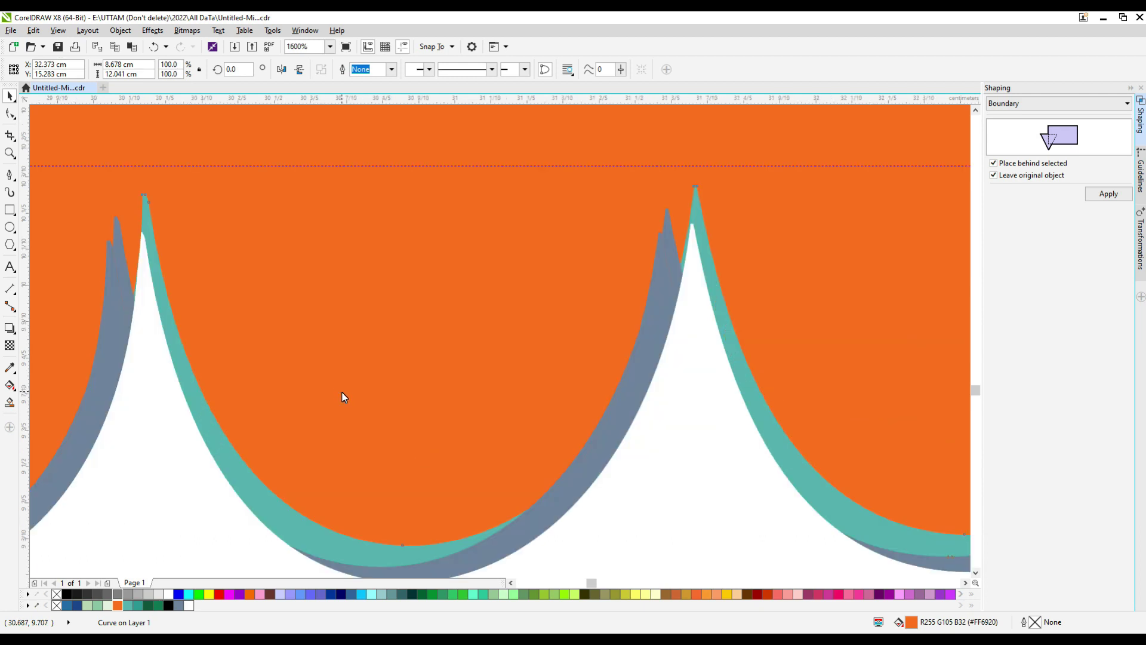
key("space")
left_click(274, 478)
scroll(332, 412, "down", 1)
left_click(763, 375)
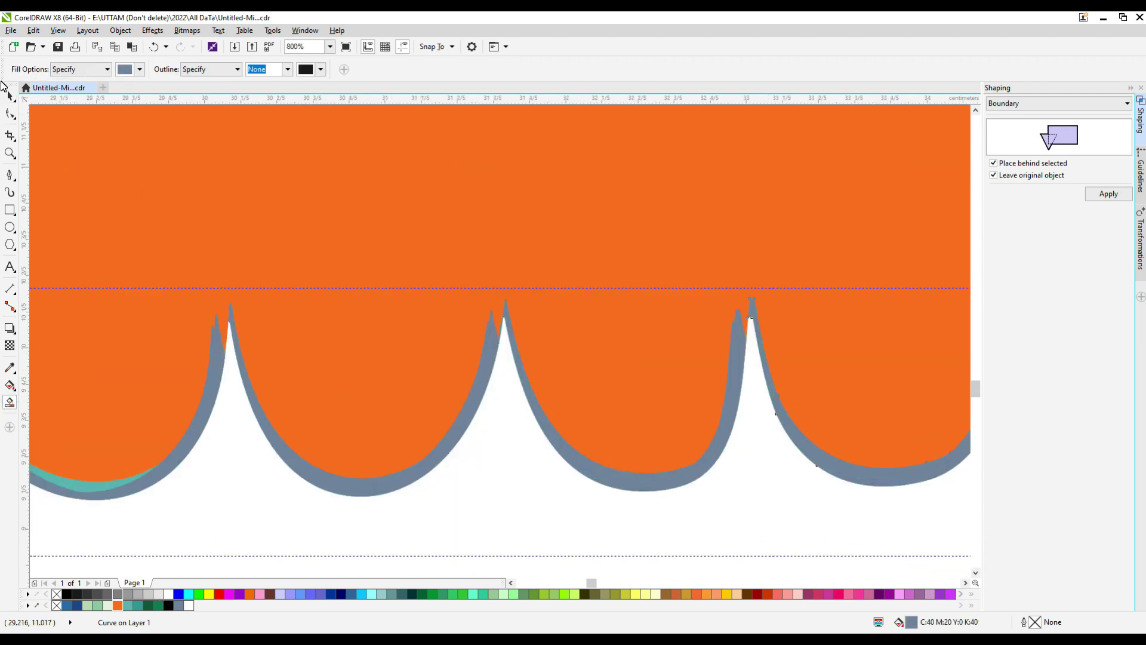
Raise the orange shape a little more and smart-fill the slivers at the toe notches and around the last toe
key("space")
scroll(793, 285, "up", 1)
key("space")
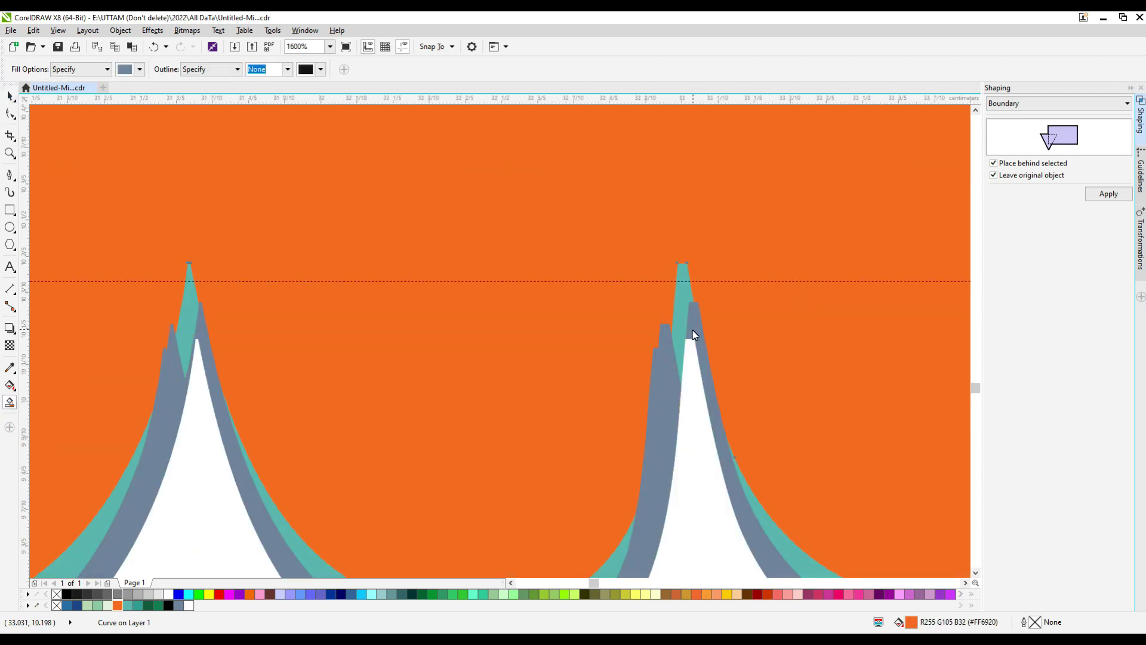
scroll(156, 316, "down", 1)
scroll(486, 371, "down", 1)
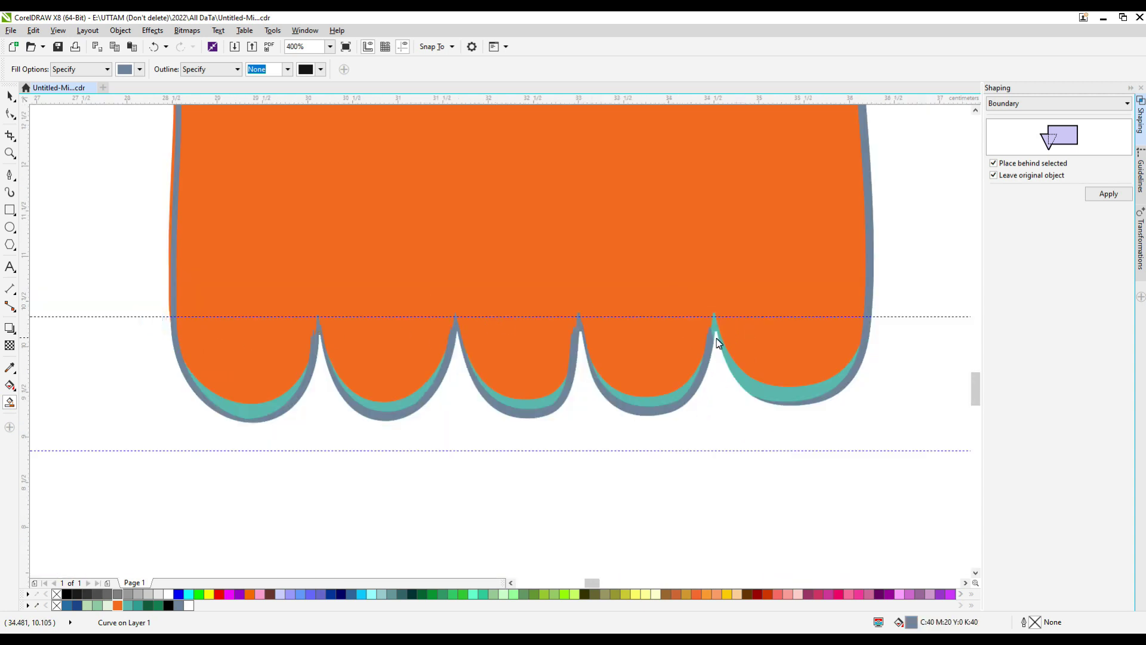
left_click(718, 337)
Delete the orange, teal and light green body copies so that only the gray edge strips are left
left_click(9, 96)
right_click(590, 227)
left_click(639, 359)
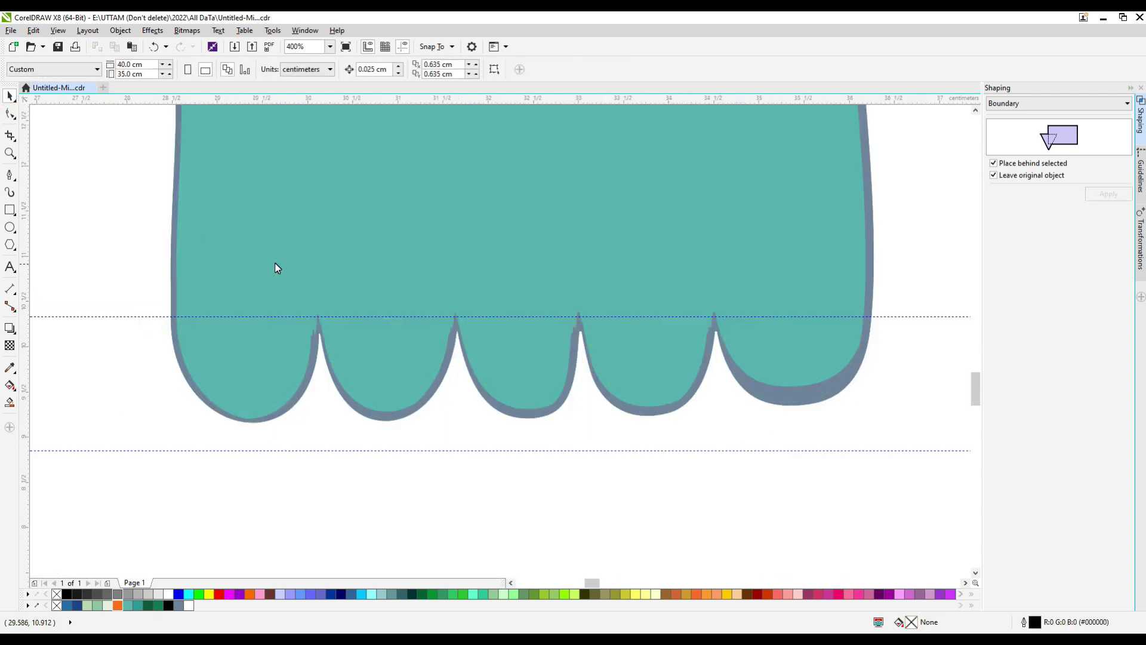
right_click(275, 264)
left_click(304, 397)
scroll(662, 426, "down", 1)
right_click(585, 294)
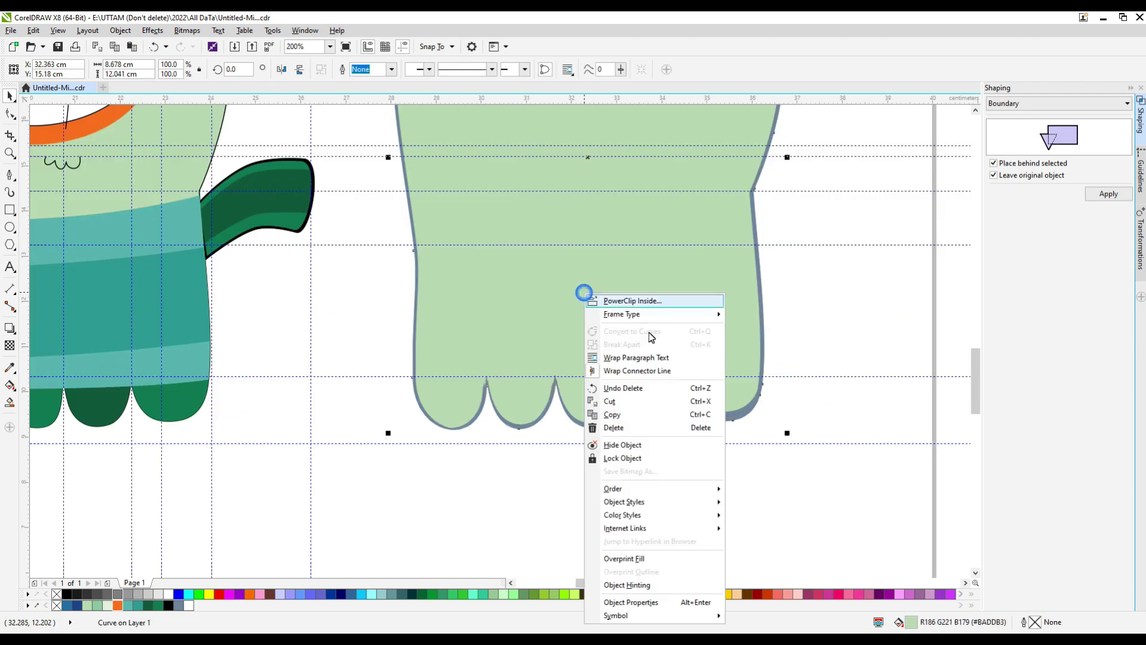
left_click(621, 427)
Weld all the gray edge strips into a single curve and color it black
scroll(618, 446, "down", 2)
left_click_drag(686, 274, 540, 483)
scroll(572, 344, "up", 2)
scroll(489, 323, "down", 2)
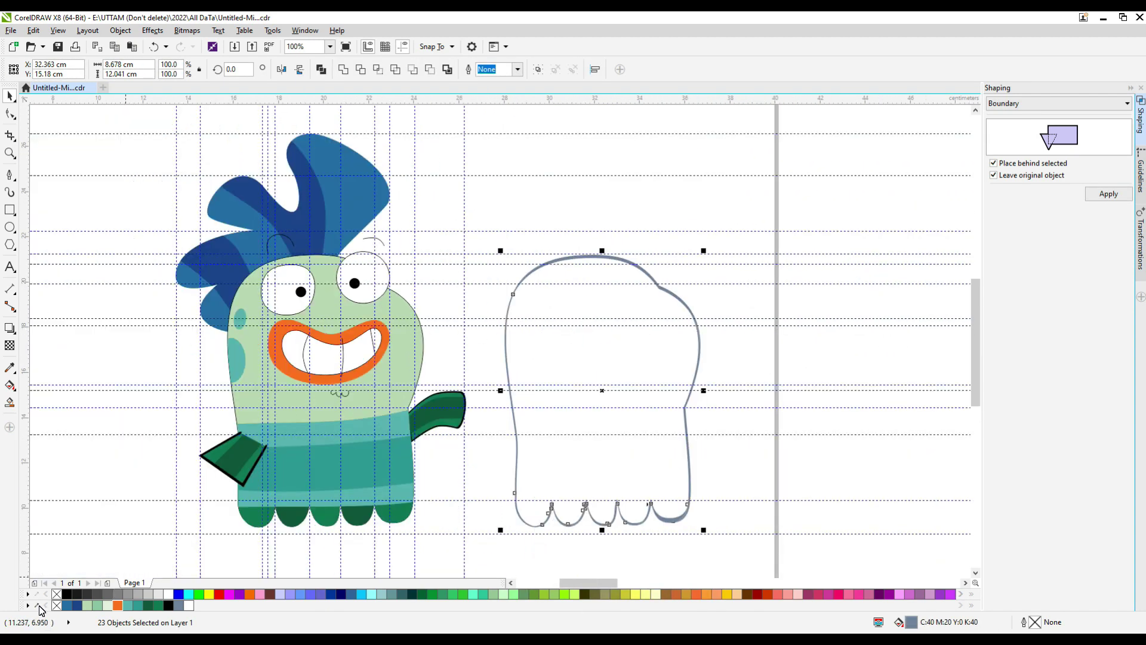
right_click(66, 593)
Delete the jagged nodes around the notch between the third and fourth toes with the Shape tool
left_click(10, 113)
scroll(638, 549, "up", 2)
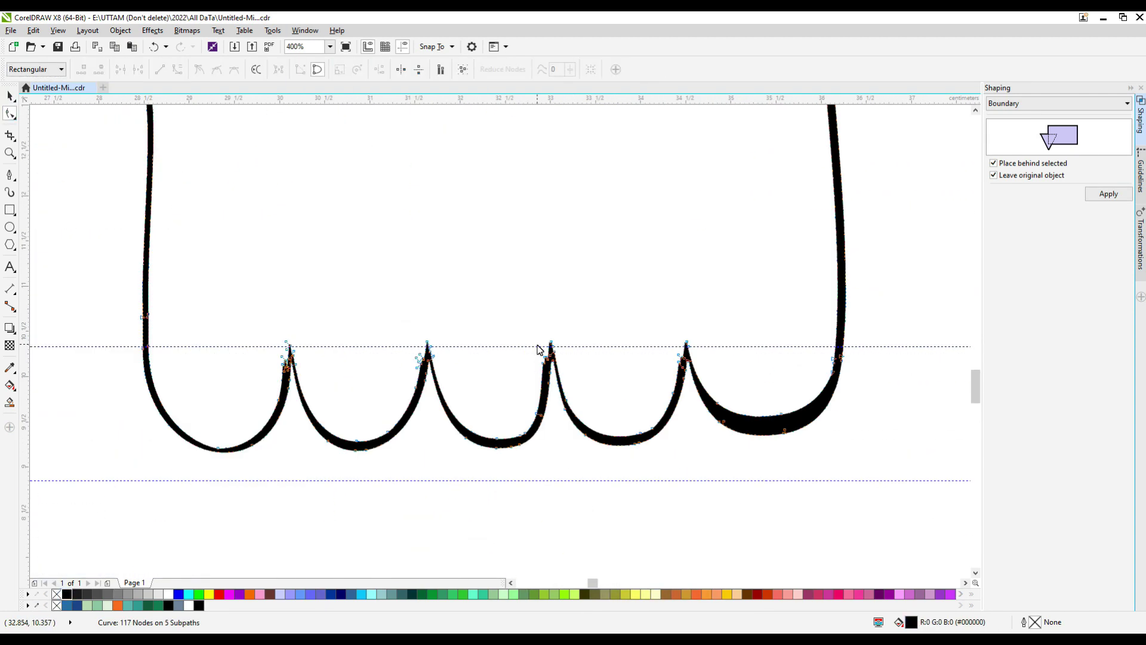
scroll(537, 344, "up", 1)
left_click_drag(530, 342, 563, 400)
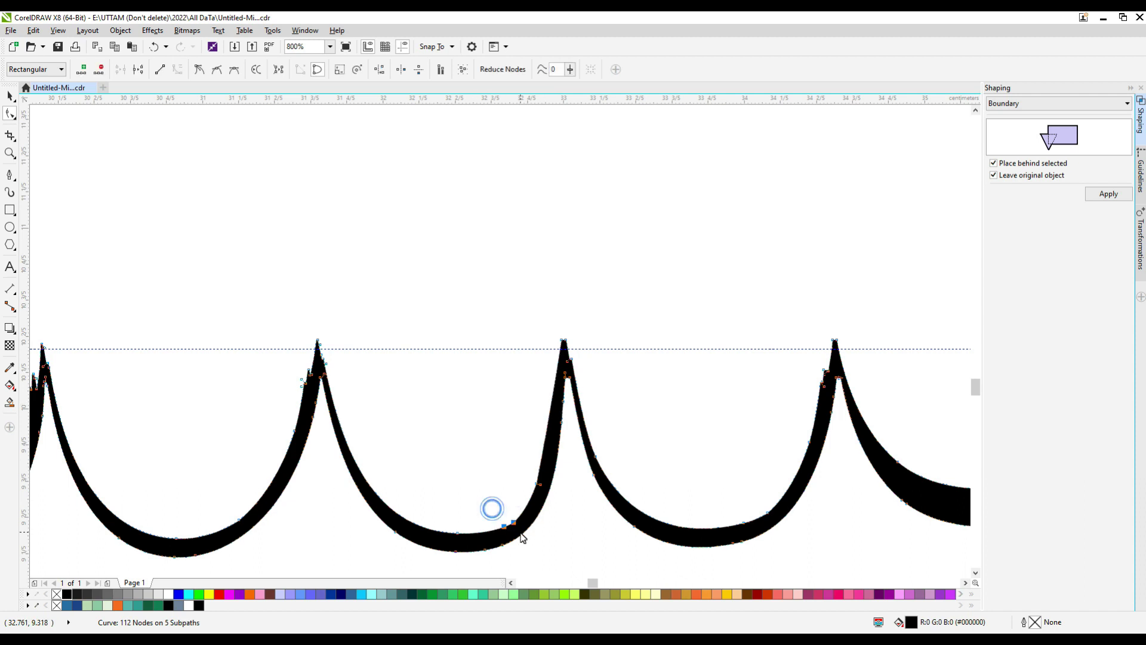
key("Delete")
scroll(569, 368, "up", 2)
left_click_drag(560, 320, 605, 350)
key("Delete")
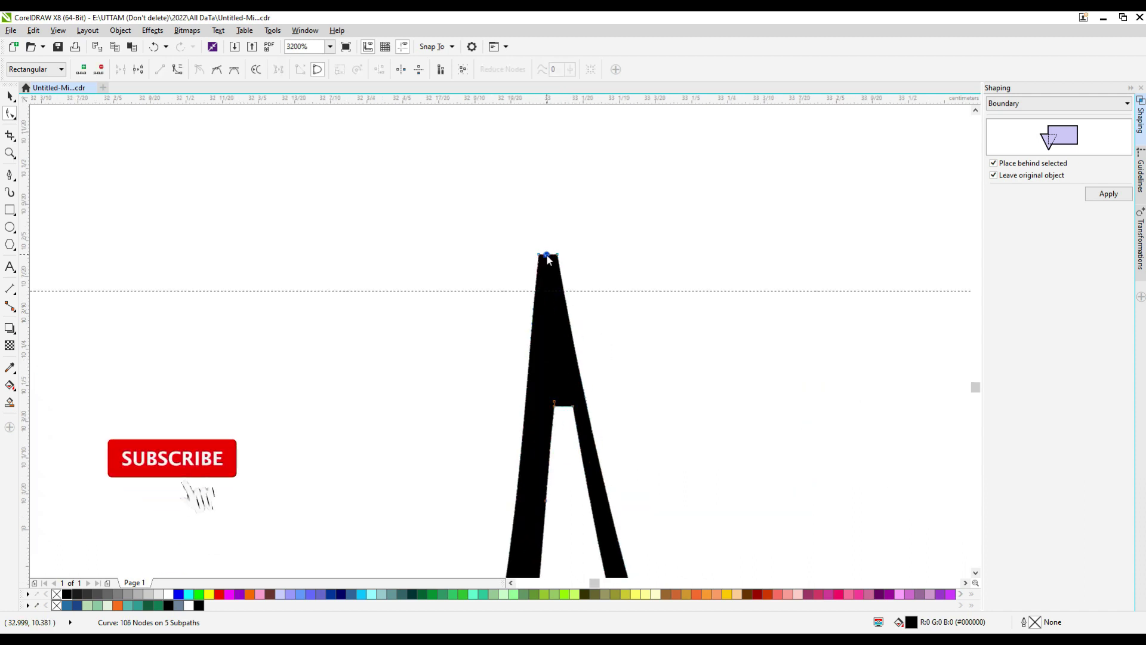
Round the flat outer tip of the notch between the third and fourth toes
left_click_drag(512, 234, 594, 274)
right_click(552, 257)
left_click(539, 274)
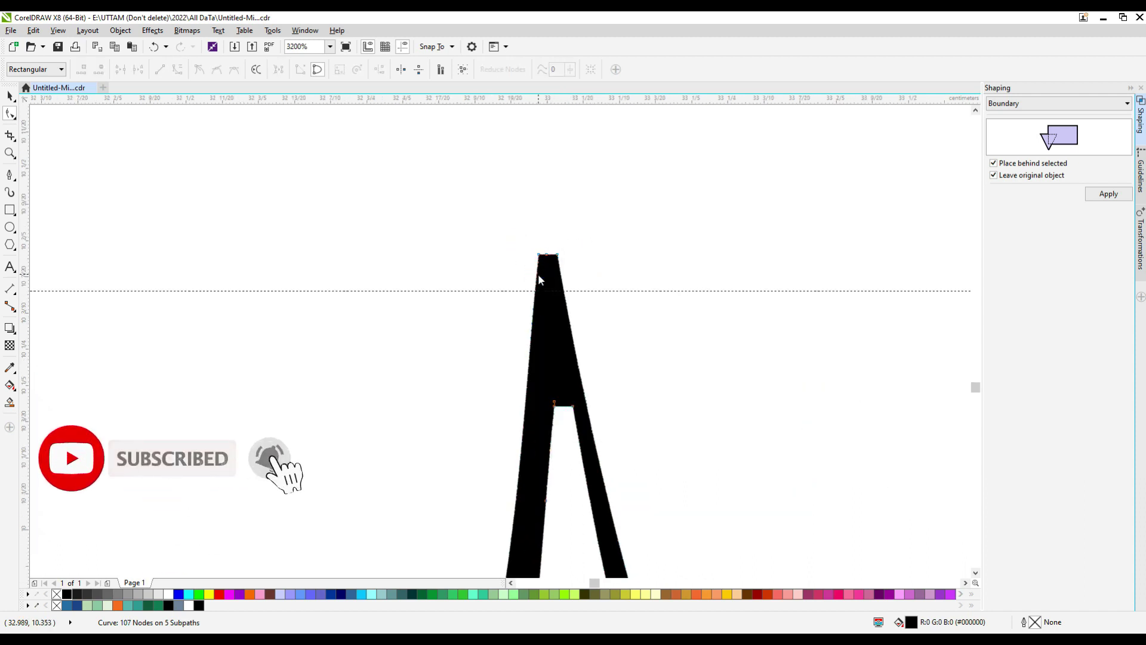
key("Delete")
Delete the stepped nodes at the notch between the fourth and fifth toes and round its inner tip
scroll(579, 267, "down", 2)
scroll(782, 345, "up", 1)
left_click_drag(732, 336, 782, 397)
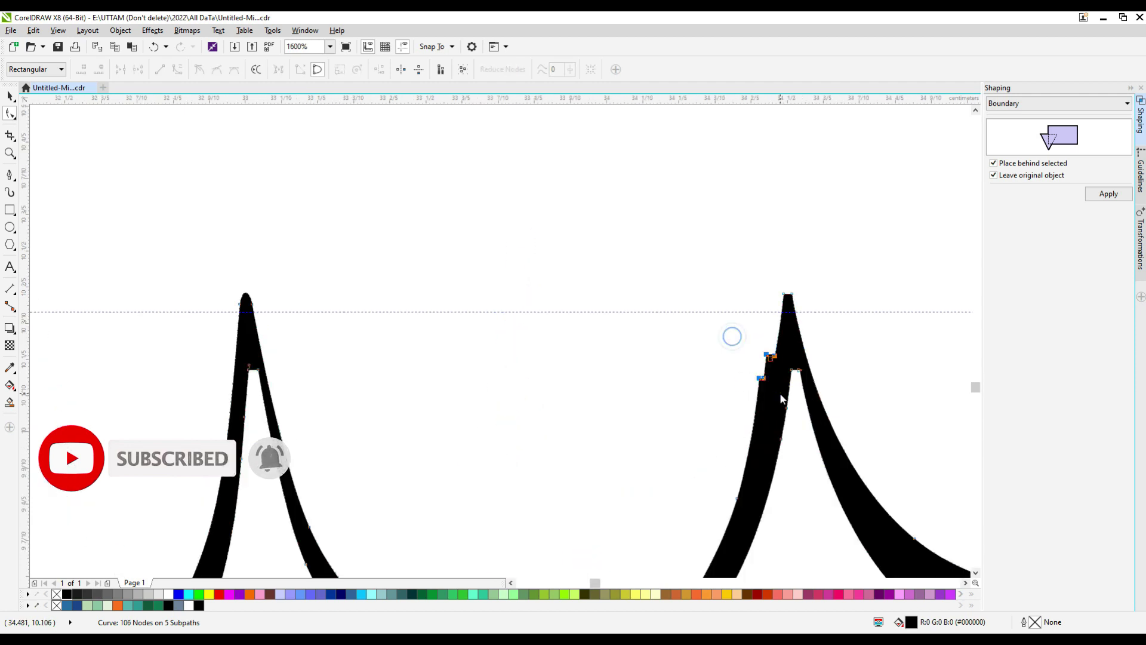
right_click(801, 375)
left_click(816, 378)
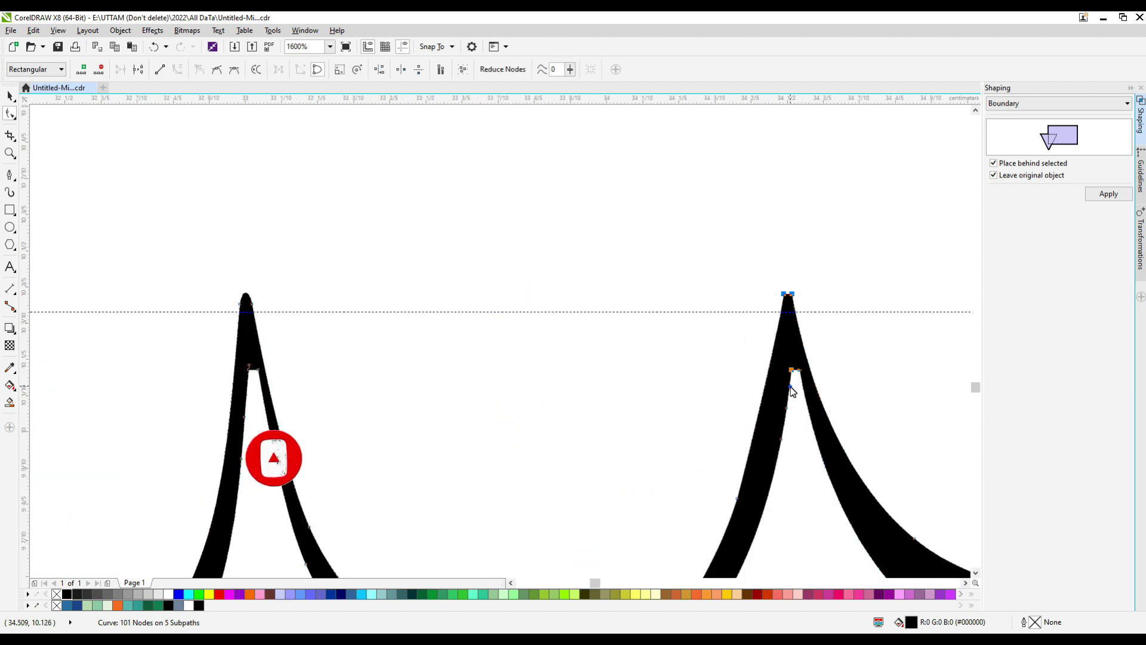
scroll(765, 309, "down", 1)
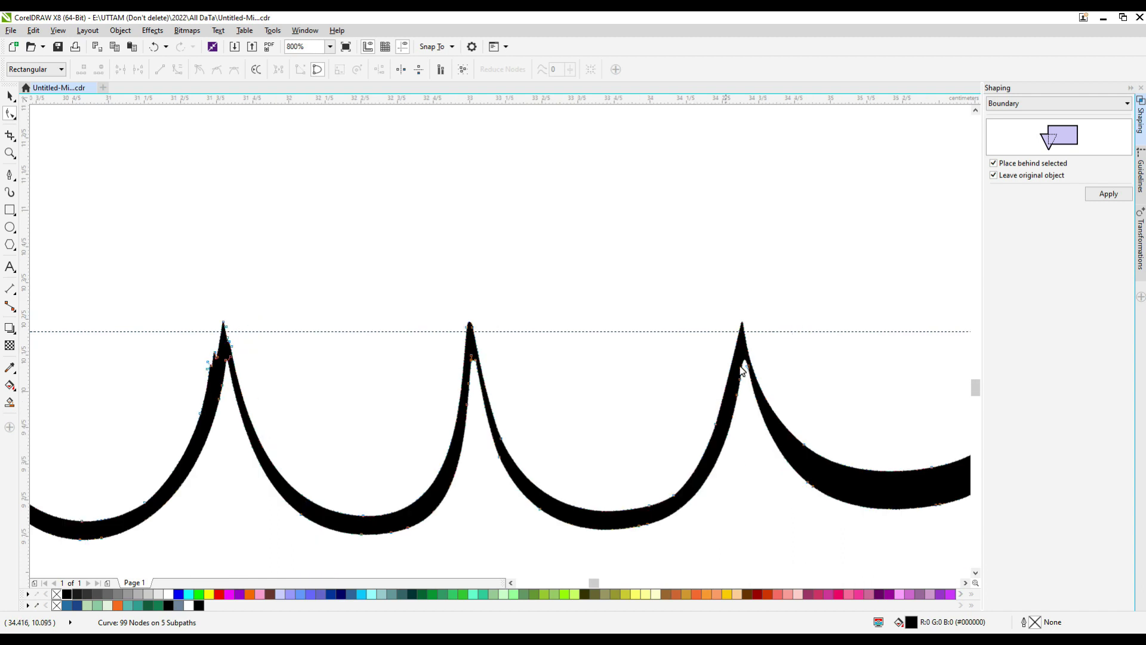
left_click(752, 361)
key("Delete")
scroll(735, 343, "up", 1)
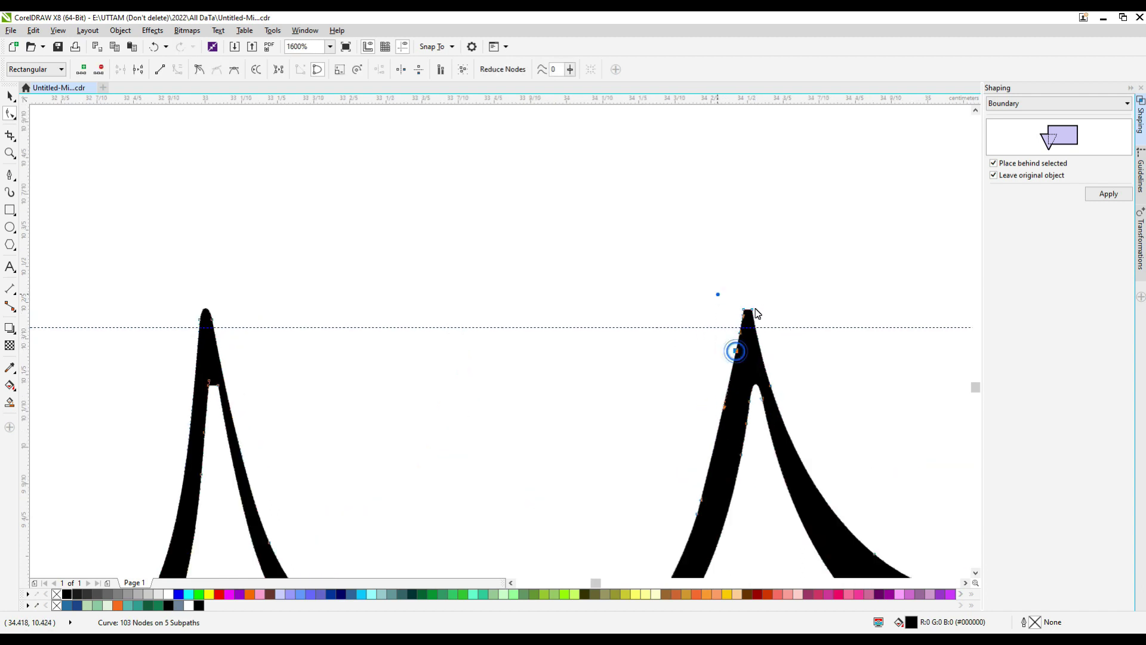
Remove the surplus nodes where the fifth toe joins the body's right edge and readjust its inner curve
scroll(783, 338, "down", 2)
scroll(784, 362, "up", 2)
left_click_drag(617, 296, 724, 396)
key("Delete")
scroll(712, 373, "down", 1)
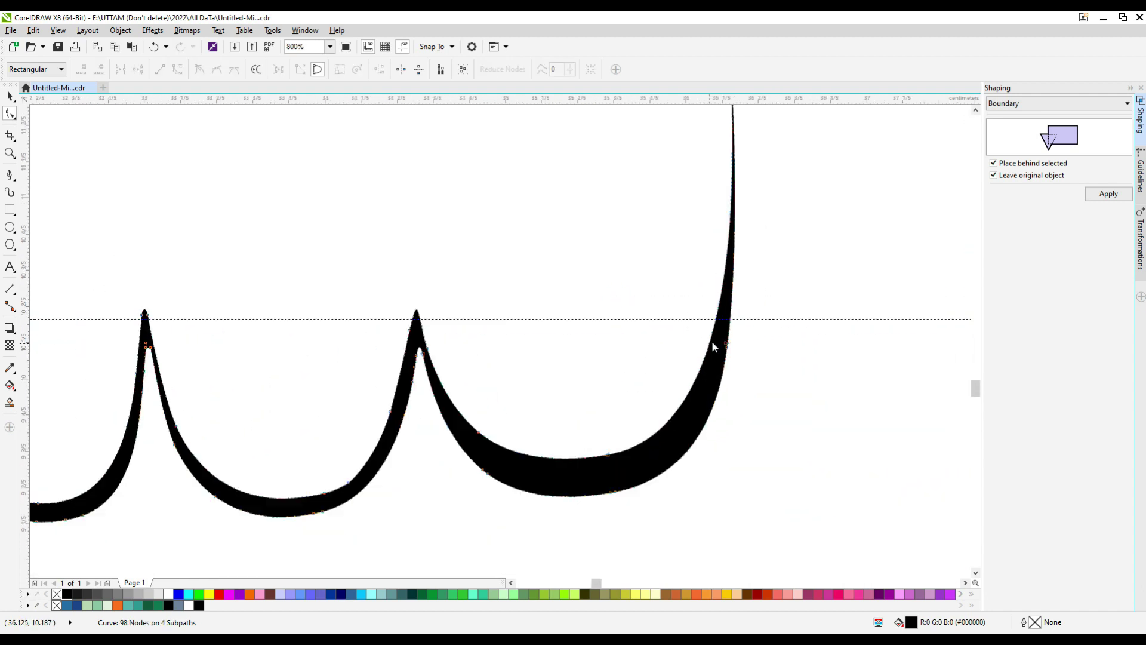
key("ctrl+z")
double_click(714, 308)
scroll(659, 432, "up", 1)
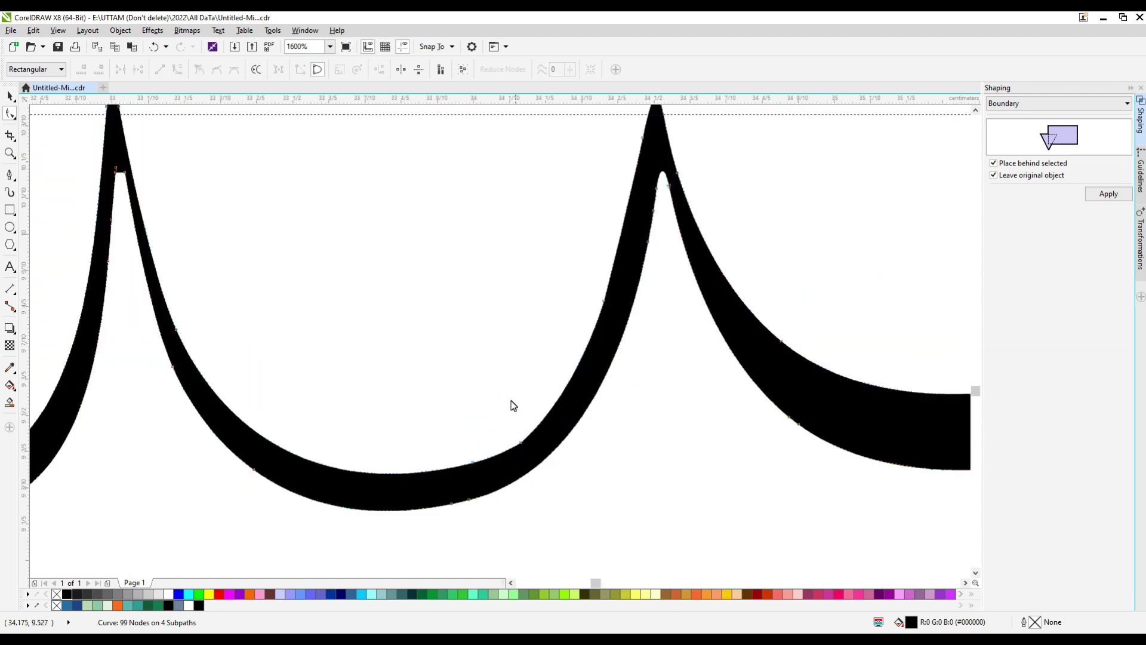
Delete the surplus nodes at the inner tip of the notch between the third and fourth toes
scroll(872, 415, "down", 1)
scroll(502, 291, "up", 1)
key("Delete")
key("ctrl+z")
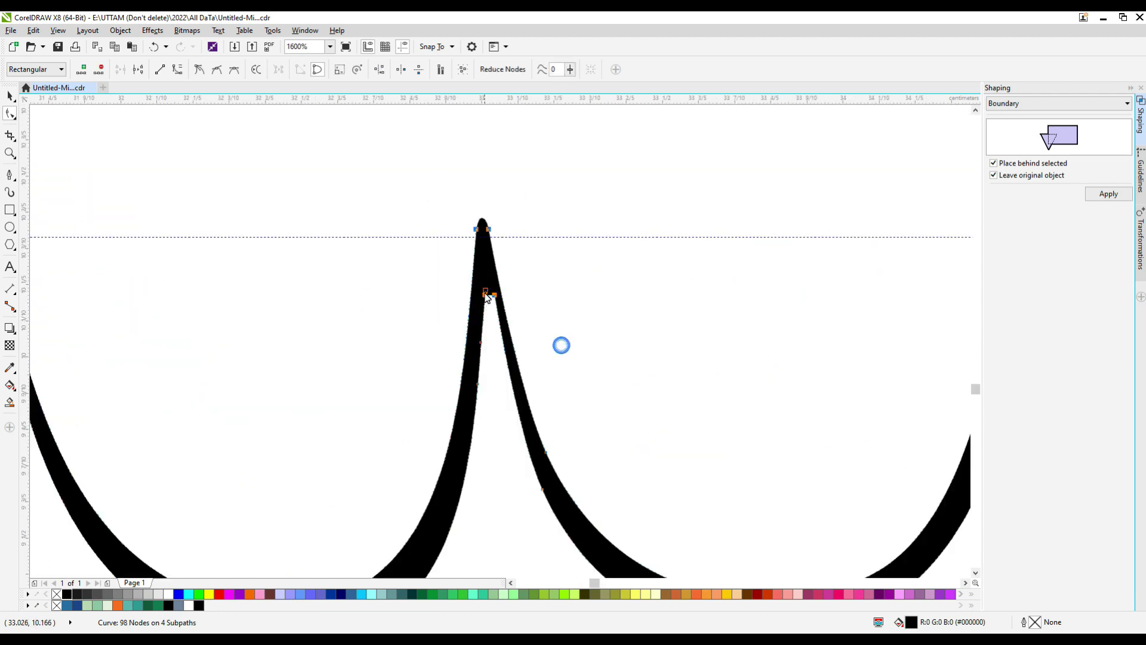
scroll(484, 296, "up", 2)
left_click_drag(540, 282, 479, 306)
key("Delete")
Delete the stepped nodes on both sides of the notch between the second and third toes
scroll(576, 306, "down", 3)
scroll(361, 311, "up", 2)
left_click_drag(292, 261, 339, 354)
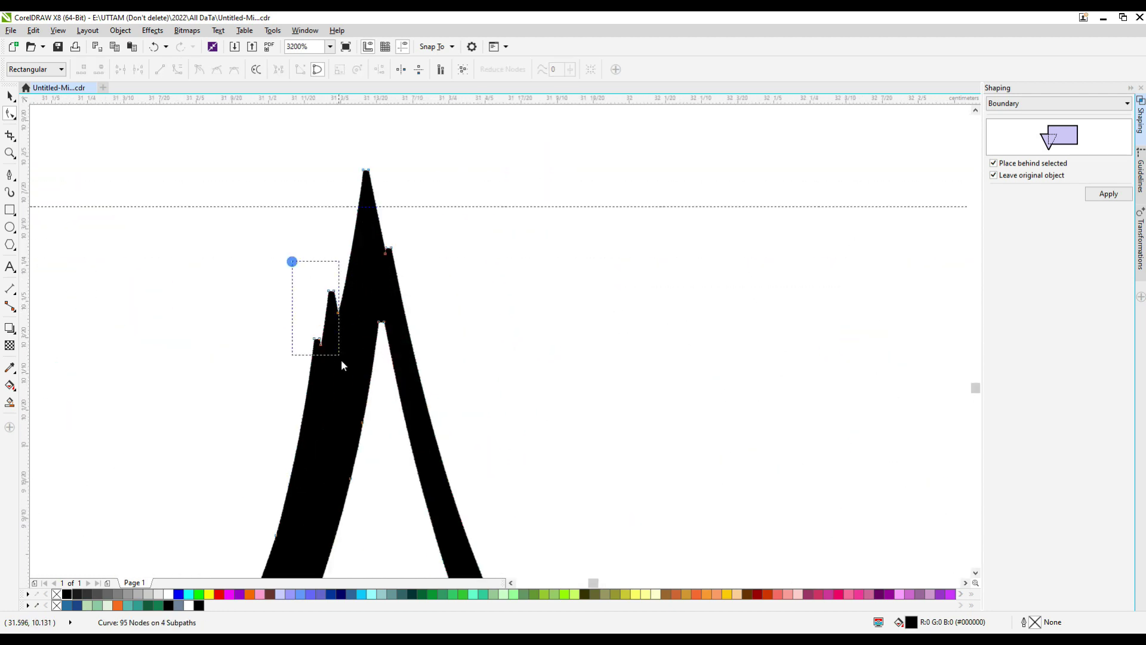
key("Delete")
left_click_drag(427, 220, 381, 278)
key("Delete")
Smooth the inner and outer tips of the notch between the second and third toes
left_click_drag(402, 151, 287, 367)
right_click(379, 325)
left_click(395, 378)
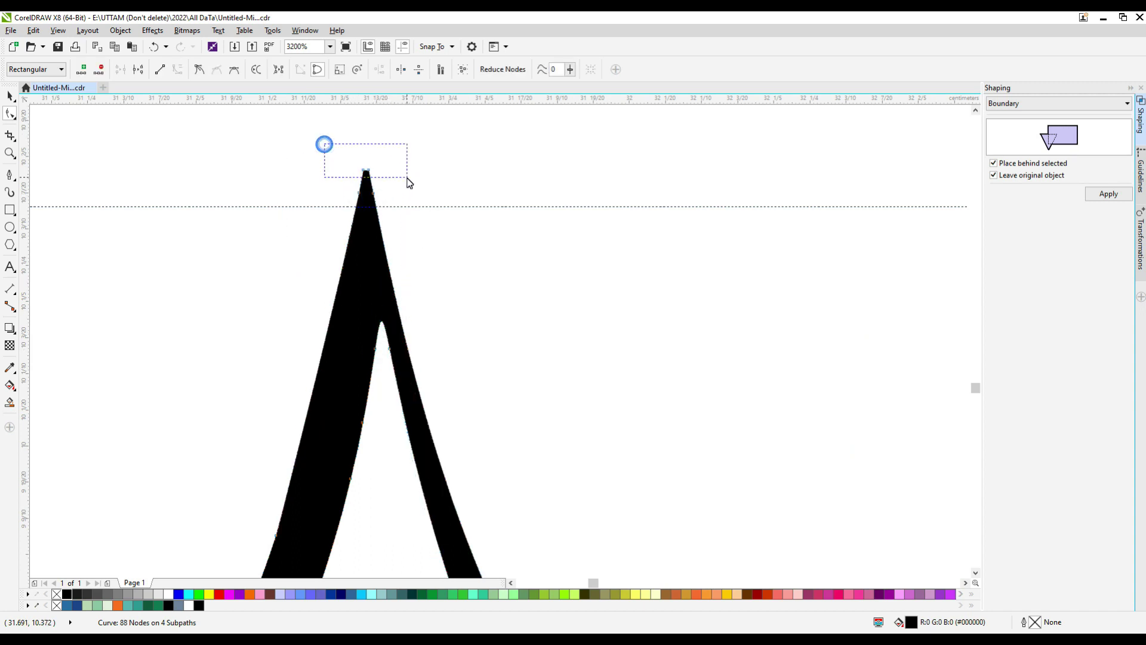
left_click_drag(407, 178, 407, 178)
key("Delete")
Delete the stepped and surplus nodes around the notch between the first and second toes
scroll(581, 295, "down", 2)
scroll(238, 298, "up", 2)
left_click_drag(210, 273, 288, 378)
key("Delete")
left_click_drag(374, 222, 303, 281)
key("Delete")
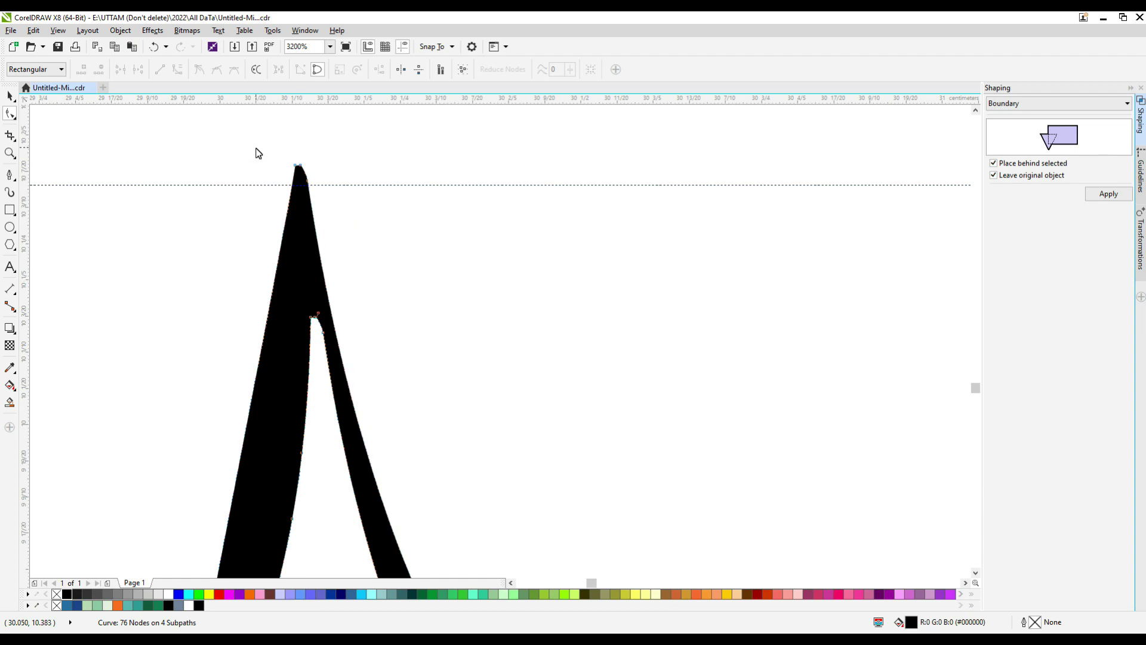
left_click(303, 453)
scroll(499, 373, "down", 2)
key("Delete")
scroll(491, 447, "down", 3)
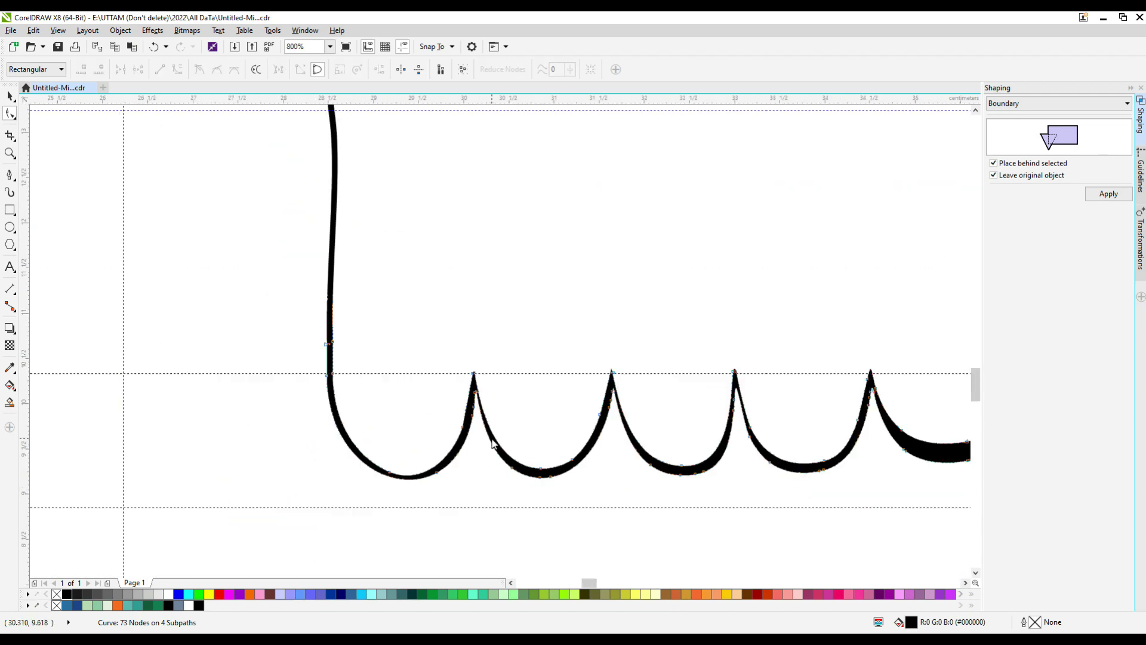
Nudge the nodes along the outline's left side near the waist to even out the line thickness
scroll(447, 257, "up", 2)
scroll(440, 227, "down", 1)
scroll(440, 126, "up", 1)
left_click_drag(444, 217, 453, 219)
scroll(439, 223, "down", 2)
scroll(421, 393, "up", 2)
scroll(469, 323, "up", 1)
left_click_drag(473, 317, 480, 317)
scroll(480, 318, "down", 2)
scroll(501, 430, "up", 1)
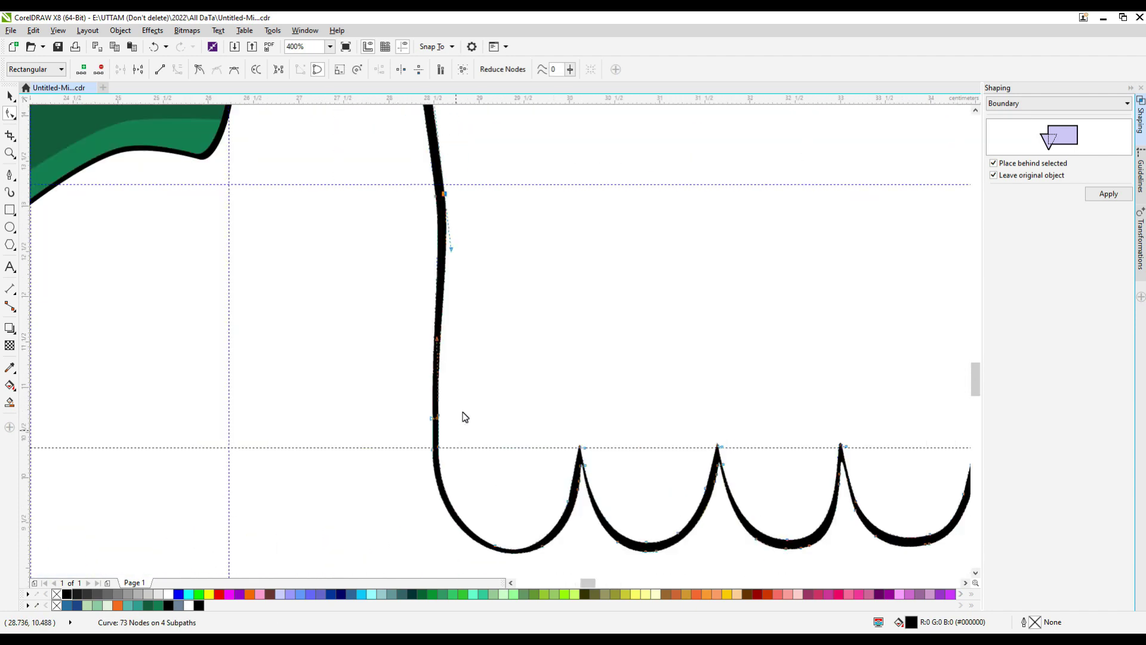
Delete the extra nodes on the outline's left side just above the first toe
left_click(441, 417)
key("Delete")
scroll(438, 421, "up", 1)
left_click(441, 419)
key("Delete")
scroll(454, 410, "down", 1)
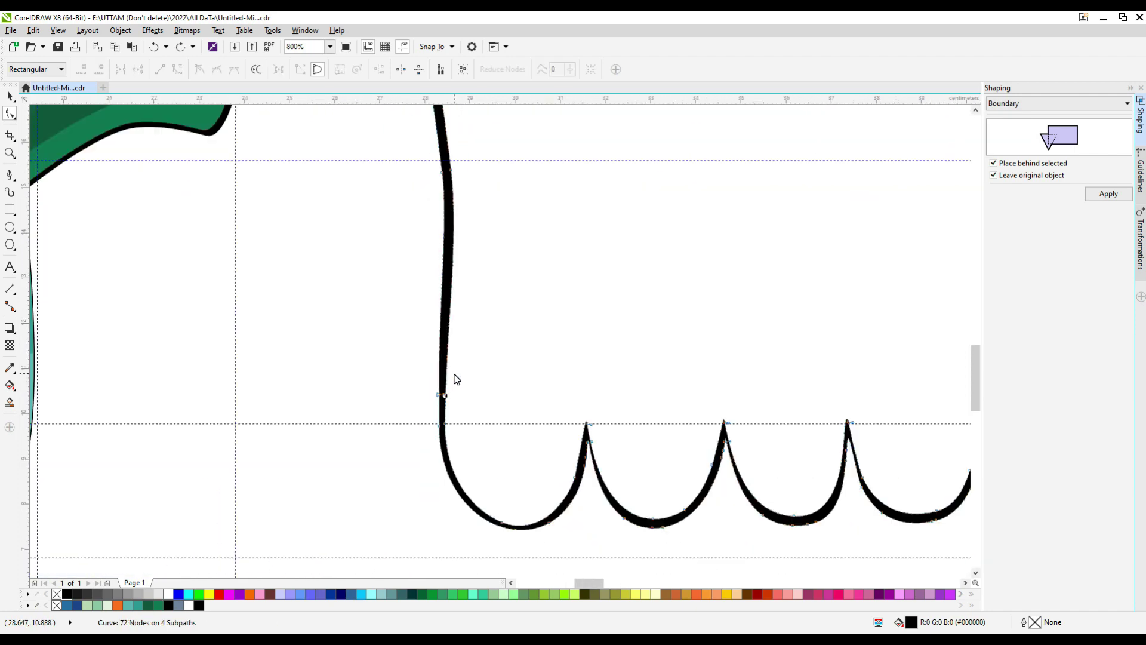
Reshape the first toe's right side beside the notch and delete its surplus nodes
scroll(542, 404, "up", 2)
scroll(542, 404, "up", 1)
left_click_drag(563, 360, 552, 367)
left_click_drag(542, 485, 541, 482)
scroll(540, 411, "down", 2)
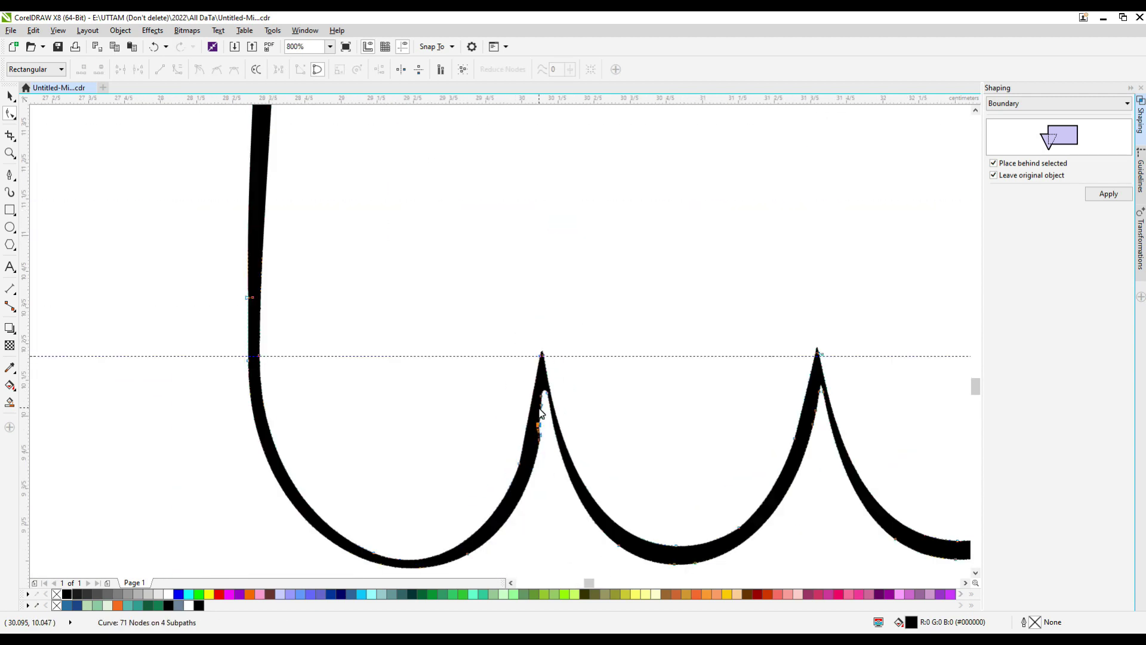
key("Delete")
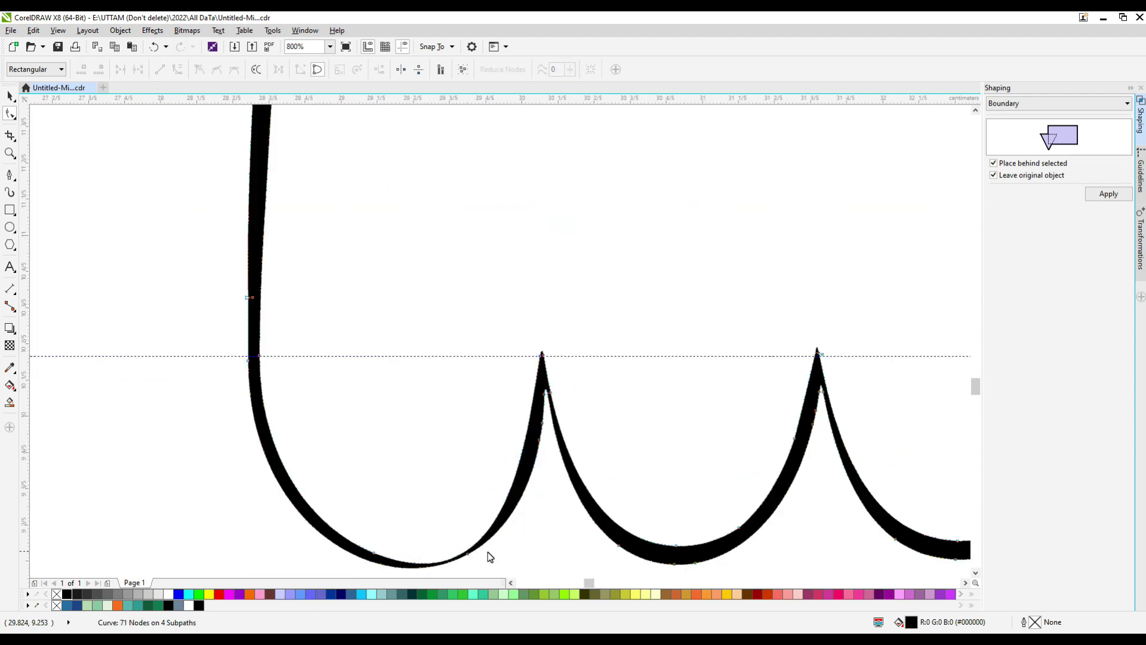
Add a node to the first toe's inner curve and refine the tip of the adjacent notch
scroll(488, 552, "up", 1)
double_click(587, 322)
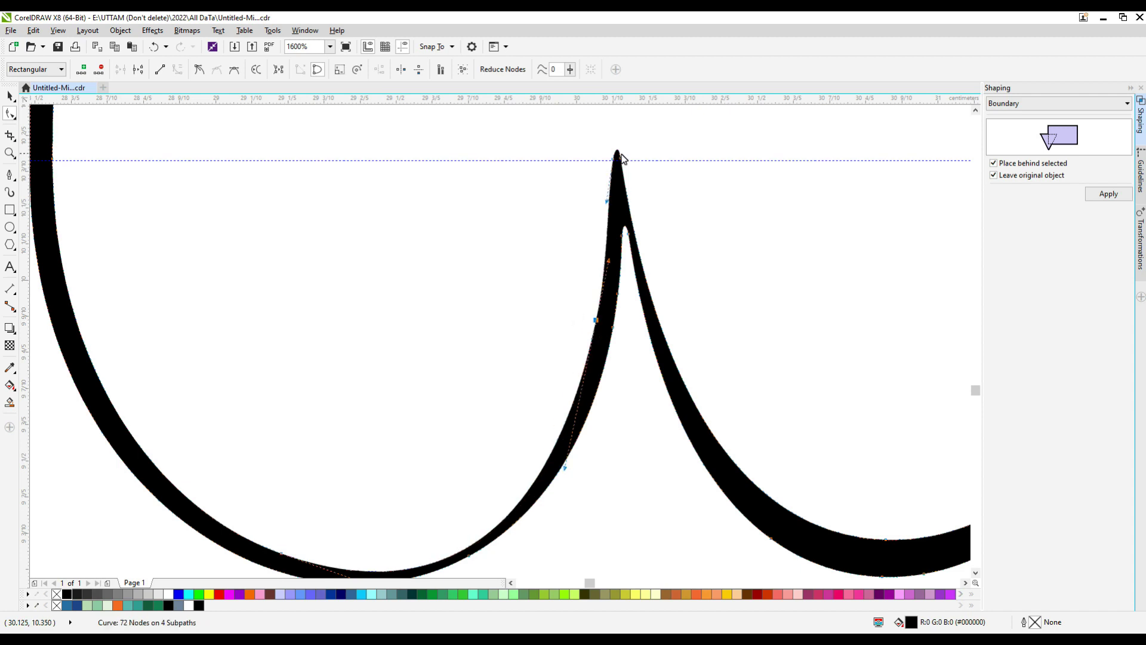
scroll(618, 159, "up", 2)
left_click_drag(599, 245, 600, 245)
left_click(625, 187)
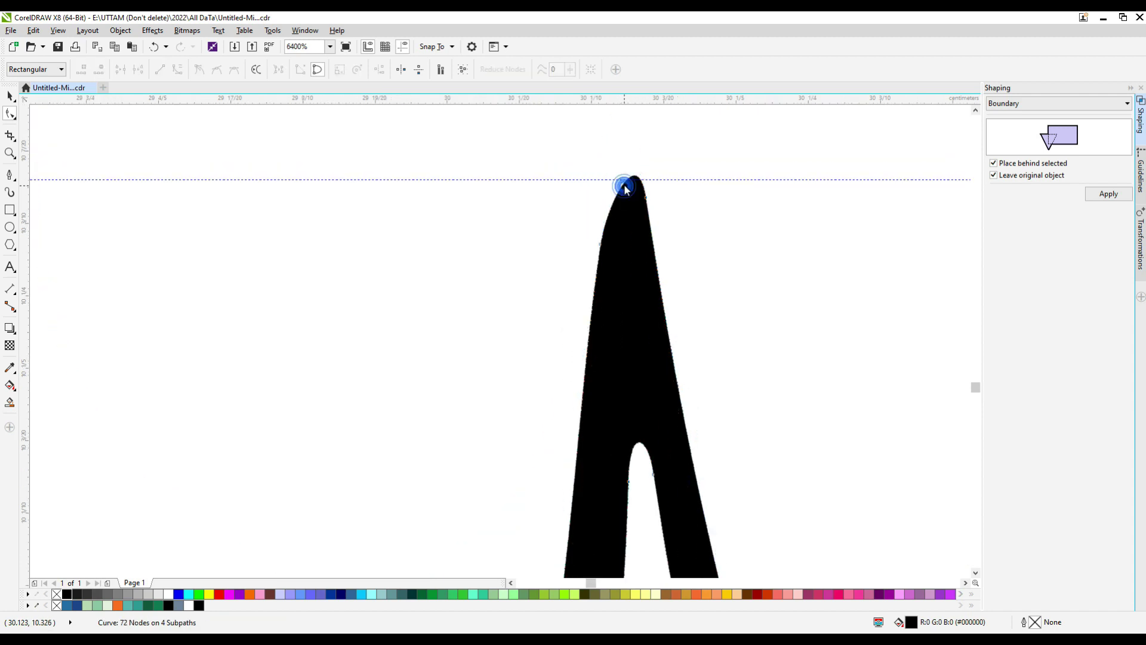
scroll(654, 239, "down", 4)
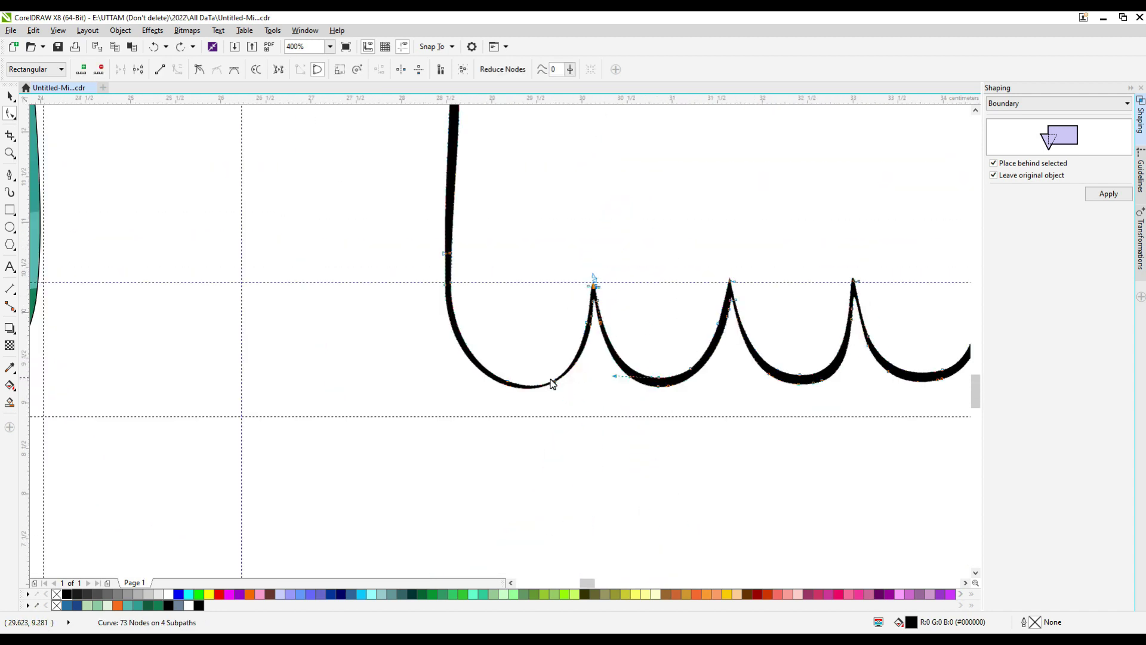
scroll(554, 387, "up", 2)
scroll(555, 391, "down", 4)
key("space")
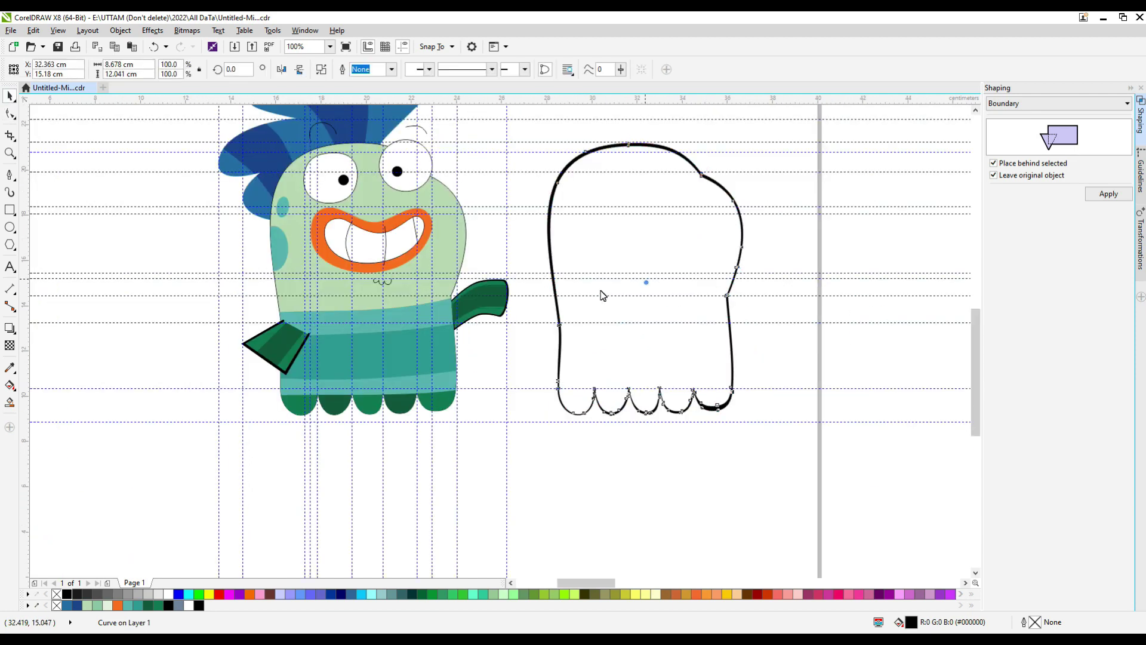
Place the finished black outline over the fish's body and nudge it into alignment with the body edge
scroll(270, 202, "up", 2)
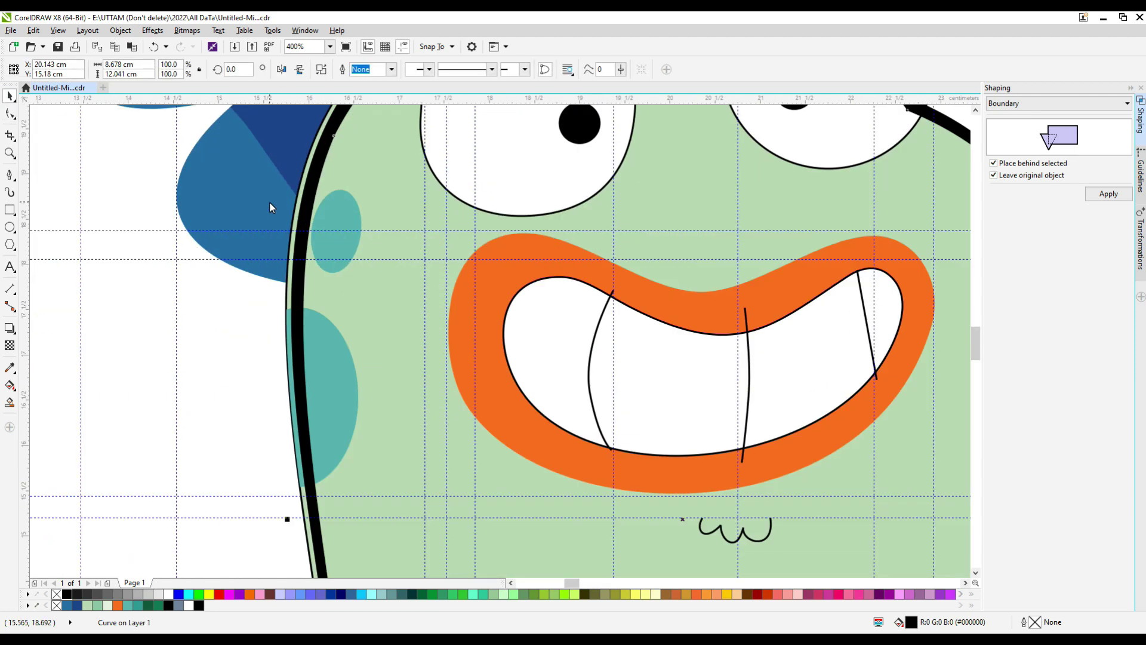
key("Left")
scroll(353, 217, "down", 1)
Bring the three pieces of the left fin in front of the black body outline
left_click_drag(134, 422, 480, 597)
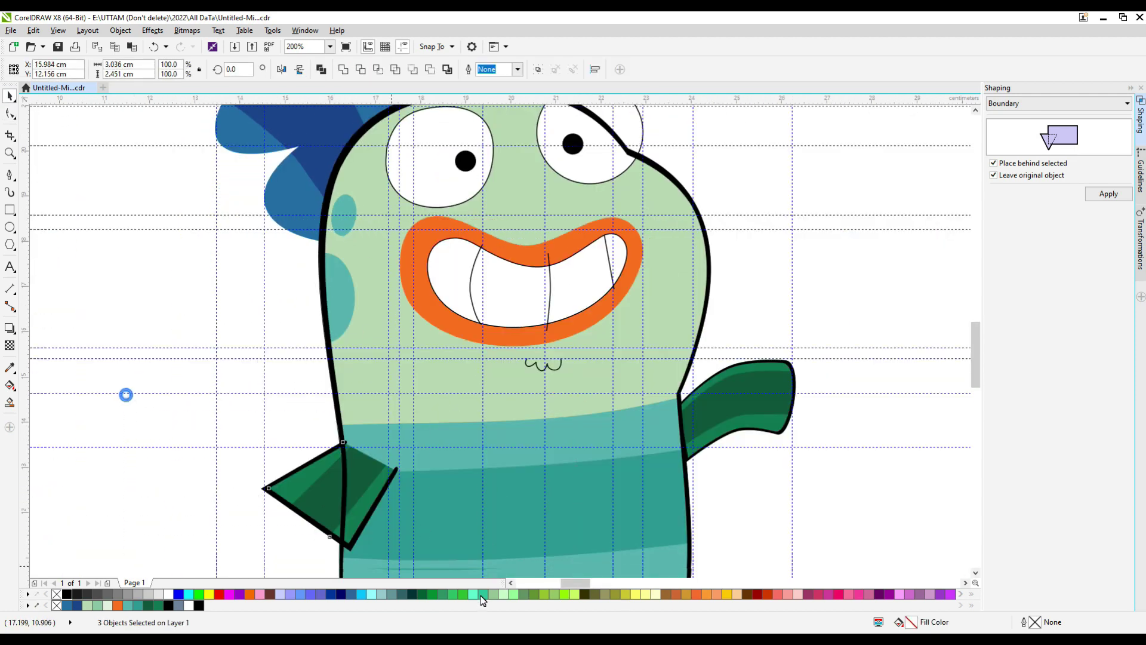
right_click(325, 459)
mouse_move(364, 335)
left_click(490, 382)
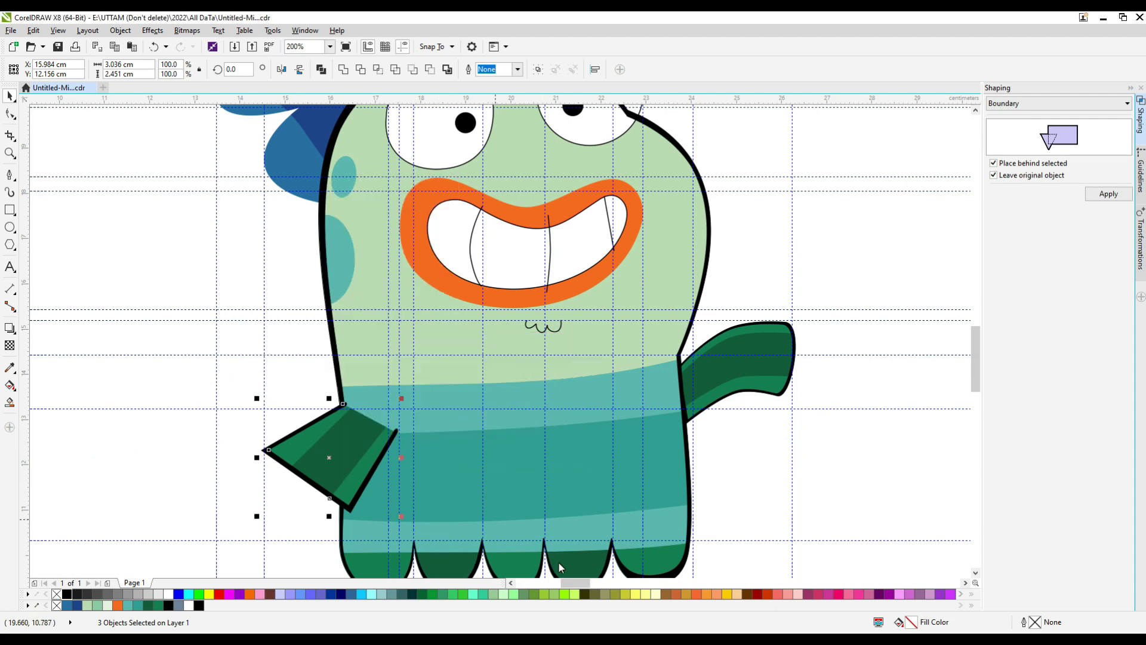
Raise the lower edge of the light teal body section so it runs across the tips of the toe notches
scroll(548, 525, "up", 2)
key("F10")
scroll(522, 492, "up", 2)
scroll(411, 446, "down", 2)
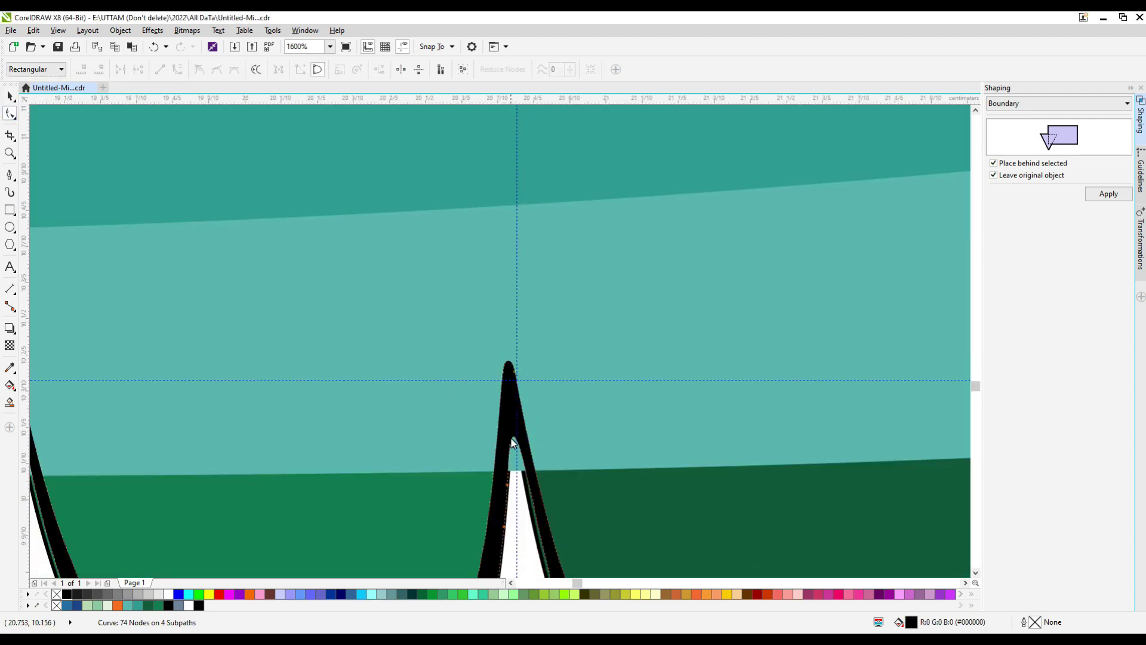
left_click(412, 447)
left_click_drag(519, 446, 521, 419)
key("ctrl+z")
left_click(547, 438)
scroll(388, 493, "up", 2)
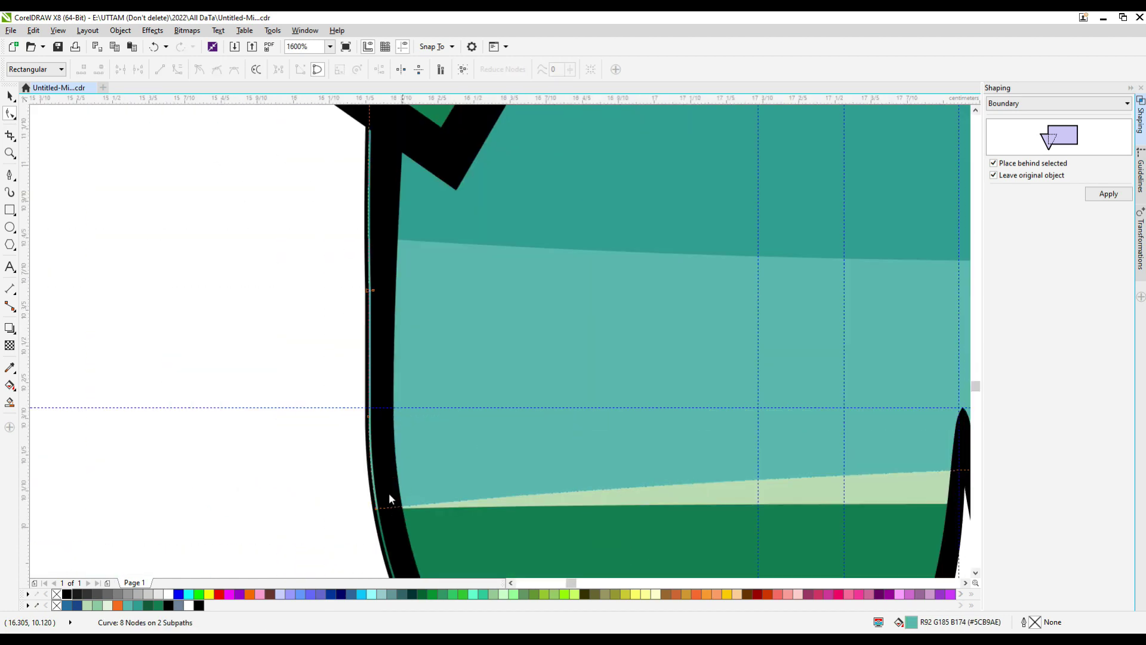
scroll(378, 489, "down", 2)
scroll(443, 465, "down", 2)
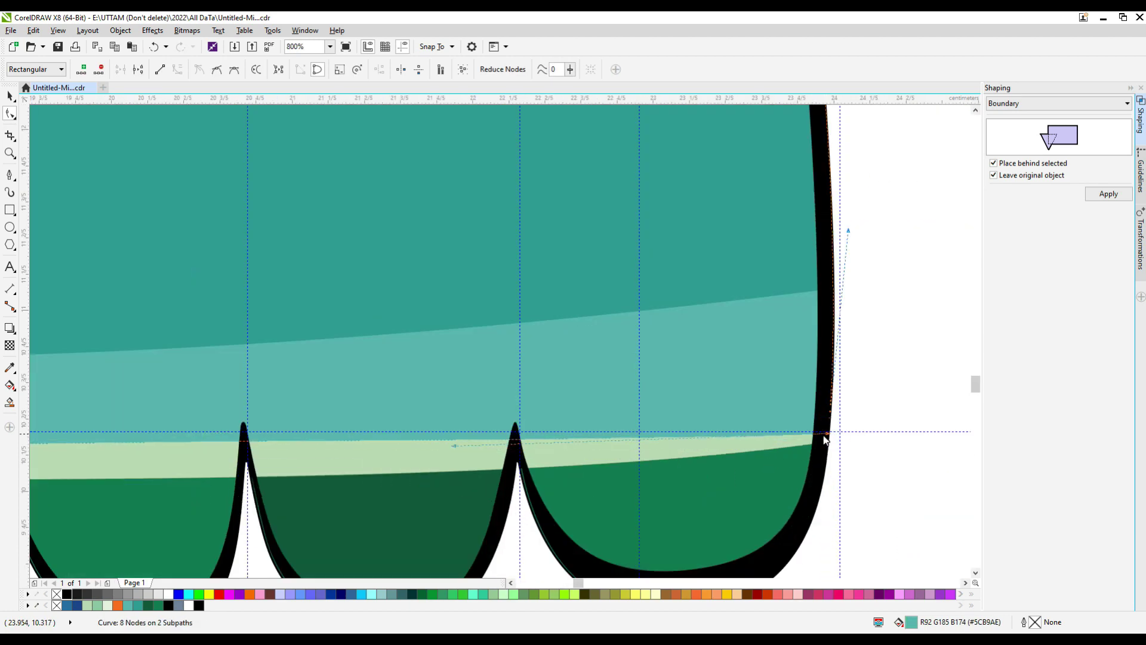
scroll(824, 436, "down", 2)
Adjust the outline nodes at the notch between the second and third toes and along the third toe's left underside
scroll(650, 447, "up", 3)
left_click(326, 294)
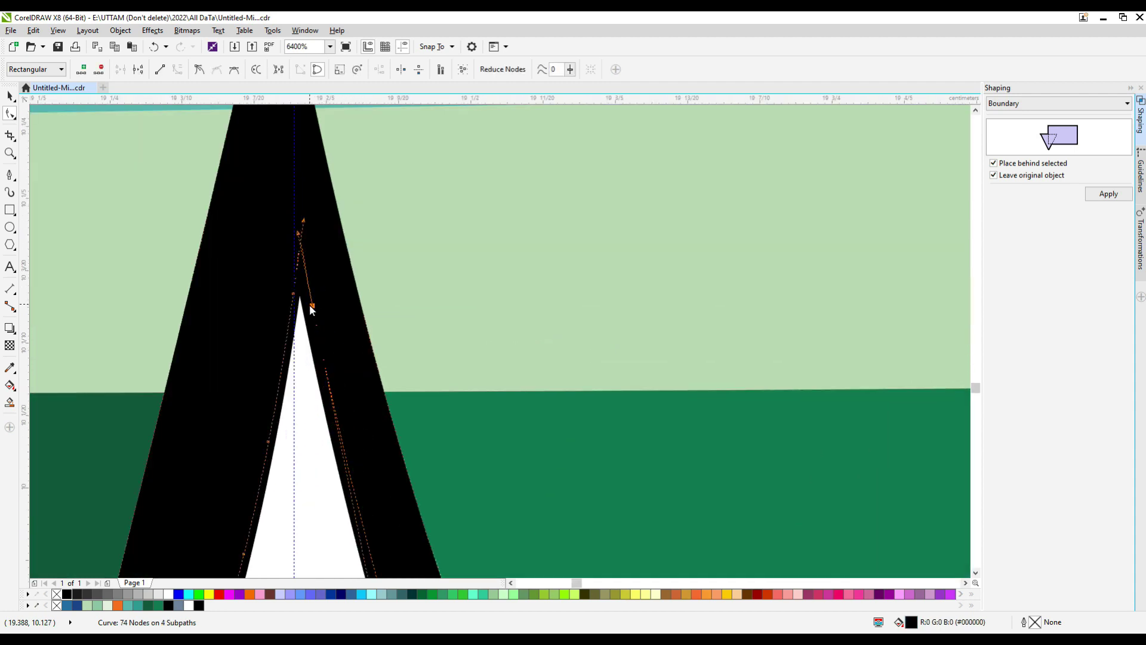
scroll(309, 305, "down", 1)
scroll(572, 497, "up", 1)
scroll(450, 465, "up", 2)
left_click_drag(314, 357, 295, 370)
scroll(294, 370, "down", 2)
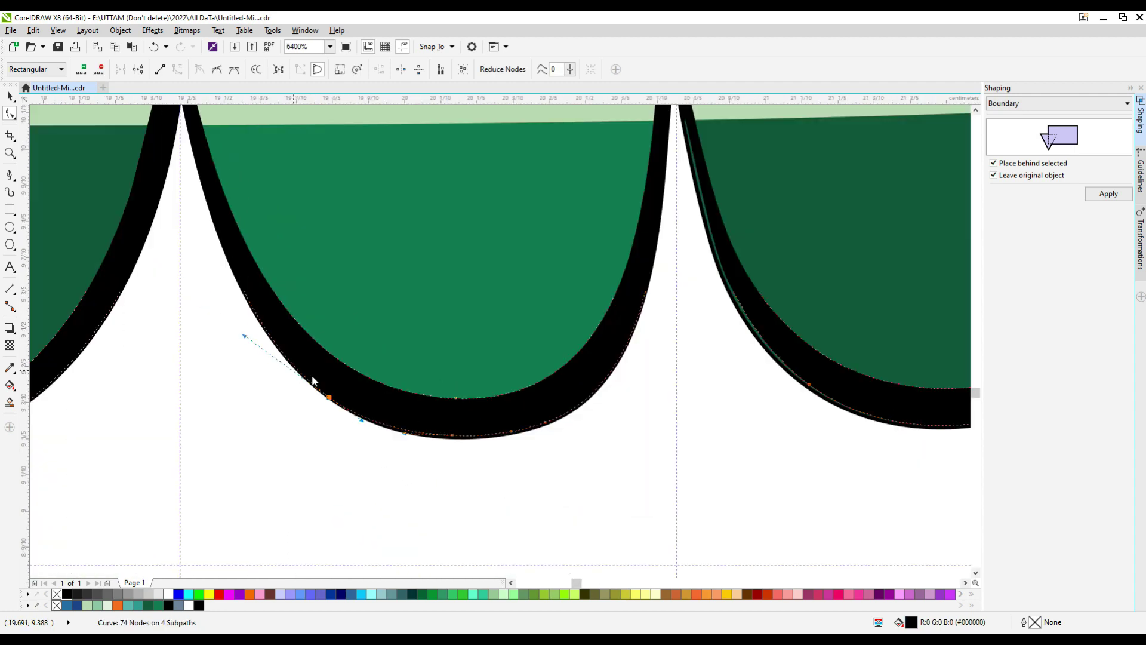
Move the outline node on the fourth toe's left underside inward to cover the thin green gap
scroll(785, 345, "up", 2)
scroll(627, 221, "down", 2)
scroll(746, 394, "up", 1)
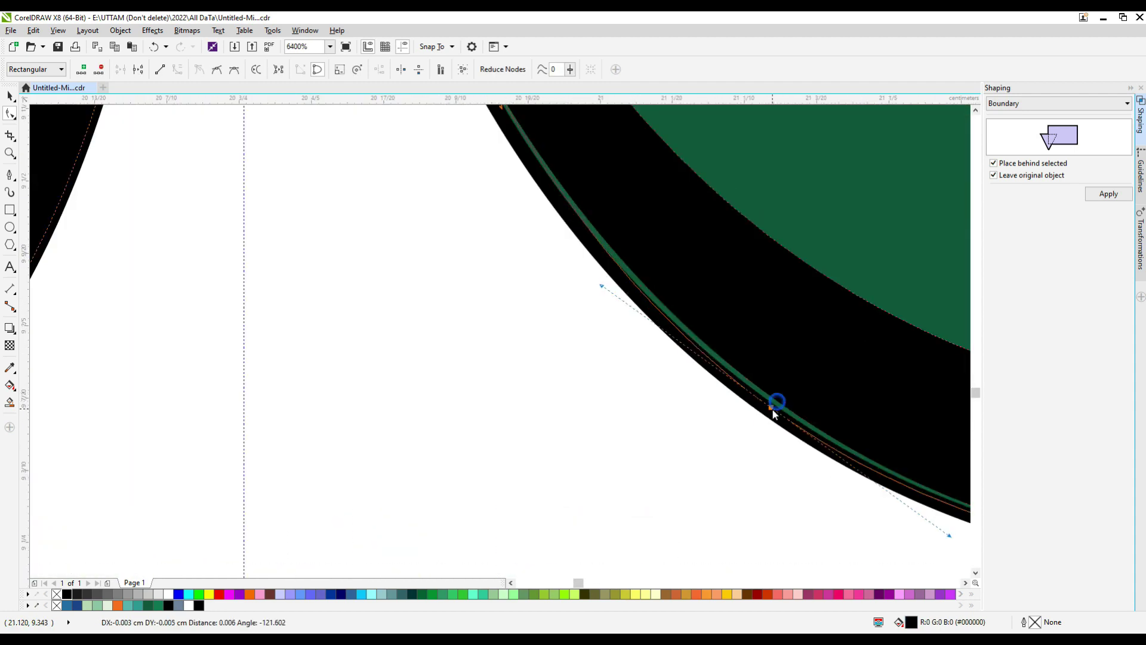
scroll(788, 334, "down", 2)
scroll(753, 203, "up", 3)
scroll(622, 223, "down", 1)
scroll(597, 298, "down", 3)
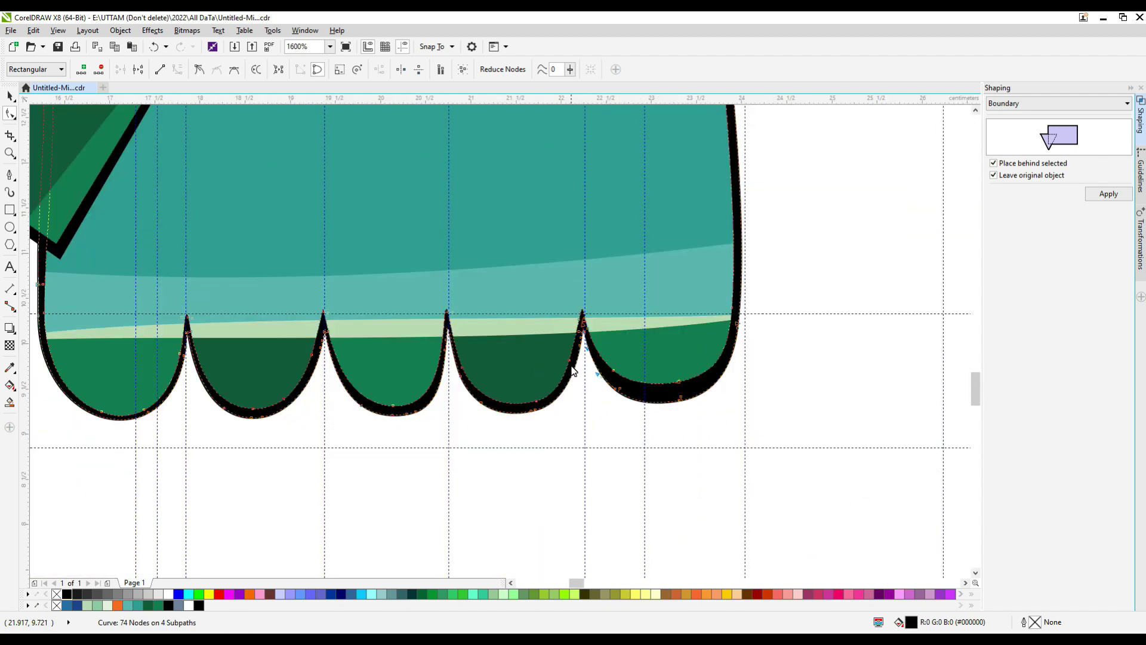
Thin the black outline along the fifth toe's underside
scroll(573, 370, "up", 2)
left_click_drag(701, 377, 699, 417)
key("ctrl+z")
key("ctrl+z")
scroll(442, 352, "down", 2)
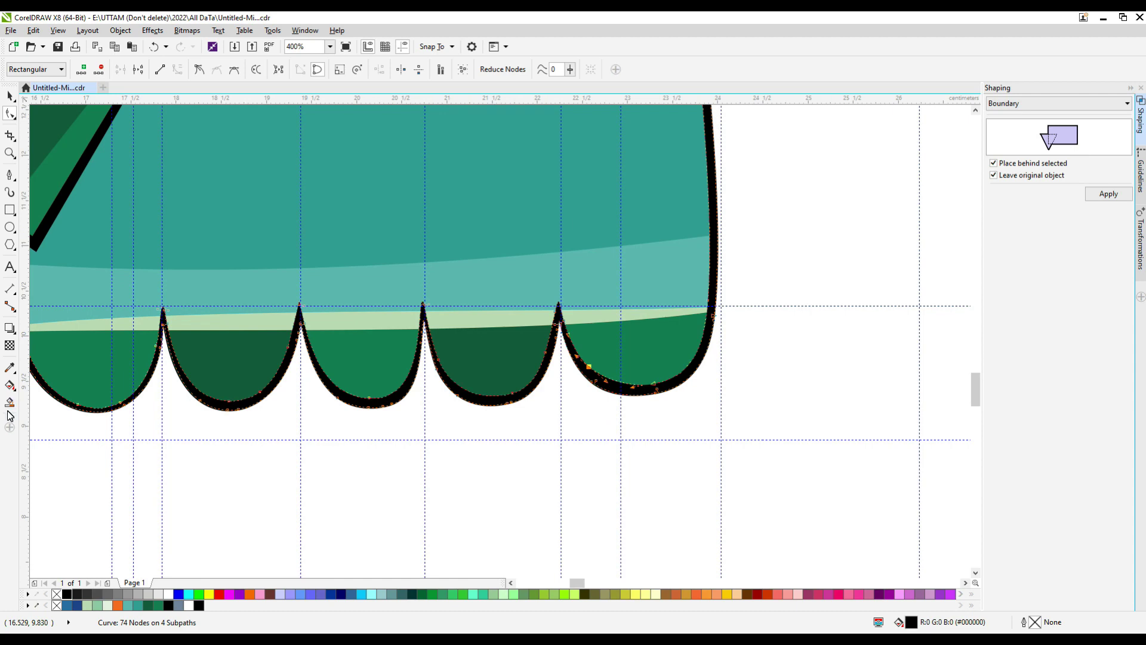
Smart Fill the five light green gaps between the teal body and the toes with grey-blue
left_click(8, 405)
left_click(112, 327)
left_click(191, 320)
left_click(372, 324)
left_click(490, 317)
left_click(605, 316)
Weld the grey-blue strips above the fifth and fourth toes to their toes
left_click(9, 96)
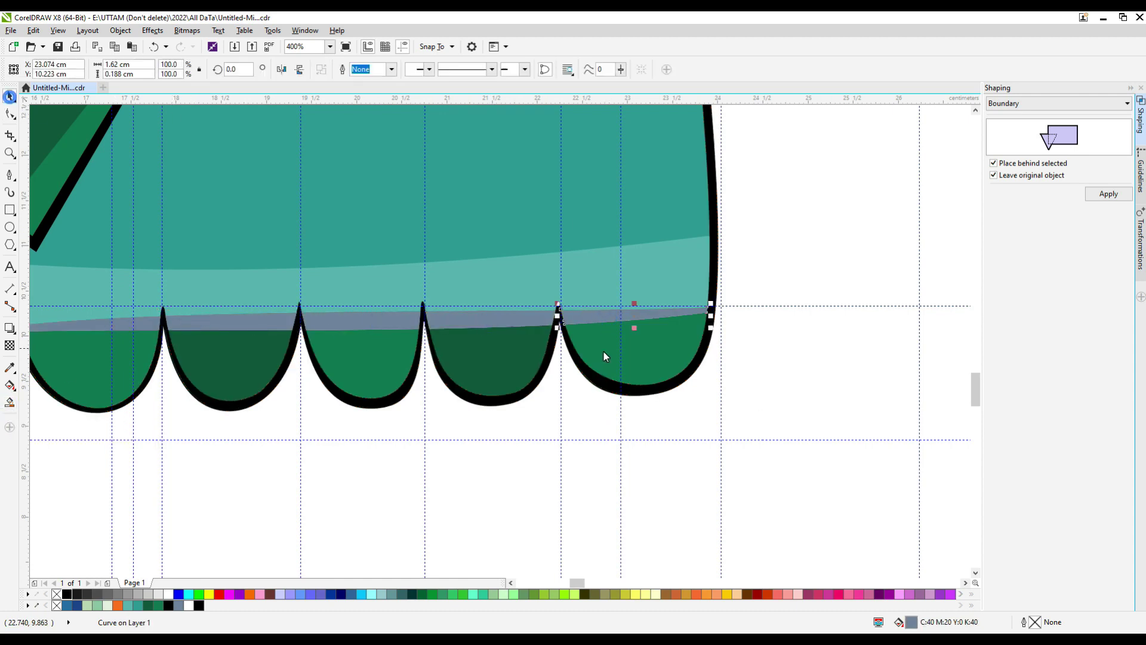
left_click(603, 353, "shift")
left_click(342, 70)
left_click(491, 320)
left_click(490, 354, "shift")
left_click(342, 70)
Weld the remaining grey-blue strips to the third, second and first toes
left_click(394, 321)
left_click(383, 360, "shift")
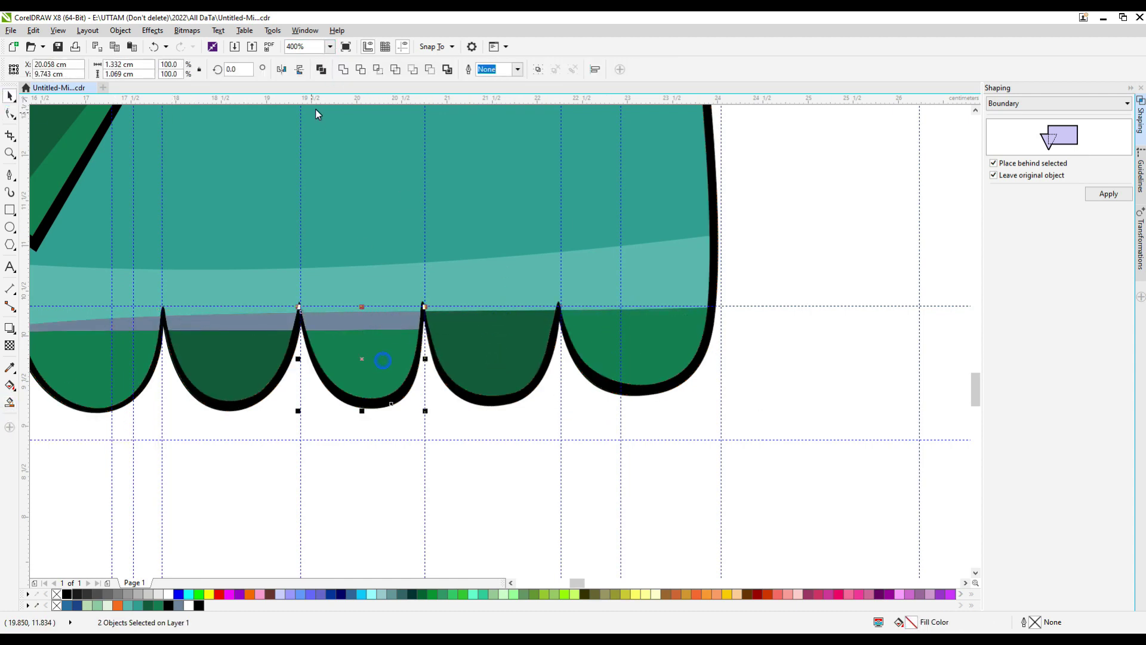
left_click(343, 69)
left_click(227, 323)
left_click(230, 364, "shift")
left_click(343, 69)
left_click(95, 323)
left_click(89, 361, "shift")
left_click(343, 69)
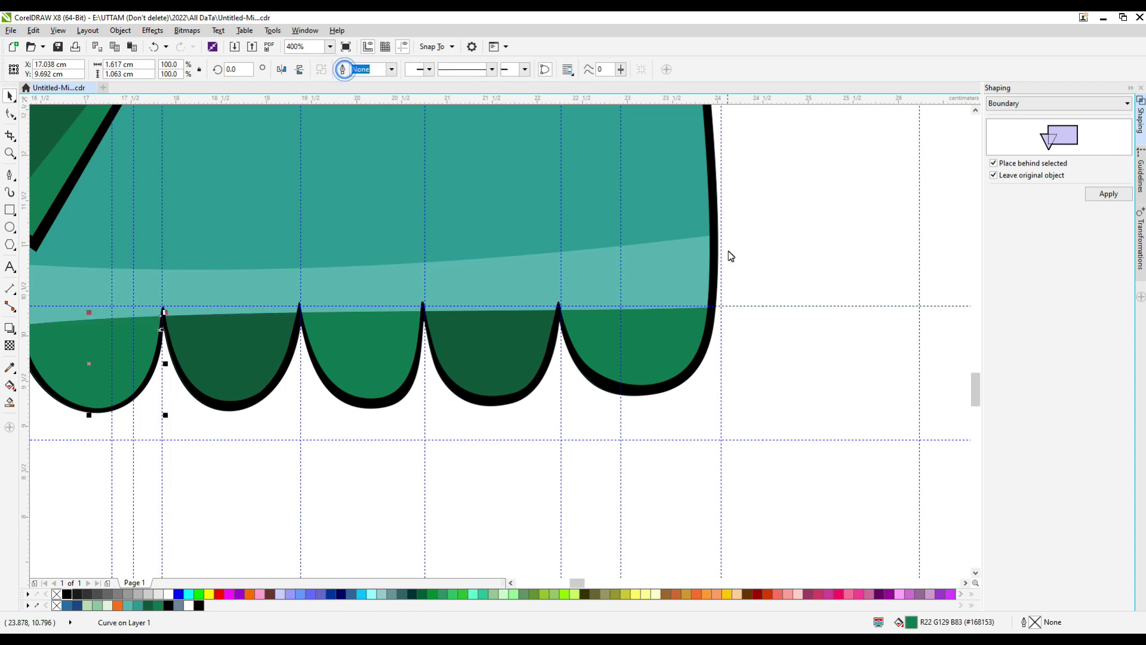
Give the light teal body section a 0.075 cm black outline
scroll(646, 286, "down", 2)
left_click(551, 316)
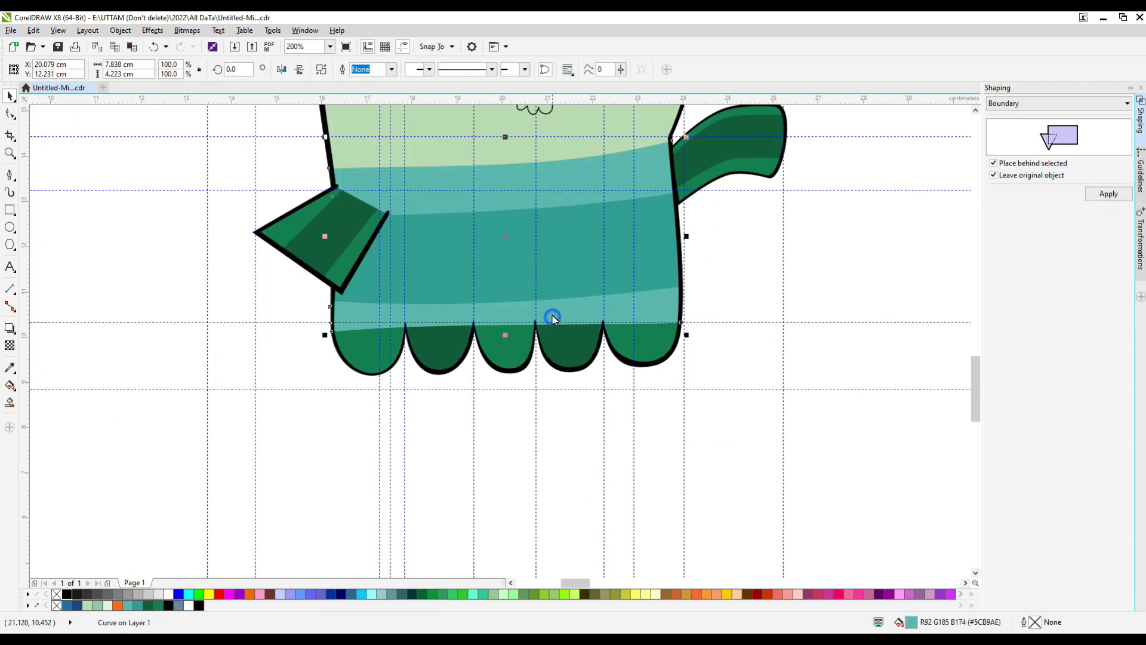
left_click(389, 70)
left_click(377, 122)
left_click(391, 70)
left_click(375, 129)
scroll(501, 310, "up", 2)
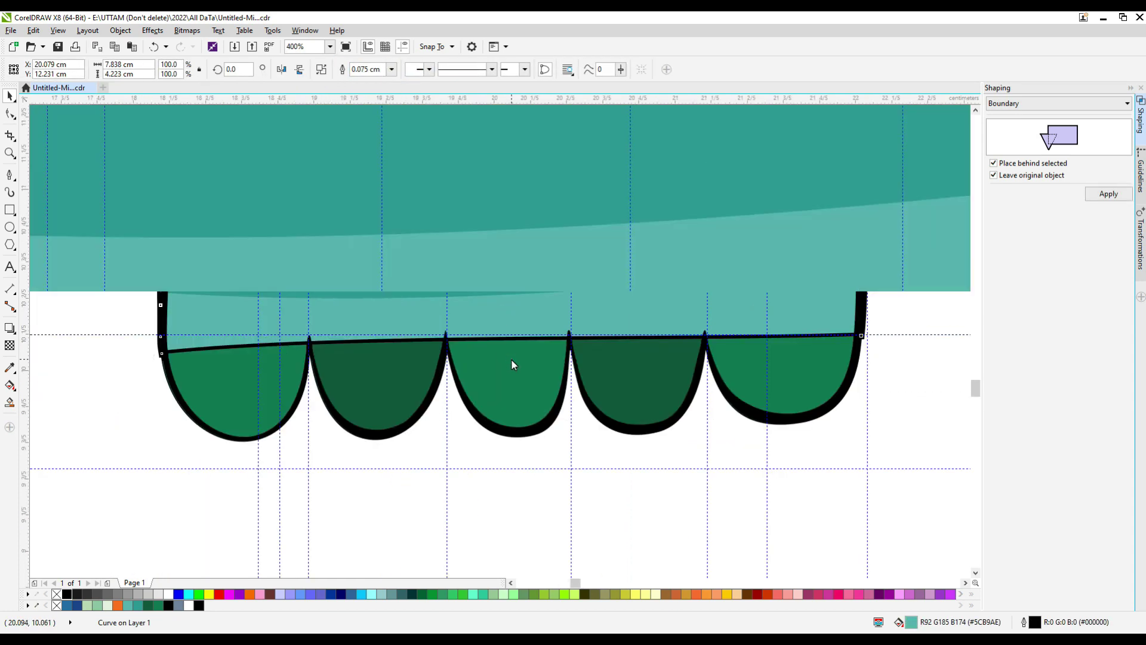
Raise the outlined teal section's bottom edge slightly and Smart Fill the new gaps above the toes with grey-blue
scroll(511, 358, "up", 2)
left_click_drag(511, 347, 506, 334)
scroll(512, 341, "up", 1)
scroll(506, 335, "down", 1)
left_click(442, 317)
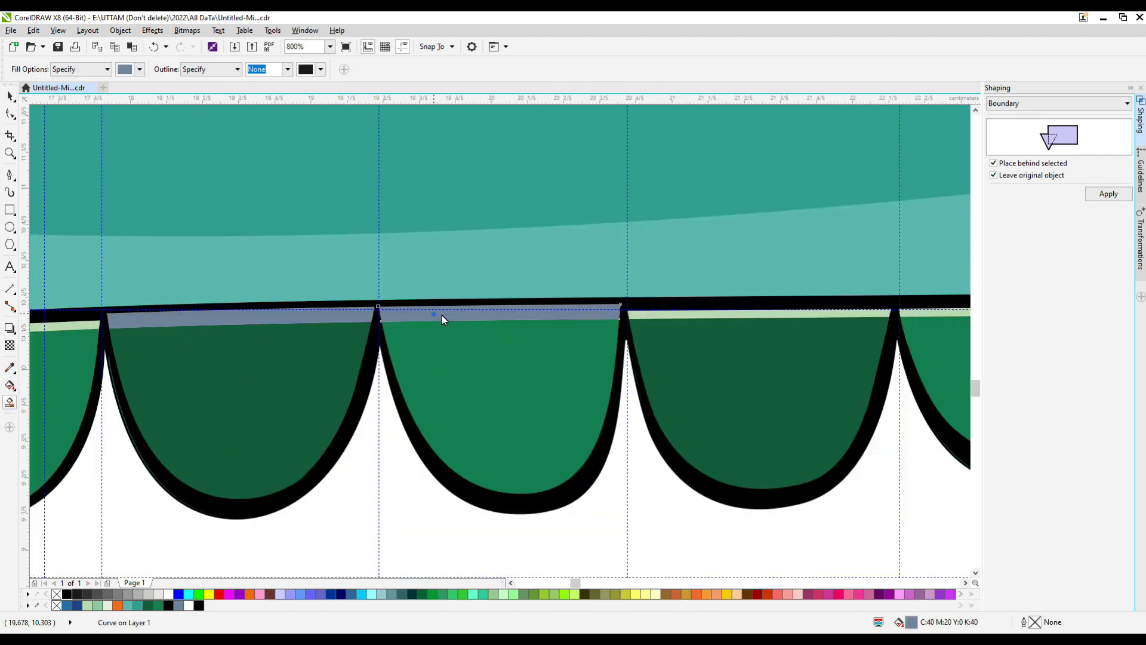
scroll(385, 333, "down", 2)
Weld the new grey-blue strips above the first, second and third toes to their toes
left_click(12, 97)
left_click(354, 334, "shift")
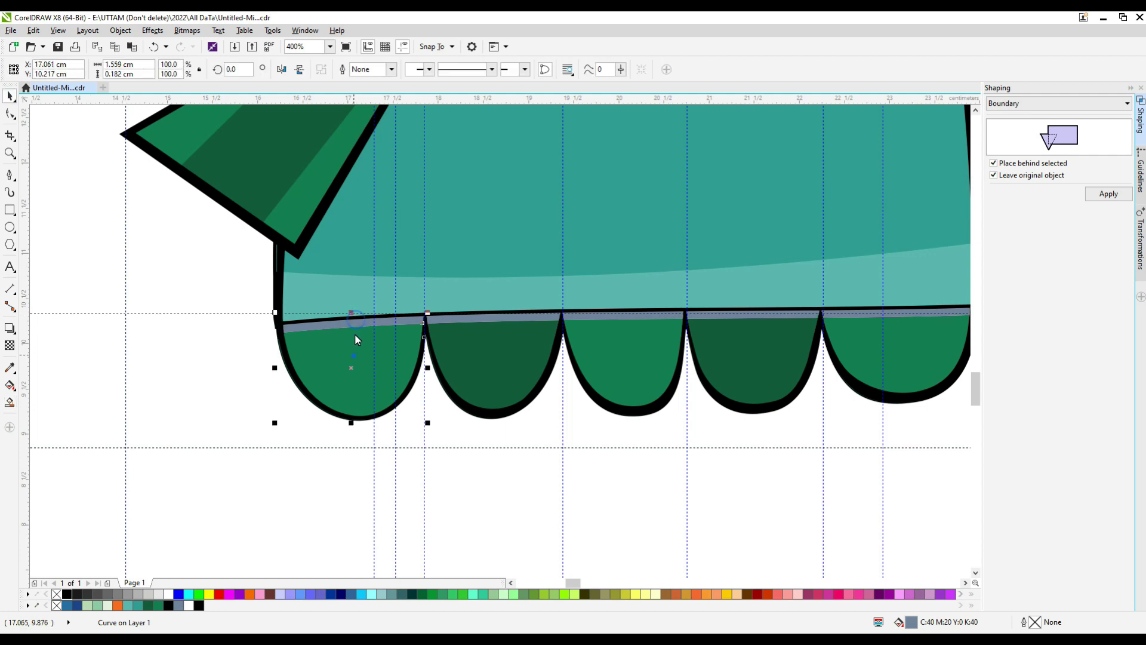
left_click(344, 71)
left_click(476, 320)
left_click(485, 364, "shift")
left_click(344, 70)
left_click(636, 316)
left_click(637, 368, "shift")
left_click(344, 71)
Weld the new grey-blue strips above the fourth and fifth toes to their toes
left_click(762, 313)
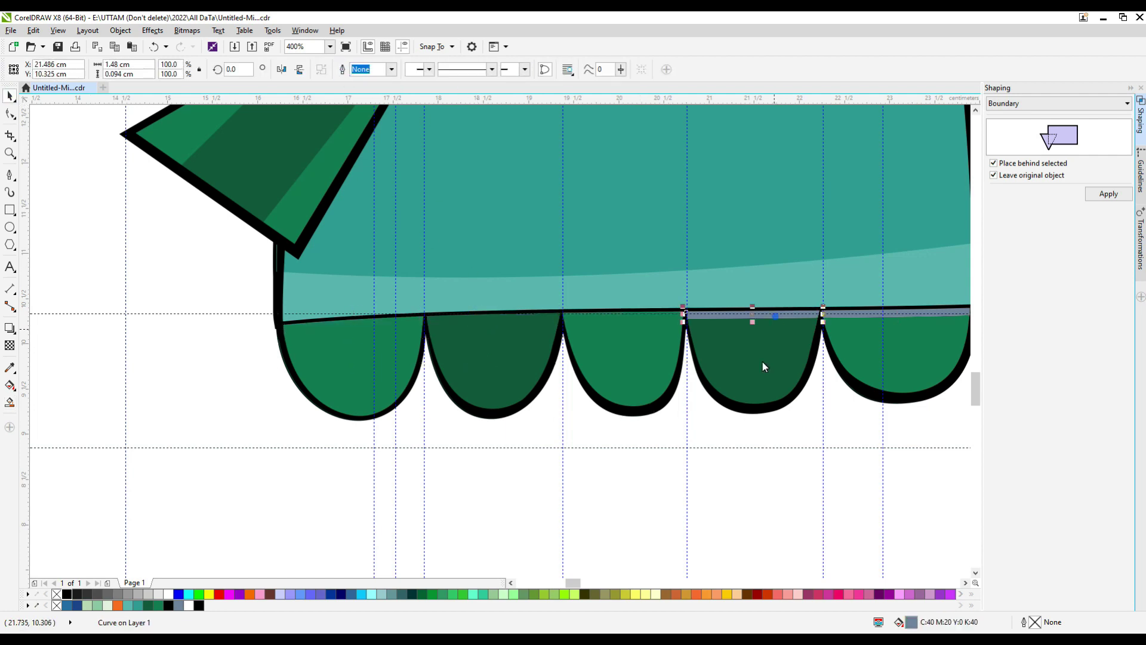
left_click(762, 362, "shift")
left_click(344, 72)
left_click(878, 313)
left_click(870, 329, "shift")
left_click(344, 72)
scroll(449, 341, "down", 2)
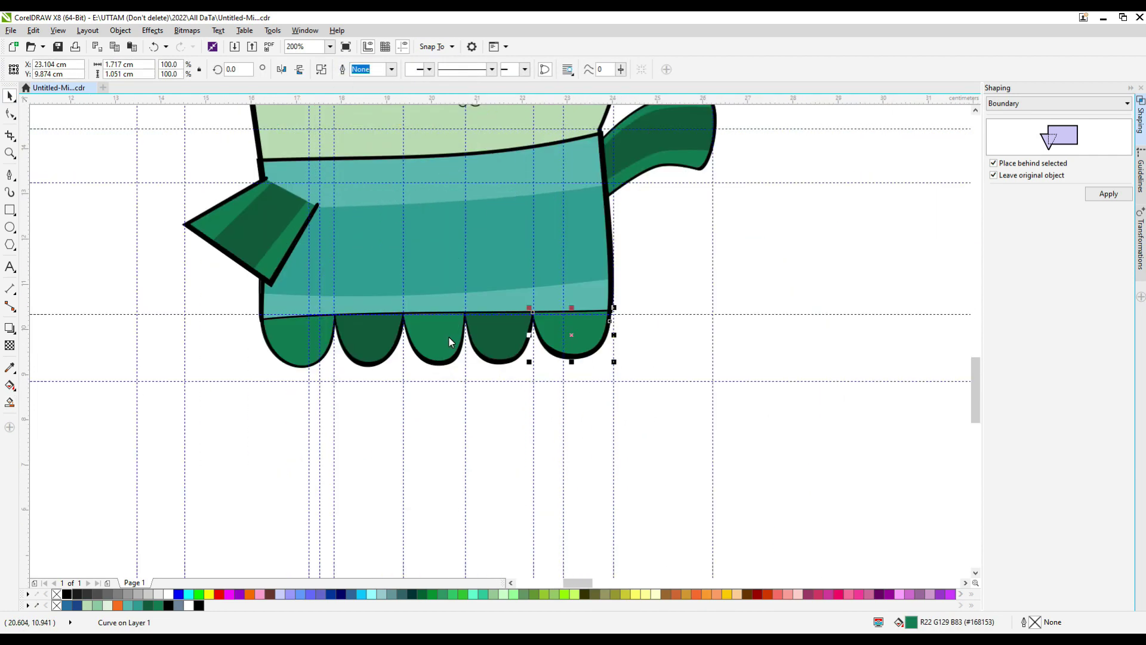
Narrow the darker teal stripe from its right side so the black body outline keeps its full thickness
left_click_drag(636, 329, 635, 328)
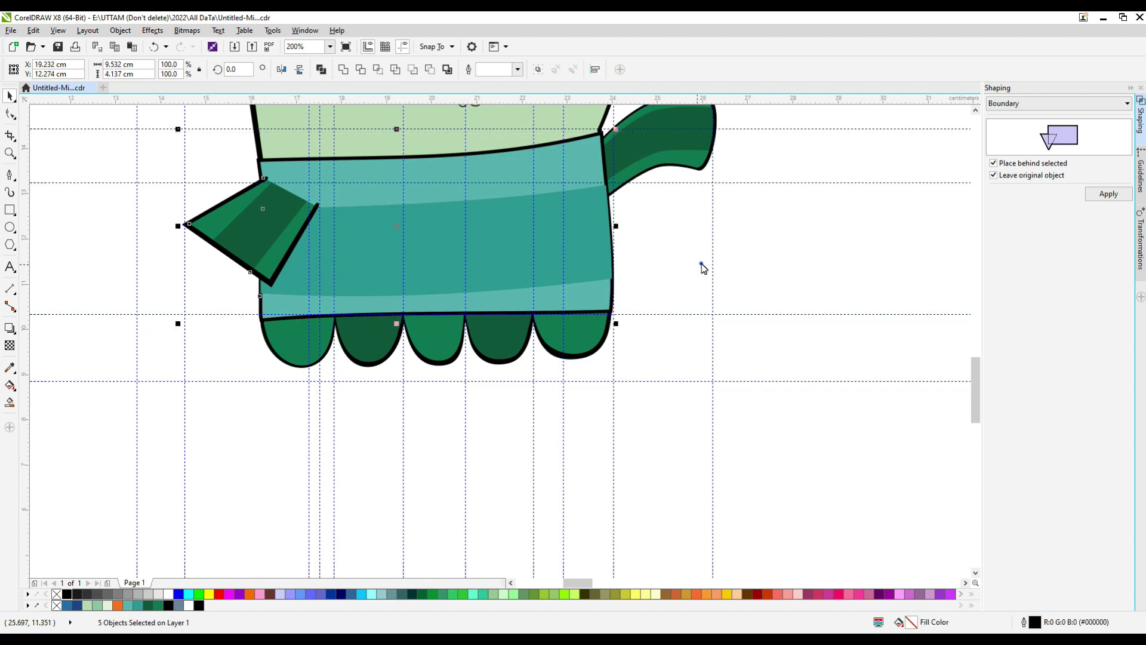
scroll(601, 230, "up", 2)
left_click(597, 233)
scroll(732, 370, "down", 1)
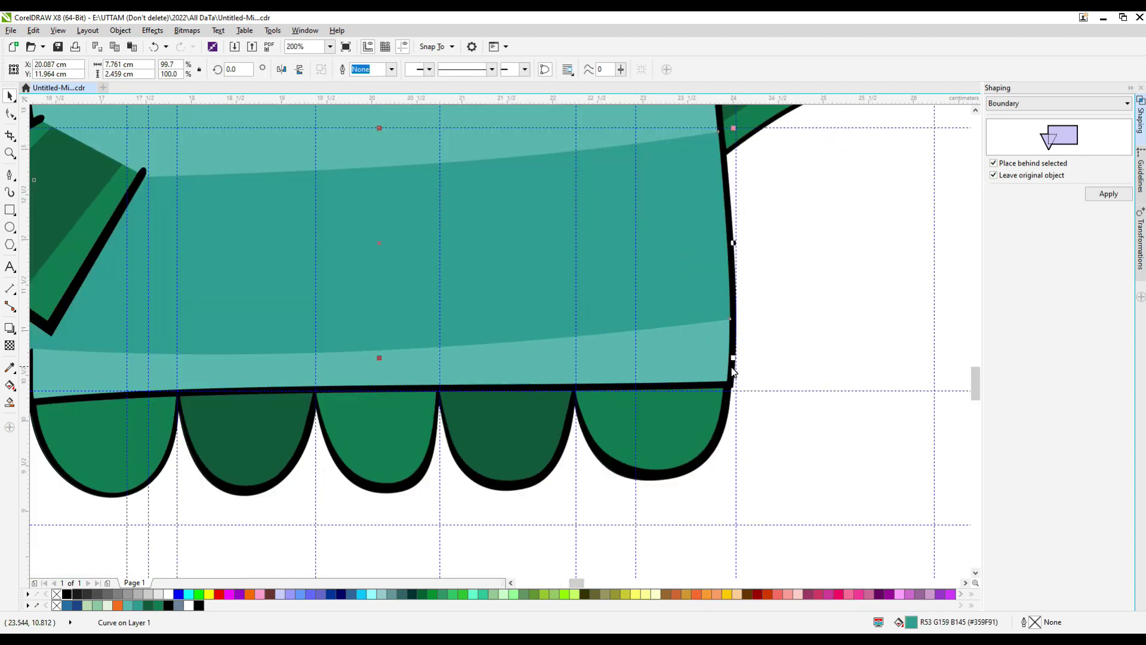
scroll(733, 370, "up", 4)
left_click(734, 217)
left_click_drag(733, 274, 727, 272)
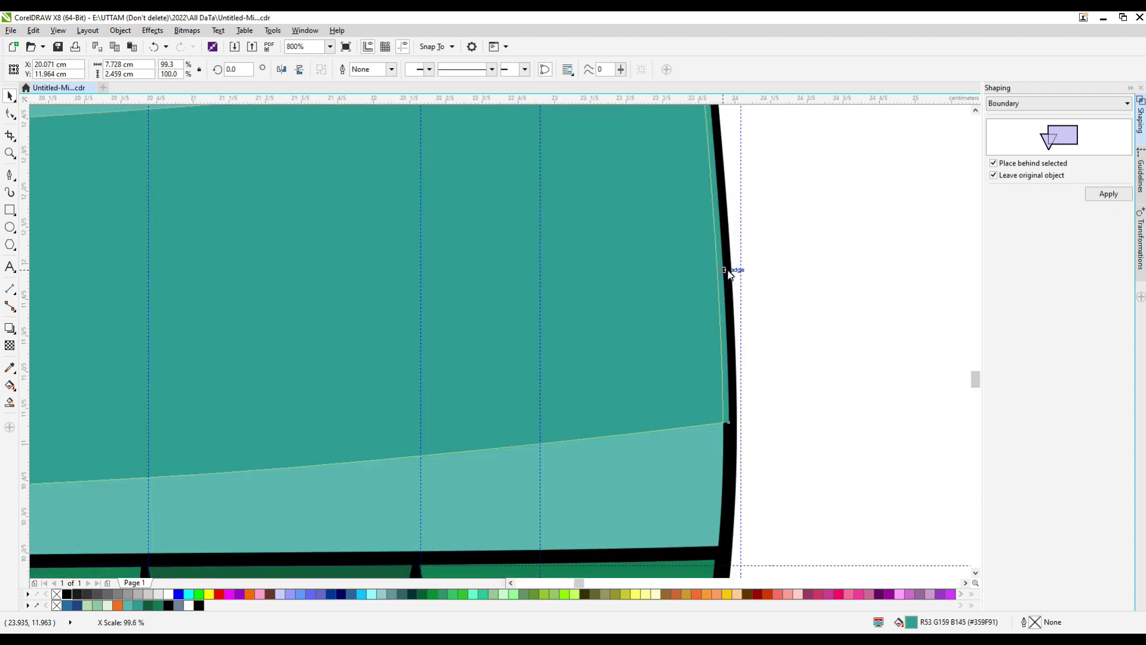
Adjust the darker teal stripe's left edge to fit inside the body outline and deselect it
scroll(728, 272, "down", 4)
scroll(624, 278, "up", 2)
left_click_drag(425, 299, 428, 301)
scroll(428, 302, "up", 1)
scroll(429, 323, "down", 1)
scroll(428, 310, "up", 1)
left_click_drag(430, 378, 442, 408)
scroll(440, 380, "down", 2)
scroll(418, 346, "down", 1)
left_click(808, 386)
scroll(612, 387, "down", 1)
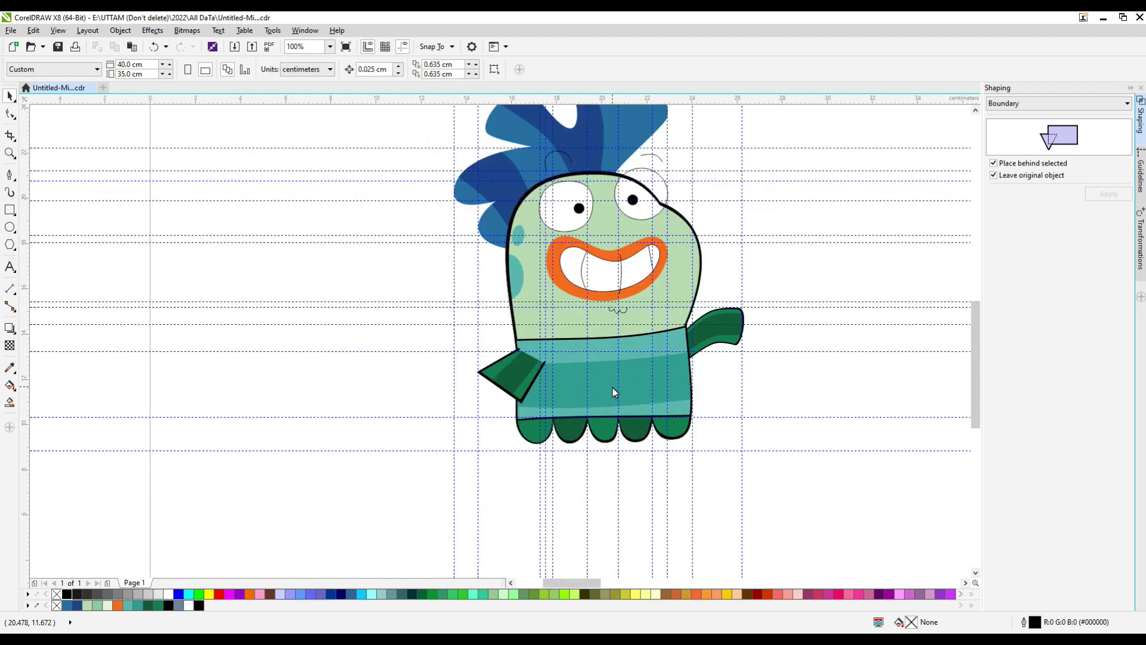
Move the light teal section's top right corner node up to meet the bend in the body outline
scroll(662, 359, "up", 2)
left_click(10, 113)
left_click(754, 213)
scroll(755, 212, "up", 4)
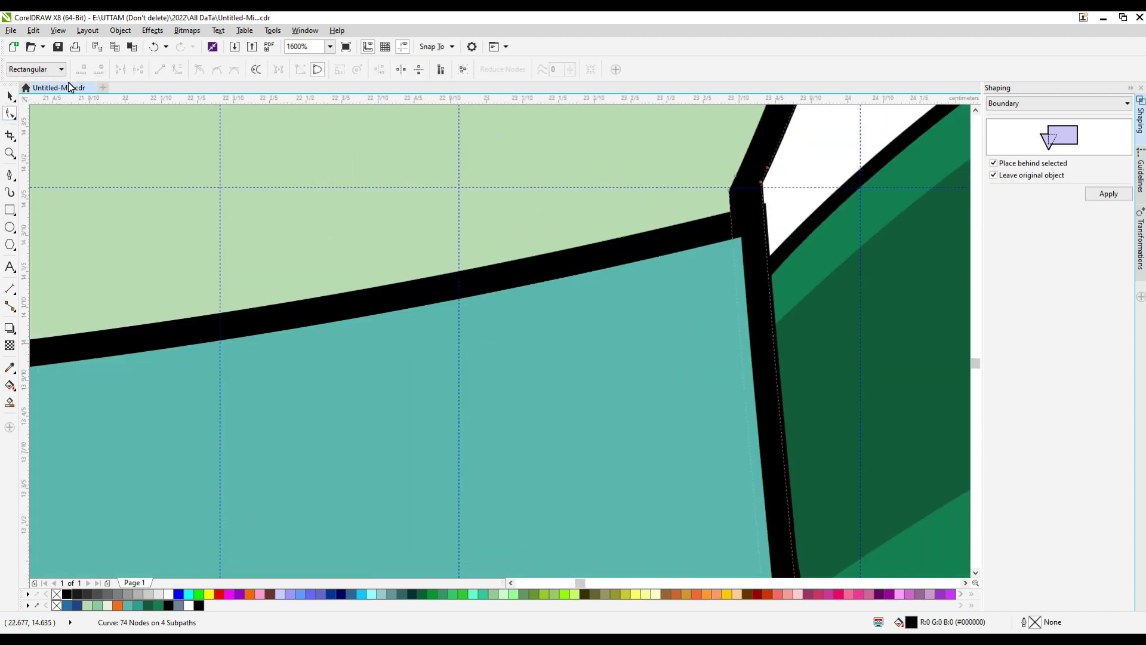
left_click(10, 96)
left_click(667, 244)
left_click(10, 114)
left_click_drag(753, 222, 746, 203)
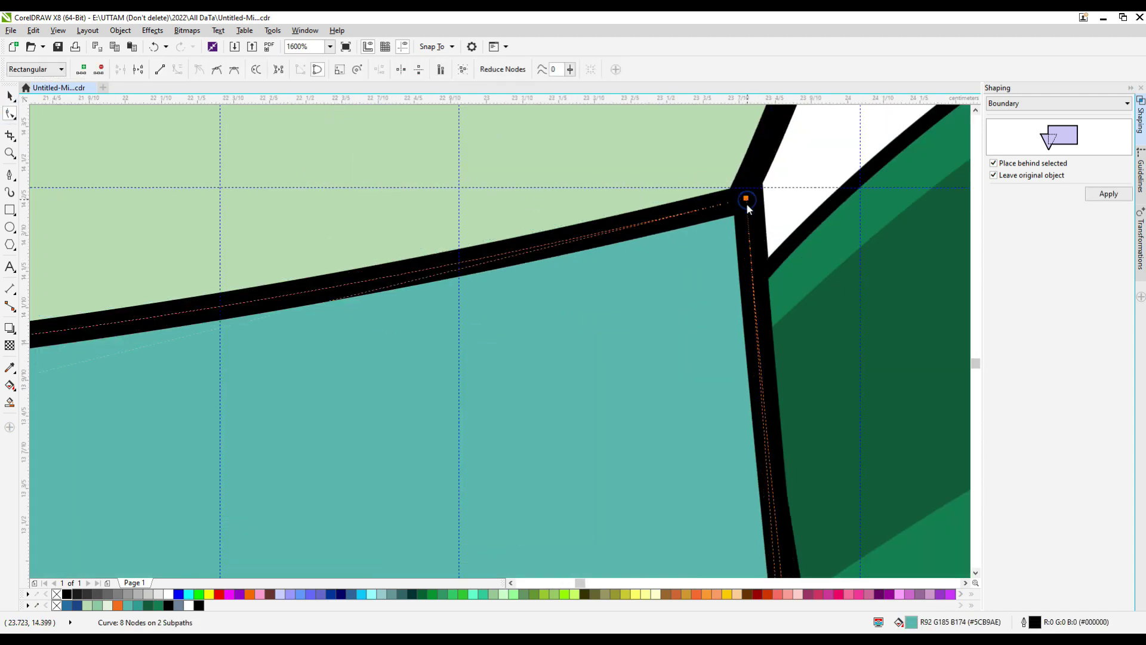
Adjust the darker teal stripe's top right corner node to meet the body outline beside the right fin
scroll(746, 204, "down", 3)
left_click(724, 381)
left_click(715, 367)
scroll(725, 361, "up", 3)
left_click_drag(698, 338, 709, 337)
scroll(693, 342, "down", 4)
scroll(660, 292, "up", 1)
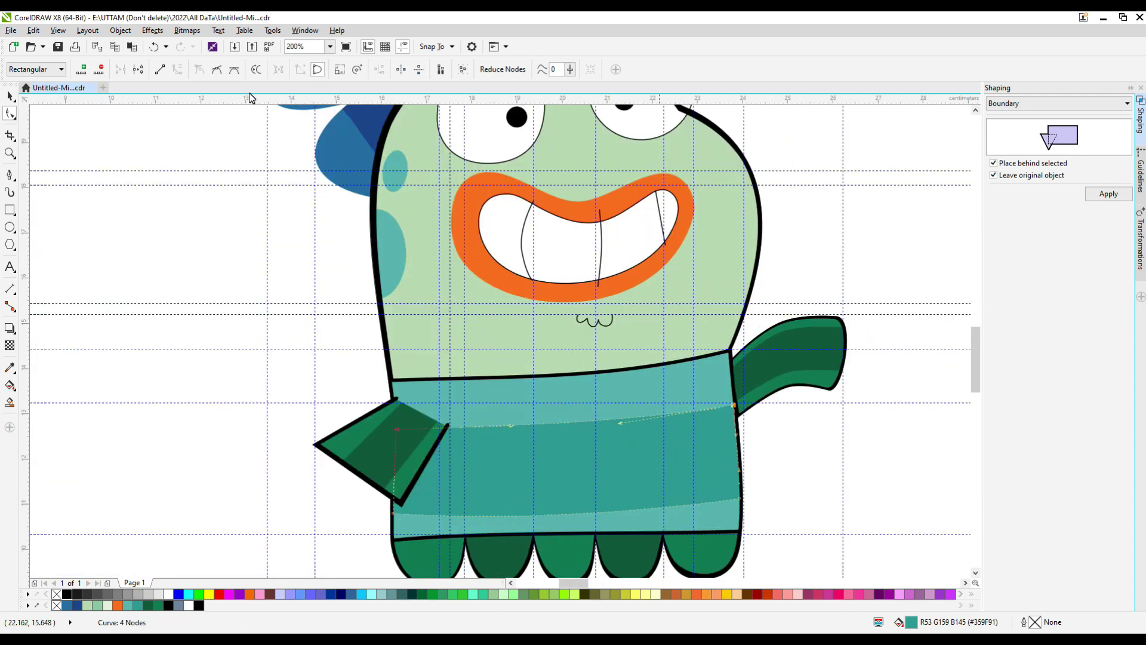
Make an enlarged copy of the chin squiggle at about 117% and stretch and position it just below the original
key("space")
left_click(597, 321)
scroll(600, 322, "up", 4)
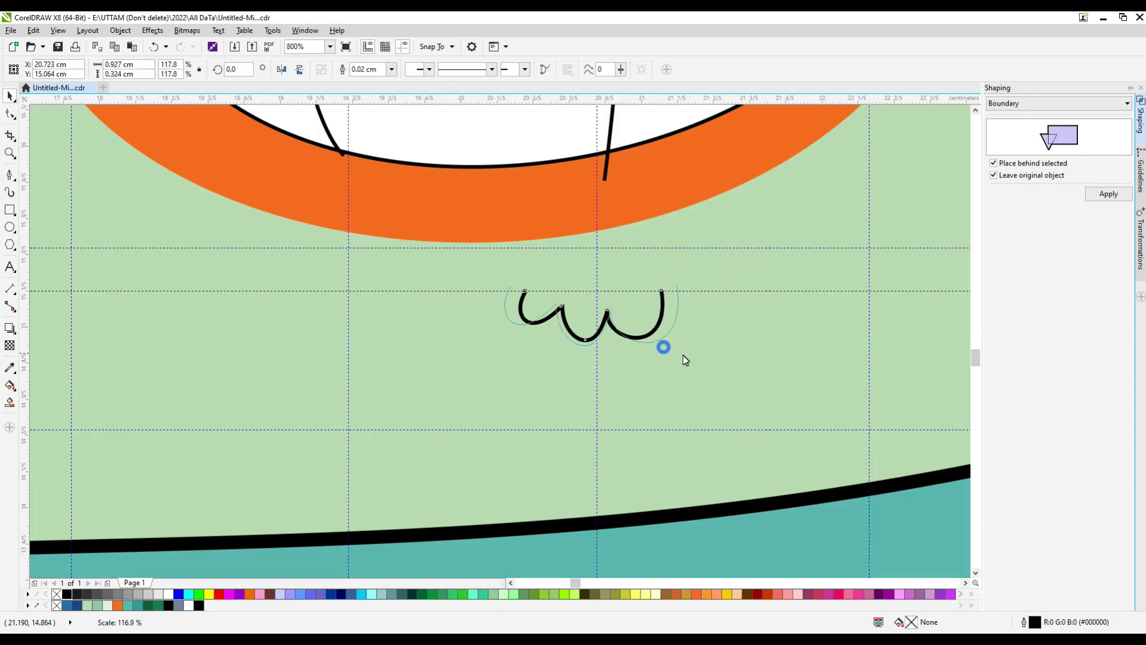
left_click_drag(682, 355, 684, 356)
right_click(684, 356)
scroll(581, 337, "up", 1)
left_click_drag(571, 352, 570, 381)
left_click_drag(784, 323, 772, 326)
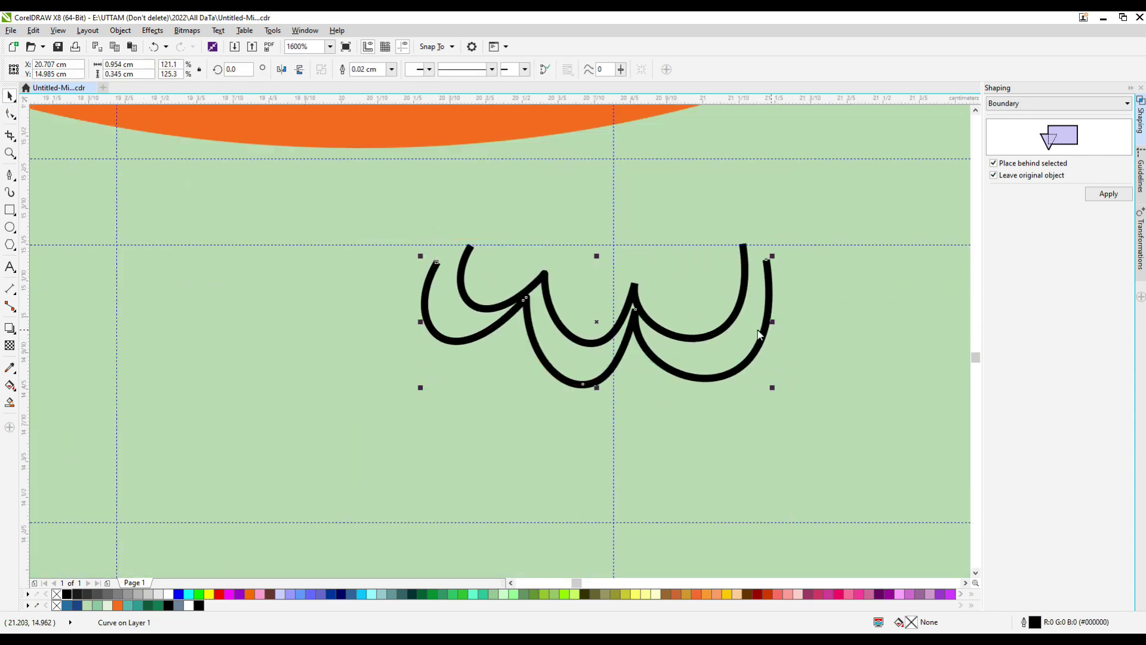
left_click_drag(604, 382, 604, 378)
left_click_drag(602, 373, 604, 377)
Combine the two chin squiggles into one curve and bring the lower line's left end onto the upper line's end
left_click(678, 336, "shift")
left_click(321, 69)
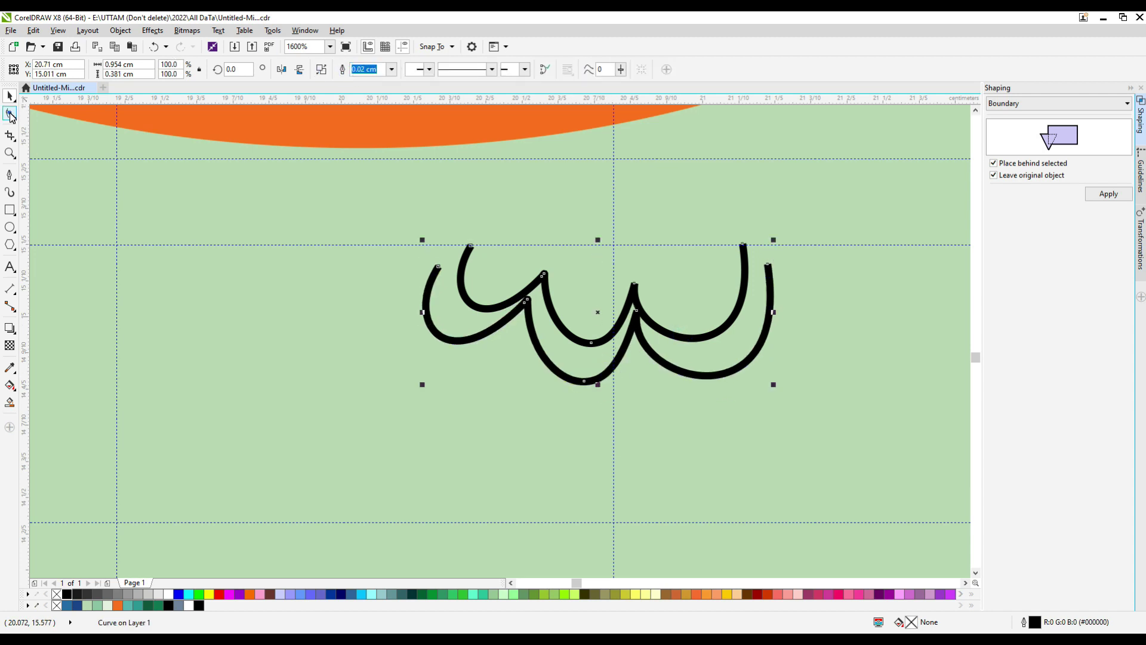
left_click(11, 114)
left_click_drag(440, 269, 471, 245)
scroll(450, 304, "up", 1)
left_click_drag(452, 298, 444, 279)
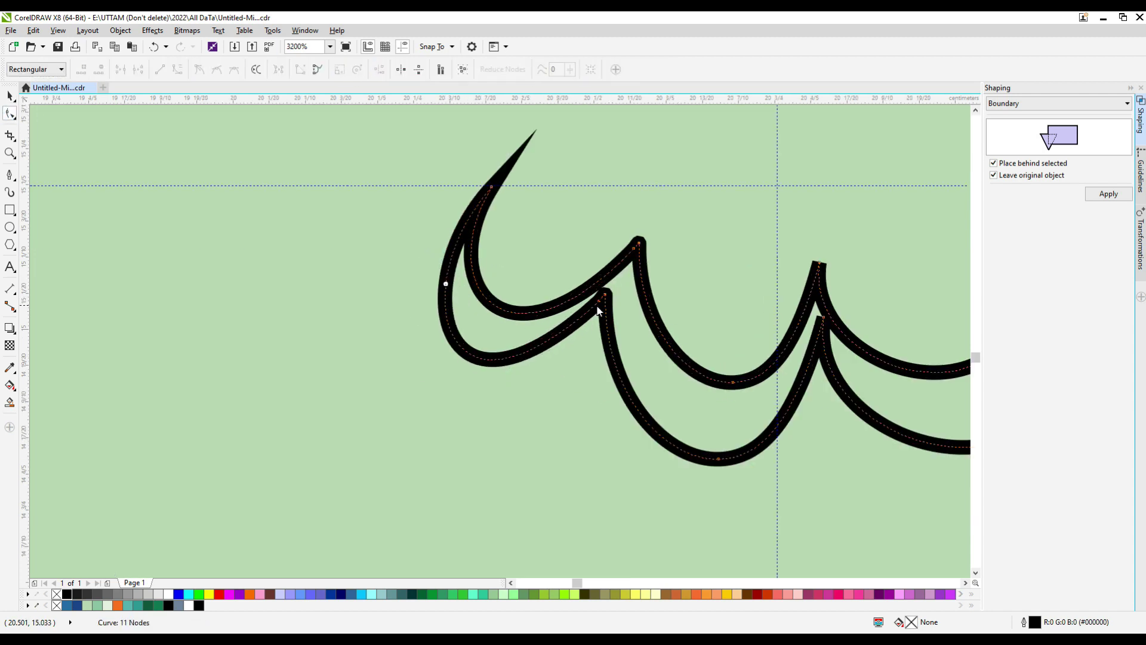
Reshape the lower squiggle's first lobe and first peak so it hugs the upper line
double_click(600, 302)
left_click_drag(605, 297, 614, 301)
left_click(495, 311)
left_click_drag(473, 305, 484, 331)
key("ctrl+z")
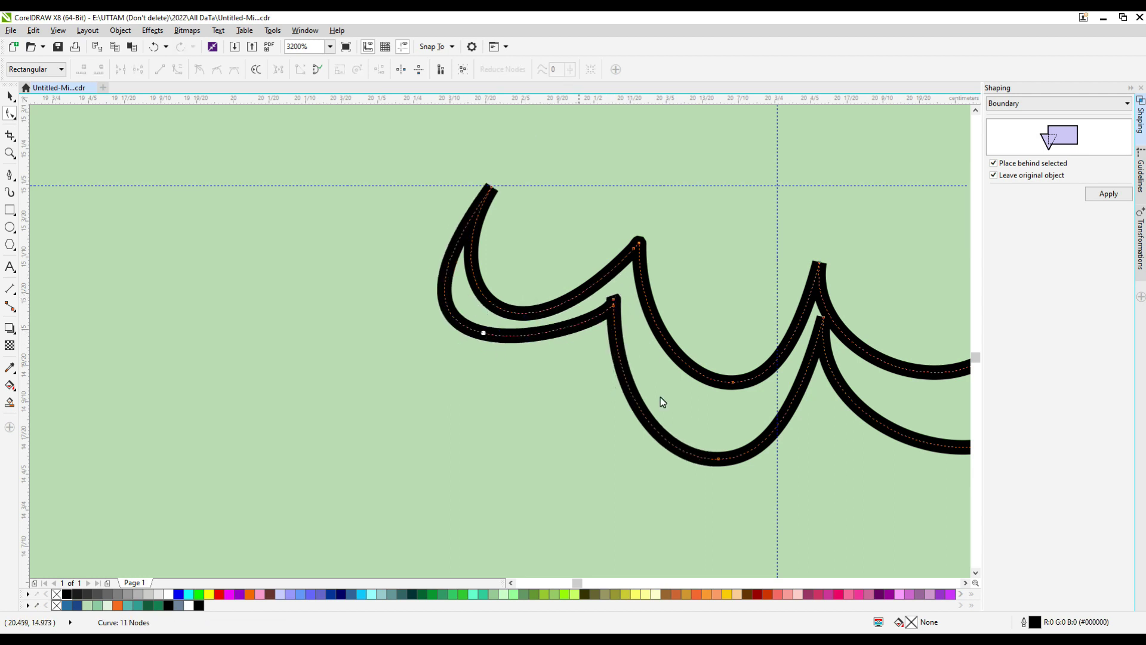
left_click_drag(719, 459, 715, 437)
key("ctrl+z")
Lower the lower squiggle's second peak beneath the upper one and smooth the curves beside it
scroll(822, 322, "up", 1)
left_click_drag(825, 319, 776, 285)
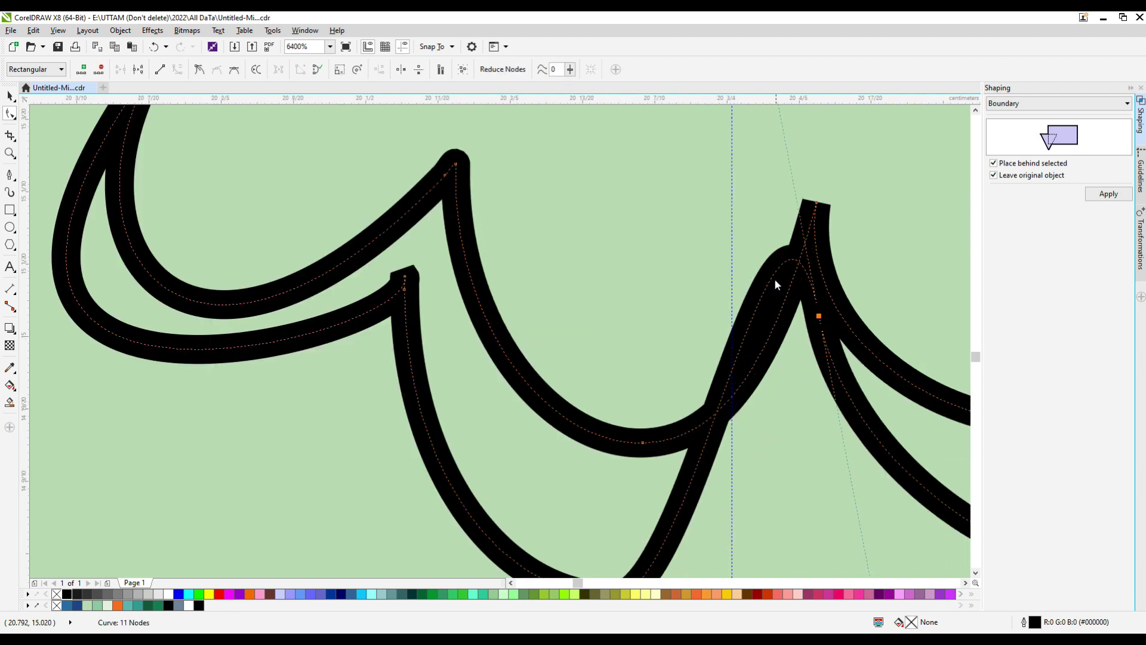
left_click_drag(790, 381, 795, 405)
double_click(795, 405)
left_click_drag(818, 316, 815, 345)
scroll(800, 346, "down", 1)
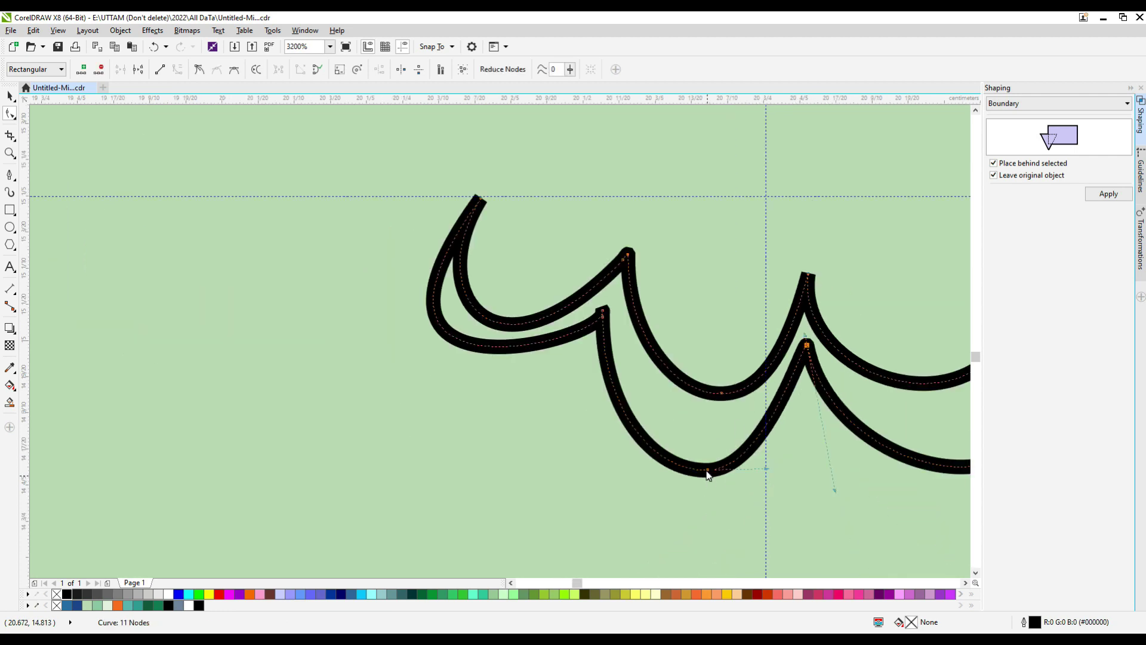
Delete the bottom node of the lower squiggle's middle lobe and pull the lobe closer to the upper line
double_click(709, 469)
left_click_drag(711, 384, 727, 425)
double_click(726, 425)
scroll(660, 412, "up", 1)
left_click_drag(699, 463, 720, 466)
Bring the lower chin squiggle's right end onto the upper line's end and pull its lobes closer to the upper line
scroll(410, 340, "down", 2)
left_click_drag(658, 278, 632, 257)
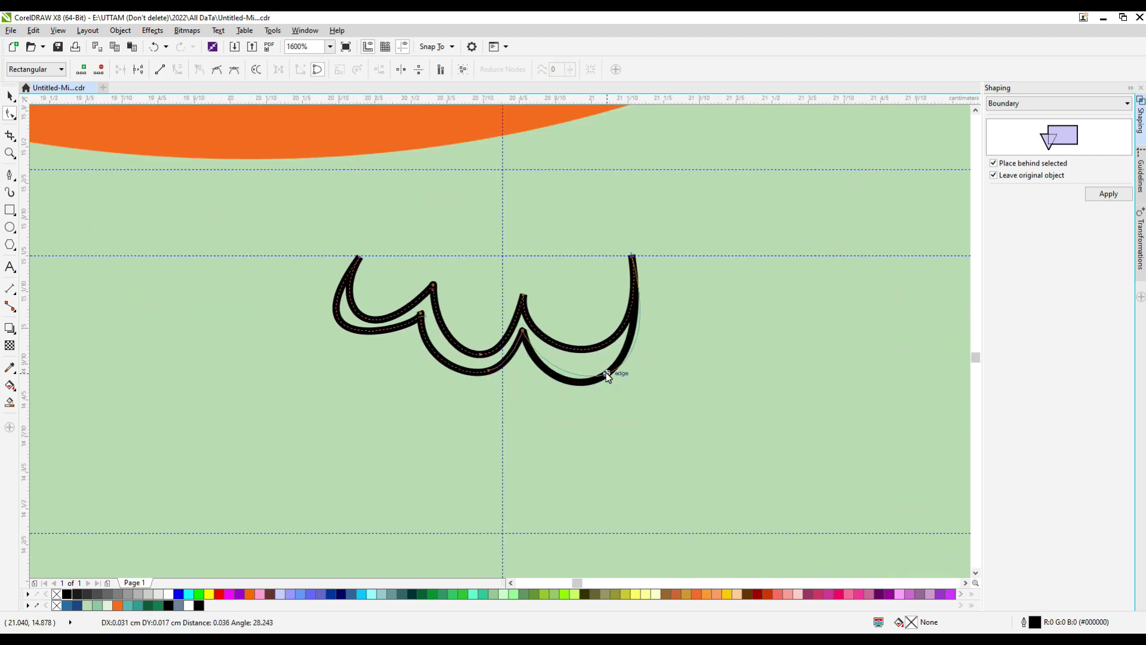
left_click_drag(607, 377, 609, 378)
scroll(370, 328, "up", 1)
double_click(373, 345)
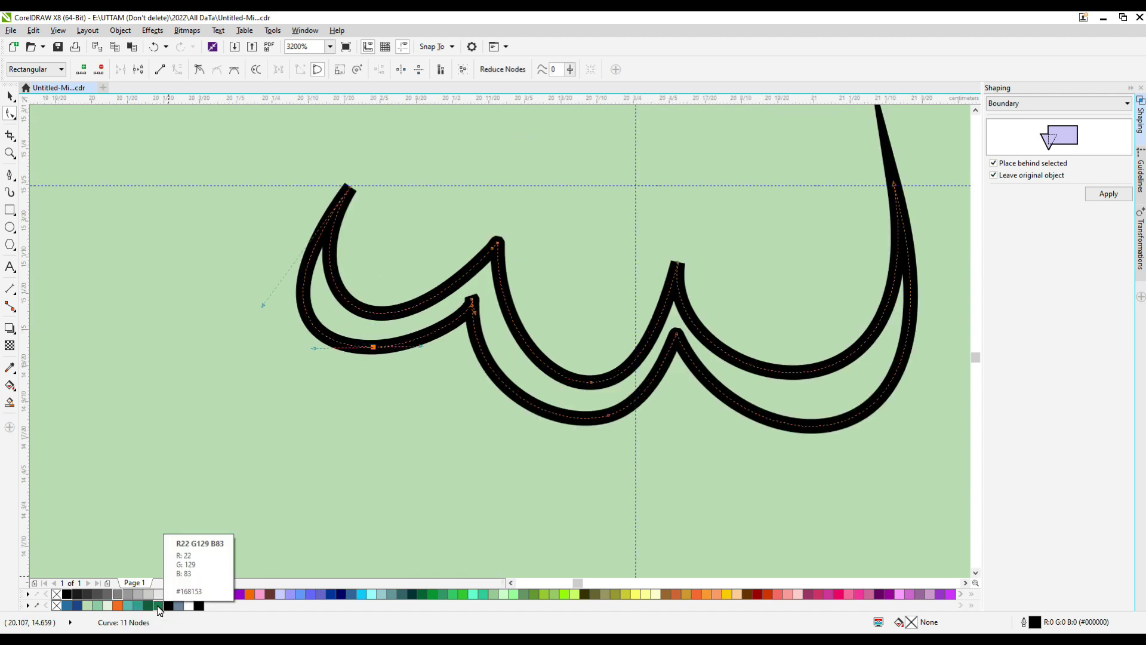
Fill the chin squiggle with green R22 G129 B83 and remove its outline
left_click(158, 606)
left_click(10, 97)
left_click(390, 70)
left_click(368, 80)
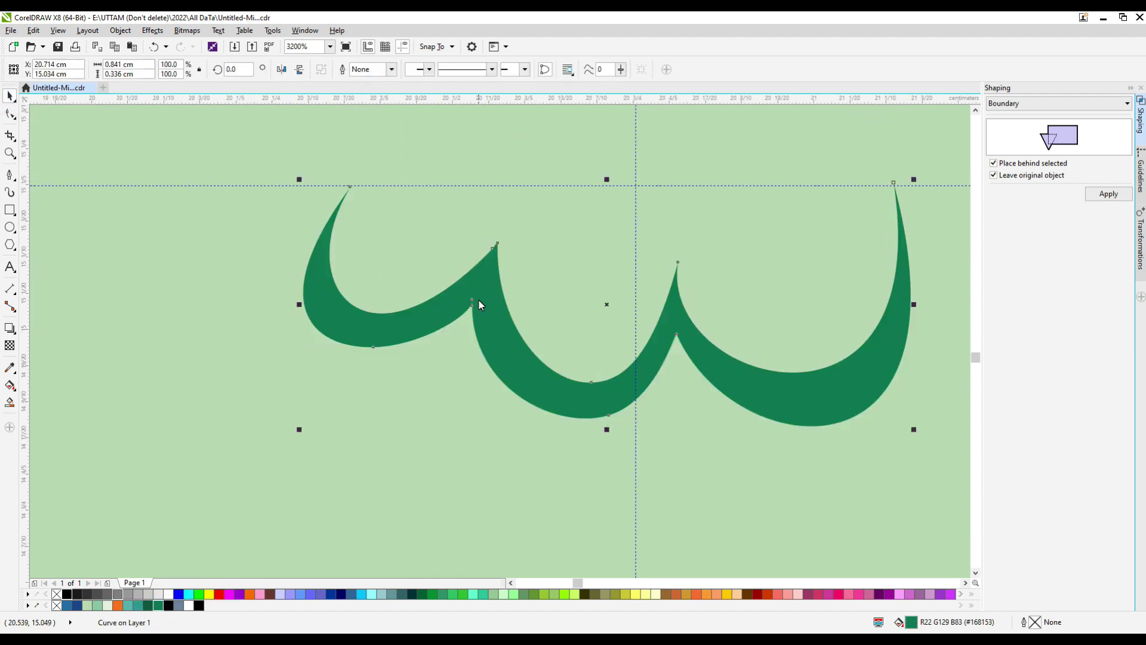
Adjust the node at the bottom of the chin squiggle's left lobe to round the lobe
scroll(478, 301, "down", 2)
left_click(10, 114)
scroll(456, 309, "up", 2)
left_click_drag(442, 328, 448, 335)
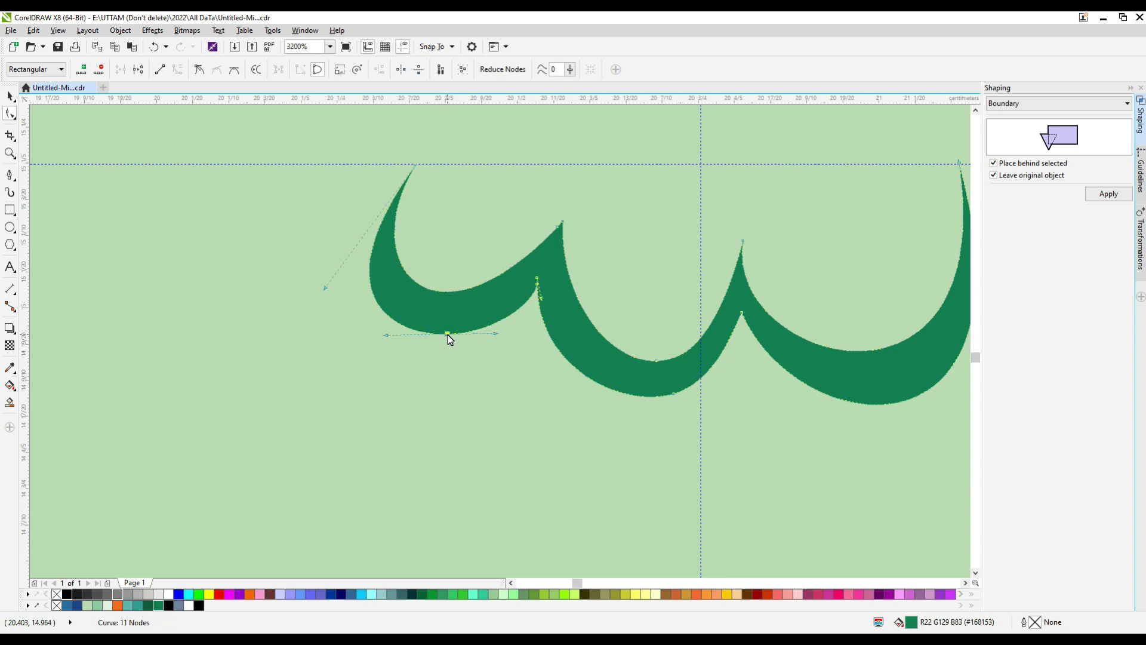
scroll(512, 340, "down", 8)
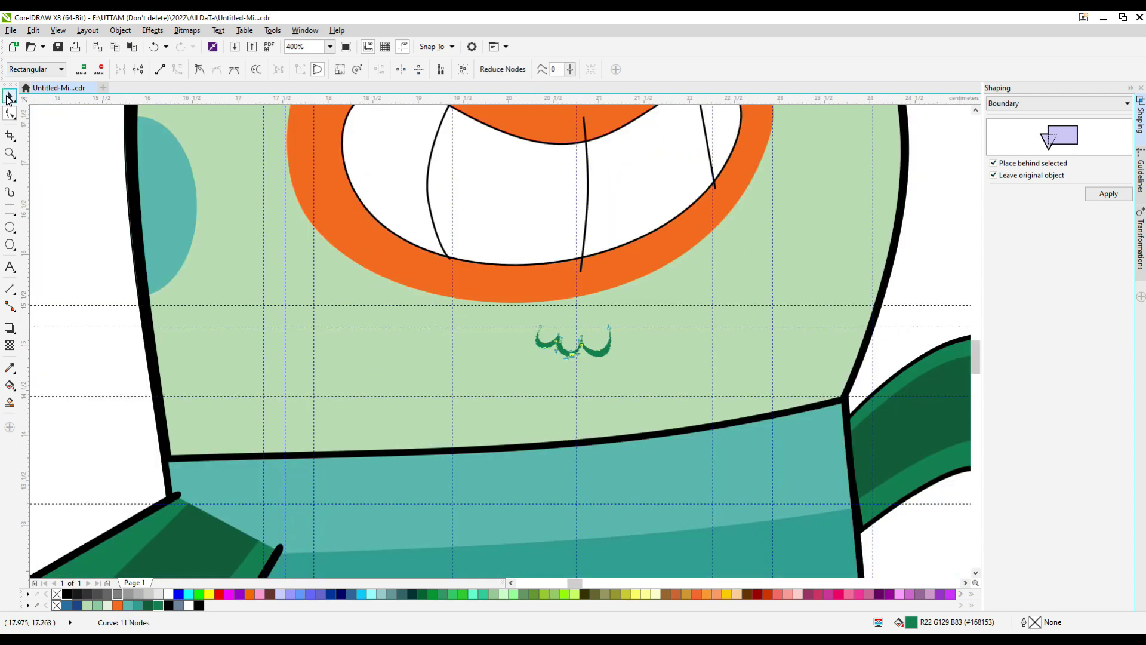
Set the outline width of the white mouth shape to 0.075 cm
key("space")
left_click(535, 297)
left_click(393, 70)
left_click(376, 127)
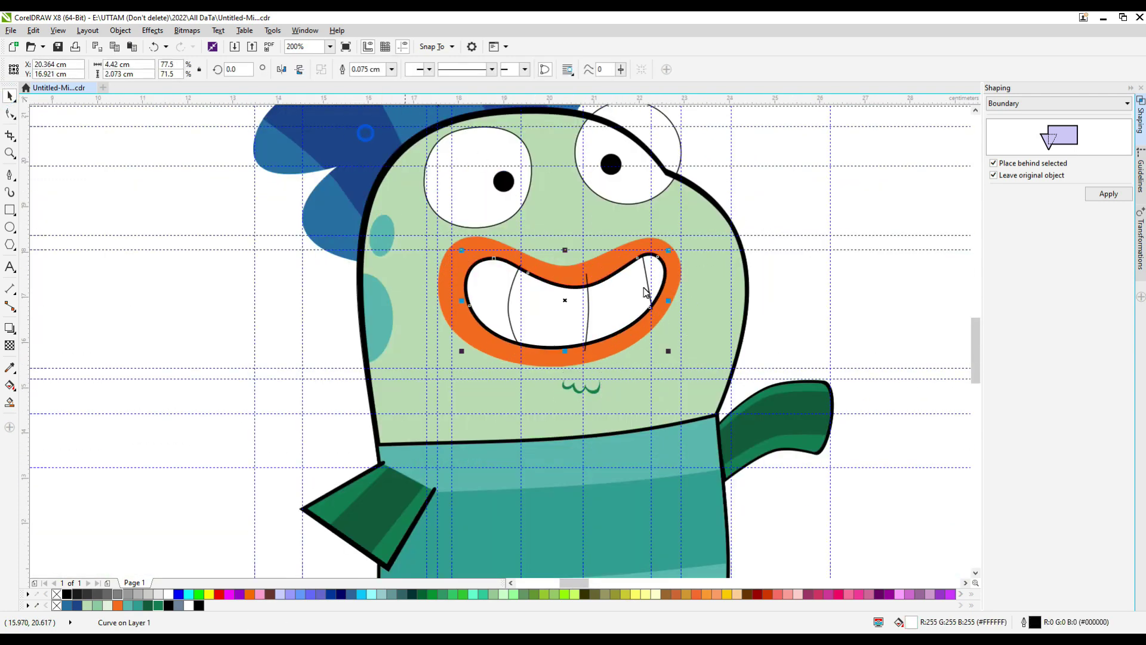
Duplicate the three tooth divider lines together, offset slightly to the right of the originals
scroll(657, 287, "up", 4)
left_click(665, 280)
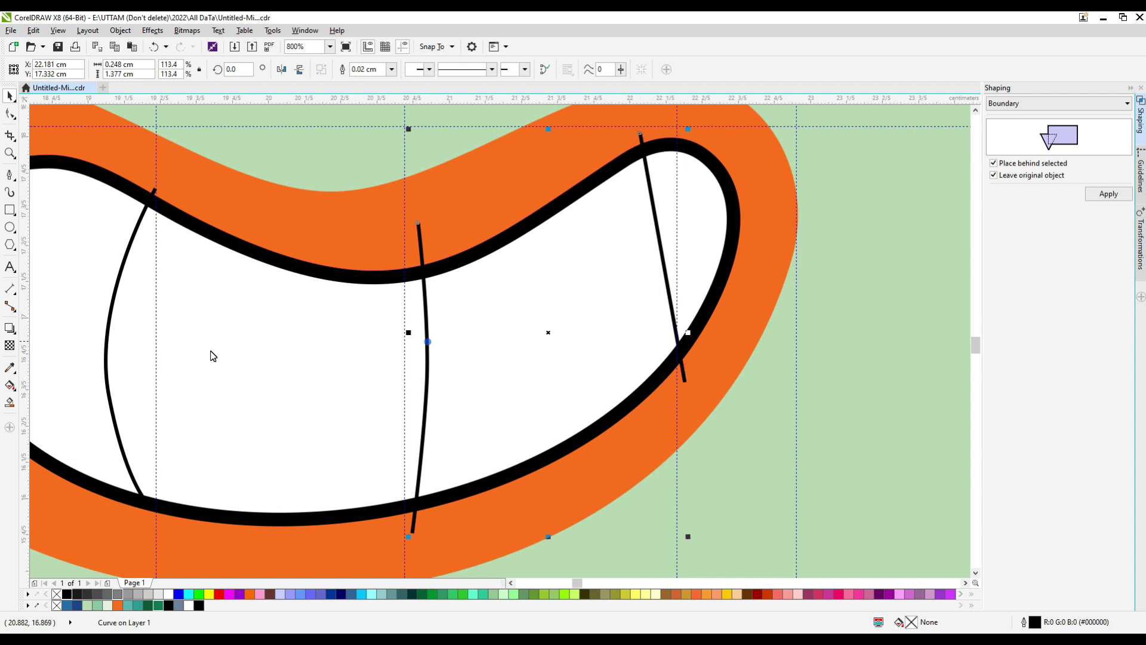
left_click(107, 337, "shift")
left_click_drag(427, 355, 440, 356)
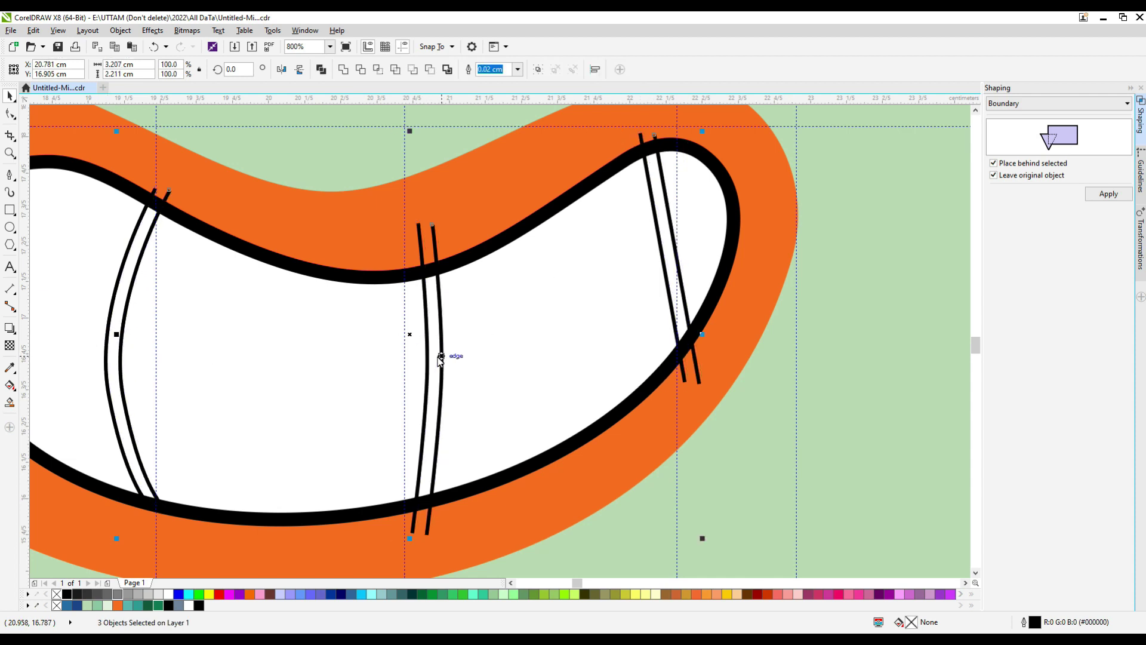
Use Smart Fill to create a shape between each of the three pairs of tooth lines
left_click(10, 403)
left_click(113, 385)
left_click(434, 395)
left_click(680, 321)
left_click(10, 95)
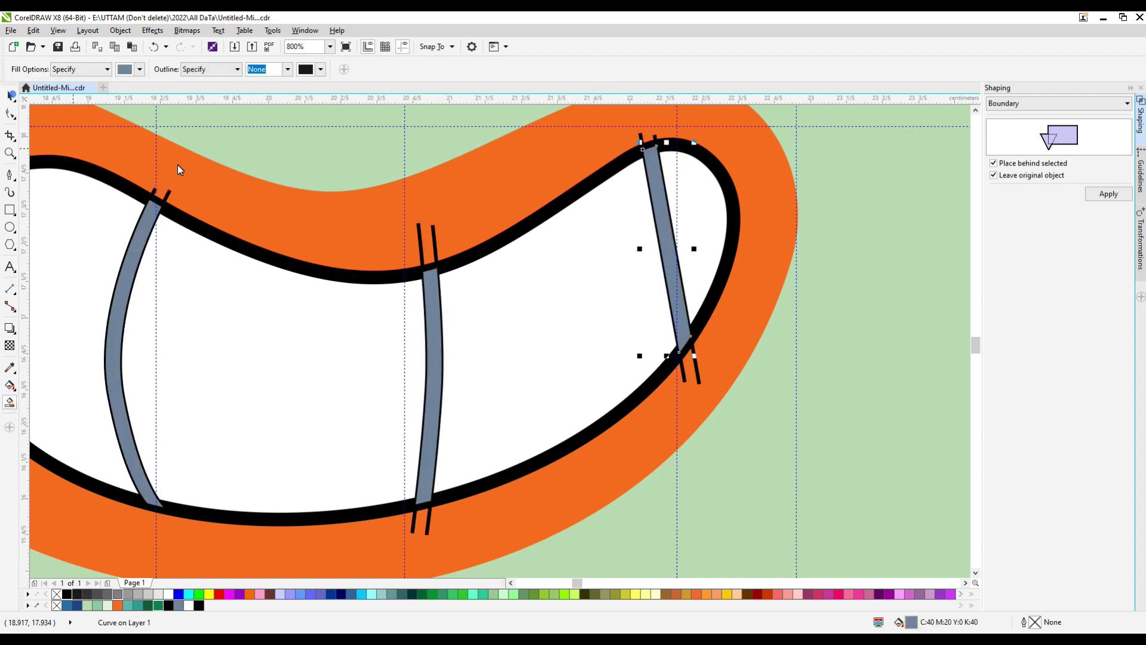
Delete the thin line pairs around the three filled tooth dividers
left_click(156, 191)
left_click(168, 195, "shift")
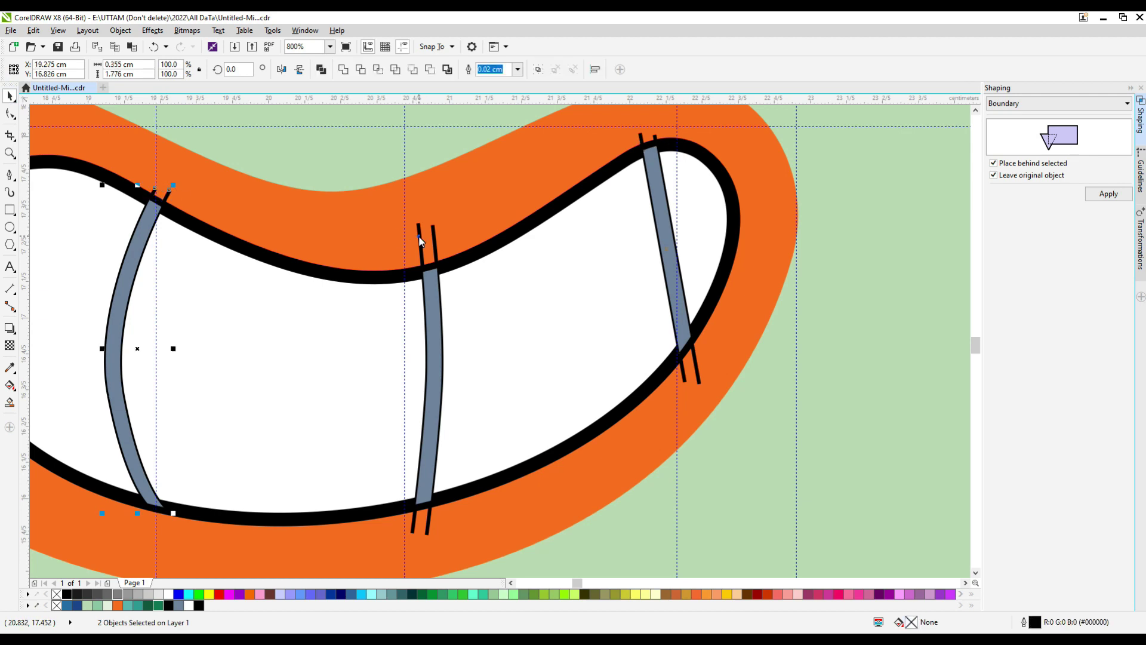
right_click(656, 139)
left_click(680, 257)
Fill the three tooth divider shapes with black (#000000)
left_click(132, 276)
left_click(435, 322, "shift")
left_click(670, 273, "shift")
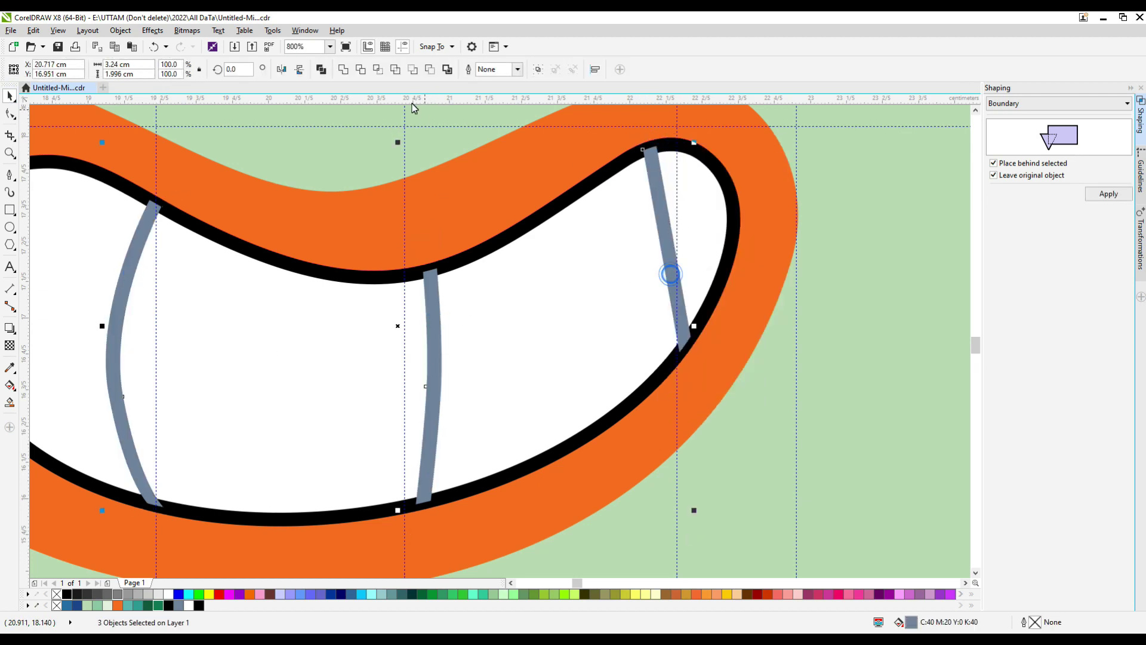
left_click(198, 605)
scroll(536, 263, "down", 1)
scroll(621, 293, "up", 2)
scroll(619, 286, "down", 2)
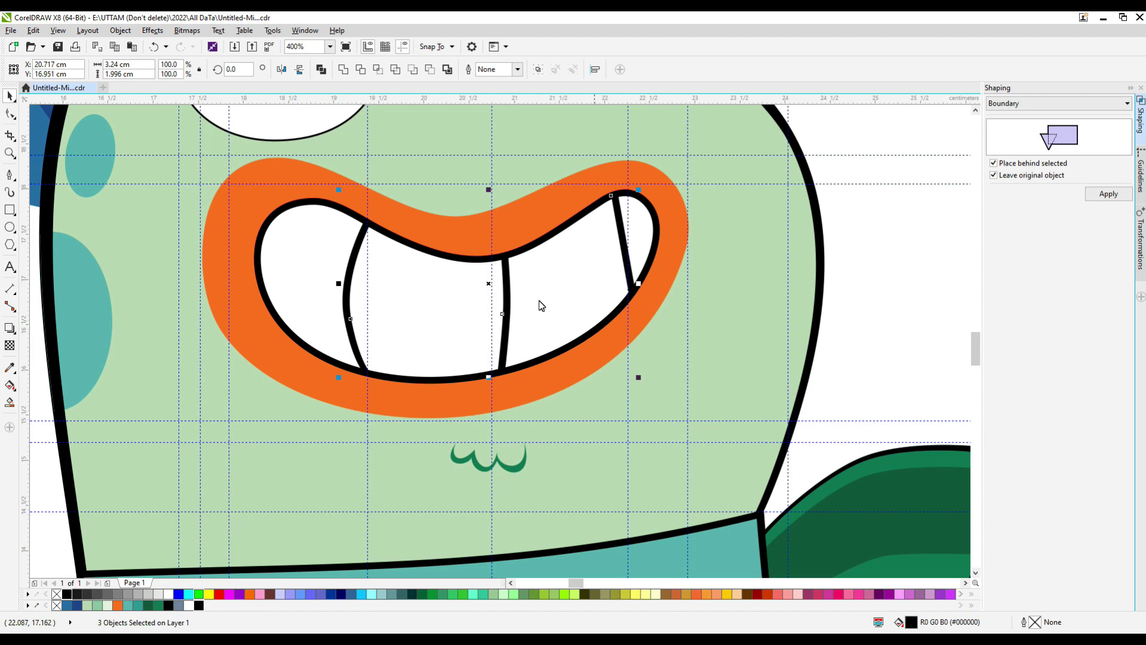
scroll(542, 306, "down", 1)
Draw a closed arched shape about 3.2 cm wide and 6.6 cm tall from the shirt up between the eyes and back
key("Escape")
key("F5")
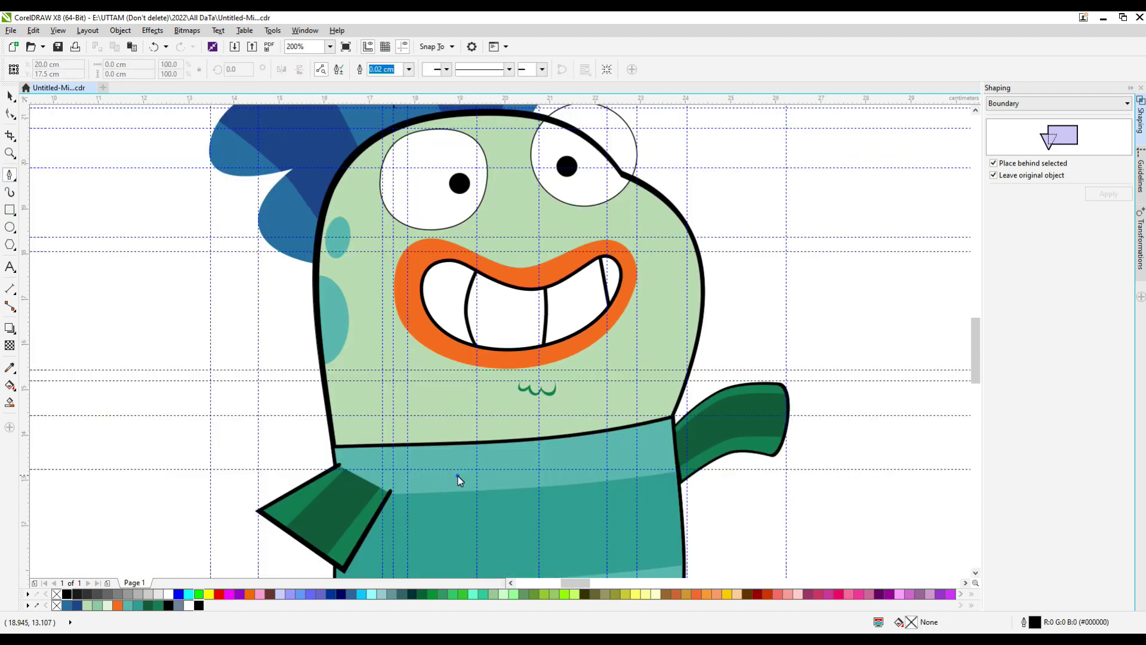
left_click(457, 475)
left_click_drag(468, 215, 470, 183)
left_click_drag(589, 190, 580, 198)
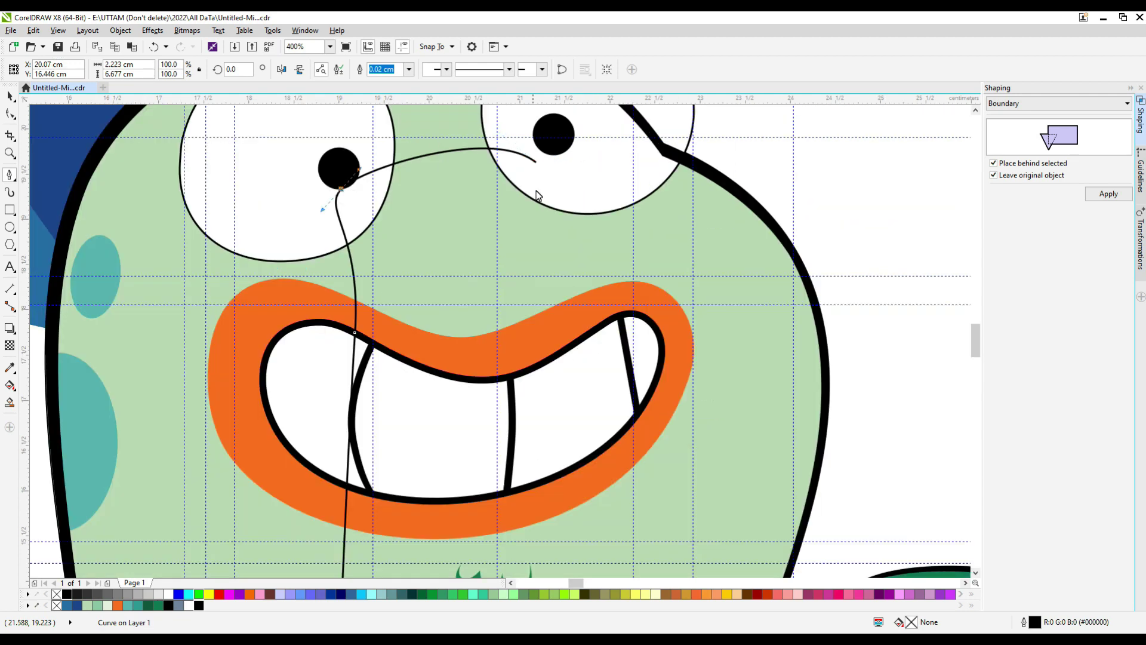
scroll(581, 199, "up", 1)
left_click_drag(625, 330, 635, 392)
scroll(576, 253, "down", 1)
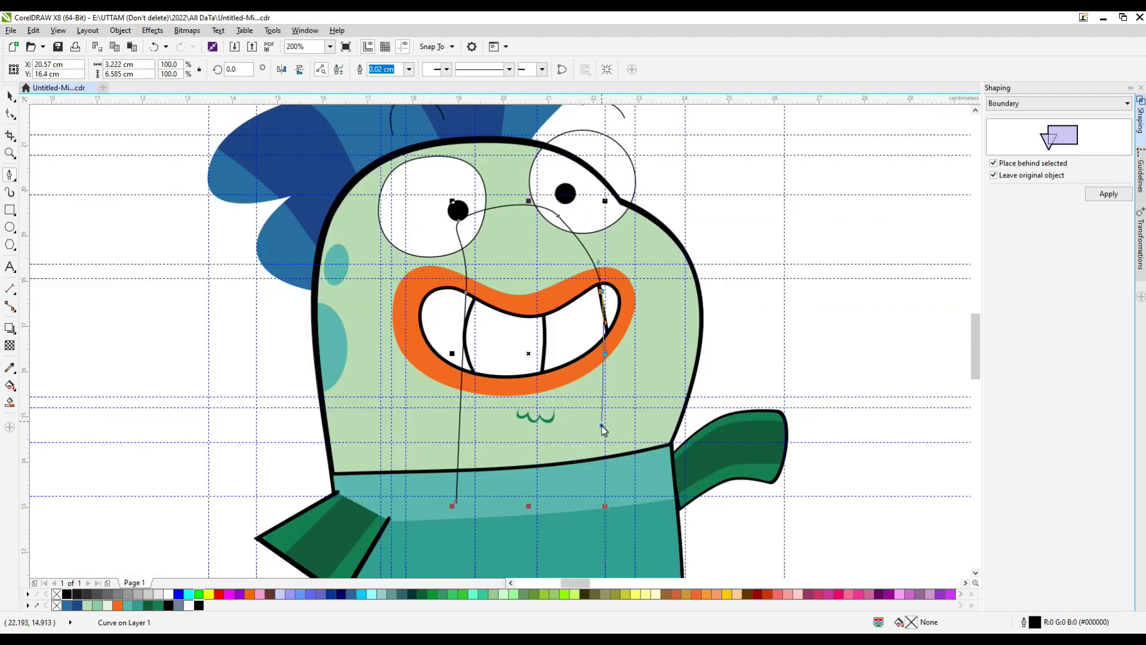
left_click(10, 113)
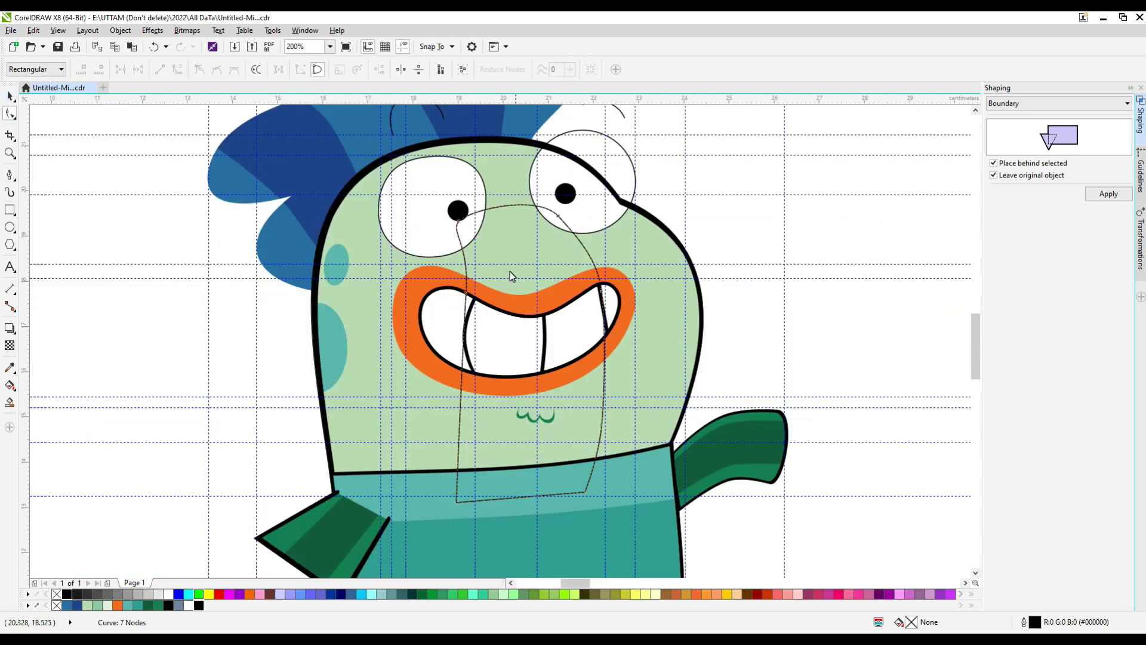
Delete the extra node at the arched shape's upper left and smooth its top and left side
double_click(475, 232)
left_click_drag(475, 232, 450, 239)
scroll(532, 187, "up", 1)
left_click_drag(491, 194, 497, 219)
left_click_drag(400, 398, 370, 297)
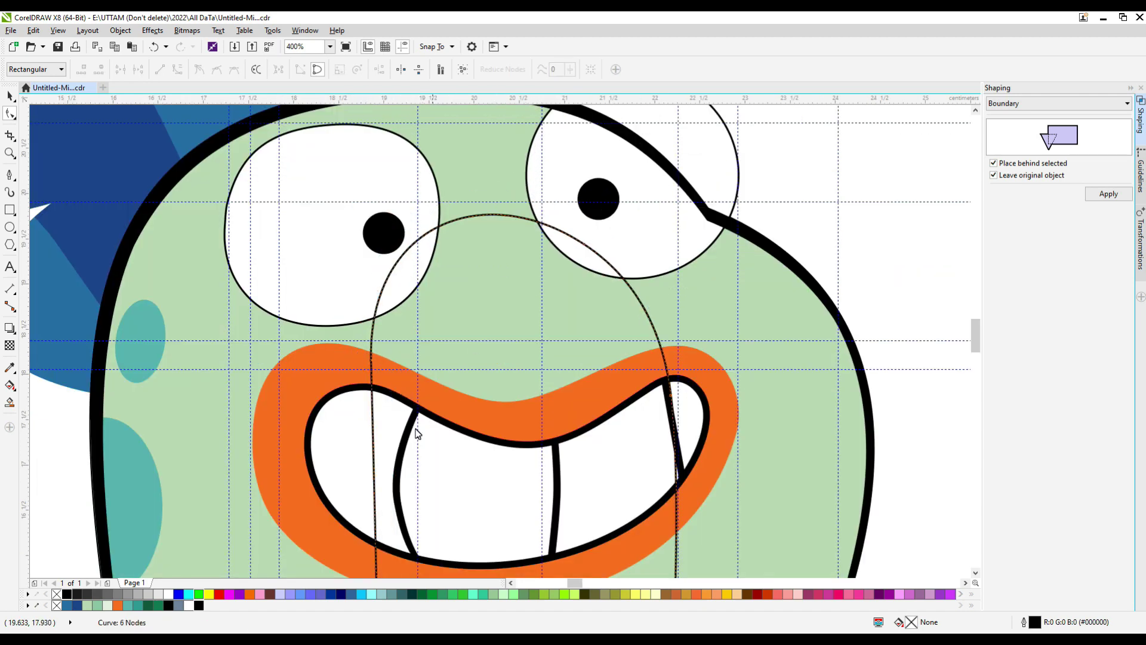
left_click_drag(375, 485, 392, 482)
key("space")
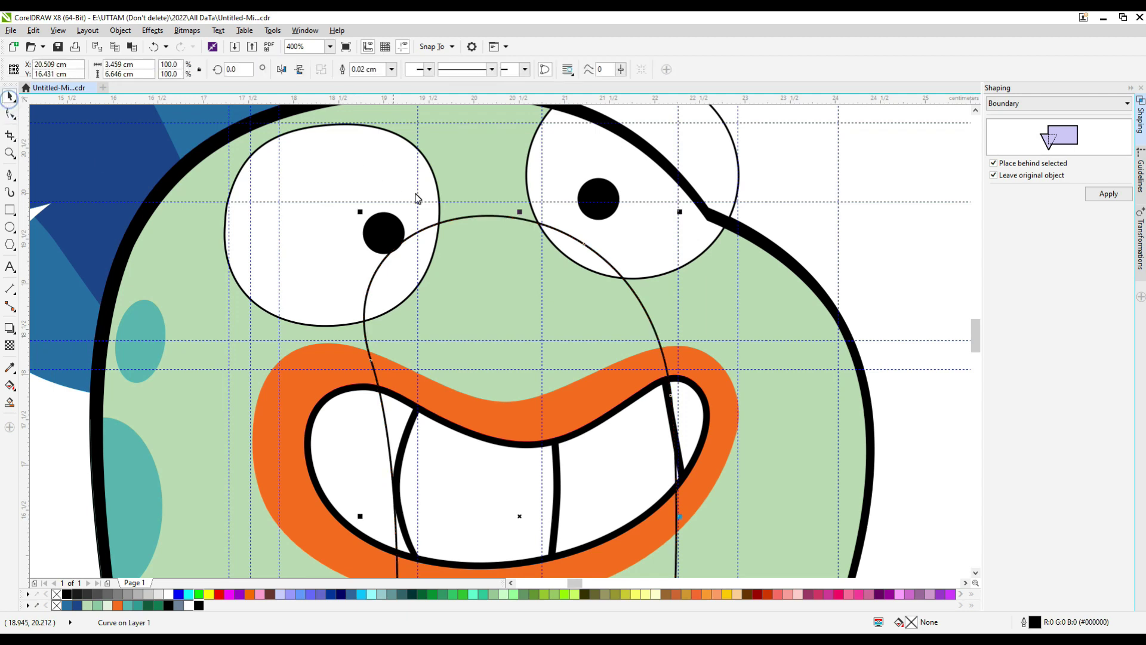
Fill the arched face shape with pale green R209 G230 B205 and remove its outline
left_click(87, 604)
left_click(391, 69)
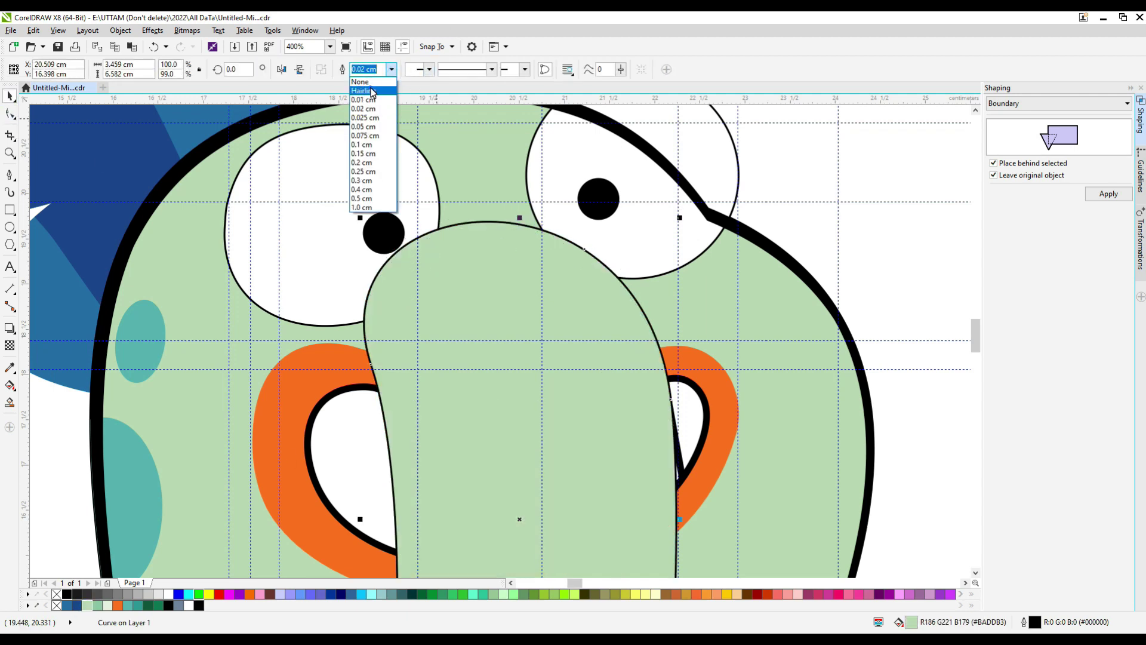
left_click(366, 83)
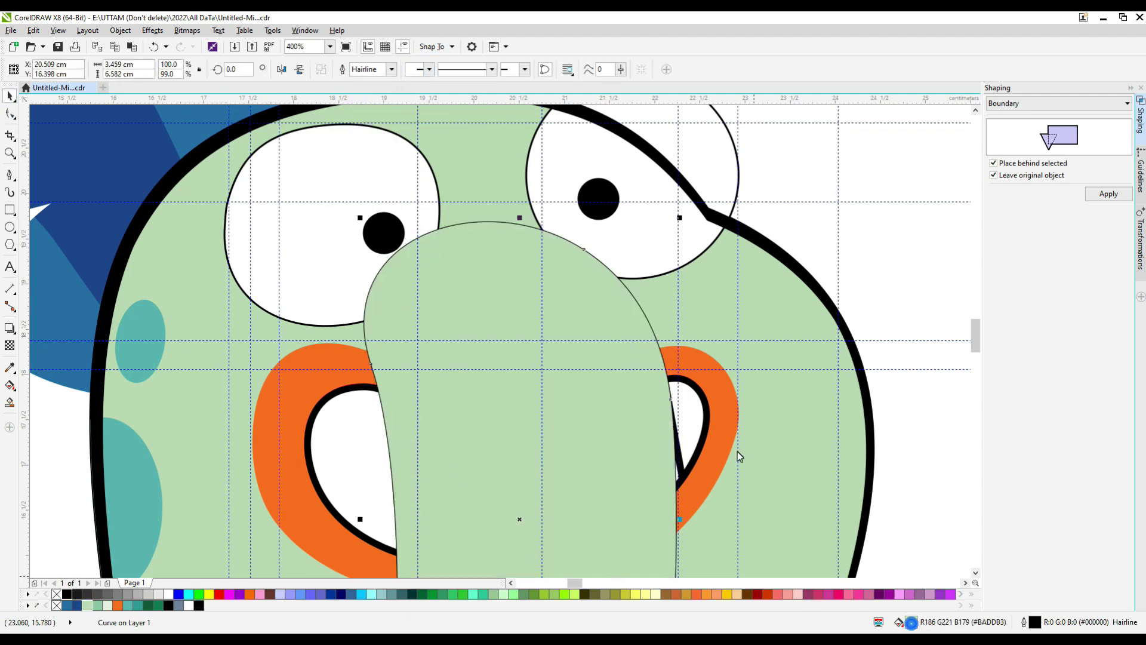
key("shift+F11")
left_click(590, 300)
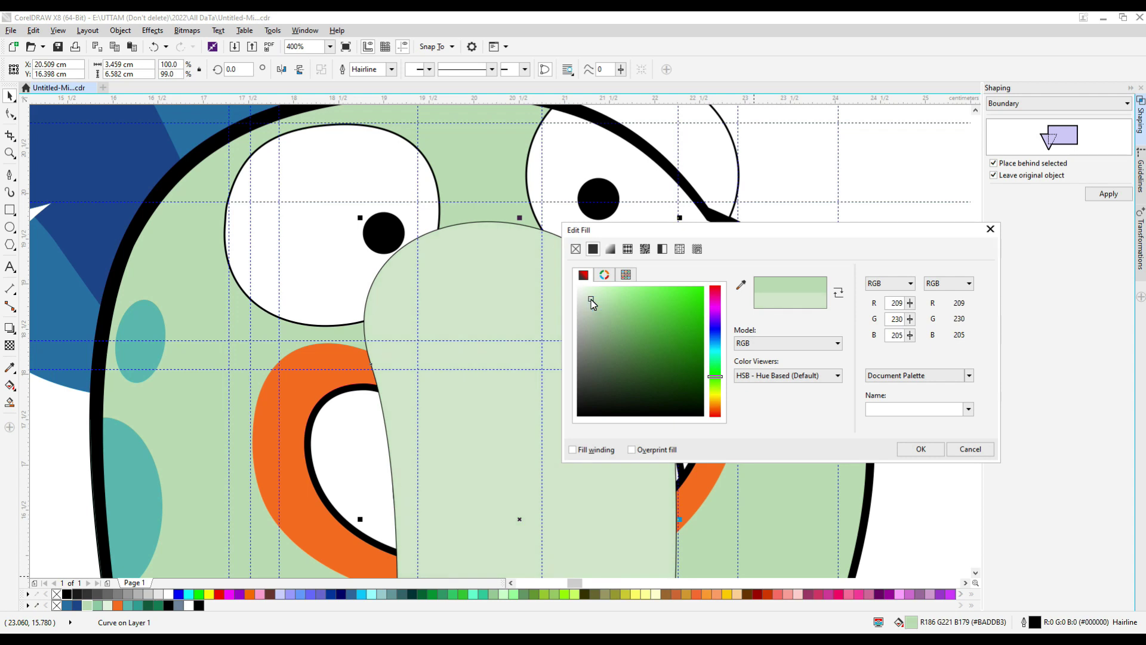
left_click(904, 447)
left_click(392, 70)
left_click(376, 82)
Try to send the pale green face patch to the back of the layer
key("shift+Page_Down")
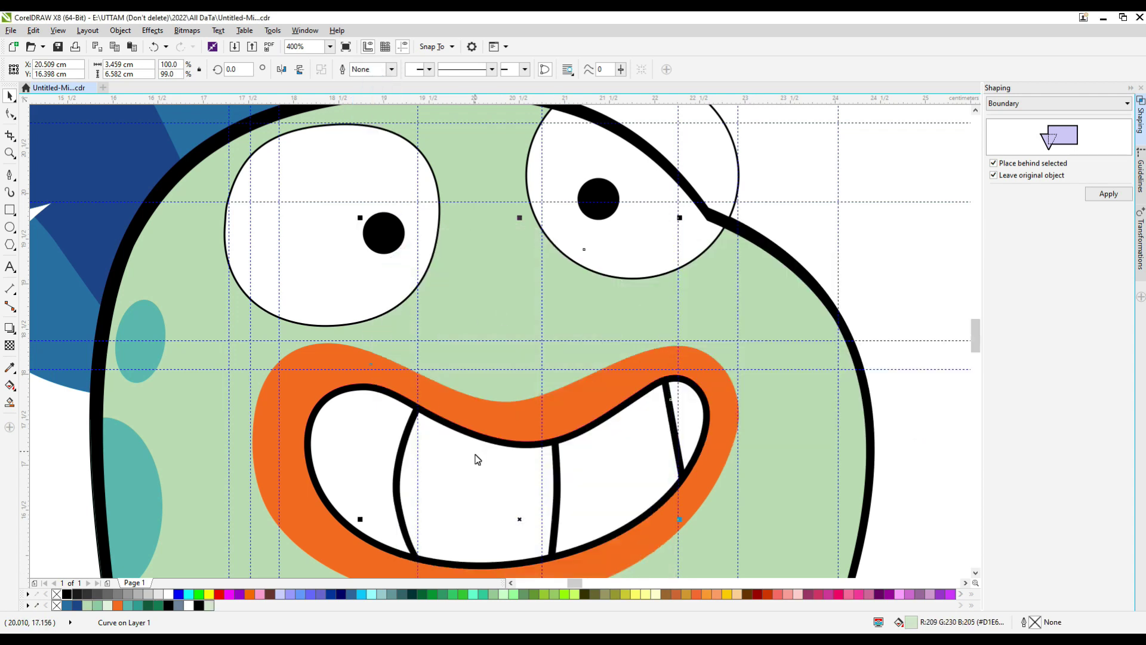
key("ctrl+z")
right_click(519, 519)
mouse_move(576, 385)
left_click(733, 431)
Place the pale green patch directly in front of the head shape, keeping it behind the lips and eyes
right_click(520, 519)
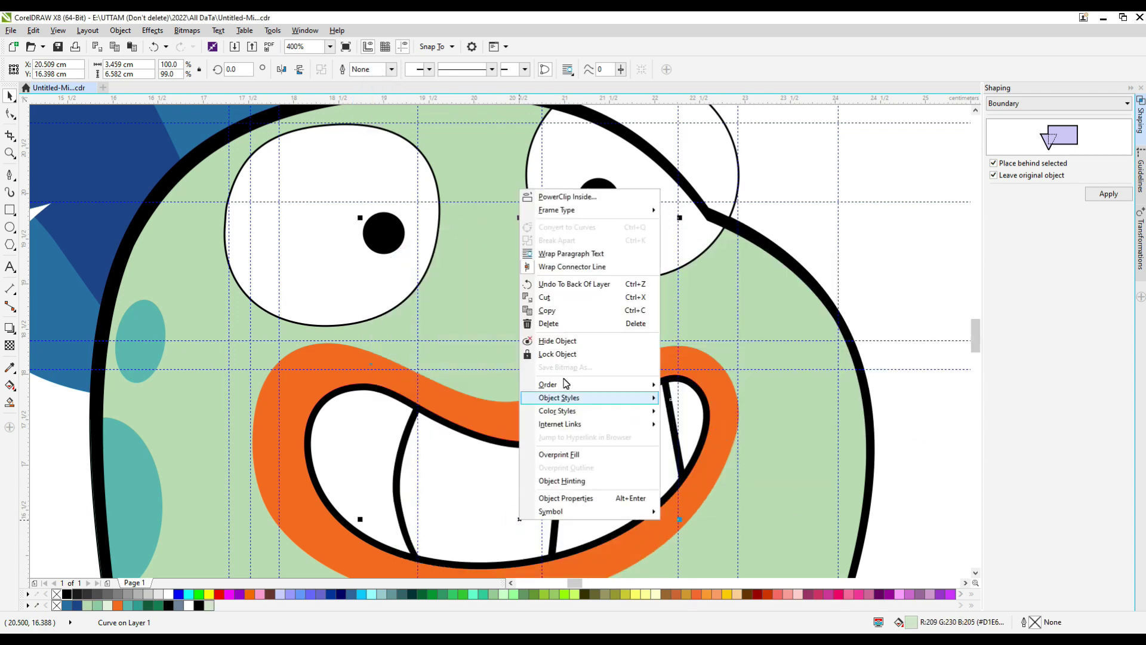
left_click(742, 472)
left_click(543, 309)
scroll(543, 310, "down", 2)
scroll(520, 371, "up", 1)
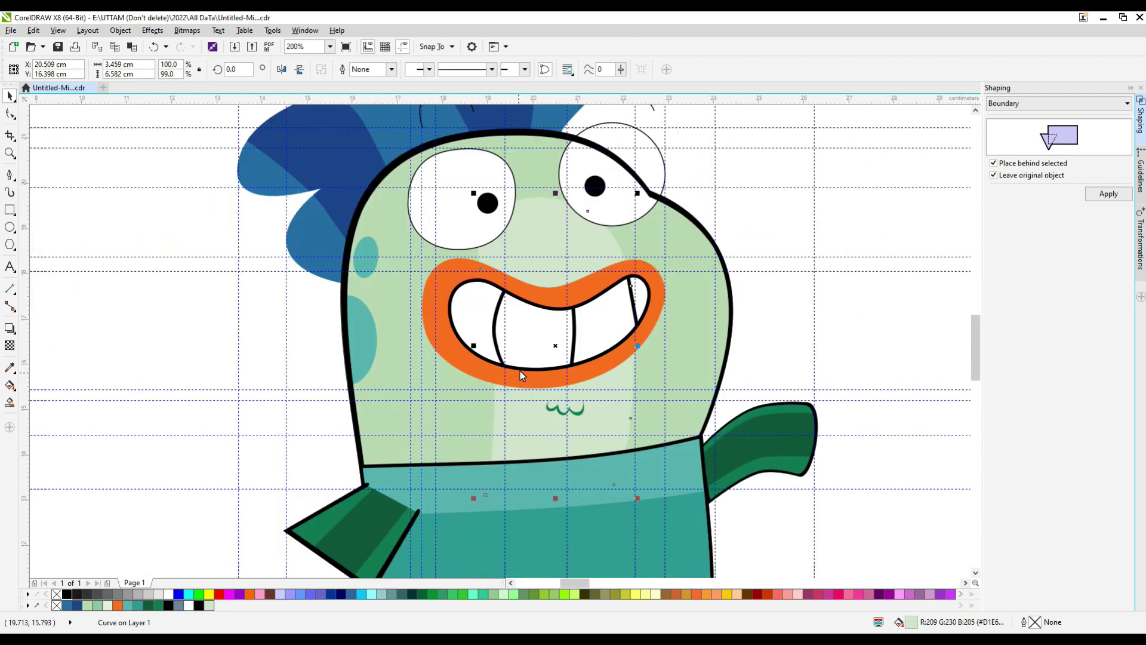
Narrow the bottom of the pale green patch by moving its lower nodes inward and removing one node
left_click(10, 115)
left_click_drag(618, 486, 573, 492)
double_click(484, 495)
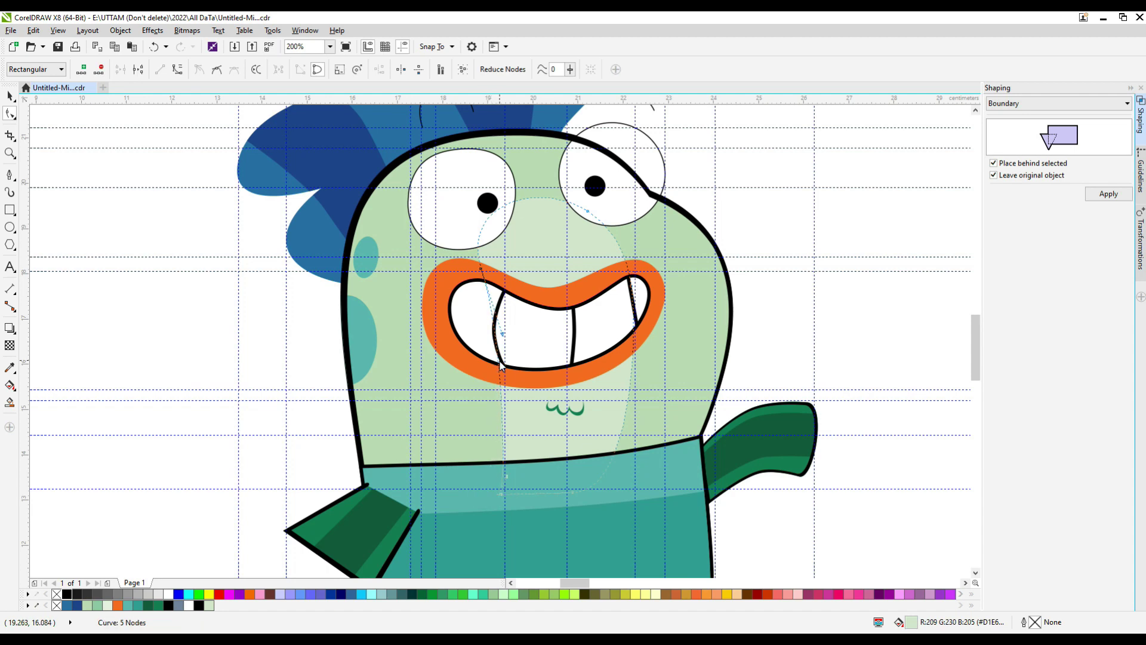
left_click(9, 96)
left_click(127, 356)
scroll(485, 388, "down", 1)
scroll(495, 247, "up", 1)
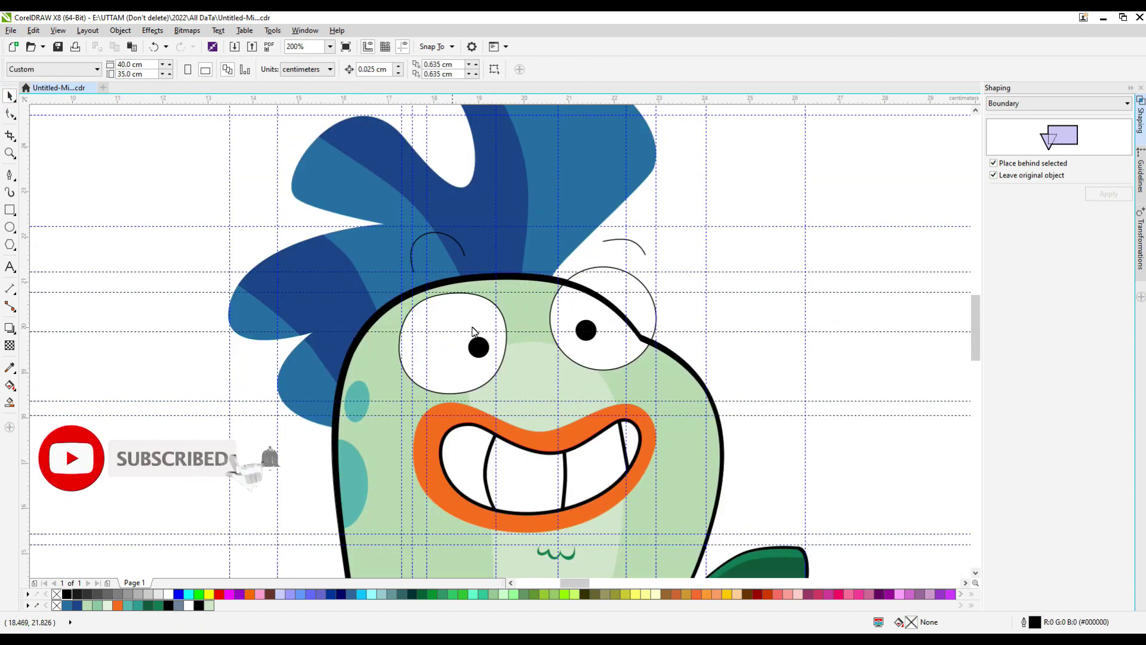
Create a slightly enlarged boundary shape behind each of the two white eyes
left_click(473, 328)
left_click(1110, 197)
scroll(512, 395, "up", 1)
left_click_drag(502, 392, 510, 400)
left_click(661, 318)
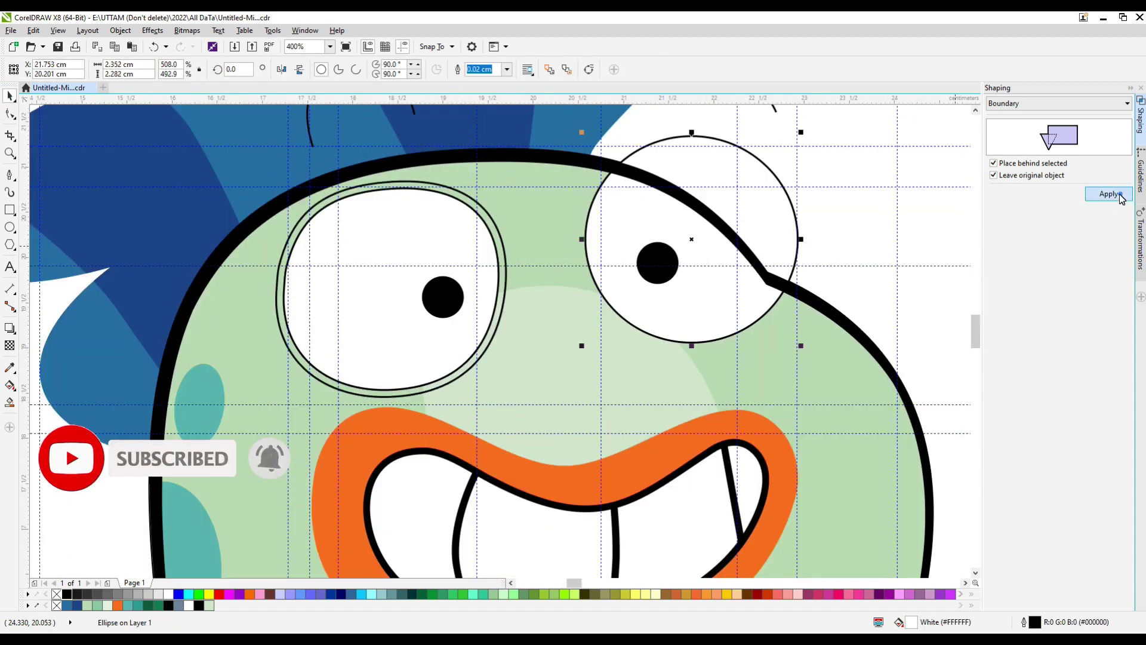
left_click(1108, 194)
scroll(626, 322, "down", 1)
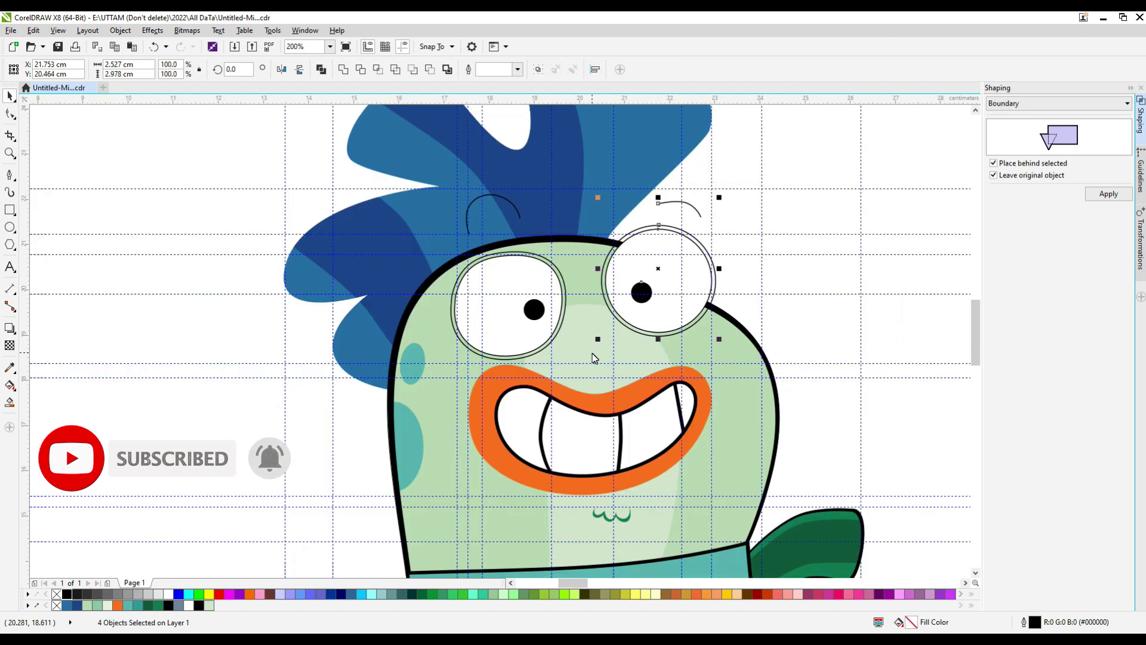
Fill both enlarged eye boundary shapes with black (#000000)
left_click(777, 230)
left_click(710, 304)
left_click(482, 353, "shift")
left_click(199, 605)
left_click(759, 163)
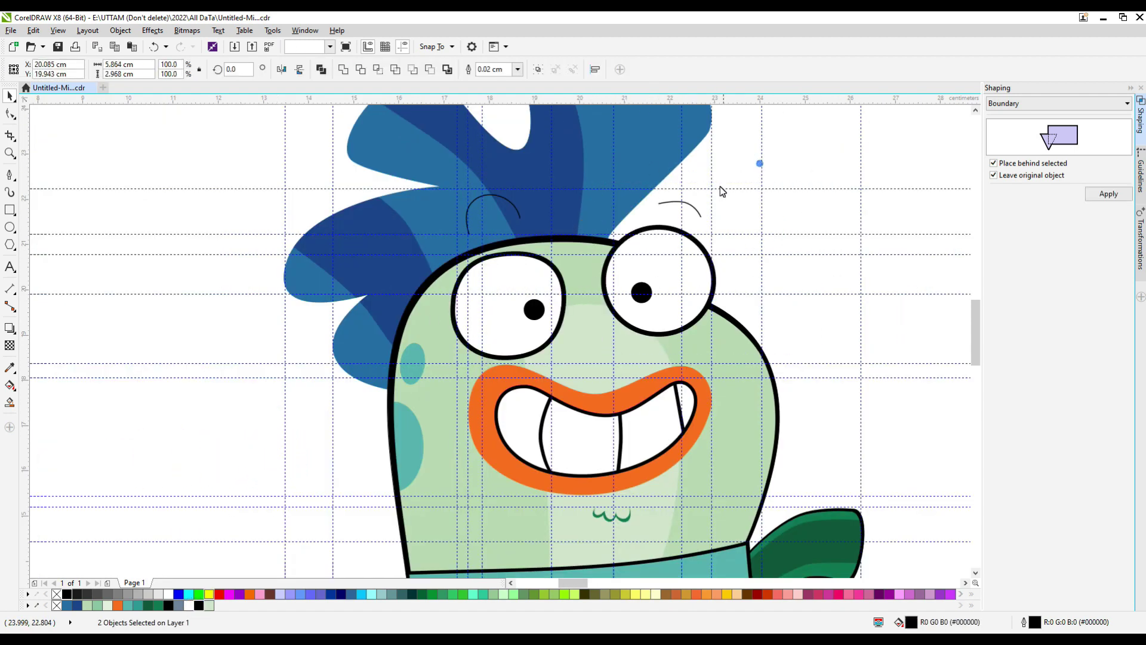
Duplicate both eyebrow curves, offset slightly from the originals, and line up the left brow's pair
left_click_drag(720, 190, 370, 256)
scroll(579, 194, "up", 1)
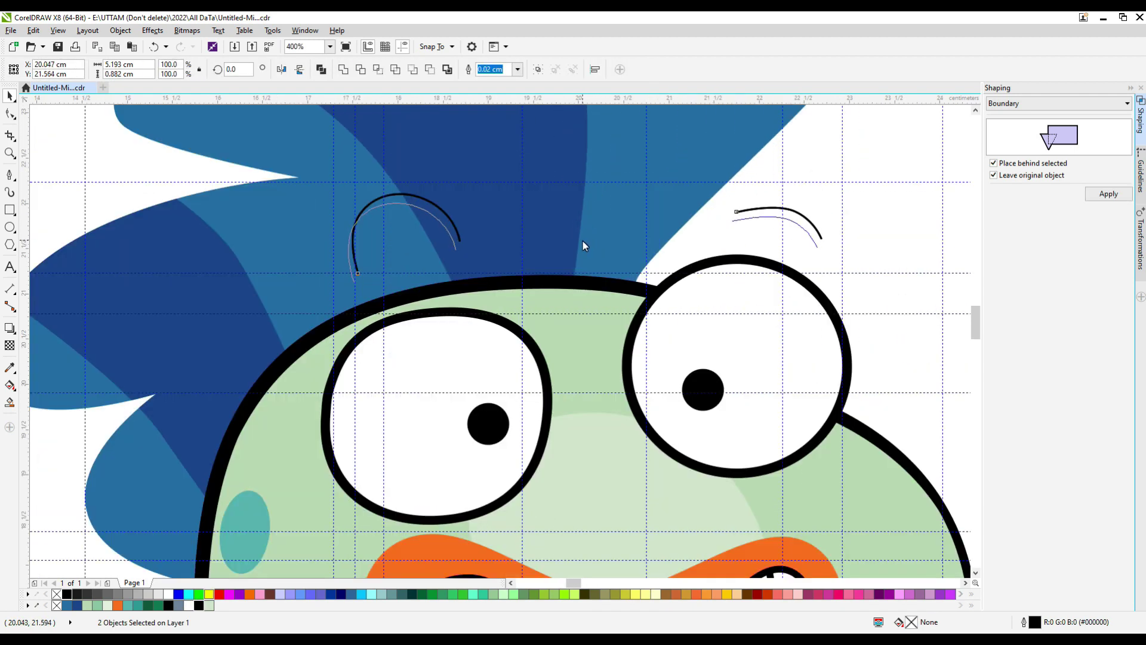
left_click(355, 278)
left_click_drag(345, 291, 351, 289)
Join the left eyebrow's two curves into one curve object
scroll(372, 206, "up", 1)
left_click(372, 205, "shift")
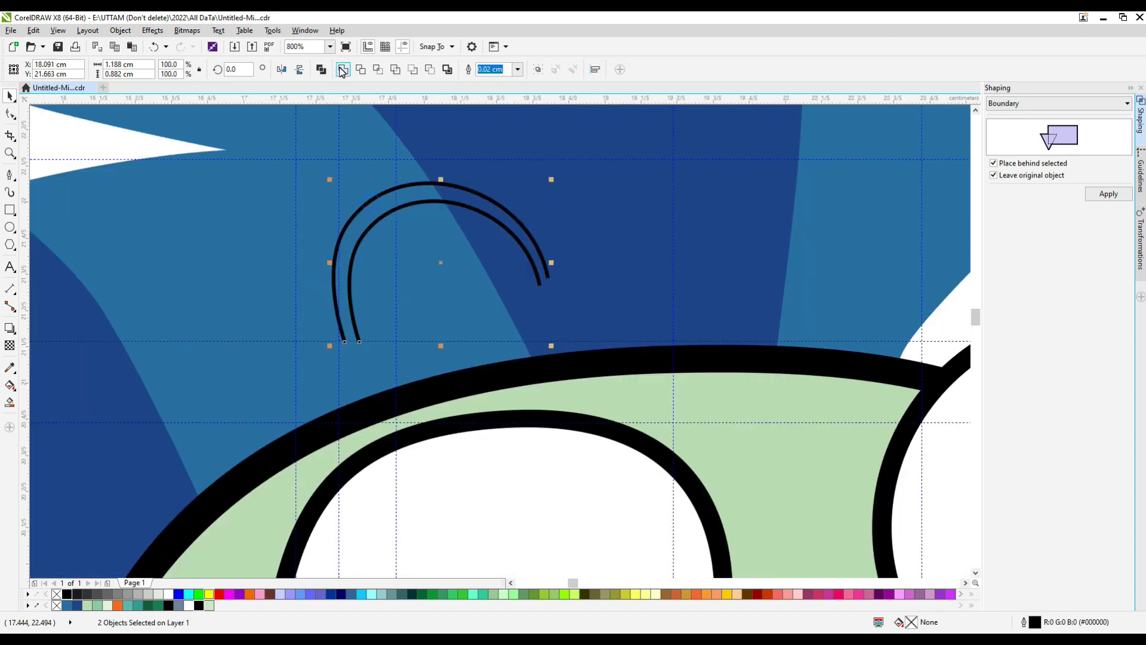
left_click(342, 69)
Close both ends of the left eyebrow curve, round the tips and refine its left side
left_click(10, 113)
scroll(352, 308, "up", 1)
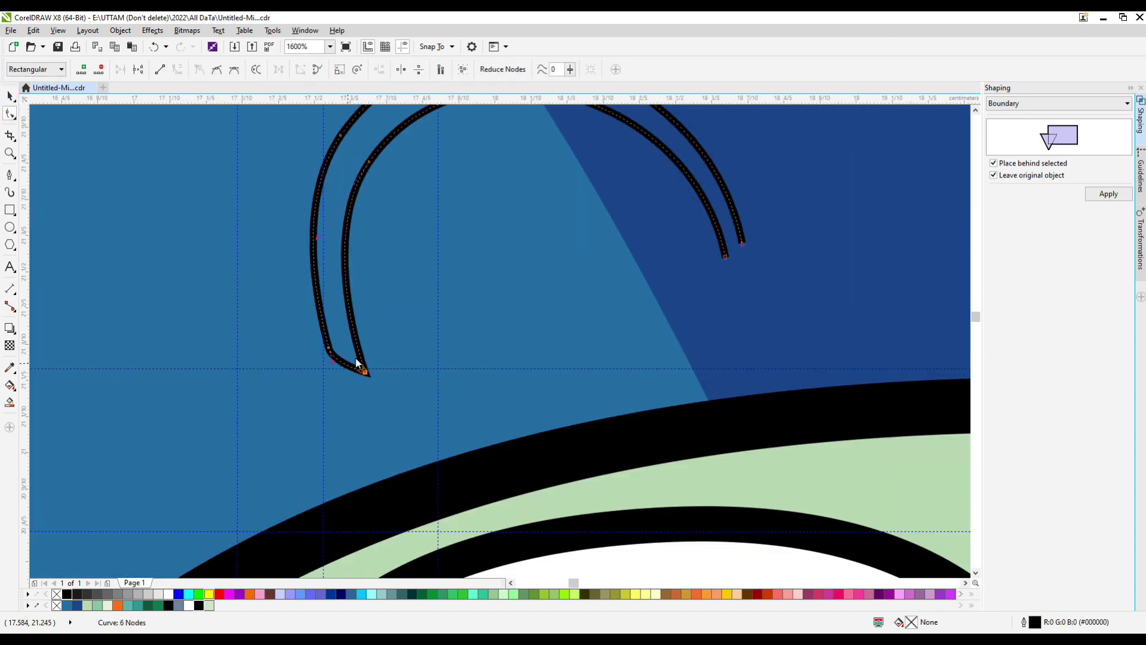
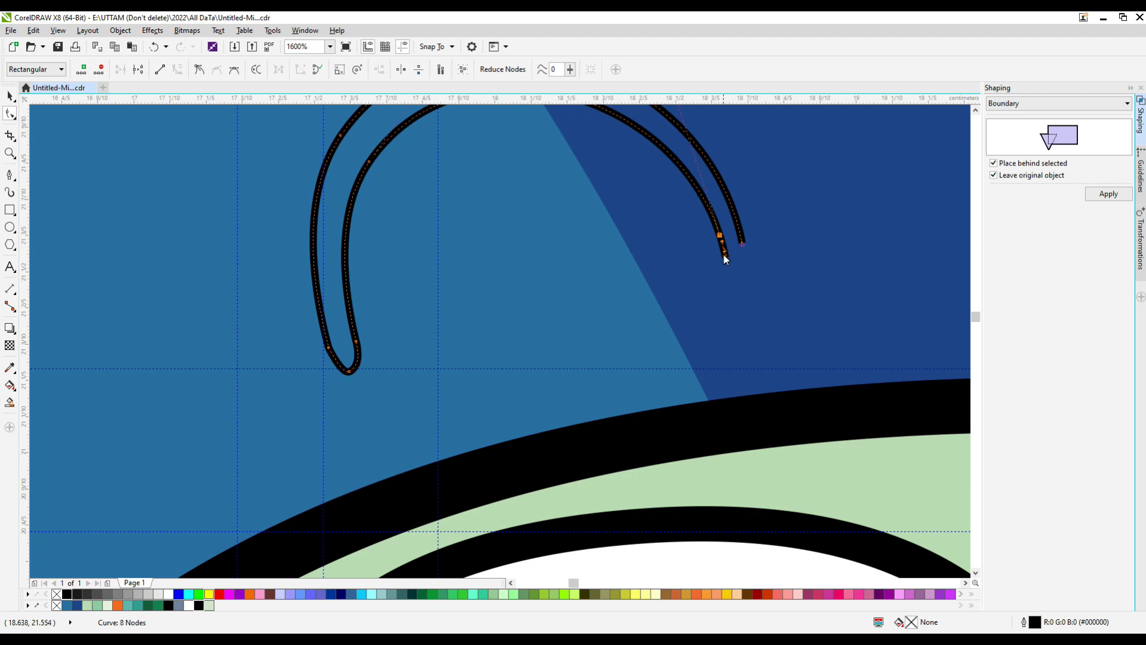
scroll(370, 334, "down", 2)
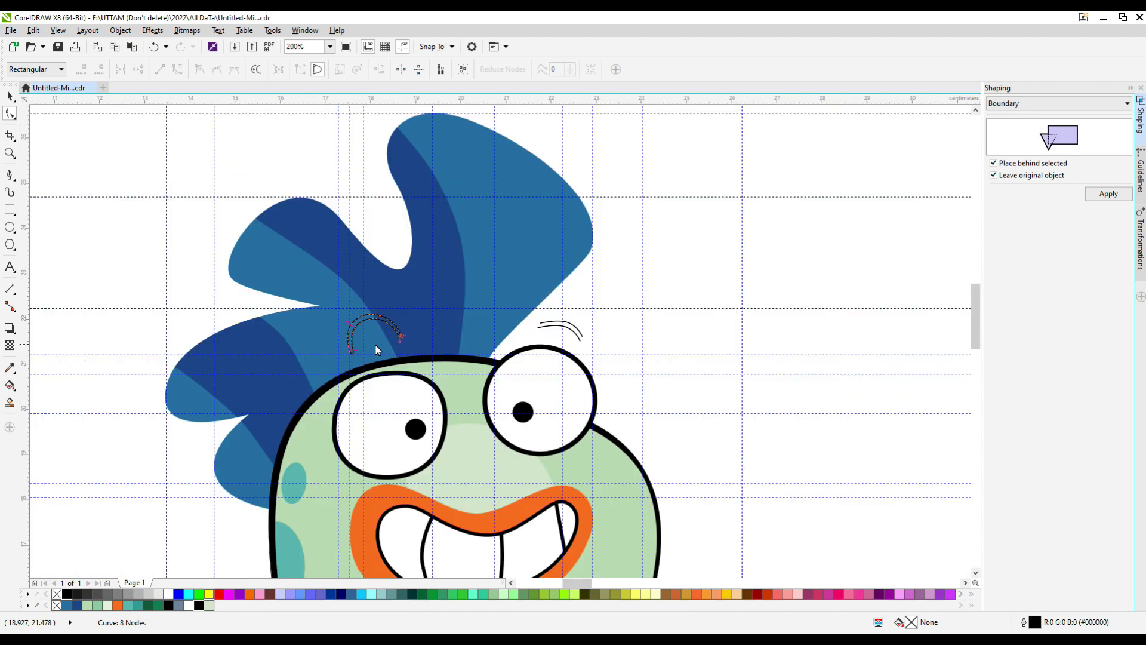
scroll(282, 384, "up", 3)
double_click(241, 333)
scroll(280, 387, "down", 4)
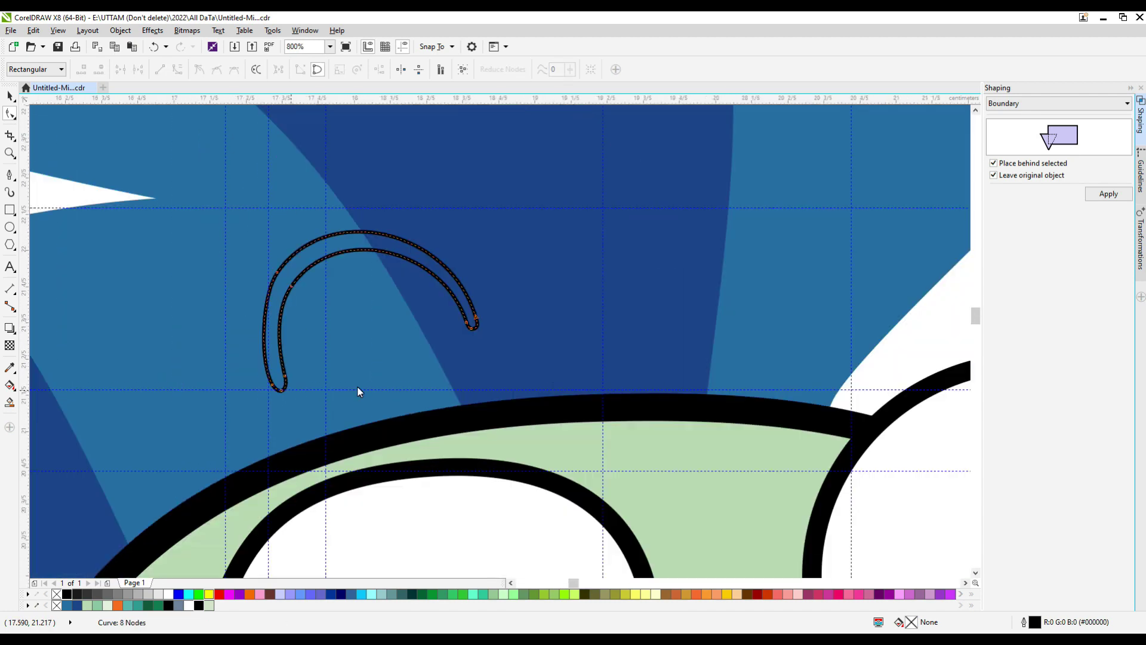
Combine the right eyebrow's two curves into one curve object
scroll(542, 357, "up", 3)
left_click_drag(395, 326, 377, 365)
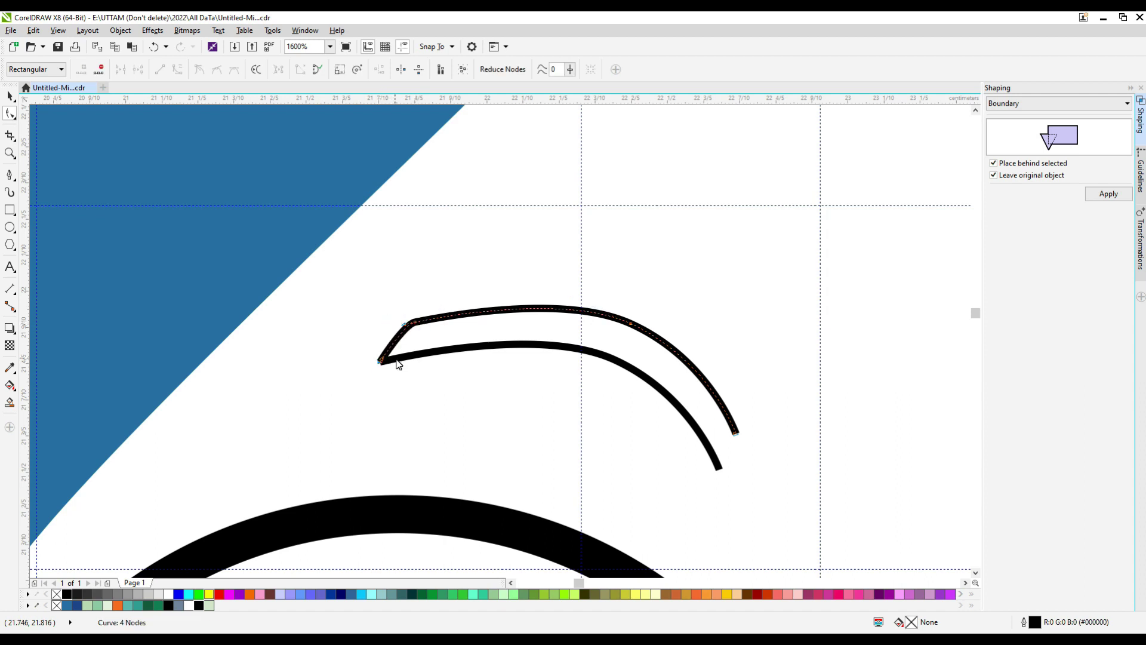
double_click(379, 363)
scroll(385, 363, "up", 2)
key("ctrl+z")
key("space")
left_click(424, 267, "shift")
left_click(342, 70)
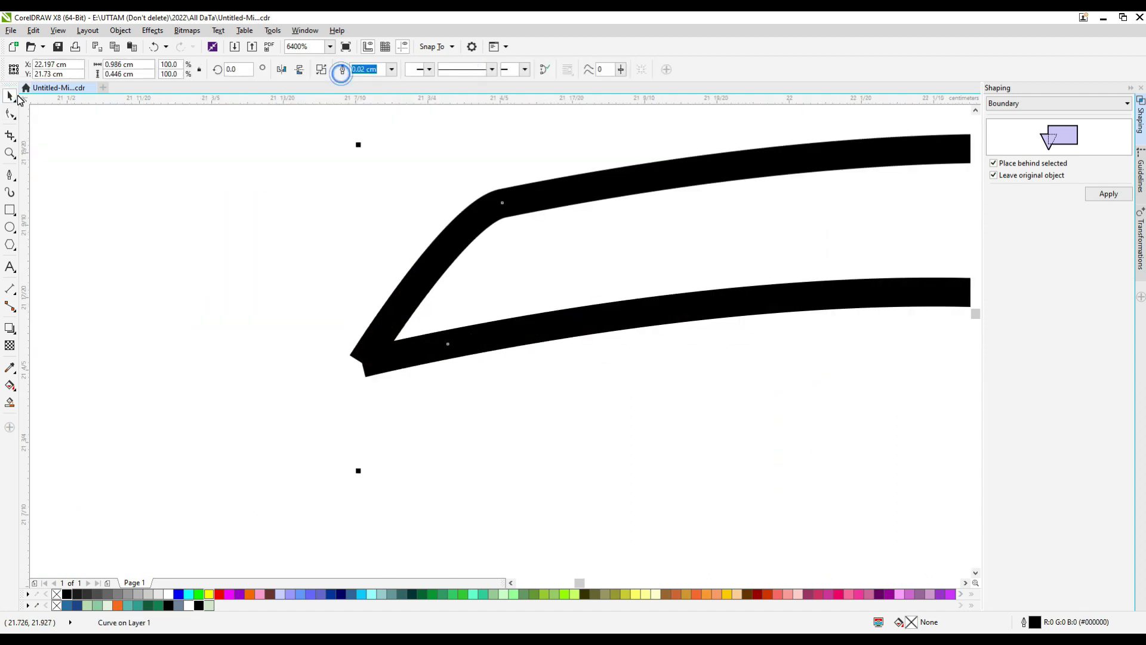
Reshape the right eyebrow's left tip and close it by joining the two curve ends
key("space")
double_click(403, 302)
left_click_drag(403, 302, 385, 278)
double_click(363, 363)
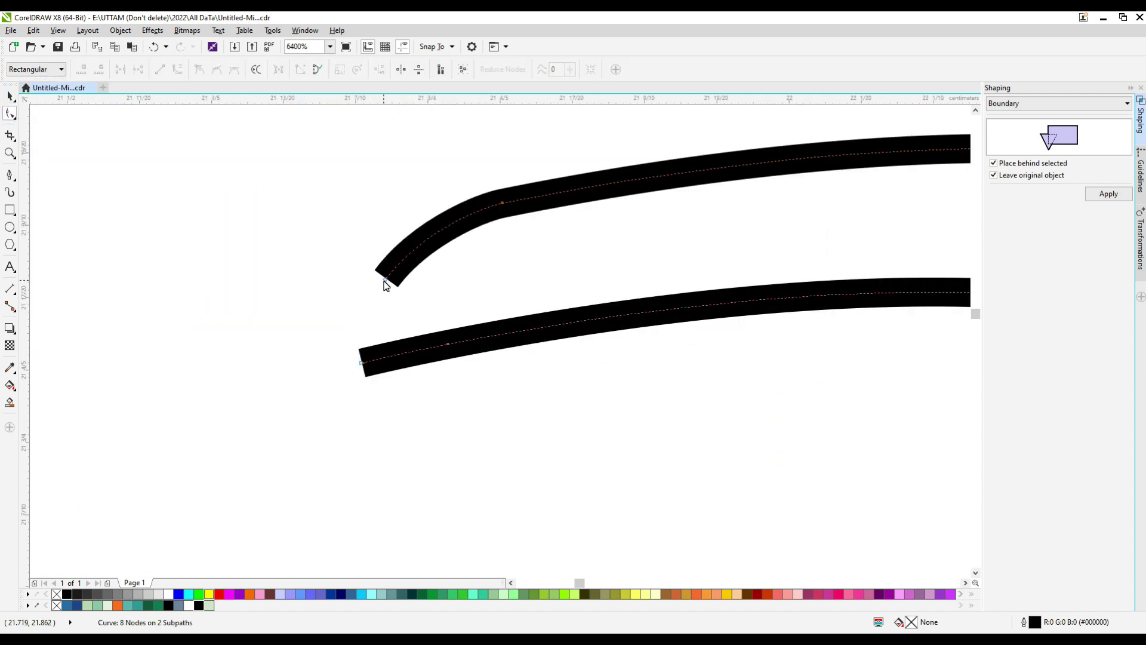
key("ctrl+z")
left_click_drag(363, 363, 363, 362)
scroll(274, 321, "down", 3)
scroll(469, 359, "up", 1)
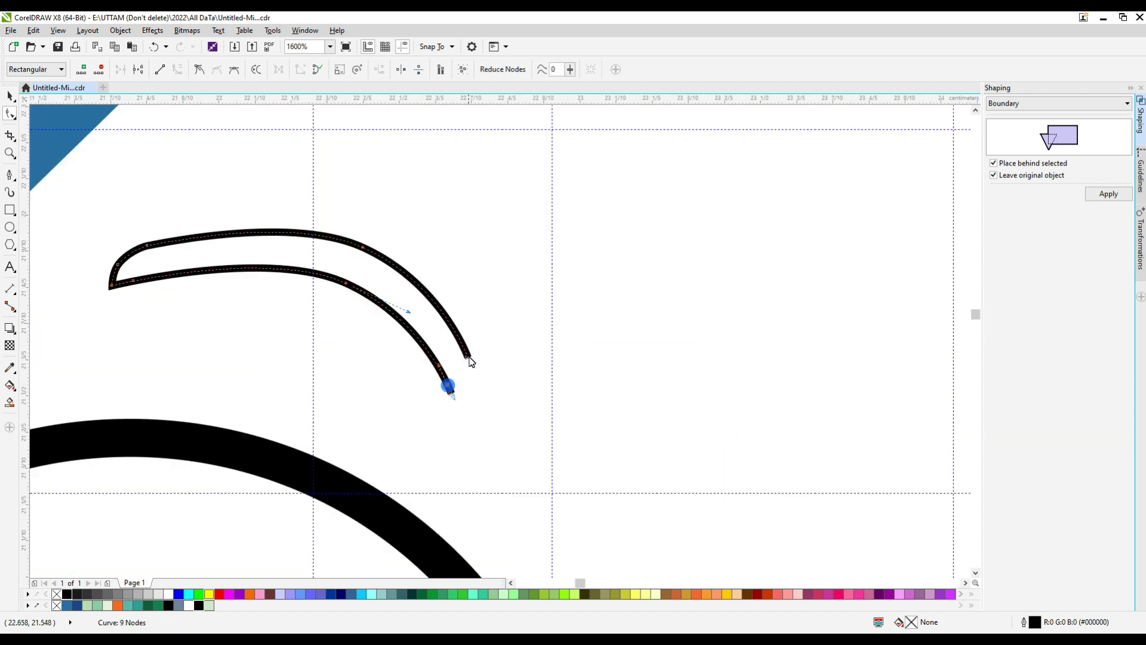
Close the right eyebrow's lower right end, round its tips and remove the surplus node on its left side
left_click_drag(470, 363, 445, 392)
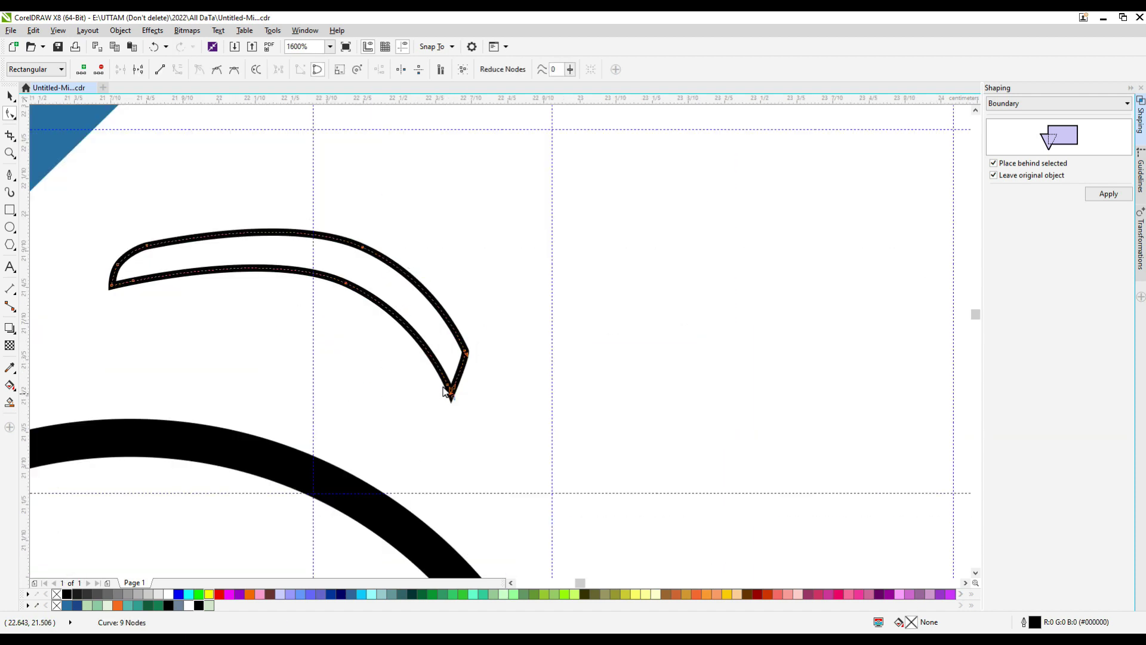
left_click(464, 352)
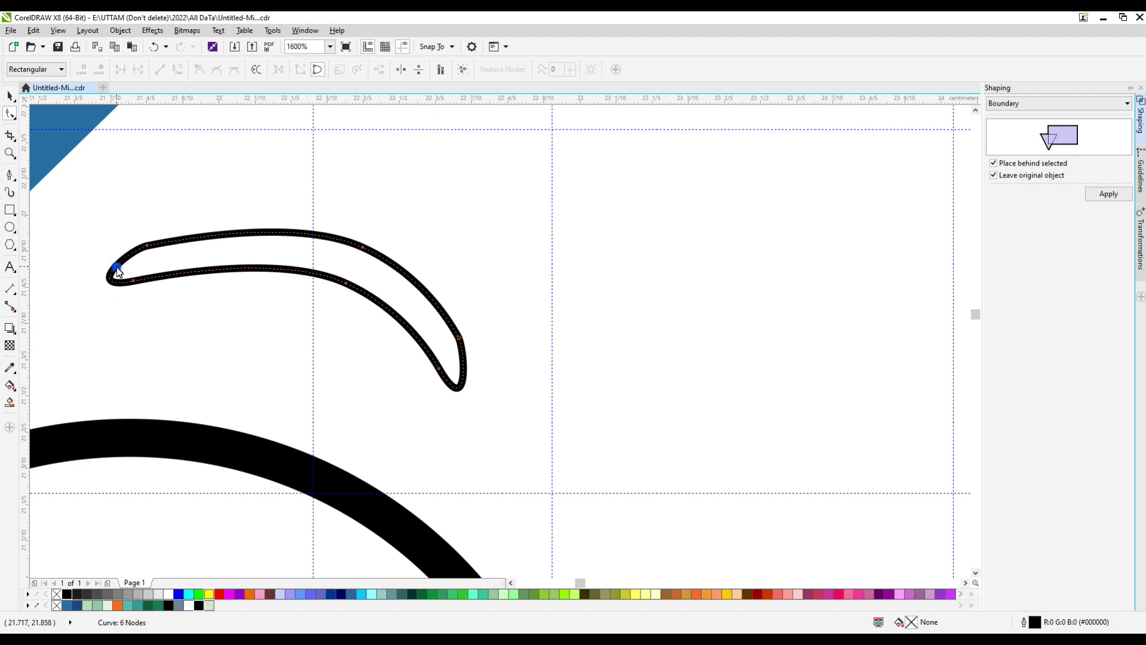
double_click(146, 246)
Fill both eyebrow shapes with black (#000000) and remove their outlines
scroll(462, 342, "down", 6)
key("space")
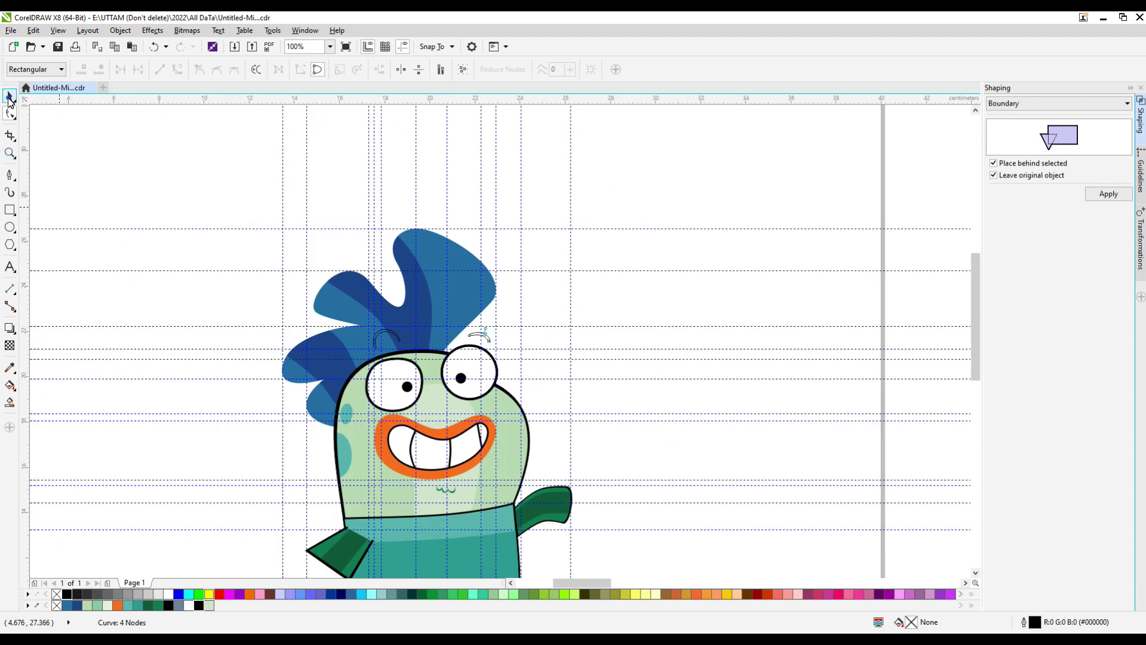
left_click(519, 70)
left_click(493, 79)
left_click(616, 147)
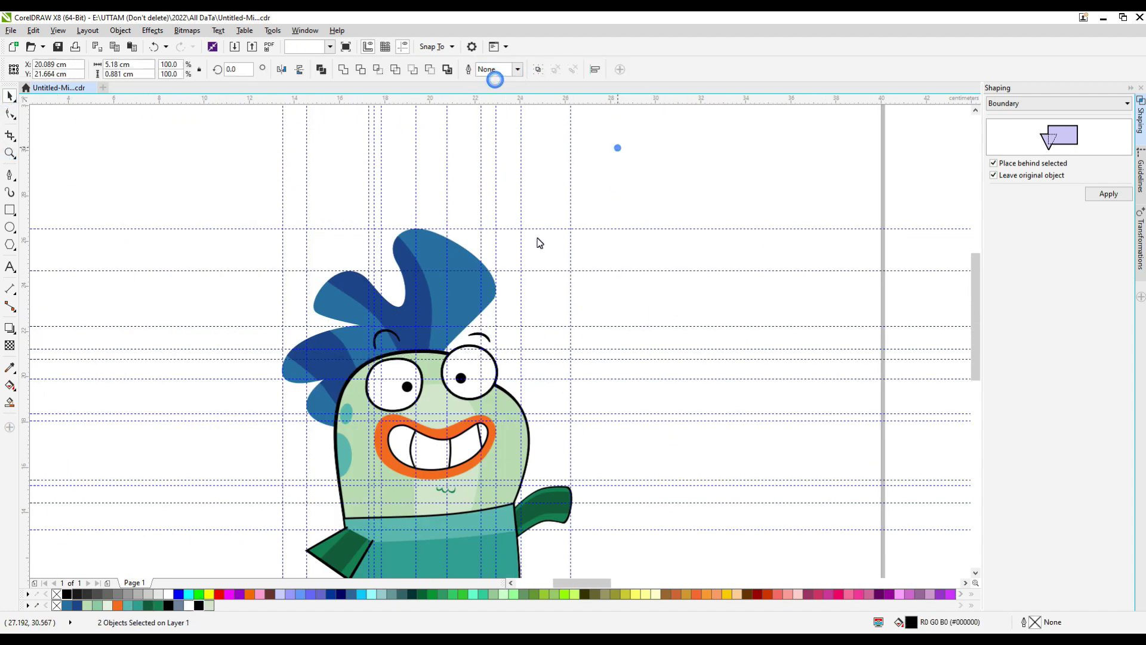
Try a 0.05 cm black outline on the light blue hair shape, followed by a thicker one
left_click(458, 282)
scroll(356, 295, "up", 1)
left_click(393, 67)
left_click(379, 130)
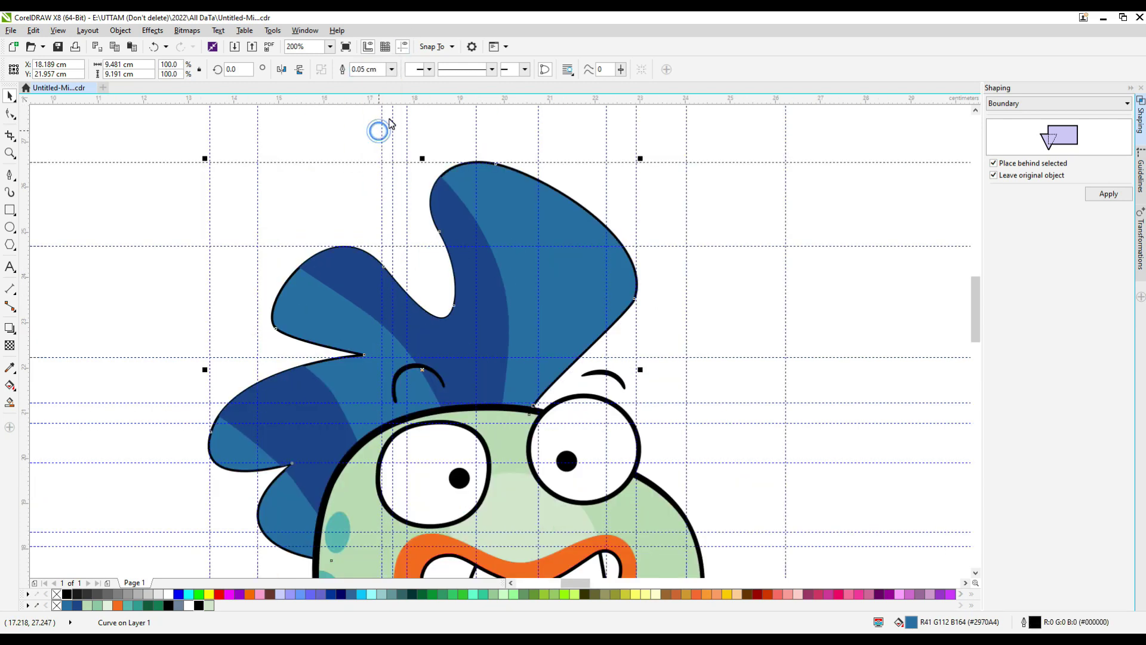
left_click(391, 67)
left_click(386, 143)
scroll(472, 309, "down", 1)
left_click(611, 234)
Scale the upper dark blue hair patch to 99.0% and the lower one to 98.6% to sit inside the outline
left_click(477, 256)
scroll(399, 242, "up", 1)
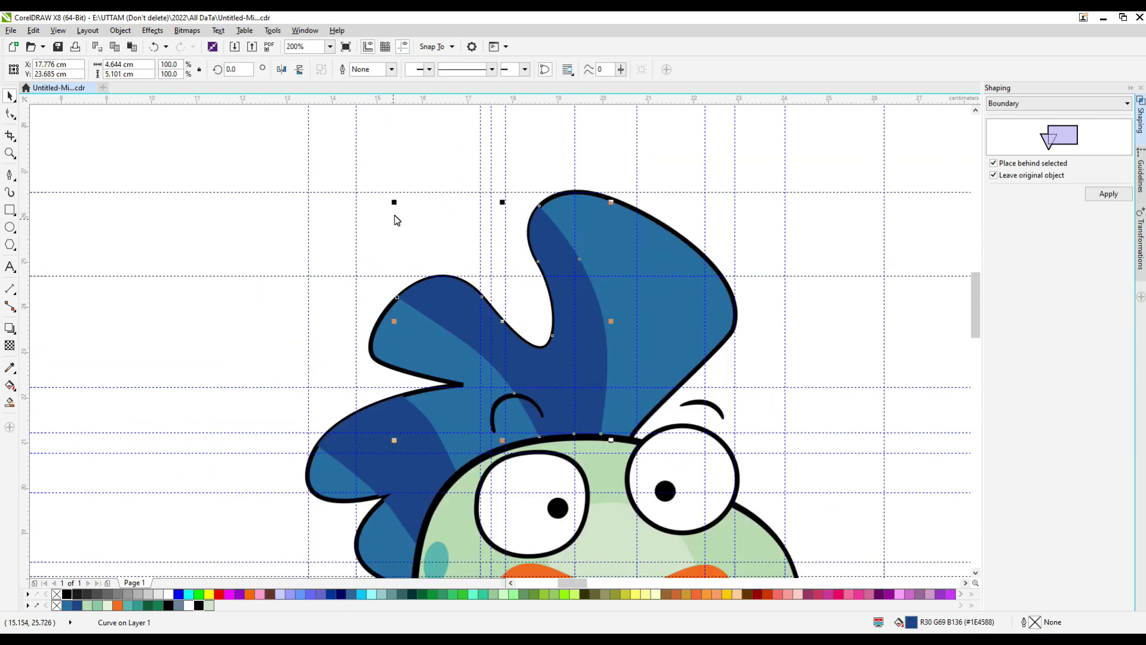
scroll(394, 206, "up", 2)
scroll(401, 181, "down", 1)
left_click_drag(401, 183, 404, 186)
scroll(401, 205, "up", 1)
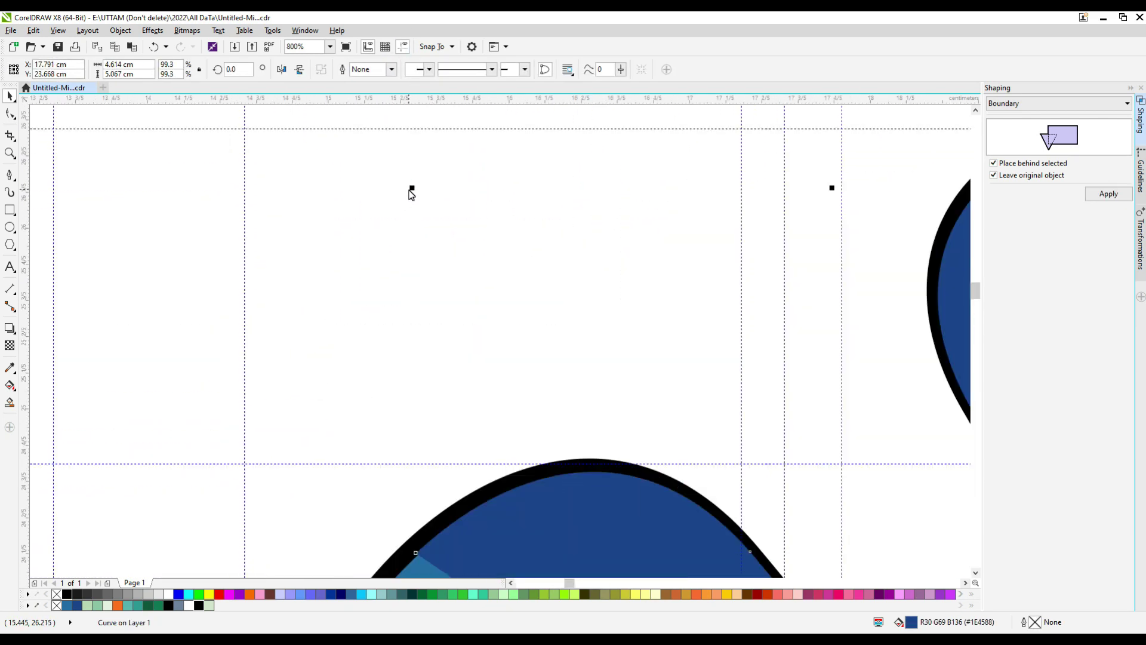
scroll(412, 189, "down", 2)
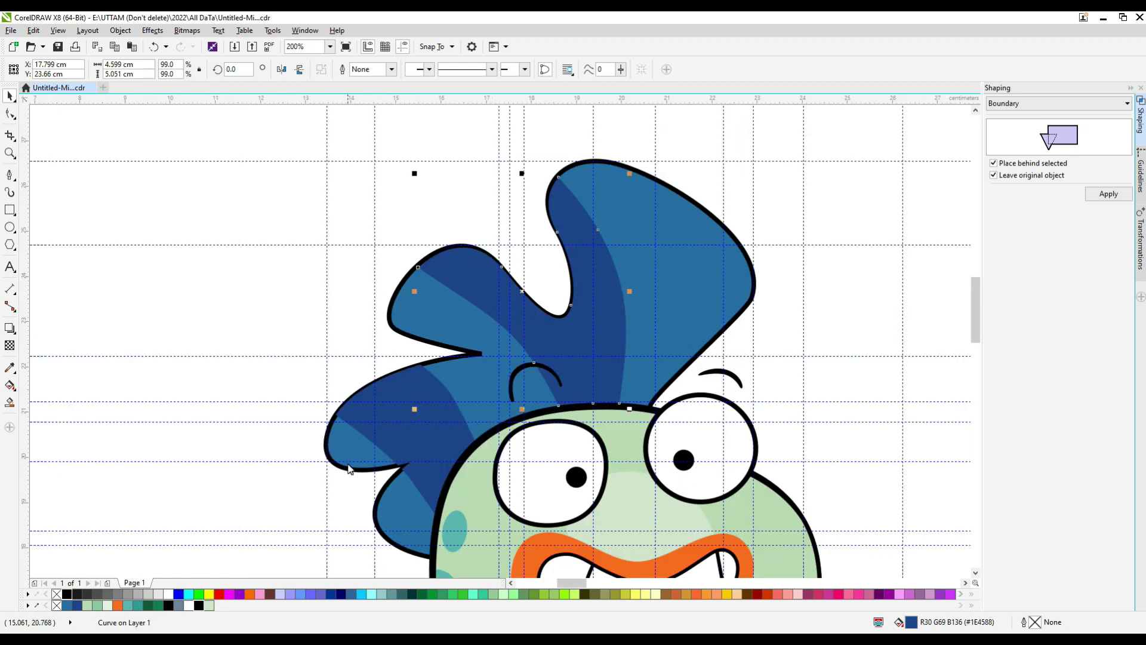
scroll(318, 331, "up", 1)
scroll(321, 286, "up", 1)
scroll(321, 241, "down", 3)
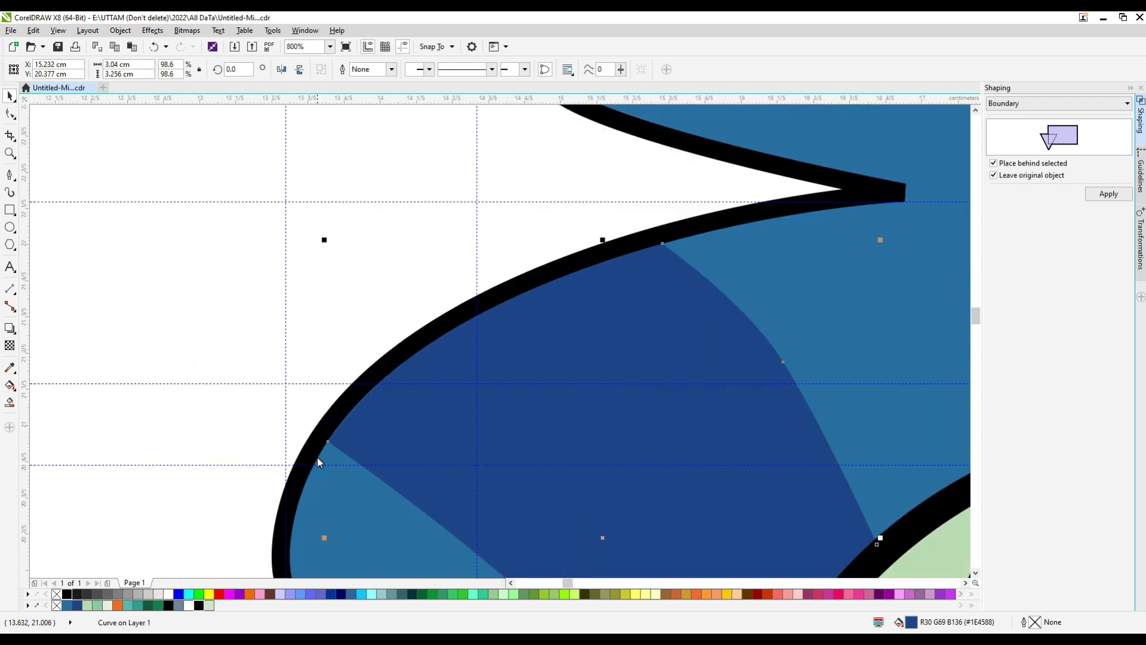
Undo the dark blue patch scaling and the outline added to the hair
scroll(422, 336, "up", 1)
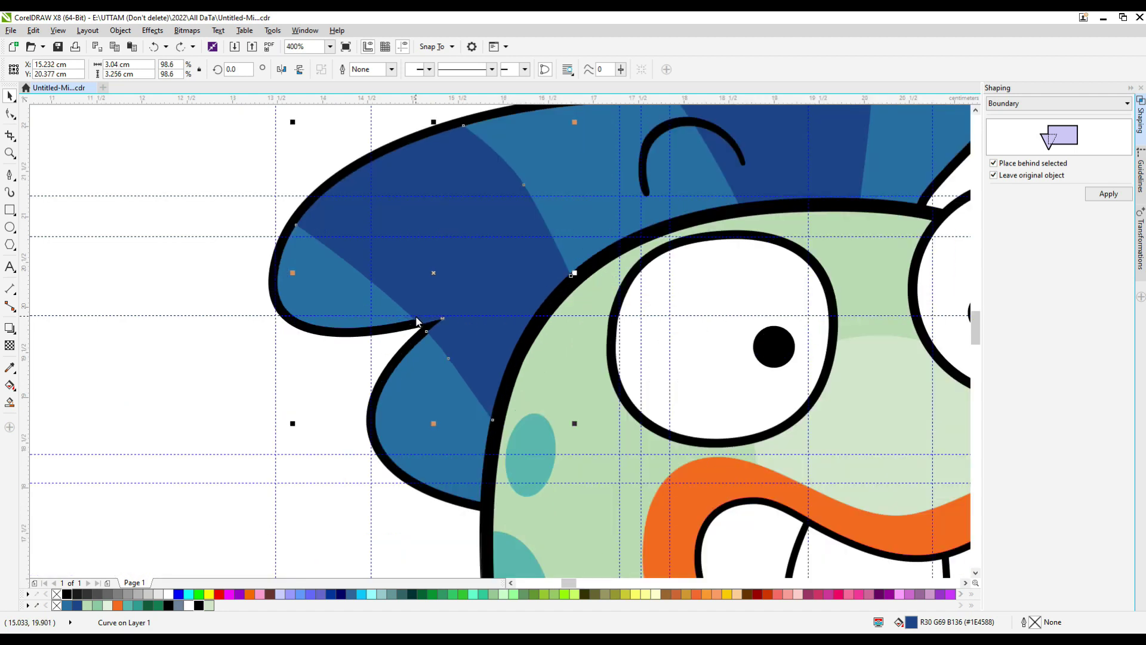
scroll(421, 349, "down", 2)
left_click(493, 197)
key("ctrl+z")
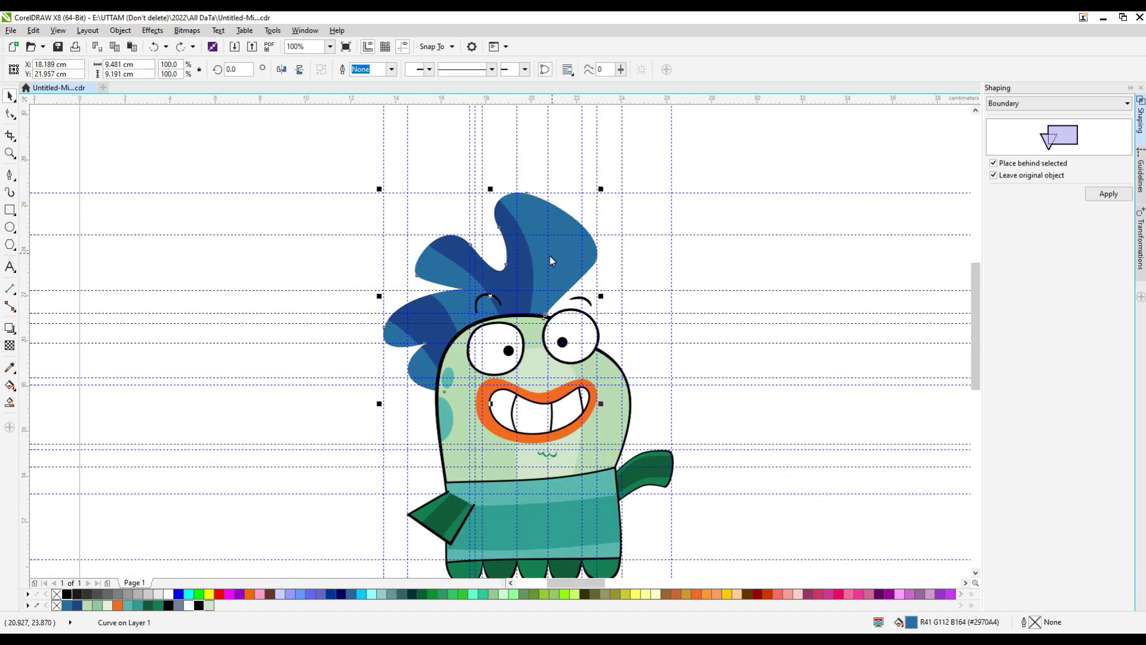
Copy the light blue hair shape about 10.6 cm to the right and overlay a slightly offset teal (#5CB9AE) duplicate
left_click_drag(553, 258, 783, 263)
scroll(787, 251, "up", 1)
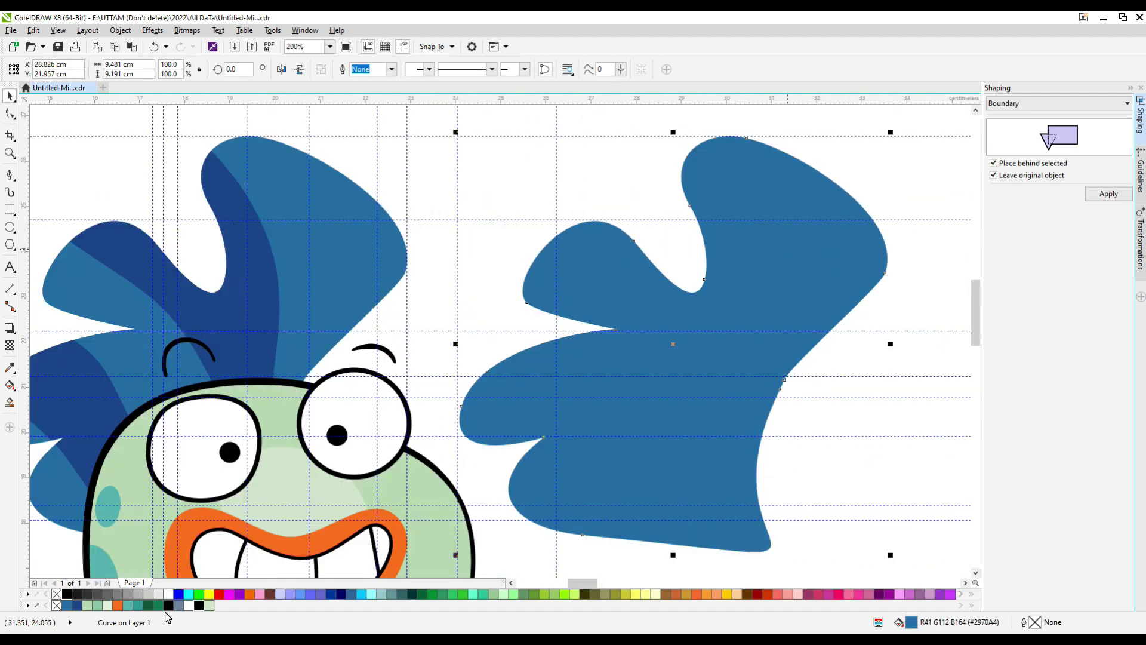
left_click(128, 605)
scroll(560, 397, "up", 1)
left_click_drag(626, 390, 627, 387)
Smart-fill the exposed slivers along the left edges of the hair copy's lobes
left_click(10, 403)
left_click(389, 383)
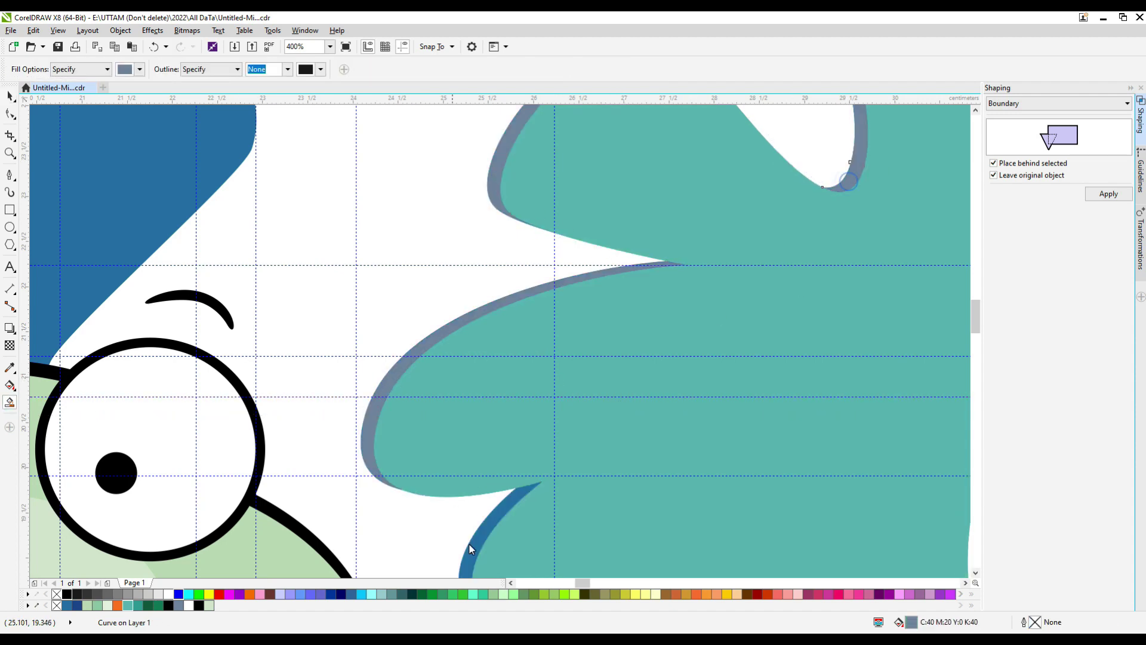
left_click(470, 544)
scroll(427, 382, "down", 2)
scroll(561, 253, "up", 1)
Shift the teal duplicate down and left, and smart-fill the slivers along the top lobe's right edge and the upper valley
left_click(9, 96)
scroll(570, 280, "up", 2)
left_click_drag(573, 282, 547, 296)
scroll(525, 257, "down", 1)
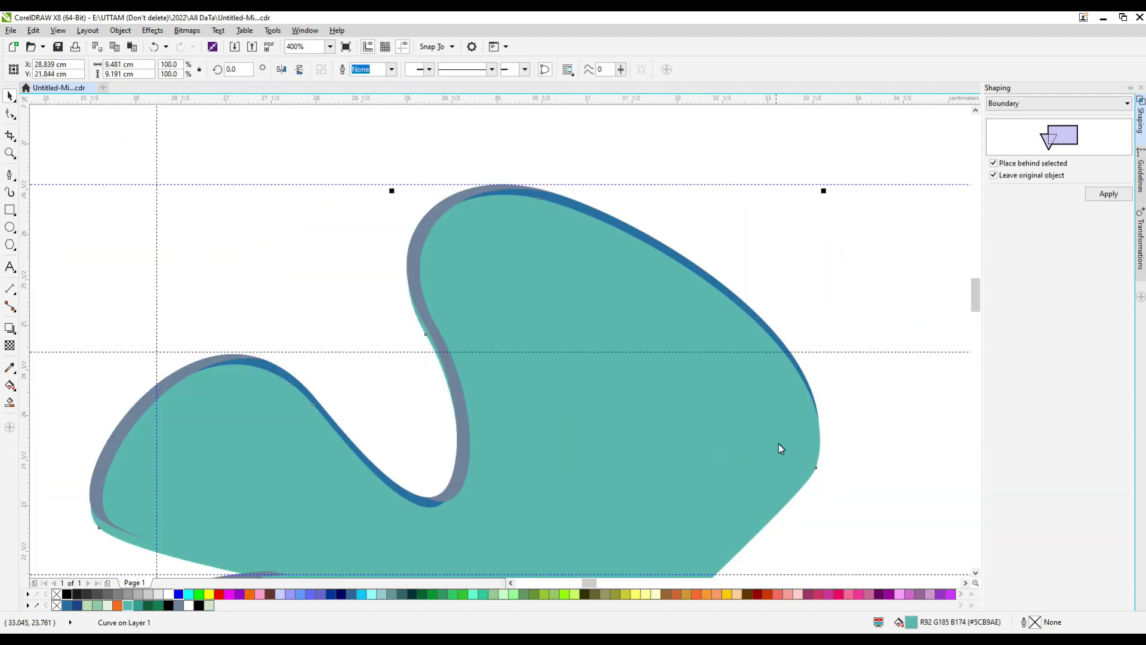
left_click_drag(778, 443, 768, 436)
left_click(10, 403)
left_click(711, 281)
left_click(326, 419)
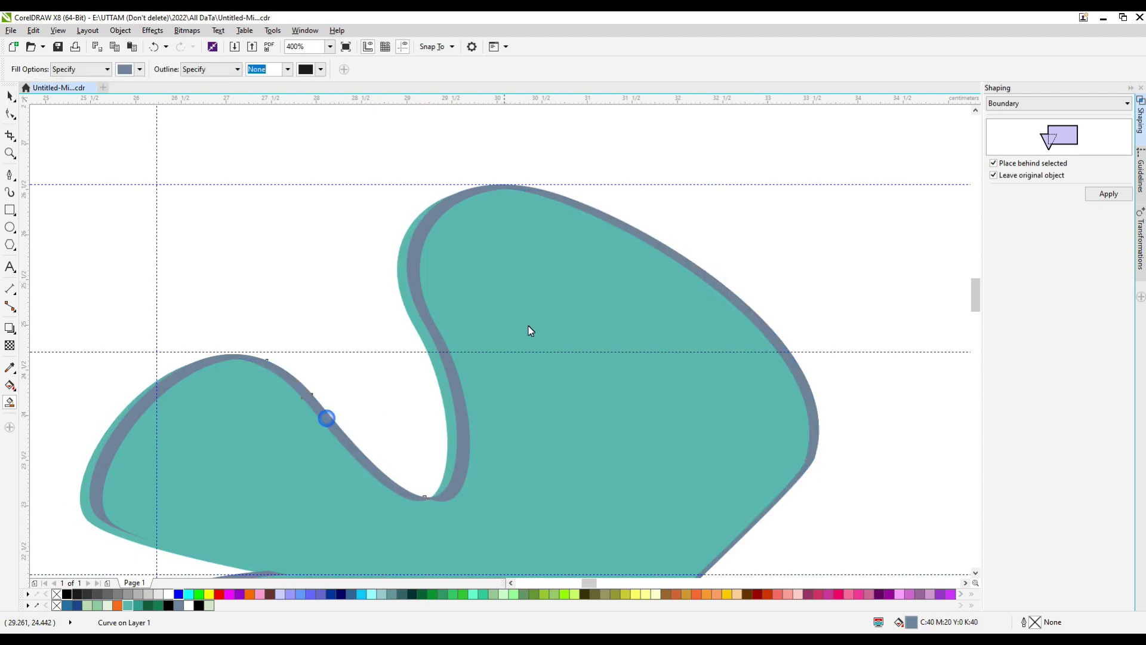
Move the teal duplicate to expose the second lobe's underside and smart-fill that sliver
scroll(531, 330, "down", 2)
scroll(481, 504, "up", 1)
key("space")
scroll(430, 277, "up", 1)
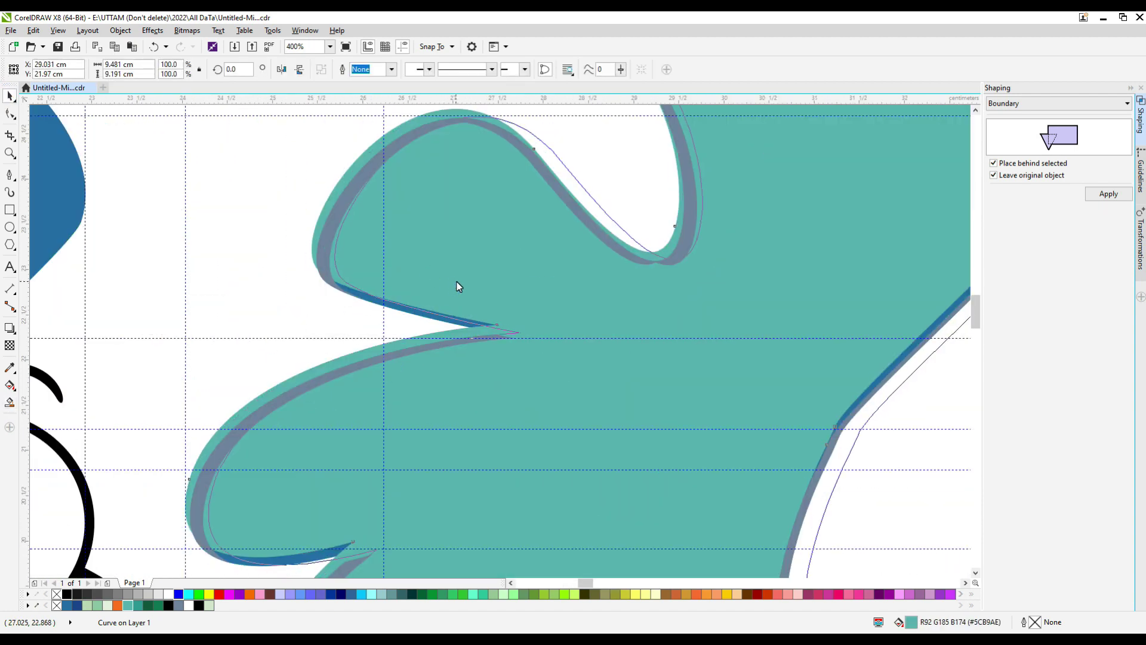
scroll(428, 289, "up", 1)
key("space")
left_click(347, 323)
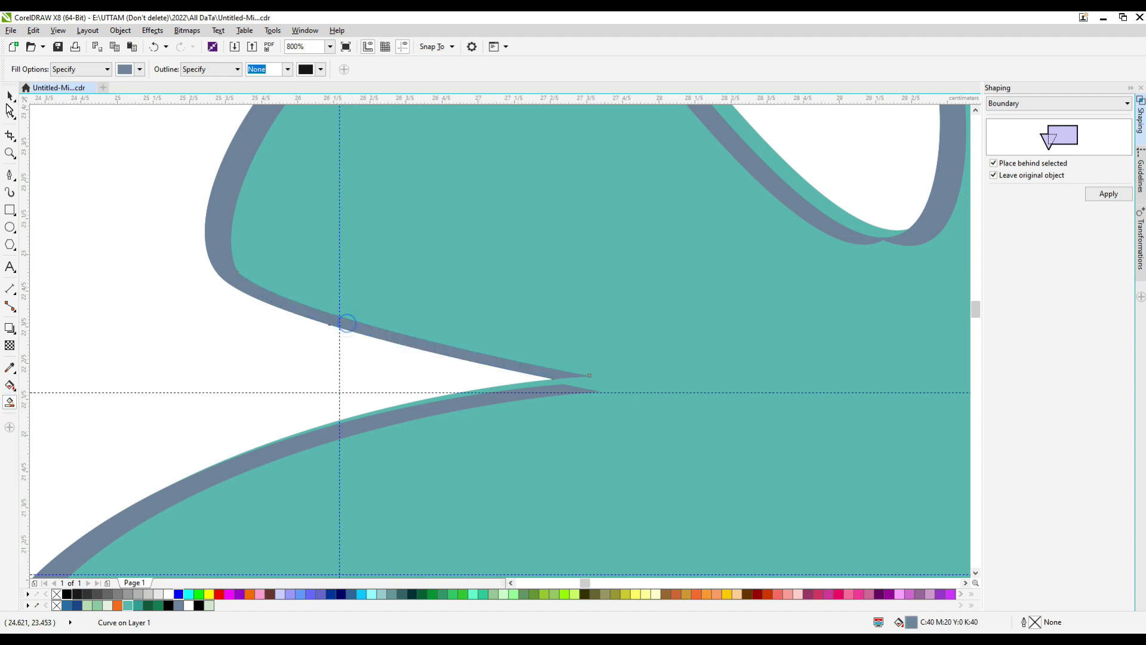
Shift the teal duplicate right to expose the tip of the upper notch for smart filling
left_click(9, 98)
left_click_drag(708, 429, 757, 440)
scroll(478, 326, "up", 1)
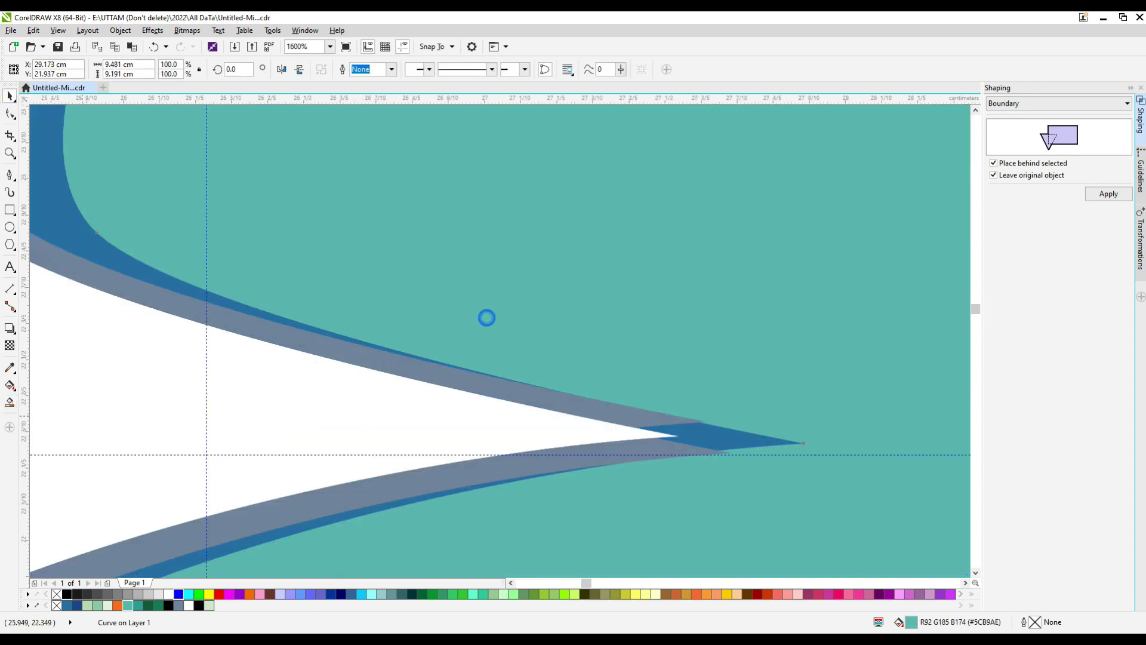
key("space")
scroll(516, 351, "down", 1)
scroll(586, 310, "down", 1)
Move the teal duplicate back left and smart-fill the sliver under the middle lobe
key("space")
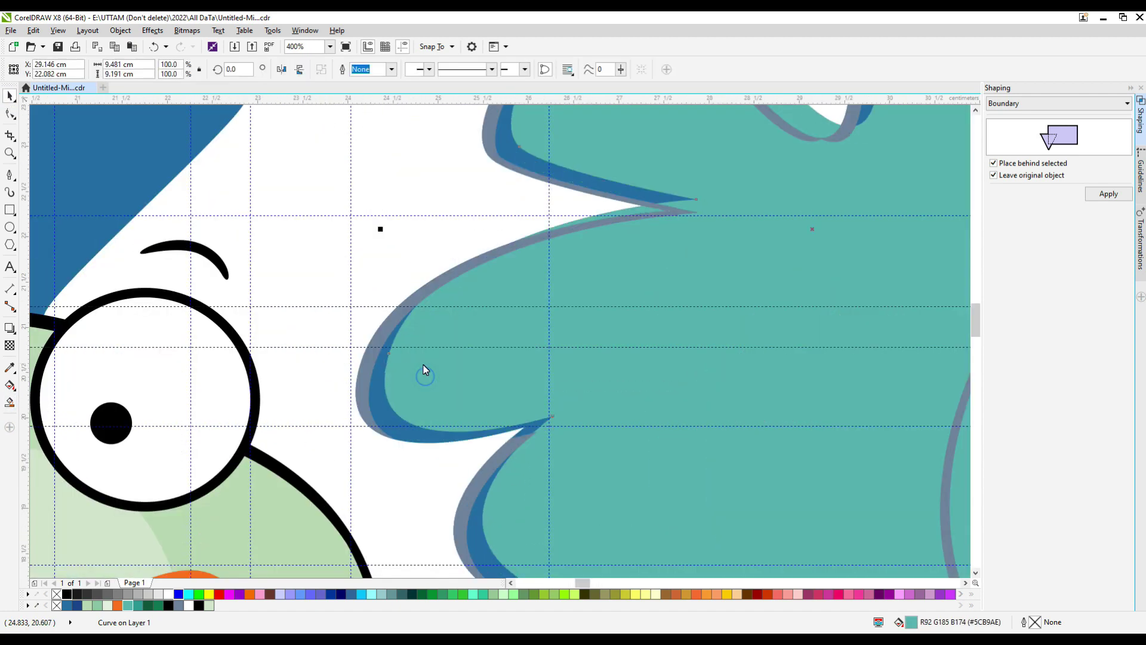
left_click_drag(423, 365, 411, 370)
left_click_drag(487, 402, 468, 402)
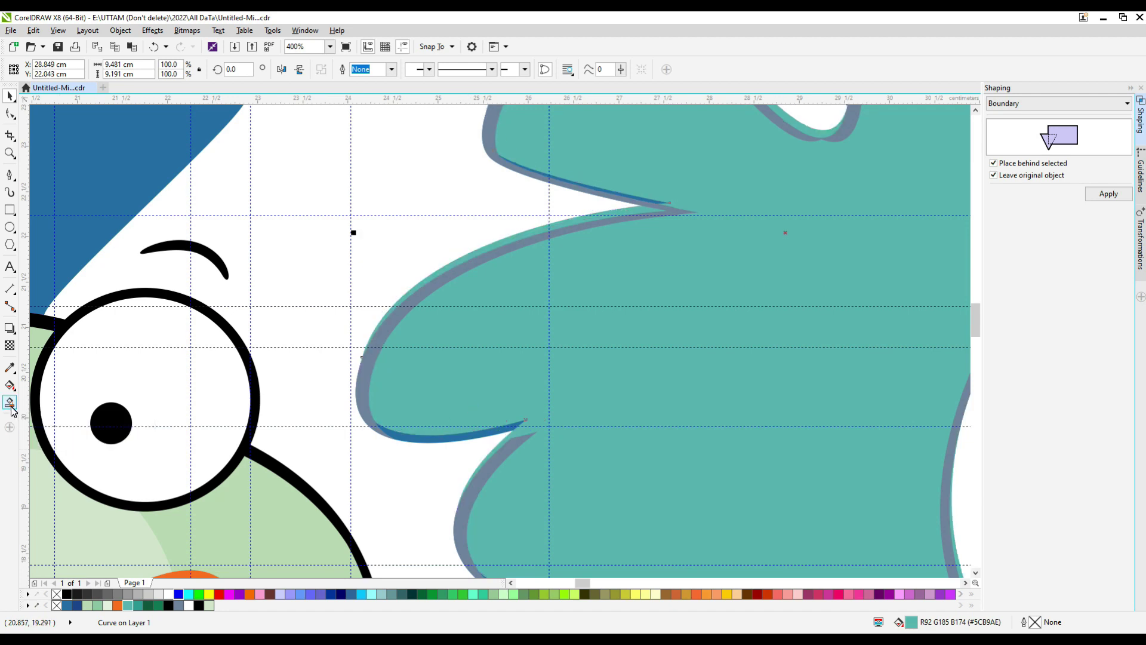
left_click(417, 435)
Shift the teal duplicate right and smart-fill the remaining gaps at the lower notch and bottom lobe
key("space")
left_click_drag(612, 366, 609, 368)
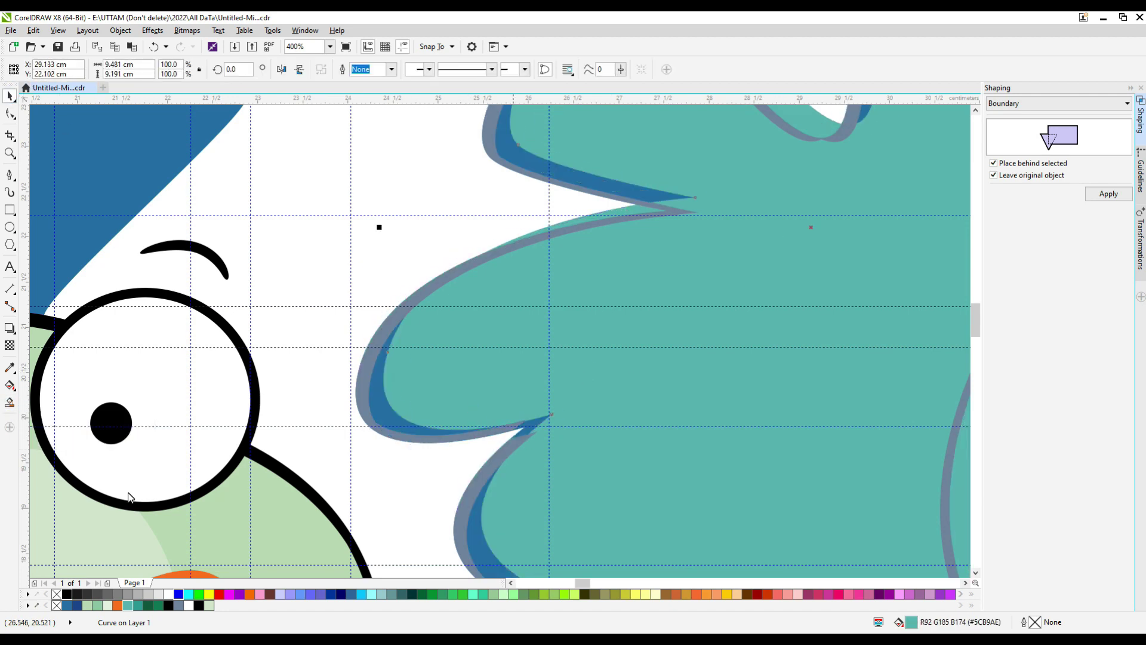
left_click(7, 404)
scroll(621, 403, "down", 2)
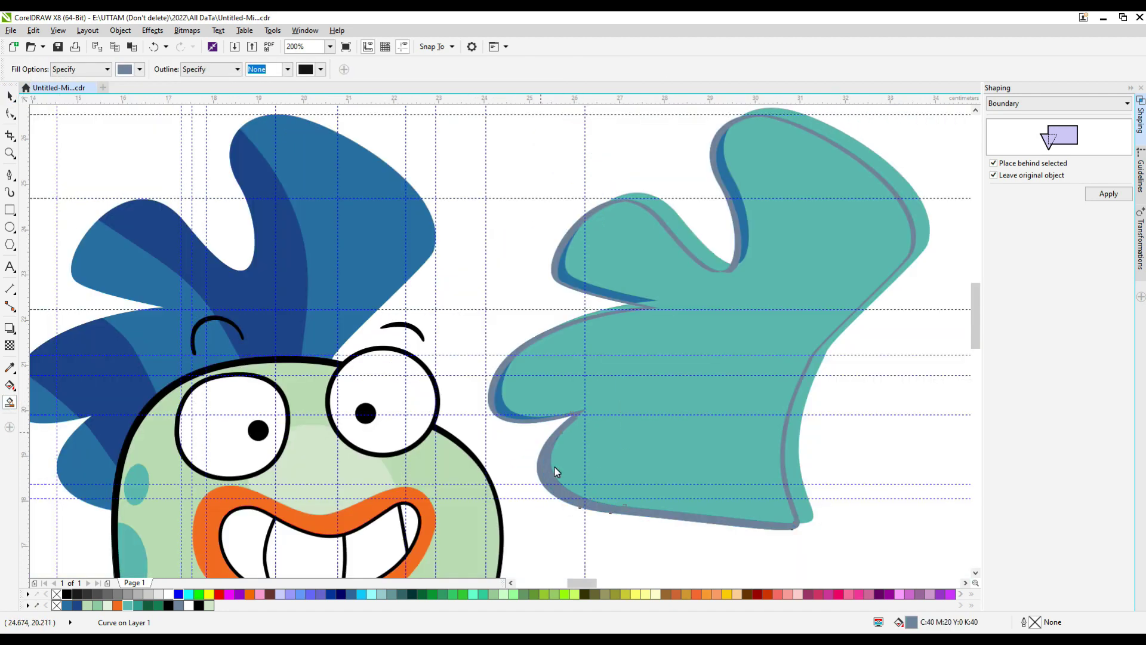
Reposition the teal duplicate and smart-fill the sliver along the bottom edge of the hair copy
scroll(554, 466, "up", 2)
key("space")
key("ctrl+shift+z")
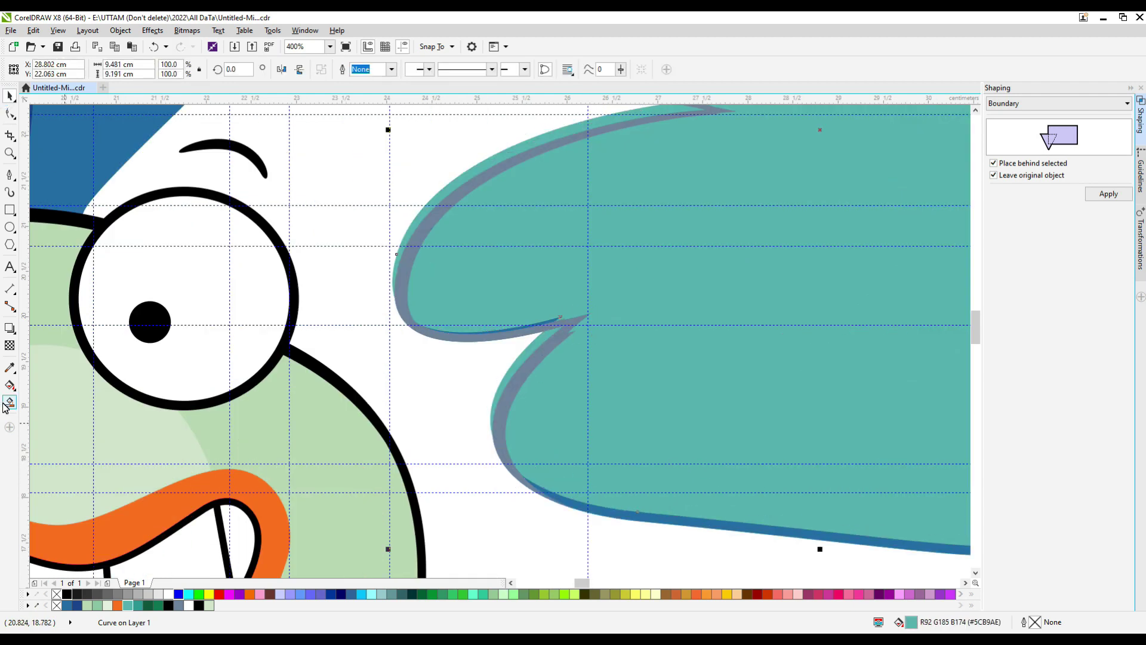
key("space")
scroll(571, 440, "down", 1)
Delete the teal duplicate and the blue hair copy, leaving only the smart-filled outline pieces
left_click(10, 94)
right_click(739, 276)
left_click(774, 410)
right_click(668, 311)
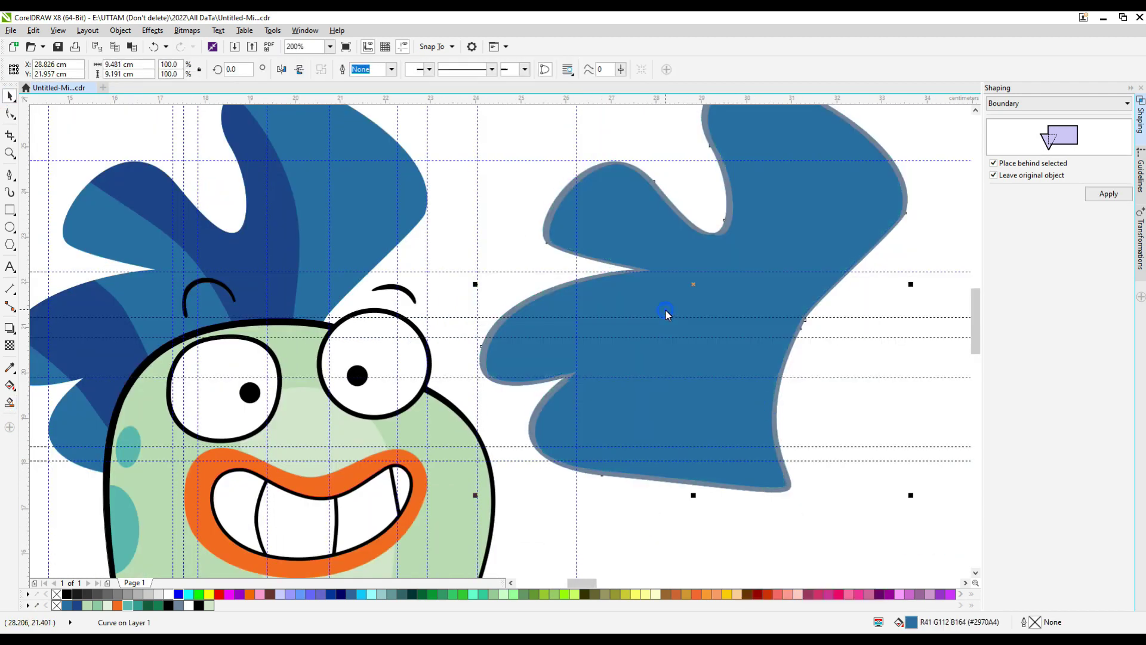
left_click(709, 435)
Fill all the outline pieces with black, merge them into one curve and place it over the fish's hair
scroll(583, 346, "down", 1)
left_click_drag(798, 155, 528, 437)
left_click(168, 605)
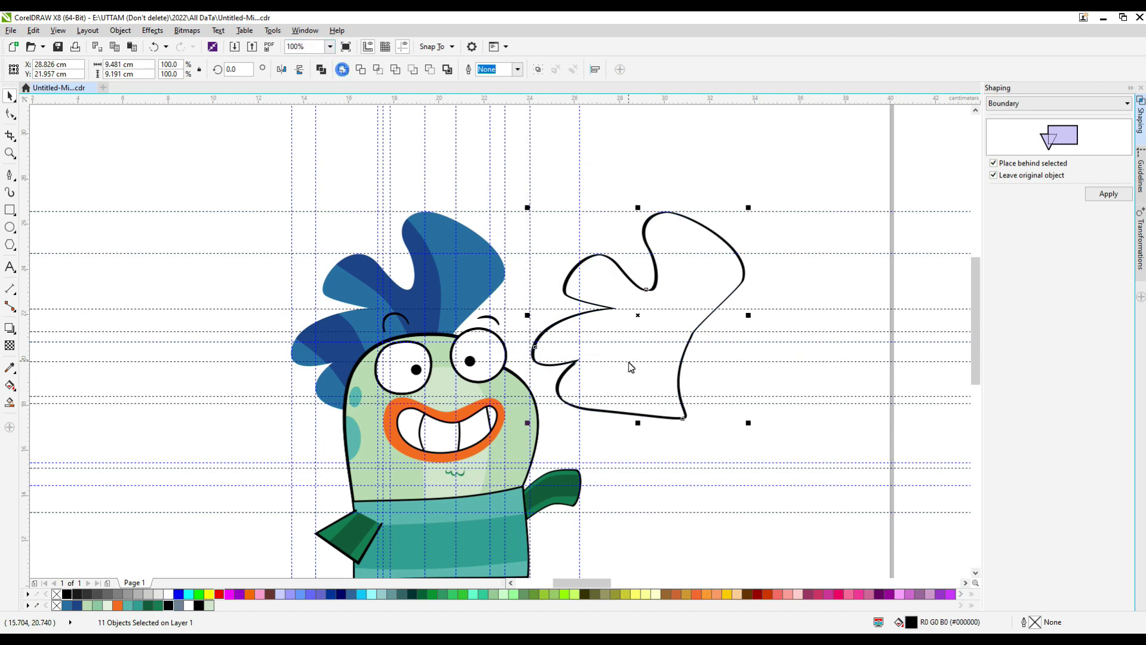
key("ctrl+l")
left_click_drag(637, 315, 398, 353)
Send the black hair outline and the blue hair shapes behind the head
scroll(296, 337, "up", 2)
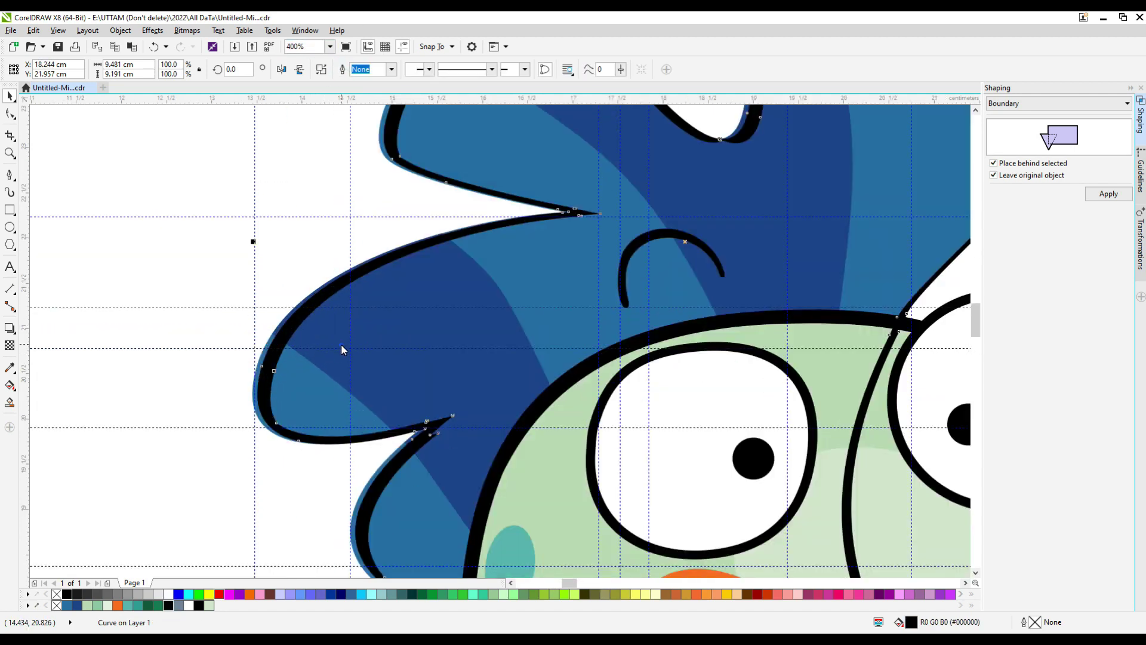
left_click(342, 344, "shift")
left_click(671, 194, "shift")
left_click(575, 249, "shift")
right_click(575, 249)
mouse_move(633, 414)
left_click(747, 458)
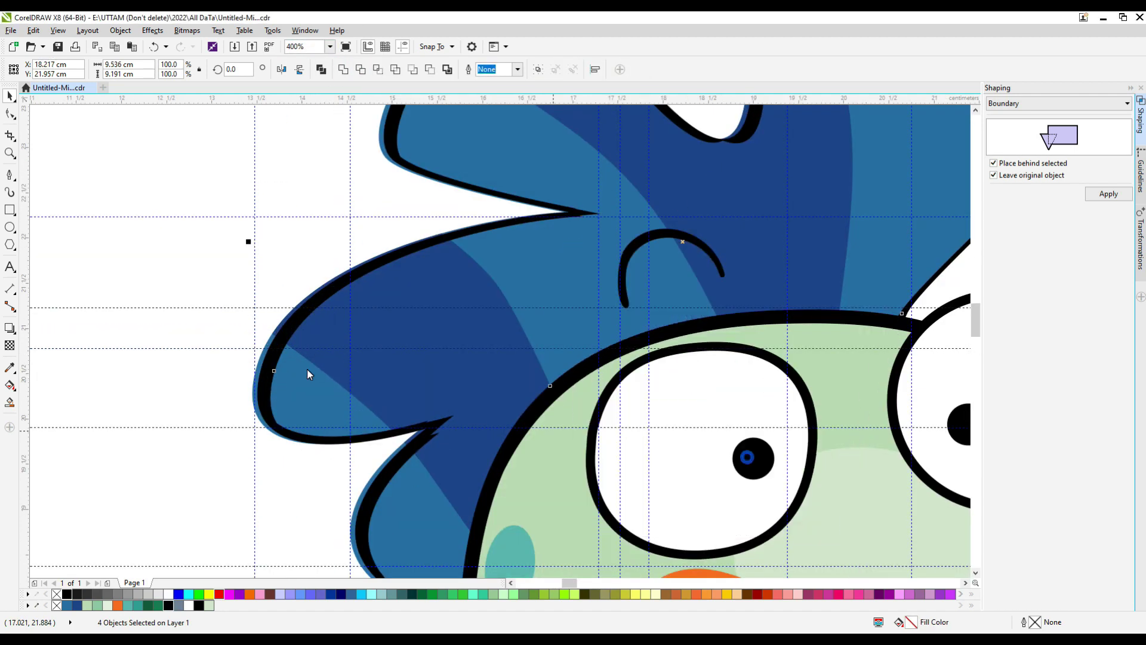
Nudge the black hair outline slightly left to line it up with the blue hair's edge
key("Escape")
scroll(268, 379, "up", 1)
left_click_drag(268, 379, 256, 380)
Delete the stray spur nodes at the hair outline's lower notch and smooth its tip
key("F10")
scroll(445, 516, "up", 1)
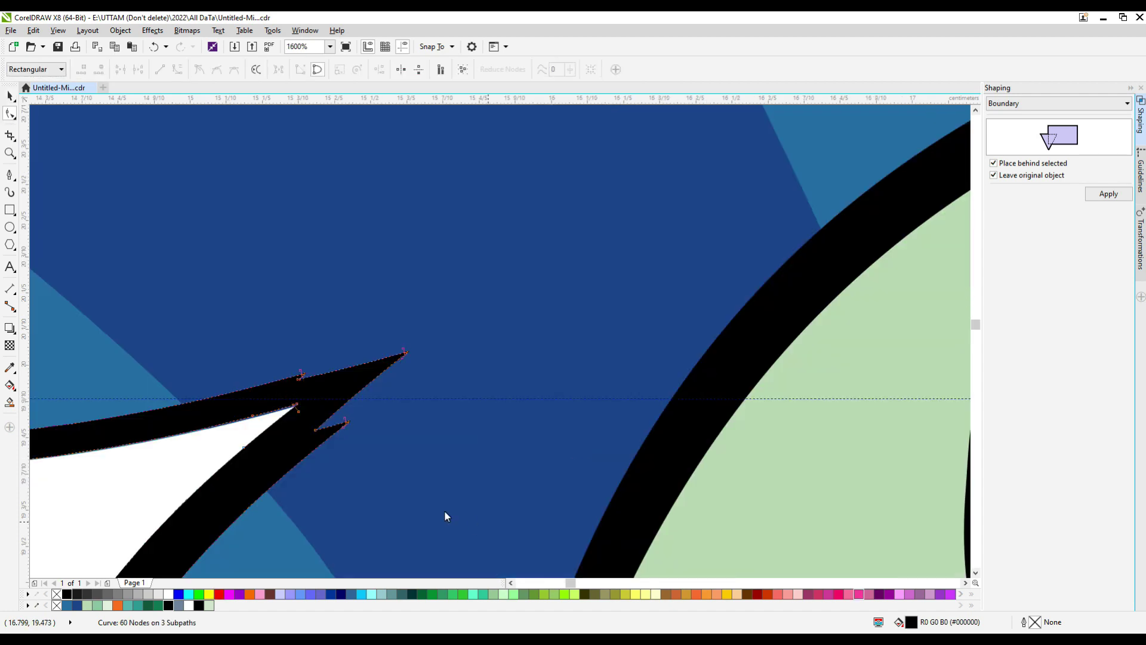
left_click(313, 439)
key("Delete")
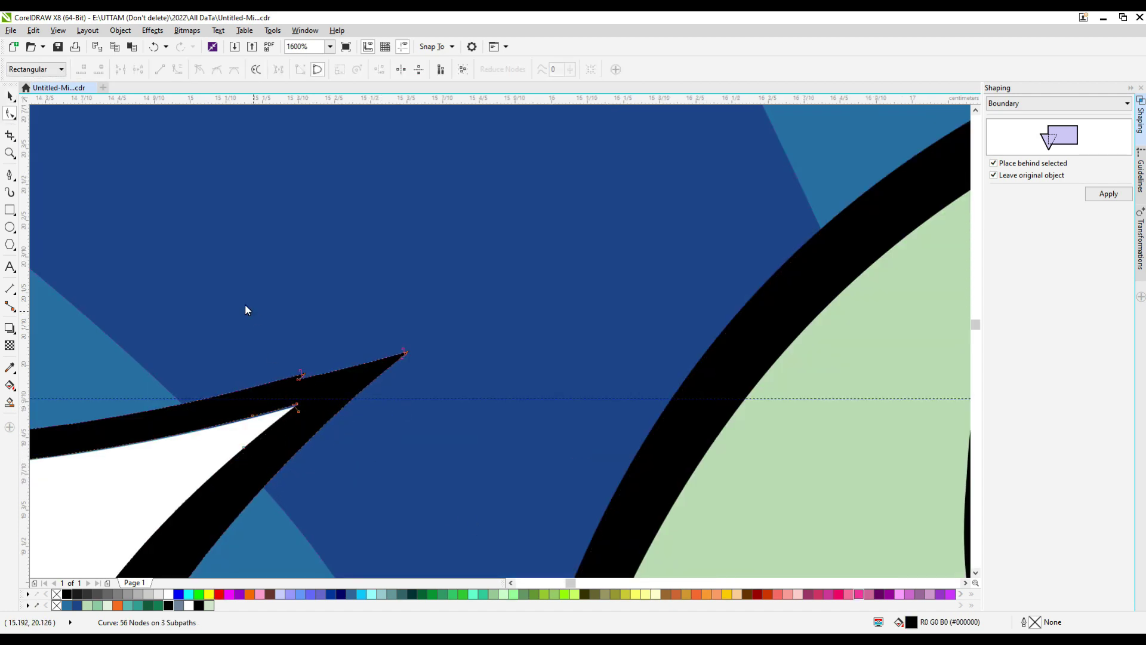
key("Delete")
left_click_drag(244, 304, 404, 371)
Delete the surplus nodes at the tip of the hair outline's upper notch
scroll(351, 392, "down", 4)
scroll(384, 338, "up", 4)
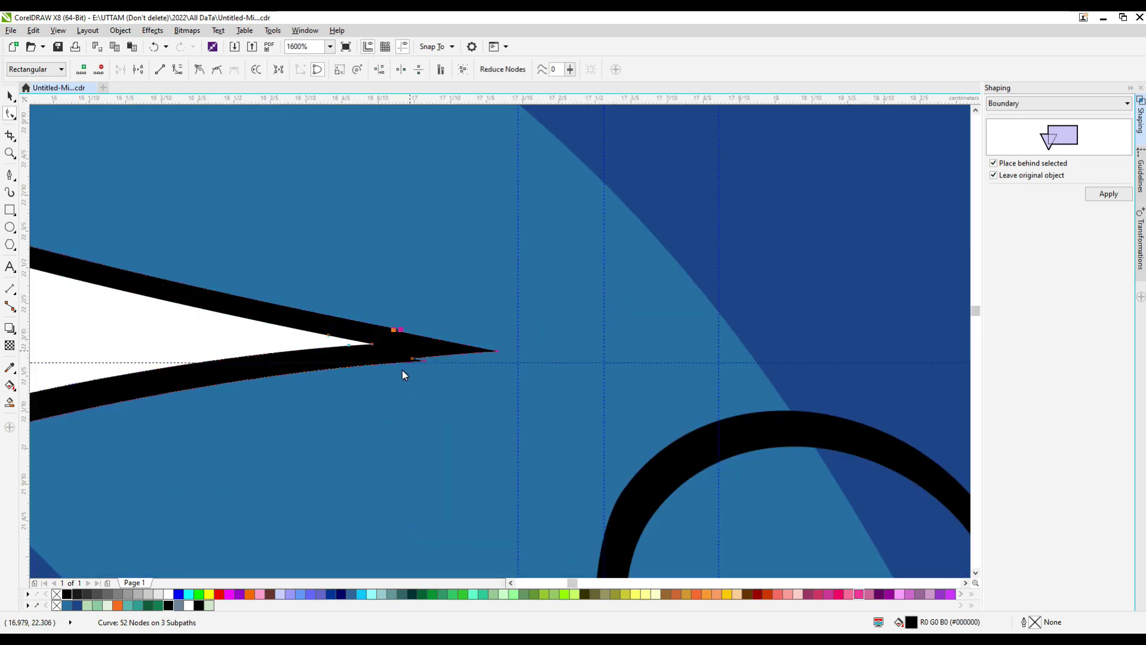
key("Delete")
scroll(722, 212, "up", 2)
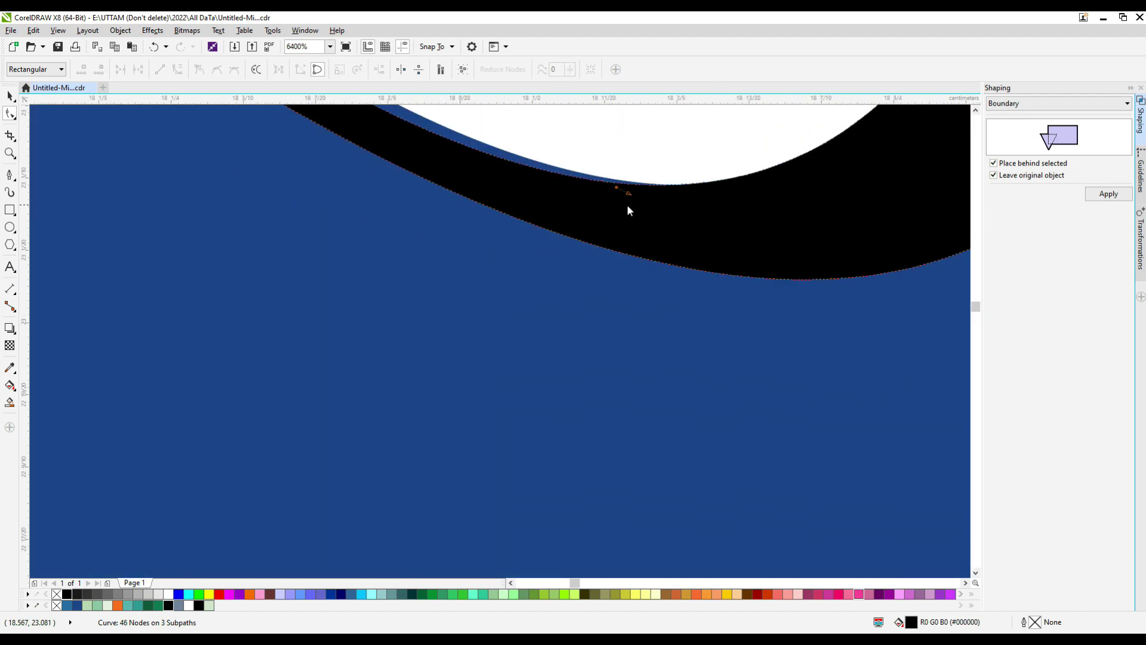
Delete the stray nodes on the black hair outline around the upper notch and adjust the neighbouring edge
key("ctrl+z")
left_click_drag(681, 213, 687, 197)
key("Delete")
scroll(671, 235, "down", 2)
scroll(572, 161, "up", 2)
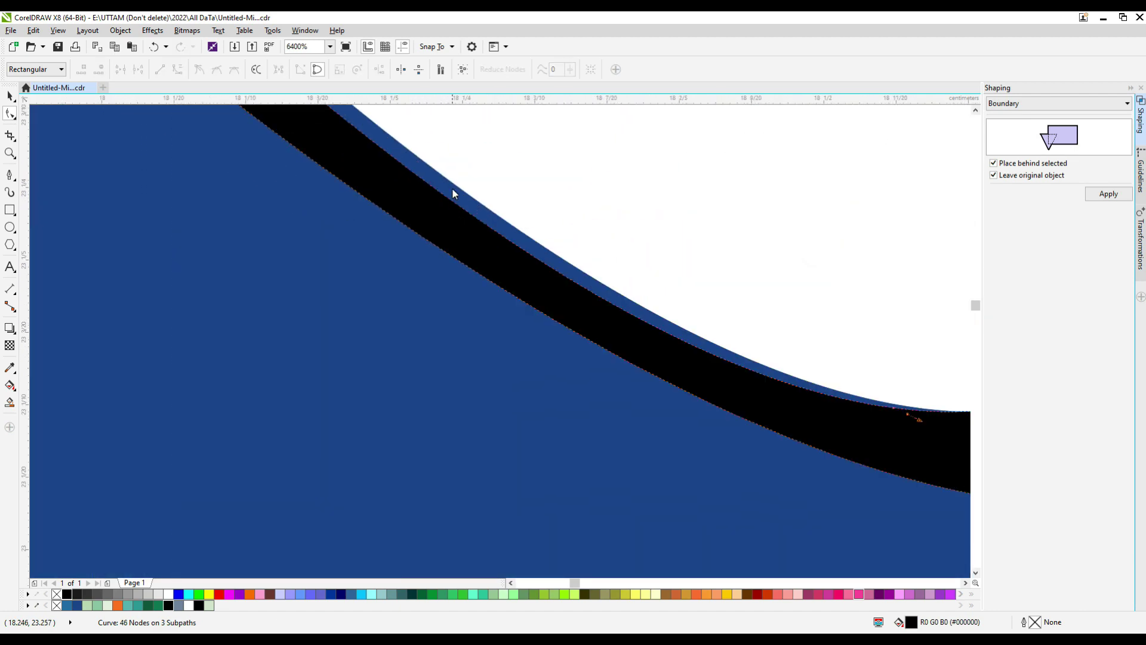
left_click_drag(453, 188, 489, 209)
scroll(687, 399, "down", 2)
scroll(747, 408, "up", 2)
key("Delete")
left_click_drag(724, 405, 730, 370)
key("ctrl+z")
scroll(718, 400, "down", 2)
left_click_drag(771, 420, 764, 424)
scroll(735, 422, "down", 2)
scroll(564, 289, "up", 2)
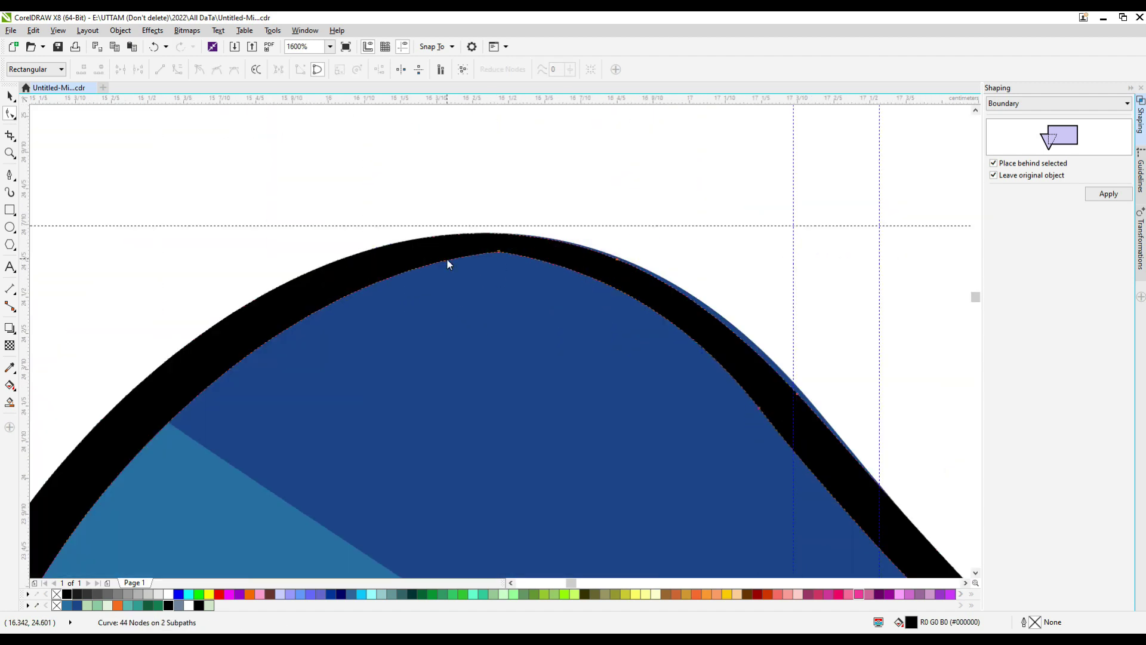
Delete the surplus node at the middle hair lobe's crest and pull the outline's outer nodes over the exposed blue edge
left_click_drag(446, 261, 499, 249)
key("Delete")
scroll(618, 261, "up", 2)
left_click_drag(605, 261, 618, 257)
scroll(502, 283, "down", 2)
scroll(693, 414, "up", 1)
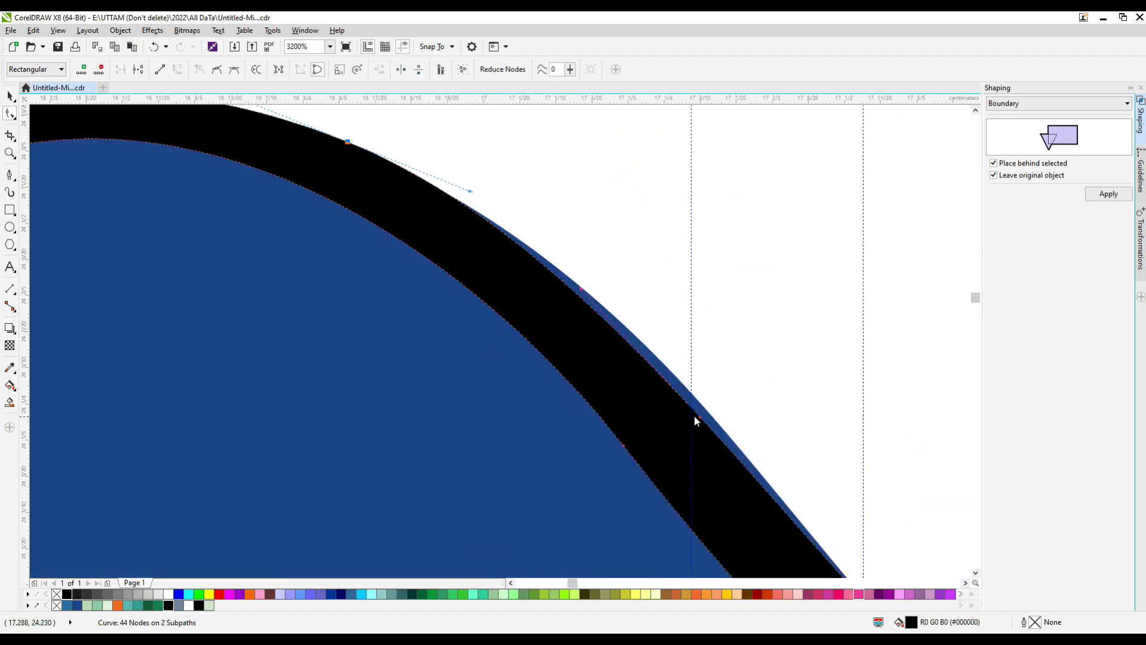
left_click_drag(693, 414, 708, 409)
scroll(543, 380, "down", 2)
left_click_drag(406, 323, 395, 326)
scroll(362, 343, "down", 2)
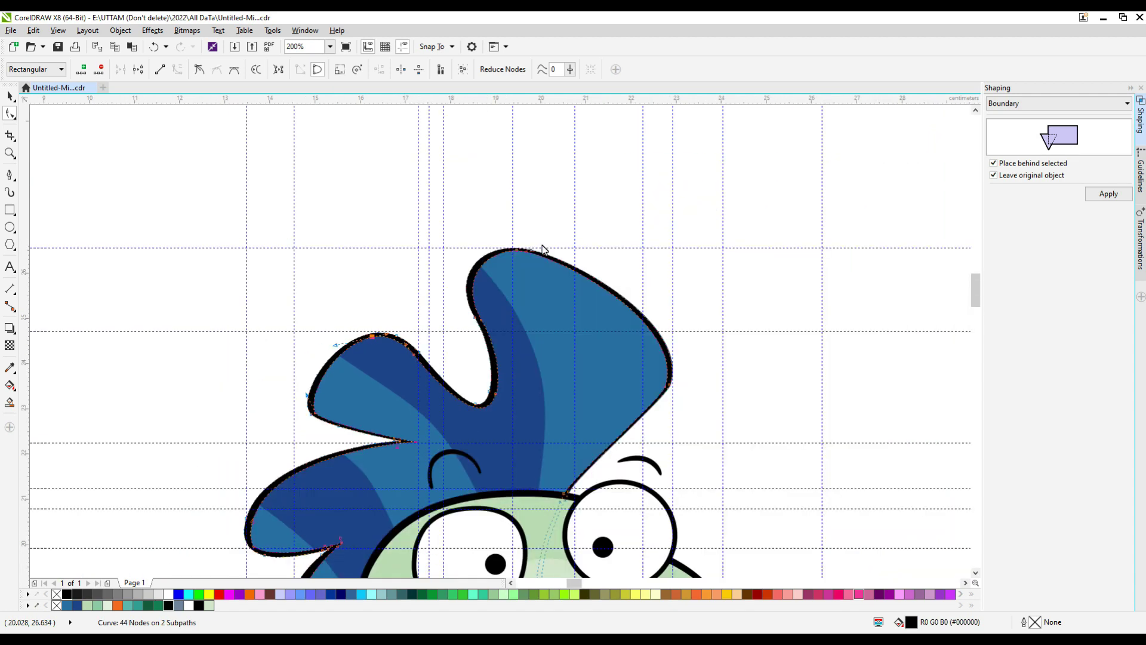
Remove a surplus node at the tall hair lobe's crest and shift the outline nodes to cover the blue edge
scroll(522, 247, "up", 3)
left_click(399, 279)
left_click(470, 267)
left_click_drag(466, 264, 515, 279)
scroll(477, 276, "down", 2)
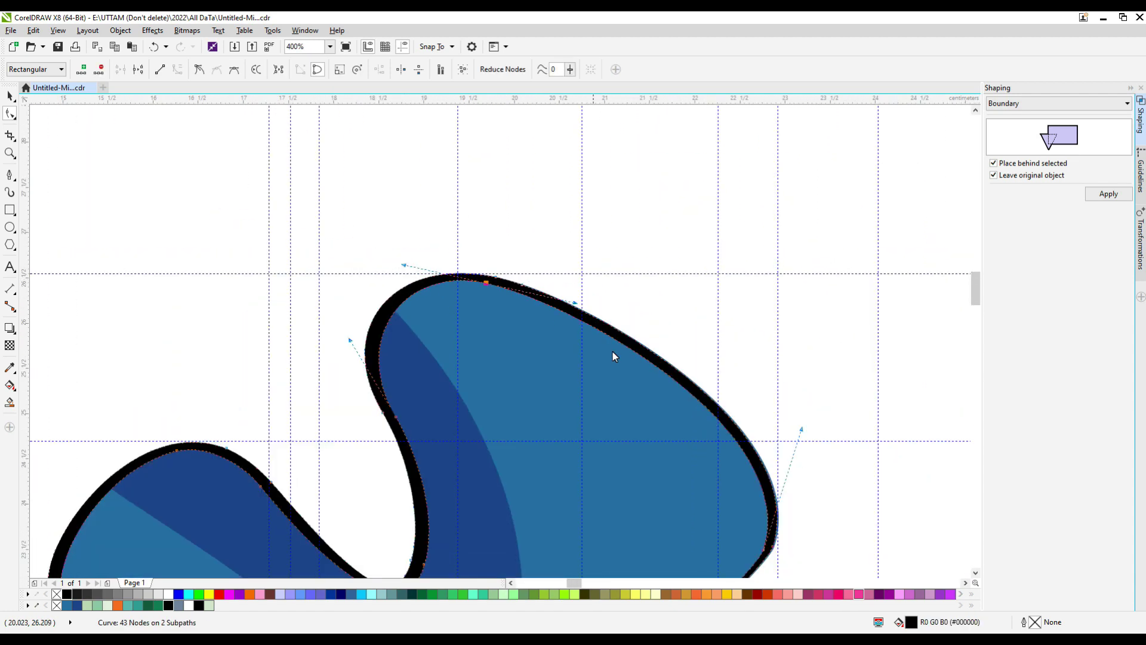
scroll(728, 435, "up", 2)
left_click_drag(737, 394, 704, 411)
scroll(705, 412, "down", 3)
scroll(531, 442, "up", 2)
scroll(585, 335, "down", 2)
scroll(427, 406, "up", 2)
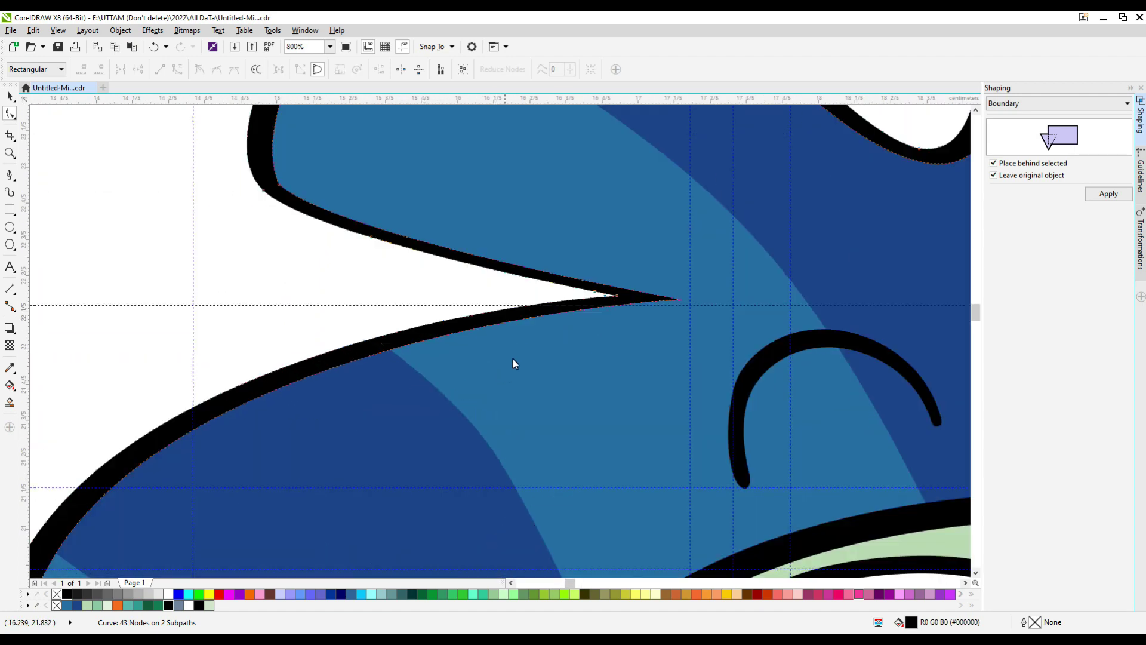
Add nodes on both sides of the right tip of the green chin squiggle to taper it to a point
scroll(478, 324, "down", 2)
left_click(9, 96)
scroll(499, 225, "down", 2)
left_click(710, 221)
scroll(527, 338, "up", 4)
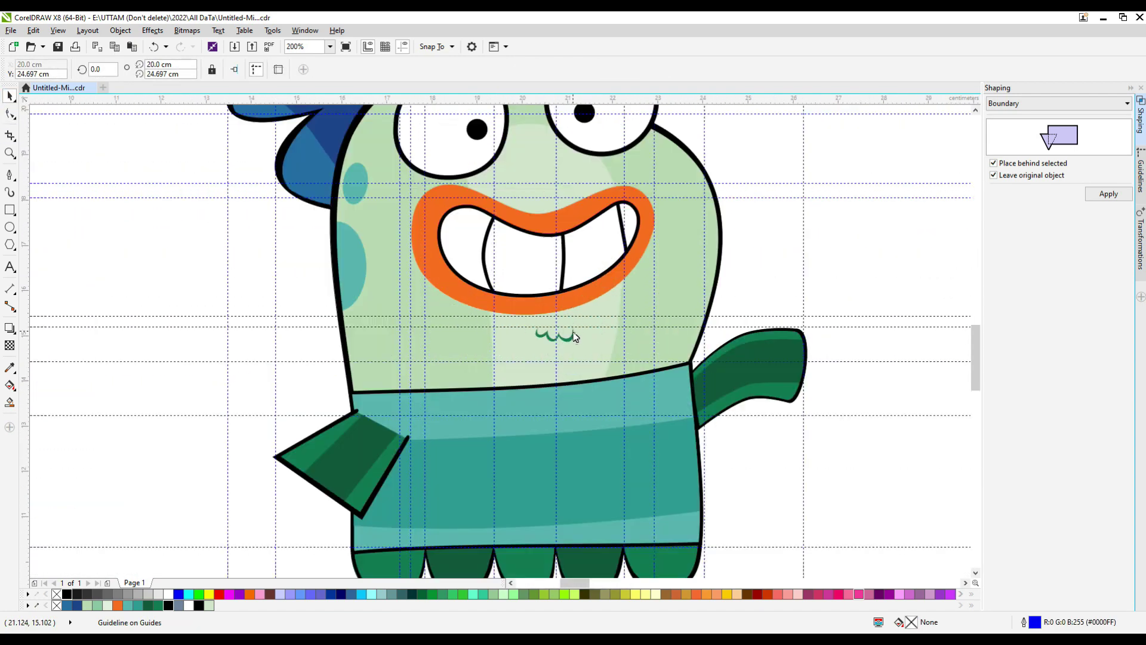
left_click(575, 338)
left_click(9, 113)
scroll(580, 322, "up", 1)
left_click_drag(577, 328, 582, 326)
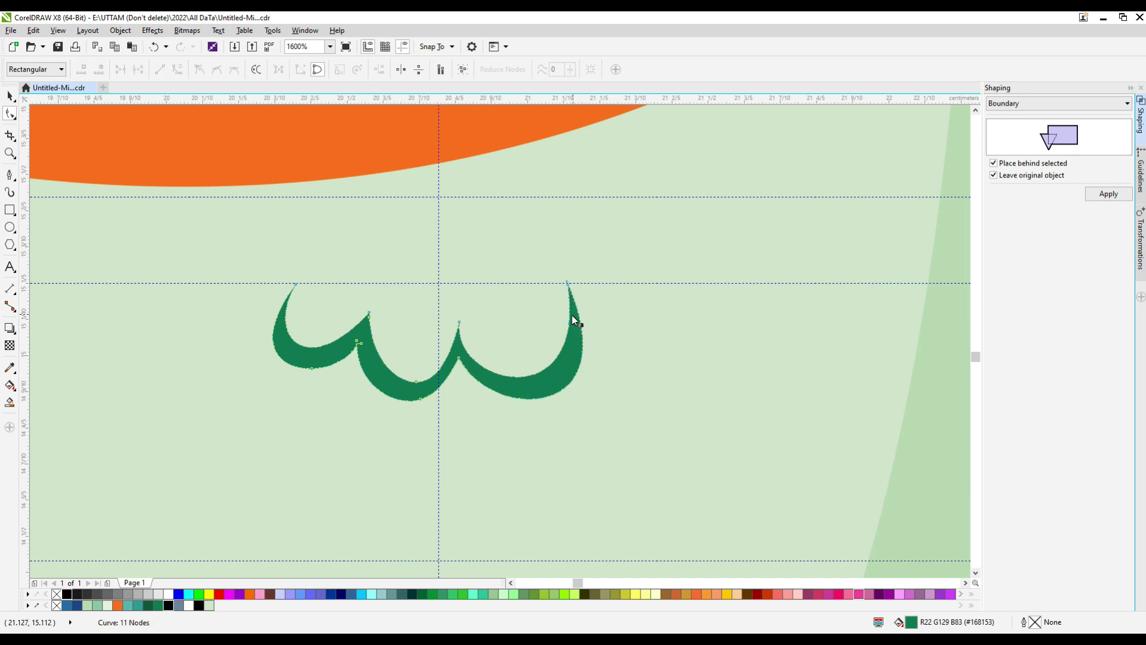
double_click(569, 311)
left_click(577, 311)
Add a node near the chin squiggle's left tip, then sharpen the tip and thin the first scallop
scroll(286, 298, "up", 1)
double_click(297, 292)
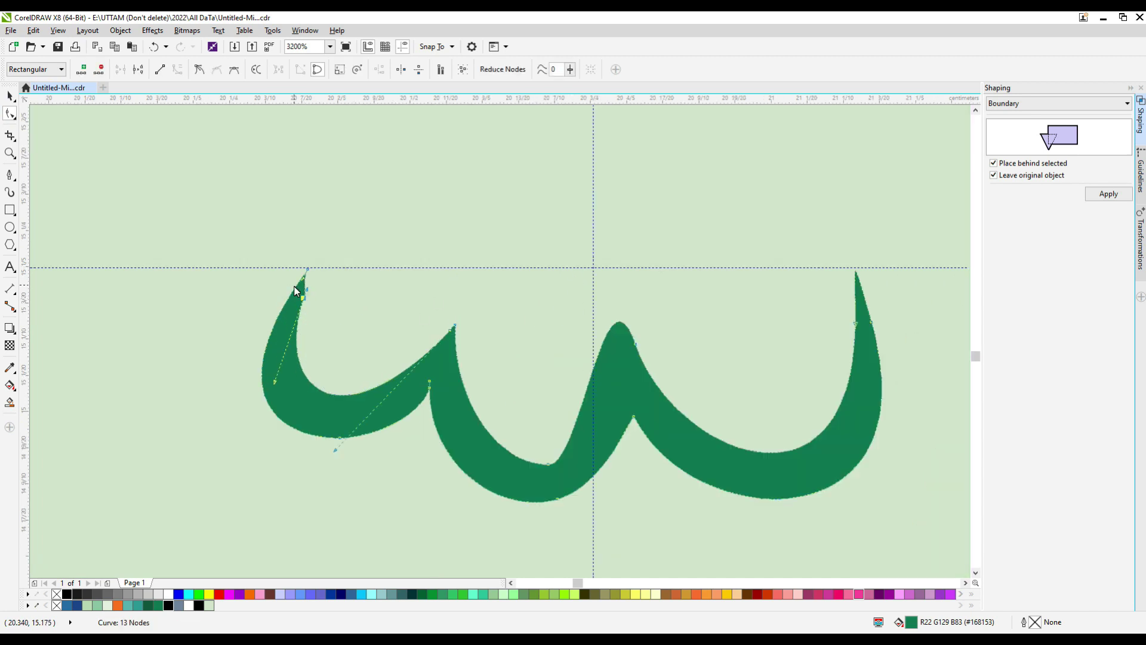
left_click_drag(307, 273, 313, 275)
left_click_drag(345, 403, 345, 407)
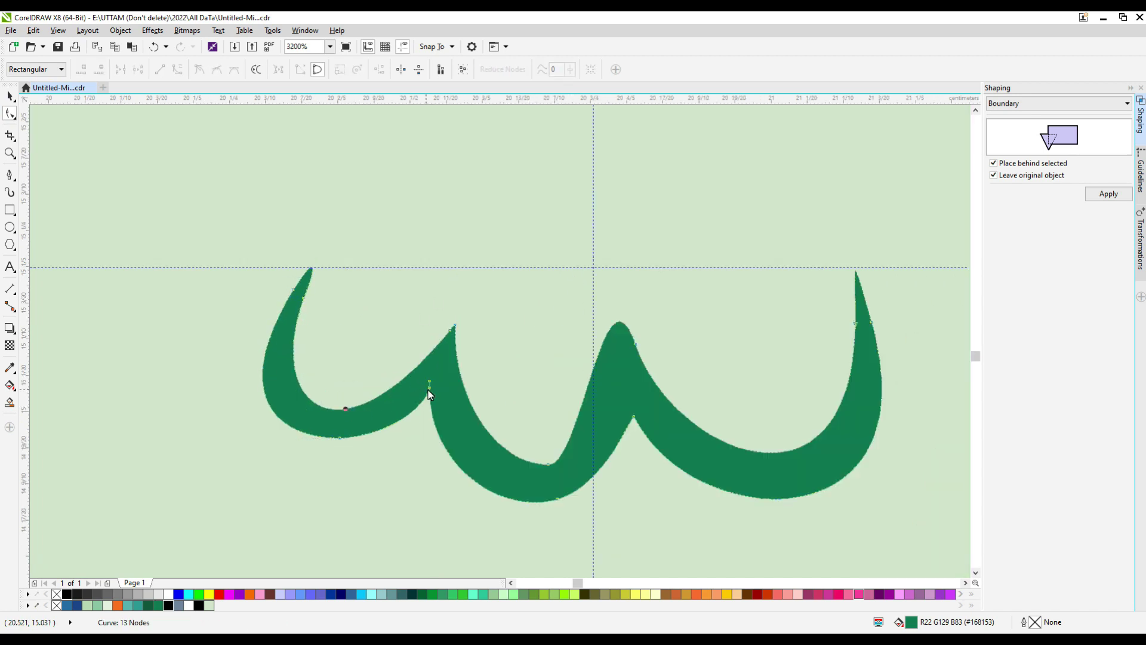
scroll(424, 406, "up", 1)
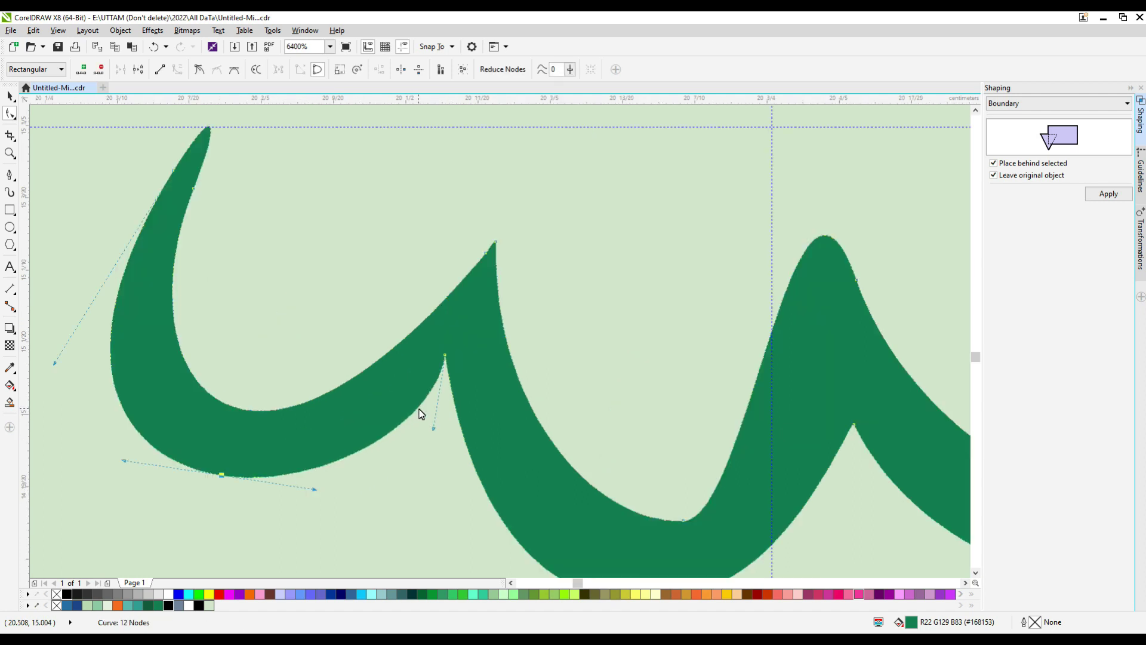
scroll(481, 375, "down", 1)
Add a node beside the chin squiggle's right inner peak and pull it inward to narrow the rounded peak
left_click(577, 448)
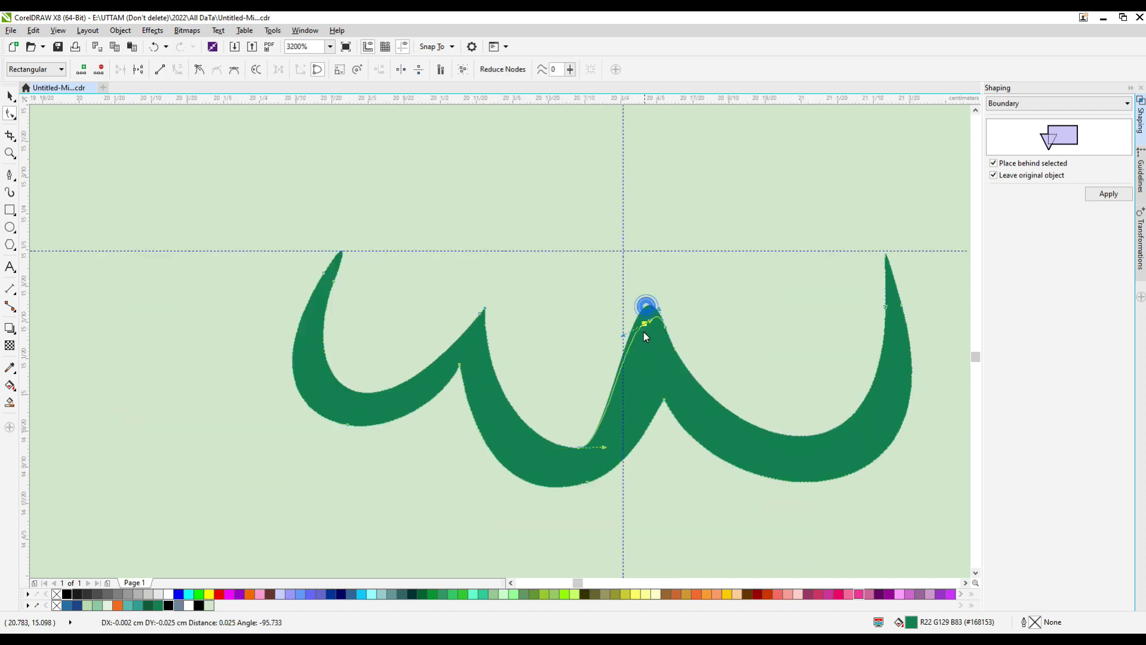
left_click_drag(564, 450, 561, 453)
double_click(643, 336)
double_click(622, 368)
left_click_drag(622, 368, 629, 386)
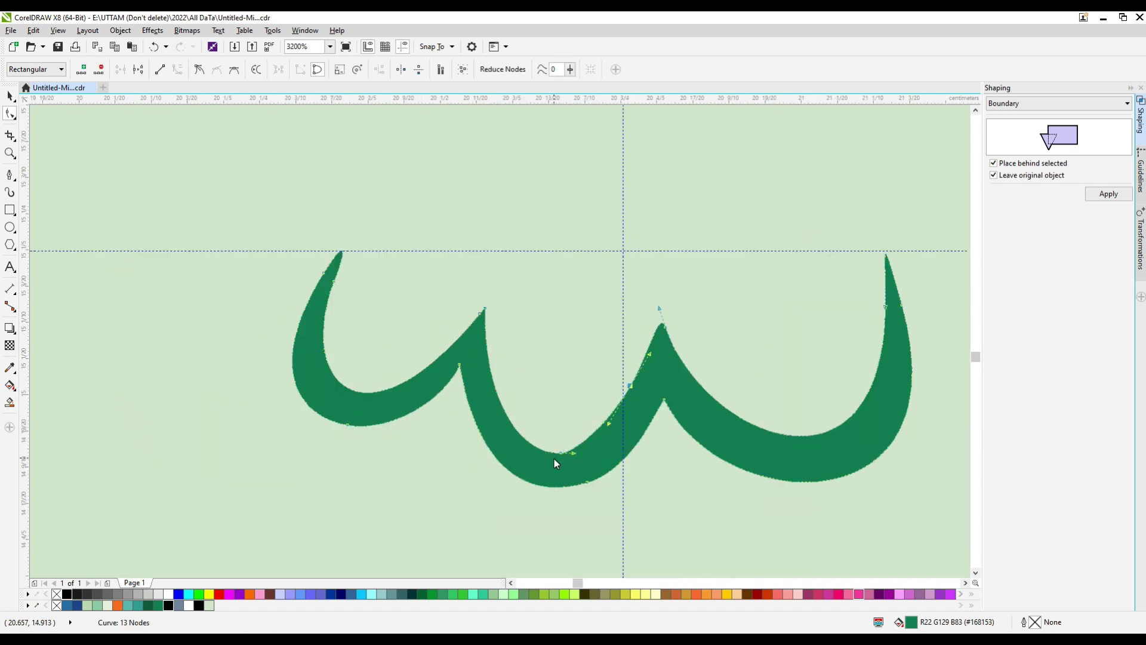
Add a node to the inner edge of the squiggle's middle scallop and round its curve to an even thickness
scroll(620, 358, "down", 1)
left_click(577, 344)
scroll(618, 411, "up", 1)
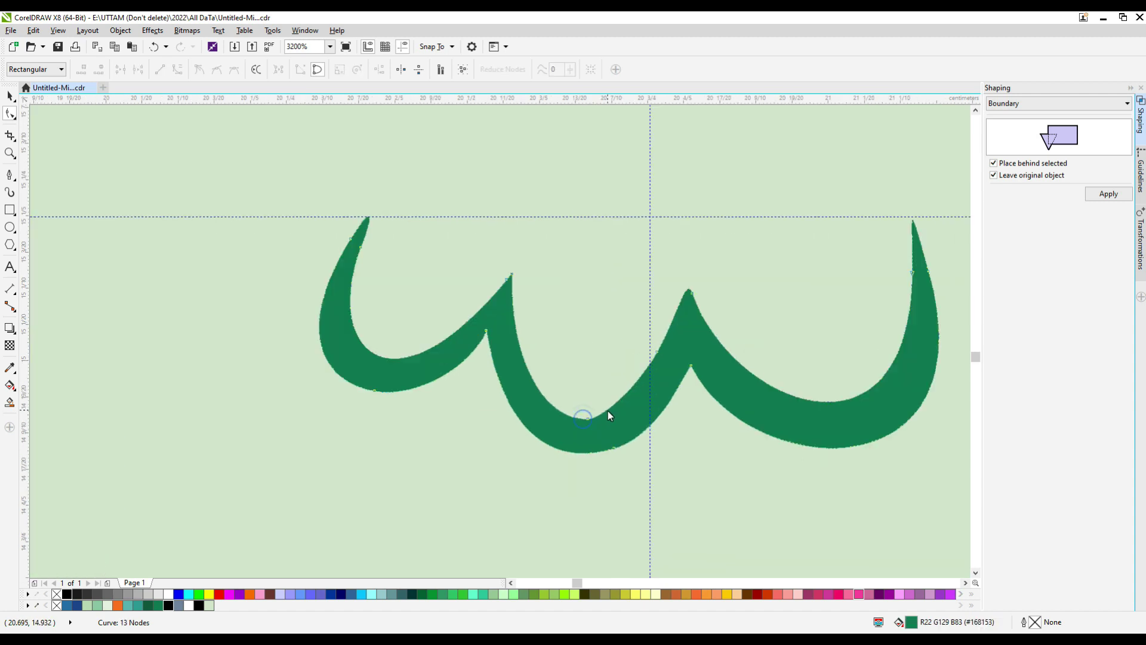
left_click(590, 421)
scroll(524, 385, "up", 1)
double_click(585, 435)
left_click_drag(585, 435, 577, 432)
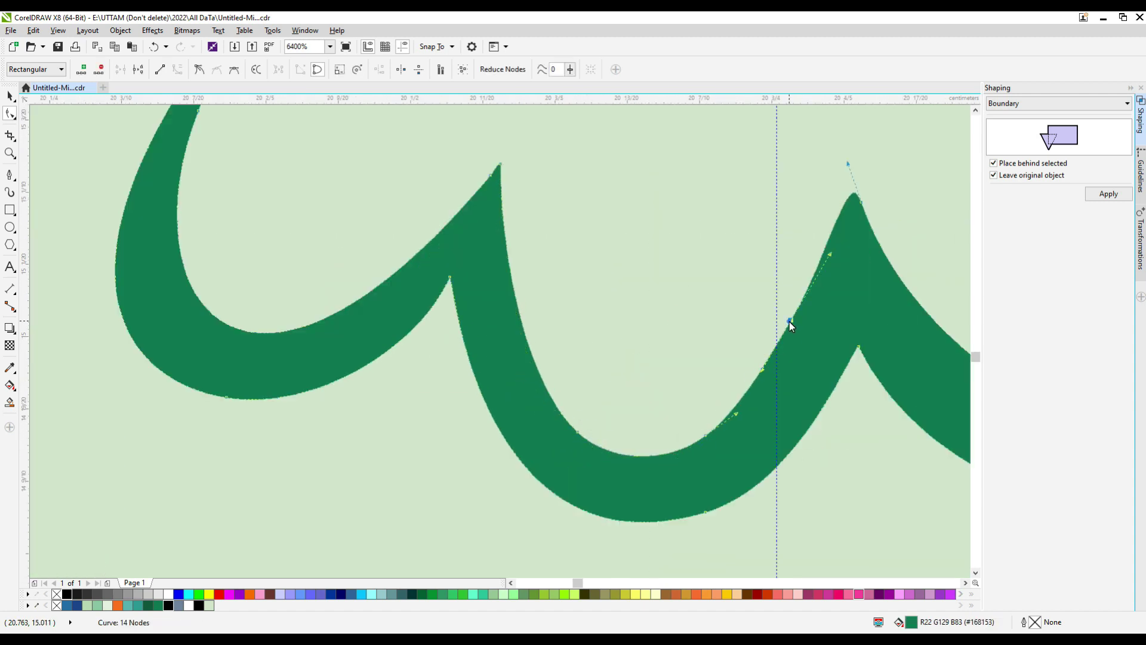
left_click(807, 285)
scroll(695, 305, "down", 2)
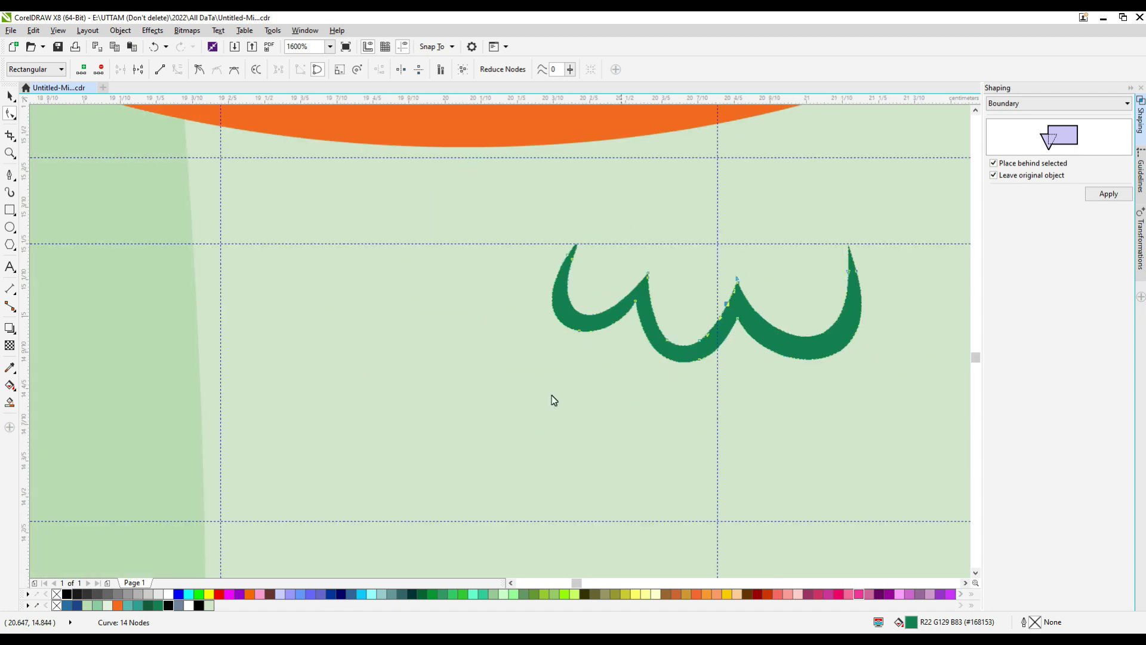
Create a boundary curve from the black hair outline and enlarge it proportionally around its center
scroll(551, 395, "down", 2)
left_click(9, 96)
left_click(445, 311)
scroll(469, 353, "down", 1)
scroll(311, 447, "up", 2)
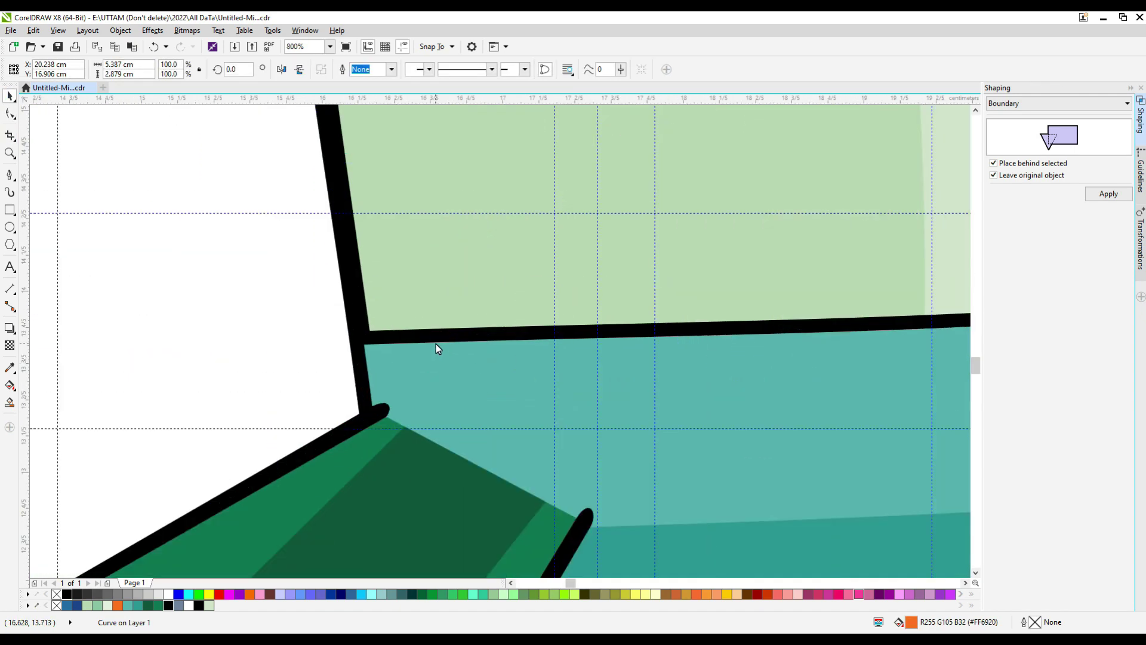
scroll(436, 349, "down", 4)
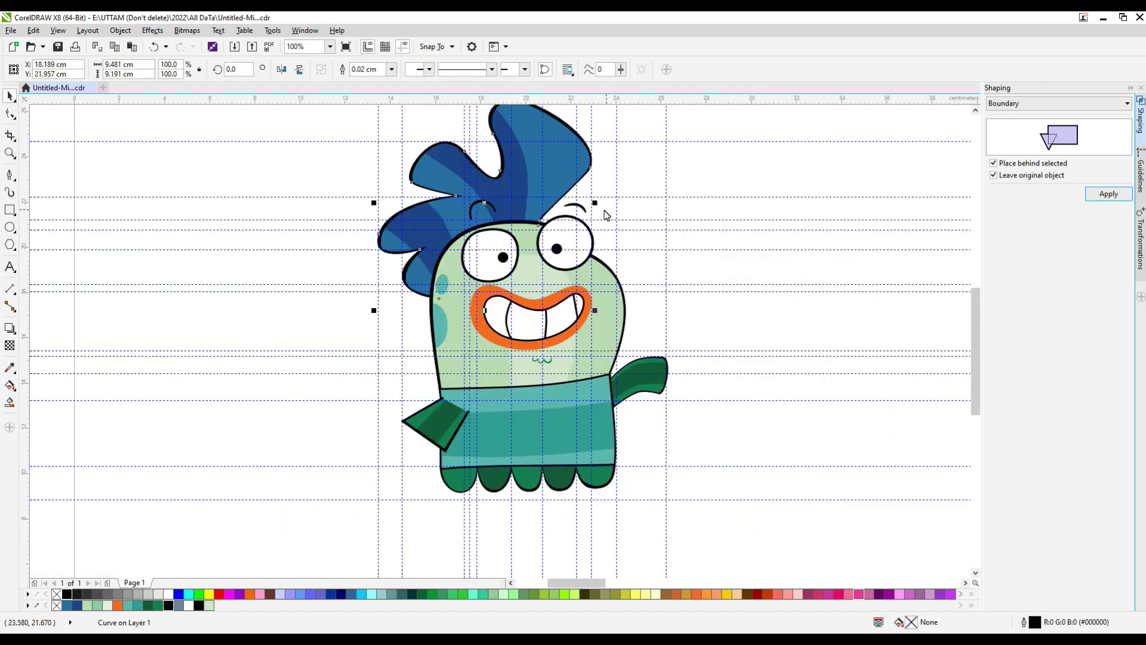
scroll(565, 236, "down", 1)
scroll(499, 196, "up", 1)
left_click_drag(439, 136, 430, 128)
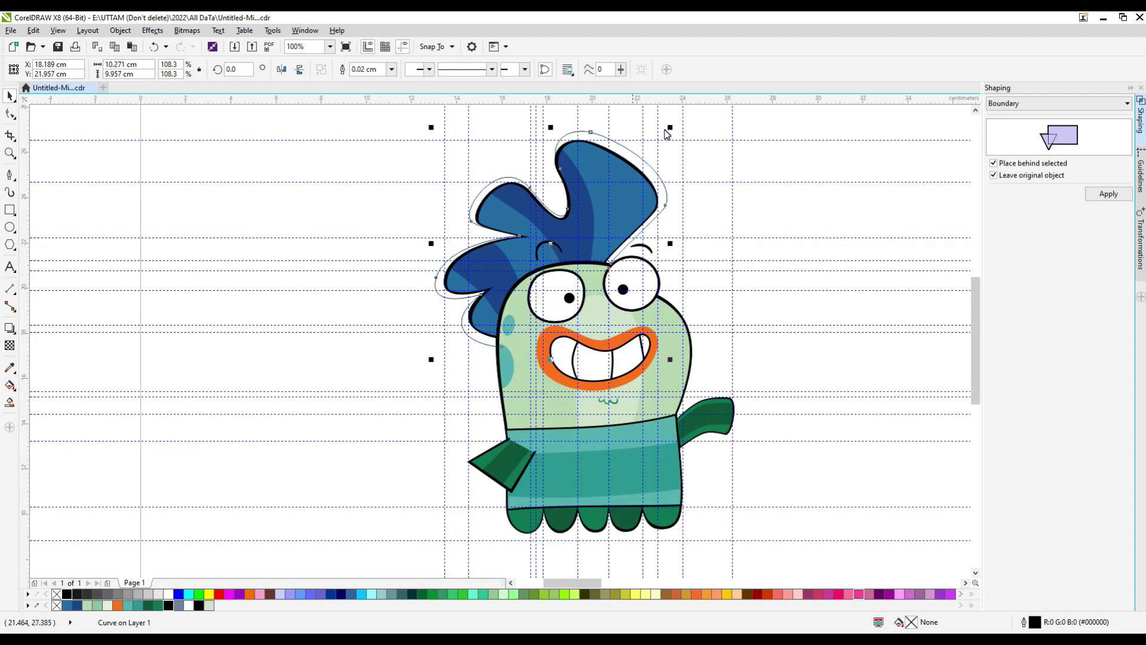
scroll(667, 129, "up", 1)
left_click_drag(668, 130, 665, 139)
Move the enlarged contour's nodes outward at the left hair notch and on the middle lobe's right slope
key("F10")
scroll(438, 340, "up", 2)
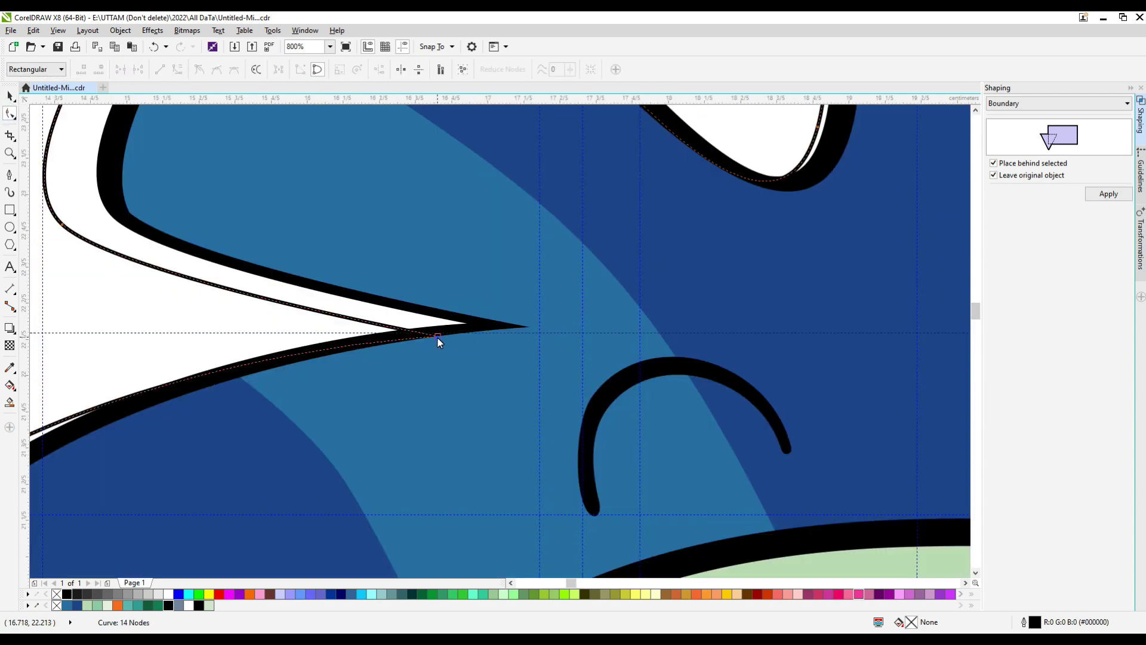
left_click_drag(437, 341, 395, 323)
scroll(527, 399, "down", 1)
left_click_drag(523, 181, 533, 174)
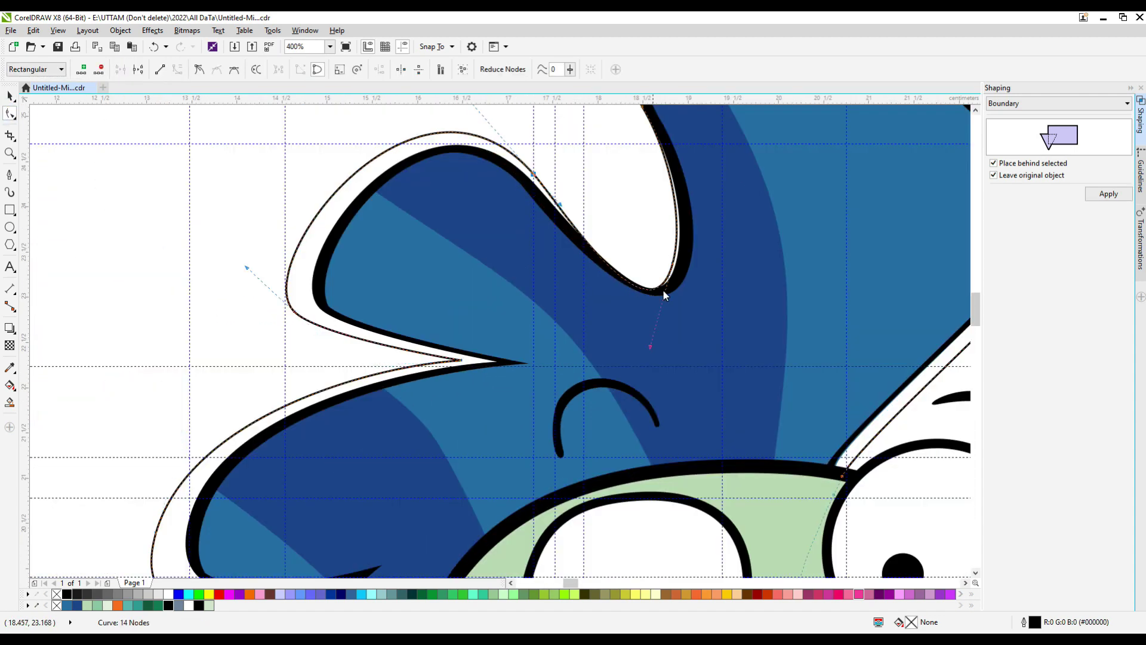
Reshape the enlarged contour inside the upper hair notch to leave an even gap from the black outline
left_click_drag(657, 288, 664, 288)
scroll(664, 287, "down", 2)
scroll(639, 299, "up", 1)
scroll(647, 358, "up", 1)
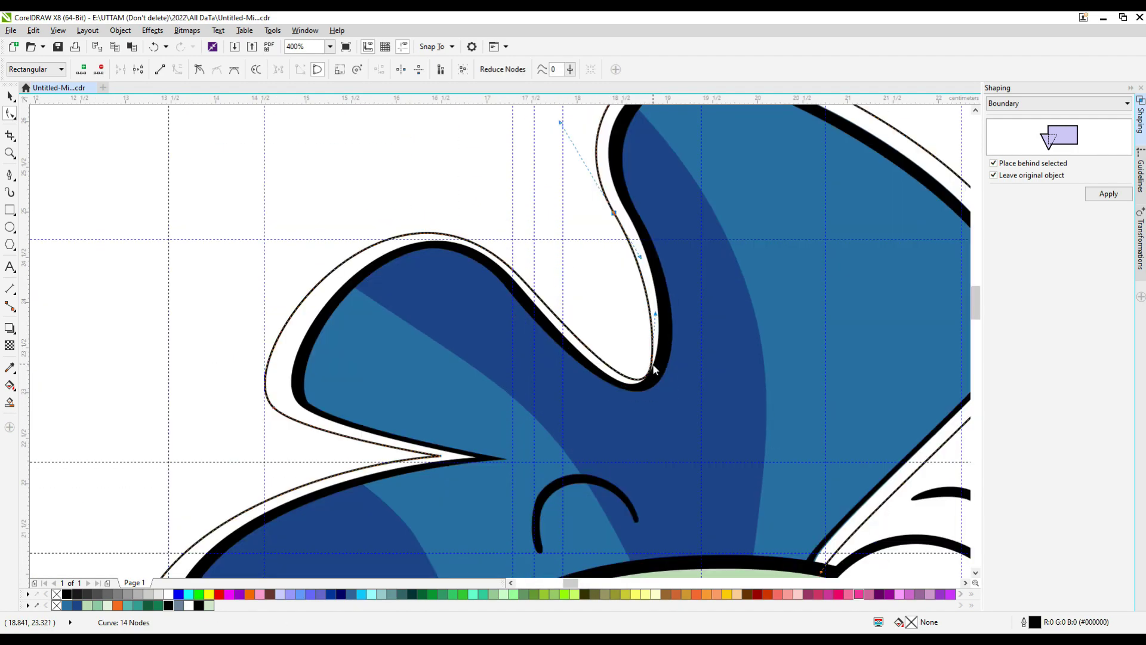
left_click(634, 371)
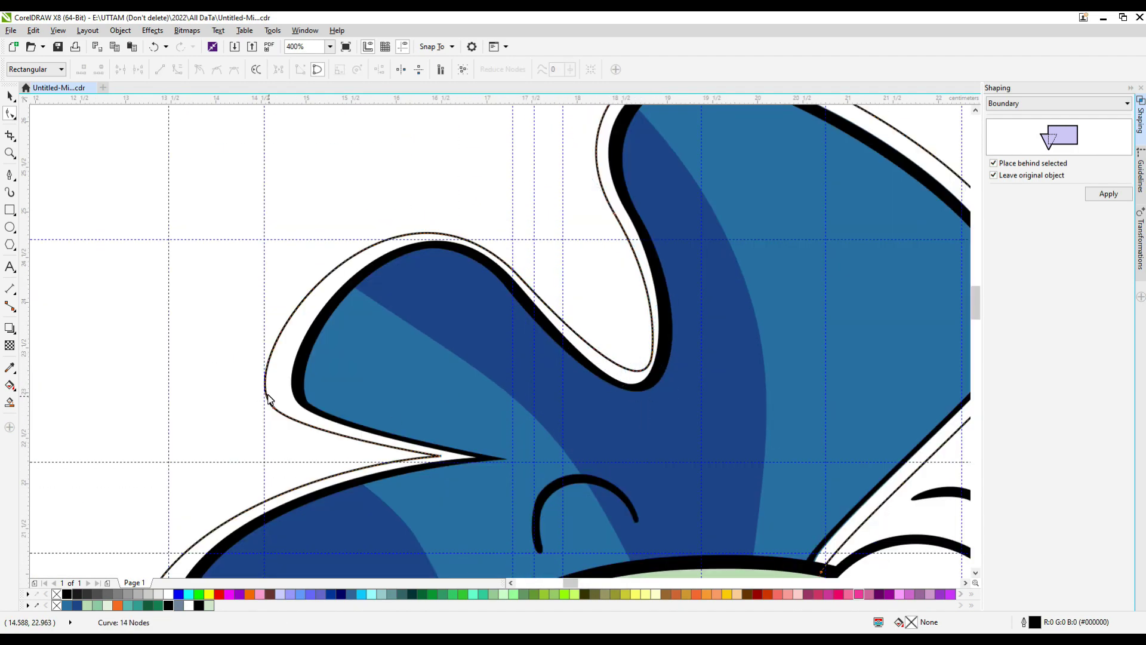
Even out the contour's gap at the middle lobe's left corner and the tall lobe's right corner
left_click_drag(274, 407, 289, 411)
scroll(401, 311, "down", 2)
scroll(550, 311, "up", 2)
left_click_drag(573, 317, 569, 323)
scroll(618, 277, "down", 1)
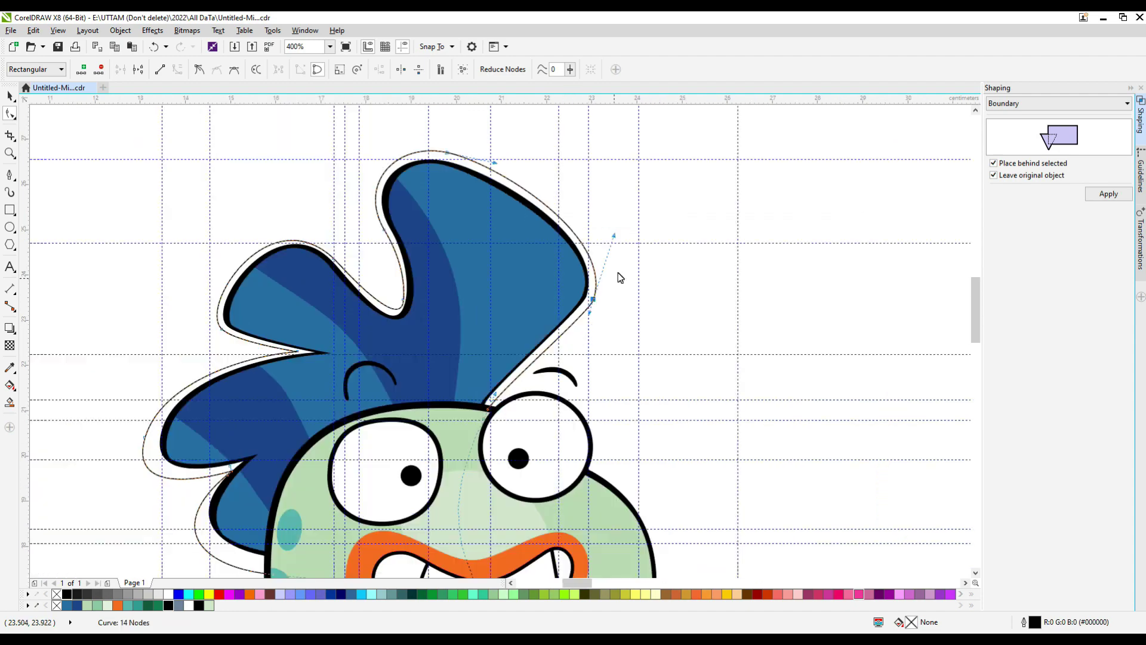
scroll(524, 485, "up", 2)
left_click(524, 477)
scroll(492, 499, "up", 2)
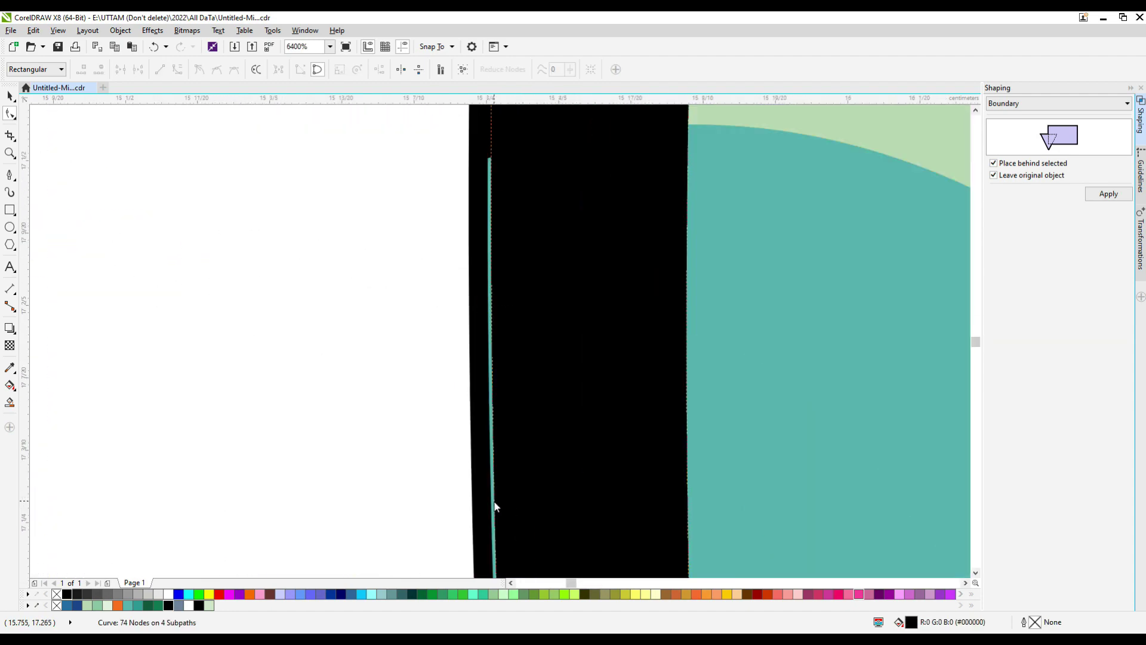
scroll(495, 504, "down", 3)
scroll(524, 286, "down", 2)
scroll(469, 277, "up", 2)
Try to delete the enlarged contour's nodes at the lower hair notch, then undo the deletion
left_click(469, 278)
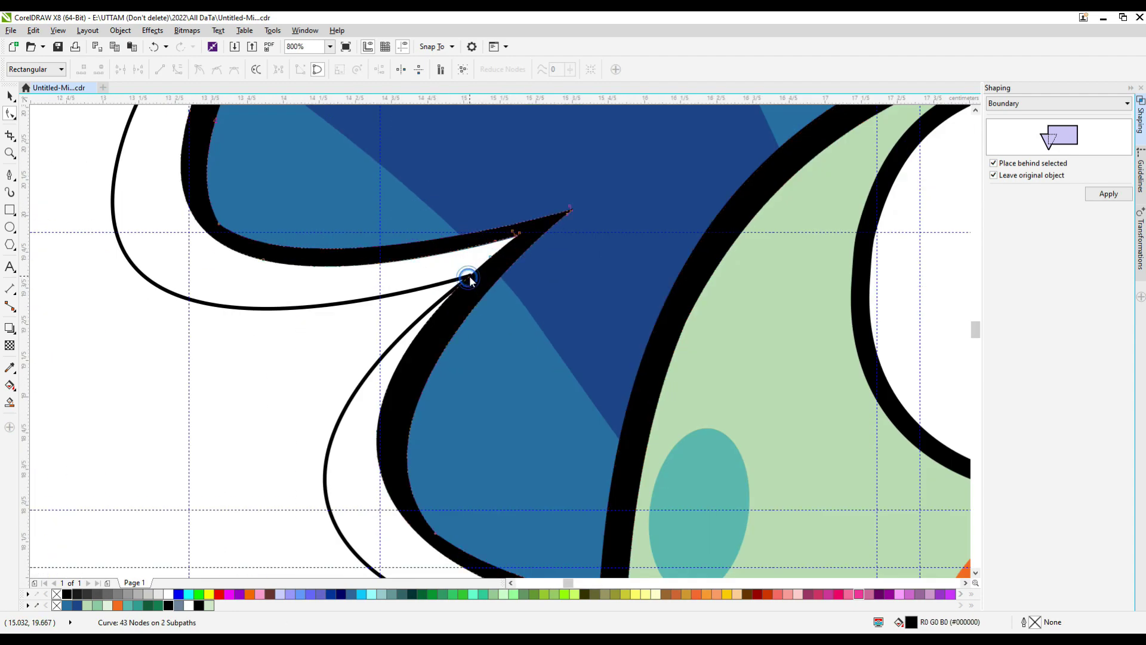
scroll(470, 277, "up", 2)
left_click(456, 281)
left_click(475, 272)
key("Delete")
scroll(471, 264, "down", 2)
key("ctrl+z")
scroll(452, 273, "up", 2)
Reshape the enlarged contour at the lower hair notch into a single rounded tip clear of the black outline
left_click(494, 256)
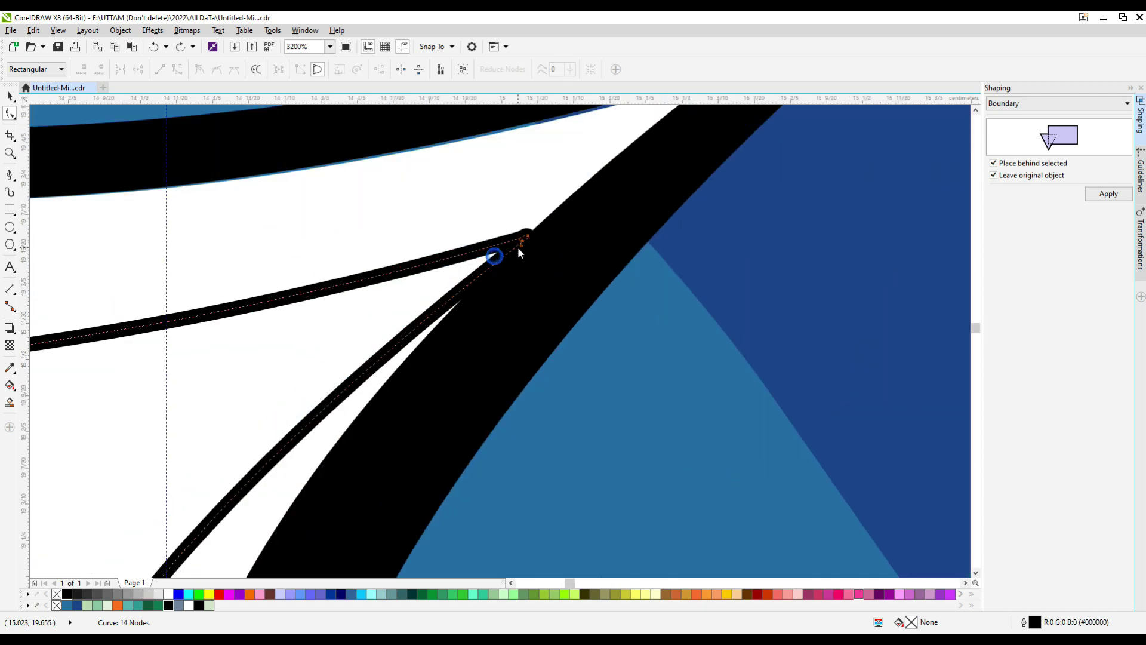
scroll(518, 251, "up", 2)
left_click_drag(521, 119, 521, 121)
scroll(551, 262, "down", 1)
left_click_drag(547, 246, 435, 258)
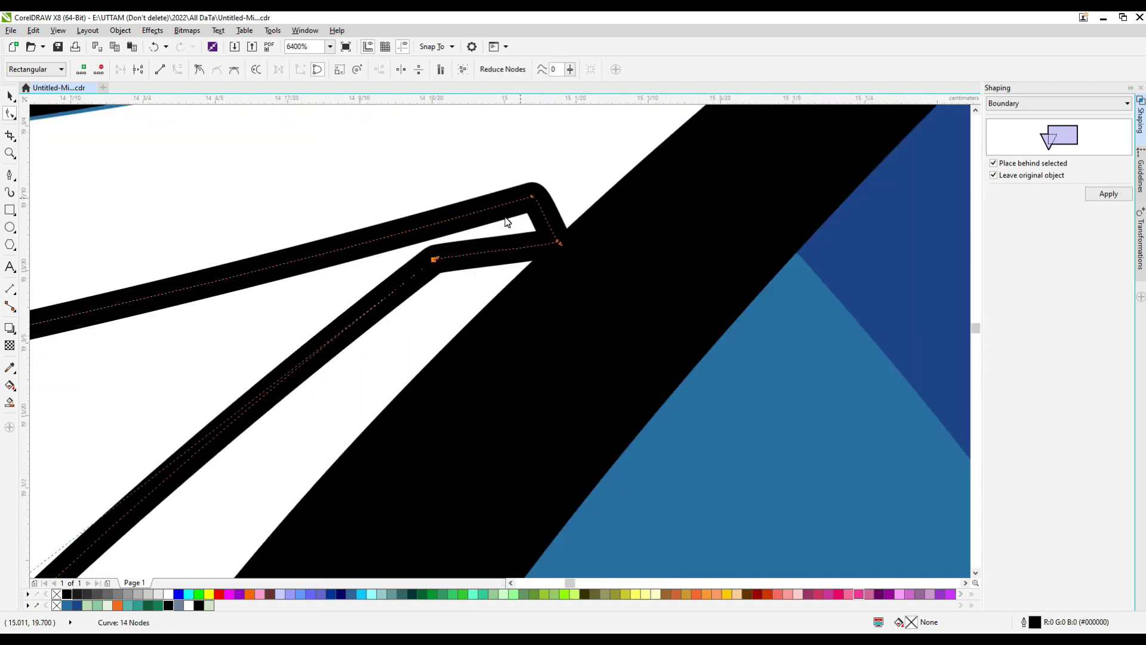
scroll(506, 226, "down", 2)
left_click_drag(515, 219, 534, 186)
left_click(524, 238)
Delete the spur node at the black outline's lower notch tip and move the adjacent node over the blue edge
scroll(774, 161, "up", 4)
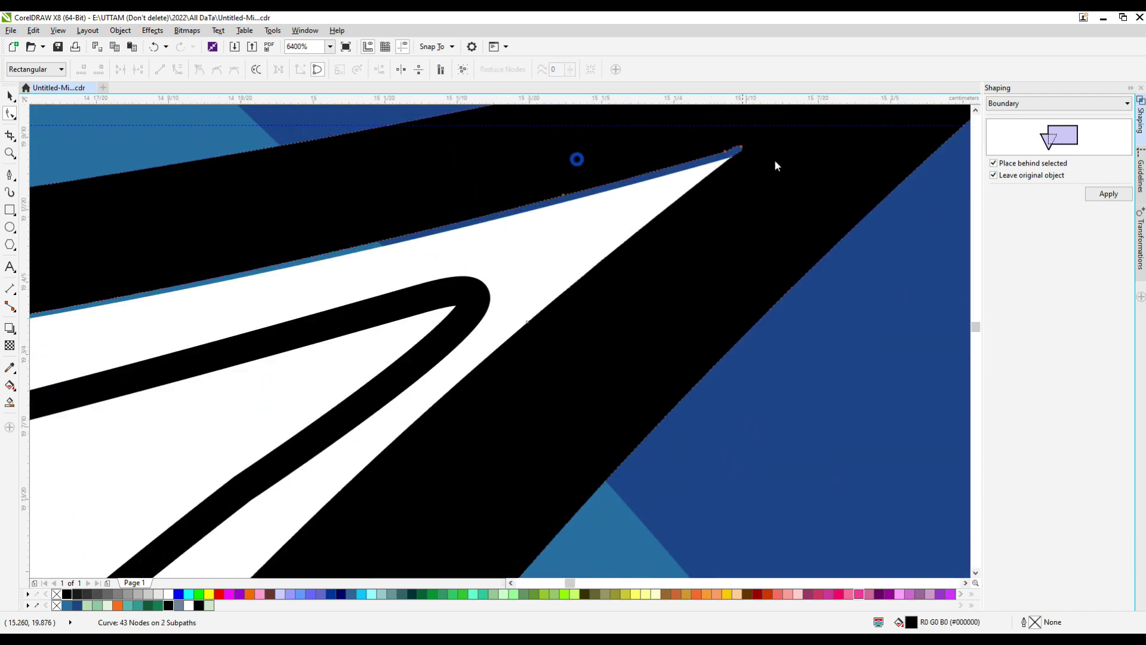
left_click_drag(807, 154, 740, 208)
key("Delete")
scroll(738, 292, "down", 2)
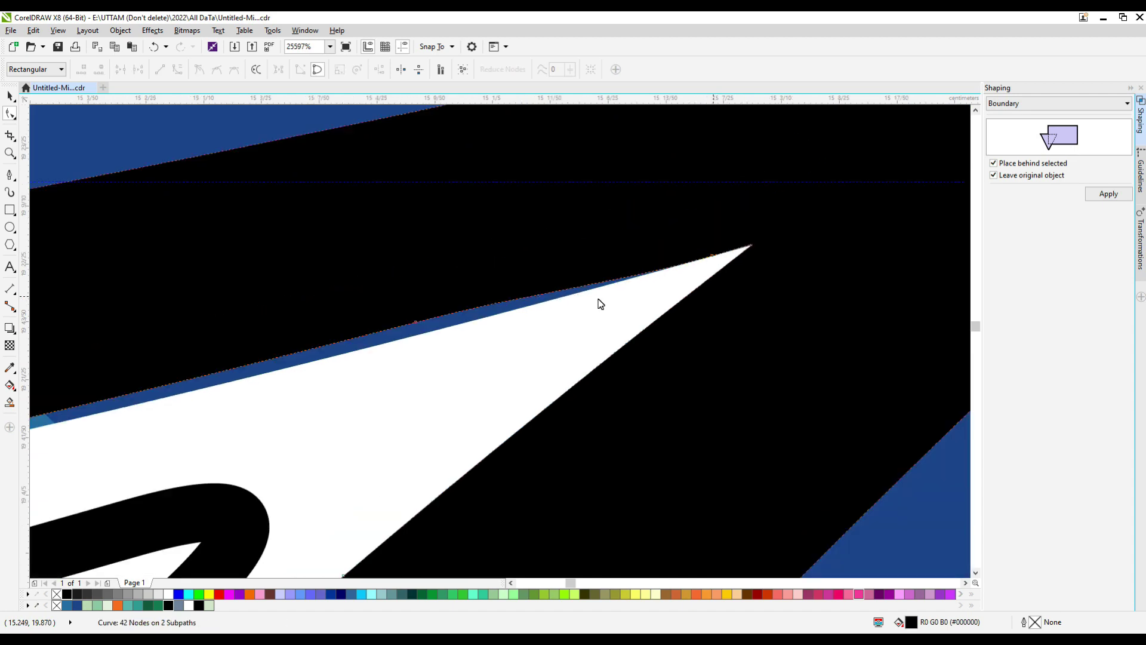
scroll(326, 362, "up", 1)
left_click_drag(710, 258, 714, 276)
scroll(850, 278, "down", 3)
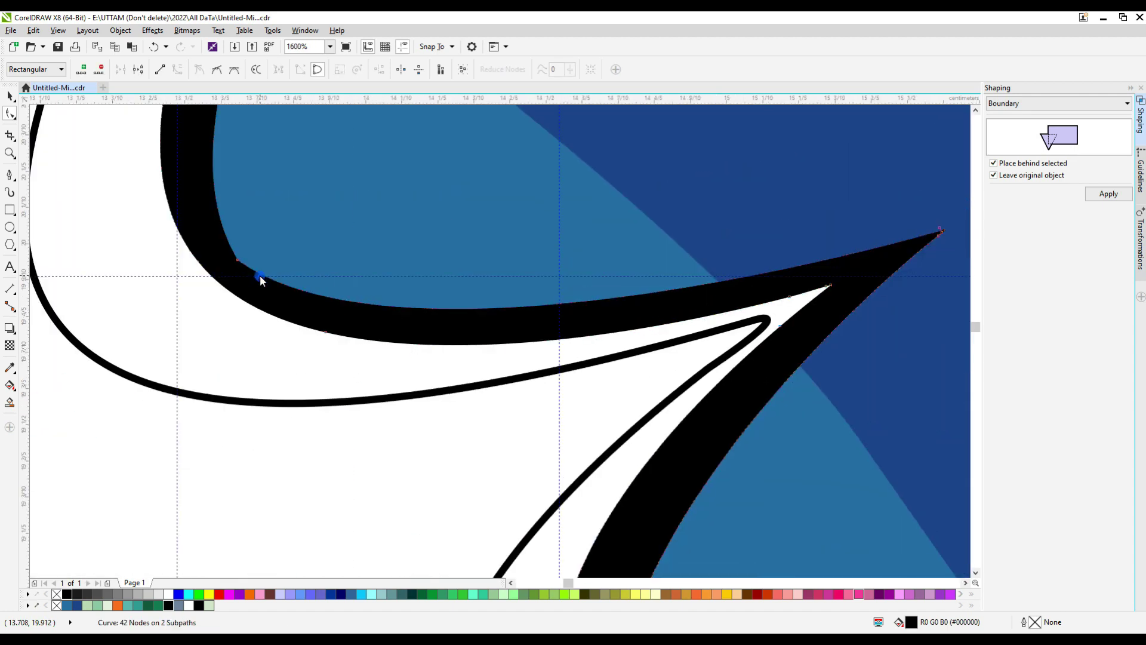
Pull the enlarged contour closer around the two lower hair lobes and tuck its end node into the head
scroll(531, 408, "down", 1)
left_click(287, 332)
left_click_drag(298, 366, 356, 361)
scroll(365, 387, "down", 2)
scroll(398, 455, "up", 1)
double_click(399, 443)
left_click_drag(399, 443, 418, 438)
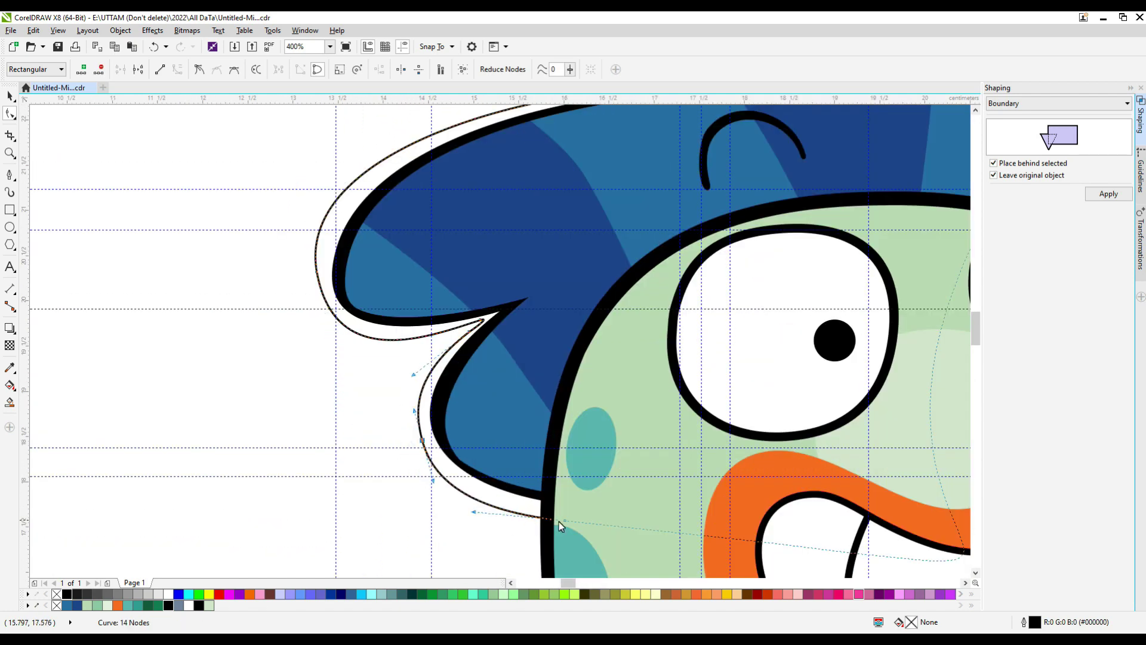
left_click_drag(562, 514, 570, 507)
Create a boundary curve around the right eye and enlarge it slightly beyond the black eye outline
scroll(379, 350, "down", 2)
left_click(10, 96)
scroll(563, 317, "up", 1)
left_click(562, 326)
left_click(1112, 192)
scroll(619, 300, "up", 1)
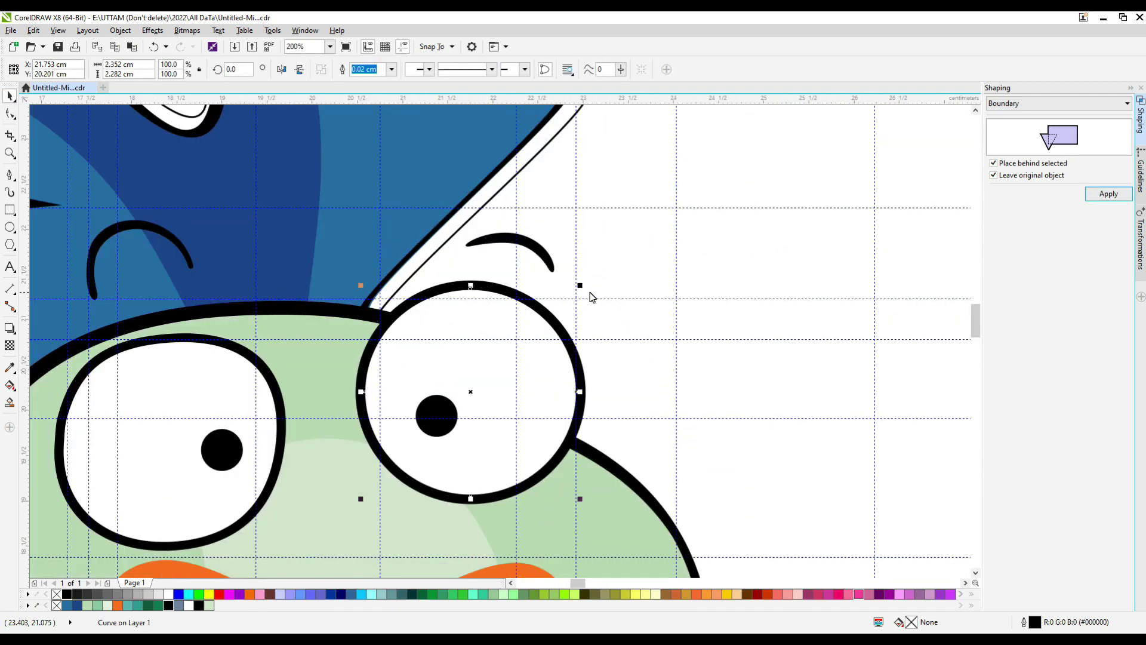
left_click_drag(582, 286, 602, 272)
Create a boundary curve around the head and body and enlarge it to about 9.0 cm wide and 12.4 cm high
scroll(664, 295, "down", 1)
scroll(666, 300, "down", 2)
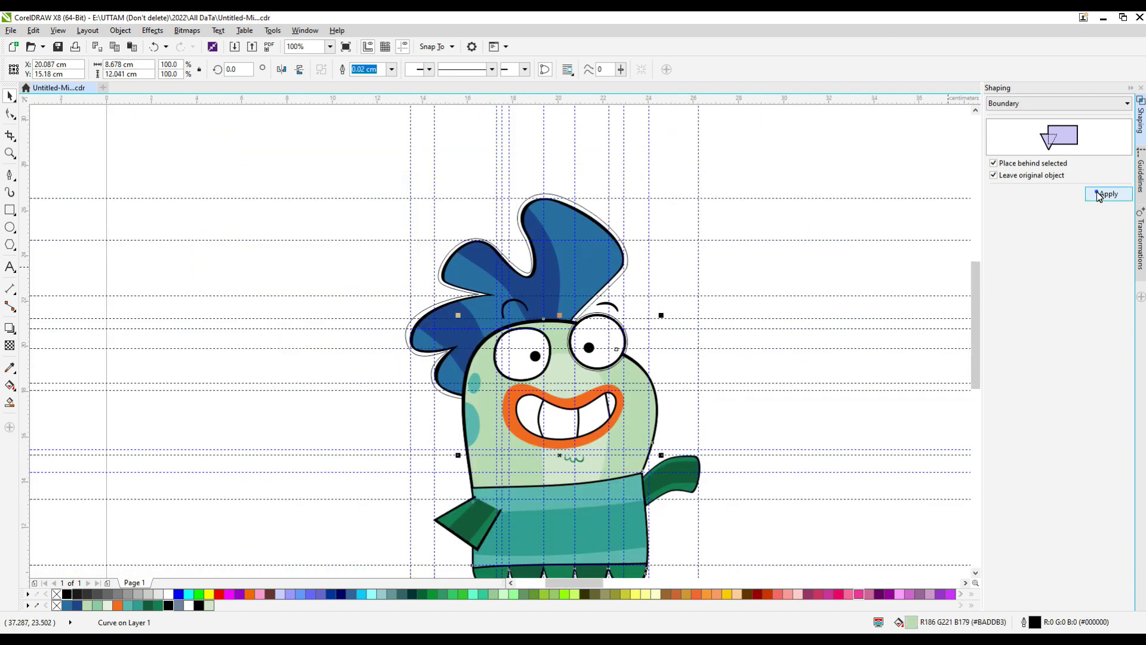
left_click_drag(664, 457, 668, 456)
scroll(528, 315, "up", 1)
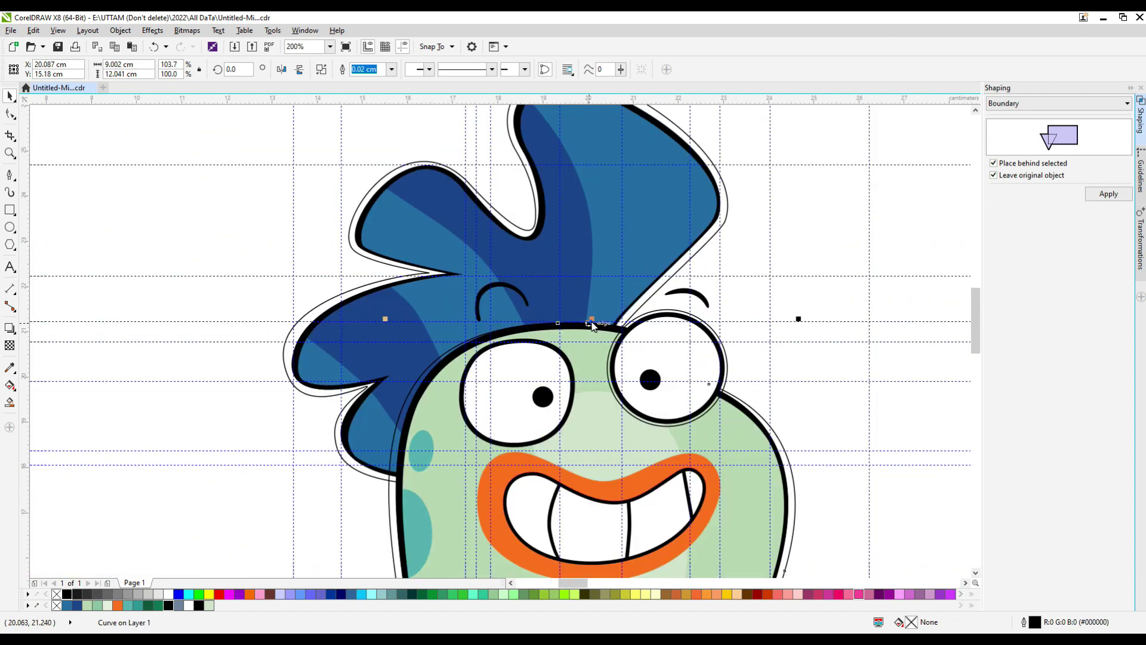
scroll(594, 315, "down", 2)
scroll(604, 486, "up", 2)
left_click_drag(557, 348, 558, 357)
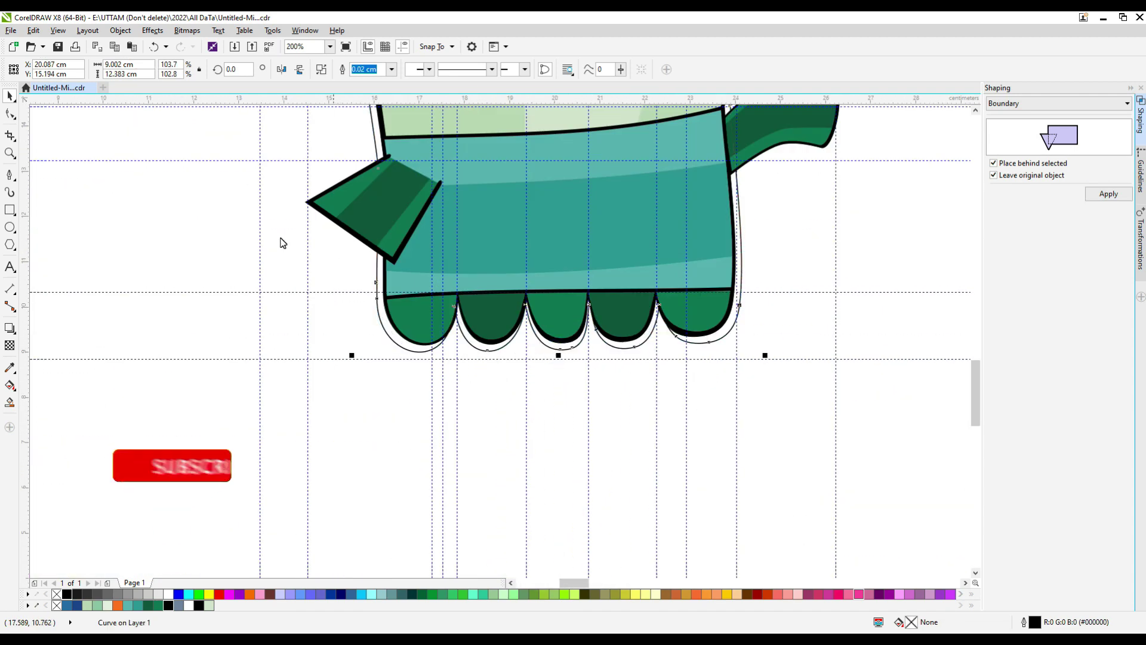
Pull the enlarged body contour out of the first notch between the hem lobes so it forms a single tip
left_click(7, 113)
scroll(460, 308, "up", 3)
double_click(413, 300)
double_click(412, 296)
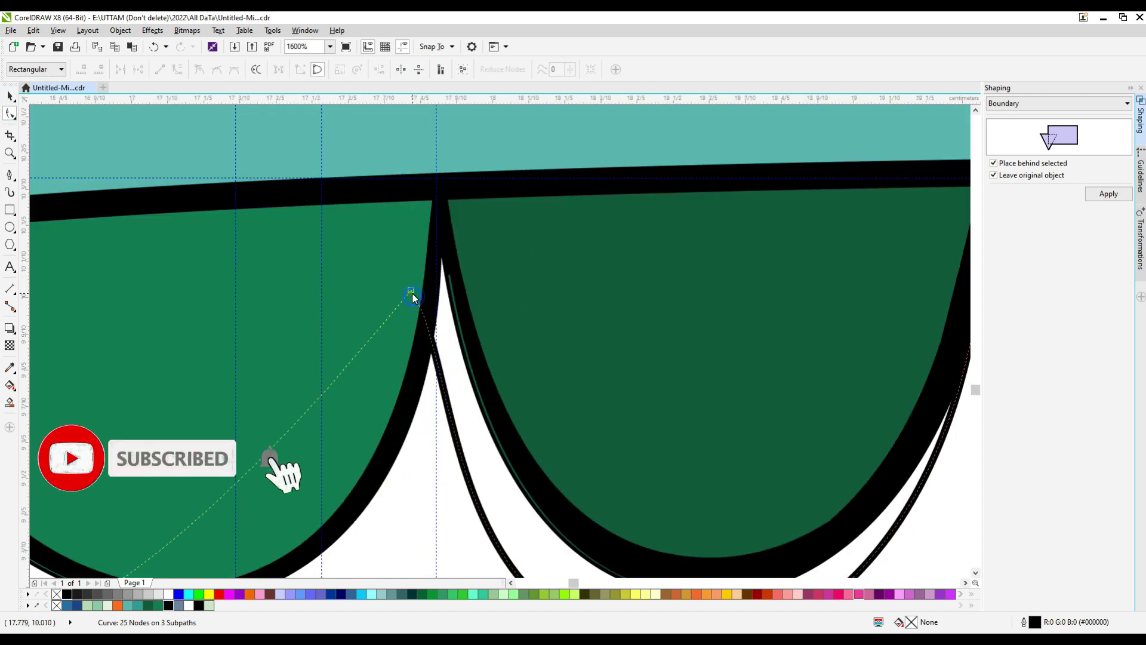
left_click_drag(412, 295, 443, 354)
scroll(457, 306, "up", 1)
Adjust the black outline's curve at the first notch between the hem lobes
left_click(432, 242)
scroll(432, 242, "down", 2)
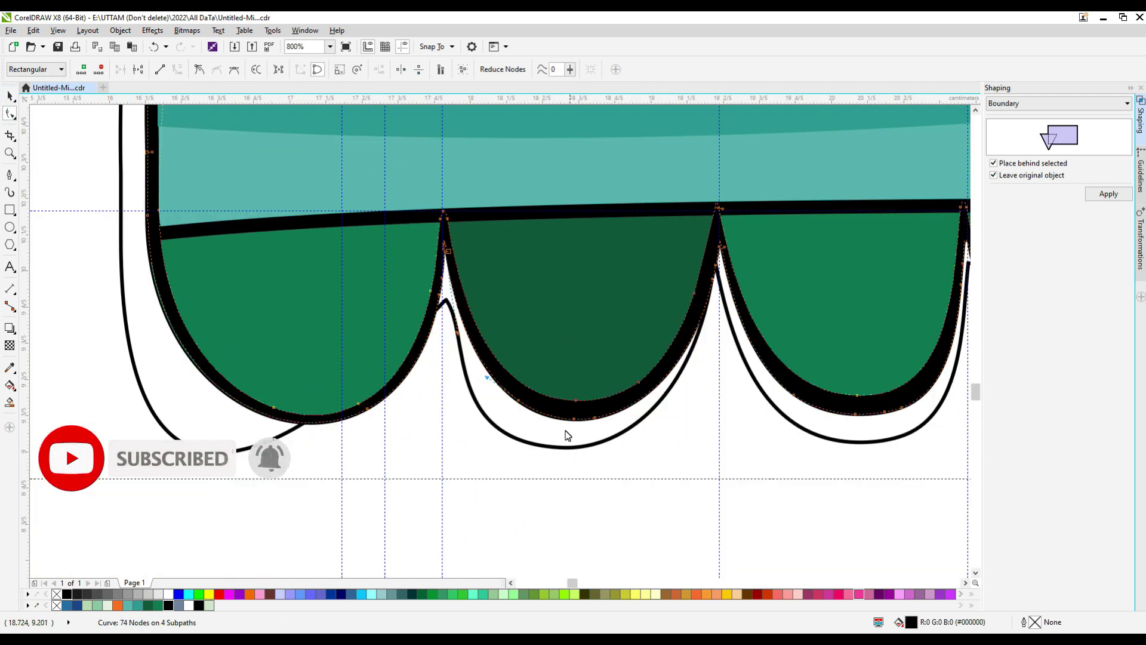
scroll(564, 431, "up", 3)
left_click_drag(337, 289, 334, 301)
scroll(348, 326, "down", 2)
Reshape the enlarged contour at the middle hem notches so it stays evenly clear of the black outline
left_click(393, 408)
left_click_drag(439, 410, 467, 406)
scroll(594, 384, "down", 1)
scroll(667, 215, "up", 3)
left_click_drag(666, 213, 693, 388)
scroll(619, 327, "down", 3)
left_click_drag(485, 494, 488, 483)
scroll(874, 311, "up", 1)
mouse_move(879, 351)
left_mouse_down()
mouse_move(878, 313)
mouse_move(879, 341)
left_mouse_up()
double_click(885, 367)
Lower the enlarged contour into one pointed tip at the last hem notch and remove the spare node there
scroll(754, 308, "down", 1)
left_click_drag(703, 490, 753, 475)
scroll(574, 437, "down", 2)
scroll(700, 431, "up", 2)
scroll(716, 329, "up", 1)
left_click_drag(720, 333, 708, 396)
double_click(729, 330)
Smooth the black outline's curve where the rightmost hem lobe descends from the notch
scroll(812, 517, "up", 2)
left_click(860, 564)
left_click(853, 564)
left_click_drag(609, 337, 551, 313)
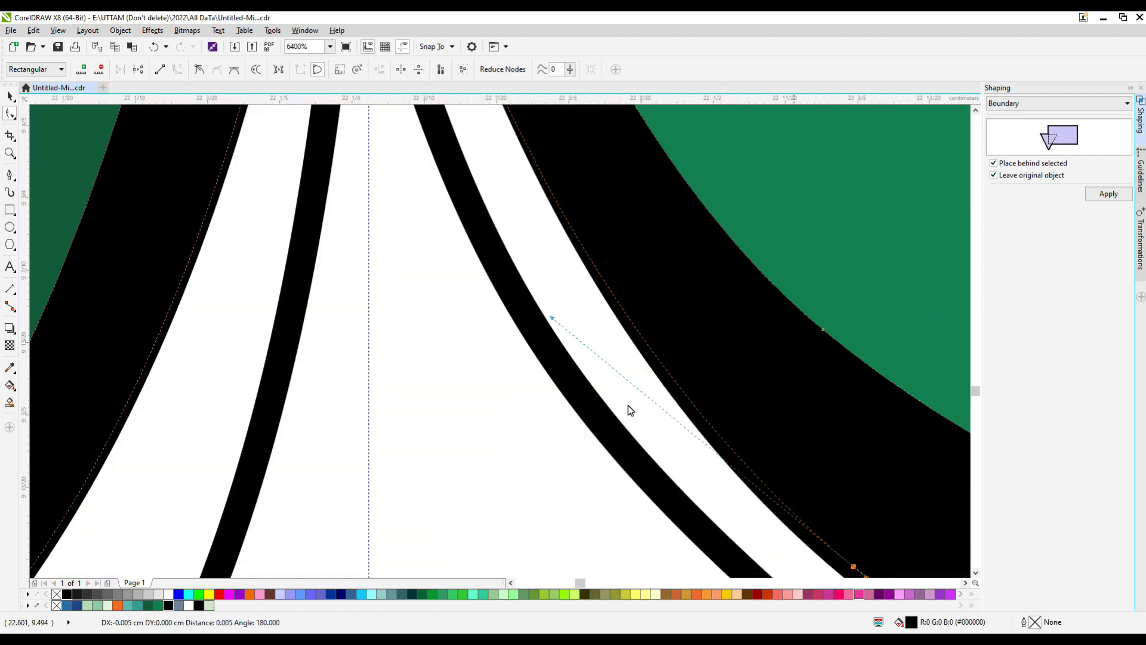
scroll(675, 401, "down", 2)
scroll(832, 492, "up", 2)
left_click_drag(432, 316, 429, 327)
scroll(428, 328, "down", 2)
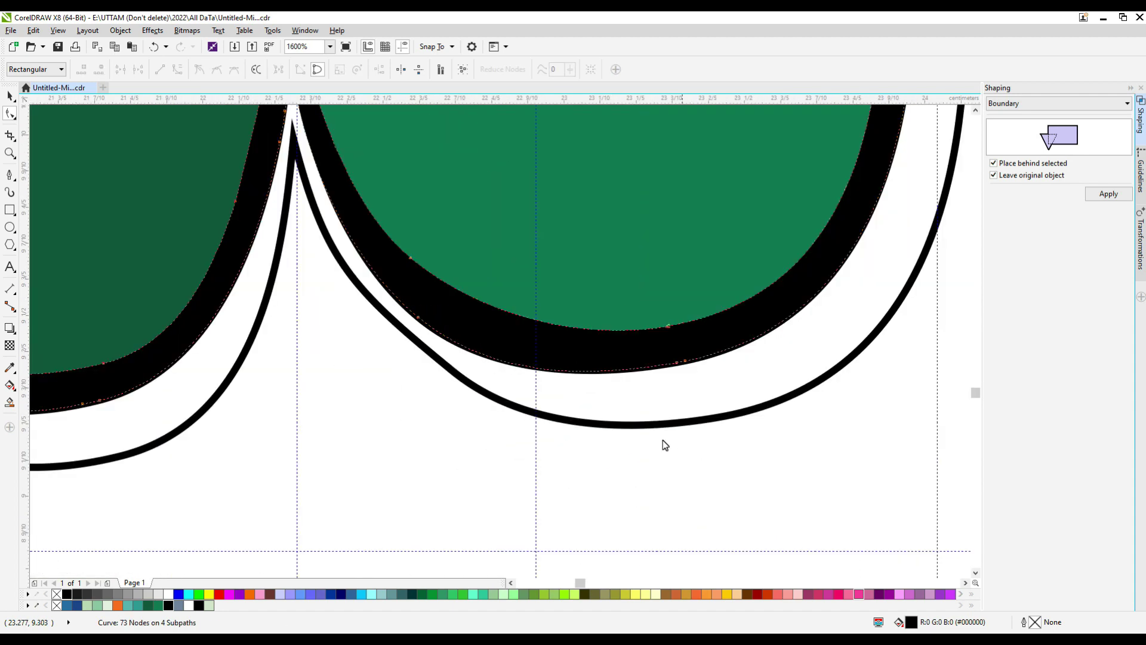
Delete surplus nodes from the enlarged contour around the rightmost hem lobe and pull its side slightly closer to the body
left_click(659, 425)
left_click(452, 370)
key("Delete")
scroll(726, 486, "down", 1)
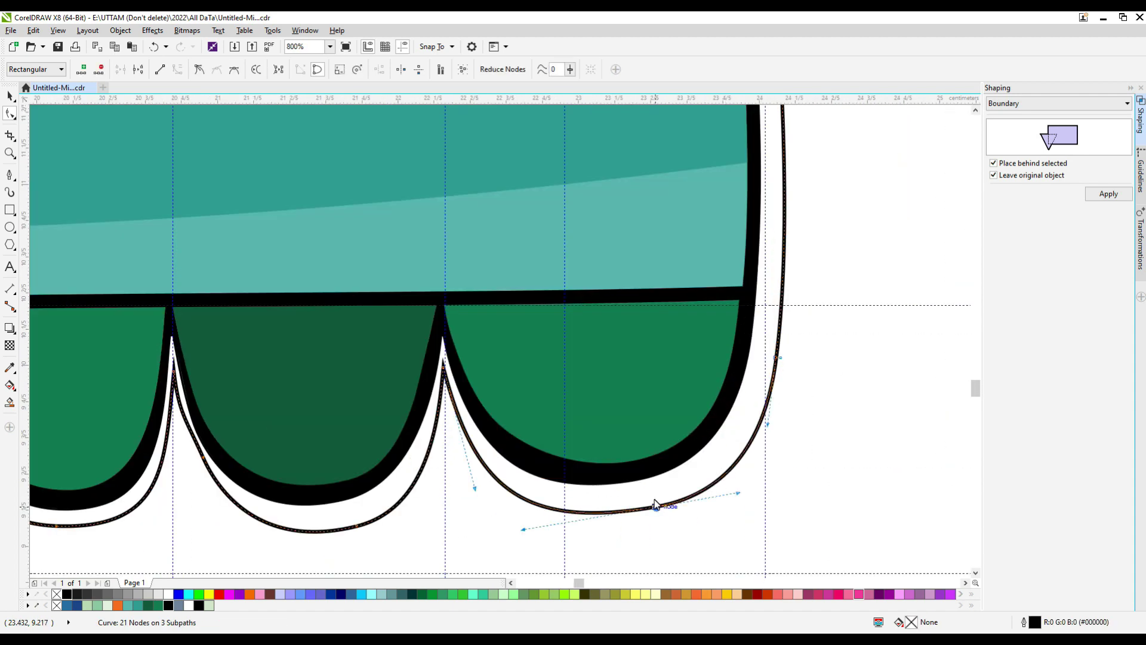
key("Delete")
left_click_drag(808, 335, 707, 414)
key("Delete")
scroll(755, 330, "down", 1)
scroll(758, 195, "up", 1)
left_click_drag(788, 222, 774, 231)
Pull the enlarged contour outward beneath the leftmost hem lobe so it clears the black outline
scroll(775, 230, "down", 2)
scroll(531, 320, "up", 2)
scroll(266, 374, "down", 1)
scroll(275, 379, "left", 1)
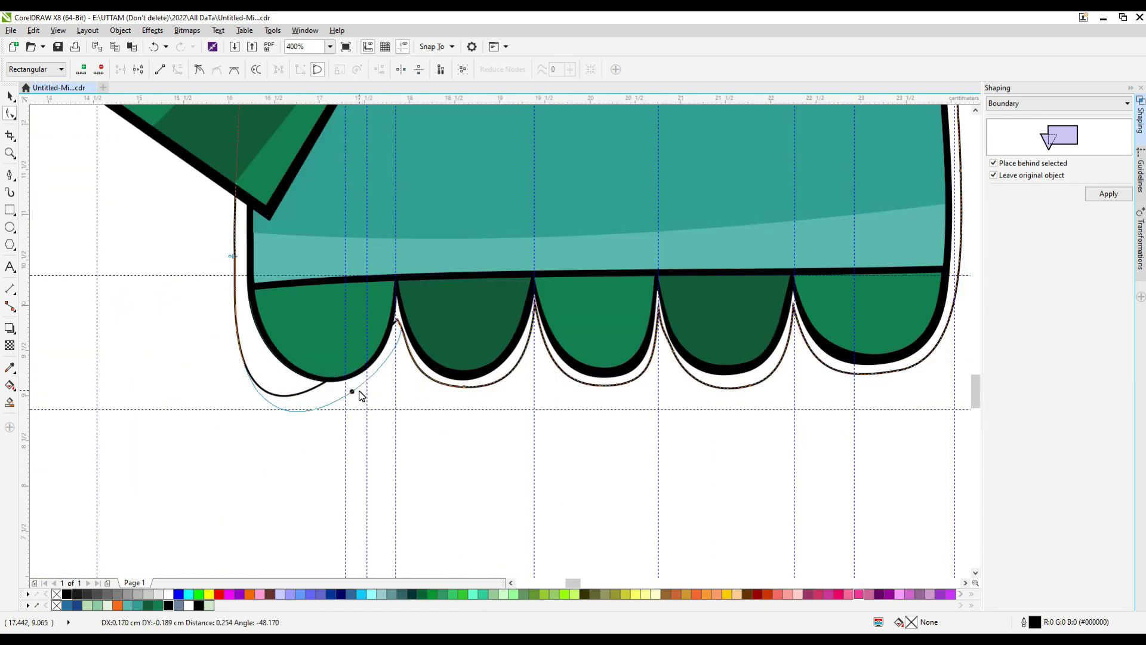
scroll(391, 327, "up", 2)
left_click_drag(360, 395, 345, 387)
scroll(344, 403, "down", 2)
scroll(346, 427, "up", 1)
left_click_drag(352, 439, 379, 400)
Add a node to the black outline on the outer edge of the leftmost hem lobe and adjust its curve
left_click(341, 312)
scroll(335, 296, "up", 2)
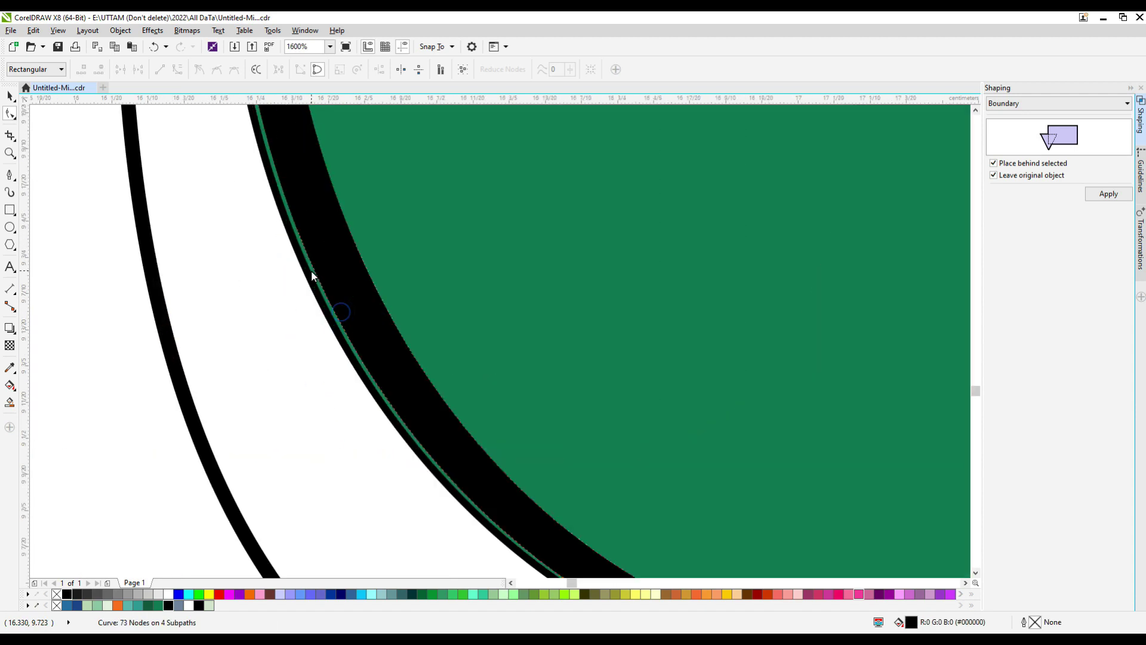
scroll(335, 213, "down", 1)
scroll(324, 340, "up", 2)
double_click(320, 343)
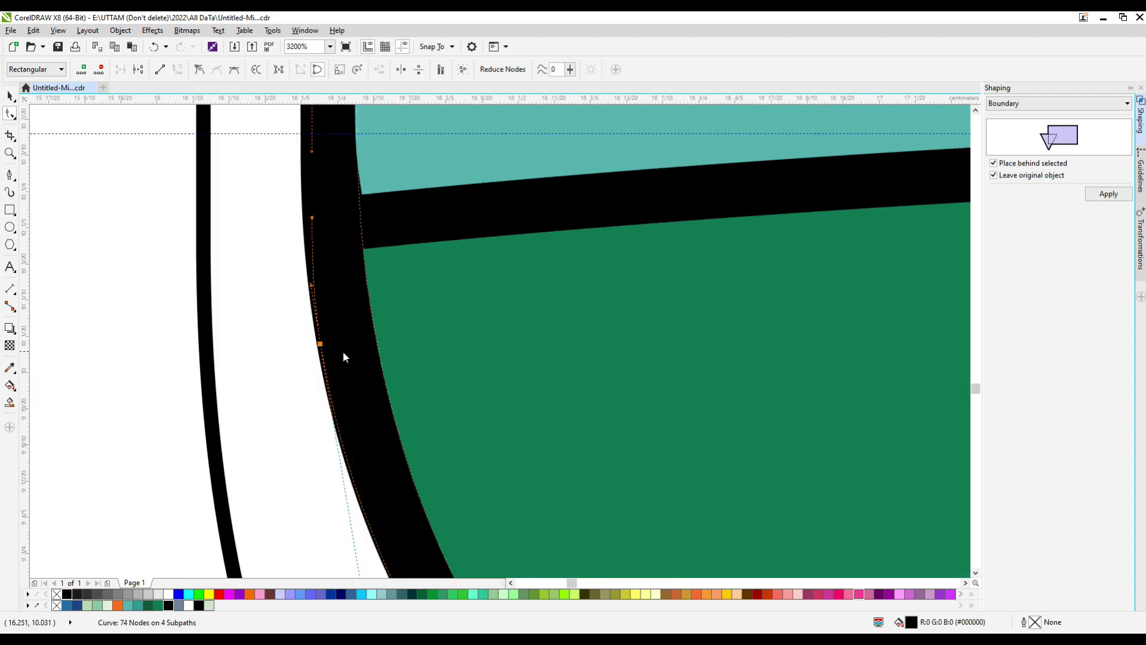
scroll(358, 359, "down", 2)
Reshape the enlarged contour around the leftmost hem lobe and its notch to follow the black outline evenly
left_click(325, 387)
left_click_drag(351, 484, 360, 480)
scroll(645, 421, "up", 1)
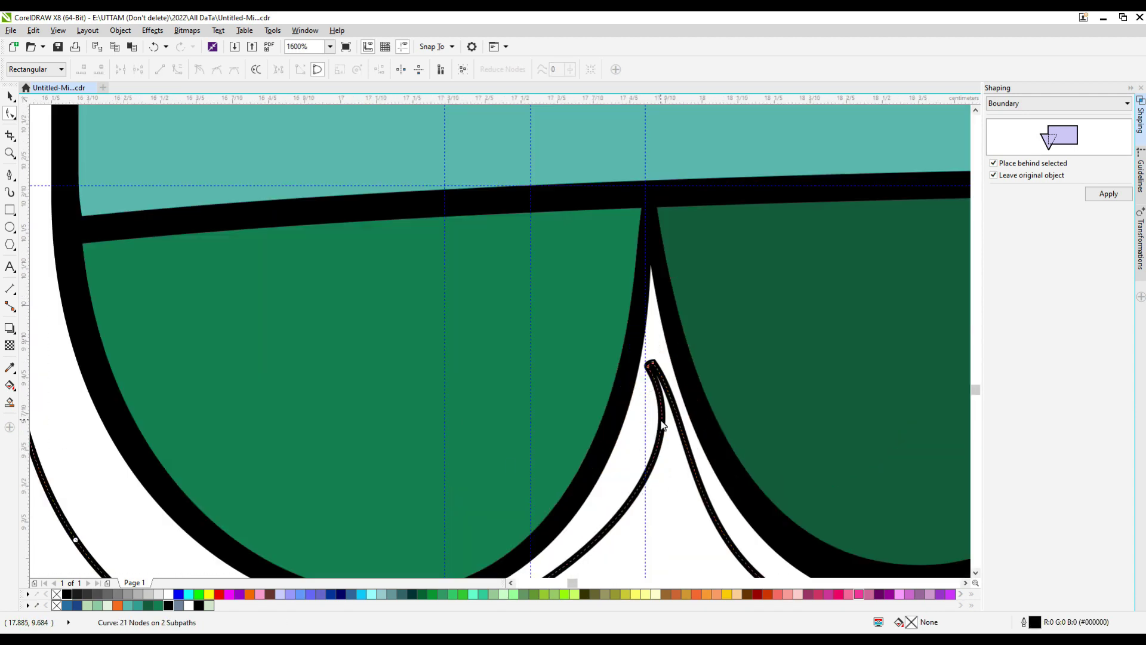
scroll(661, 422, "up", 1)
left_click_drag(637, 446, 637, 447)
left_click_drag(682, 423, 678, 431)
scroll(652, 407, "down", 3)
scroll(576, 467, "up", 1)
left_click_drag(517, 486, 565, 464)
scroll(563, 472, "down", 1)
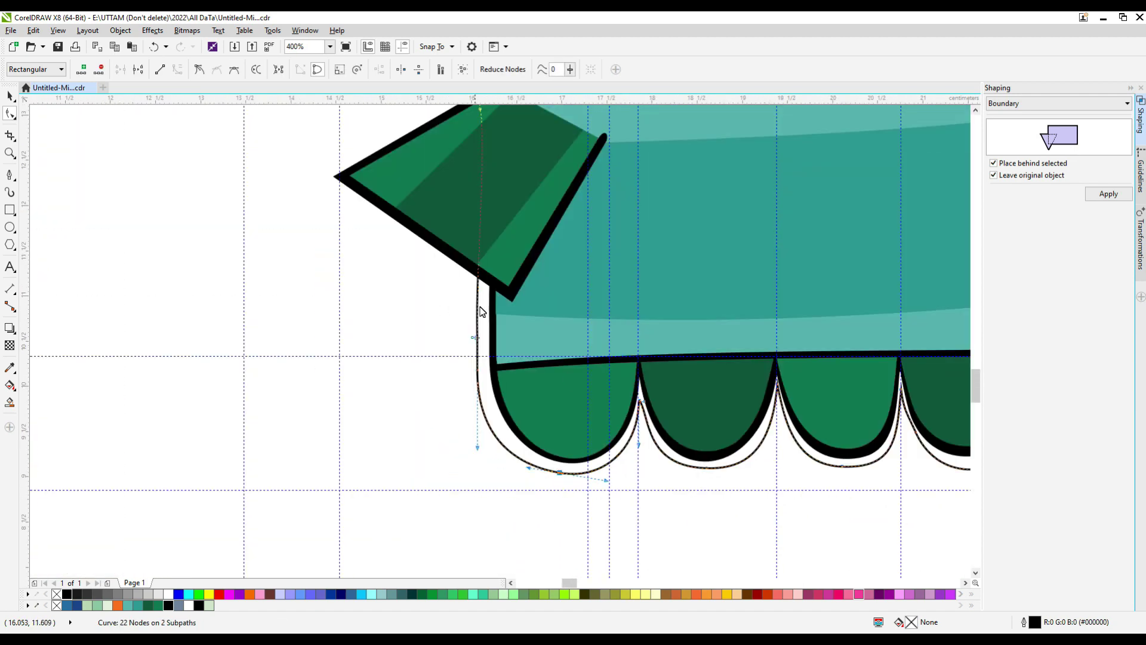
Straighten the enlarged contour beside the body just below the left fin
scroll(479, 308, "down", 1)
scroll(487, 191, "up", 1)
left_click_drag(475, 240, 477, 239)
scroll(465, 468, "up", 4)
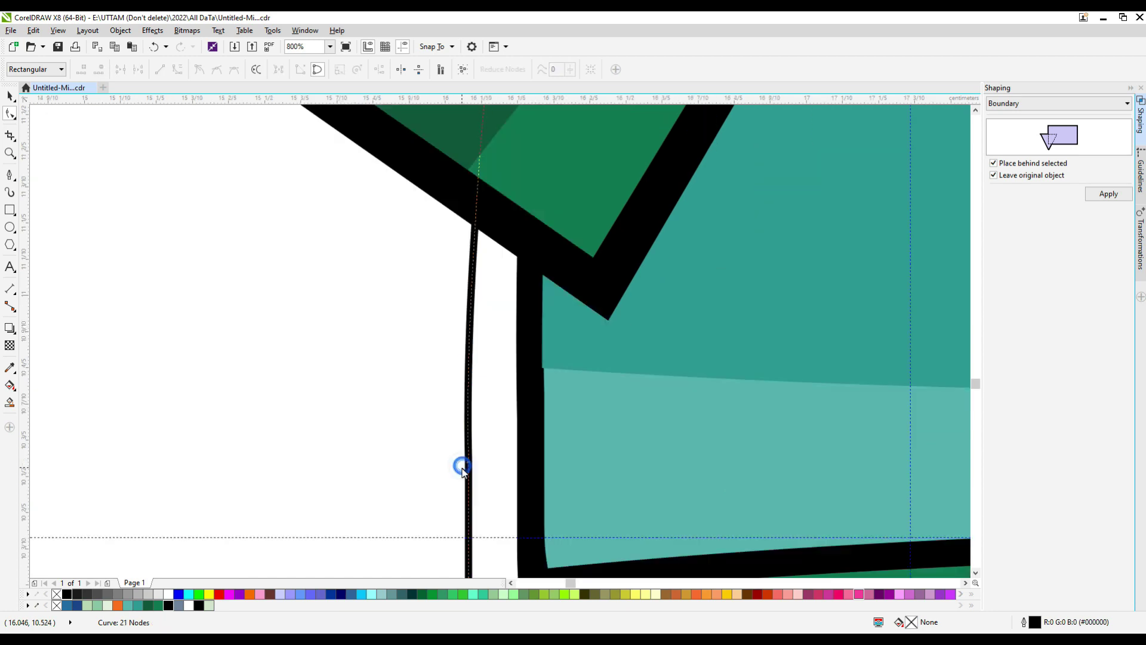
left_click_drag(484, 445, 536, 431)
scroll(525, 458, "down", 4)
scroll(528, 511, "up", 2)
scroll(517, 412, "down", 2)
scroll(500, 482, "down", 1)
Create boundary curves around the left and right fins and enlarge each slightly, scaling the right one to 109.4%
left_click(500, 326)
key("space")
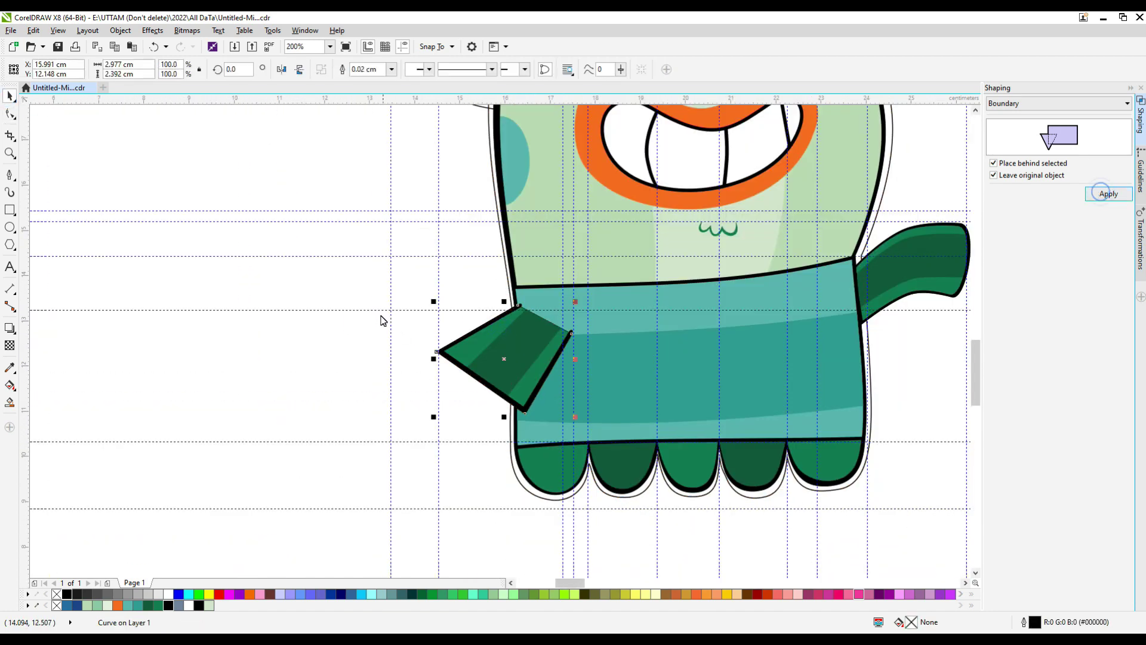
left_click(914, 263)
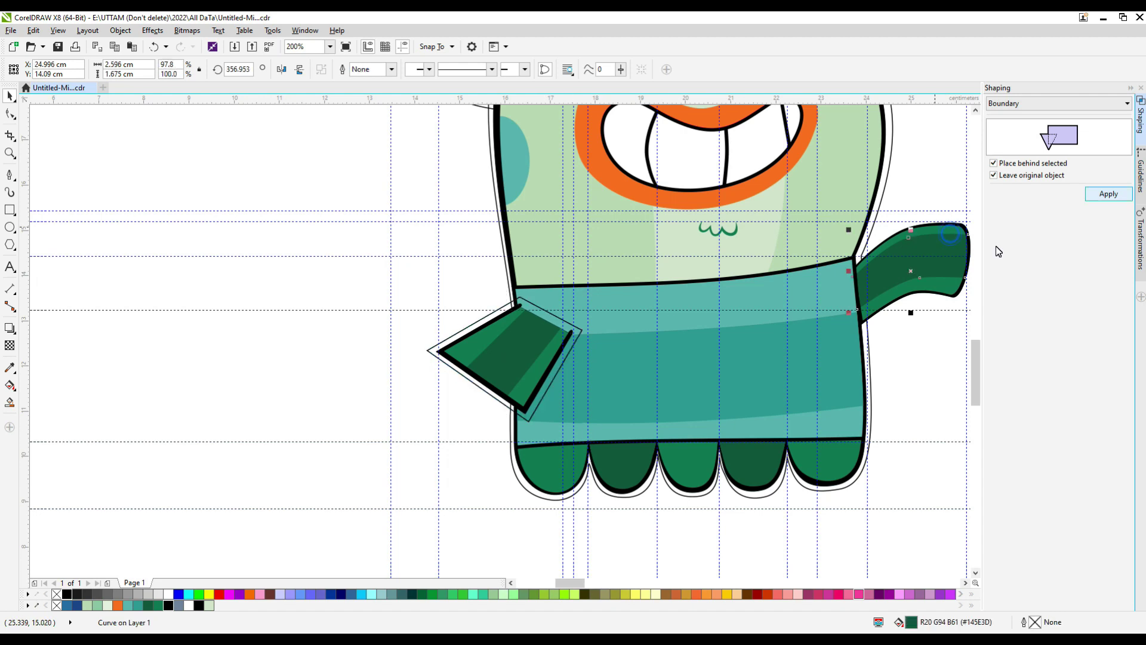
scroll(973, 227, "up", 2)
left_click(1106, 200)
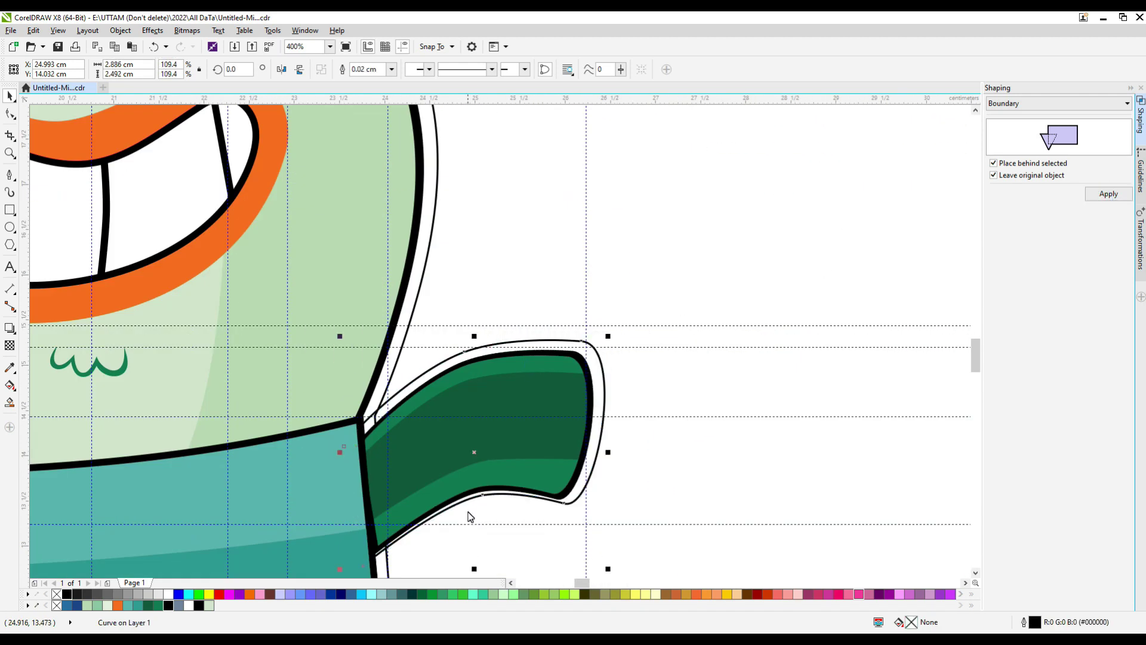
Weld the enlarged fin contours to the enlarged body contour
scroll(477, 477, "down", 2)
left_click(418, 230, "shift")
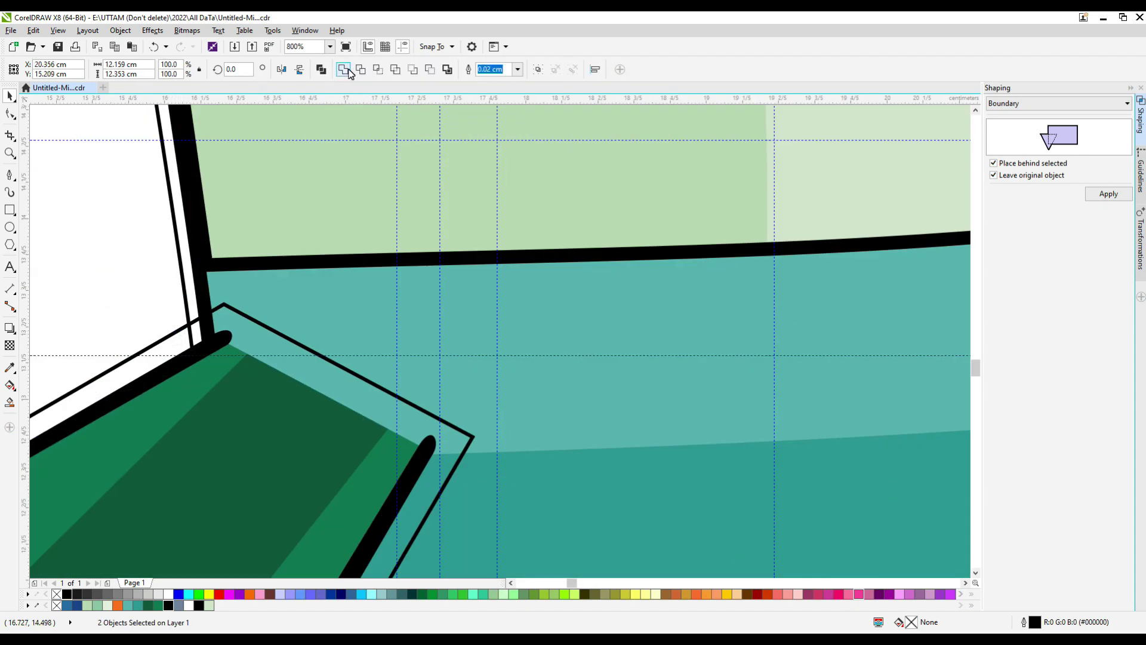
left_click(348, 70)
scroll(570, 416, "down", 2)
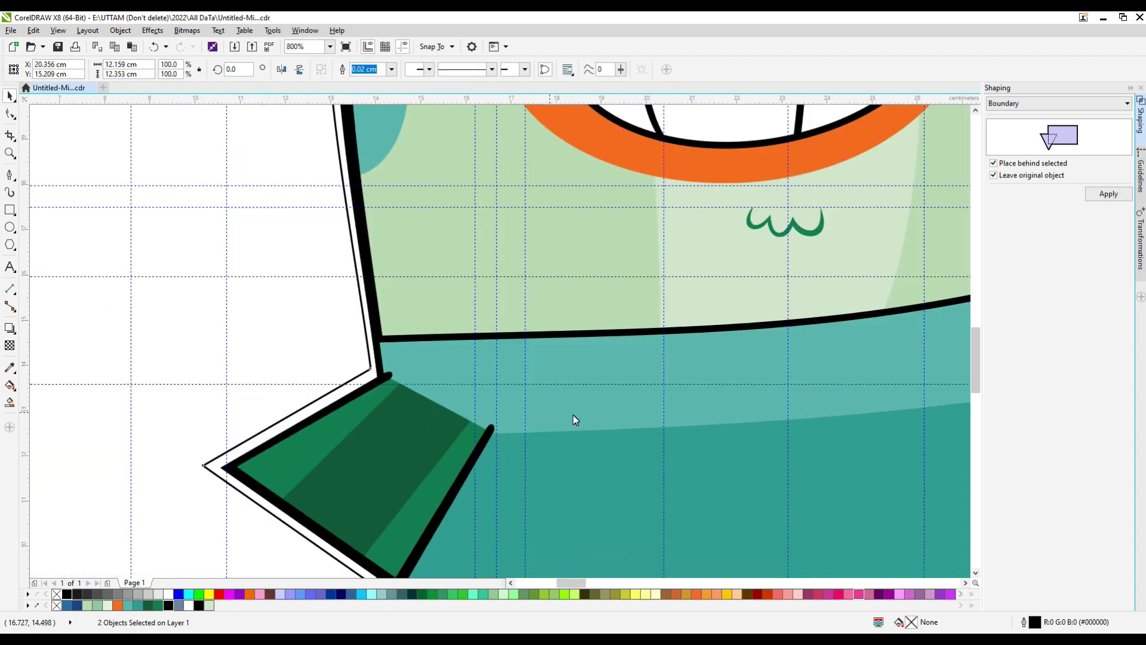
Weld the enlarged hair and right eye contours to the body contour to form a single silhouette
scroll(448, 219, "up", 1)
left_click(463, 241, "shift")
left_click(344, 70)
scroll(370, 266, "down", 3)
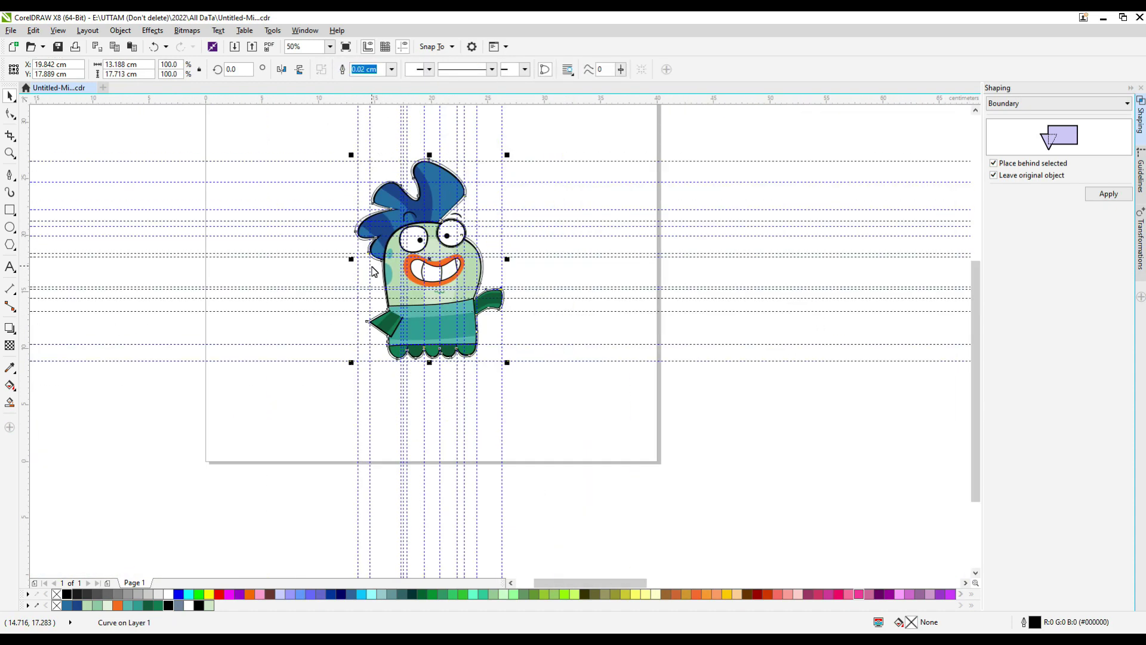
scroll(388, 204, "up", 1)
scroll(518, 229, "up", 2)
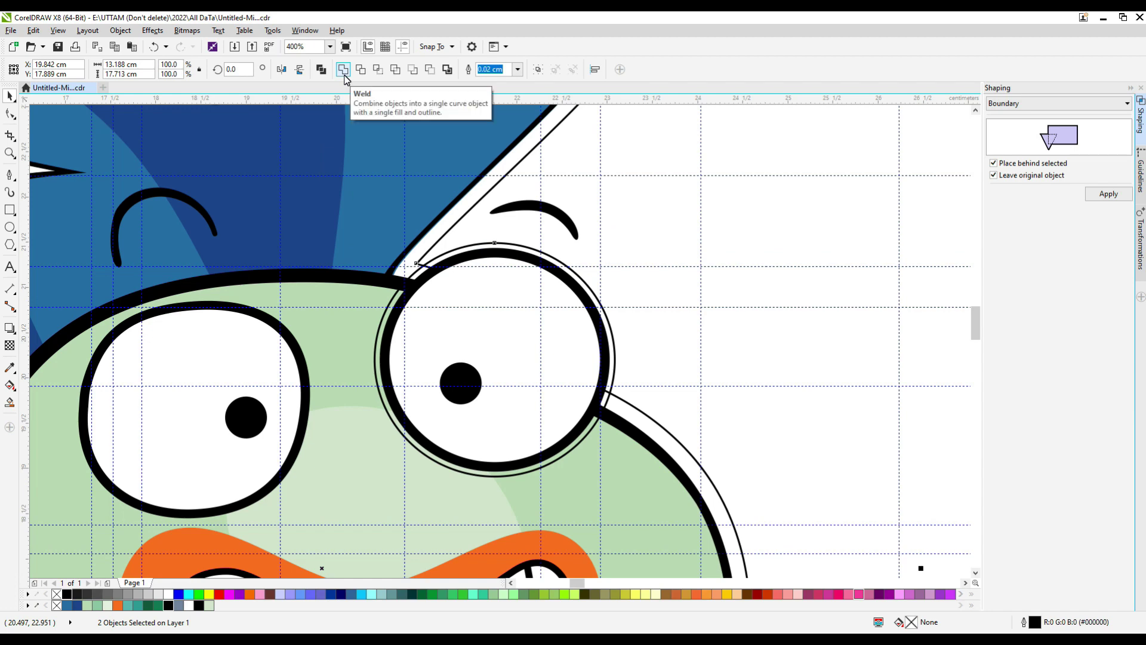
scroll(597, 291, "down", 4)
Fill the welded silhouette with light gray (#CCCCCC), place it behind the character, and set its outline to None
left_click(147, 590)
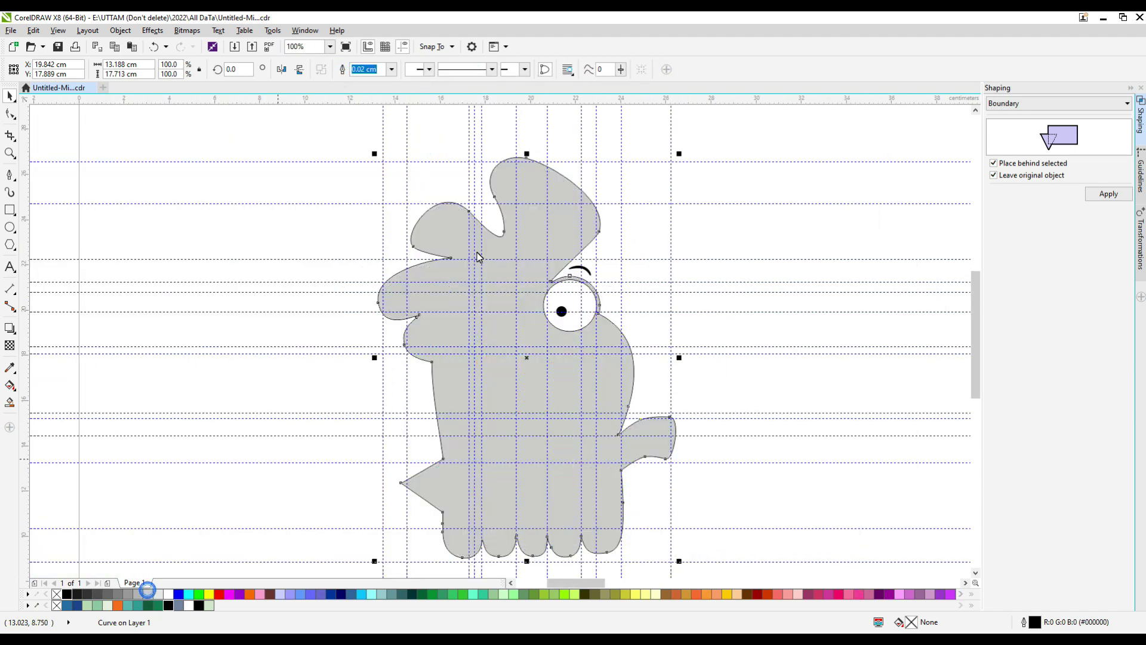
right_click(543, 187)
left_click(721, 421)
left_click(391, 69)
left_click(367, 78)
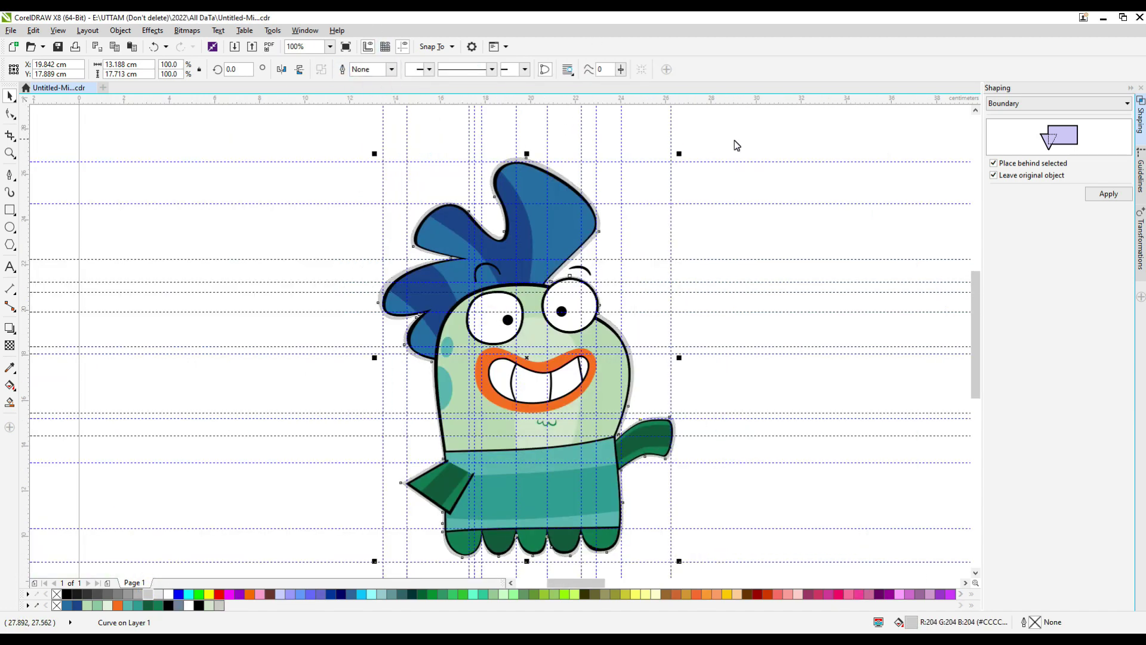
Adjust the gray silhouette's node in the upper hair notch to even out the border there
scroll(468, 216, "up", 2)
scroll(526, 229, "up", 1)
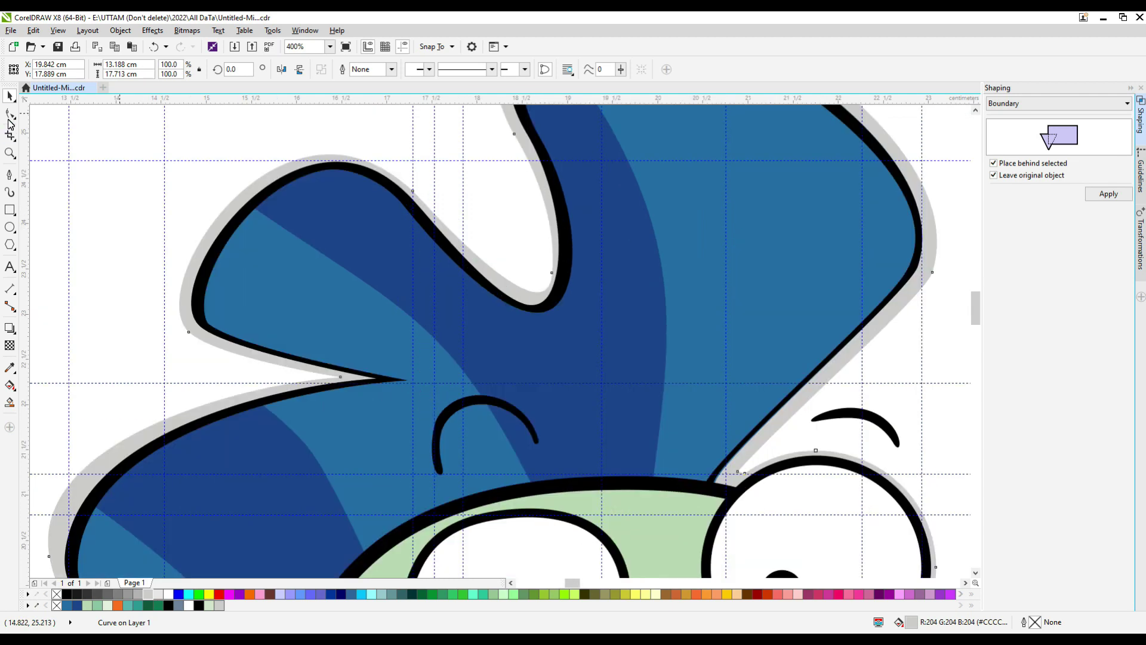
left_click(10, 115)
scroll(552, 268, "up", 1)
left_click_drag(563, 290, 555, 288)
scroll(556, 288, "down", 1)
scroll(369, 151, "up", 1)
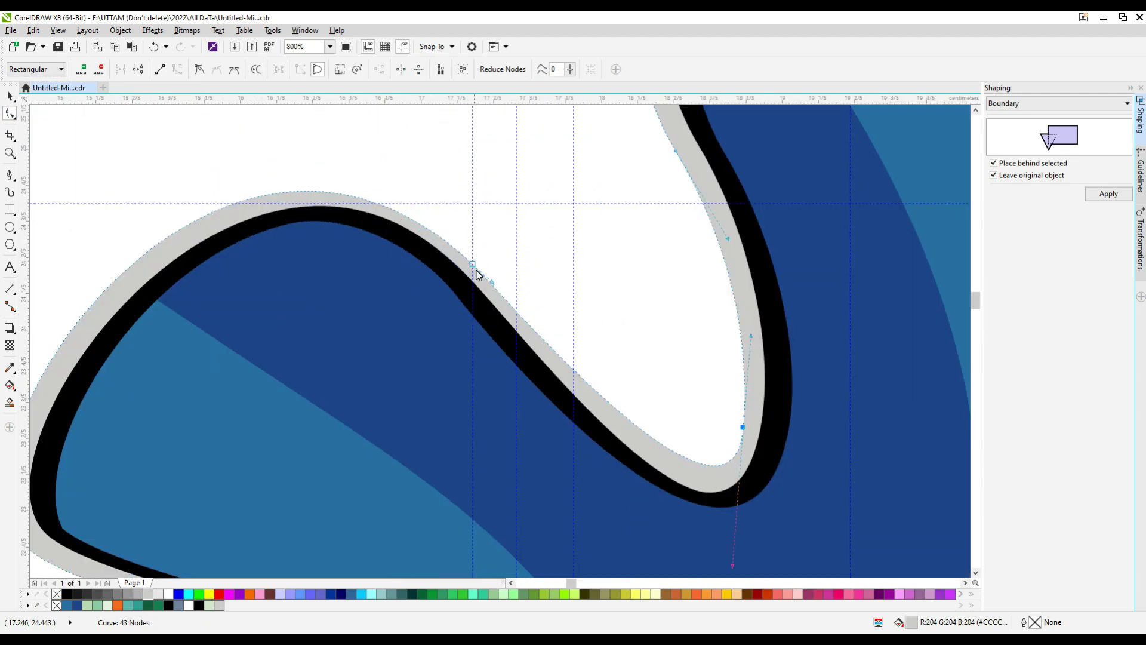
scroll(474, 256, "down", 6)
key("space")
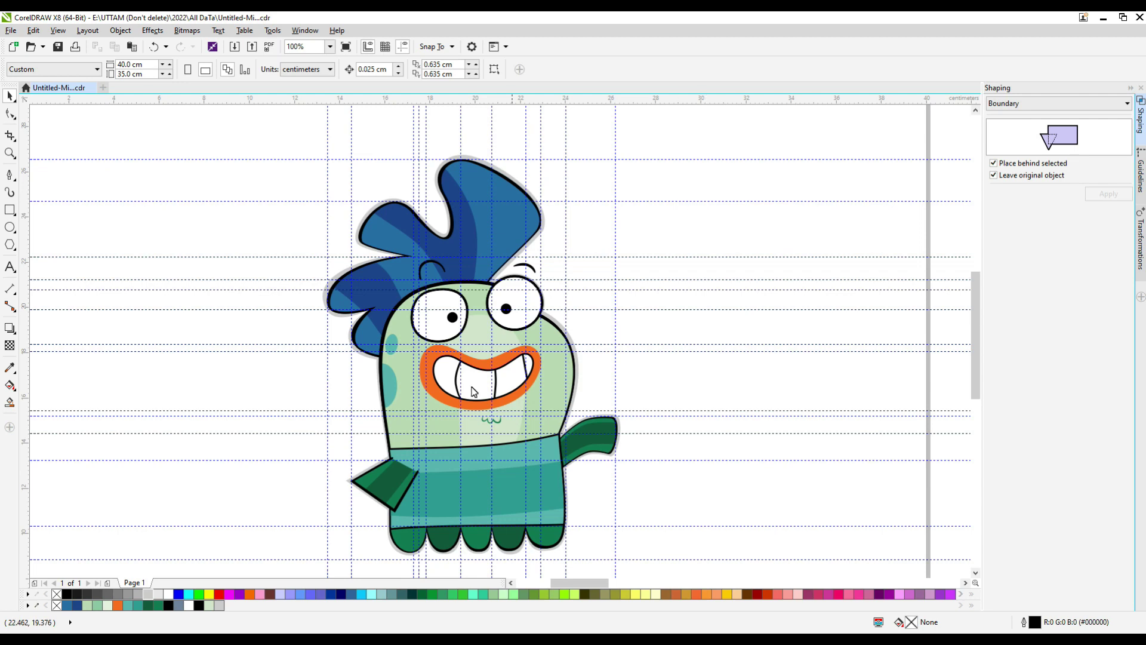
Move the left edge of the pale green face highlight outward, including its node behind the mouth
scroll(463, 420, "up", 1)
left_click(9, 115)
scroll(432, 492, "up", 1)
left_click(489, 415)
left_click_drag(482, 409, 467, 411)
scroll(545, 436, "down", 1)
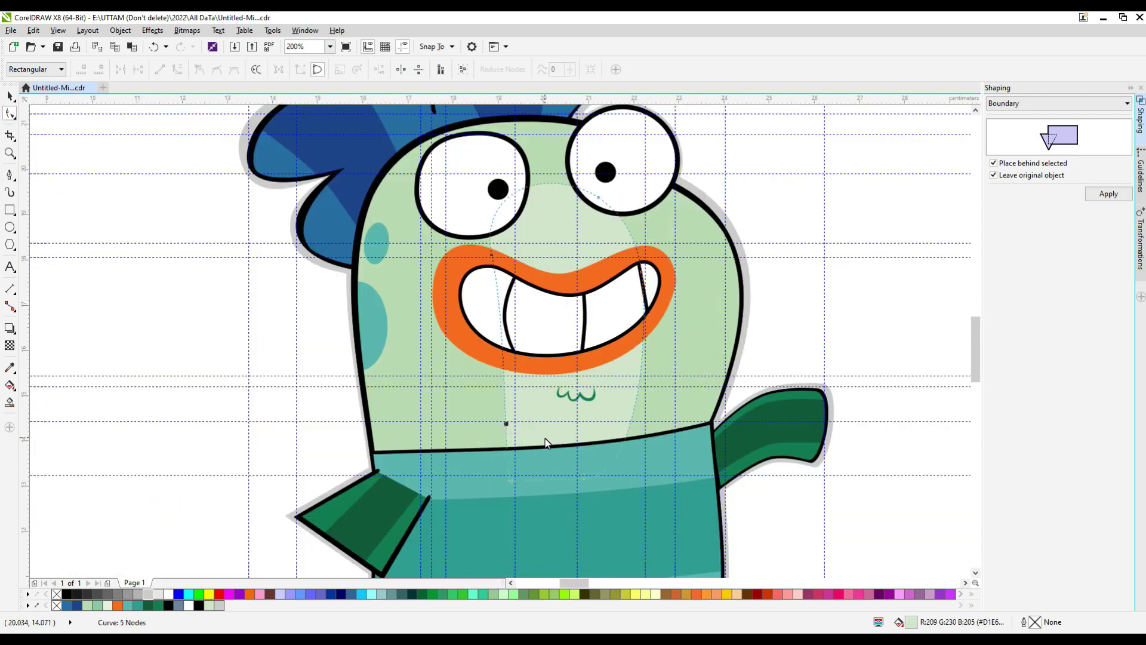
scroll(481, 260, "up", 1)
left_click_drag(503, 251, 469, 260)
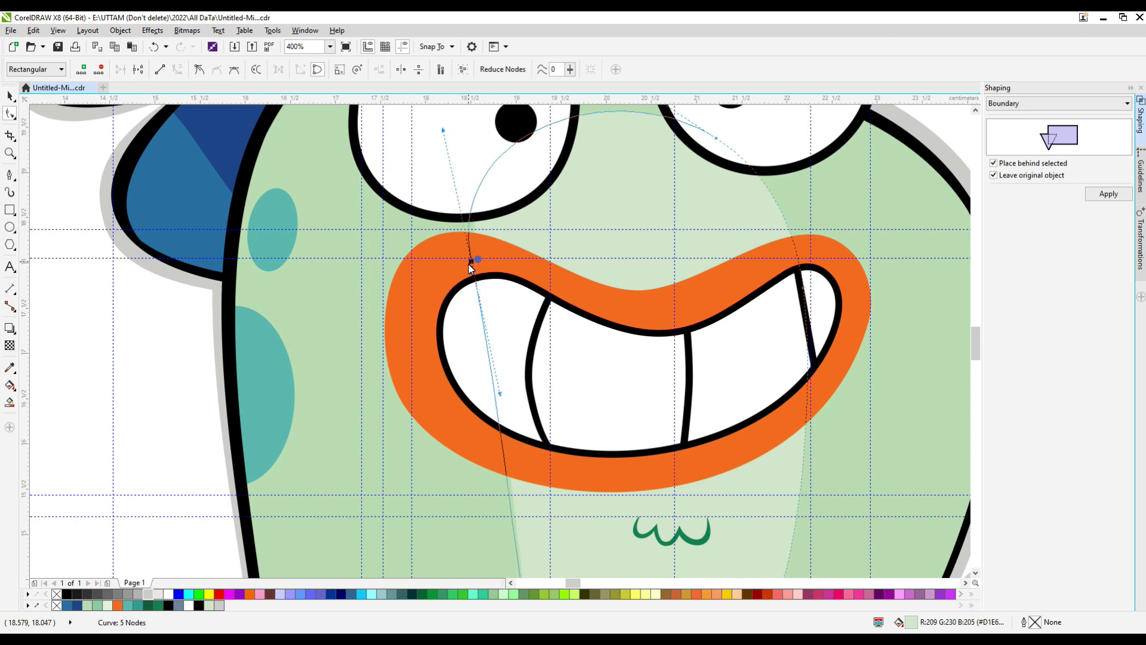
Shift the lower left edge of the pale face highlight slightly outward below the mouth and deselect it
scroll(481, 266, "down", 1)
scroll(507, 484, "up", 1)
left_click_drag(496, 371, 485, 372)
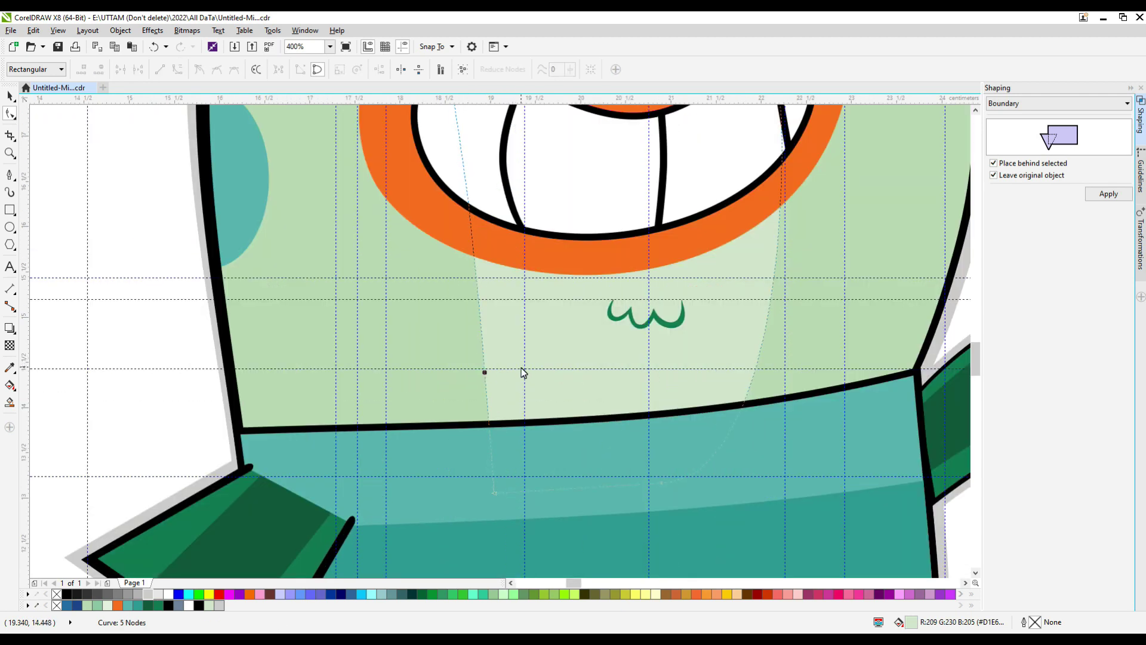
scroll(521, 361, "down", 2)
scroll(534, 323, "up", 1)
scroll(533, 314, "down", 2)
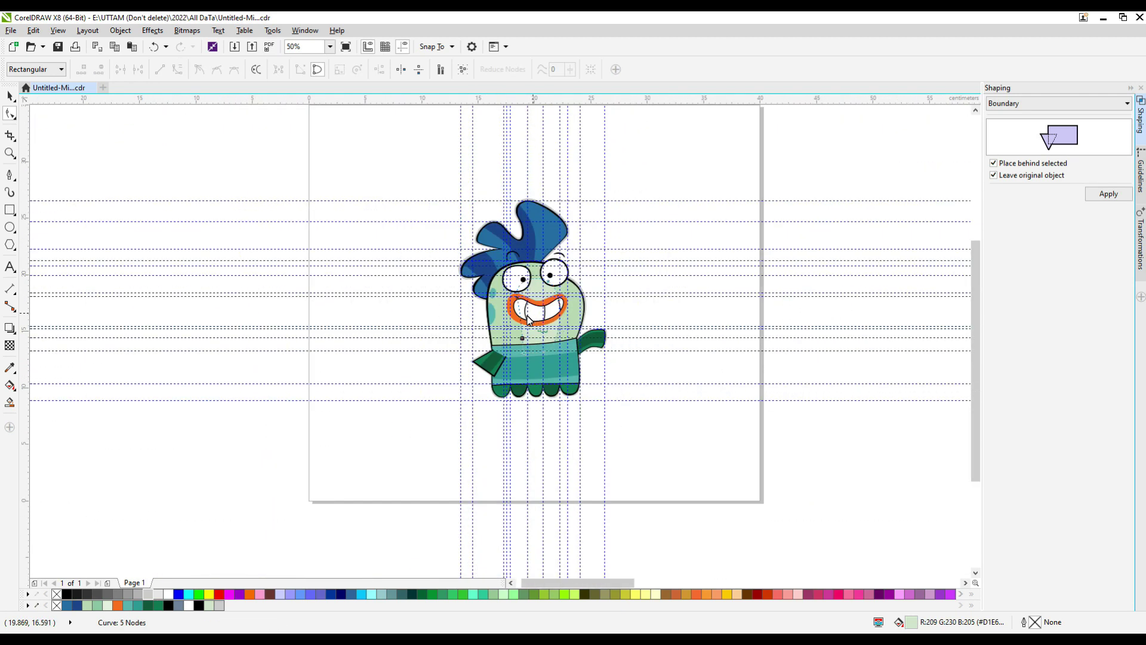
scroll(532, 300, "up", 1)
left_click(10, 99)
left_click(848, 156)
left_click_drag(976, 325, 979, 317)
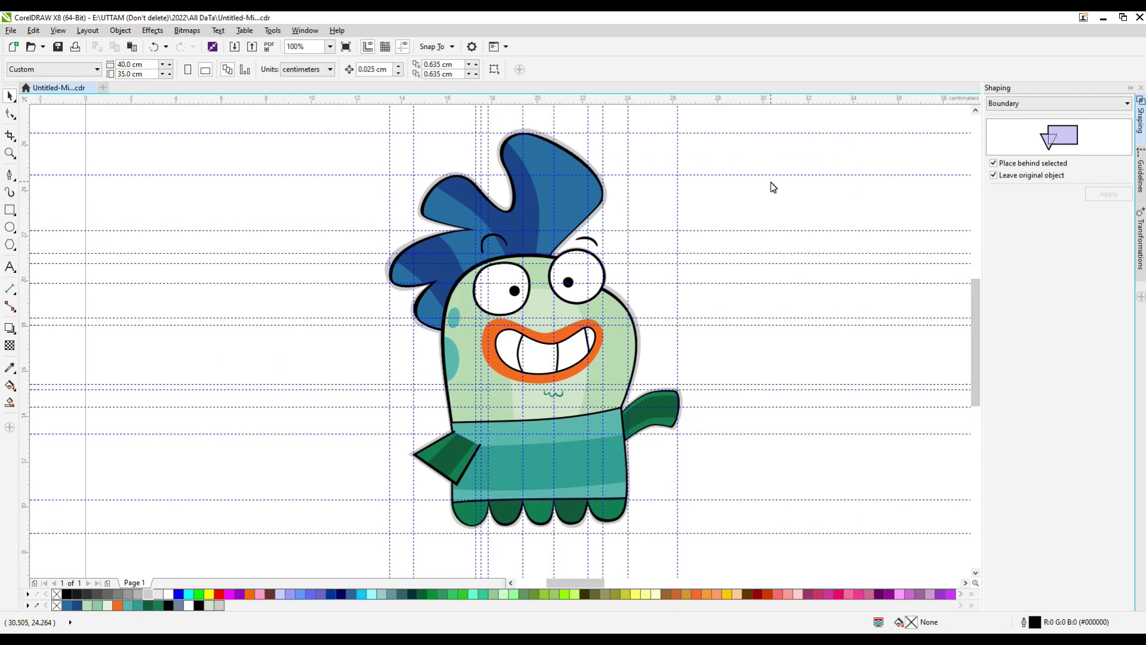
Reshape the upper left tip of the green chin squiggle into a finer slanted point
left_click(553, 397)
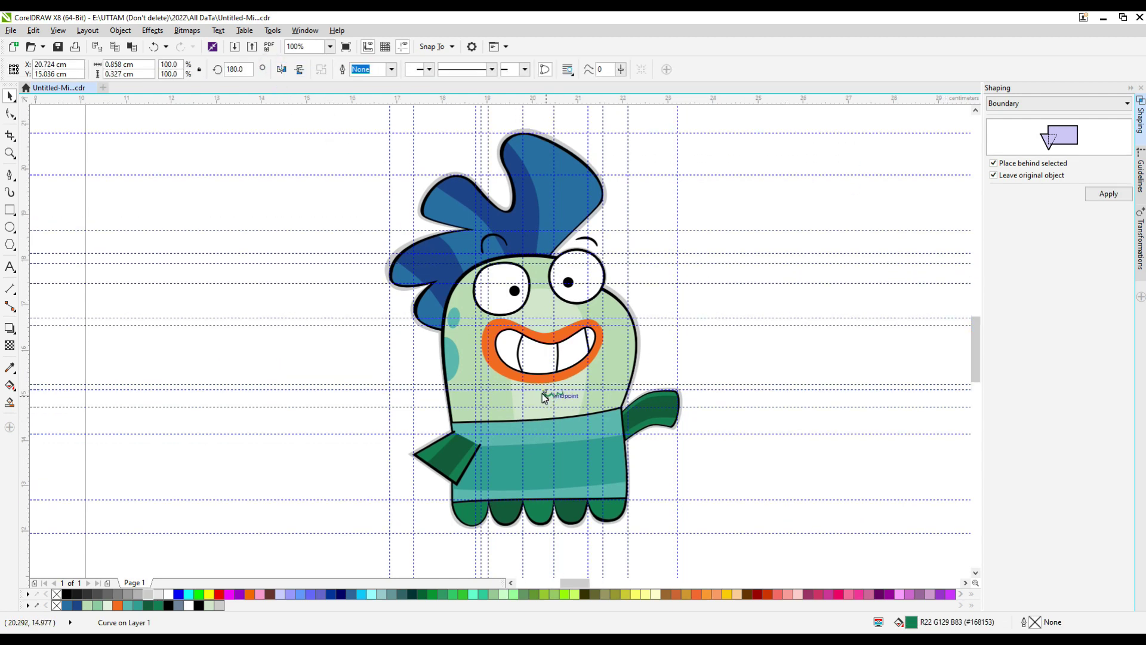
scroll(576, 397, "up", 2)
scroll(576, 403, "up", 3)
key("F10")
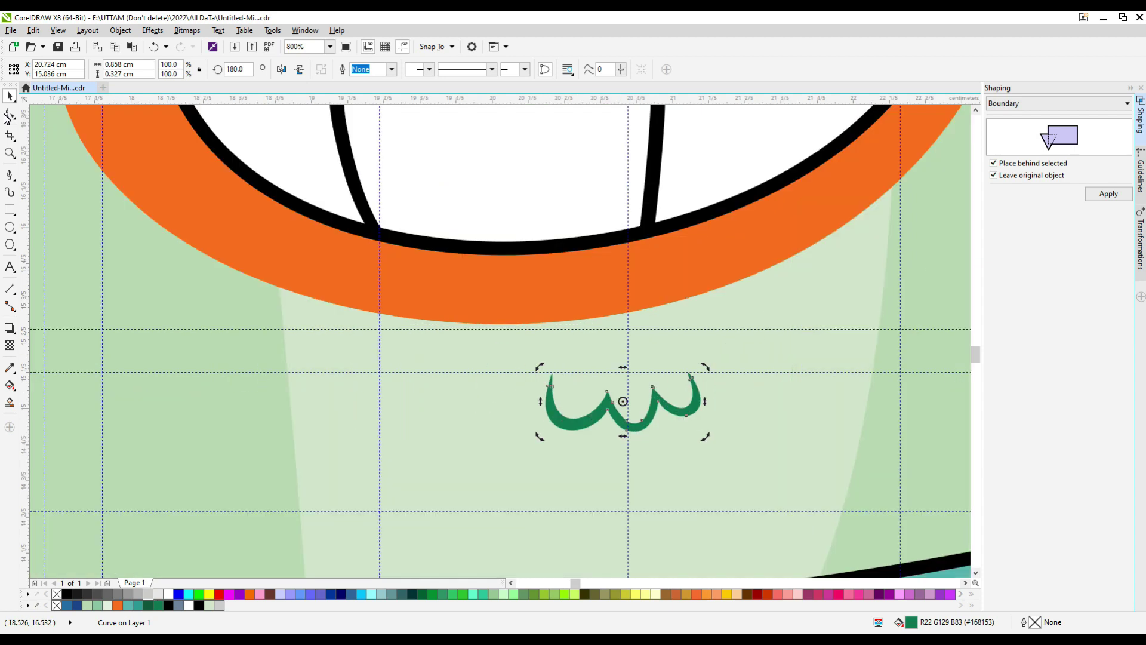
left_click_drag(493, 319, 493, 319)
left_click_drag(458, 372, 458, 361)
scroll(512, 391, "down", 1)
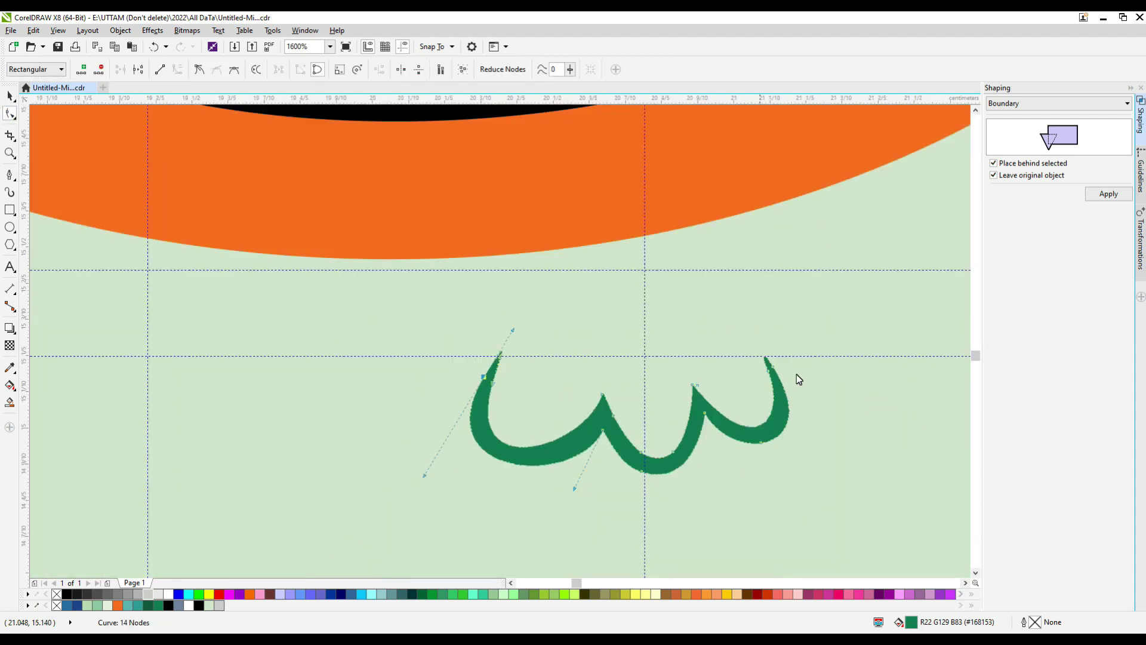
scroll(677, 340, "down", 1)
left_click(500, 337)
scroll(463, 323, "down", 2)
left_click(9, 97)
scroll(685, 248, "down", 1)
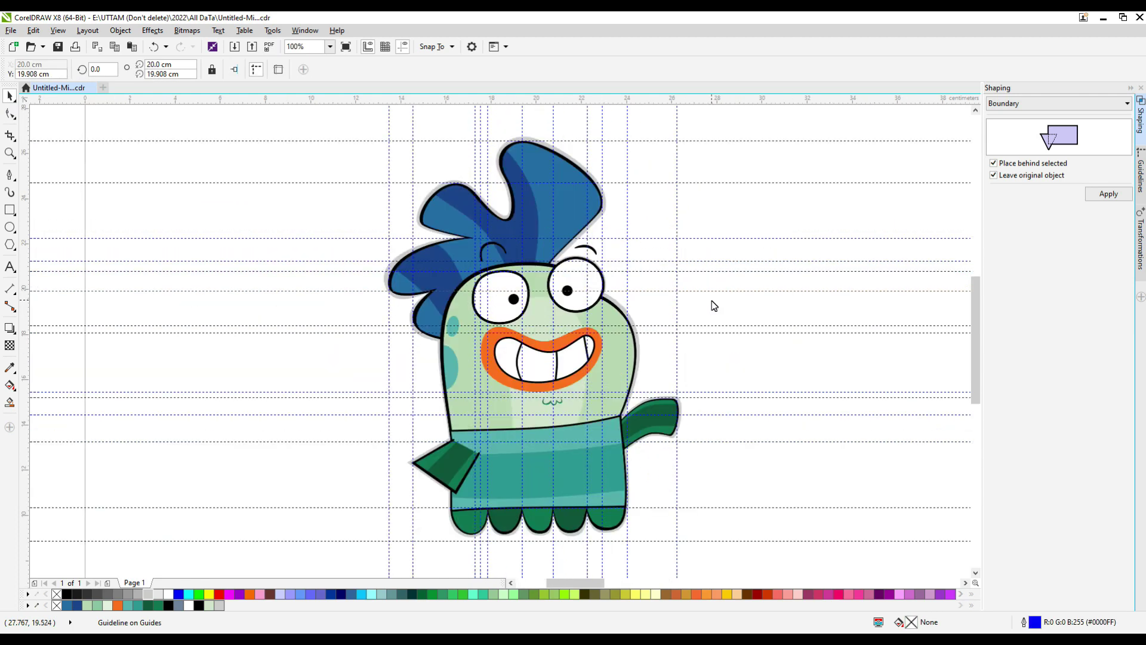
Move both eyebrows slightly down, closer to the eyes, and deselect them
scroll(591, 242, "up", 2)
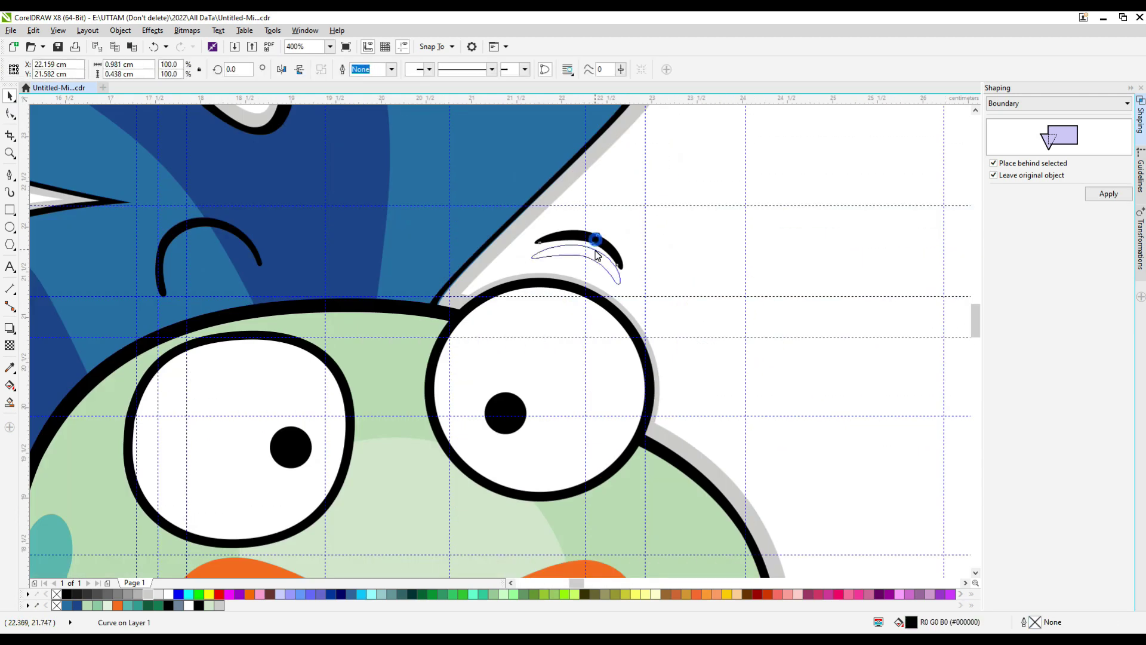
left_click(595, 249)
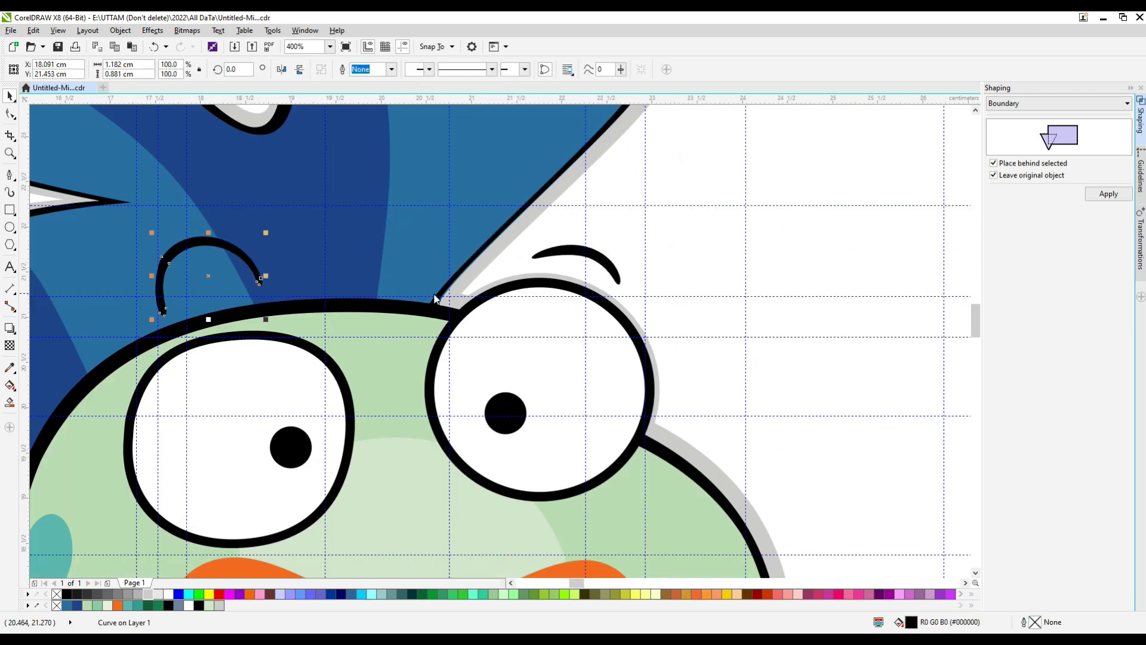
scroll(435, 299, "down", 2)
left_click(602, 250)
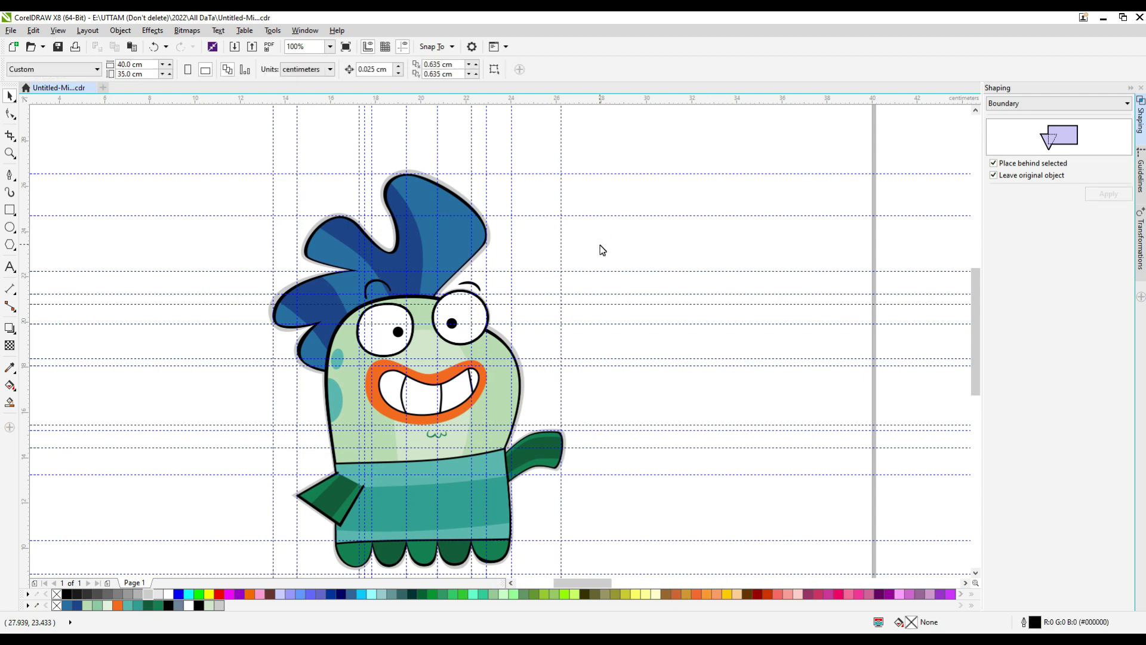
Draw a closed curve about 4.4 by 2 cm over the head outline, between the left hair tuft and the right eye
left_click(10, 176)
scroll(340, 334, "up", 2)
left_click(335, 350)
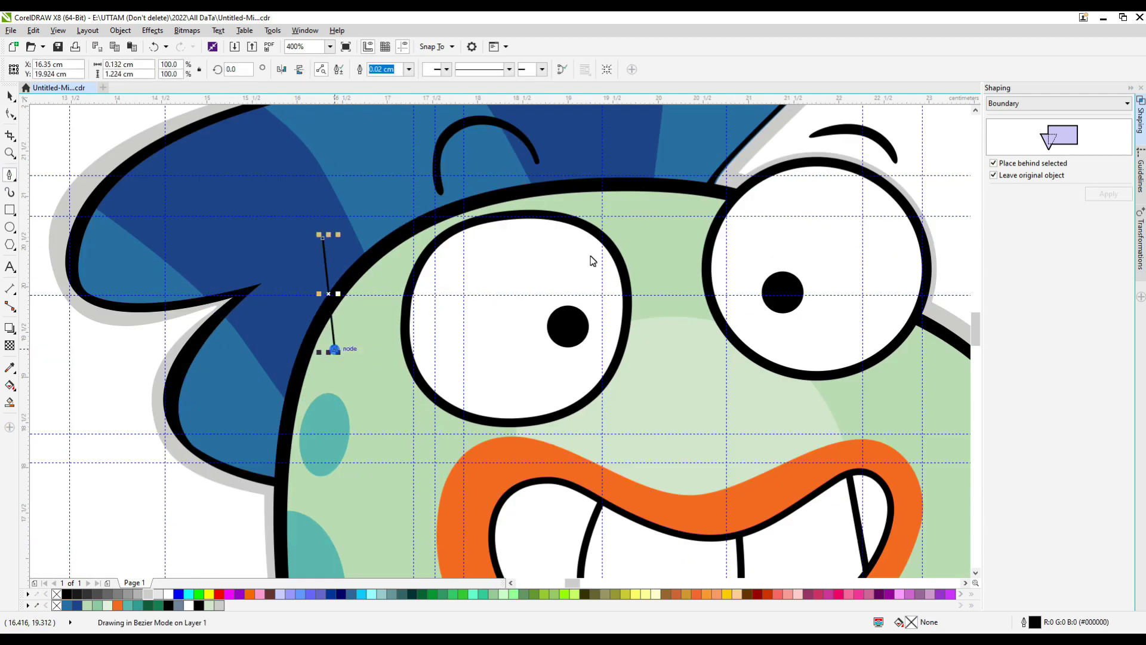
left_click(674, 227)
scroll(716, 179, "up", 1)
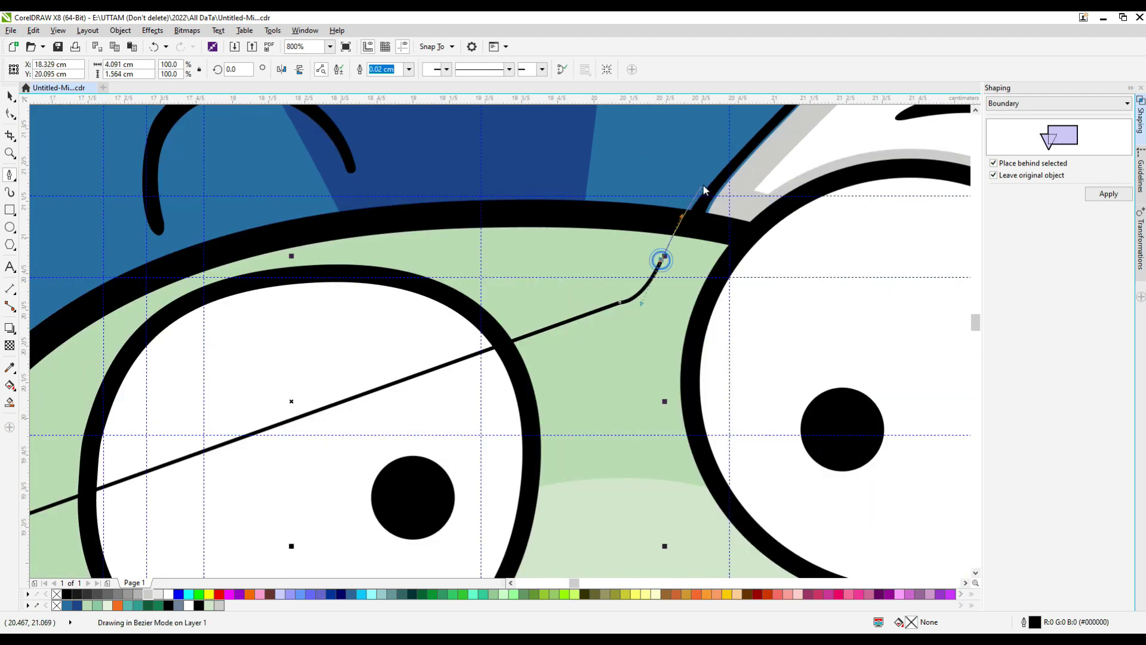
left_click(267, 179)
scroll(239, 183, "down", 1)
Fit the drawn shape's upper corner and curved edge against the inner side of the hair outline beside the right eye
key("F10")
scroll(490, 176, "up", 2)
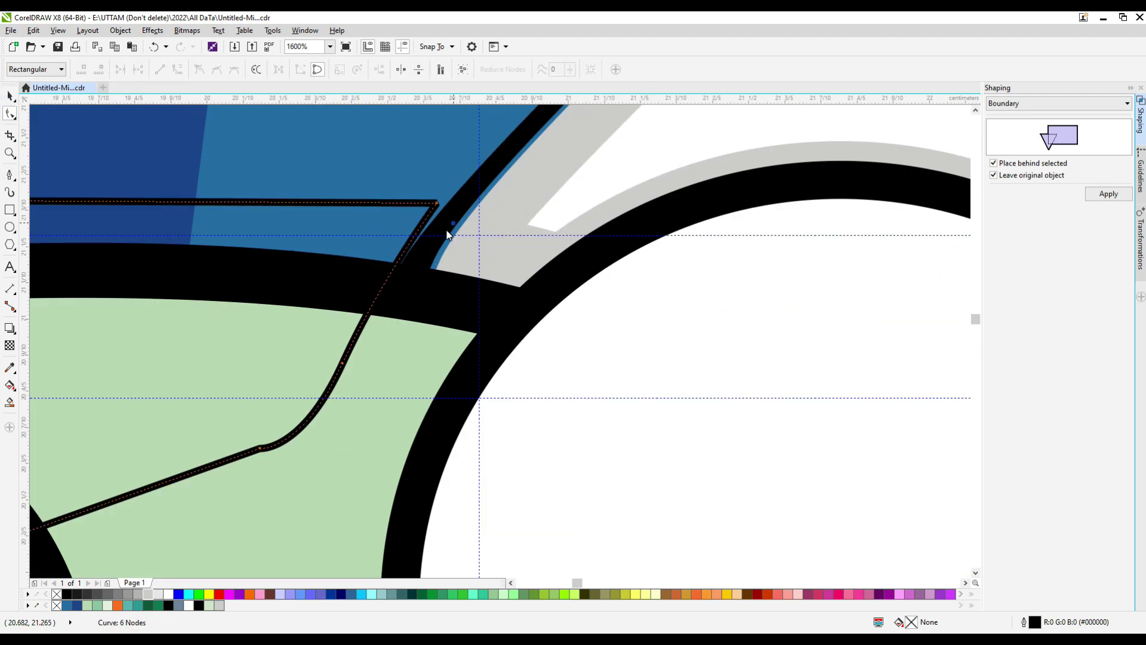
scroll(425, 251, "up", 1)
left_click(438, 269)
left_click_drag(438, 268, 459, 274)
scroll(539, 322, "down", 2)
left_click(497, 308)
scroll(507, 305, "up", 1)
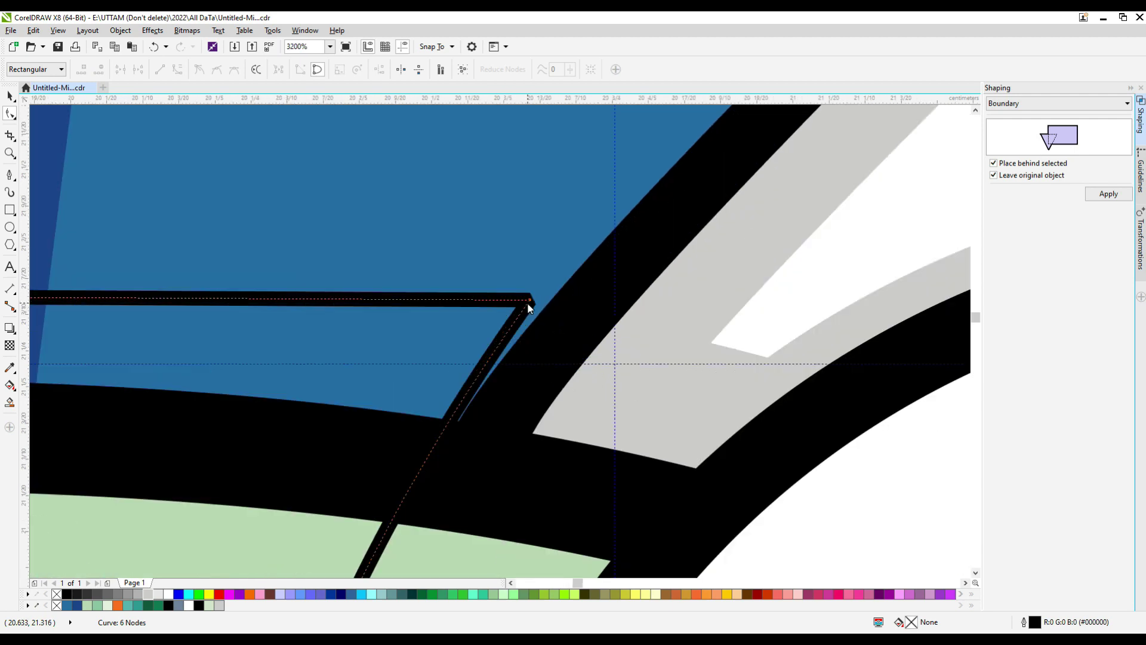
scroll(597, 310, "down", 2)
Trim the black head outline with the drawn shape to remove it between hair and face, and delete the shape
key("space")
left_click(454, 459, "shift")
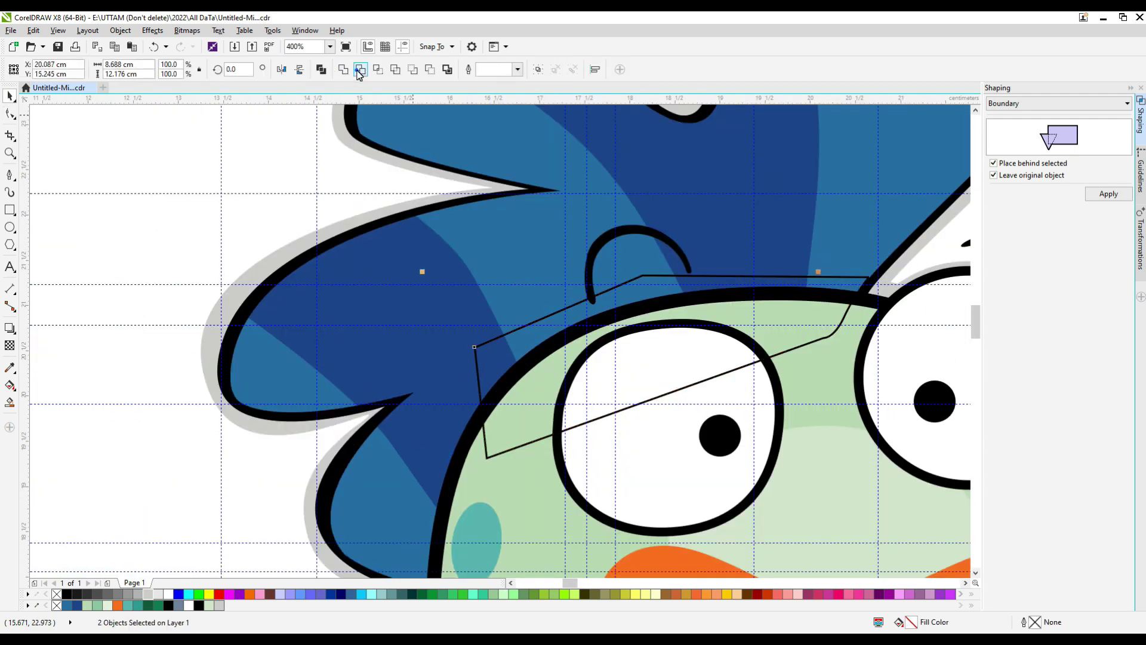
left_click(360, 70)
left_click(563, 344)
left_click(392, 71)
left_click(366, 81)
left_click(521, 329)
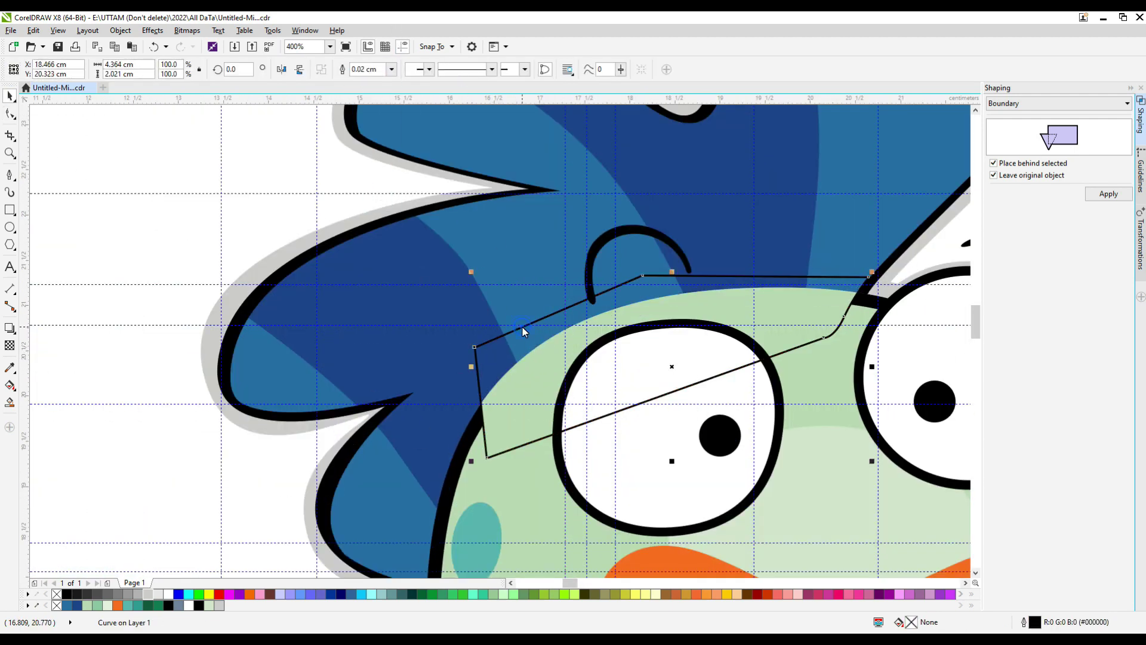
right_click(522, 328)
left_click(574, 440)
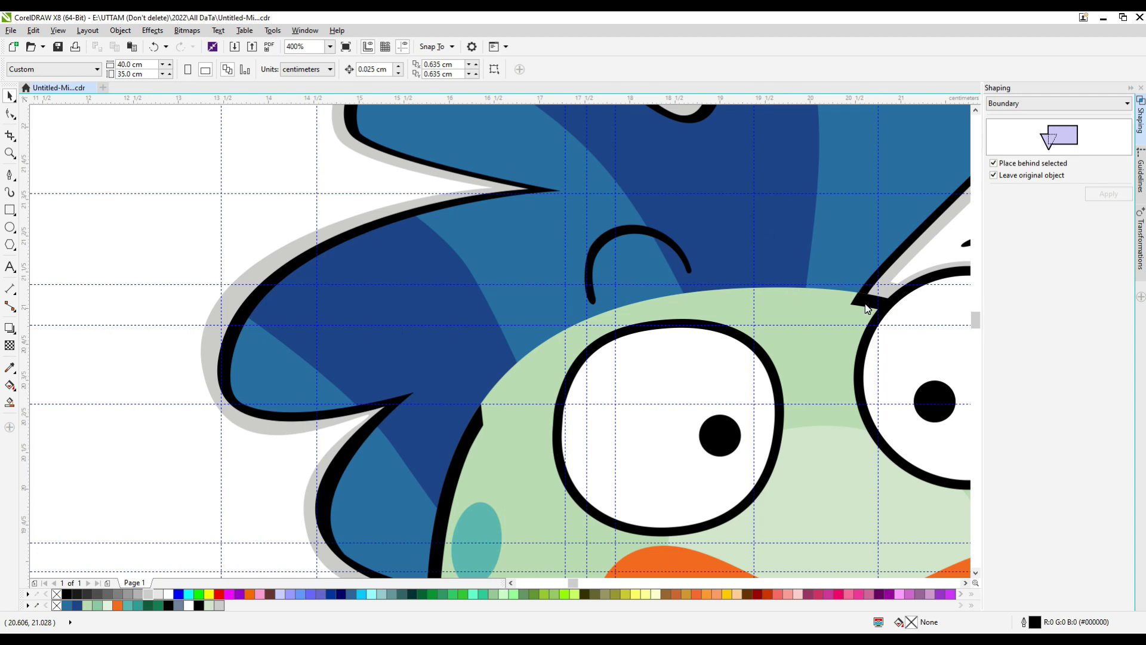
Remove the surplus corner nodes at the trimmed end of the head outline beside the right eye
scroll(865, 305, "up", 1)
left_click(858, 305)
left_click(7, 114)
left_click_drag(836, 305, 885, 310)
key("Delete")
scroll(770, 320, "down", 2)
scroll(806, 335, "up", 1)
scroll(740, 321, "up", 1)
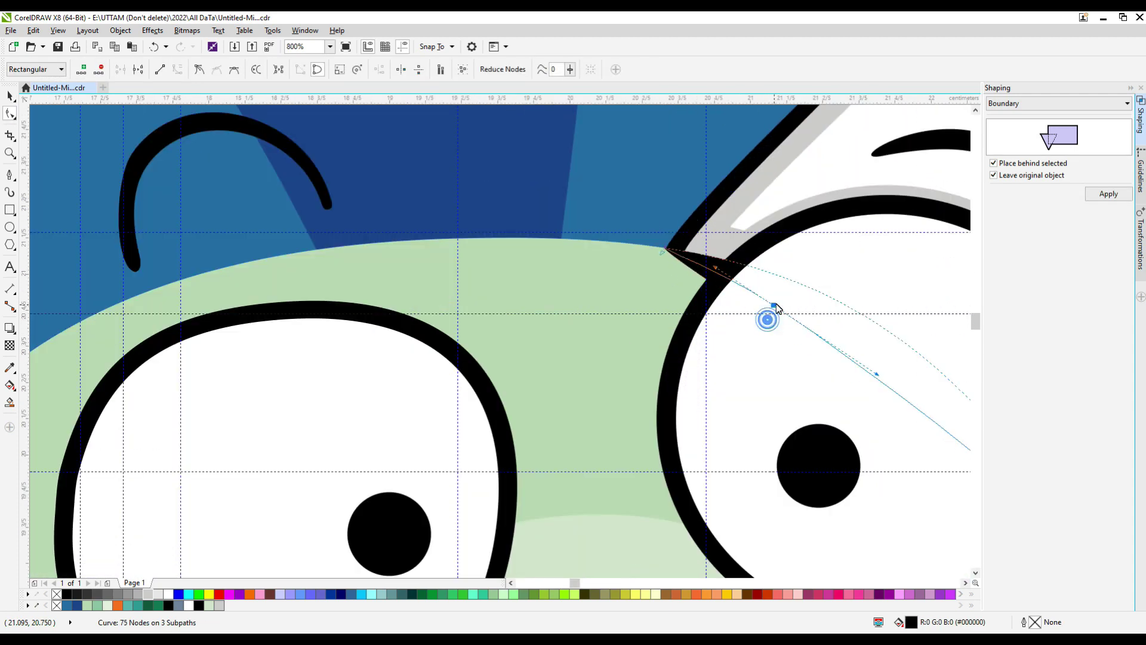
Round the trimmed outline end beside the right eye and place its tip node on the hair's edge
scroll(768, 317, "up", 1)
left_click_drag(682, 263, 659, 270)
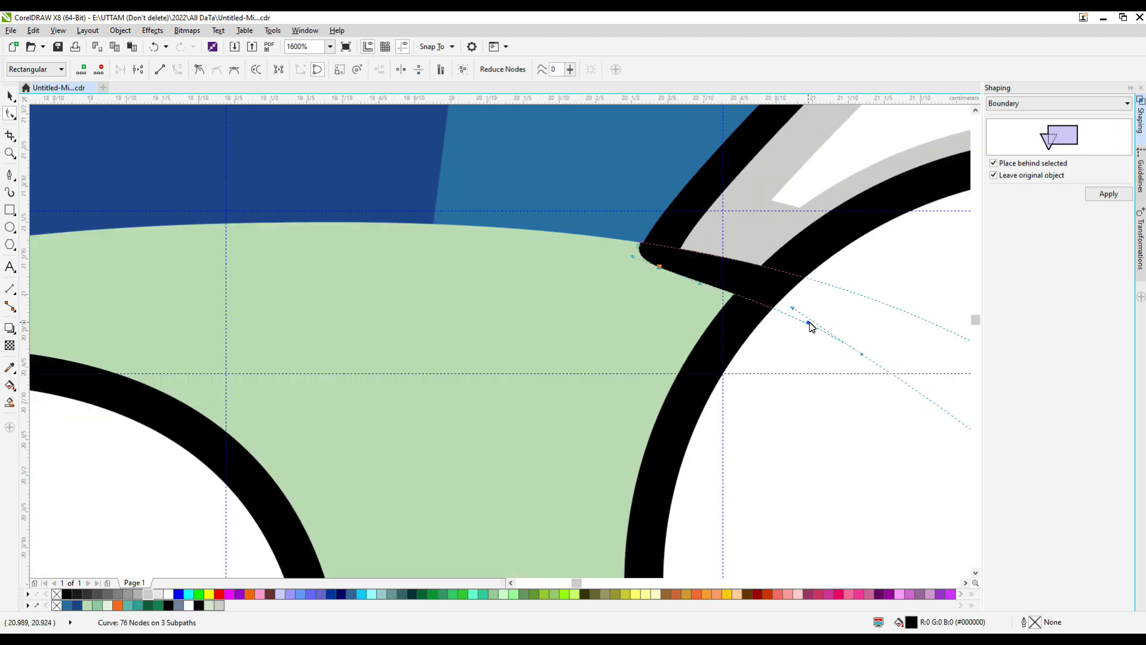
scroll(800, 299, "up", 3)
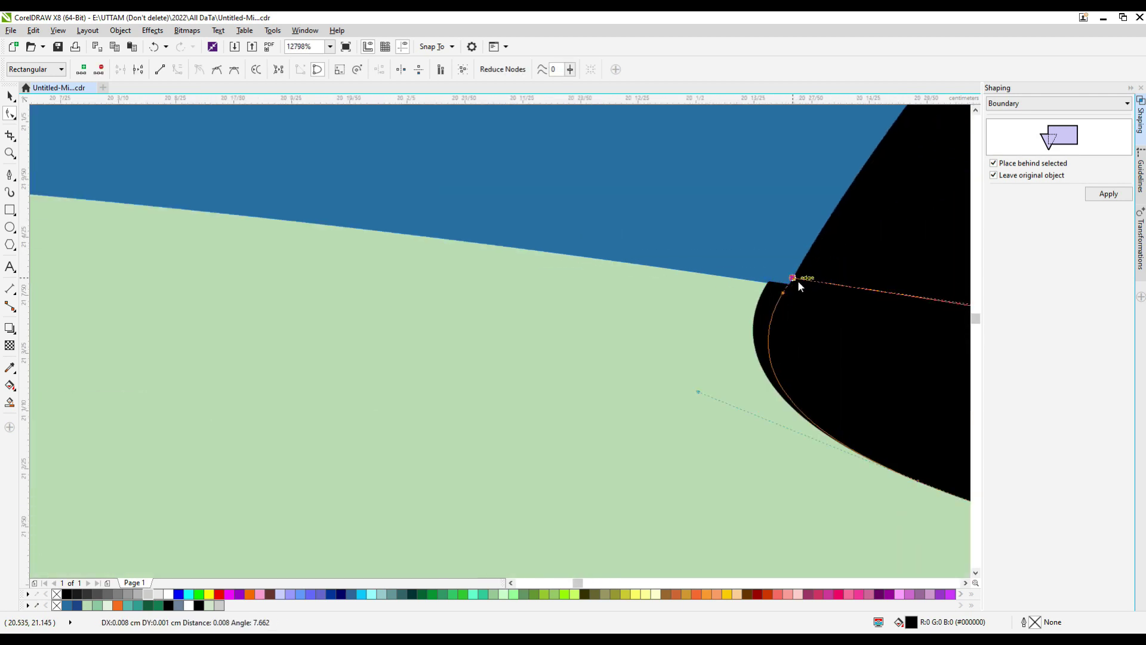
scroll(798, 281, "down", 5)
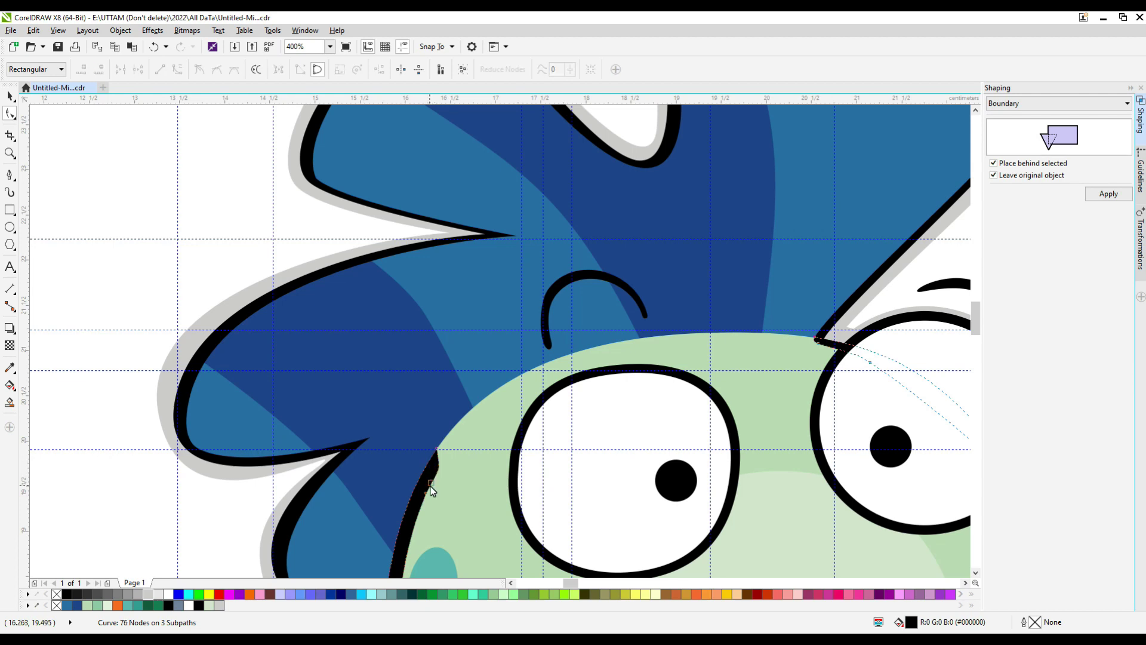
Try to round the trimmed left end of the head outline by reshaping and deleting its tip nodes
double_click(431, 483)
scroll(432, 482, "up", 2)
double_click(453, 444)
scroll(460, 396, "down", 2)
left_click(327, 327)
scroll(458, 412, "up", 1)
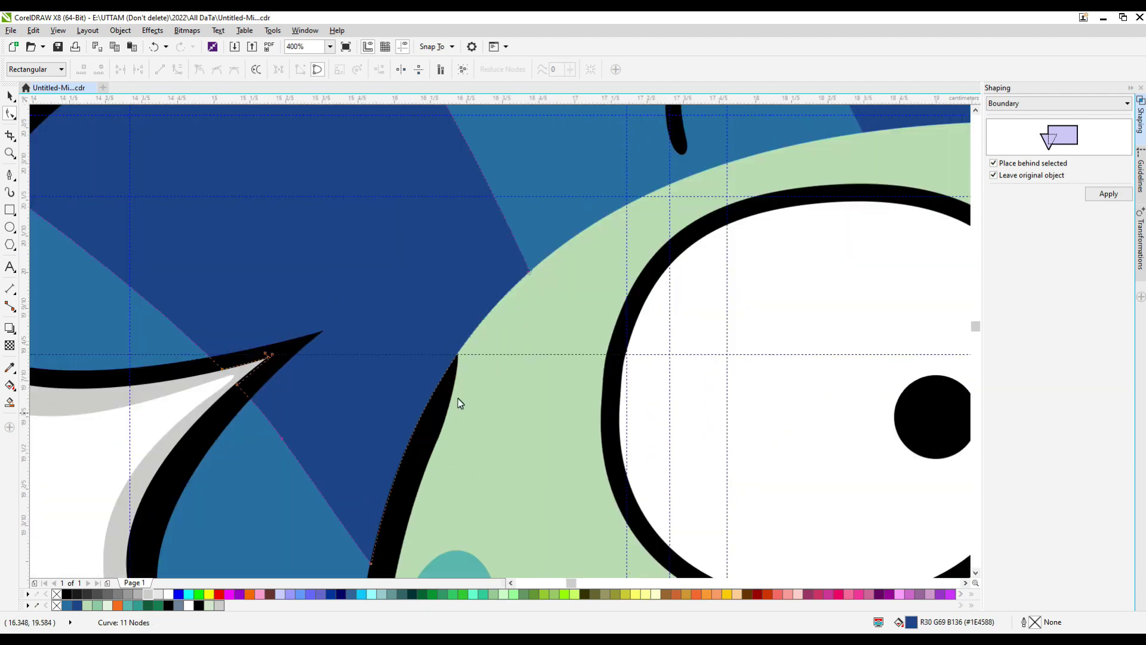
scroll(457, 398, "up", 2)
left_click(461, 392)
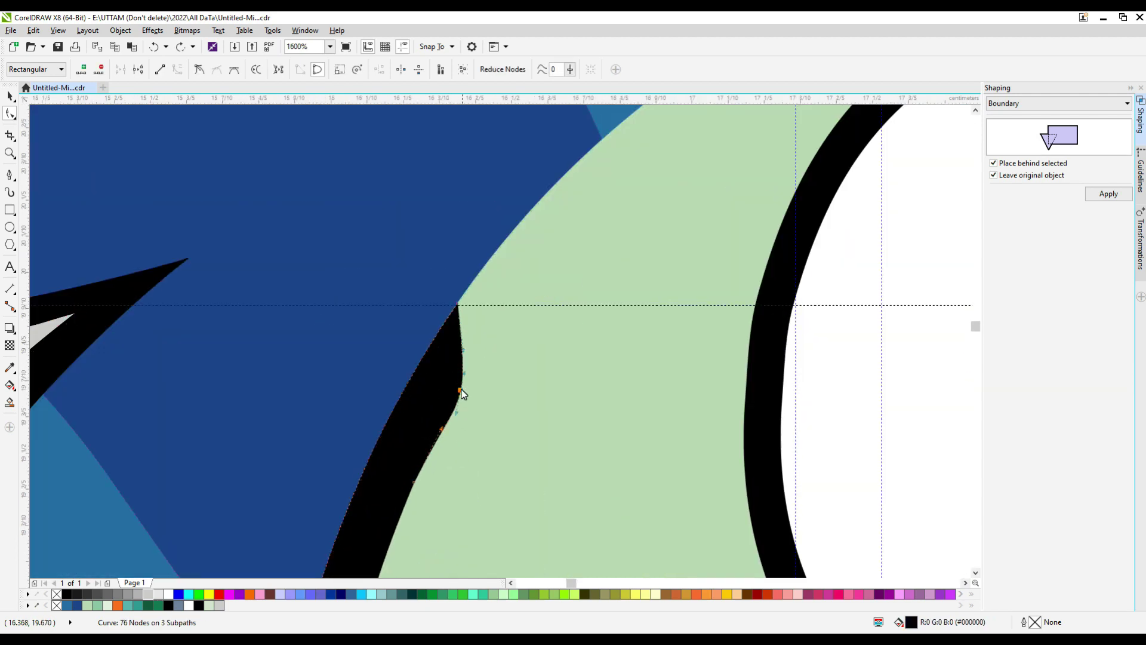
left_click(458, 306)
key("Delete")
scroll(472, 379, "down", 3)
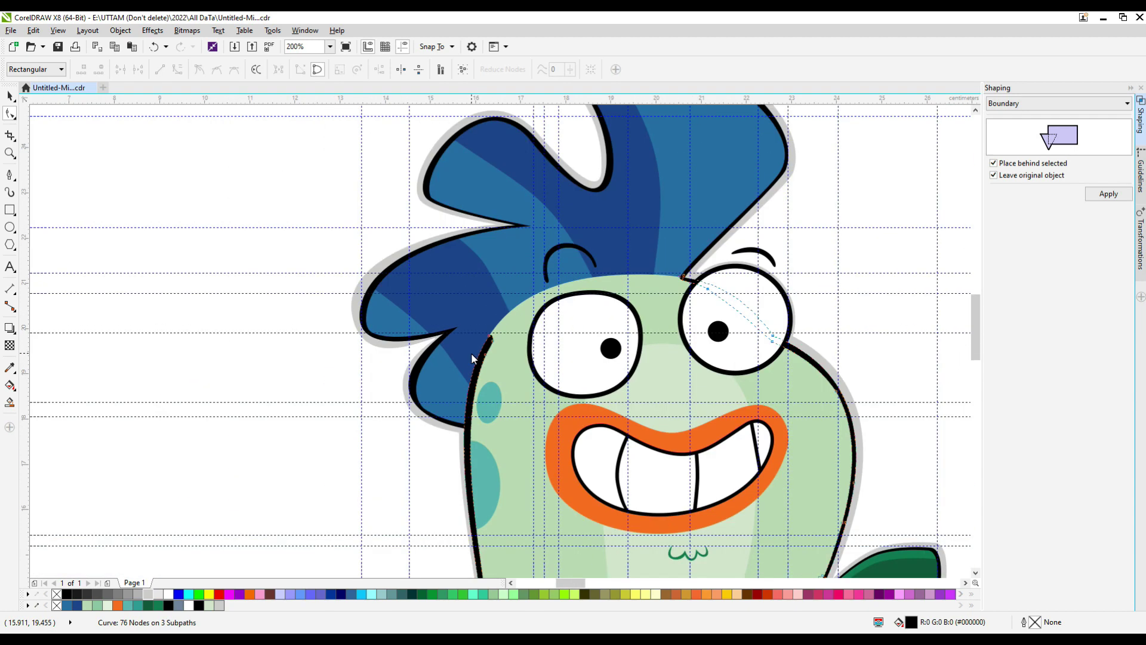
Try to remove a node on the inner edge below the left outline tip, undo it and reopen the outline for node editing
scroll(494, 341, "up", 2)
double_click(476, 390)
key("ctrl+z")
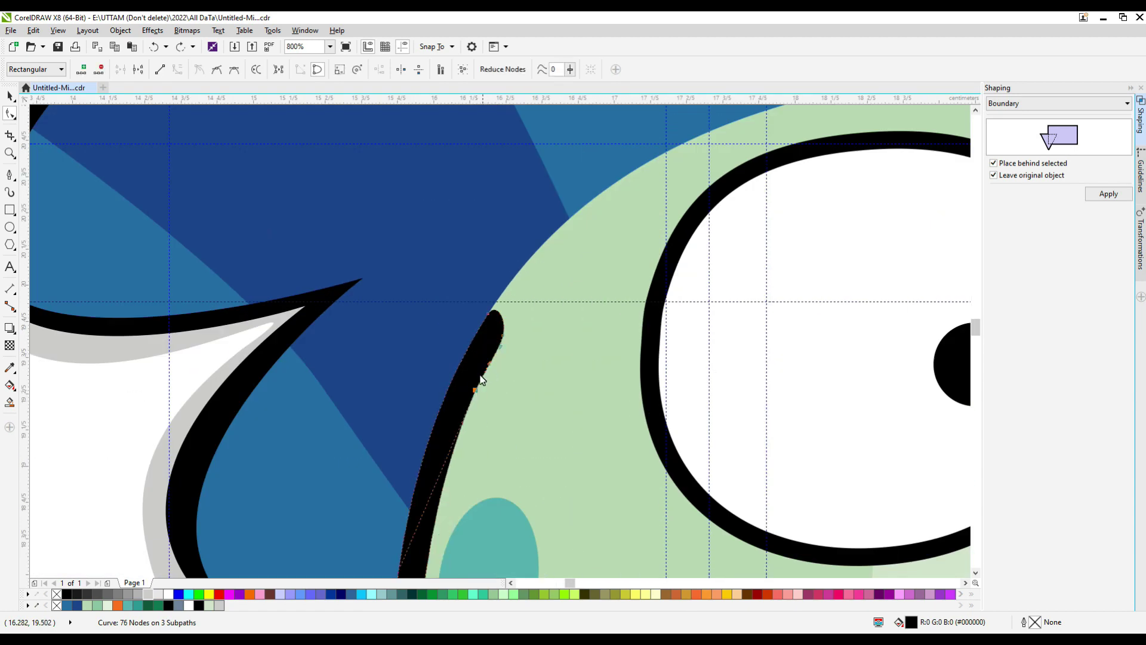
scroll(445, 371, "down", 2)
left_click(10, 96)
left_click(99, 249)
scroll(454, 373, "up", 1)
left_click(458, 371)
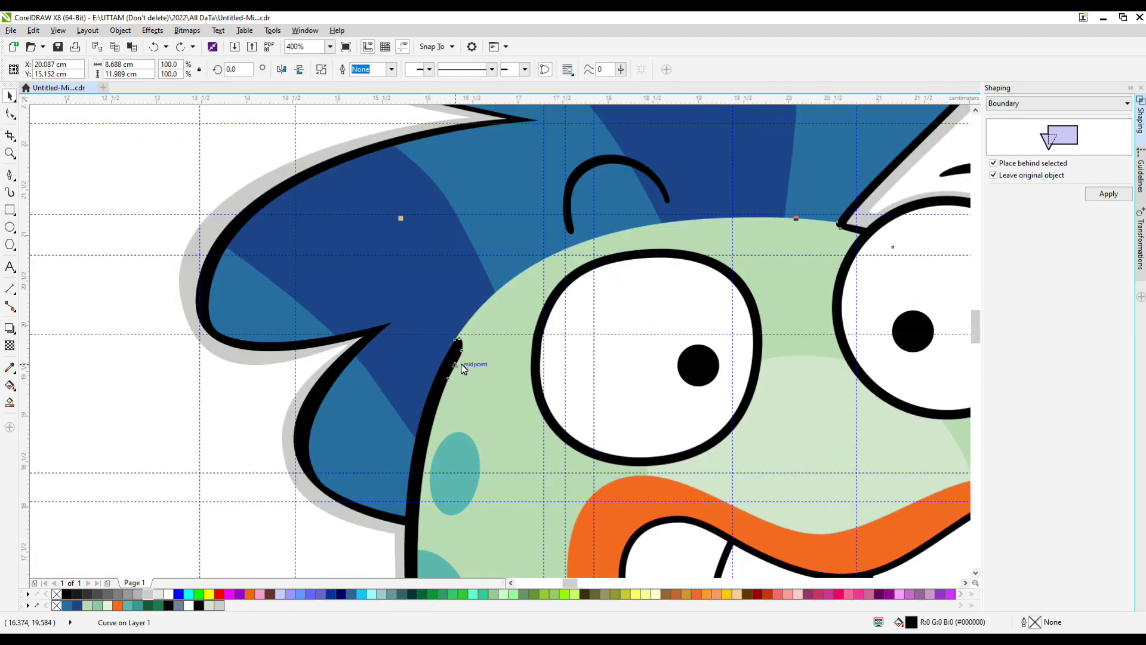
left_click(11, 113)
scroll(463, 347, "up", 1)
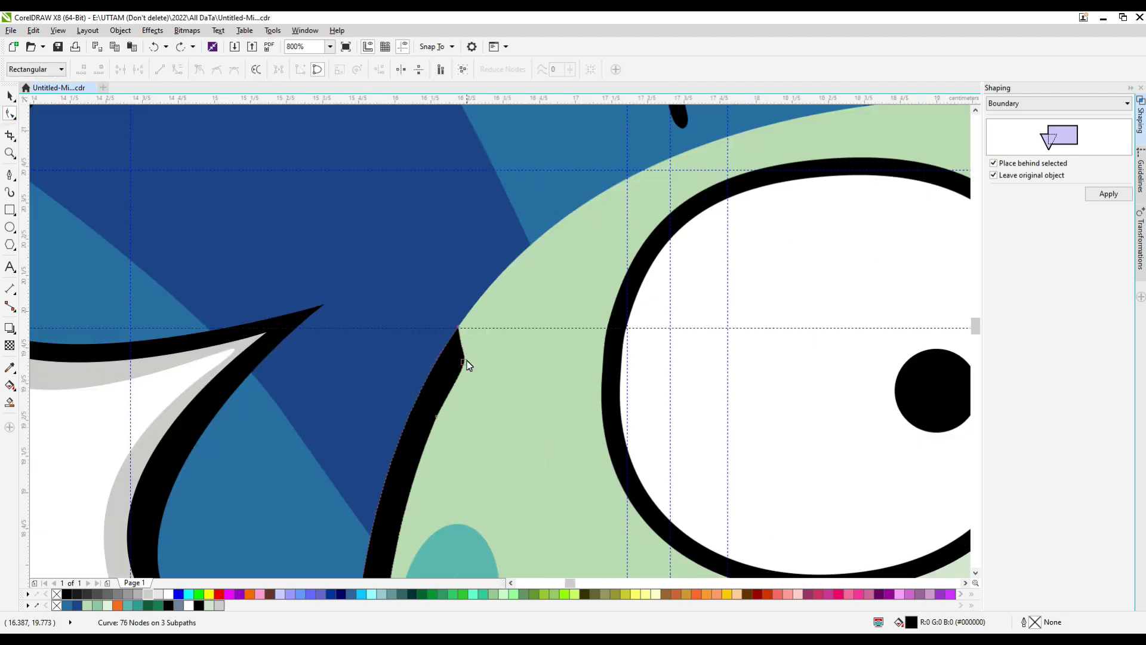
Extend the left outline end upward along the hair, align its outer edge with the hair and remove the extra inner-edge node
scroll(461, 326, "up", 1)
left_click_drag(487, 314, 495, 278)
scroll(479, 293, "up", 2)
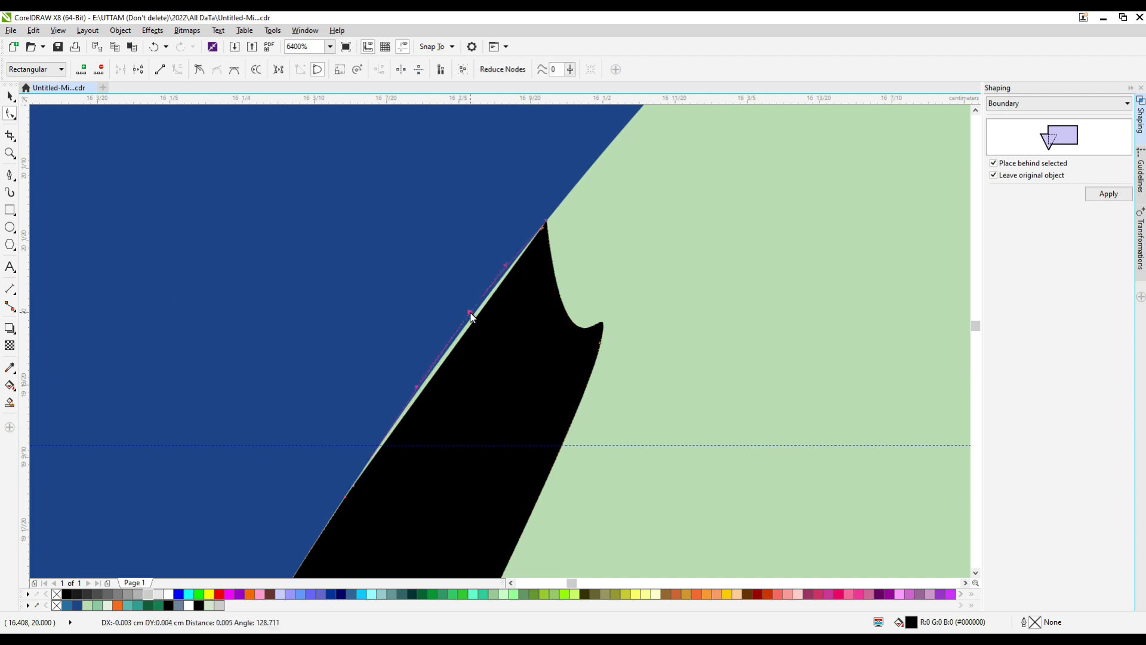
left_click_drag(471, 317, 471, 317)
scroll(476, 360, "down", 3)
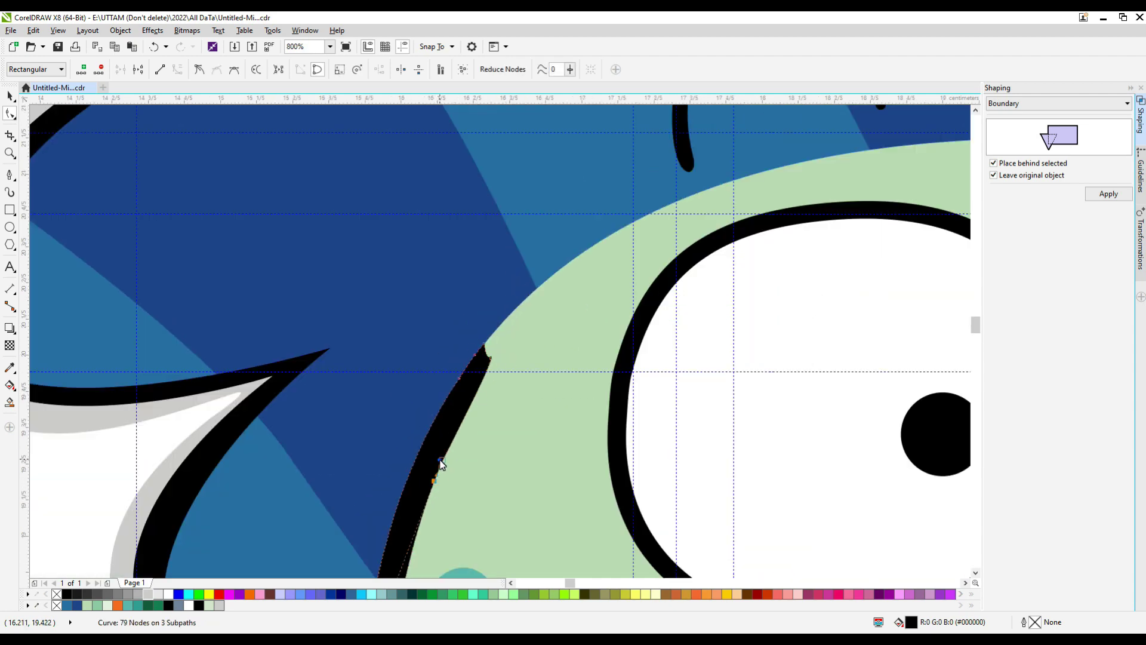
double_click(441, 463)
scroll(482, 389, "up", 1)
left_click(481, 398)
scroll(481, 399, "down", 2)
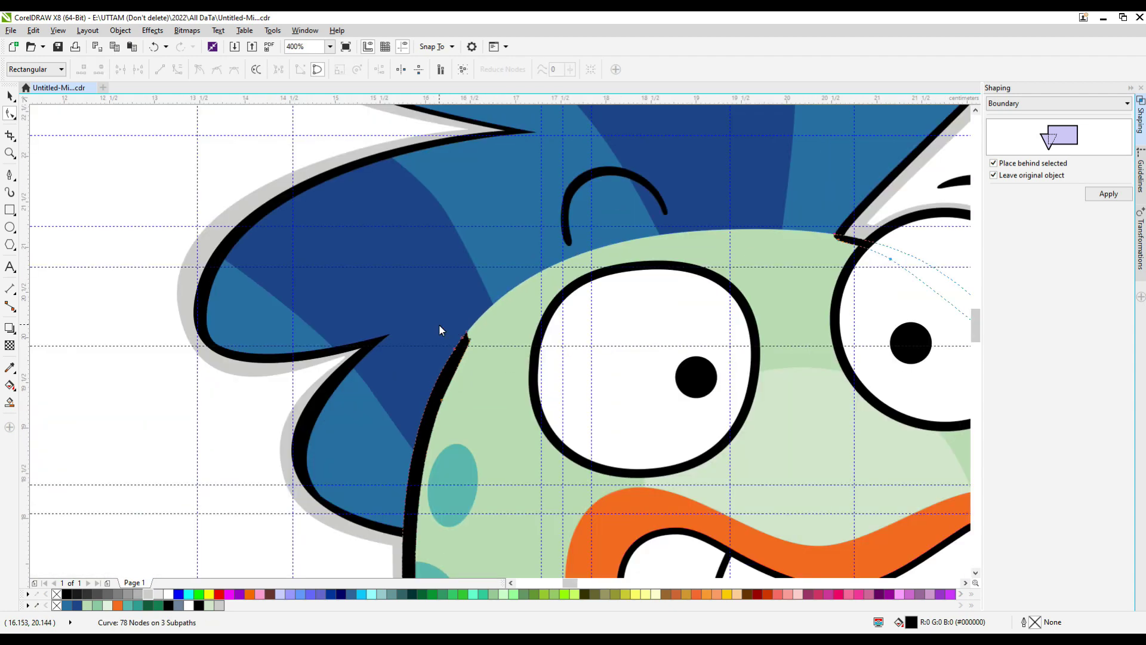
Reshape the notched upper tip of the left head outline into a rounded end against the hair's edge
scroll(460, 349, "up", 2)
left_click(489, 299)
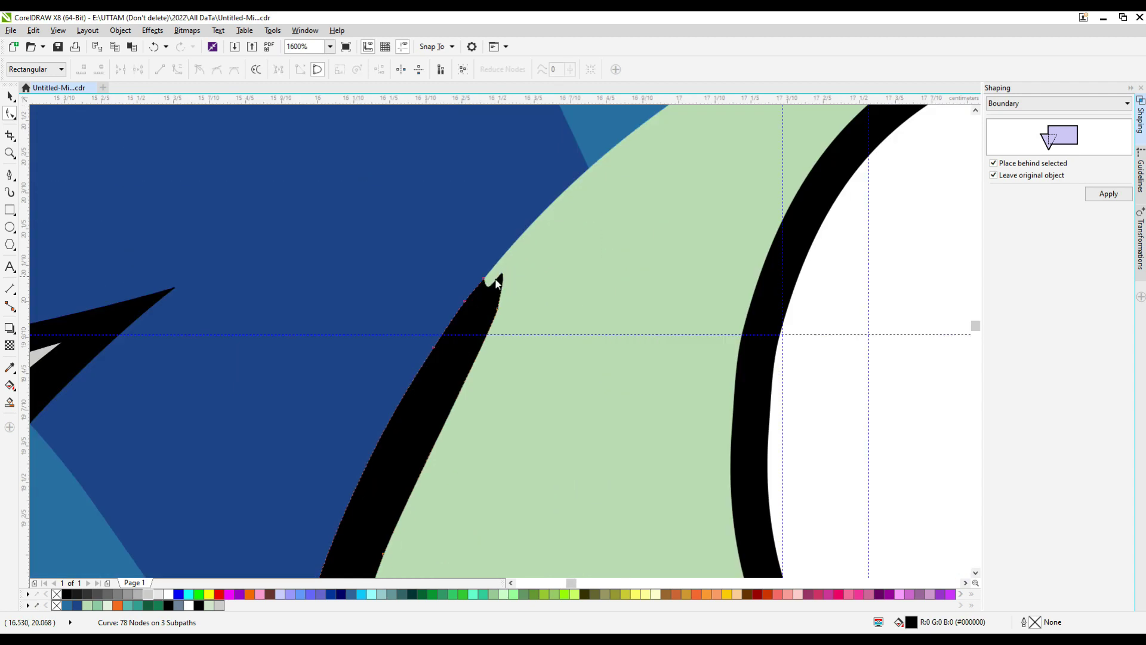
scroll(493, 287, "up", 1)
scroll(489, 263, "up", 2)
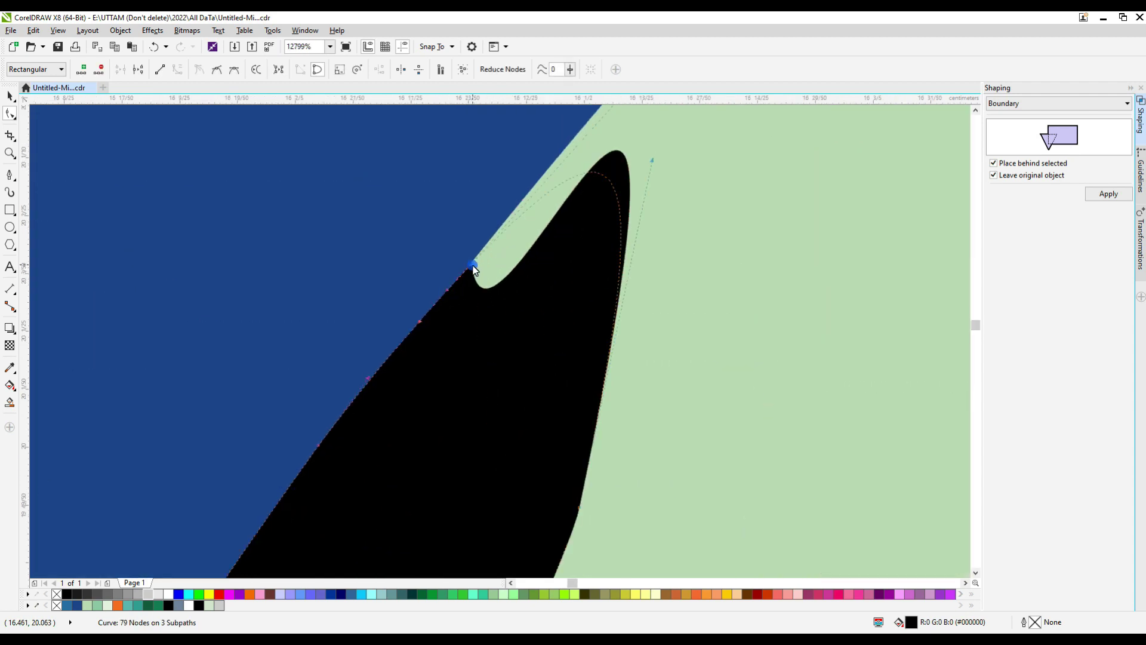
double_click(612, 185)
left_click_drag(611, 185, 622, 245)
scroll(629, 282, "down", 2)
Smooth the inner edge below the rounded left outline tip by repositioning its nodes and removing the bulging one
double_click(582, 422)
left_click_drag(581, 423, 571, 417)
left_click(616, 341)
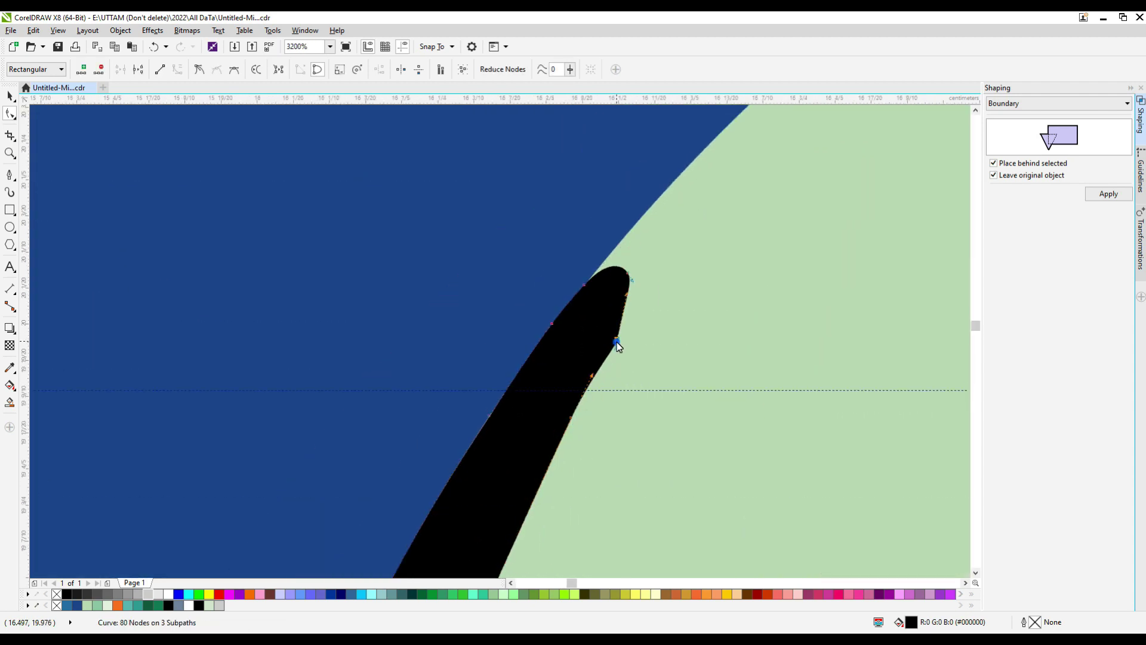
double_click(617, 343)
scroll(603, 376, "down", 2)
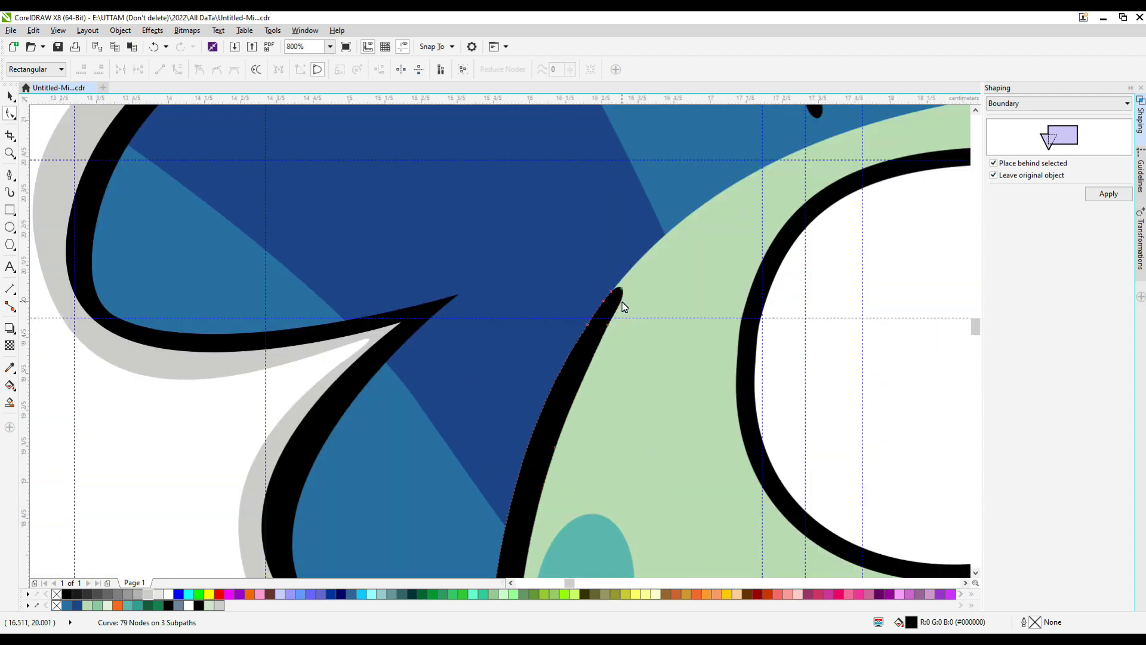
scroll(623, 307, "up", 1)
left_click(603, 297)
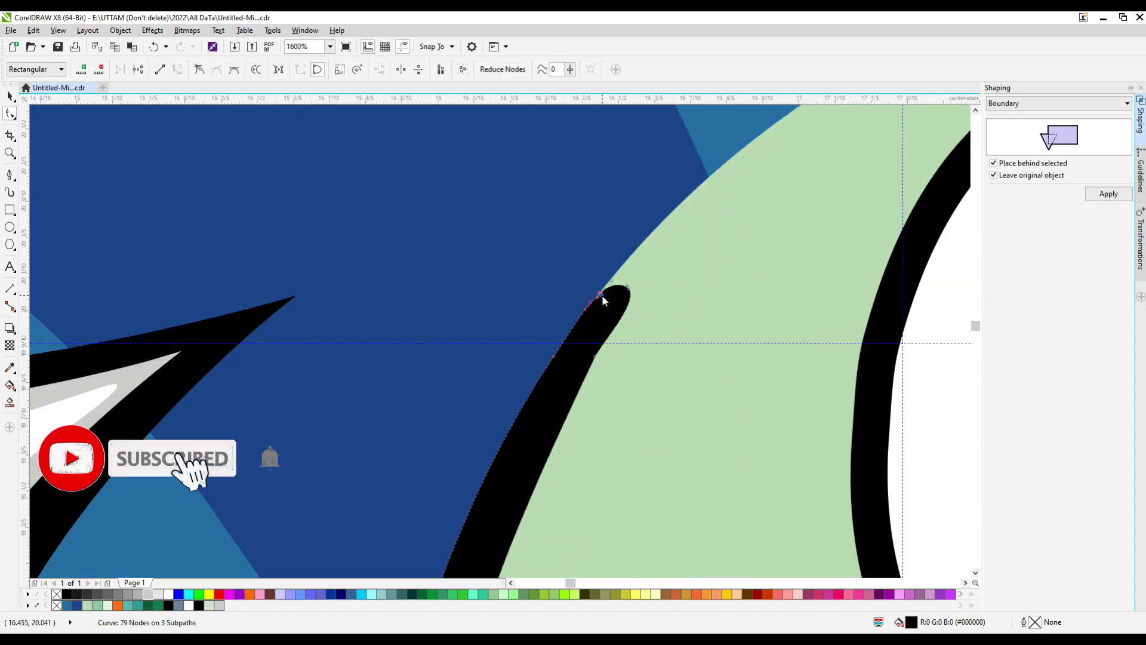
scroll(600, 351, "down", 4)
Lighten the pale face highlight and fill the chin squiggle with light green R123 G192 B138
key("space")
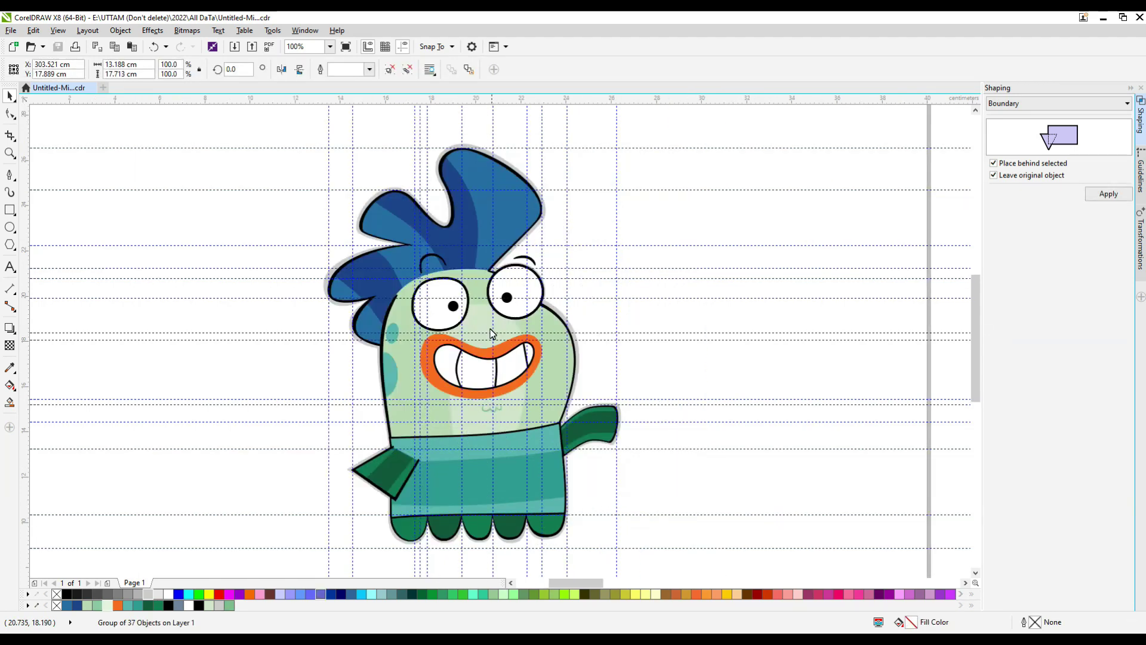
left_click(492, 330, "ctrl")
left_click(487, 413)
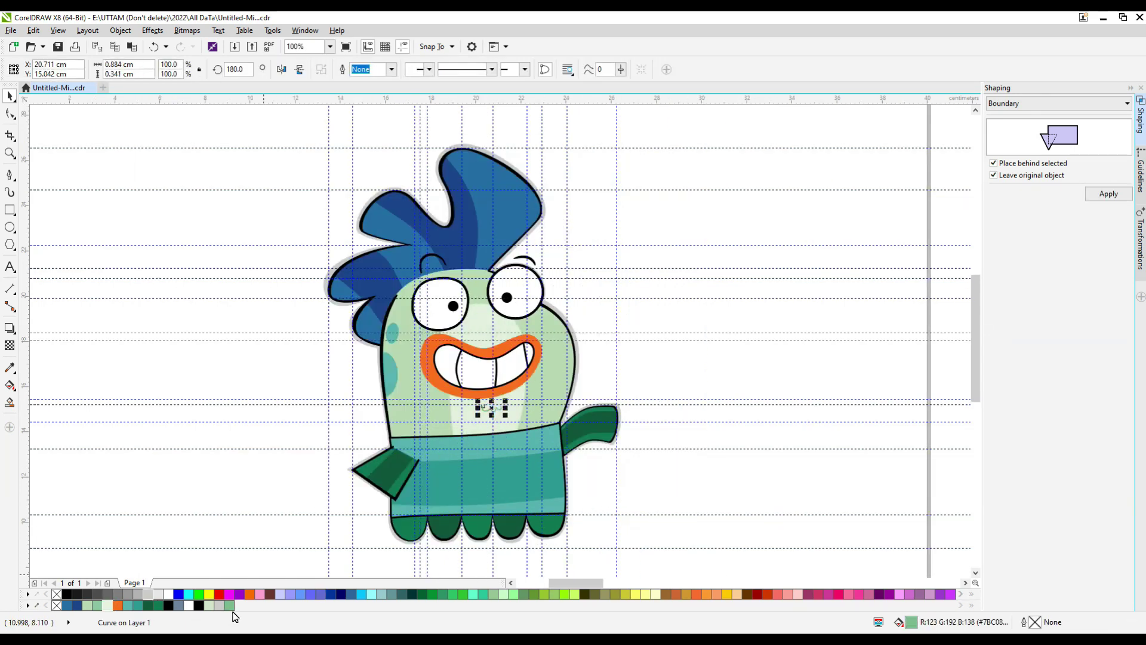
left_click(631, 348)
Fill the gray silhouette with black and convert it to a 300 dpi RGB bitmap with transparent background
left_click(468, 149)
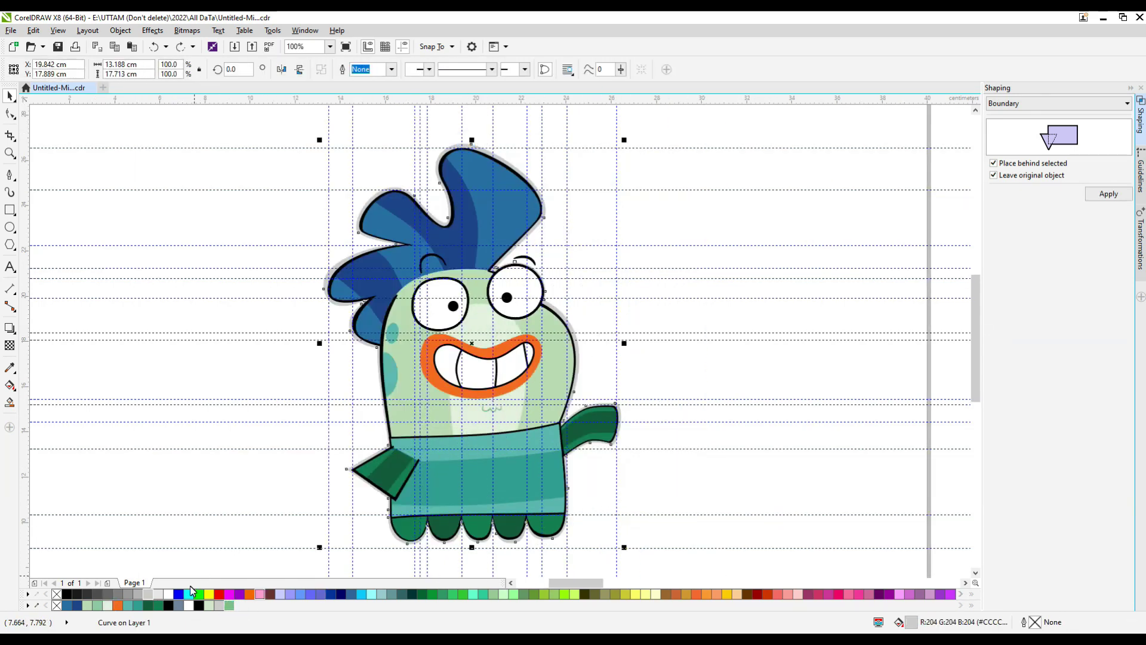
left_click(187, 30)
left_click(206, 45)
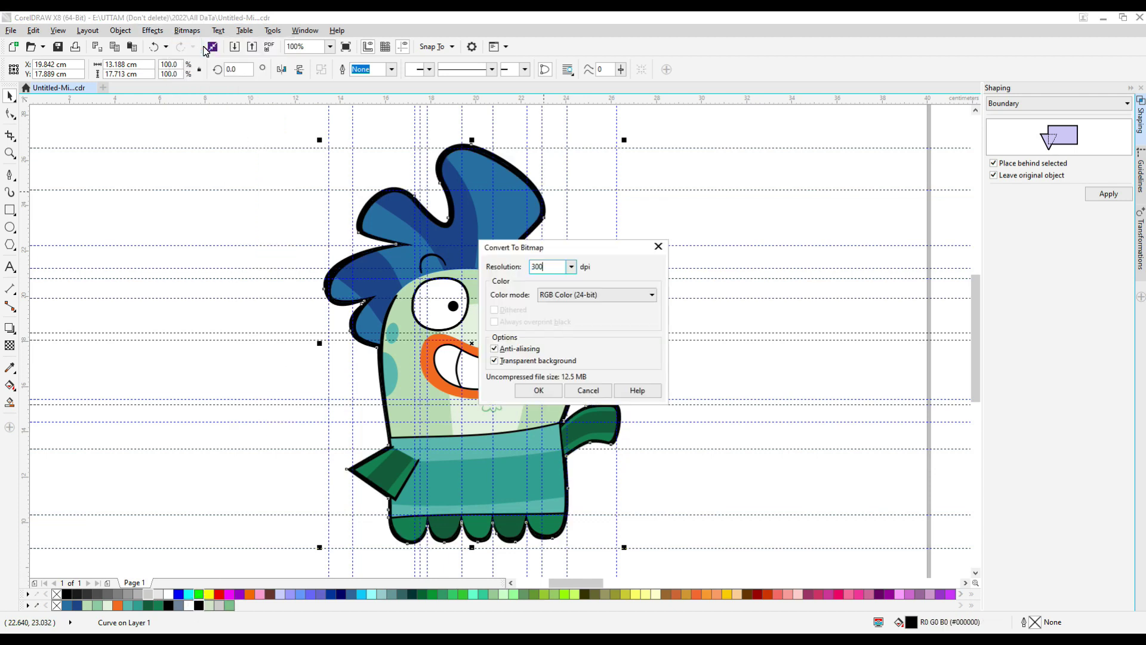
key("Return")
Apply a Gaussian Blur with a radius of 8.8 pixels to the silhouette bitmap
left_click(187, 30)
mouse_move(275, 289)
left_click(334, 302)
left_click_drag(576, 282, 780, 288)
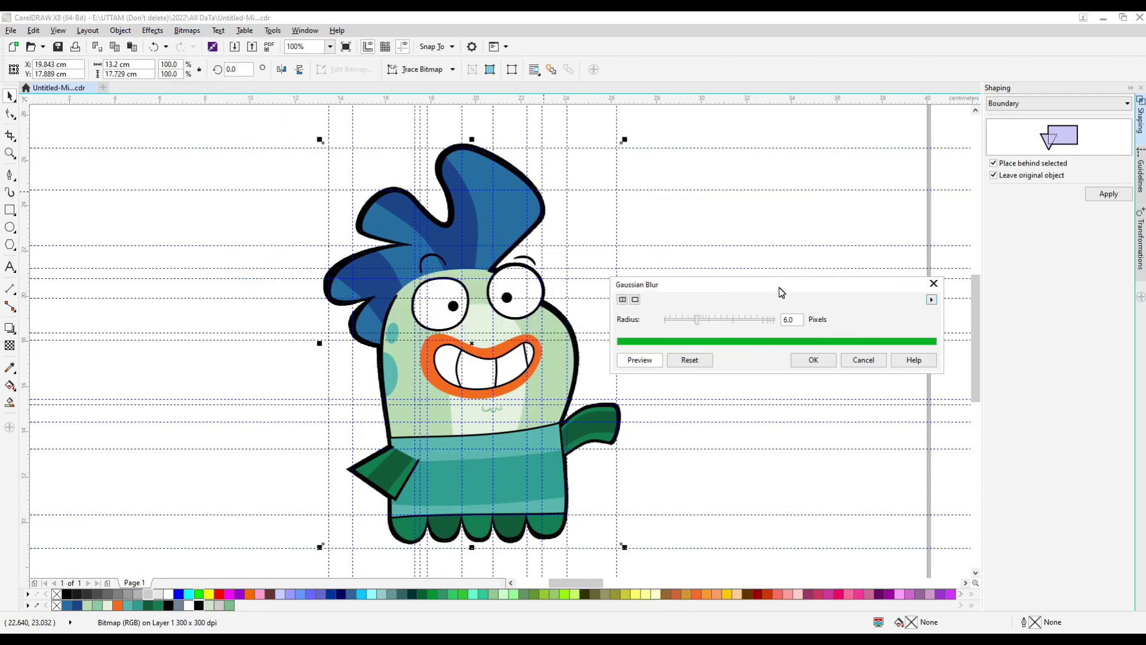
left_click_drag(697, 319, 707, 323)
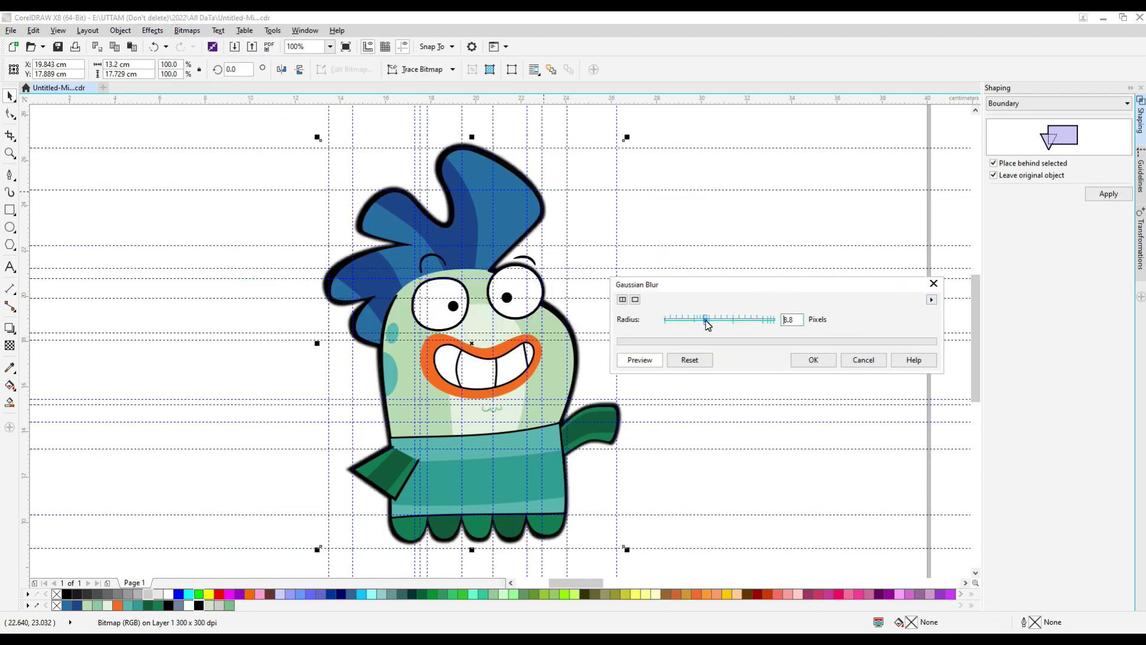
left_click(813, 360)
Smooth the left eyebrow's arch by removing an excess node and adjusting the curve along its upper edge
scroll(433, 262, "up", 4)
left_click(465, 239)
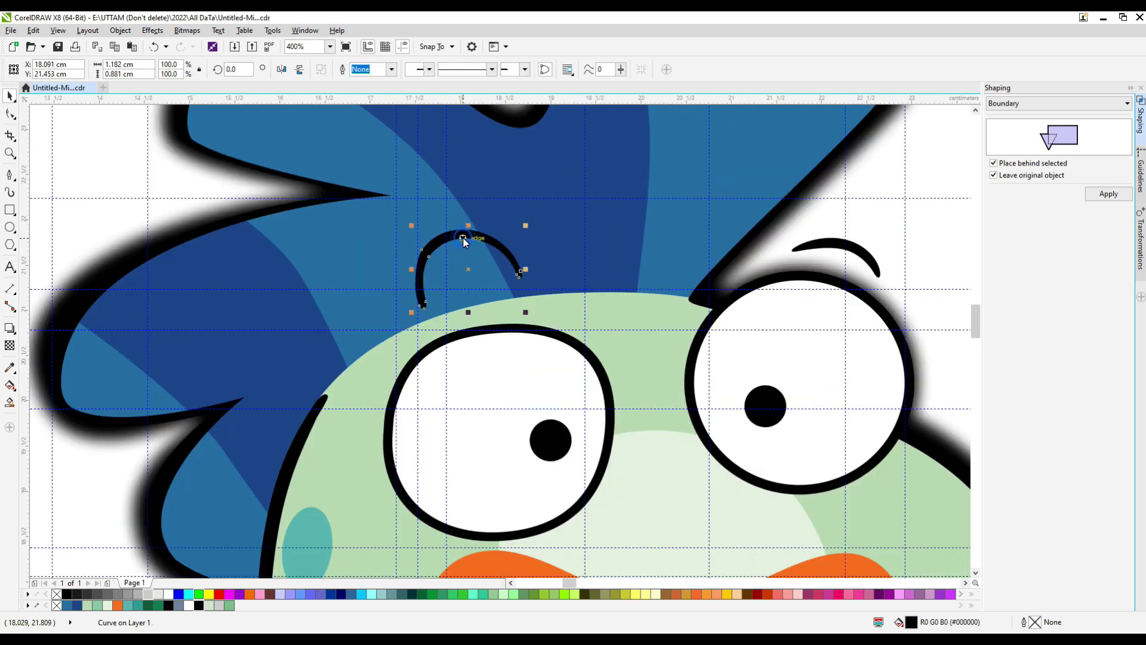
scroll(452, 251, "up", 2)
key("F10")
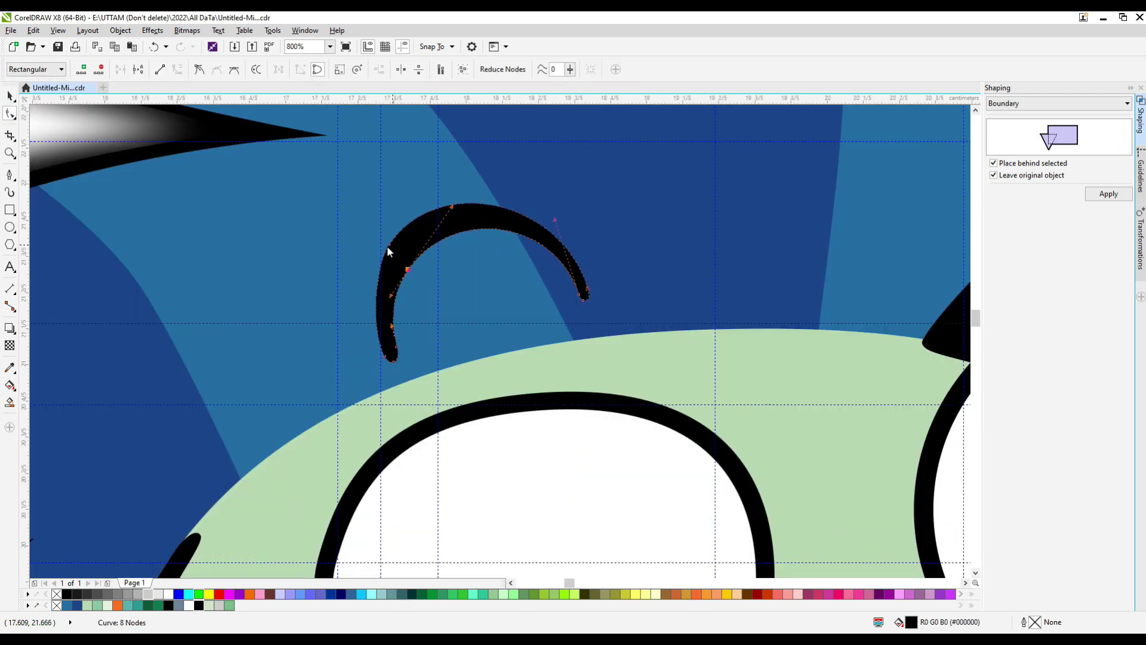
key("ctrl+z")
double_click(393, 245)
double_click(408, 272)
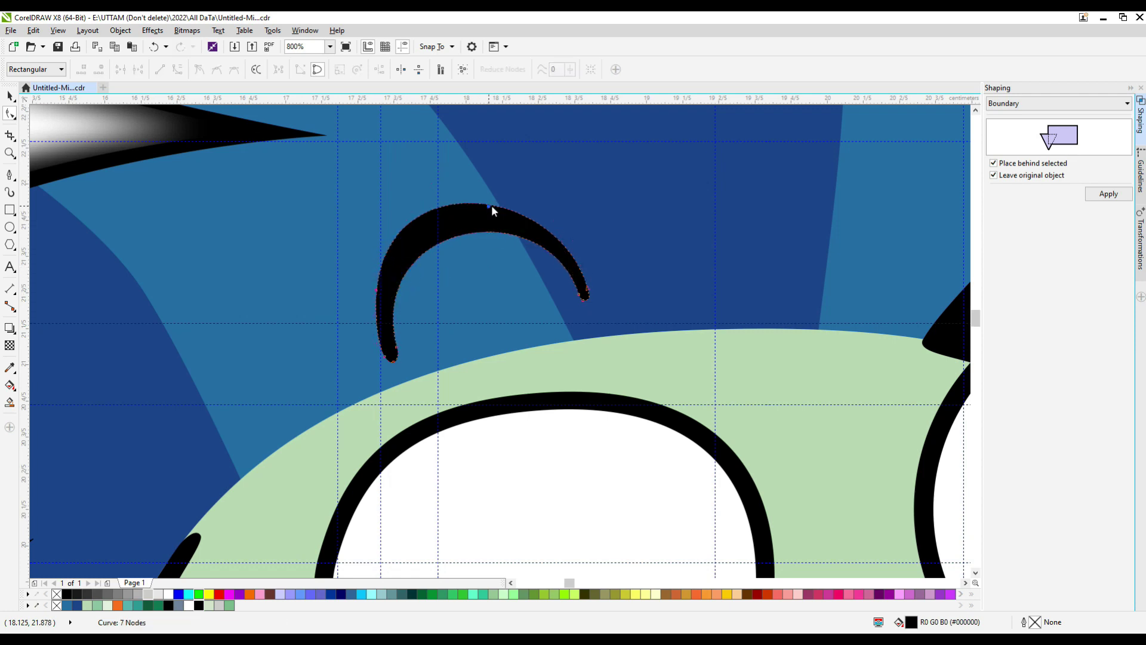
left_click_drag(515, 208, 519, 205)
scroll(518, 230, "down", 3)
left_click(9, 96)
left_click(778, 154)
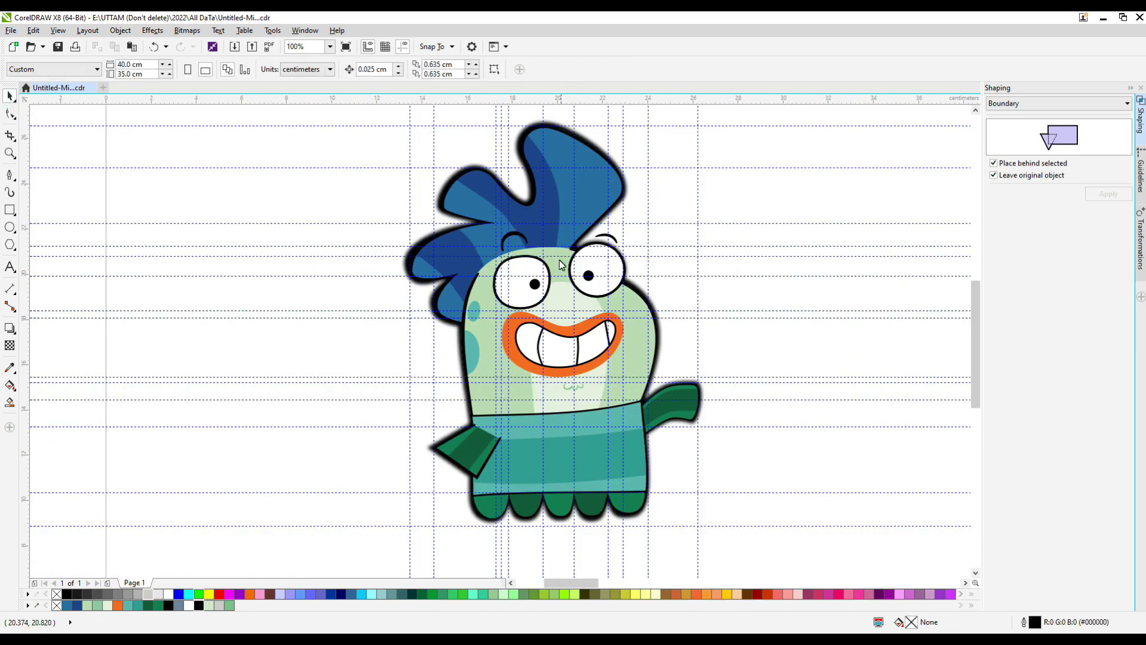
Convert the left eye's black outline to a 300 dpi RGB bitmap with transparent background and apply a 9.0-pixel Gaussian Blur
scroll(557, 263, "up", 2)
left_click(534, 276)
left_click(186, 30)
left_click(199, 43)
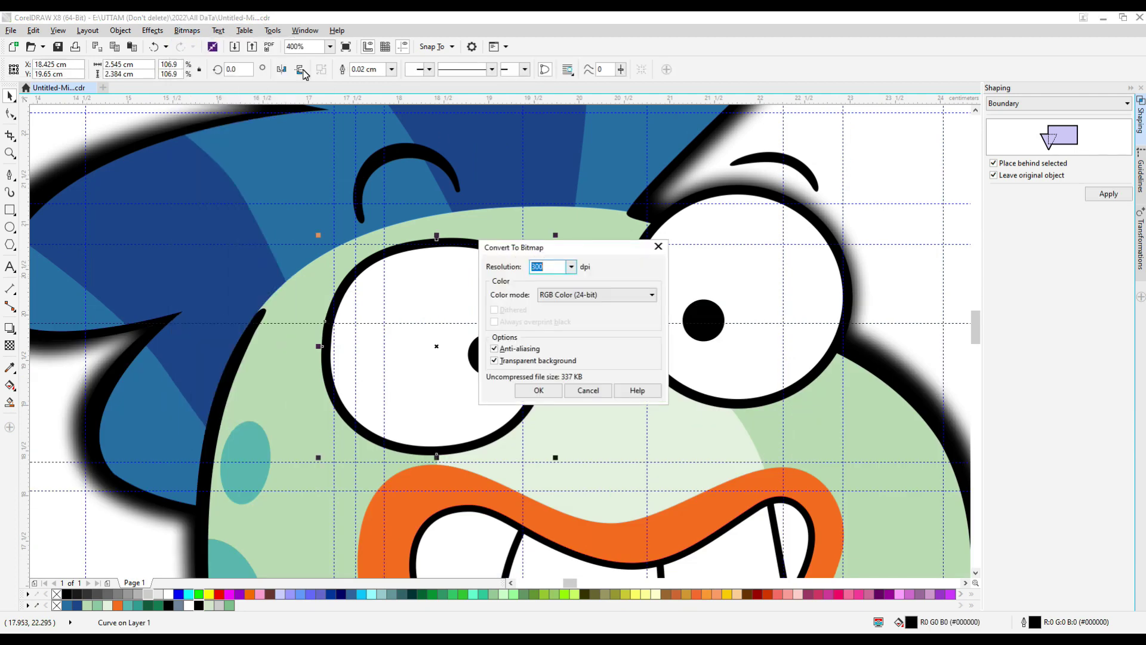
left_click(537, 389)
left_click(186, 30)
left_click(361, 311)
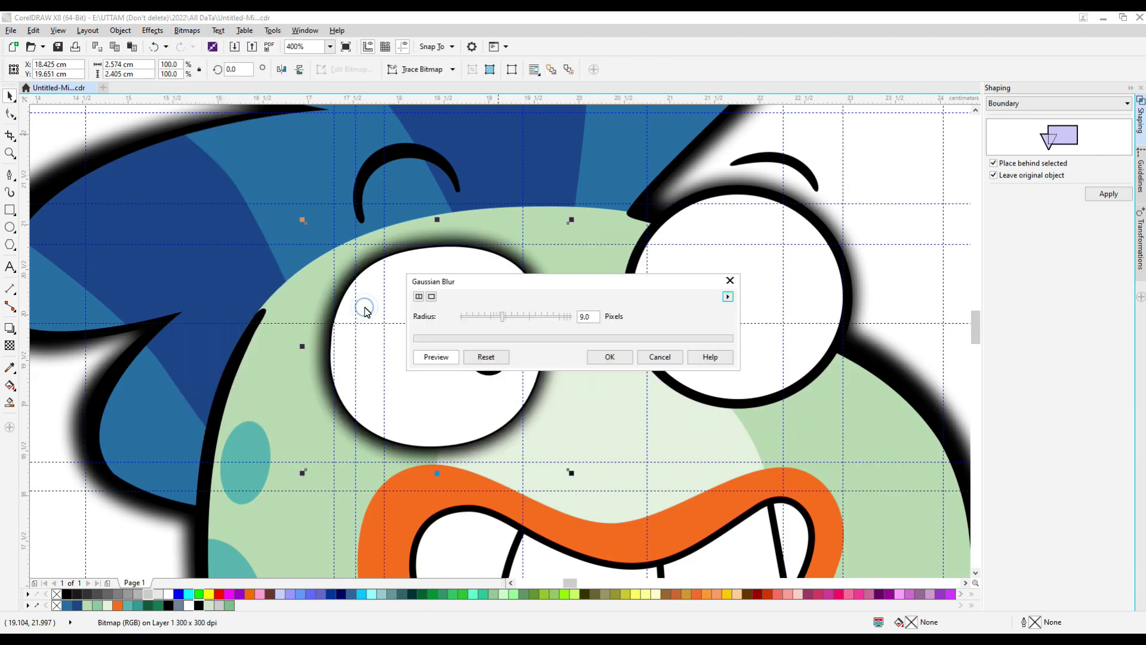
left_click(608, 357)
left_click(669, 216)
left_click(541, 390)
left_click(178, 31)
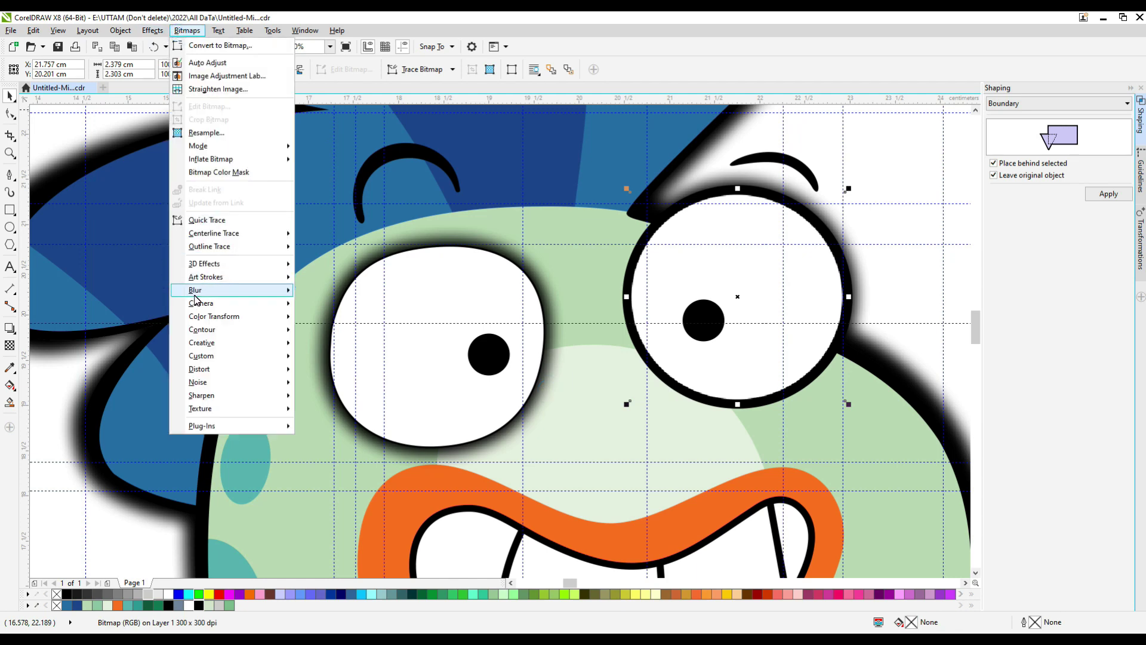
mouse_move(193, 291)
left_click(358, 312)
left_click(470, 315)
left_click(655, 355)
key("ctrl+z")
Convert the right eye's black outline to a 300 dpi RGB bitmap and soften it with a Gaussian Blur
left_click(623, 263)
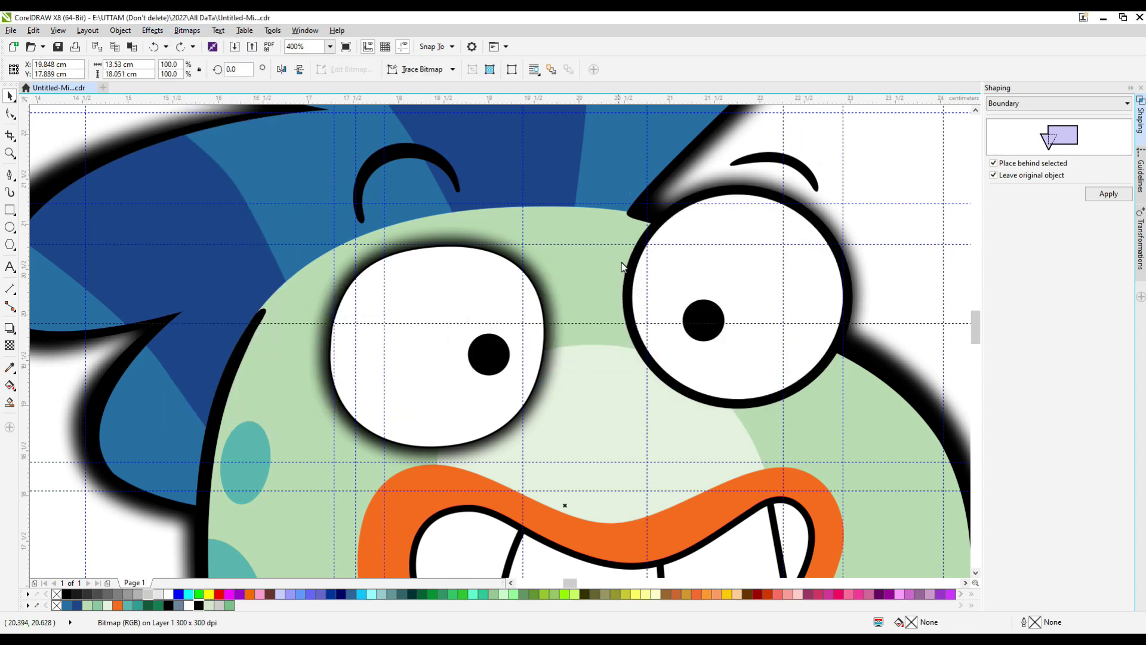
left_click(630, 260)
left_click(634, 249)
left_click(192, 32)
left_click(211, 47)
left_click(538, 389)
left_click(187, 30)
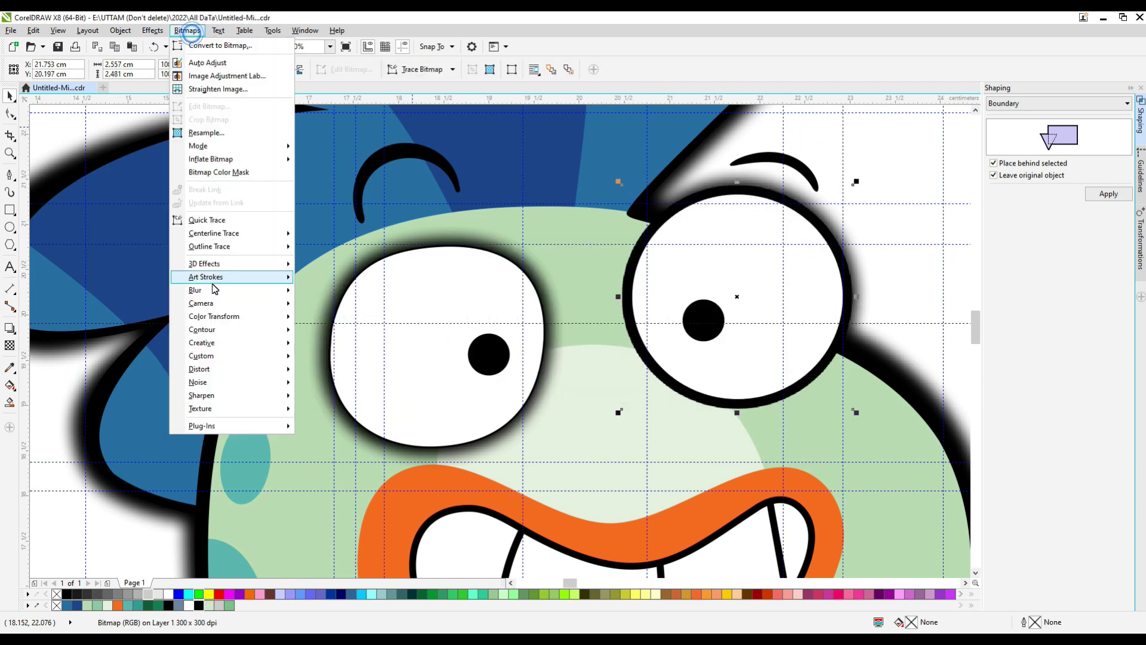
left_click(367, 309)
key("Escape")
key("ctrl+z")
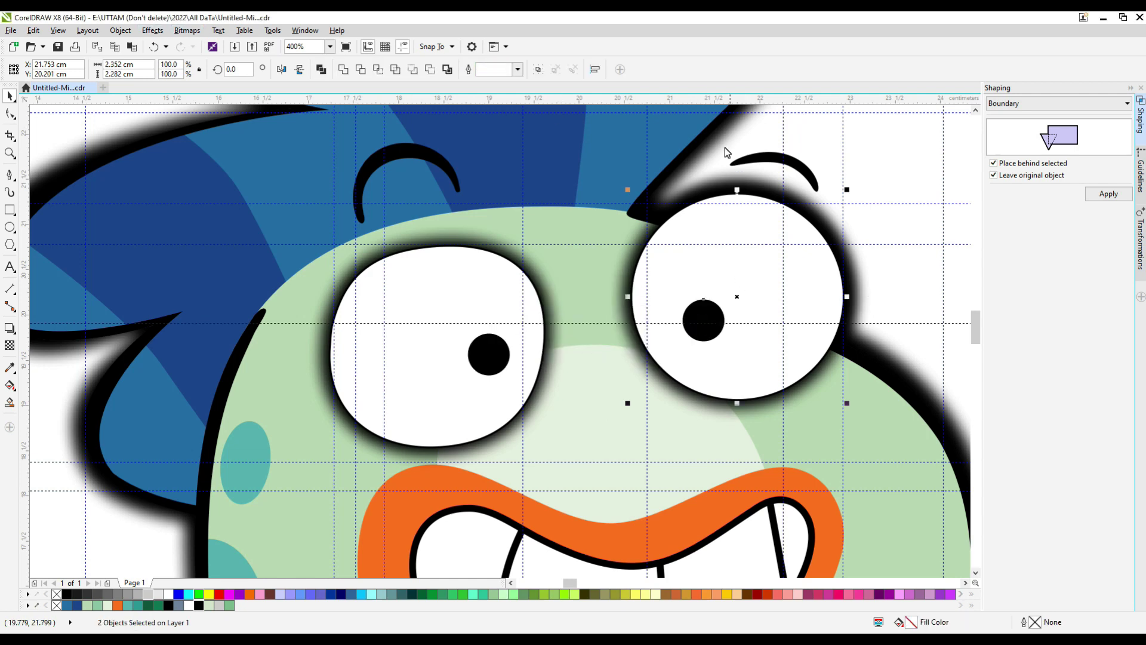
Convert the right eye's white, pupil and eyebrow to a 1000 dpi RGB bitmap and apply a 4.0-pixel Gaussian Blur
left_click(187, 30)
left_click(203, 43)
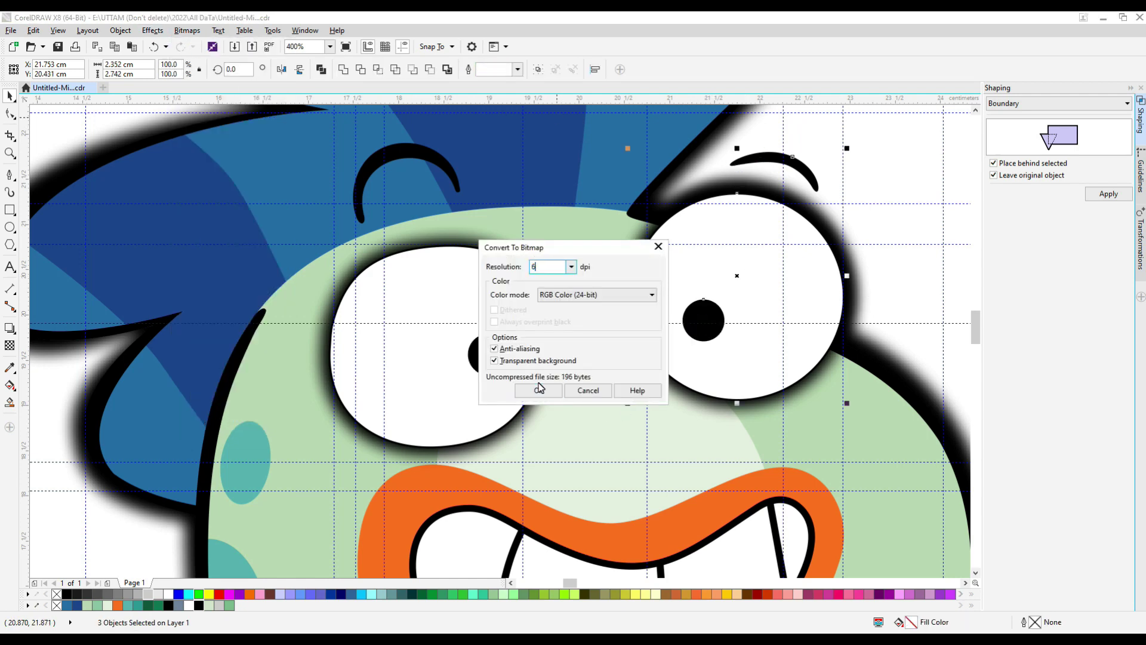
left_click(539, 390)
left_click(187, 30)
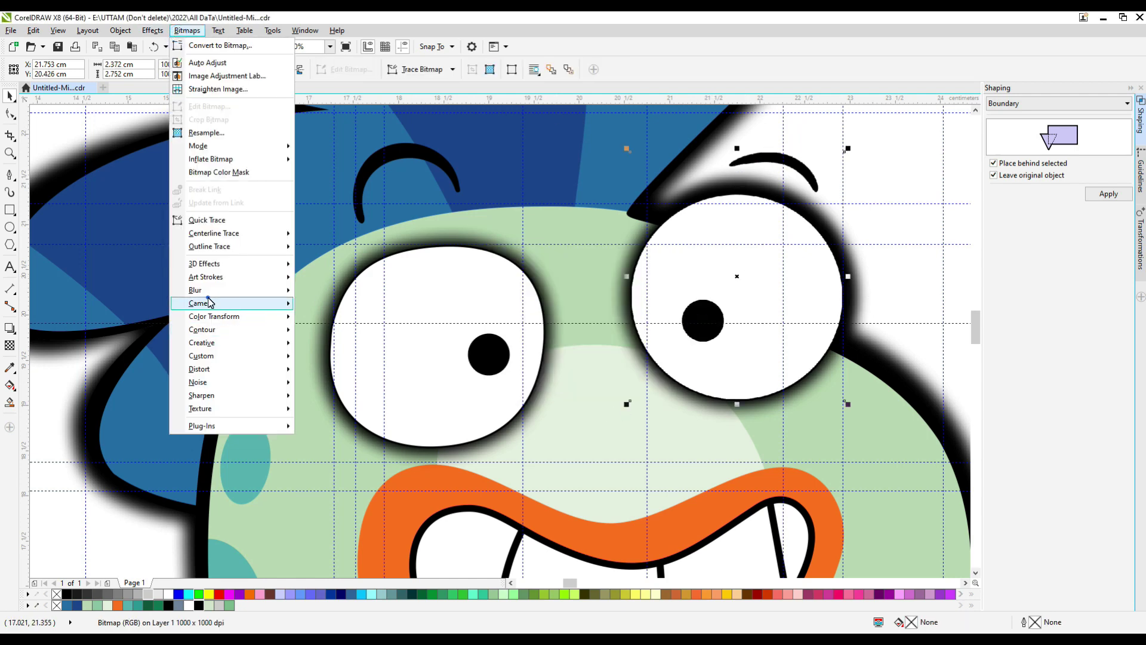
left_click(367, 309)
left_click(475, 318)
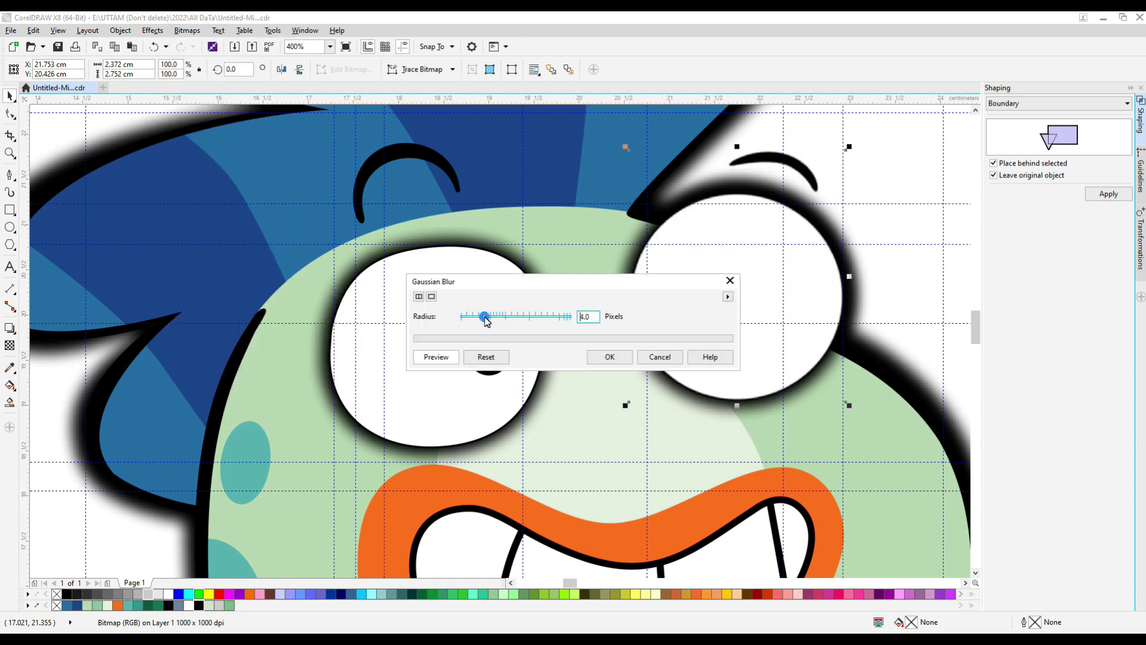
left_click(609, 357)
Convert the left eye's white, pupil and eyebrow to a 1000 dpi transparent RGB bitmap and apply a Gaussian Blur
left_click(187, 31)
left_click(220, 45)
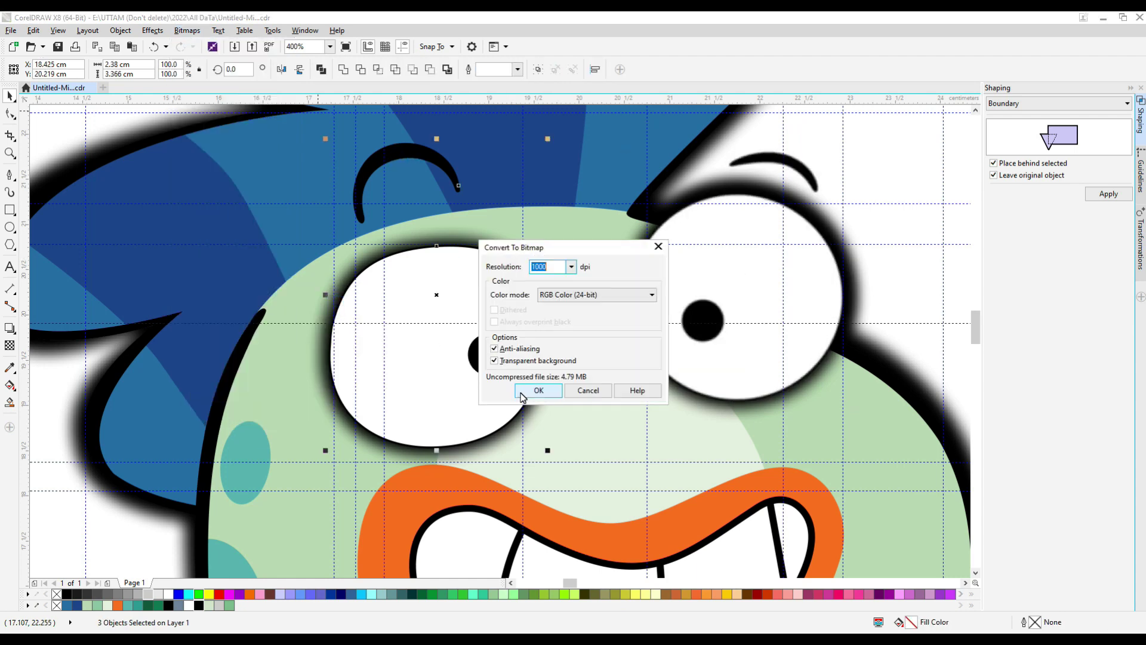
left_click(539, 390)
left_click(186, 31)
mouse_move(215, 290)
left_click(337, 306)
left_click(609, 356)
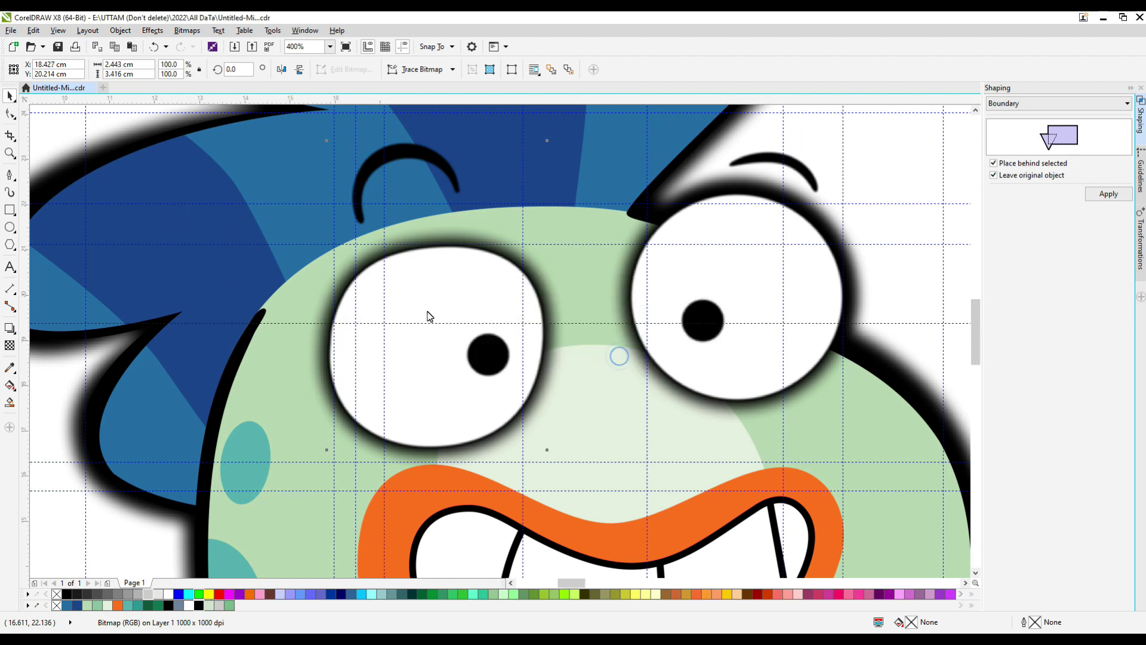
Select the blue hair shapes together and convert them to a single 1000 dpi RGB bitmap
scroll(314, 289, "down", 2)
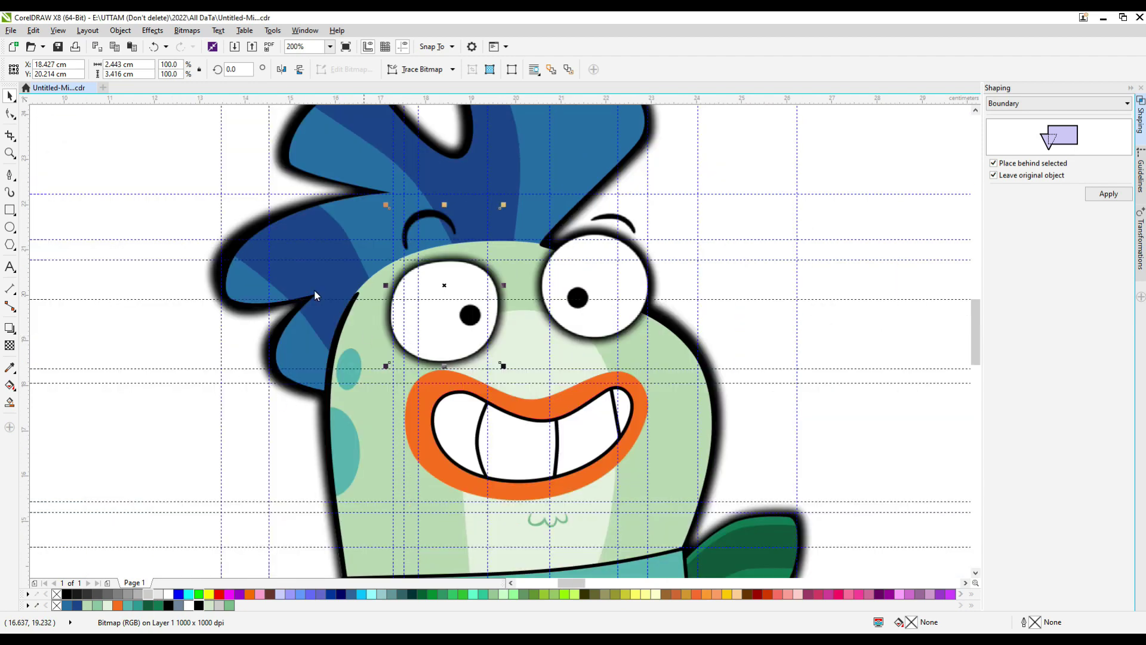
left_click(397, 143, "shift")
scroll(283, 141, "up", 1)
key("ctrl+z")
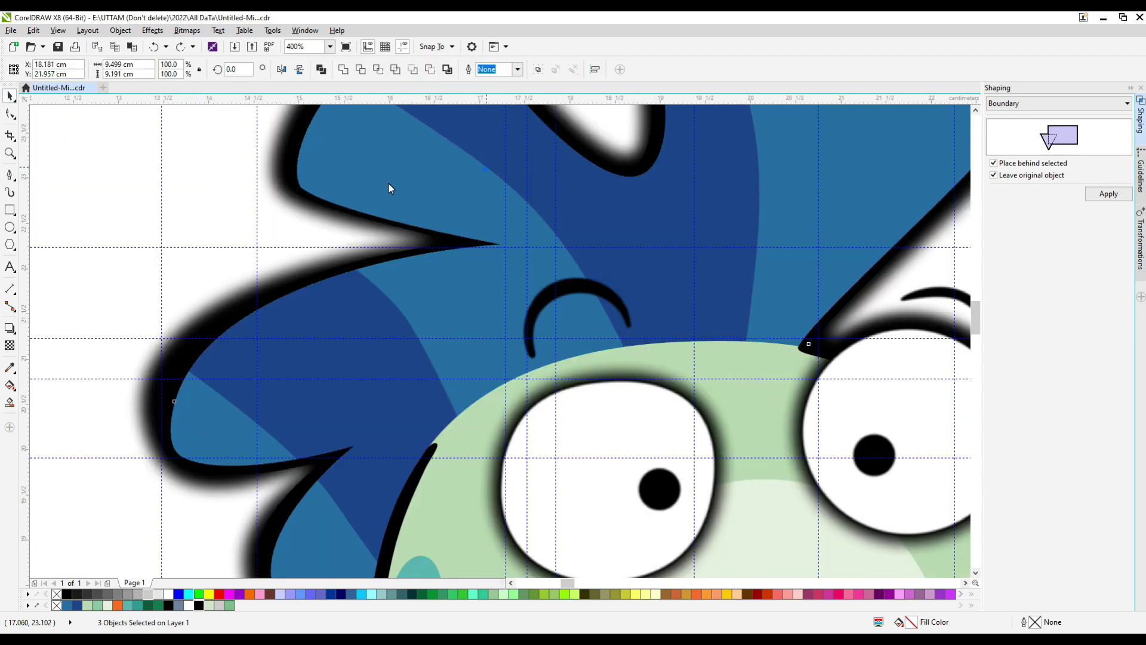
scroll(351, 199, "down", 2)
left_click(187, 30)
left_click(219, 46)
left_click(539, 390)
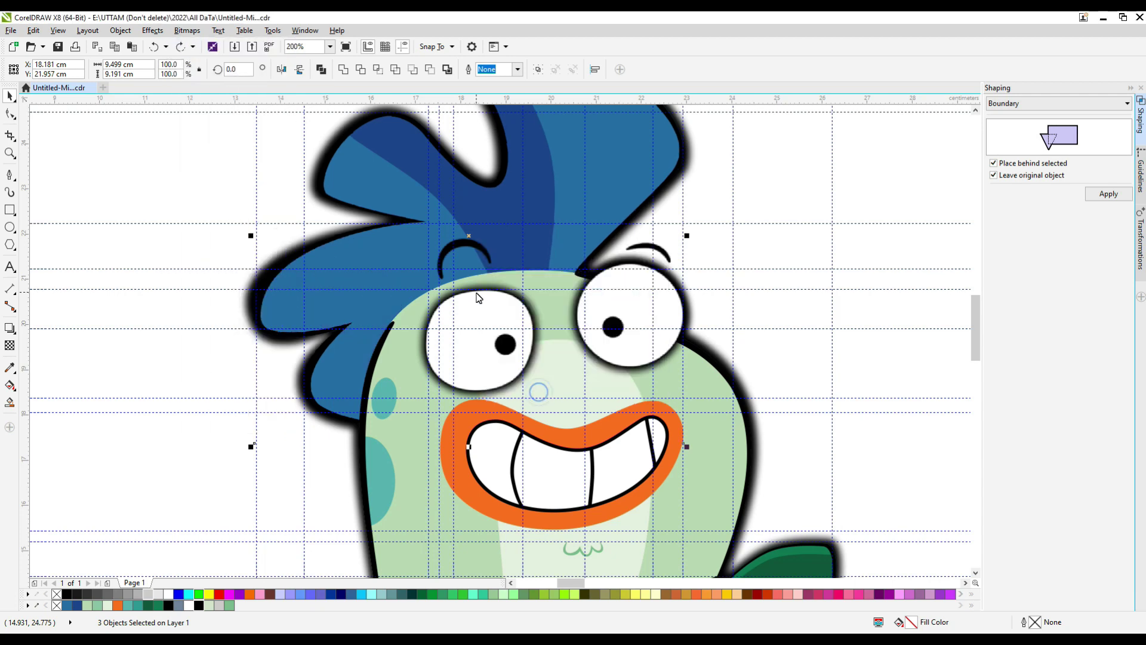
left_click(187, 30)
left_click(220, 45)
left_click(539, 390)
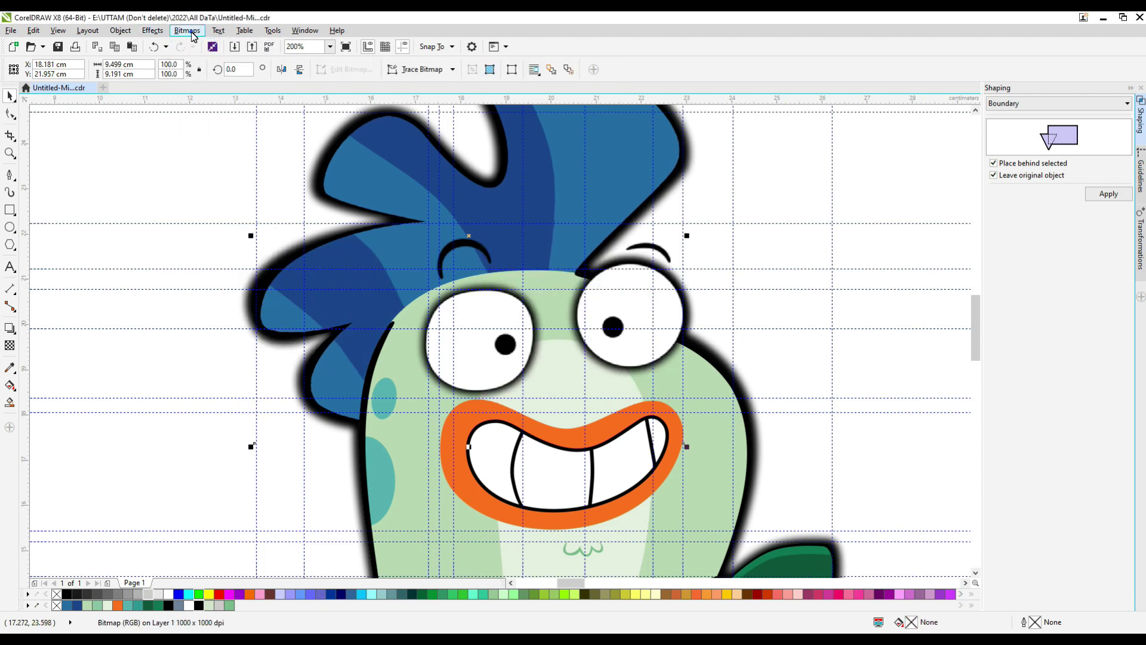
Apply a Gaussian Blur with a radius of 7.0 pixels to the hair bitmap
left_click(187, 30)
mouse_move(203, 289)
left_click(335, 302)
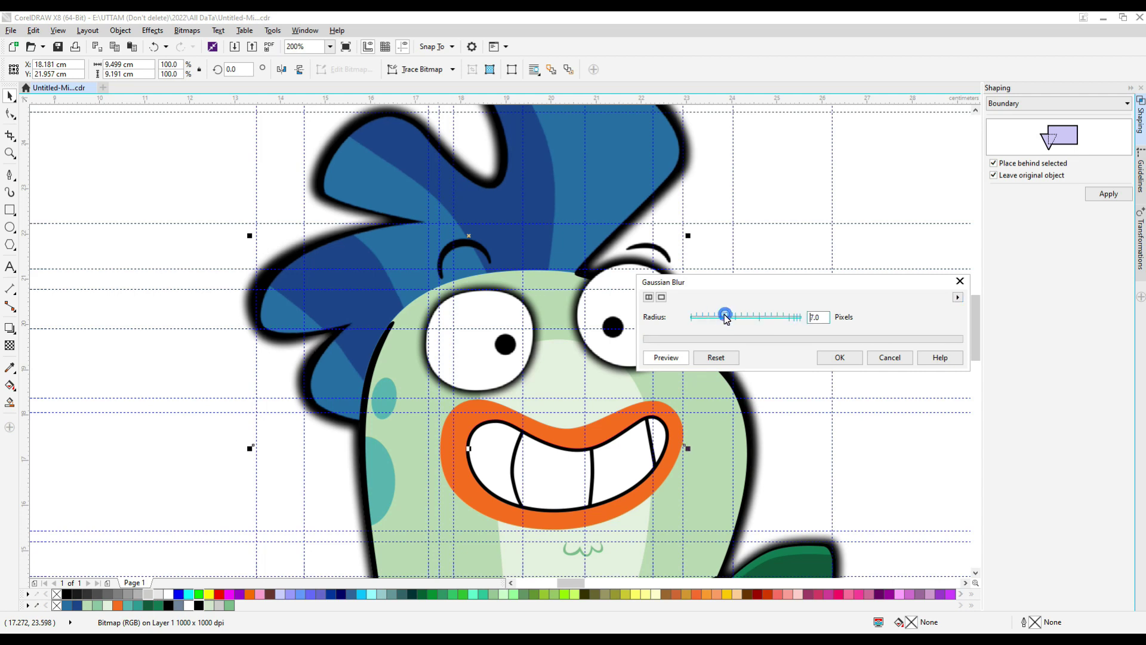
left_click(838, 357)
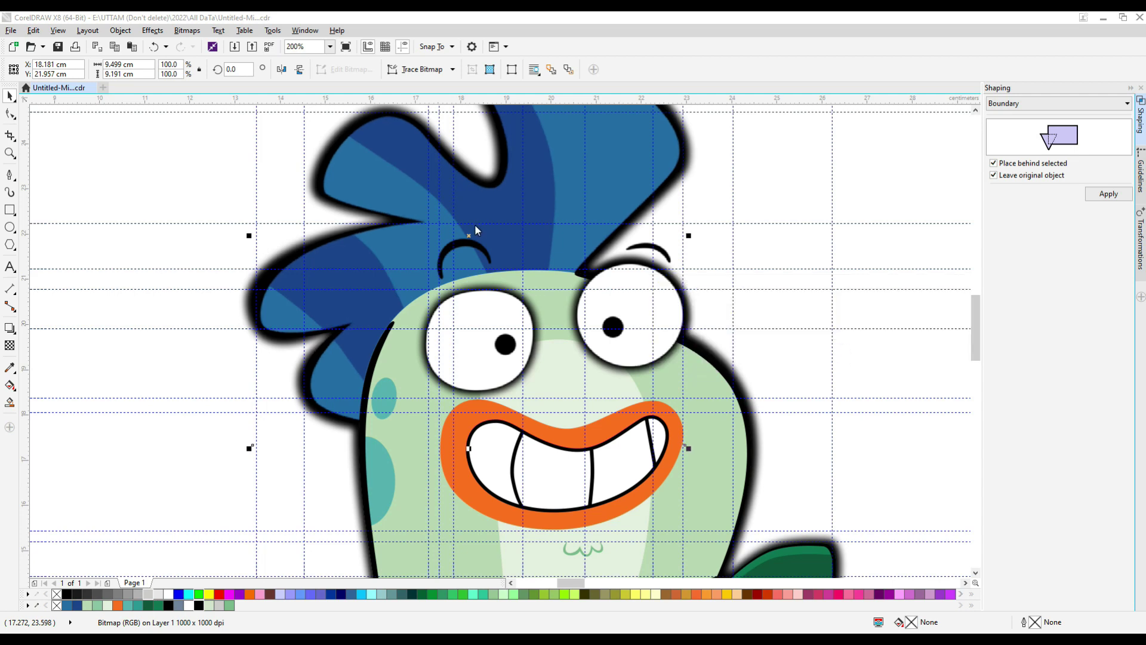
Convert the left green fin's shapes to a 1000 dpi bitmap and apply a Gaussian Blur with a 7.0-pixel radius
scroll(474, 224, "down", 1)
left_click_drag(277, 399, 491, 484)
left_click(187, 31)
left_click(198, 43)
left_click(532, 396)
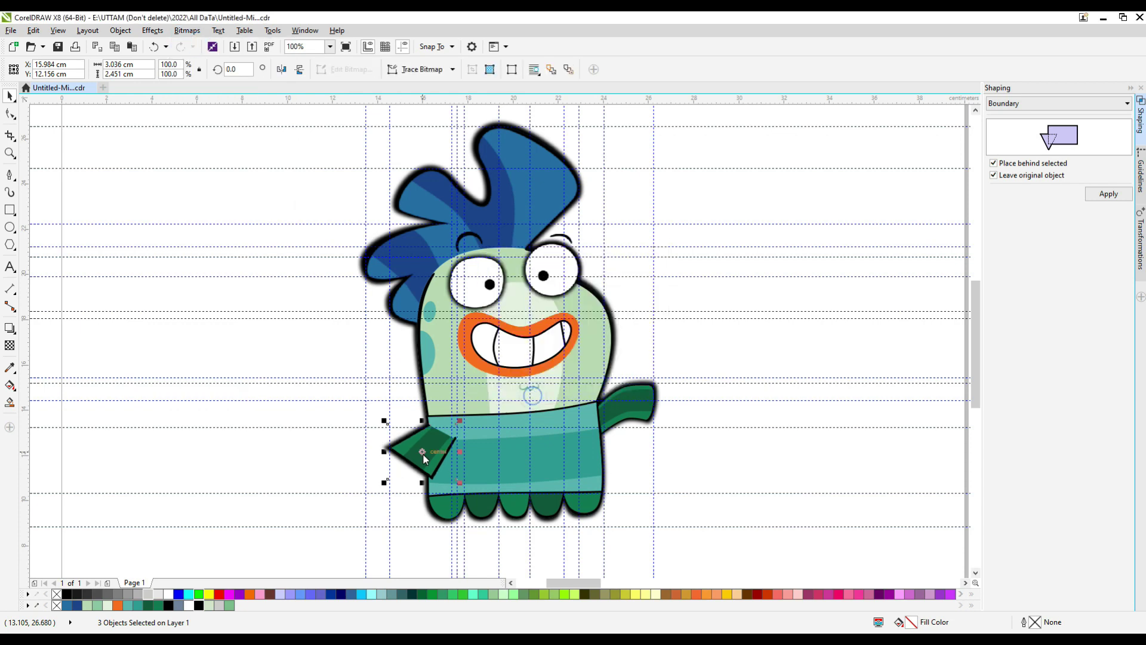
scroll(422, 458, "up", 4)
left_click(187, 30)
mouse_move(204, 289)
left_click(334, 326)
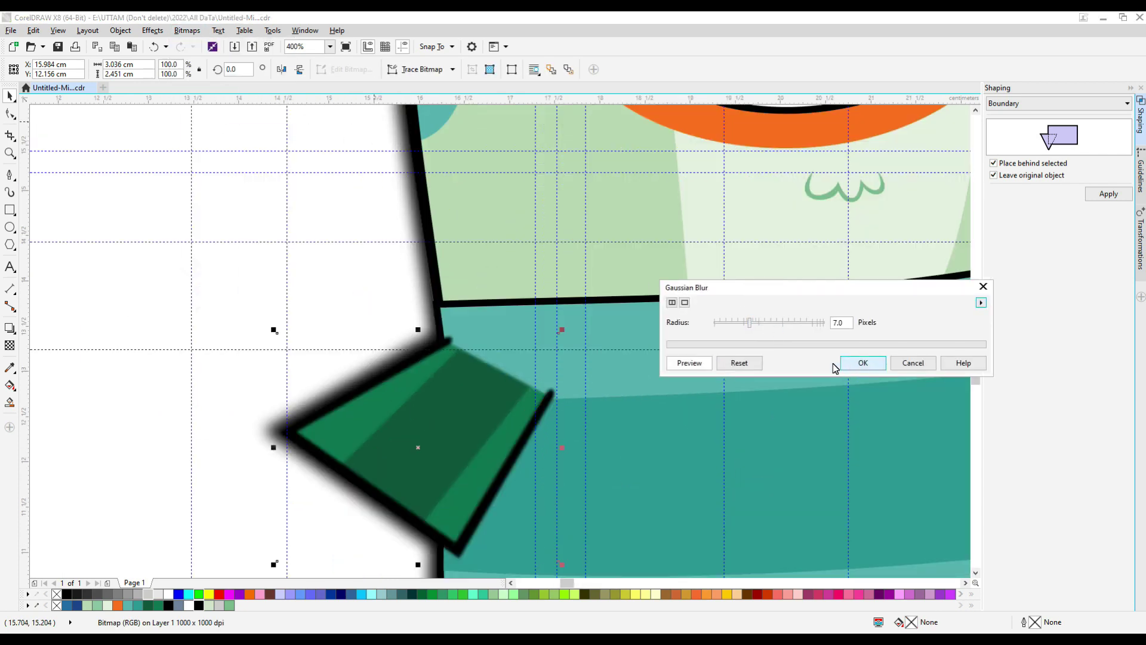
left_click(847, 364)
Convert the right green fin's shapes to a 1000 dpi bitmap and apply a Gaussian Blur with an 8.0-pixel radius
scroll(399, 328, "down", 1)
left_click_drag(917, 210, 735, 382)
left_click(187, 31)
left_click(200, 44)
left_click(533, 391)
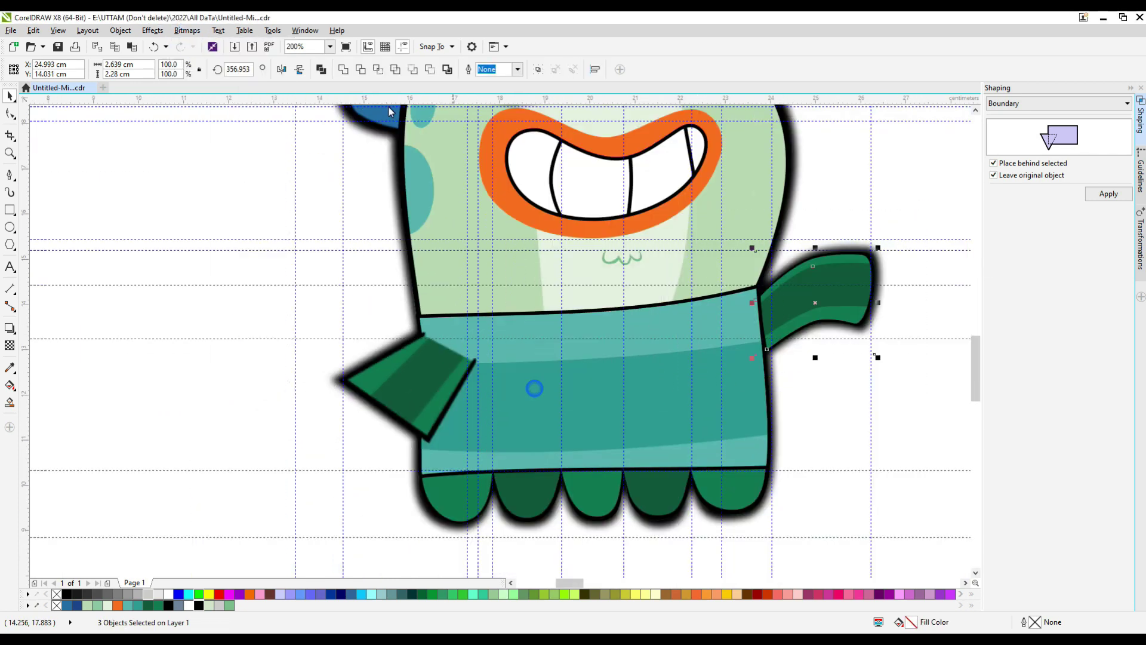
left_click(187, 30)
mouse_move(209, 290)
left_click(352, 302)
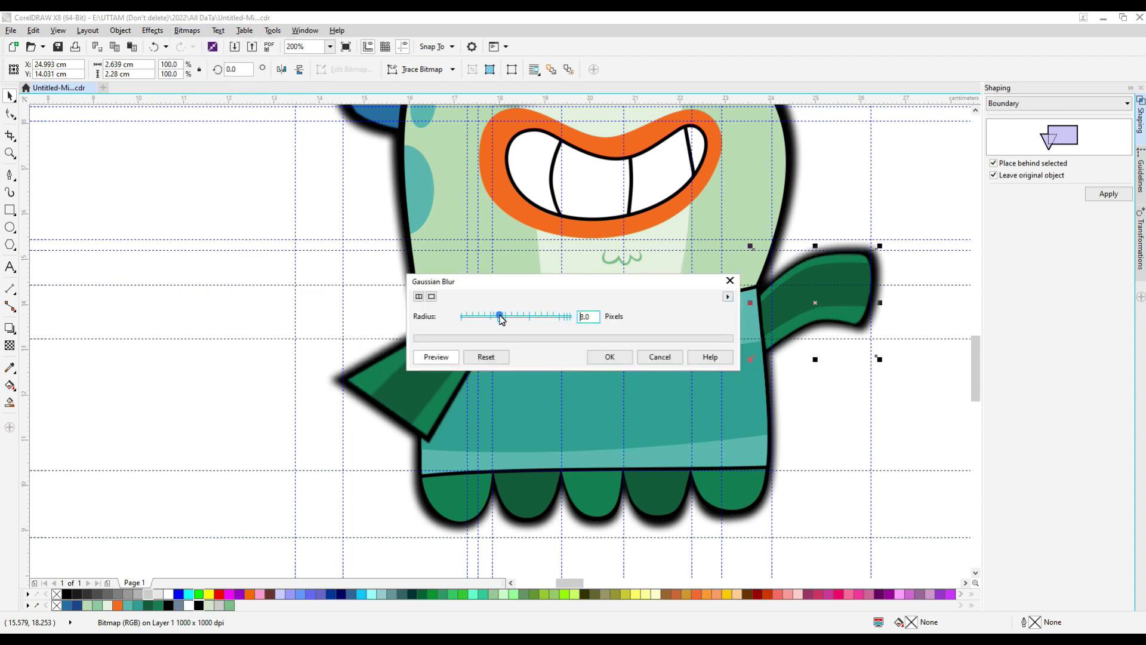
left_click(609, 357)
Select the two teal spots, the light green head shape and its black outline together, undoing any accidental move
scroll(854, 294, "up", 3)
scroll(814, 261, "down", 4)
scroll(695, 269, "up", 2)
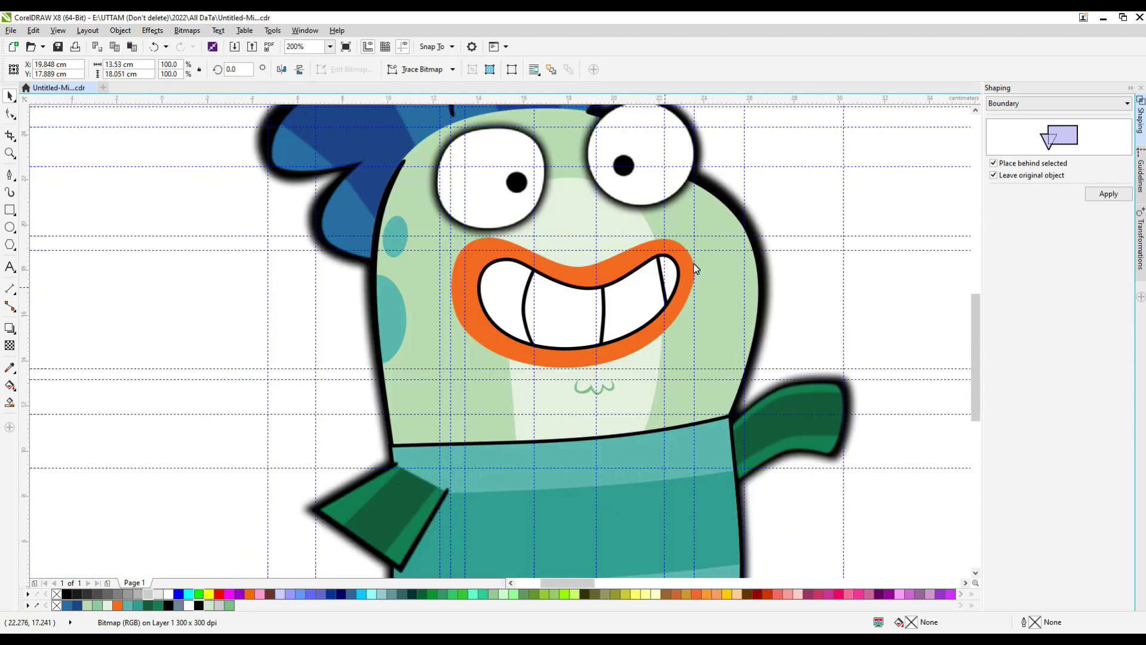
scroll(696, 268, "down", 1)
left_click_drag(794, 159, 533, 353)
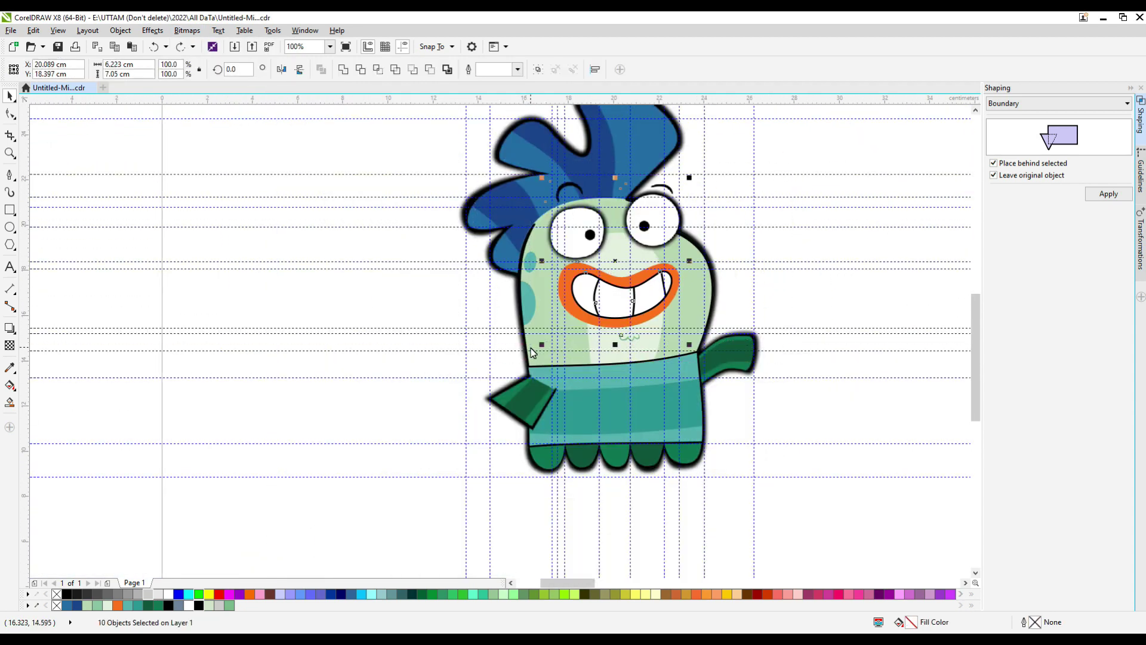
left_click(732, 169)
scroll(529, 258, "up", 1)
left_click(529, 259)
left_click(520, 329, "shift")
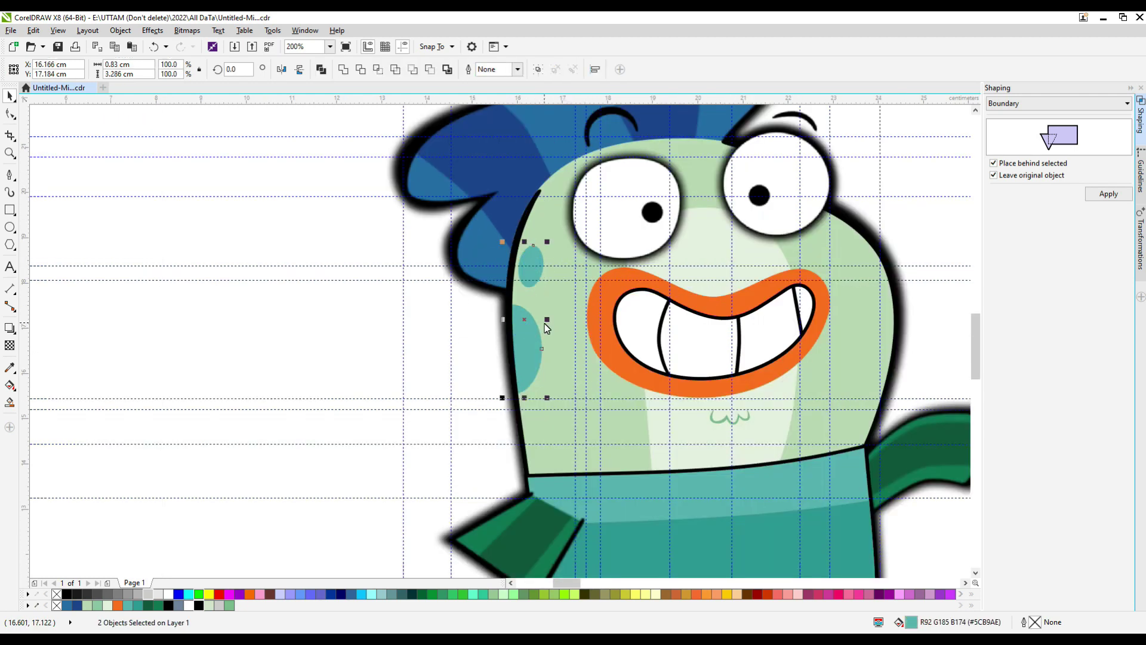
left_click(555, 302, "shift")
left_click(530, 206, "shift")
left_click_drag(531, 207, 491, 215)
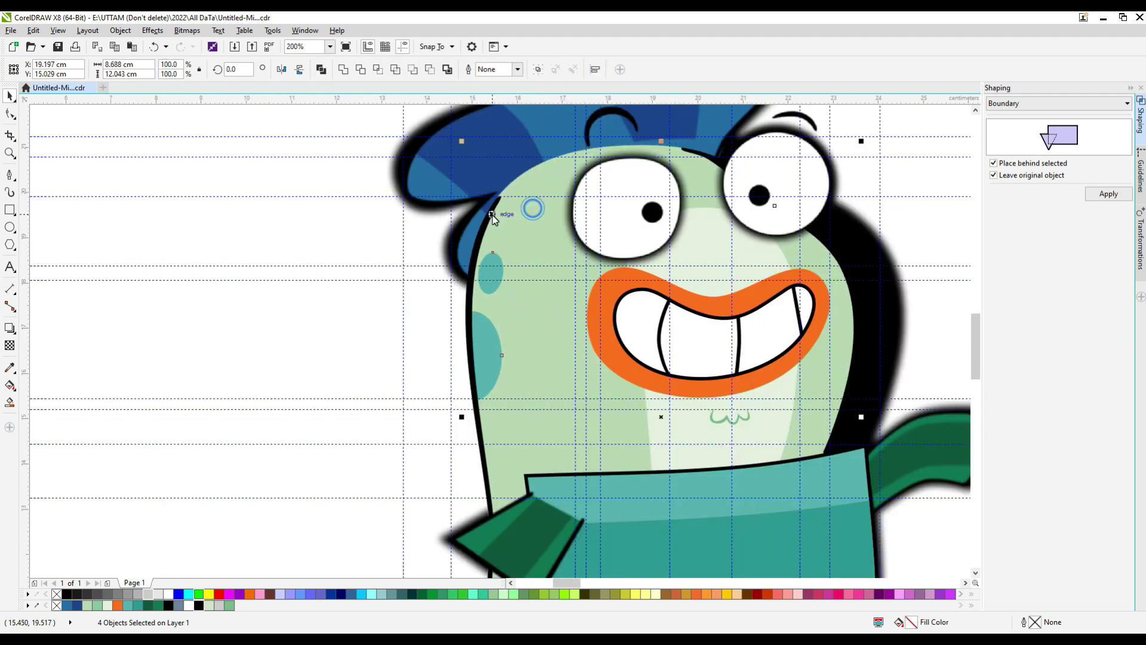
key("ctrl+z")
Add the face highlight, teal torso and bottom fringe shapes to the selection and convert everything to a 1000 dpi bitmap
scroll(443, 204, "down", 2)
left_click_drag(439, 388, 578, 283)
scroll(478, 334, "up", 1)
left_click_drag(440, 376, 630, 249)
left_click_drag(520, 222, 489, 232)
key("ctrl+z")
scroll(481, 298, "down", 1)
scroll(518, 174, "up", 2)
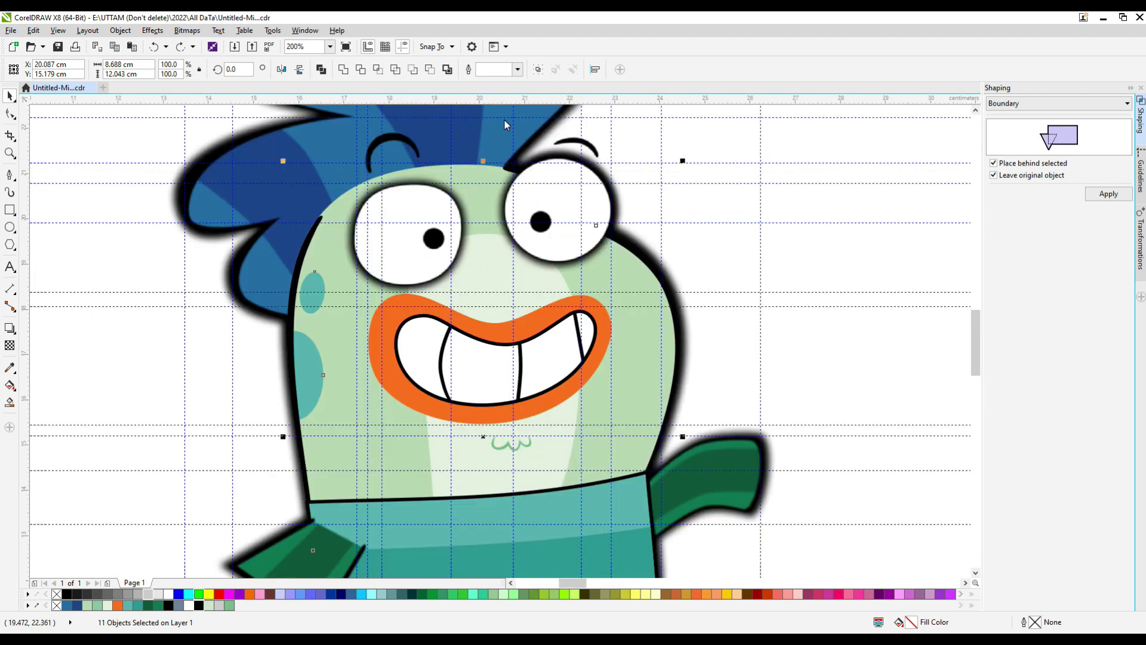
left_click(186, 31)
left_click(209, 46)
left_click(520, 387)
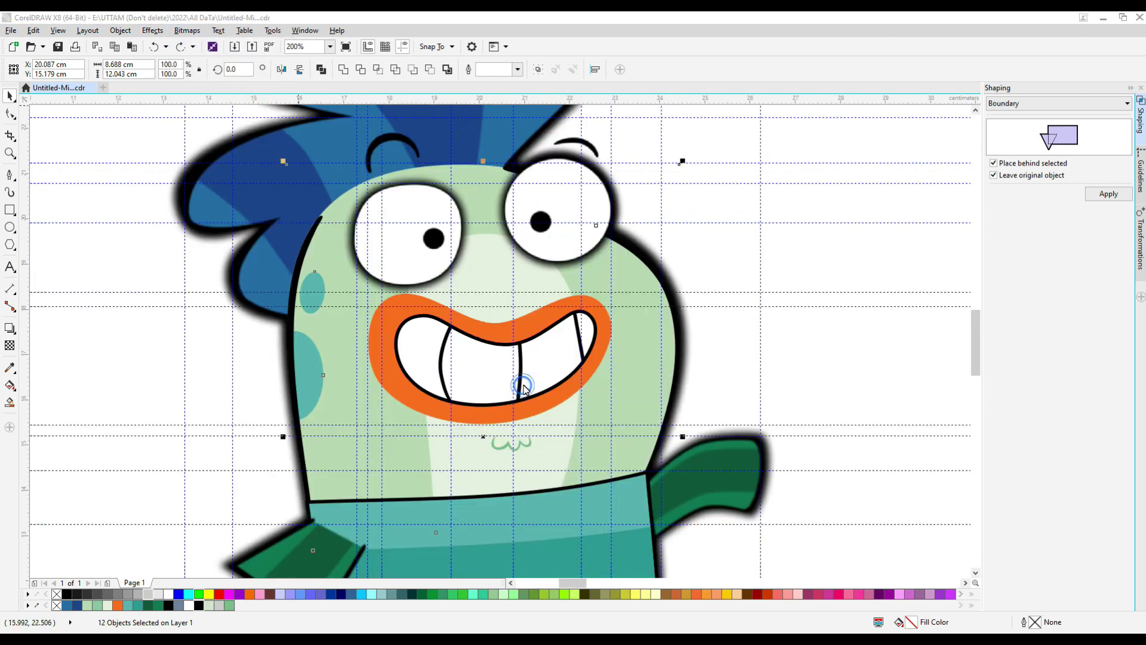
Apply a Gaussian Blur to the combined head and body bitmap
left_click(184, 32)
mouse_move(206, 290)
left_click(327, 306)
left_click_drag(487, 284, 764, 284)
left_click(895, 356)
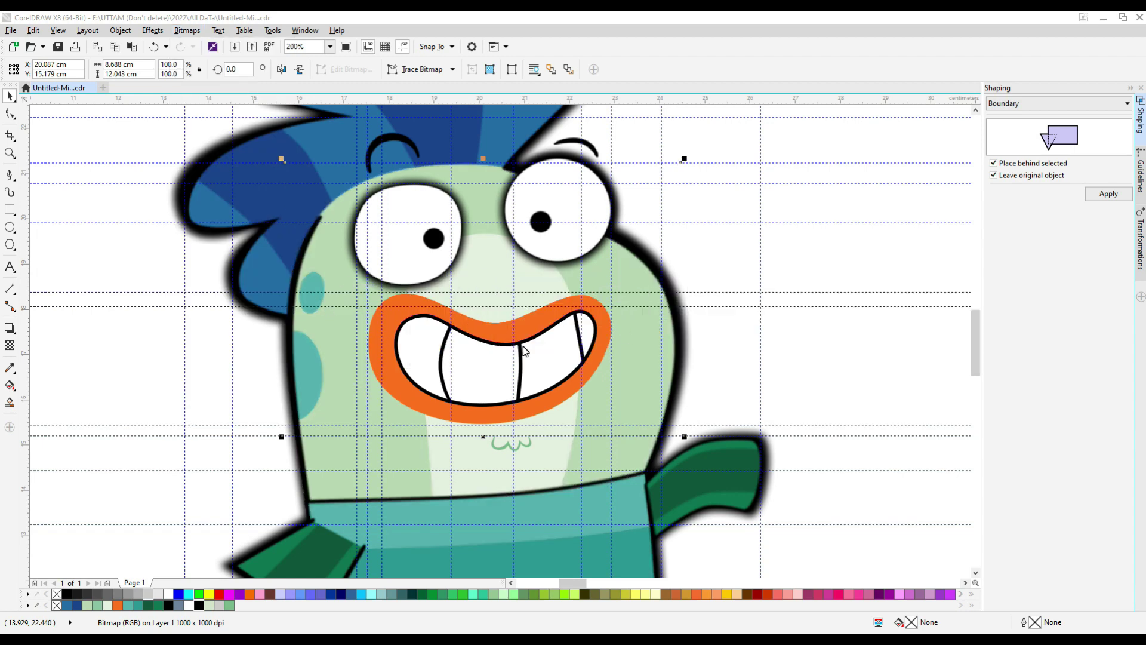
Select the orange lips with the teeth shapes and convert them to a 1000 dpi RGB bitmap with transparent background
left_click(752, 240)
scroll(546, 455, "up", 2)
scroll(402, 426, "down", 2)
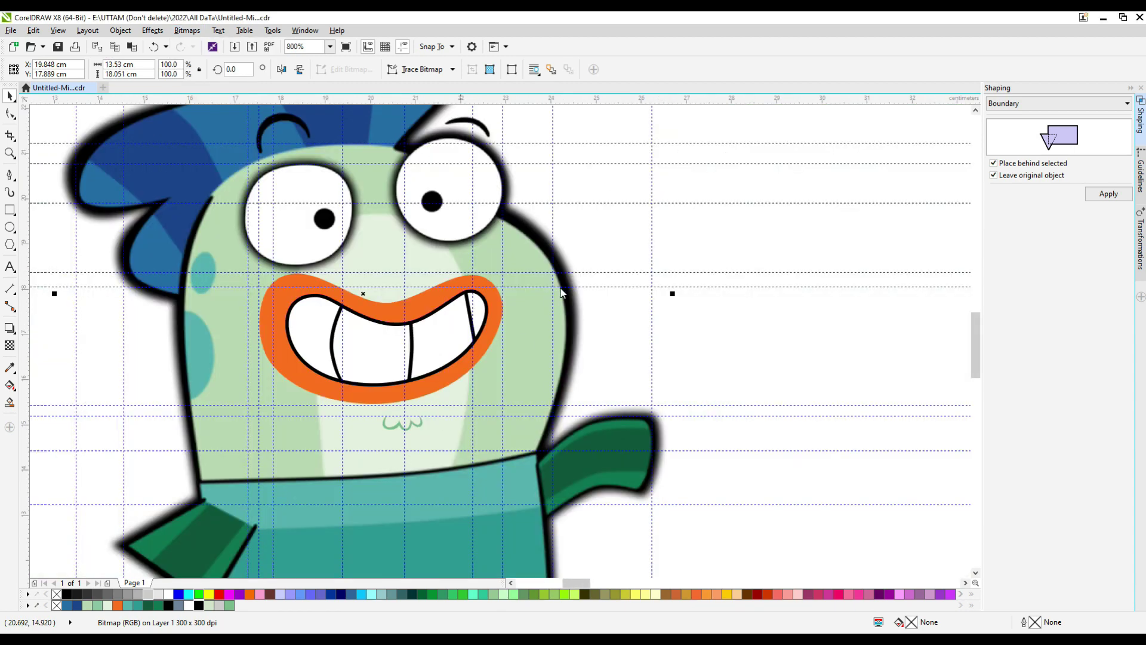
left_click_drag(677, 226, 216, 404)
left_click(463, 279, "shift")
left_click(187, 30)
left_click(219, 46)
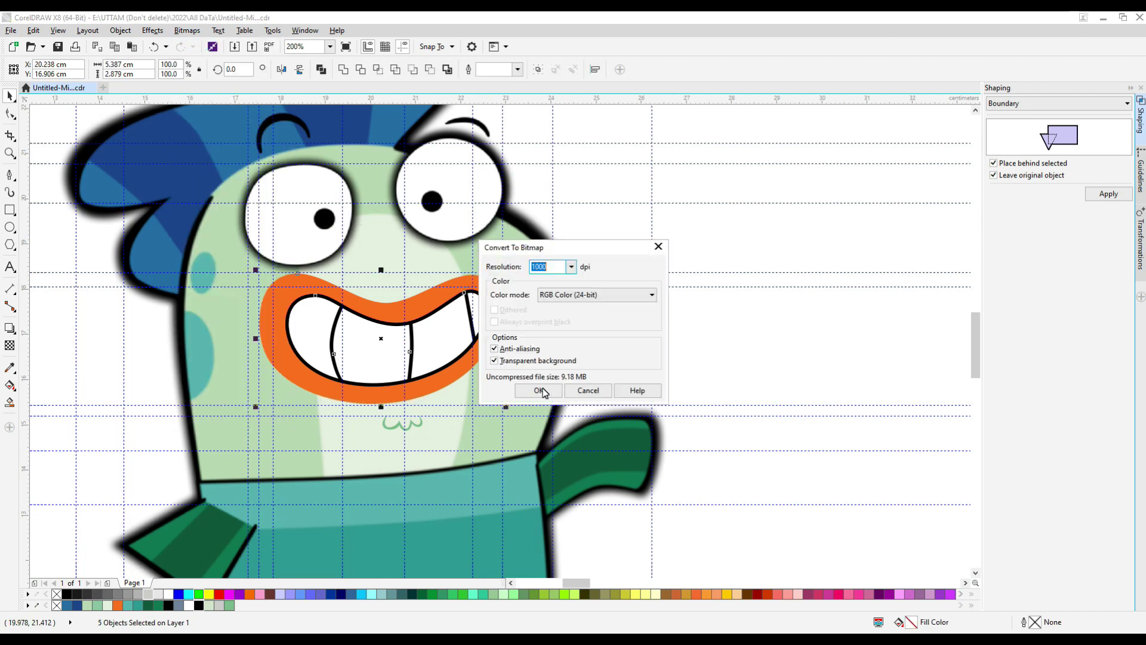
left_click(541, 391)
Apply a Gaussian Blur with an 8-pixel radius to the lips and teeth bitmap
left_click(187, 30)
mouse_move(253, 291)
left_click(374, 303)
left_click_drag(565, 279, 754, 265)
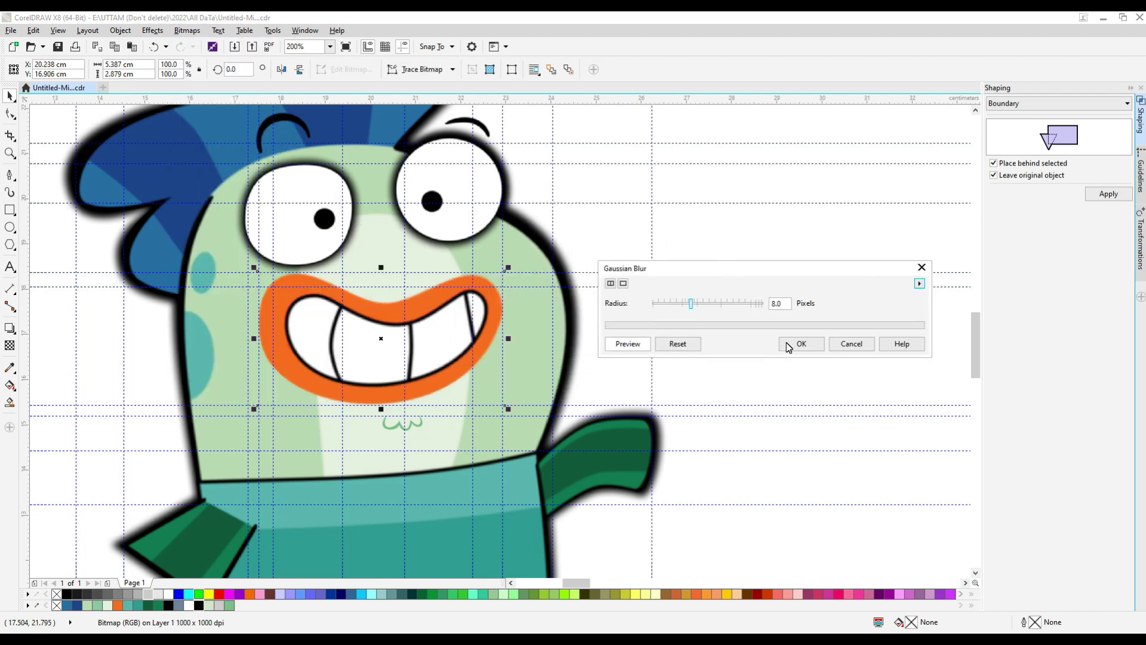
Sample the green fill of the small chin squiggle and apply it to the squiggle's black outline
left_click(407, 424)
left_click(329, 47)
left_click(361, 154)
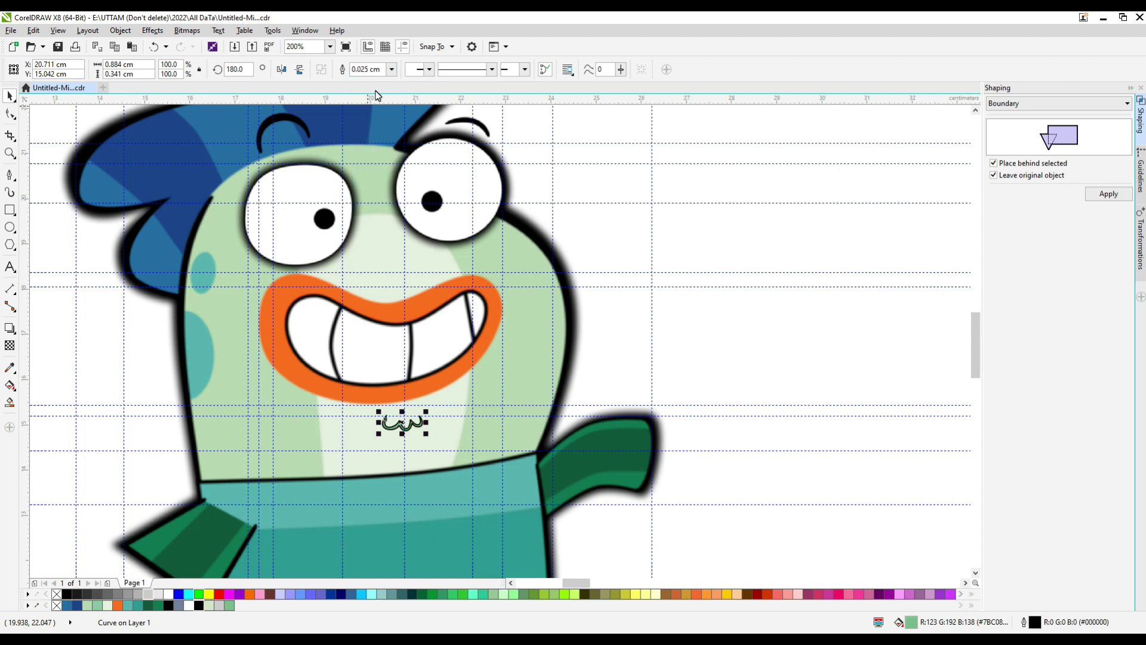
scroll(413, 451, "up", 1)
left_click(10, 367)
scroll(423, 394, "up", 1)
left_click(373, 386)
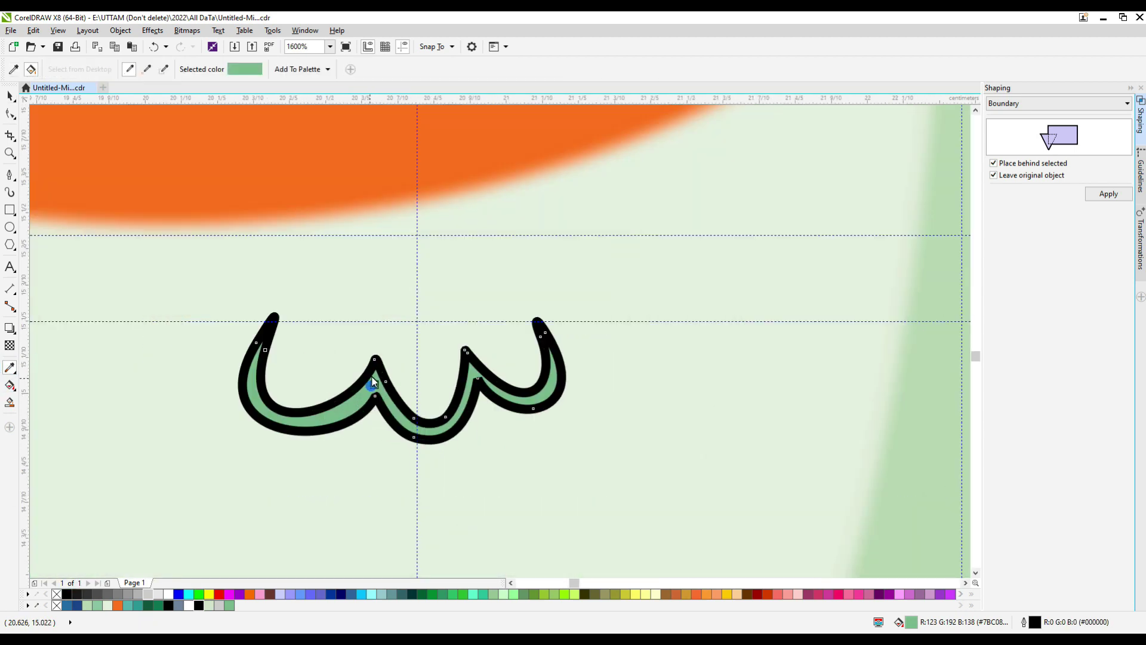
left_click(391, 397)
scroll(395, 399, "down", 2)
Convert the green chin squiggle to an RGB bitmap at 1000 dpi
left_click(10, 96)
left_click(187, 31)
left_click(219, 45)
left_click(539, 391)
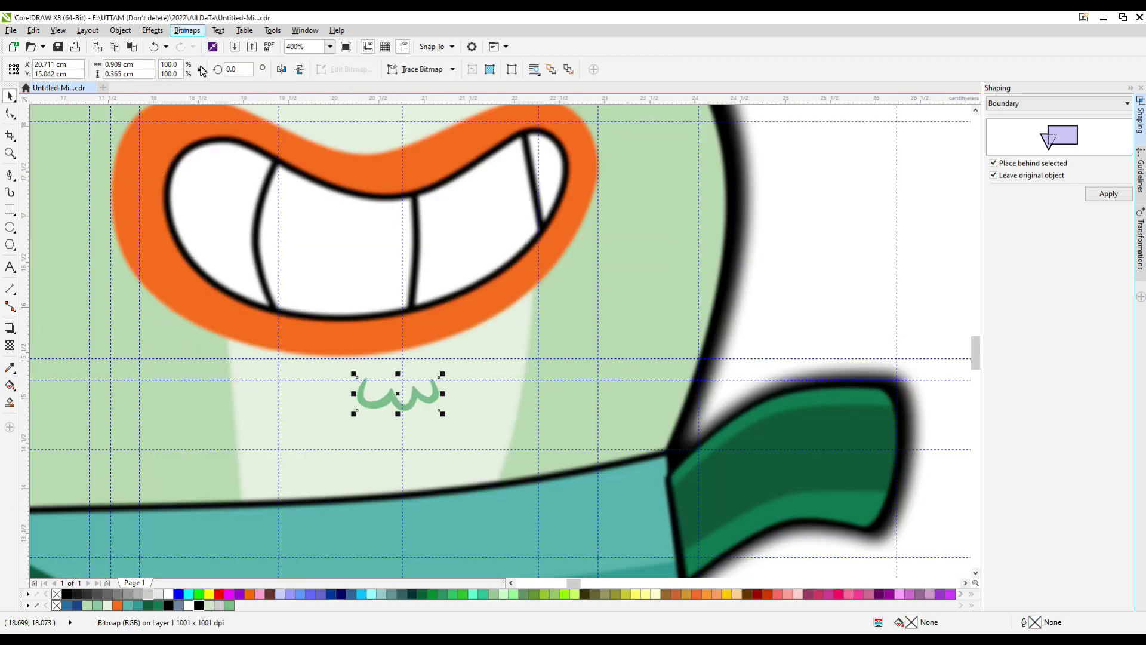
Apply a Gaussian Blur to the chin squiggle bitmap
left_click(186, 30)
left_click(216, 289)
left_click(367, 308)
left_click(767, 358)
Send the raised fin on the mouth side of the body to the back of the layer, undoing any accidental move
scroll(662, 382, "down", 2)
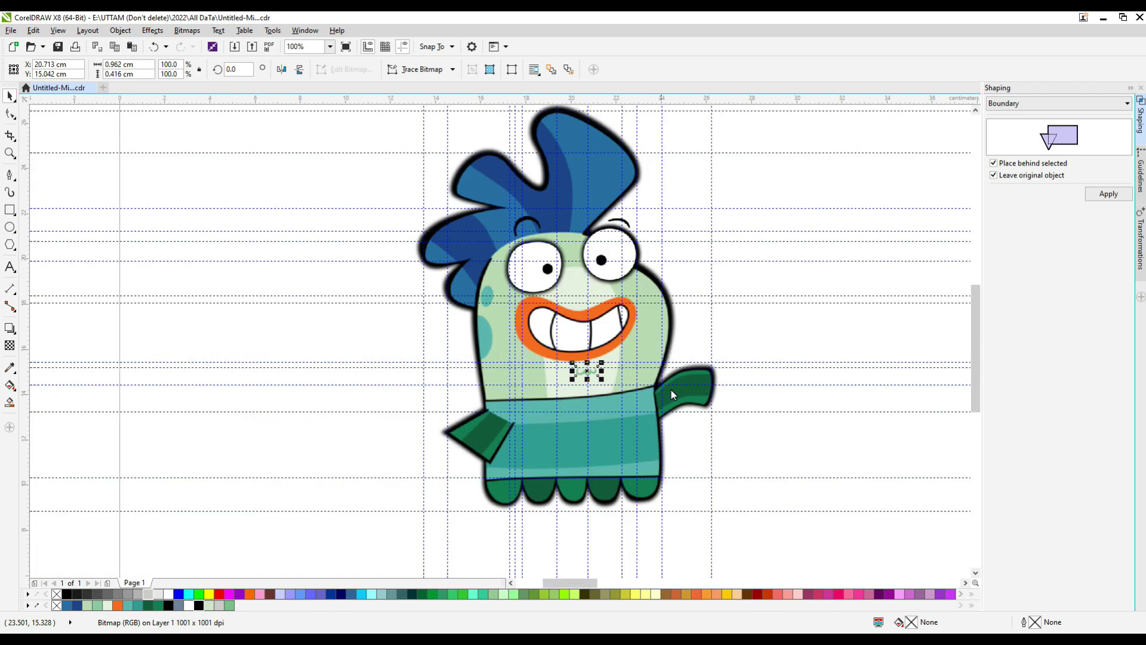
scroll(670, 394, "up", 3)
left_click_drag(587, 417, 595, 404)
key("ctrl+z")
scroll(595, 404, "down", 2)
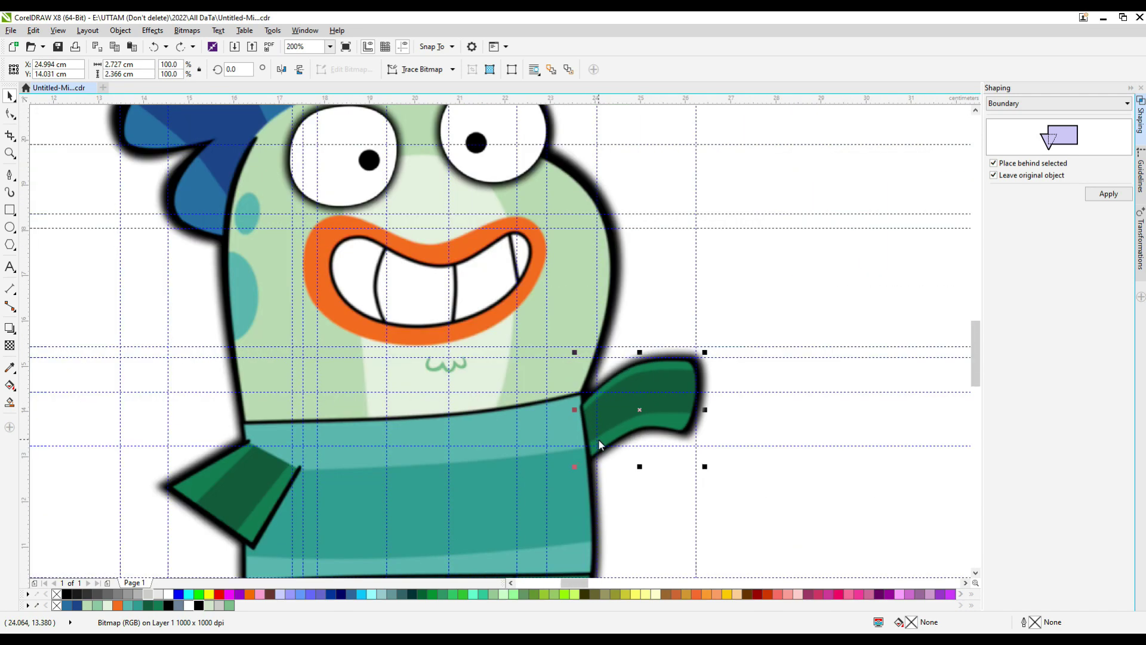
key("shift+Page_Down")
Send the blurred black silhouette to the back of the layer, behind the raised fin
right_click(644, 425)
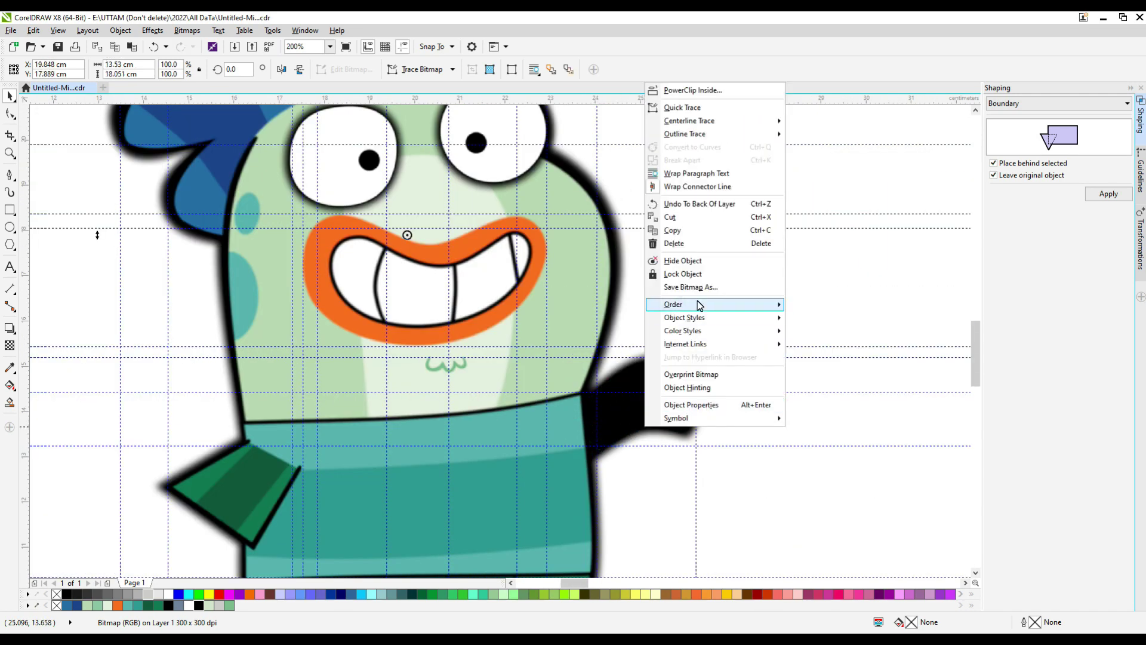
left_click(823, 350)
scroll(607, 436, "up", 2)
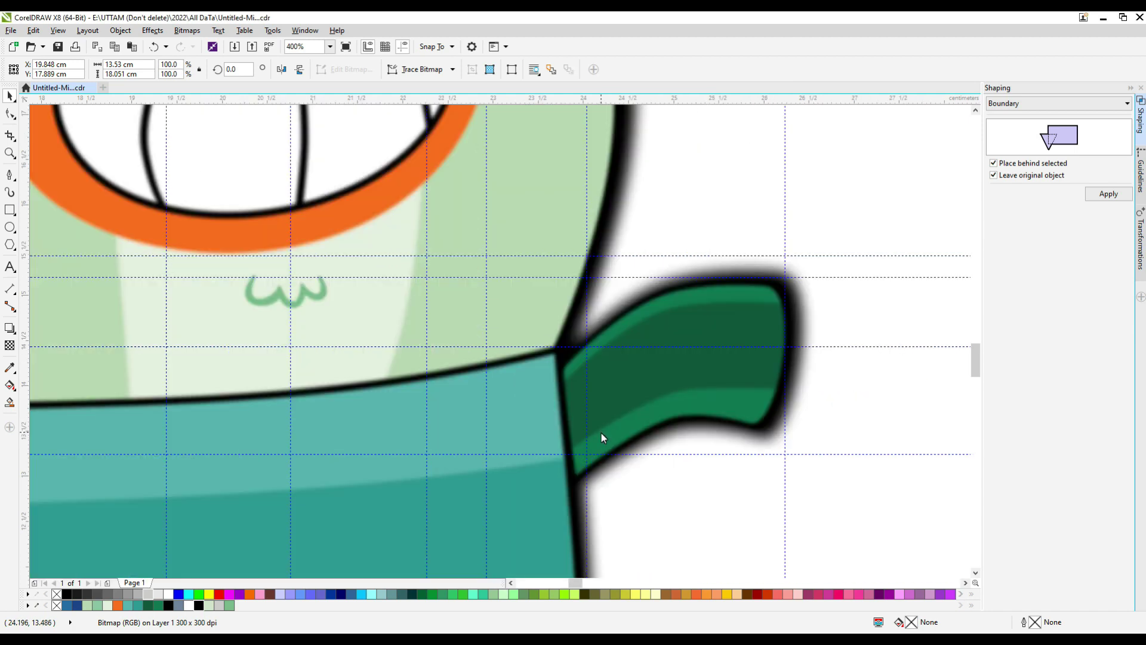
Select every part of the fish character and group them
scroll(600, 432, "down", 4)
left_click(695, 285)
scroll(610, 286, "down", 1)
key("ctrl+a")
key("ctrl+g")
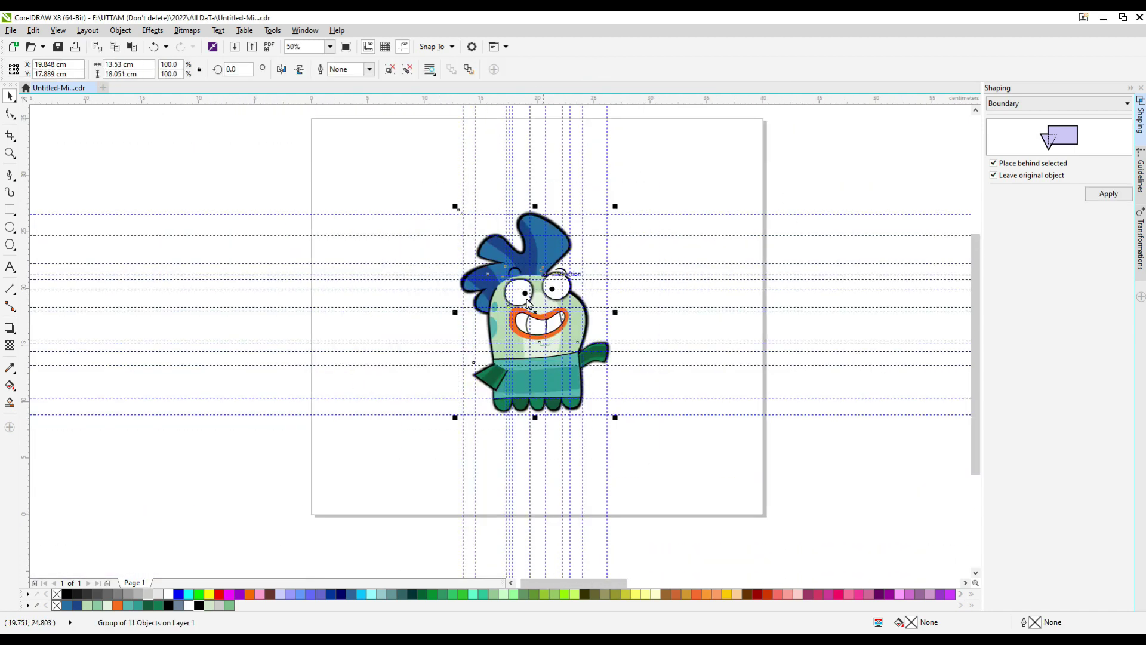
Add a flat black drop shadow beneath the grouped character's feet, using Multiply mode, opacity 38 and feathering 15
scroll(521, 301, "up", 1)
left_click_drag(976, 338, 976, 335)
left_click(10, 328)
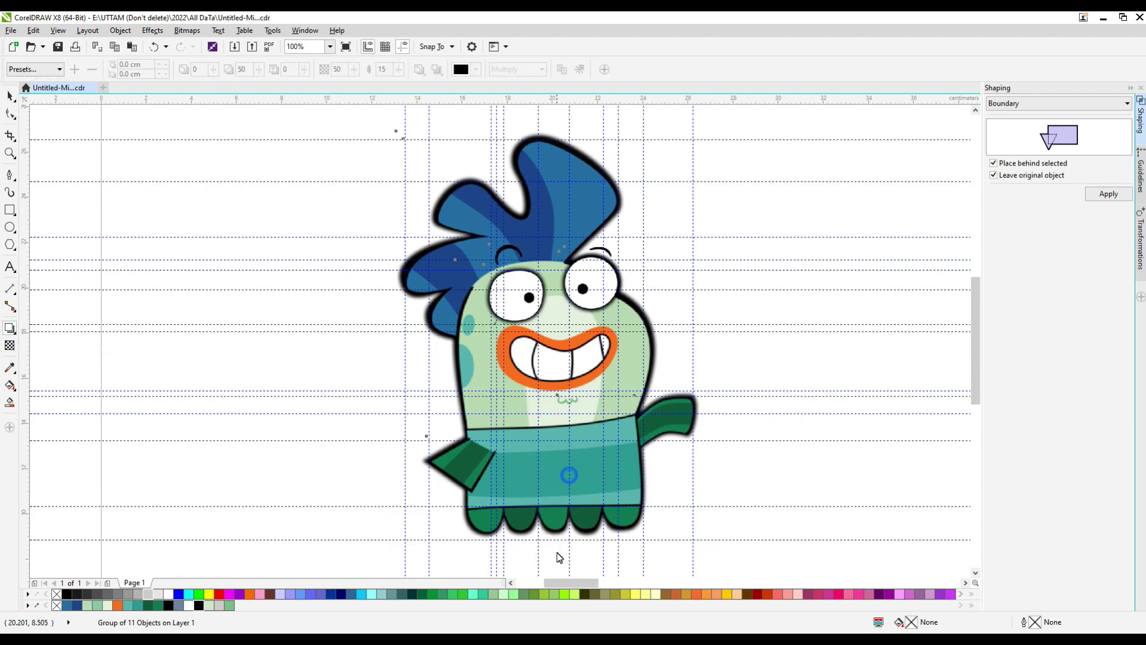
left_click_drag(546, 510, 579, 517)
scroll(548, 530, "up", 2)
scroll(586, 520, "down", 2)
scroll(581, 512, "up", 1)
scroll(567, 508, "down", 1)
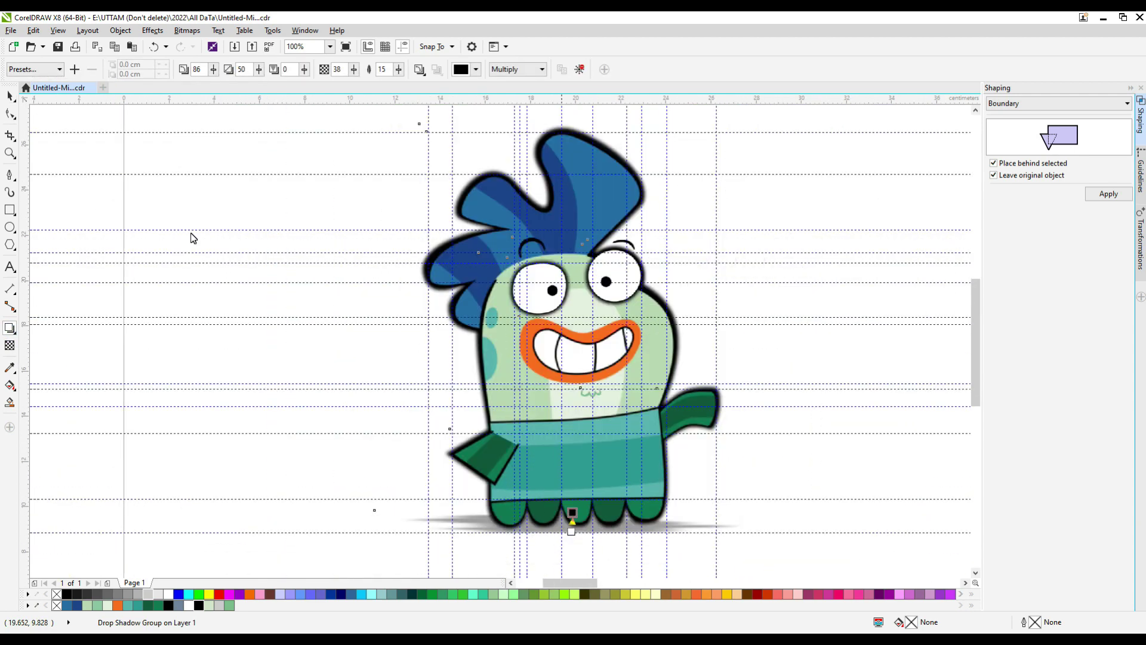
left_click(828, 221)
Delete all the horizontal guidelines crossing the character
scroll(677, 427, "down", 2)
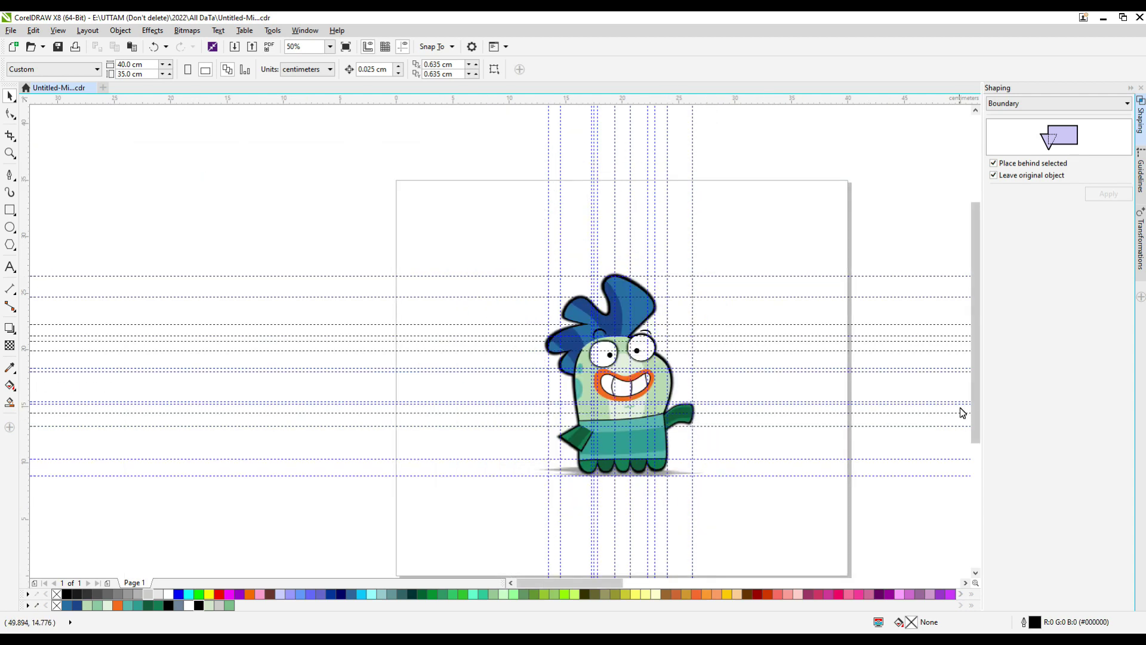
scroll(739, 439, "up", 2)
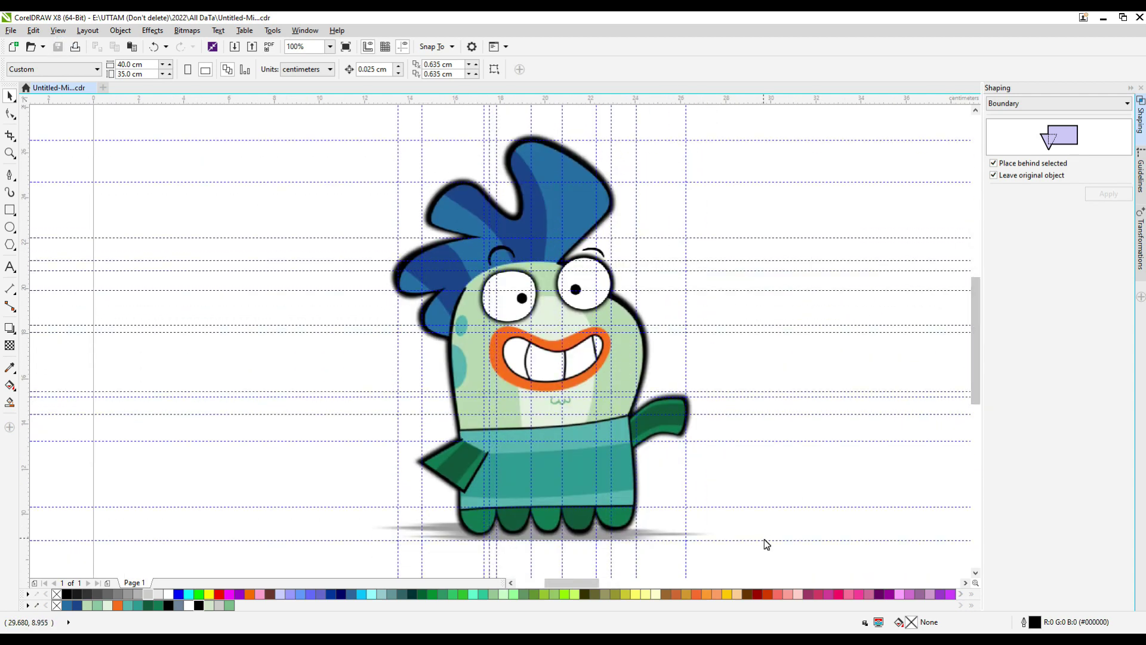
left_click_drag(765, 541, 782, 393)
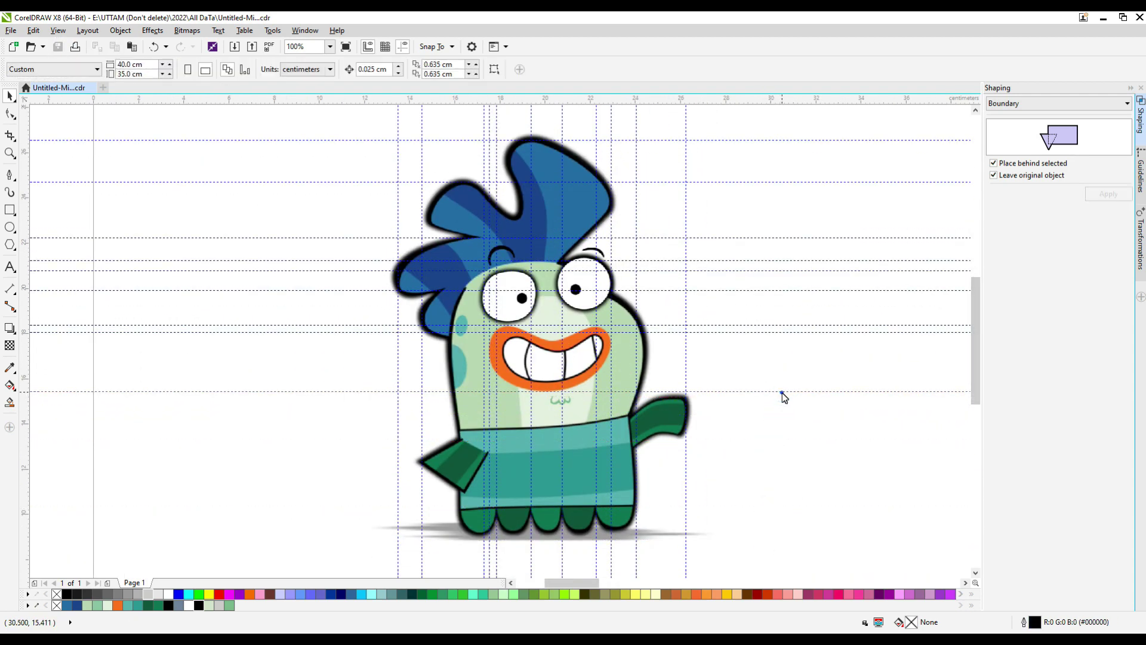
left_click_drag(781, 333, 790, 263)
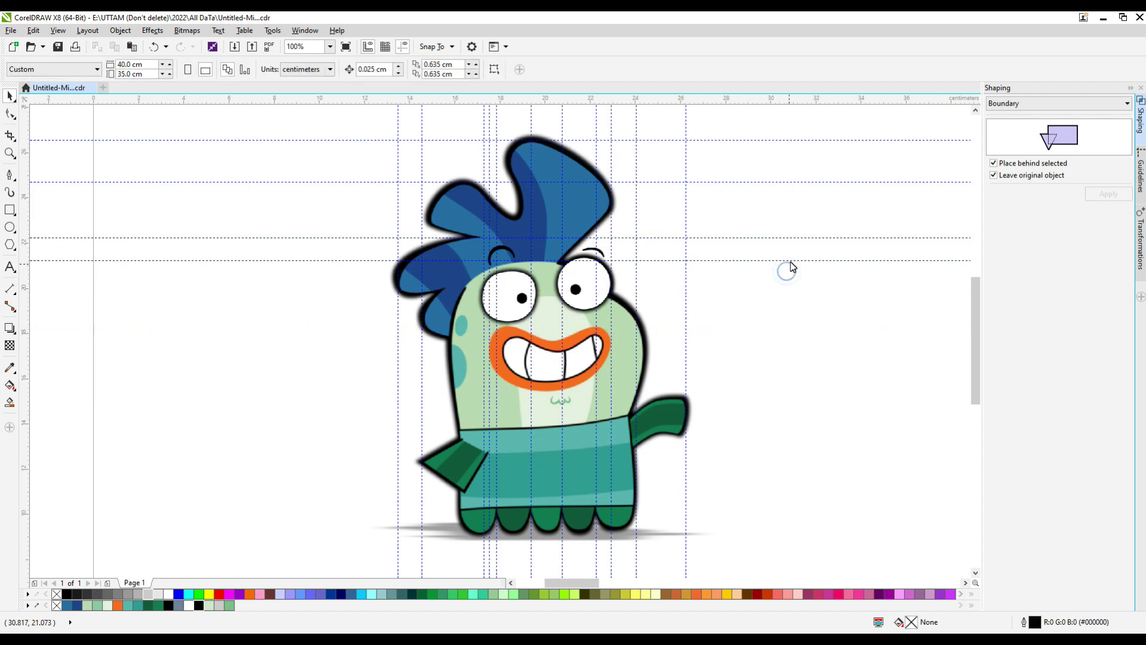
left_click(797, 140)
key("Delete")
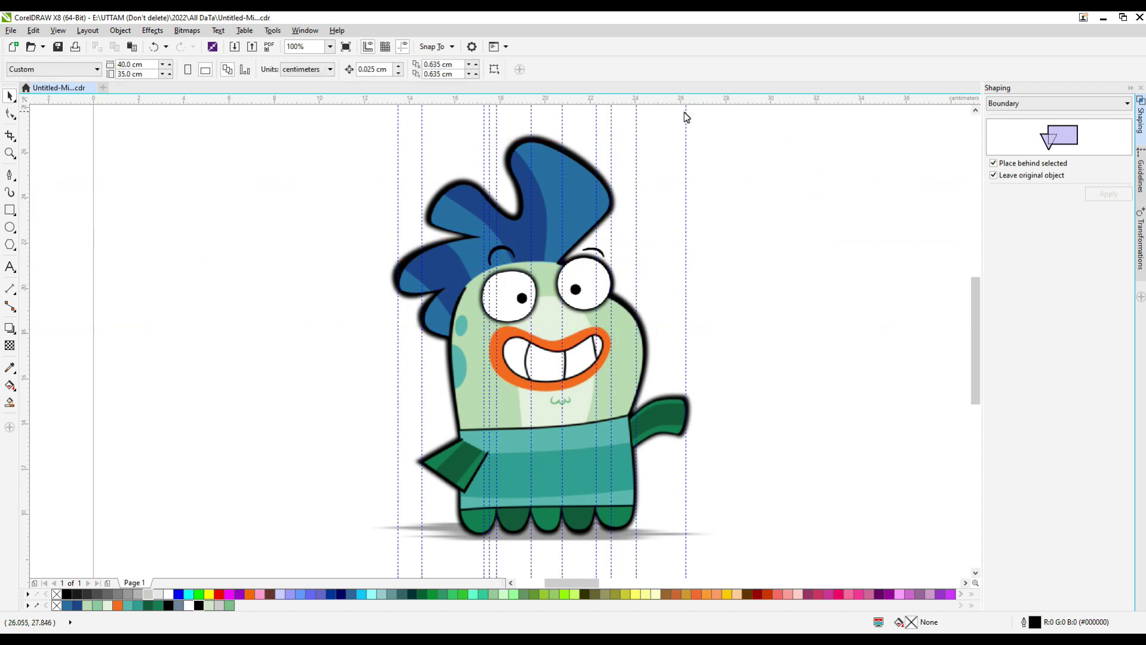
Delete all the vertical guidelines, including the closely spaced ones over the hair
left_click(686, 112)
key("Delete")
left_click(637, 115)
key("Delete")
left_click(611, 119)
key("Delete")
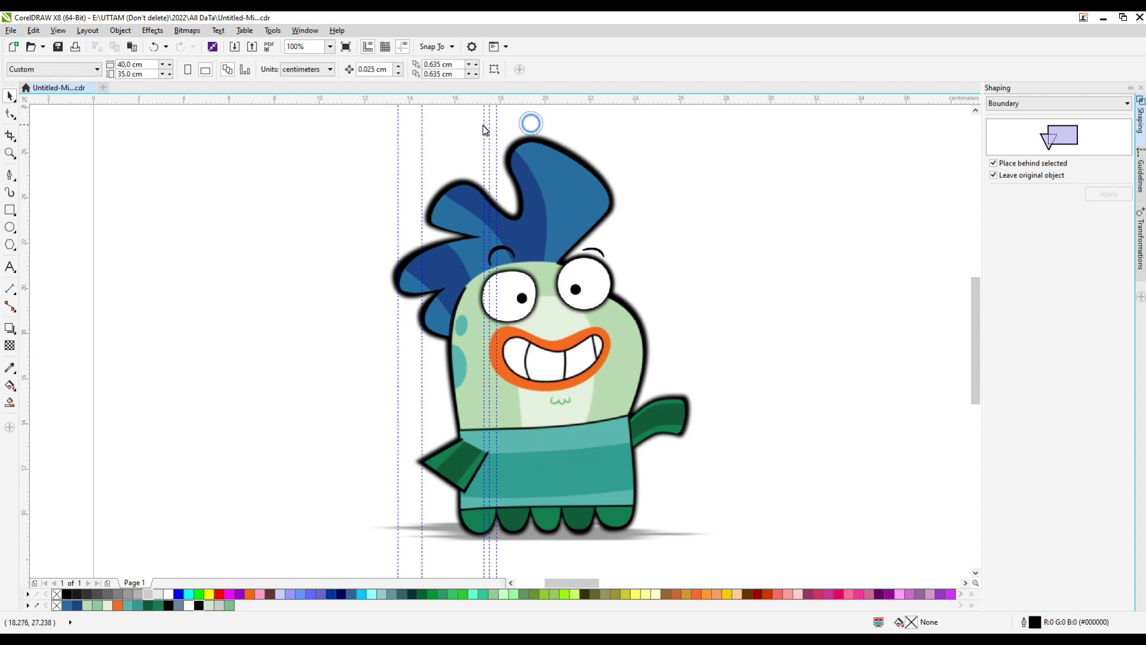
left_click(485, 130)
key("Delete")
scroll(489, 154, "up", 1)
left_click(489, 153)
key("Delete")
left_click(354, 171)
key("Delete")
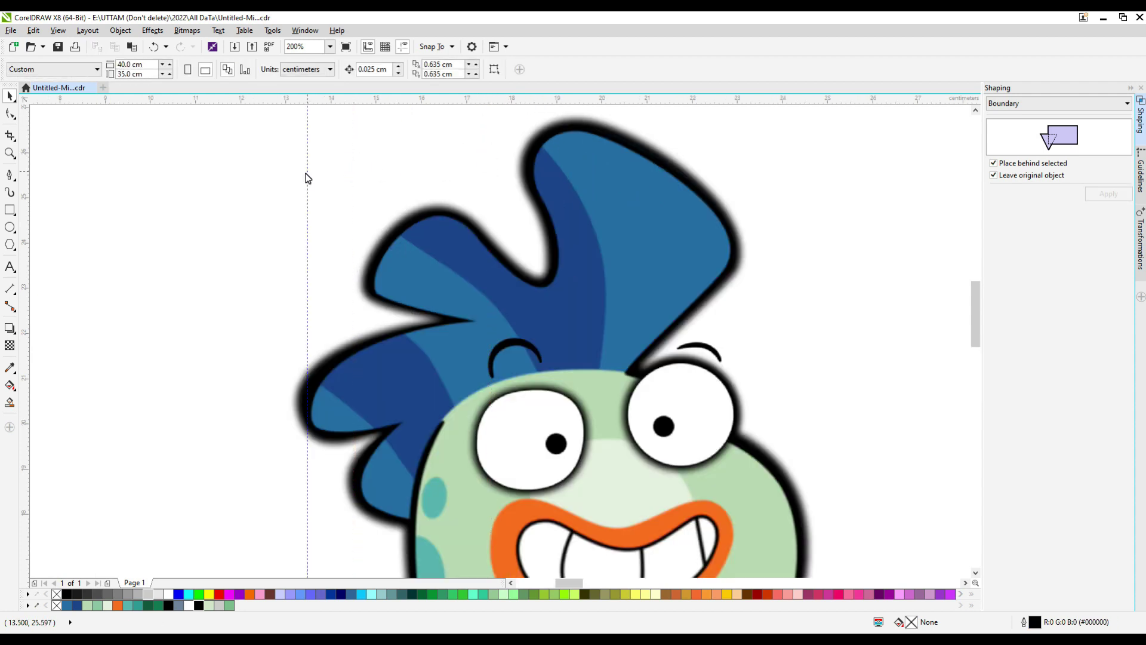
left_click(307, 172)
key("Delete")
Enlarge the character and its shadow proportionally about their centre to roughly one and a half times the size, and deselect them
scroll(556, 270, "down", 4)
left_click(580, 328)
left_click_drag(646, 229, 753, 170)
left_click(844, 192)
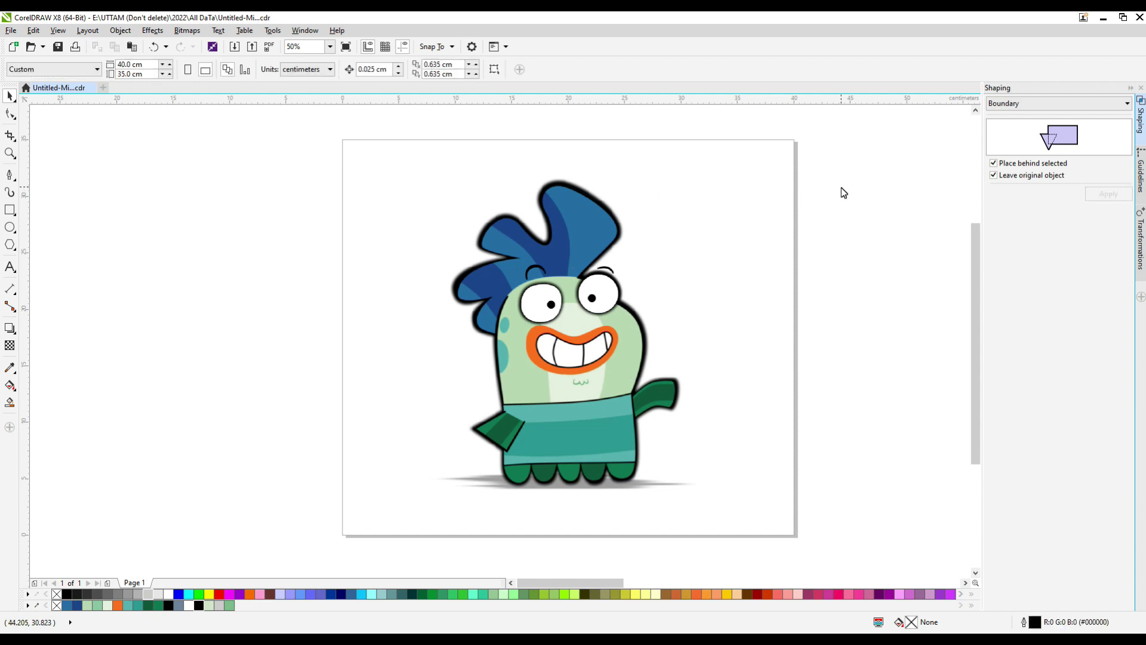